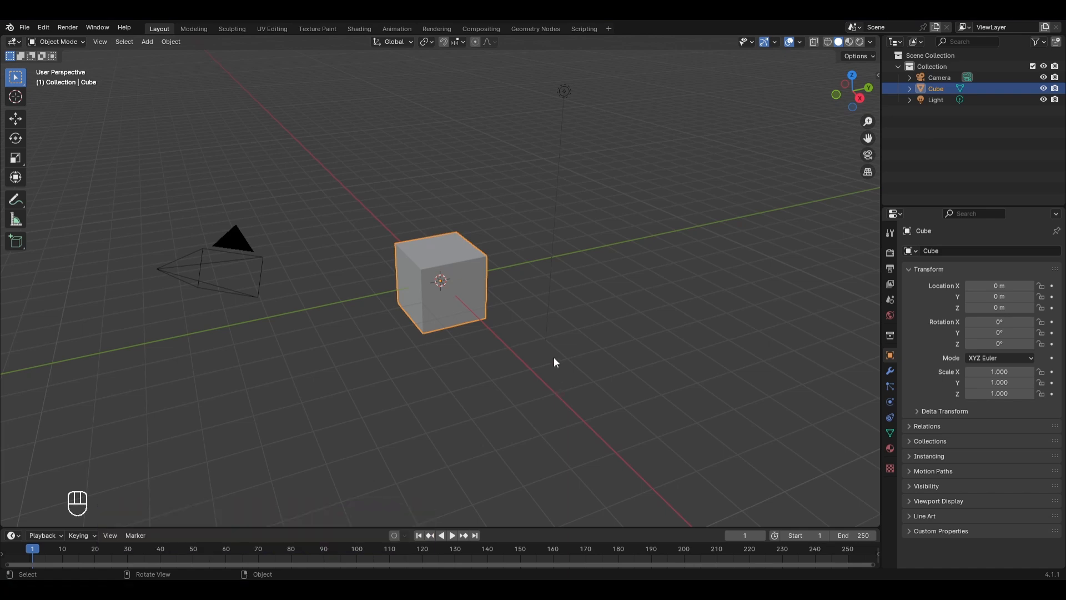
- Switch to the Geometry Nodes workspace and delete the default cube
left_click(538, 29)
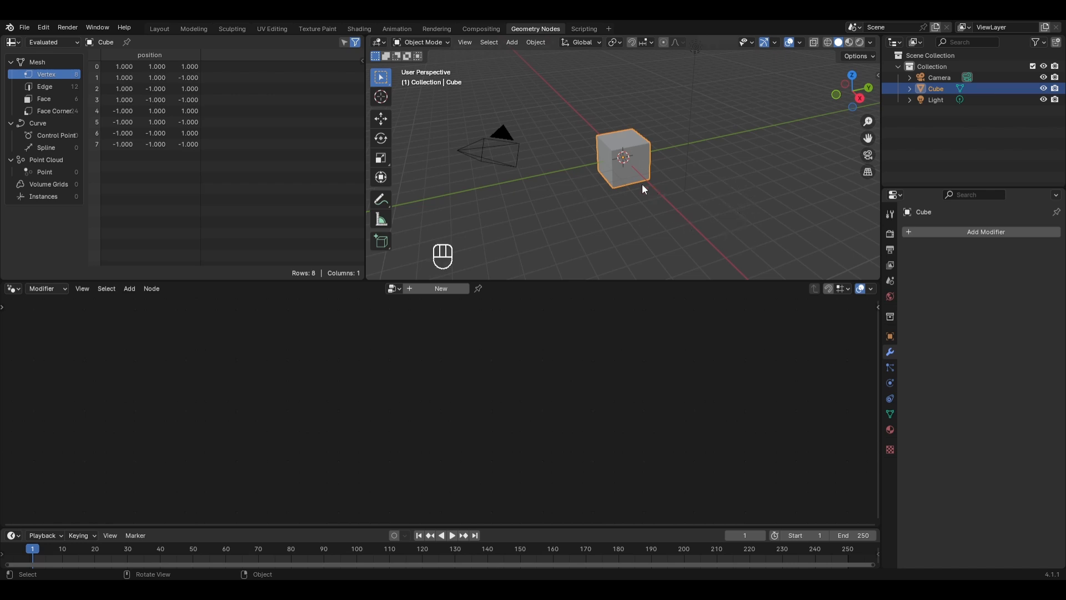
key("x")
left_click(634, 167)
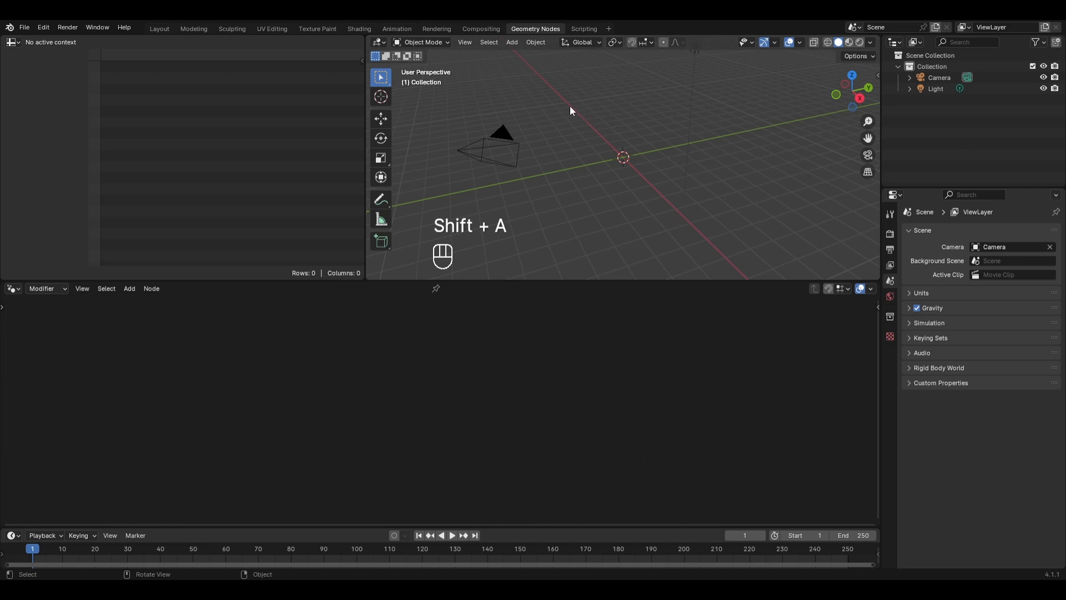
- Add a Monkey mesh at the origin and create a new geometry node tree for it
key("shift+a")
mouse_move(564, 122)
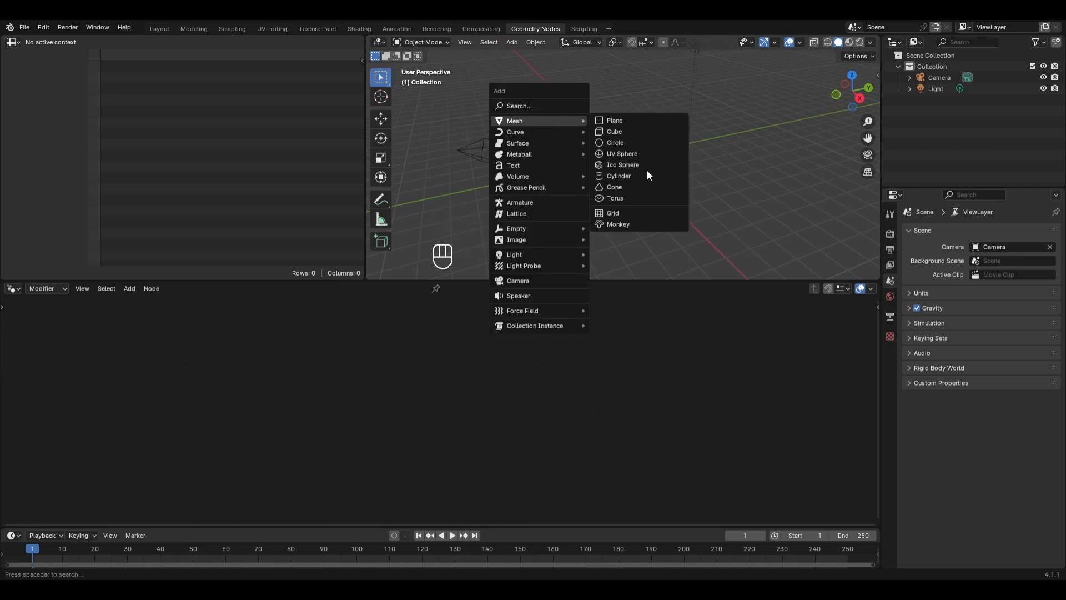
left_click(630, 224)
middle_click_drag(613, 202, 704, 183)
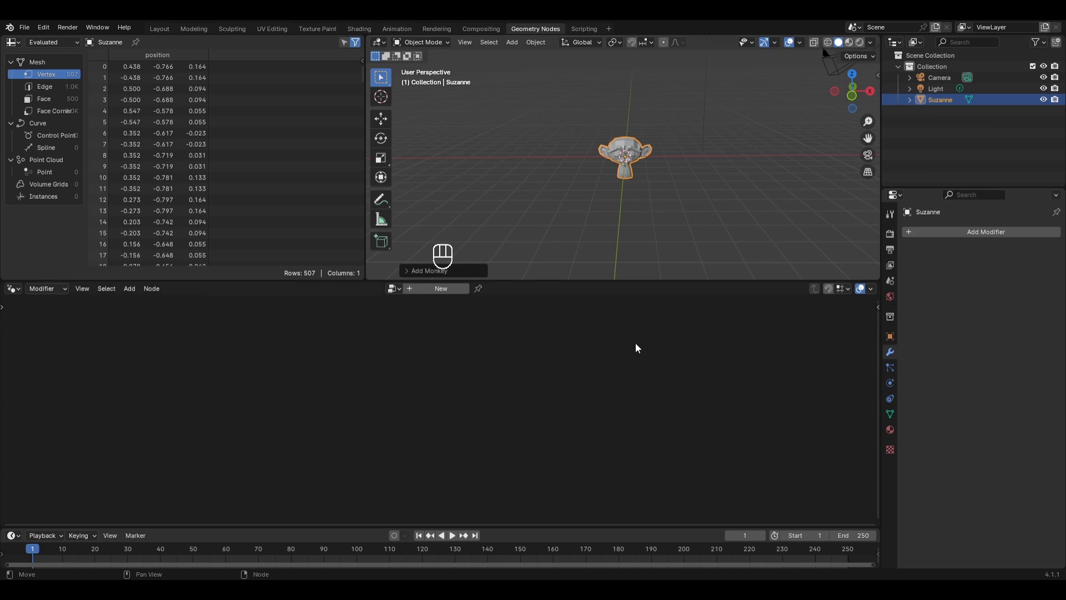
left_click(460, 289)
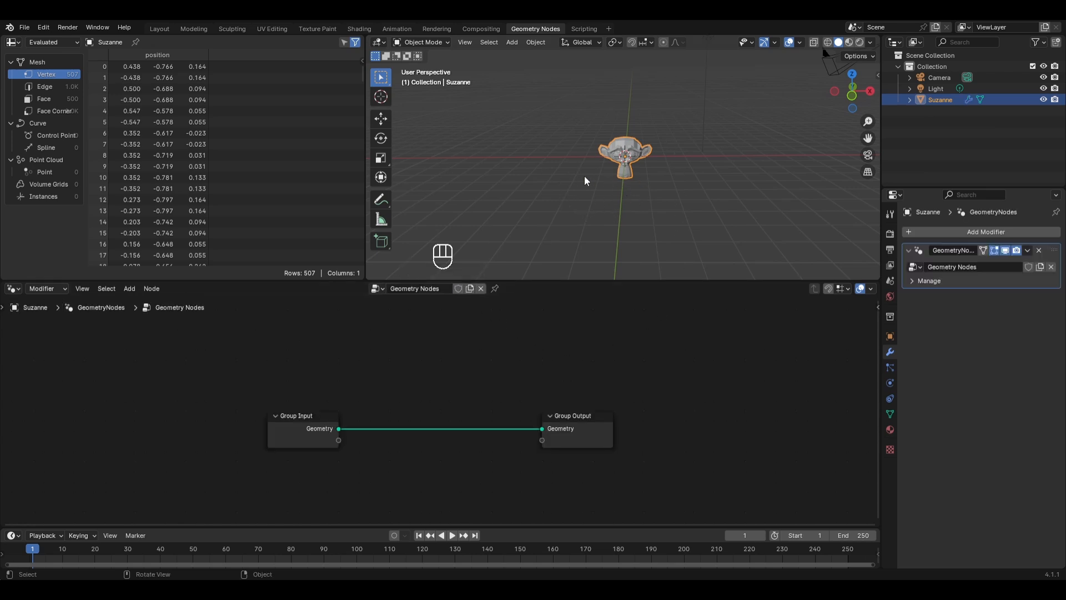
- Add a Plane mesh and move it about 3.2 m up the Z axis, above the monkey head
key("shift+a")
mouse_move(564, 161)
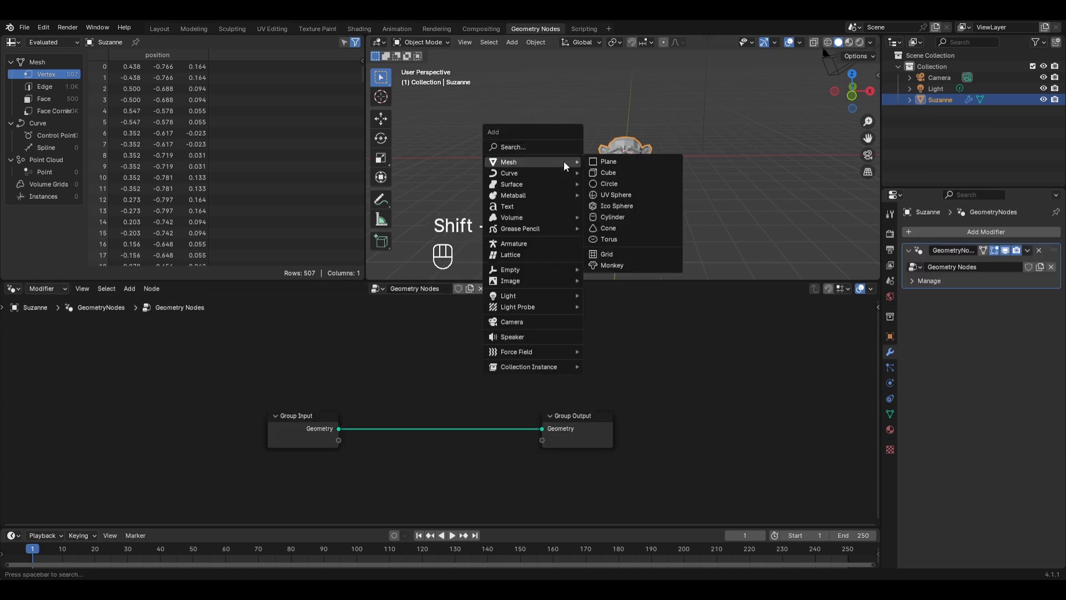
left_click(597, 161)
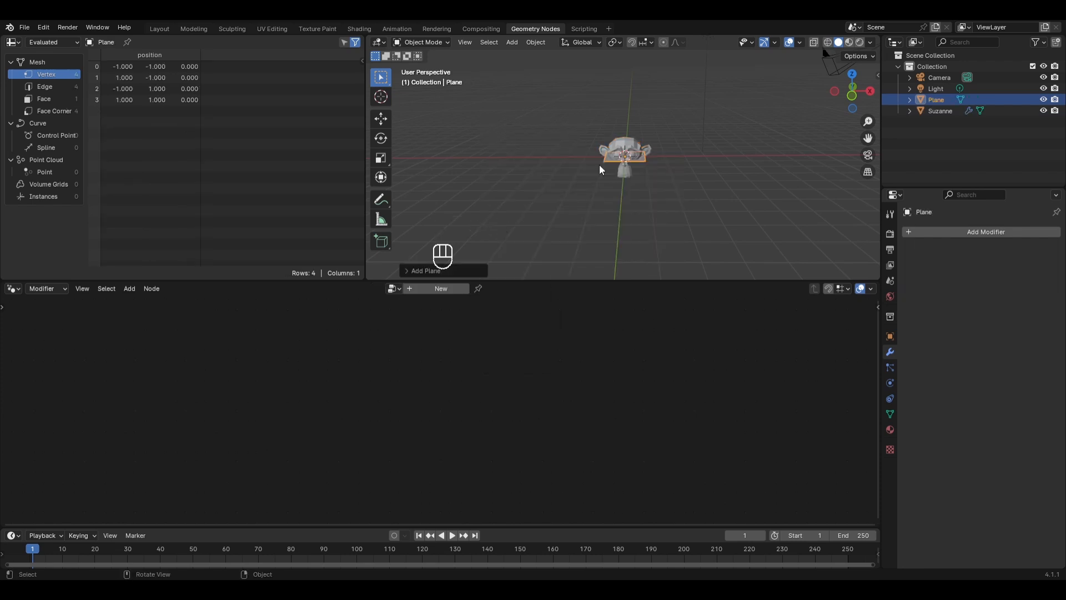
key("g")
key("z")
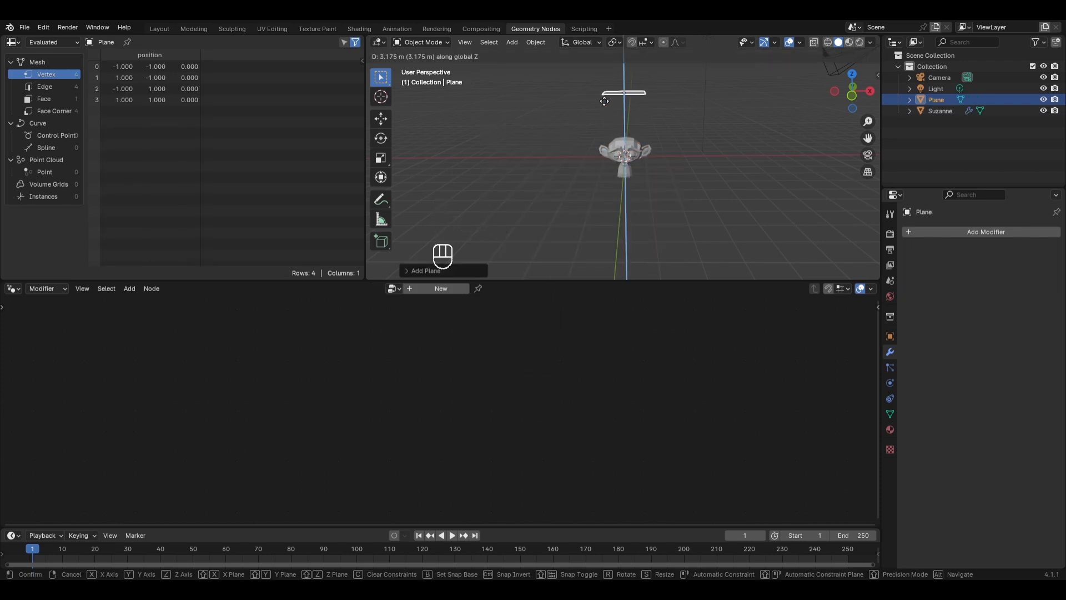
left_click(604, 101)
scroll(608, 111, "up", 3)
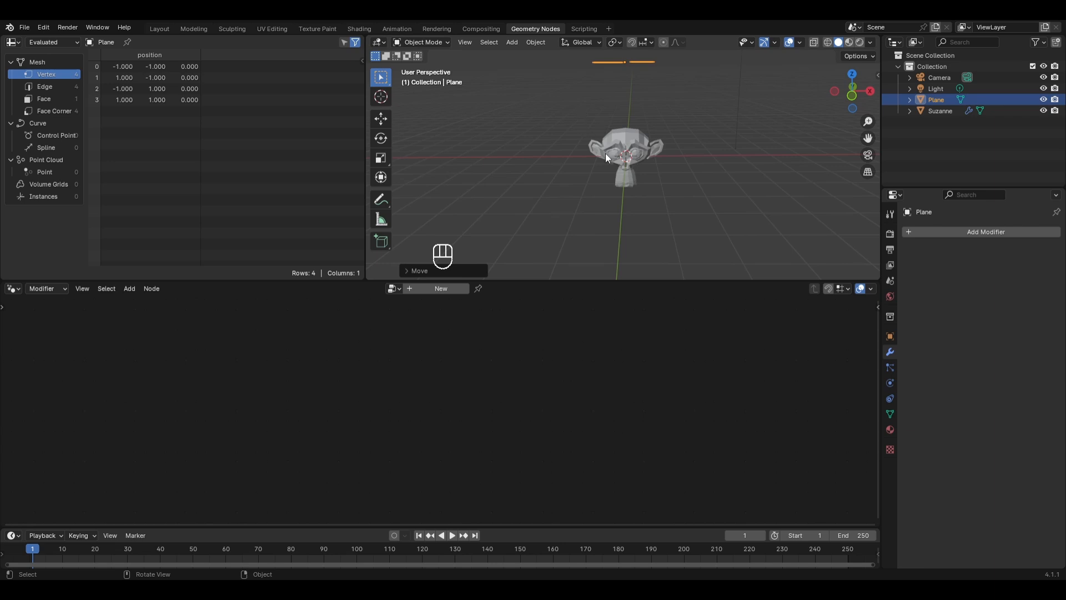
middle_click_drag(607, 158, 607, 107)
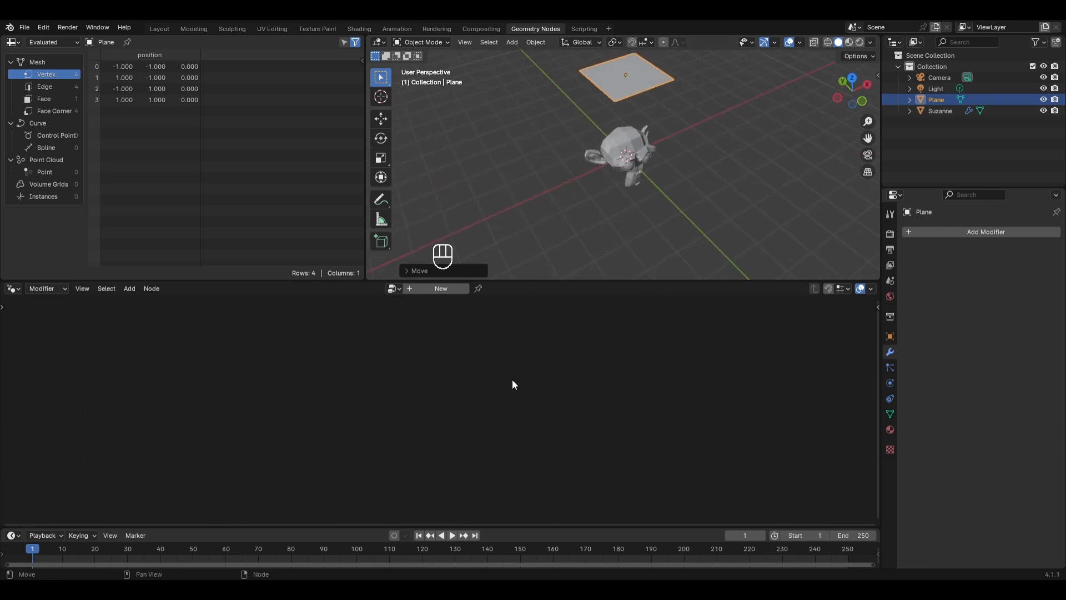
- Create a new geometry node tree for the plane and insert a Subdivide Mesh node between Group Input and Group Output
left_click(440, 288)
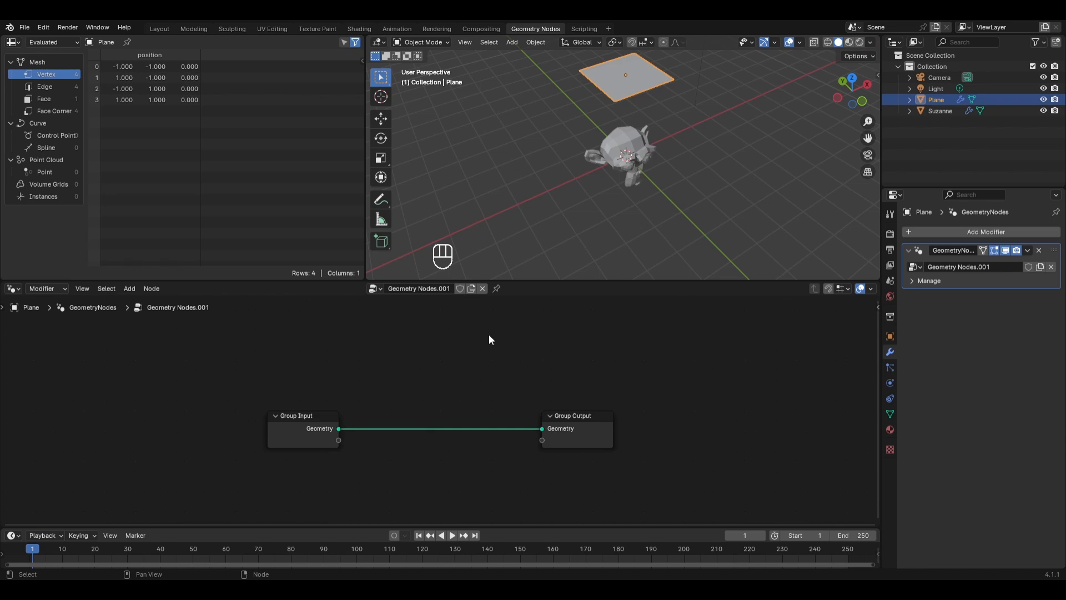
key("shift+a")
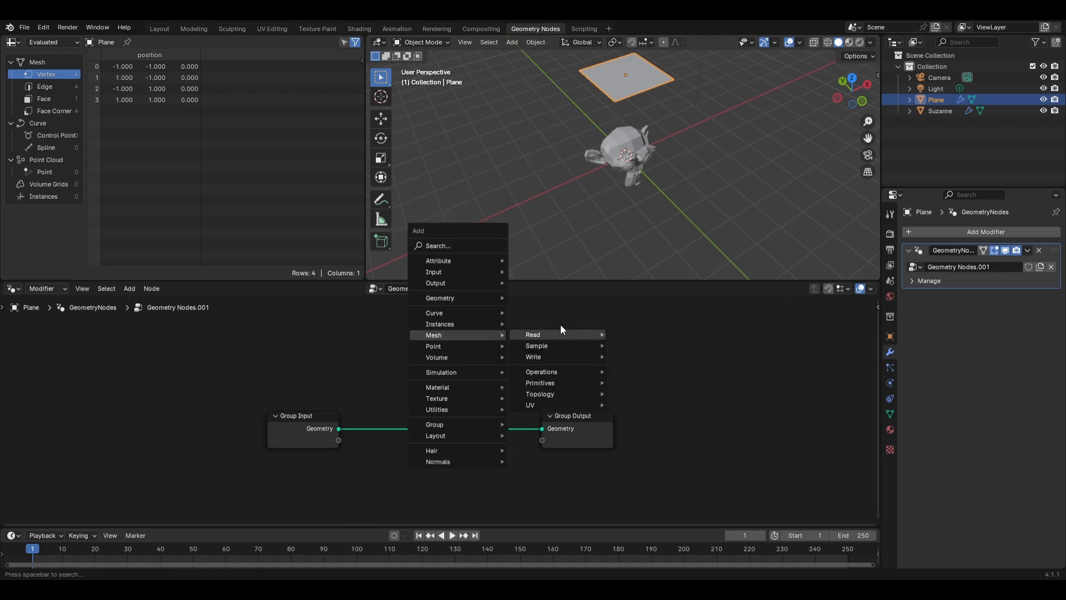
mouse_move(541, 372)
left_click(645, 493)
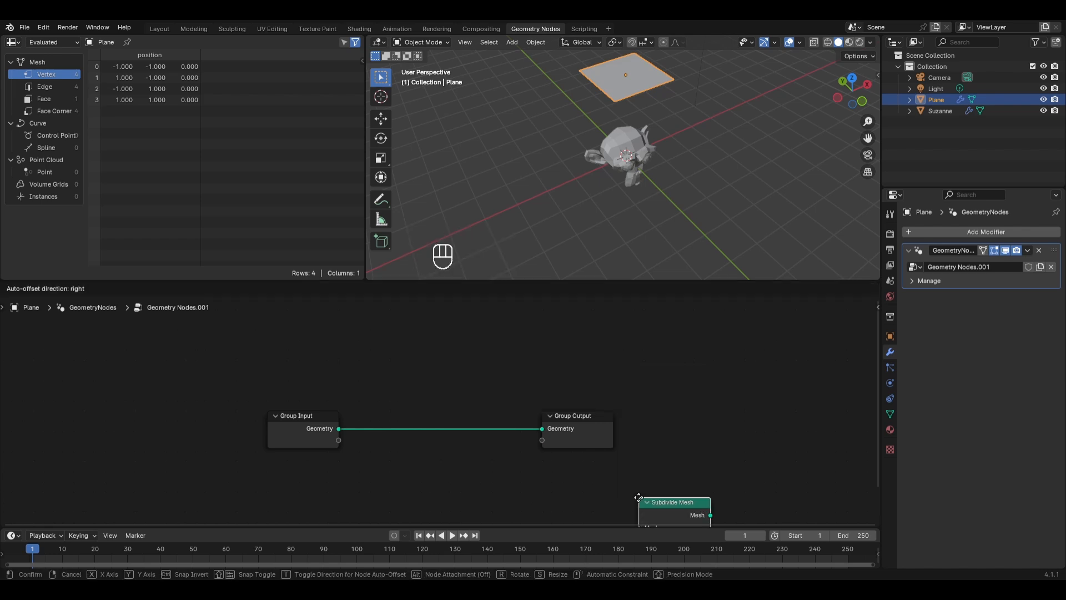
left_click(483, 417)
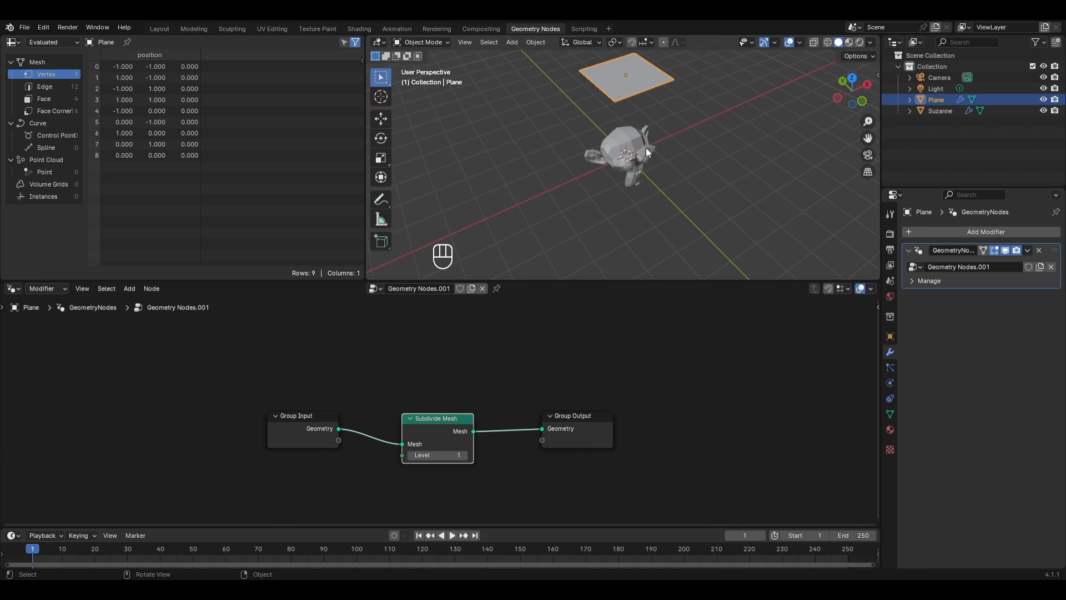
- Insert an Instance on Points node between Subdivide Mesh and Group Output
middle_click_drag(637, 141, 578, 128)
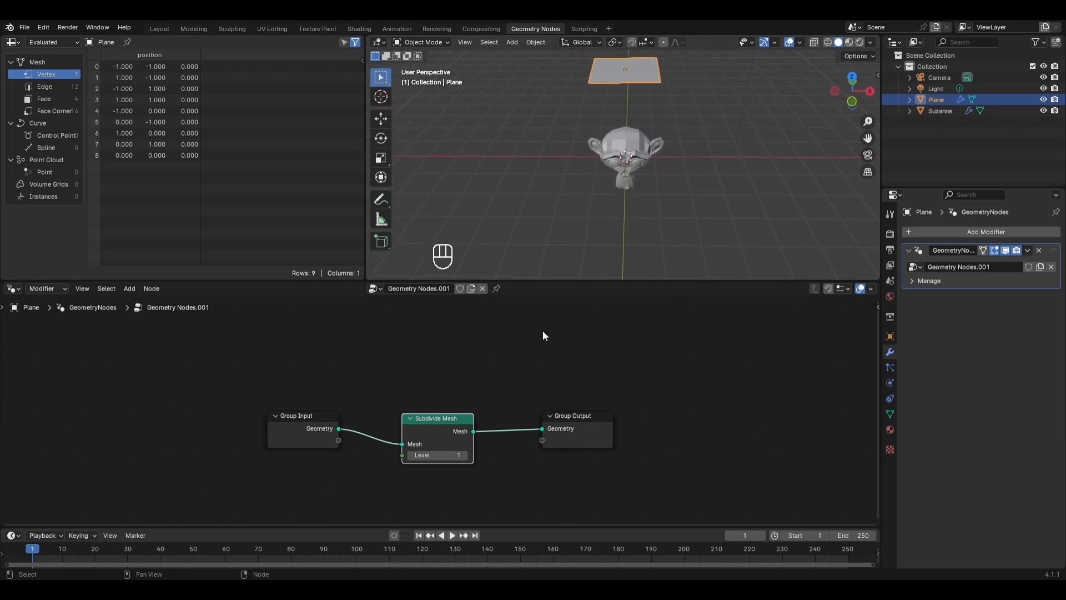
key("shift+a")
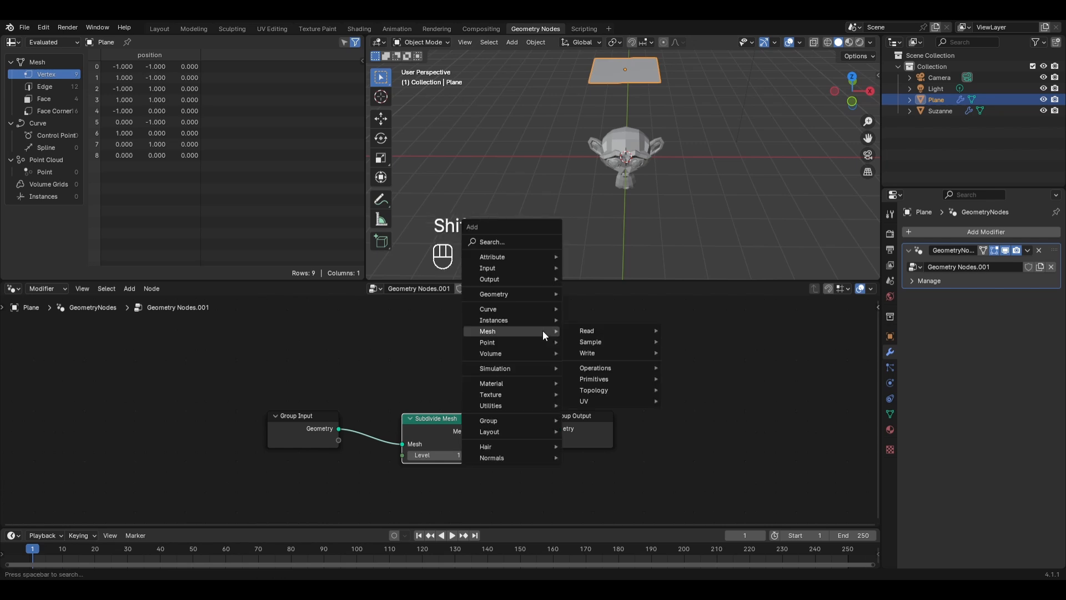
mouse_move(538, 322)
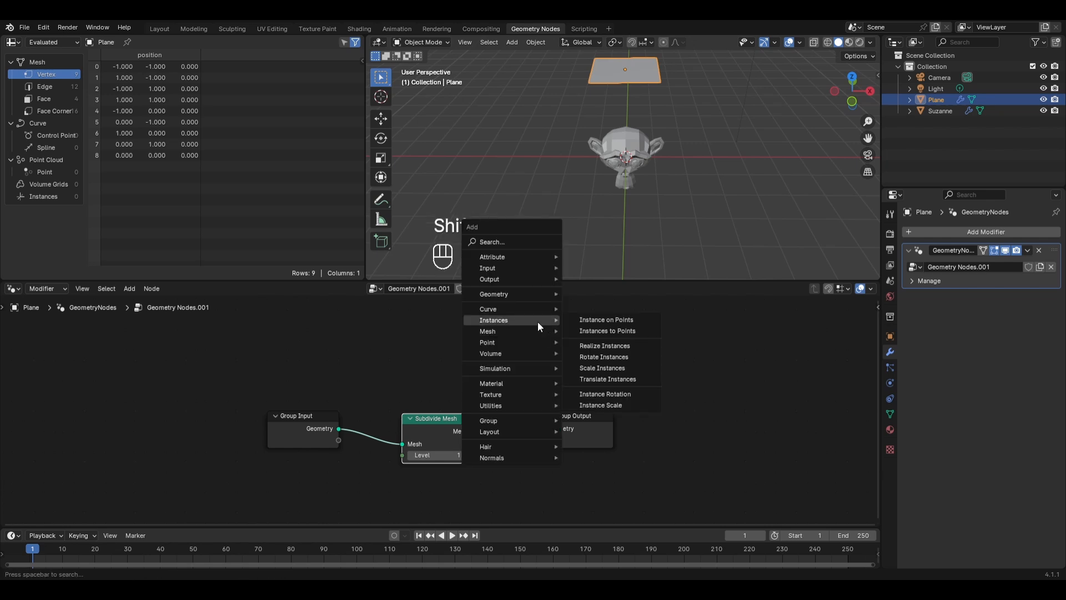
left_click(589, 320)
left_click(514, 339)
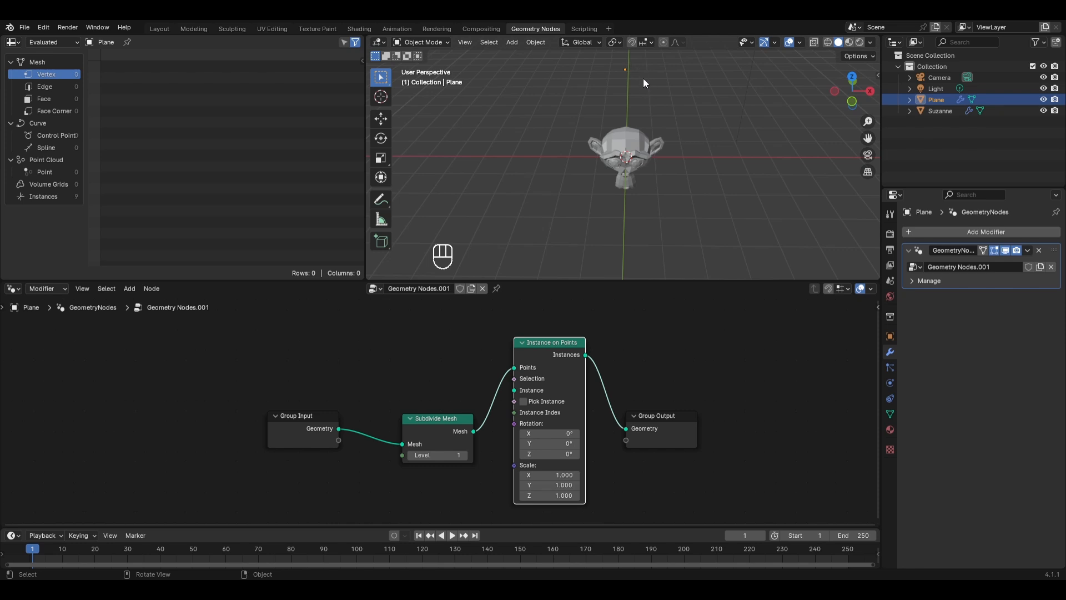
- Add a Cube mesh primitive node below Subdivide Mesh and connect its Mesh output to the Instance input of Instance on Points
scroll(643, 83, "down", 1)
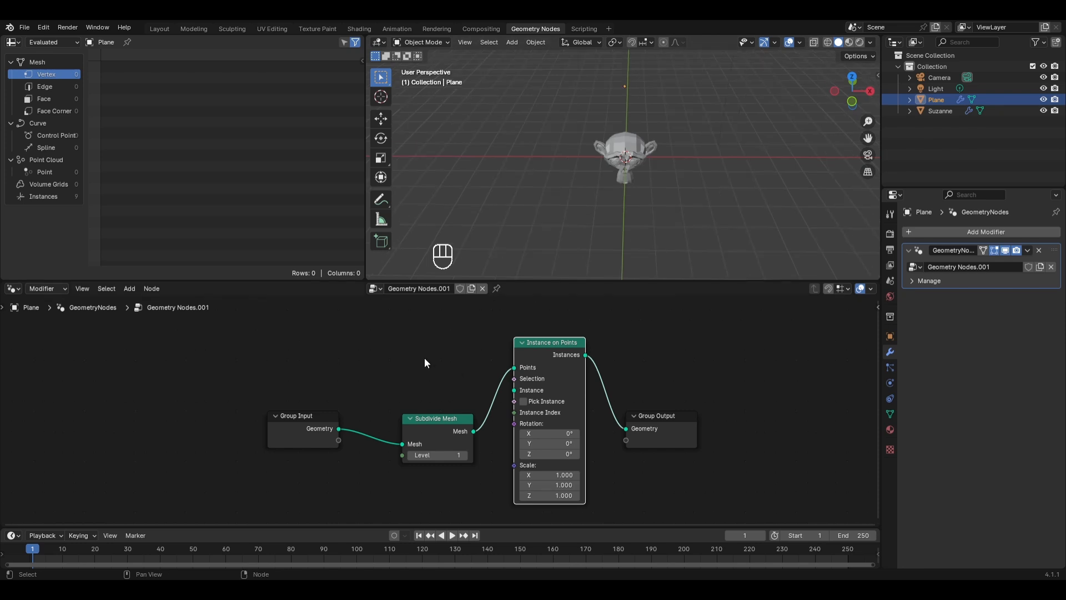
key("shift+a")
mouse_move(397, 369)
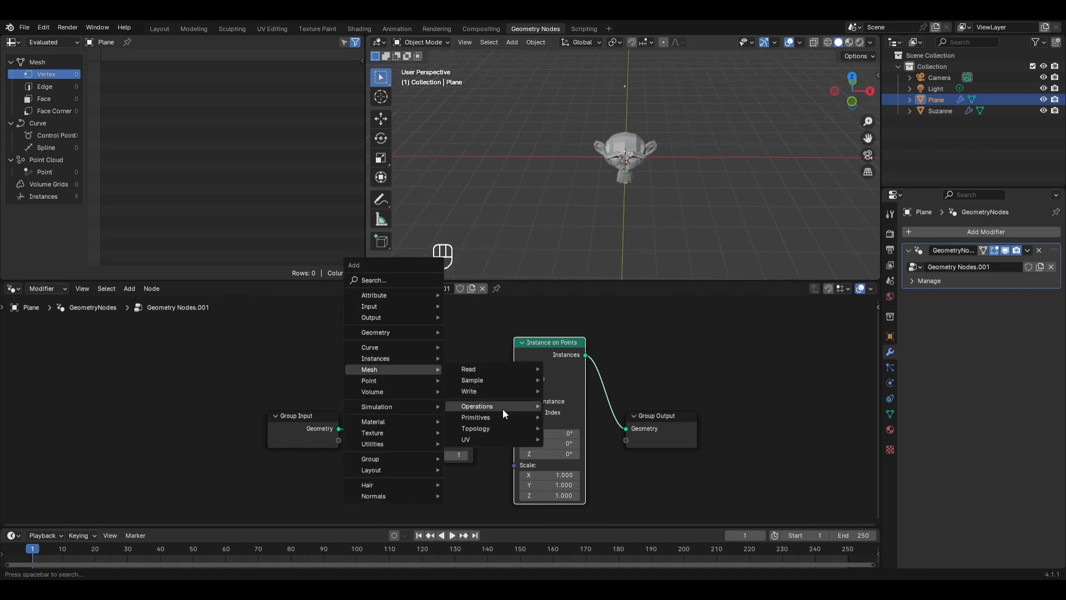
mouse_move(495, 416)
left_click(554, 427)
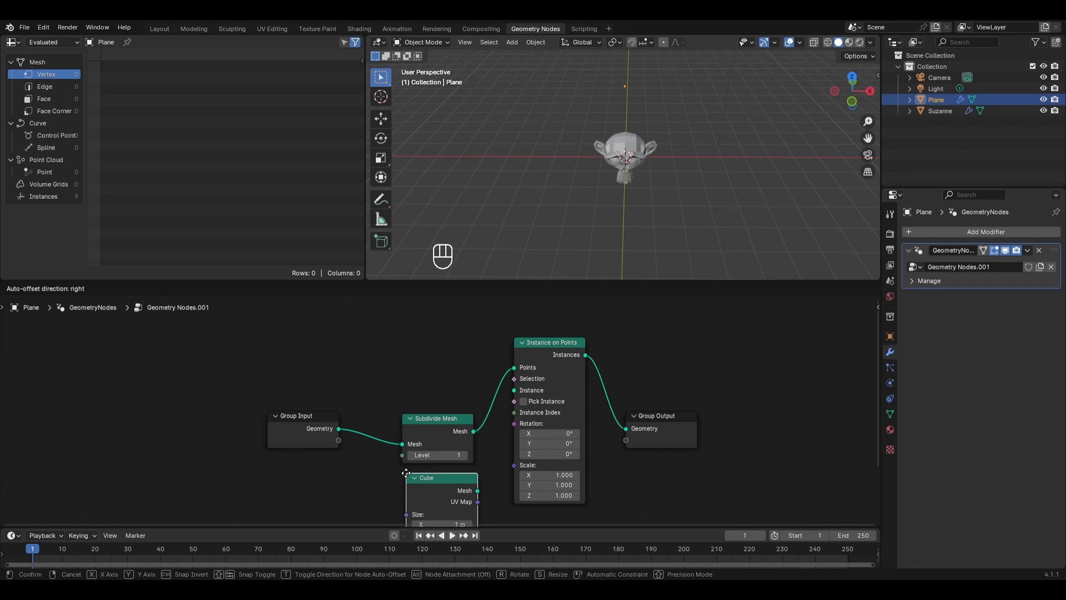
left_click(406, 474)
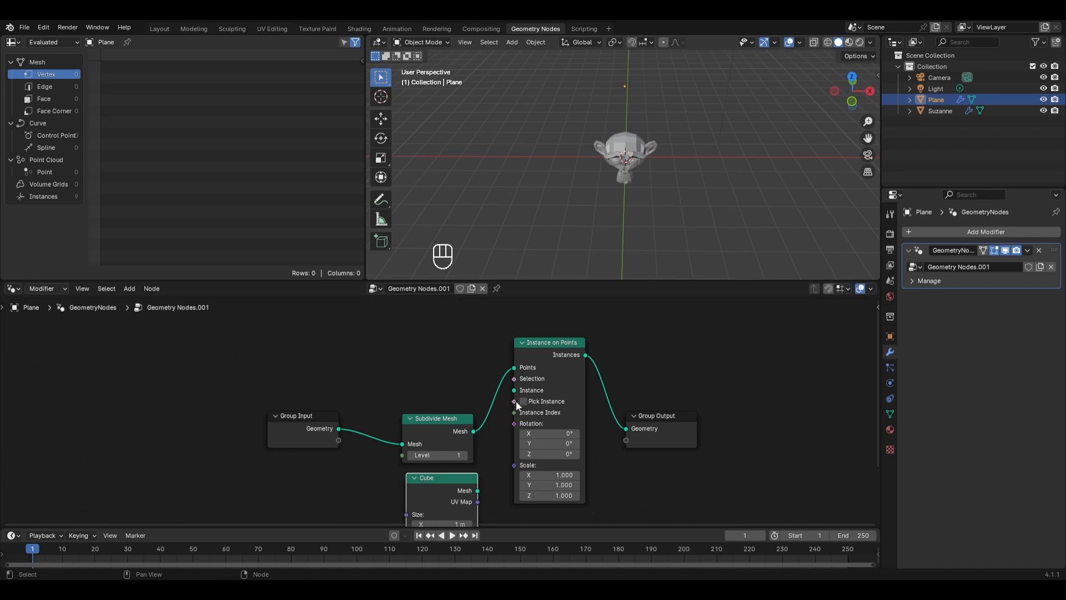
left_click_drag(480, 488, 512, 391)
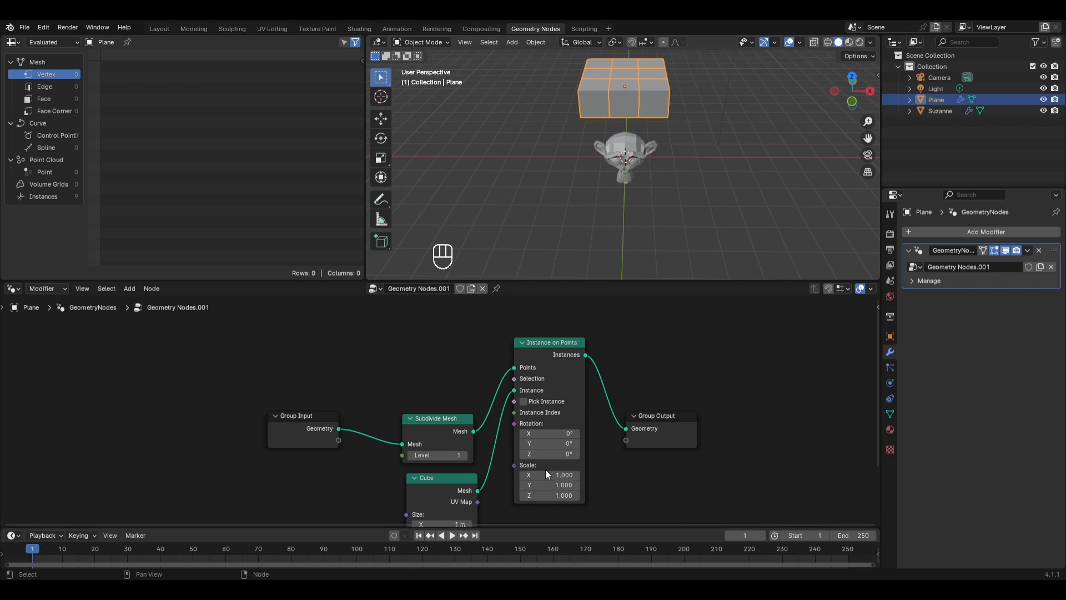
- Set the Instance on Points scale to 0.4 on all three axes
left_click_drag(546, 473, 545, 496)
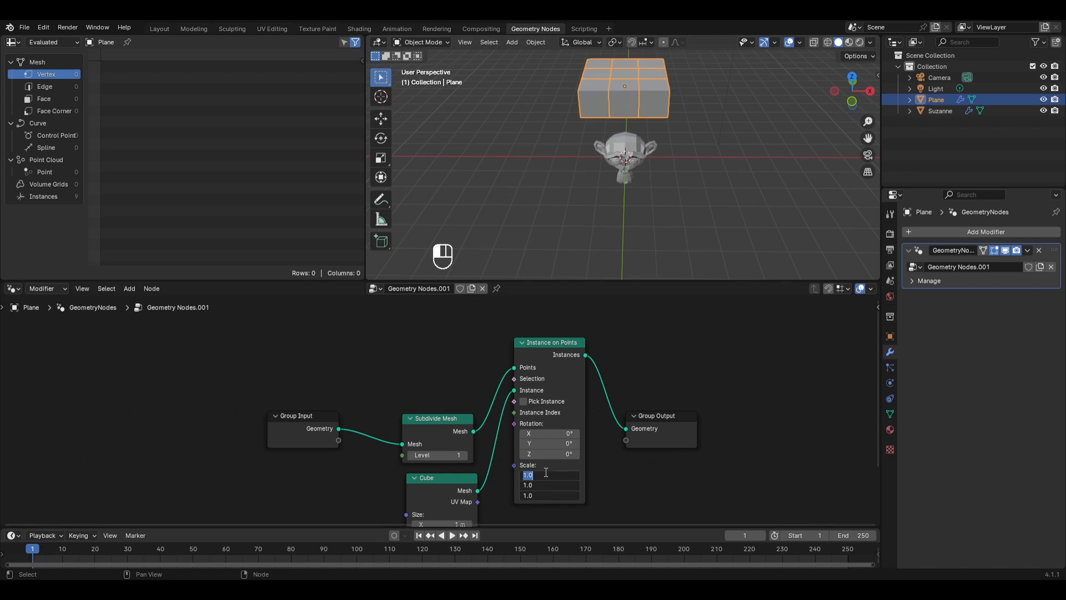
type("0.4")
key("Return")
middle_click_drag(569, 141, 647, 174)
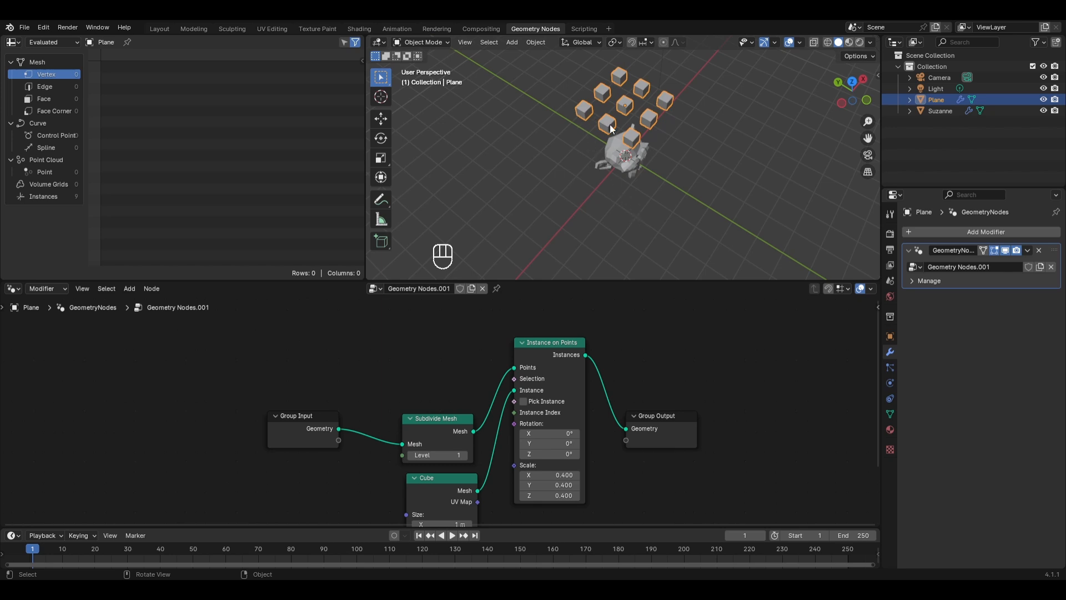
- Set the Subdivide Mesh level to 2 and the instance scale to 0.2 on all three axes
left_click(465, 455)
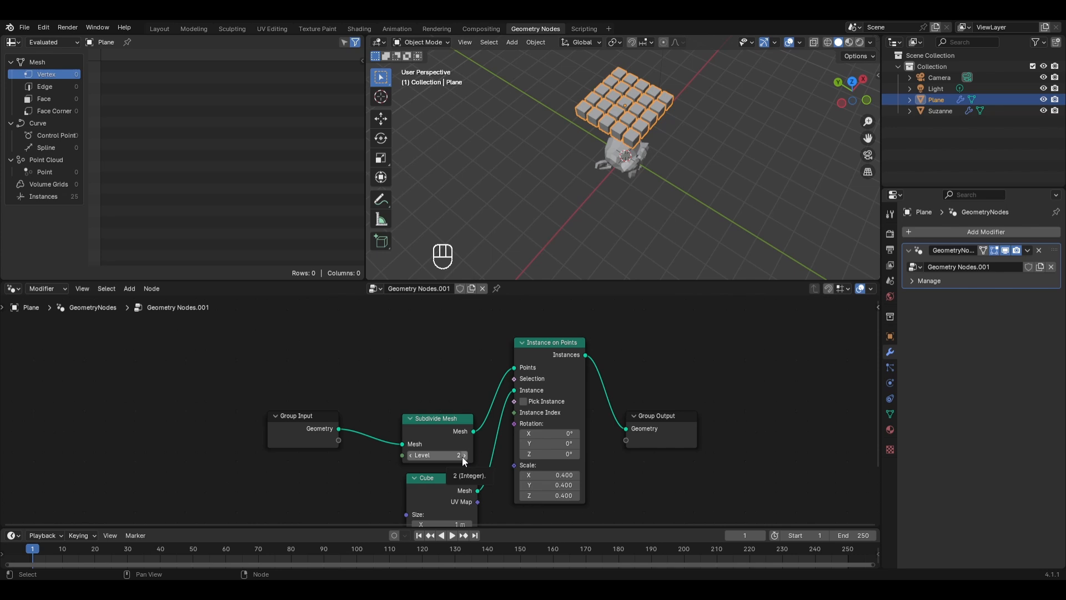
left_click_drag(549, 475, 549, 496)
type(".1")
key("Return")
type(".2")
key("Return")
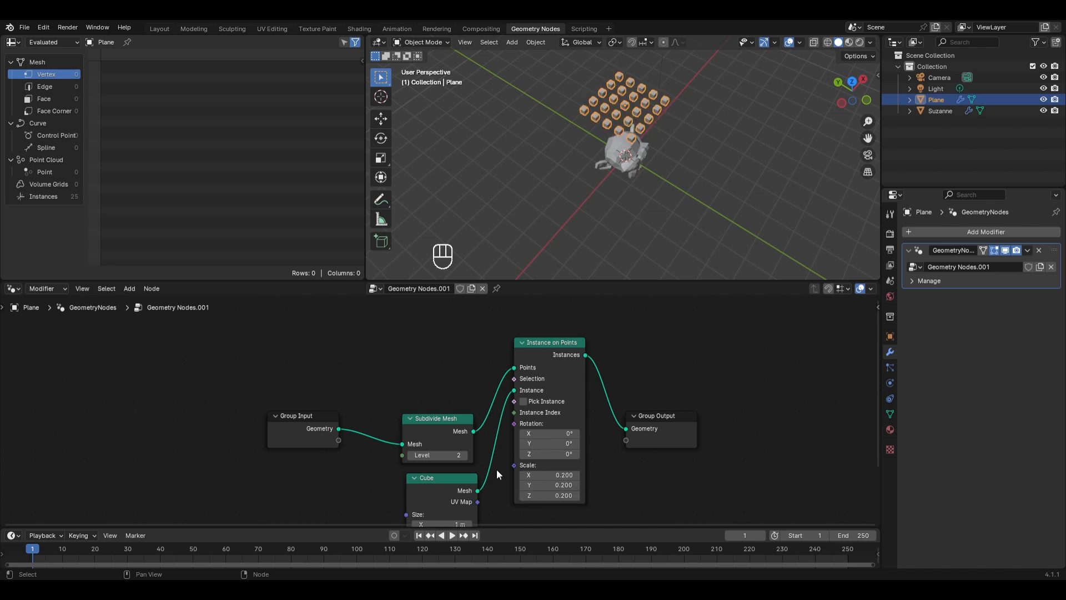
- Raise the Subdivide Mesh level to 4 and set the instance scale to 0.1 on all three axes
left_click(466, 457)
left_click(466, 457)
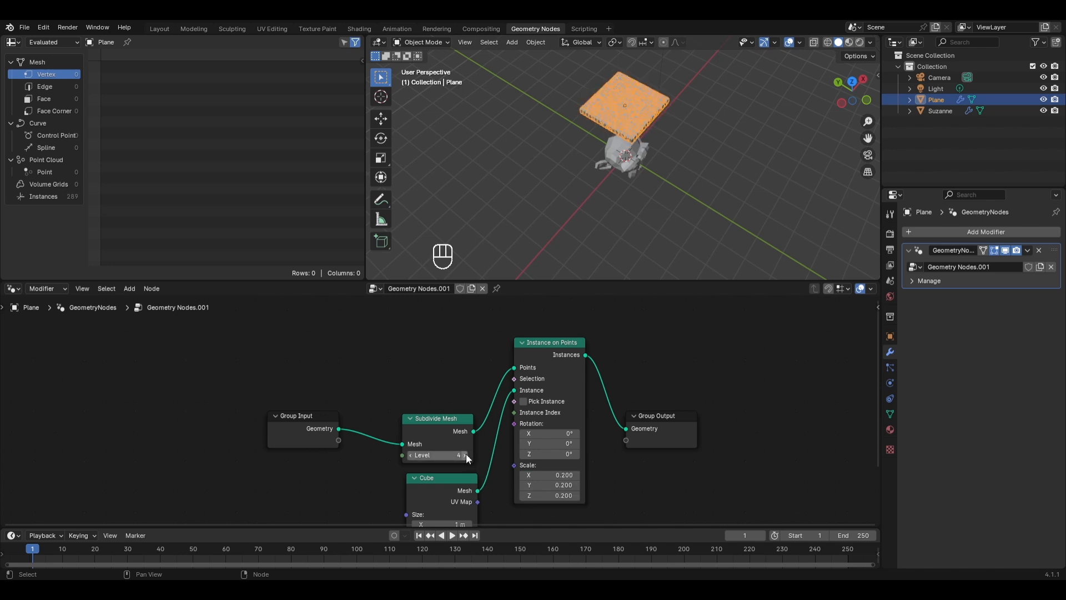
scroll(638, 139, "up", 5)
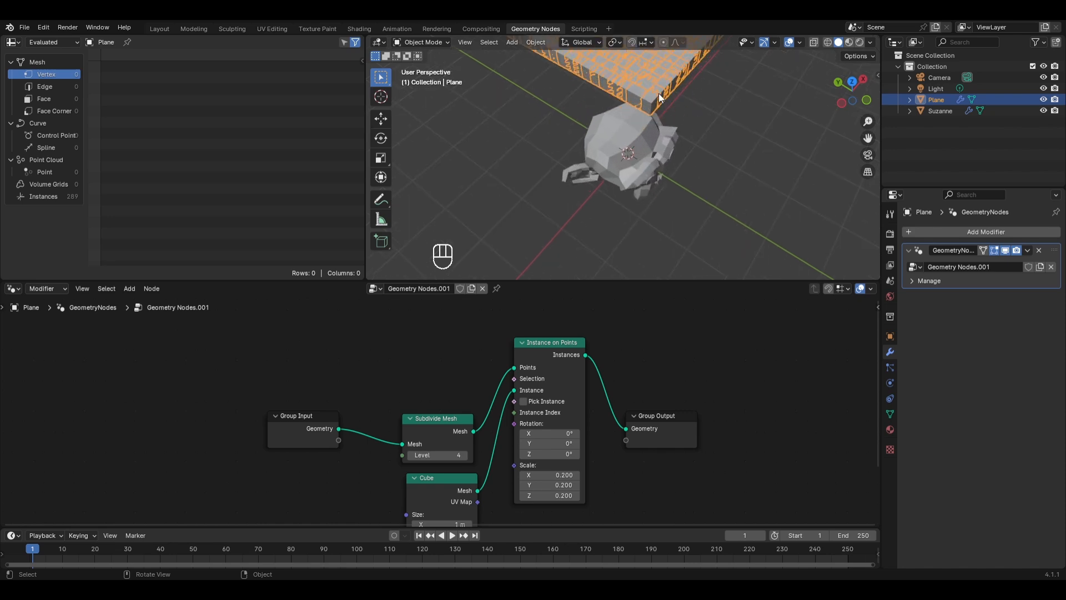
middle_click_drag(659, 93, 629, 161, "shift")
left_click_drag(546, 476, 546, 496)
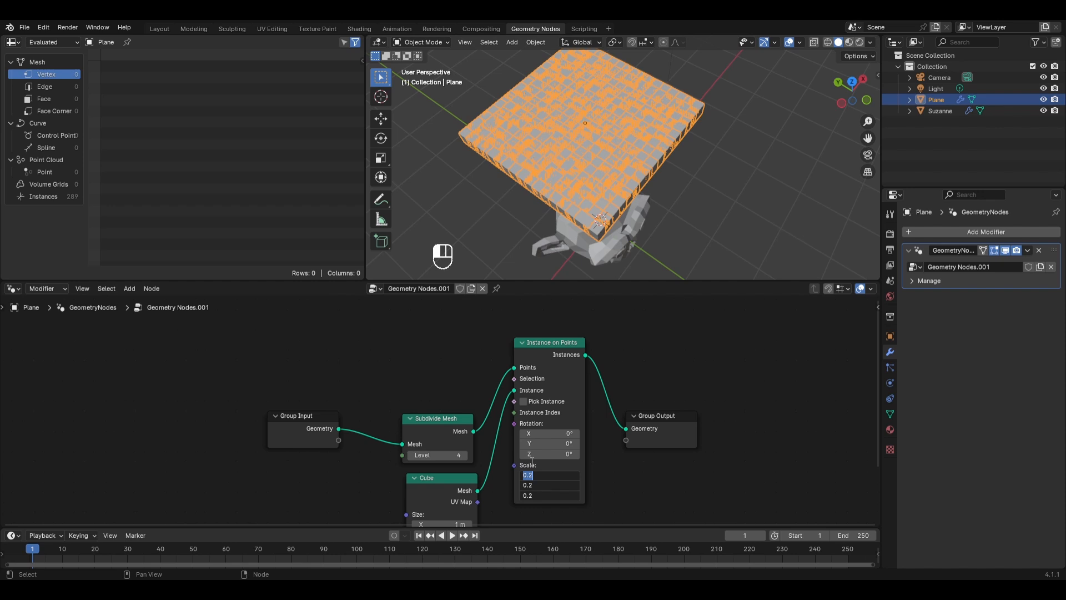
type(".1")
key("Return")
- Set the Instance on Points scale to 0.08 on all three axes
key("ctrl+z")
left_click_drag(554, 475, 554, 495)
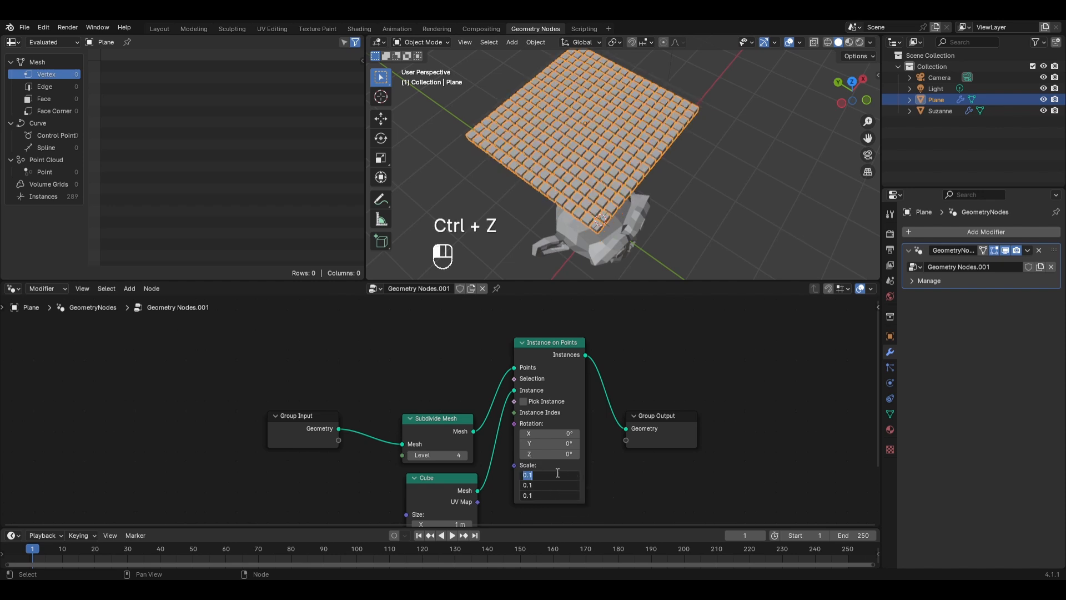
type(".08")
key("Return")
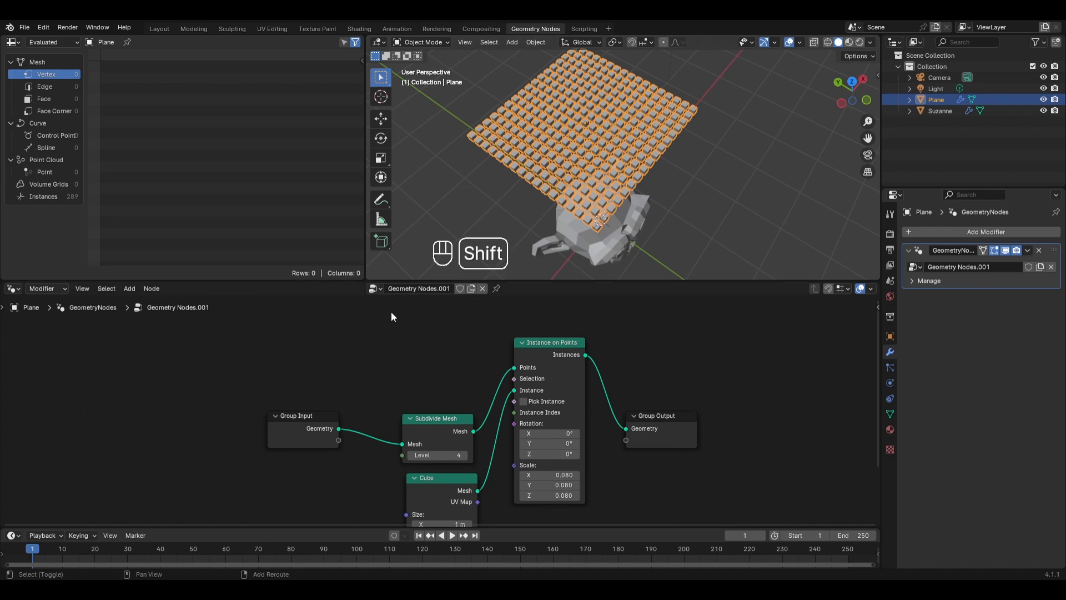
- Add a Raycast node above the Subdivide Mesh node, leaving it unconnected
key("shift+a")
mouse_move(375, 362)
mouse_move(436, 372)
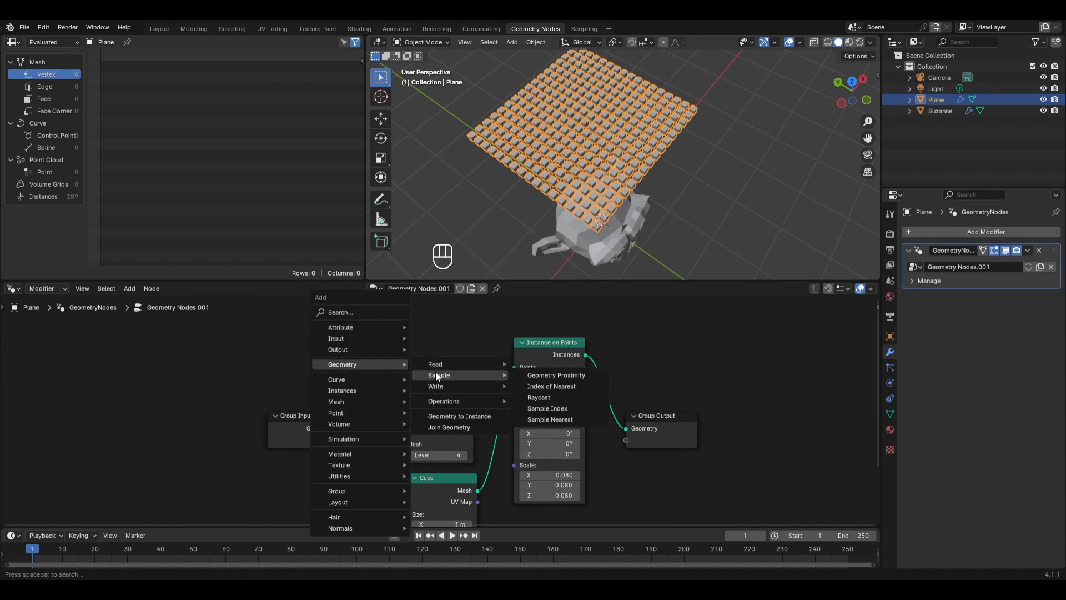
left_click(545, 394)
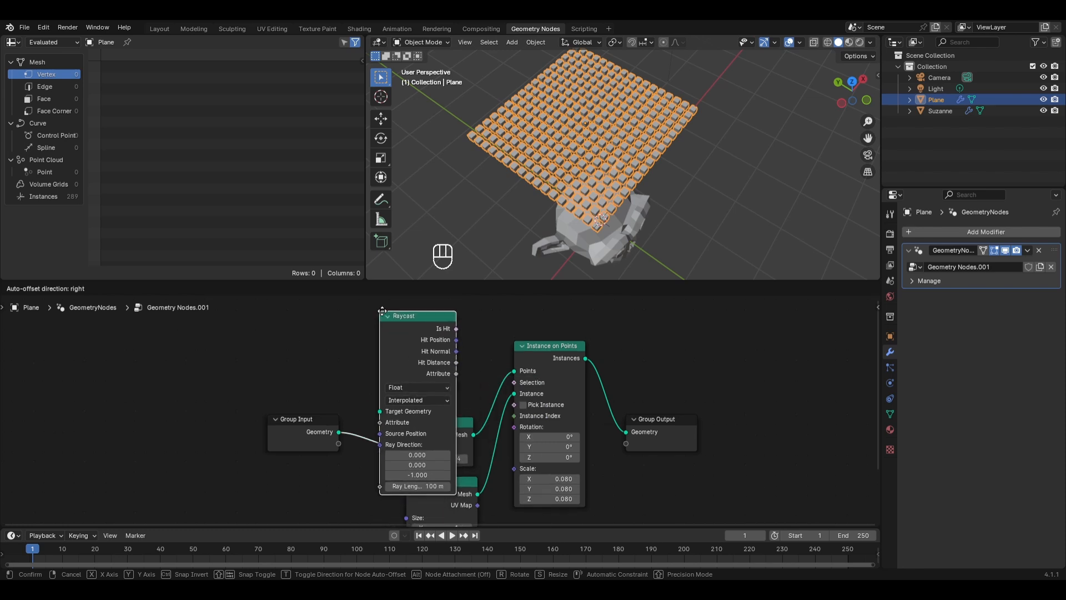
left_click(391, 312)
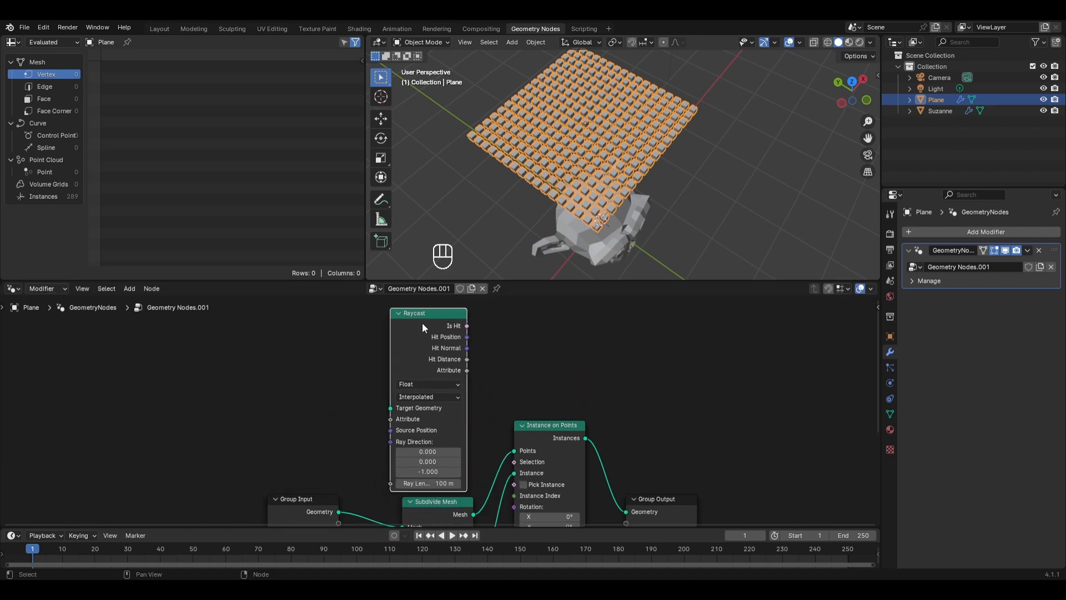
- Add an Object Info node for Suzanne and connect its Geometry output to the Raycast node's Target Geometry
middle_click_drag(639, 222, 605, 74)
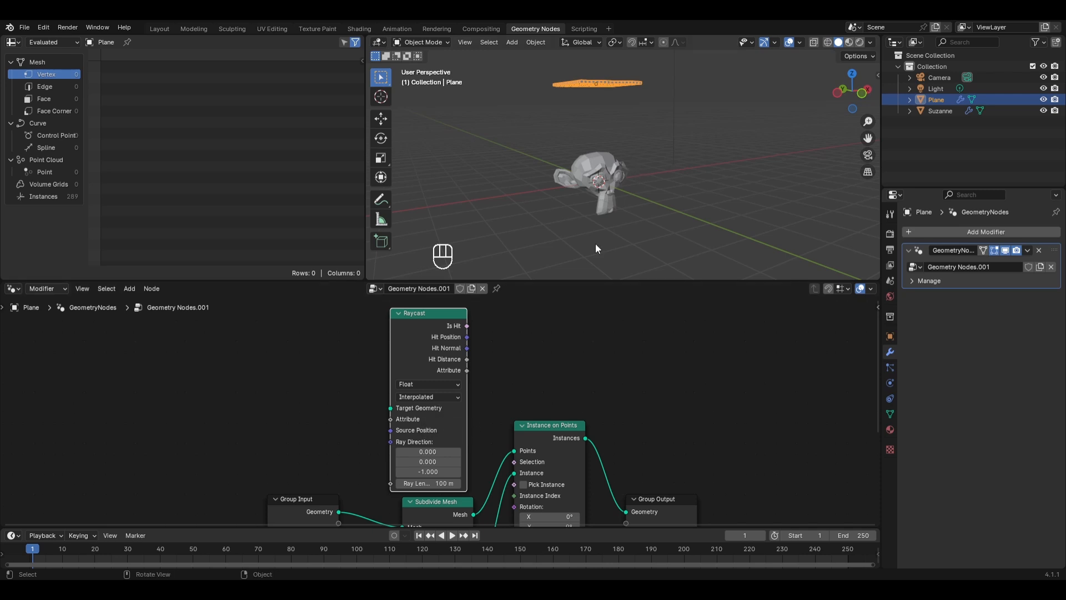
middle_click_drag(595, 105, 618, 138)
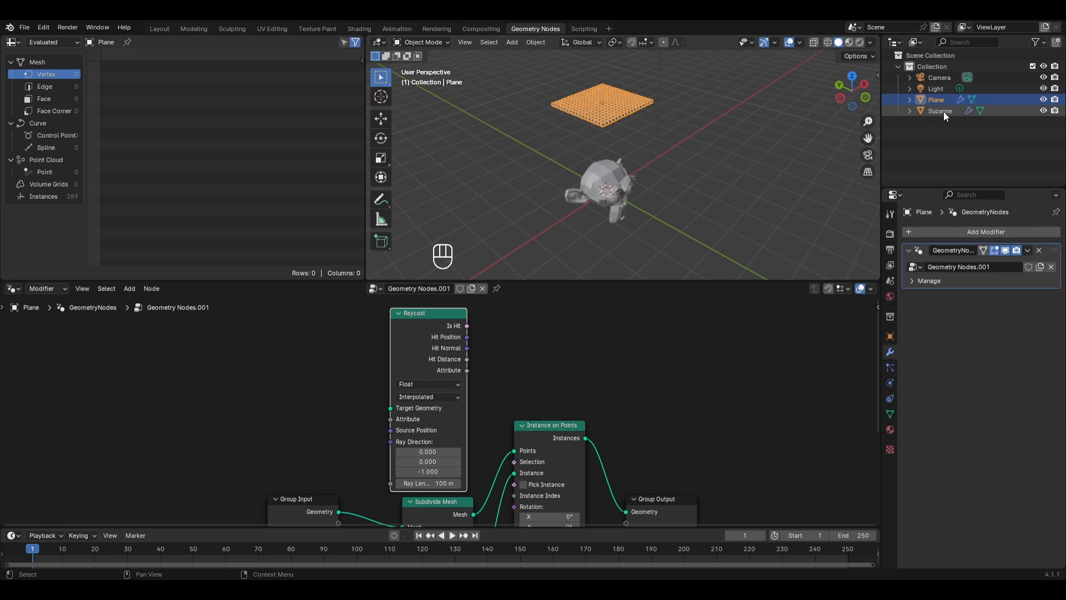
left_click_drag(944, 111, 281, 392)
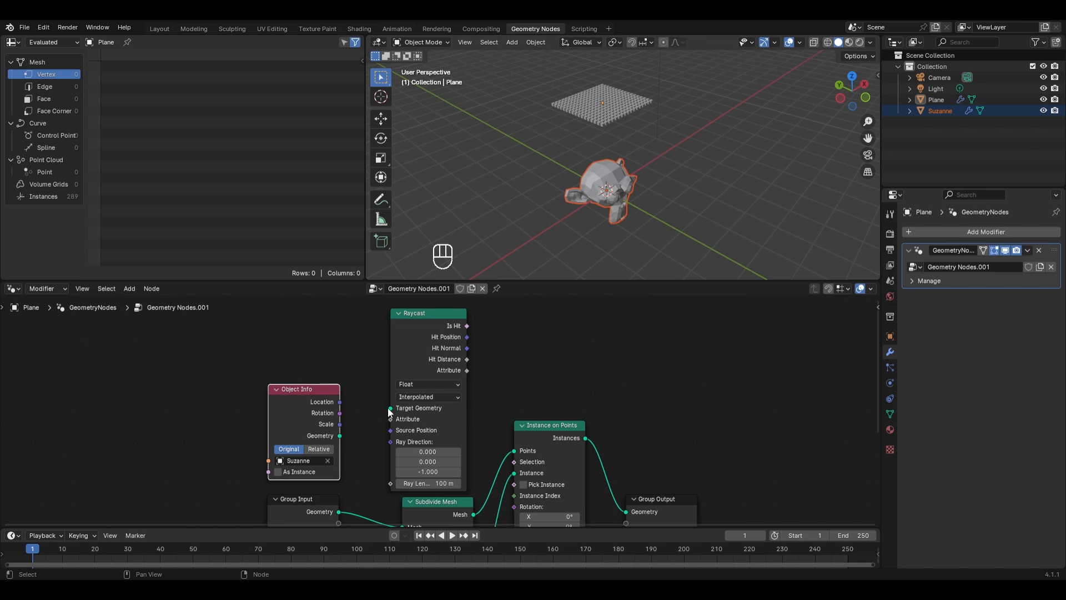
left_click_drag(339, 436, 379, 409)
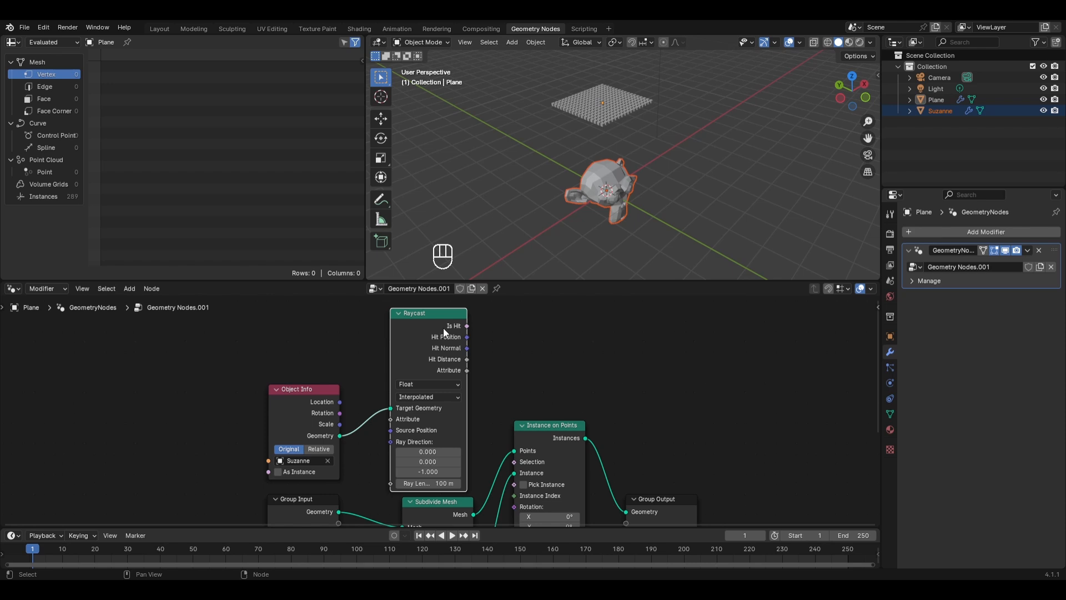
- Connect the Raycast Is Hit output to the Instance on Points Selection and set the Object Info node to Relative
mouse_move(467, 326)
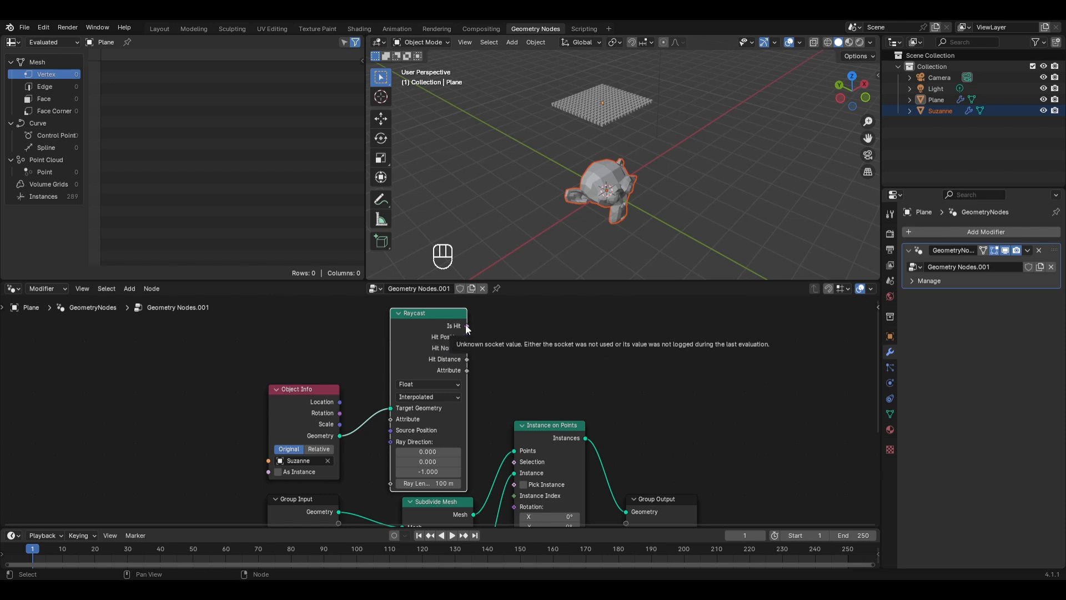
left_click_drag(467, 326, 514, 462)
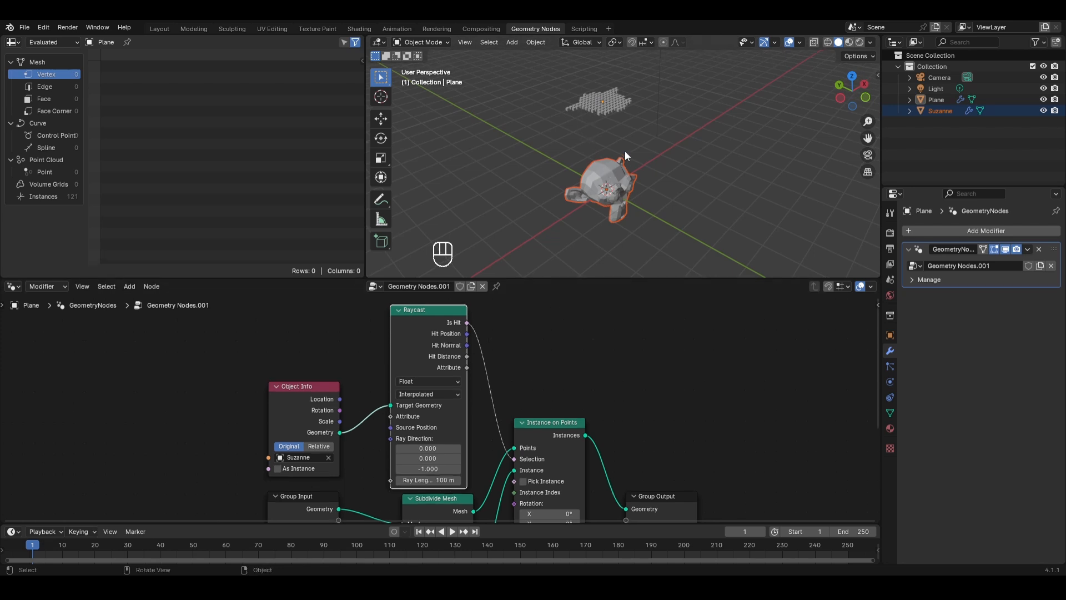
key("KP_7")
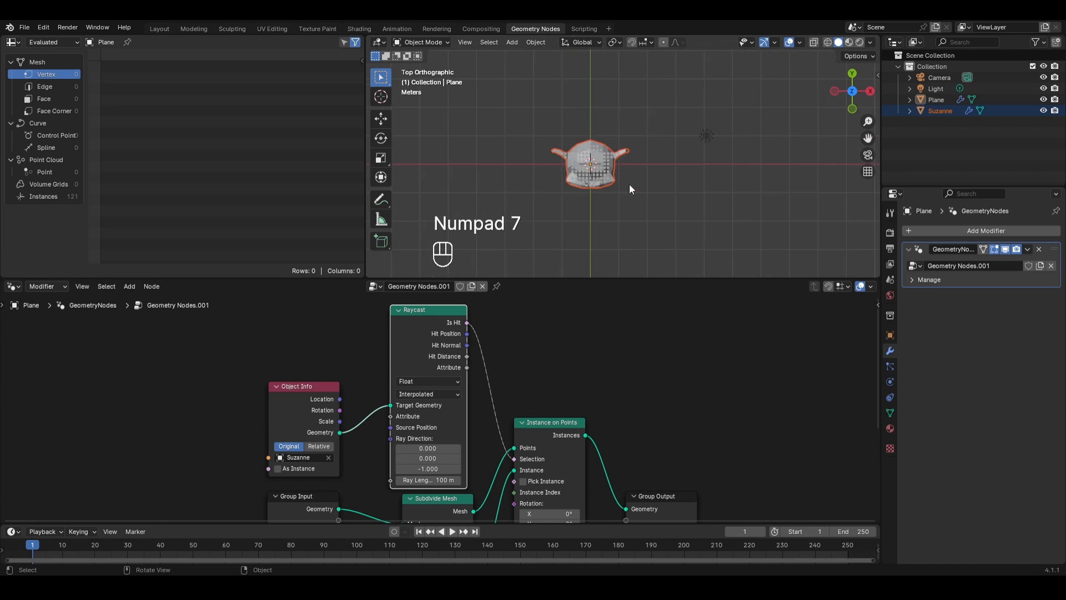
scroll(629, 185, "up", 5)
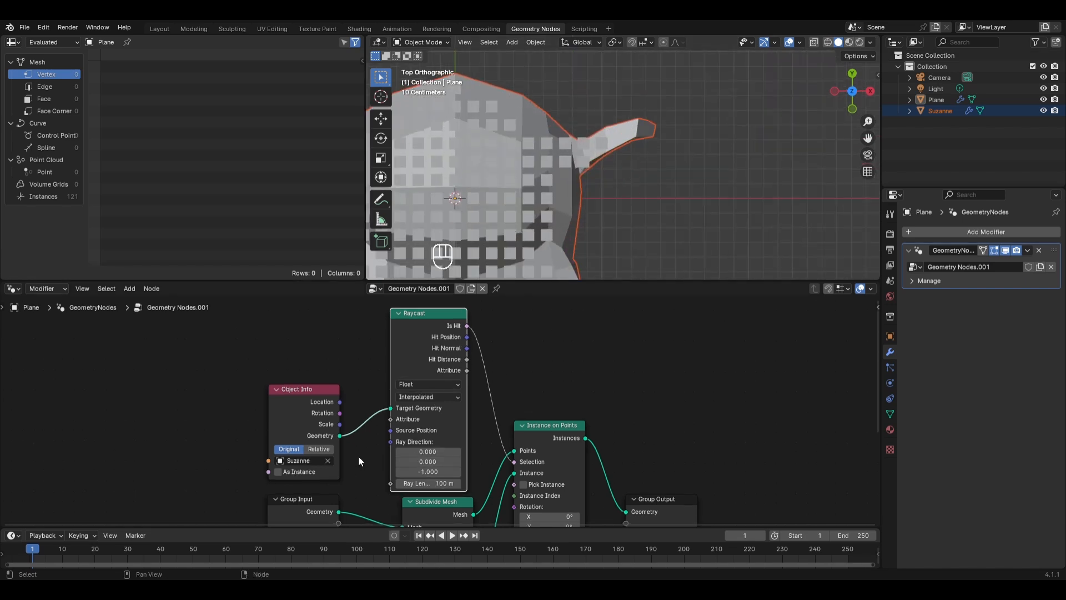
left_click(322, 449)
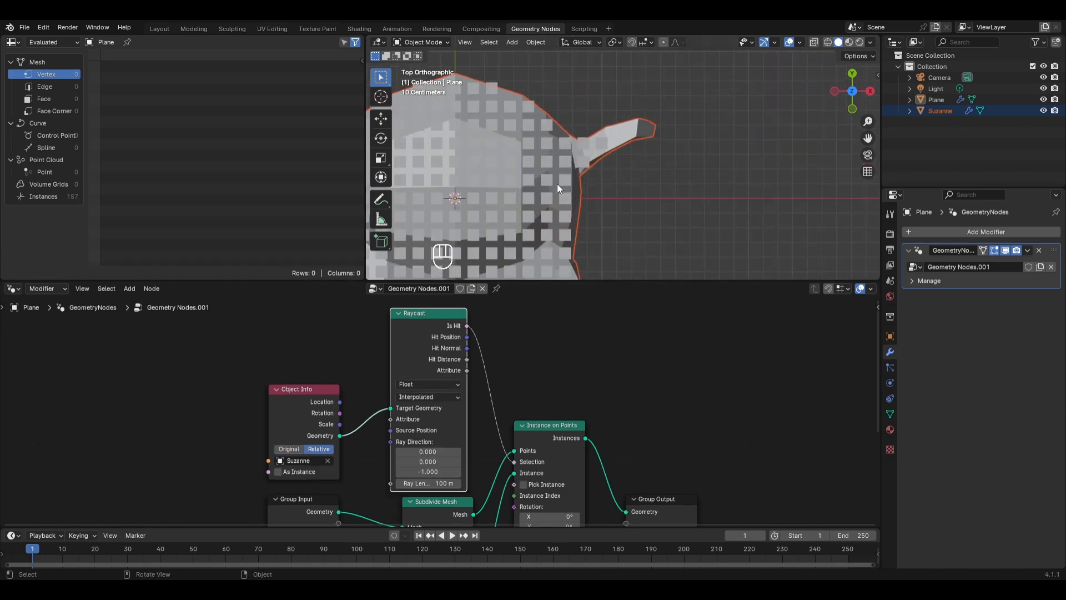
middle_click_drag(468, 199, 672, 198, "shift")
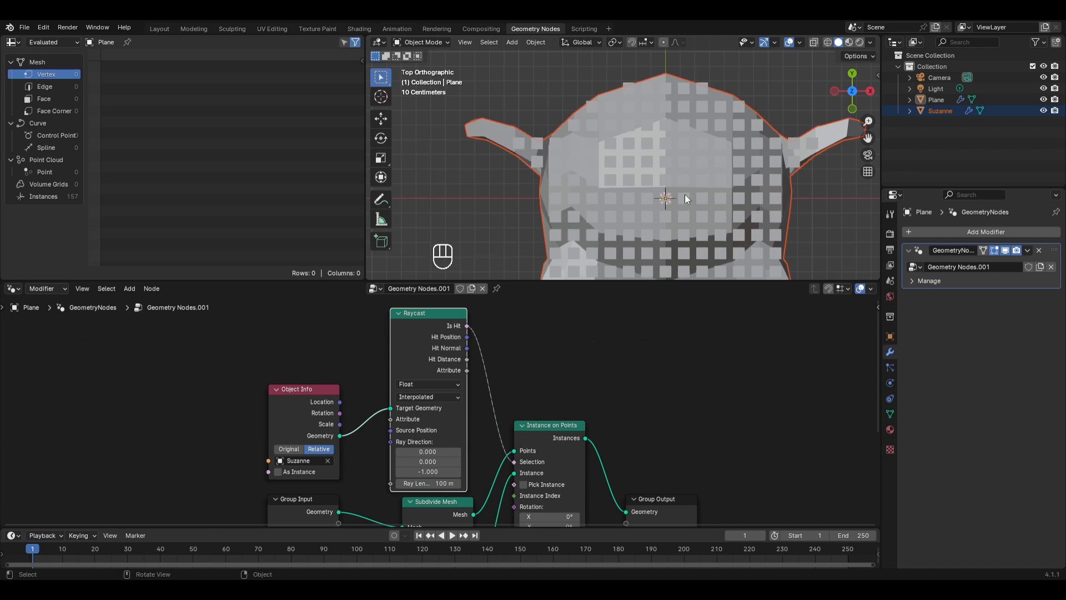
scroll(711, 169, "down", 3)
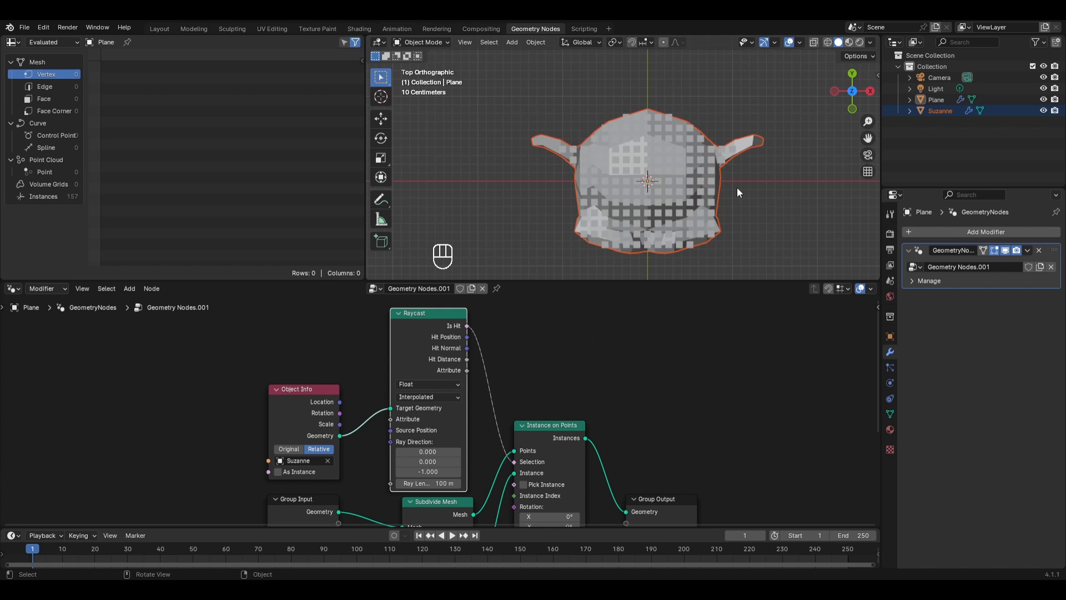
- Draw straight annotation lines from the cube grid down to the monkey head, three in front view and one in right view
key("KP_1")
scroll(738, 188, "down", 3)
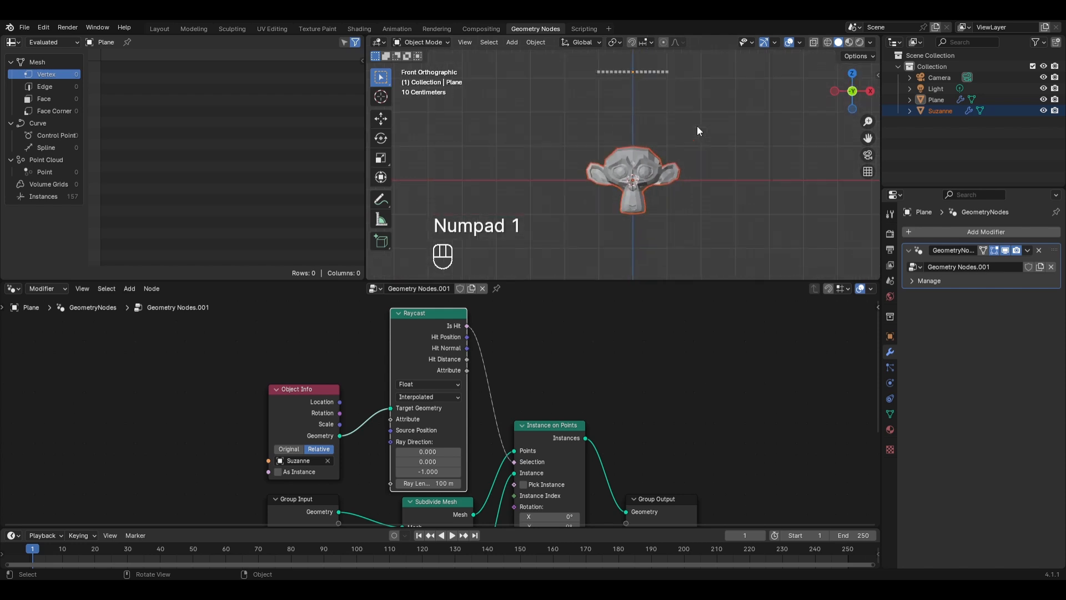
left_click(382, 203)
left_click(382, 201)
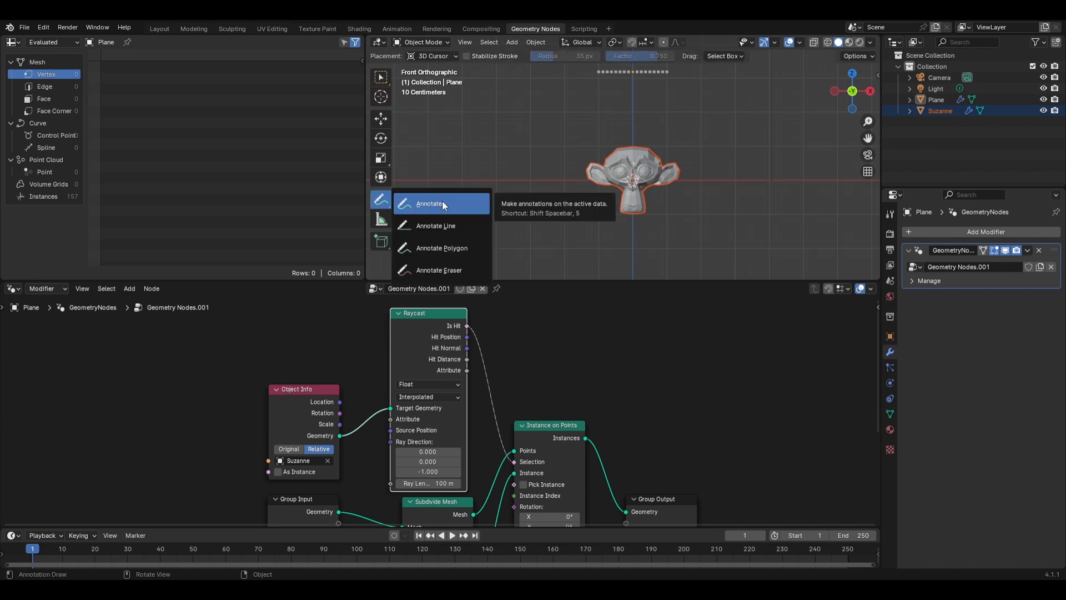
left_click(438, 228)
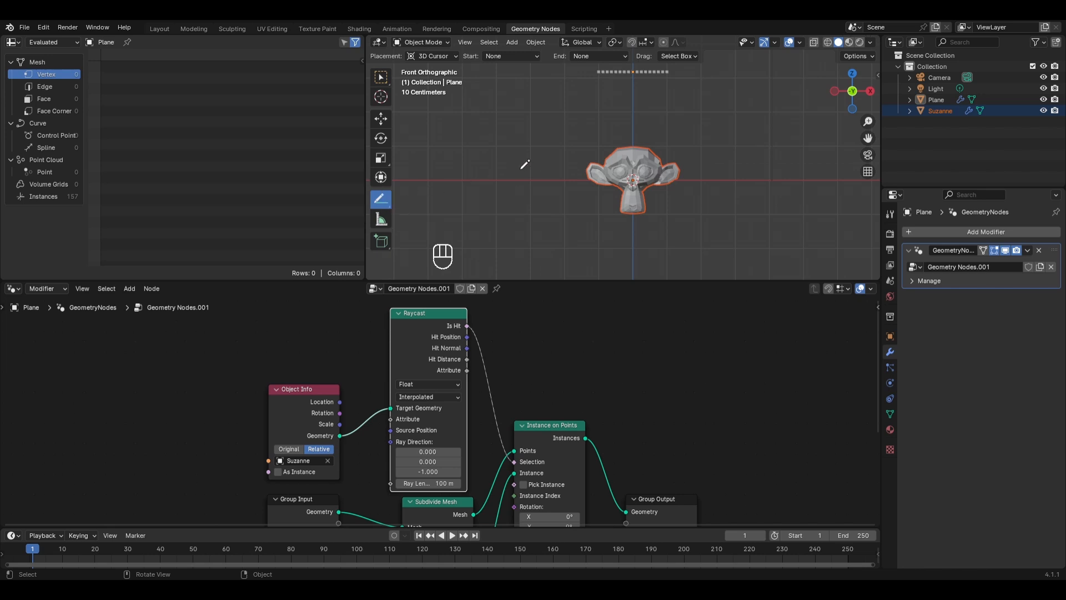
scroll(616, 69, "up", 4)
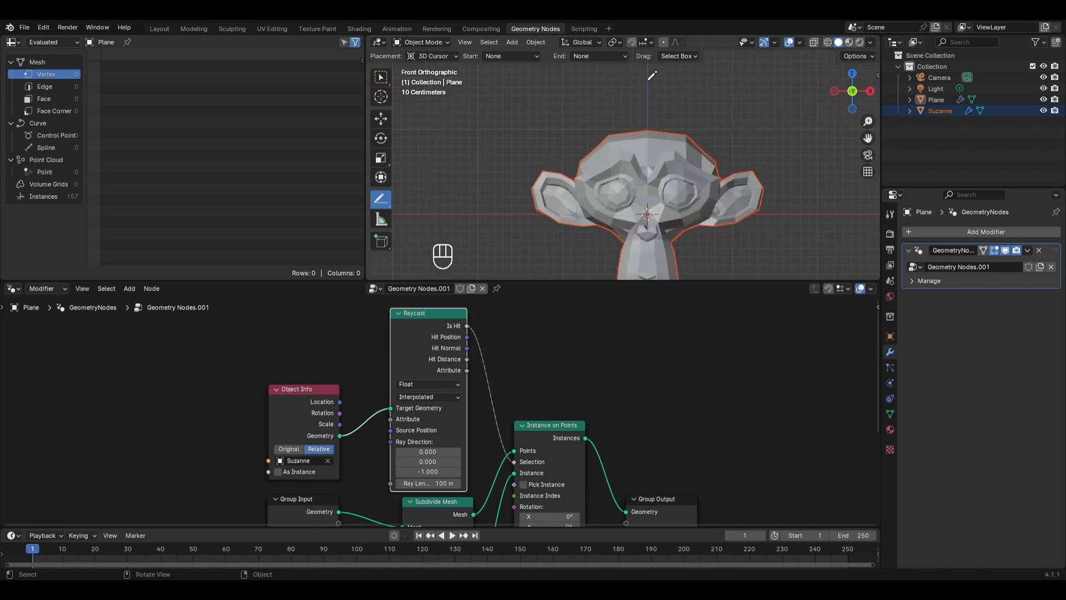
scroll(638, 79, "down", 2)
middle_click_drag(638, 80, 586, 94, "shift")
key("ctrl+z")
left_click_drag(582, 94, 582, 222)
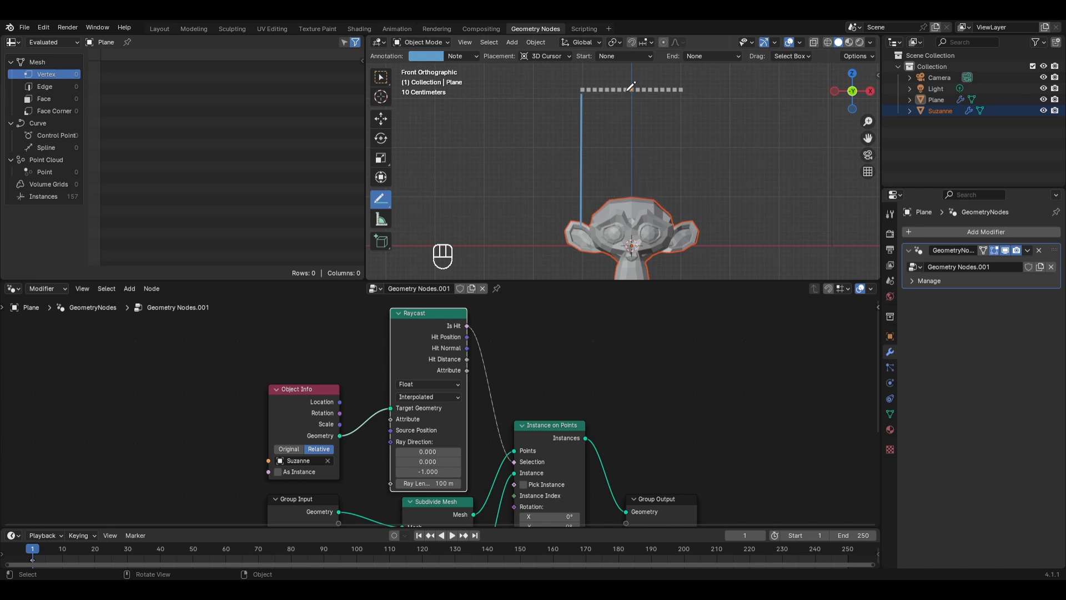
left_click_drag(627, 92, 623, 198)
left_click_drag(663, 93, 662, 209)
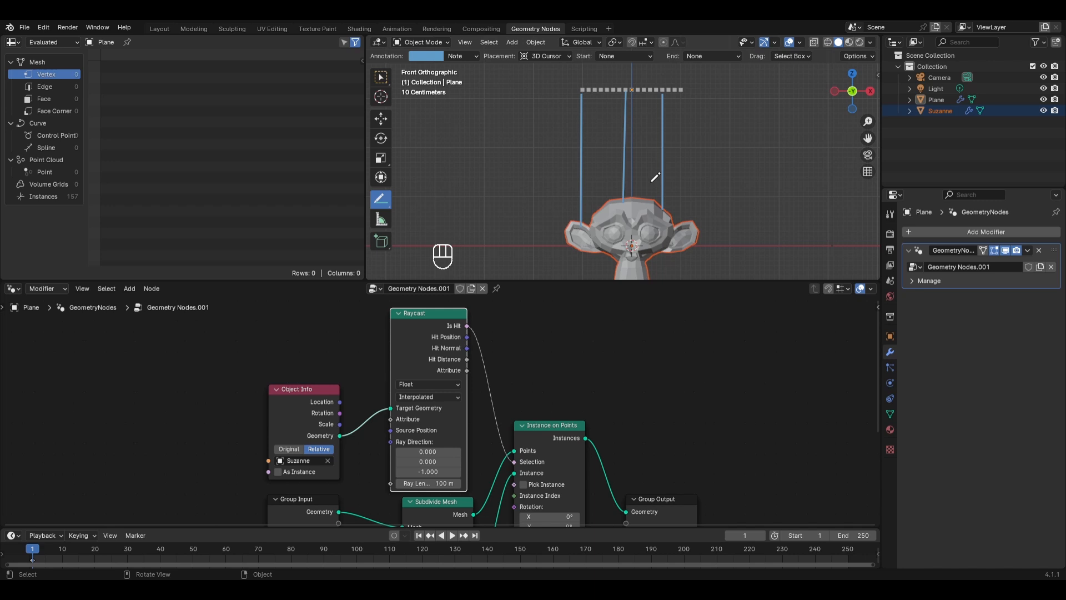
key("KP_3")
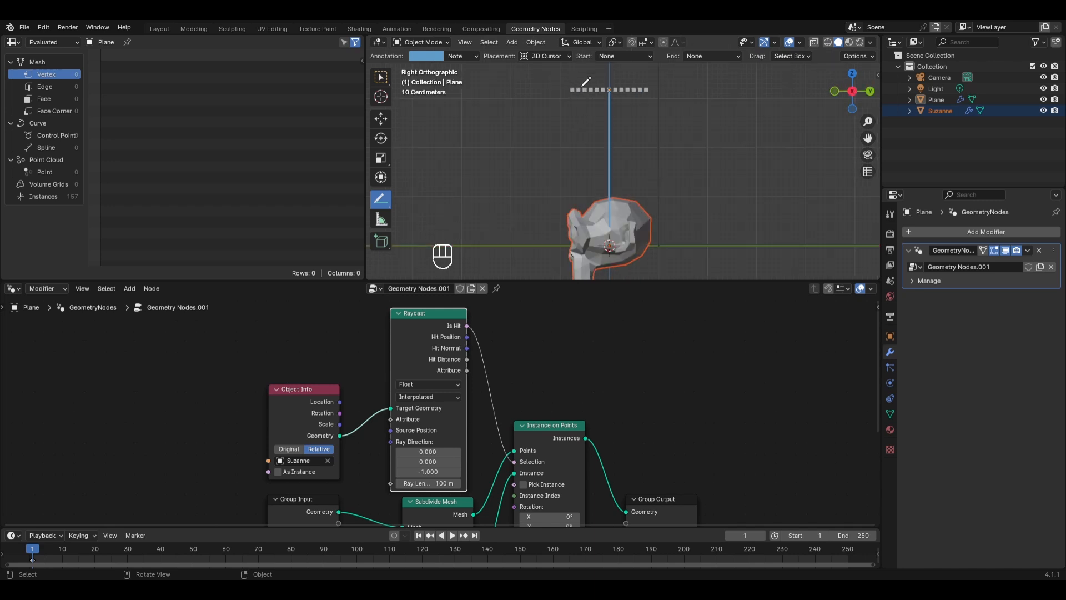
left_click_drag(574, 89, 574, 214)
- Cut the Is Hit to Selection link and draw annotation lines straight down past the head from both outer edges of the grid
key("ctrl")
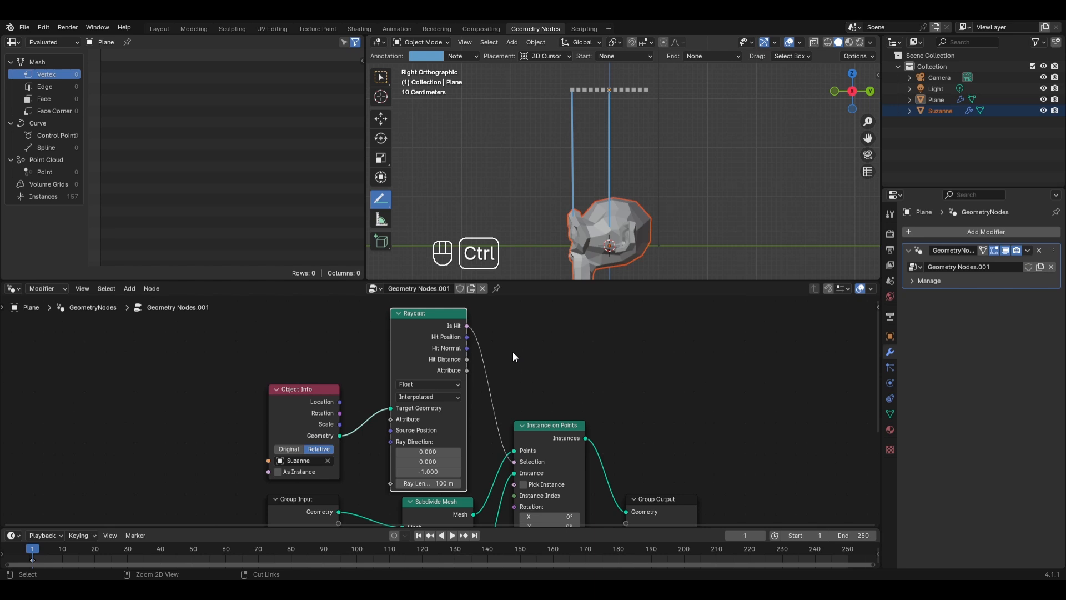
right_click_drag(511, 346, 479, 387, "ctrl")
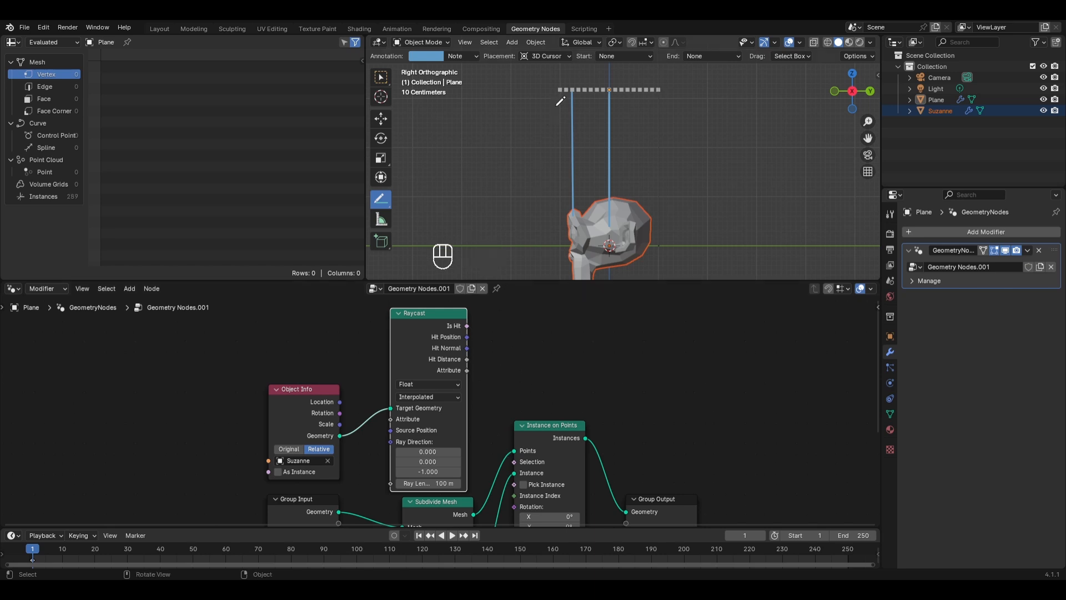
left_click_drag(561, 90, 564, 249)
left_click_drag(661, 90, 661, 248)
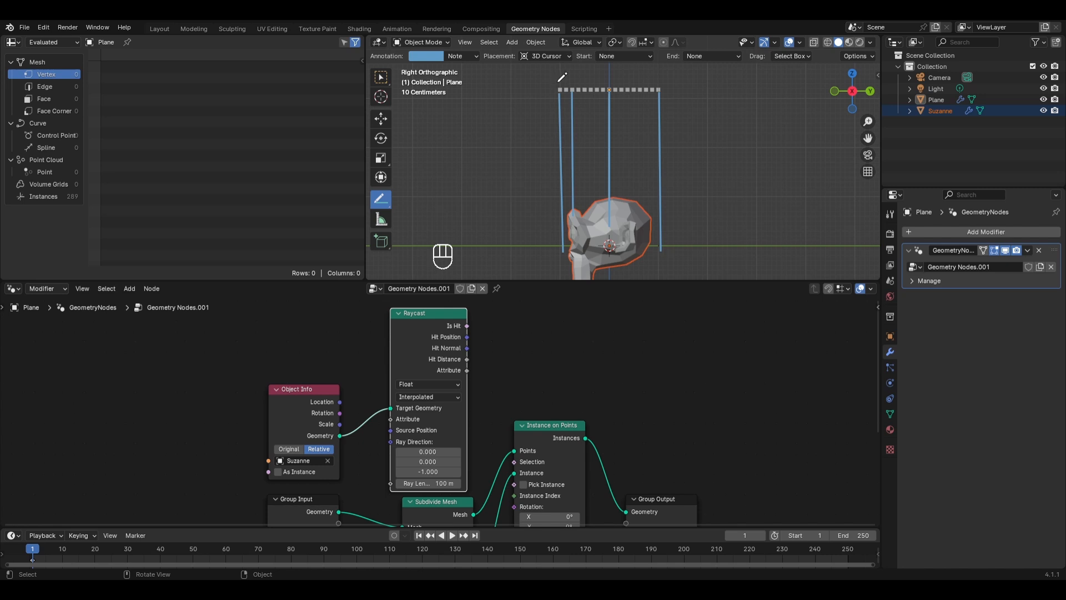
- Reconnect Is Hit to the Instance on Points Selection and erase all annotation lines in the viewport
left_click_drag(464, 327, 514, 461)
left_click(378, 205)
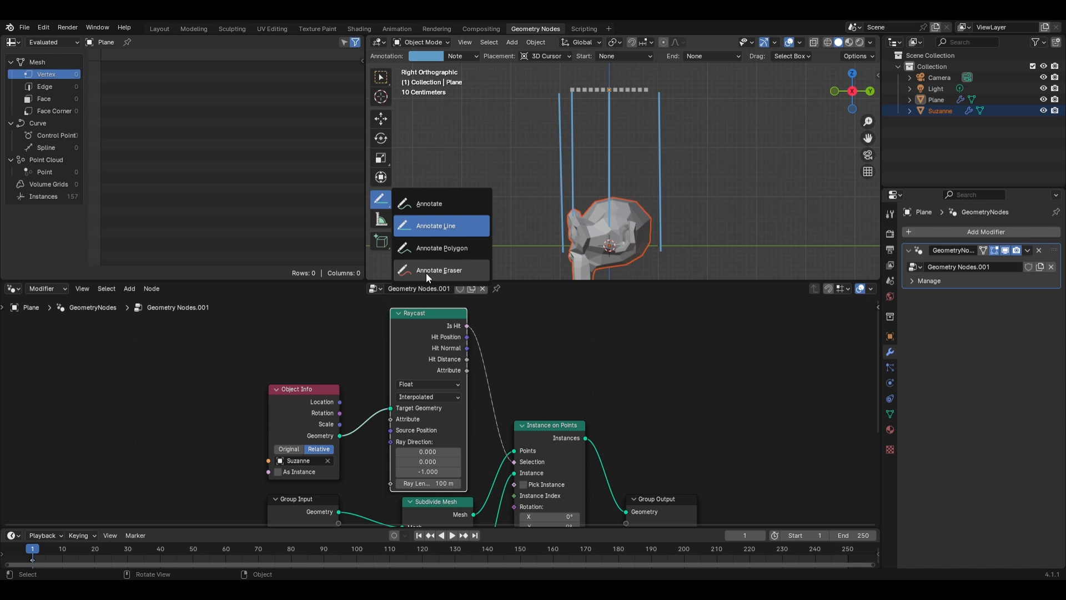
left_click(427, 274)
mouse_move(558, 95)
left_mouse_down()
mouse_move(559, 198)
mouse_move(618, 183)
mouse_move(654, 89)
mouse_move(609, 89)
left_mouse_up()
left_click(382, 77)
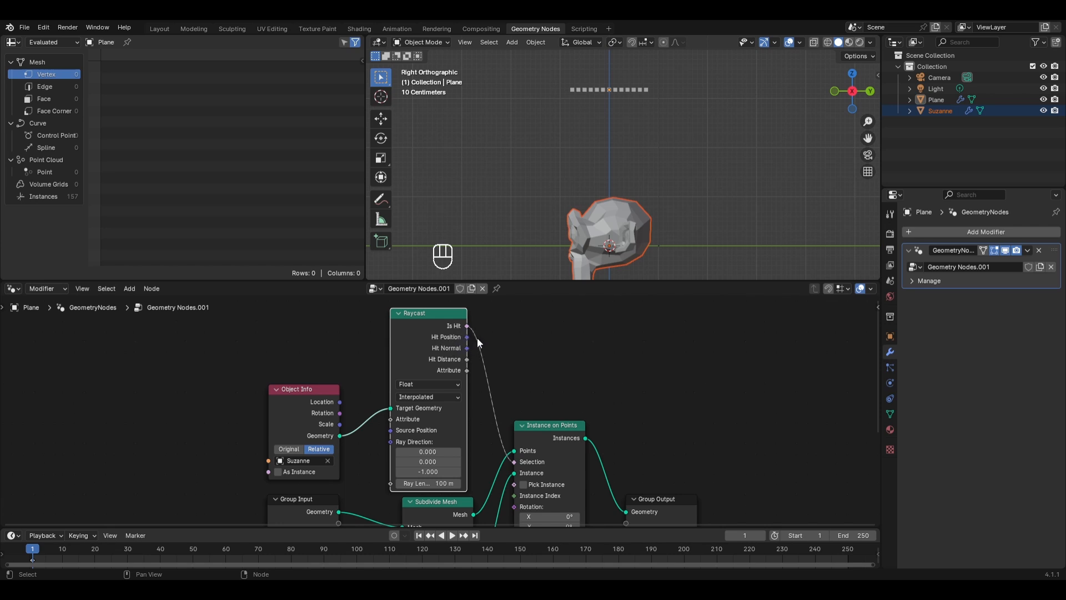
- Insert a Set Position node between Subdivide Mesh and Instance on Points, shifting the Subdivide Mesh node aside for room
middle_click_drag(522, 218, 611, 256)
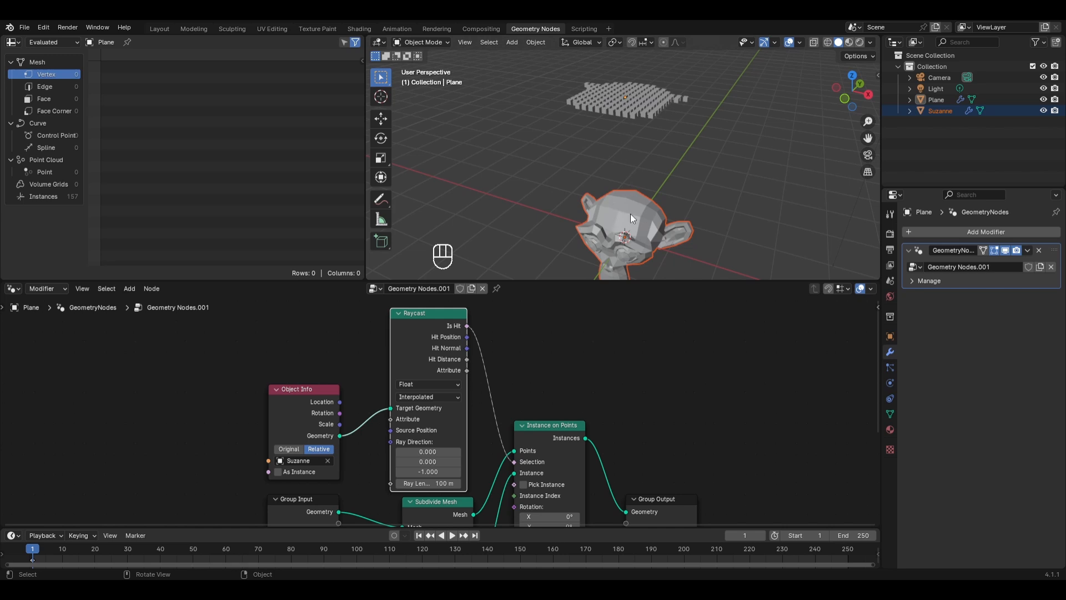
scroll(579, 349, "down", 2)
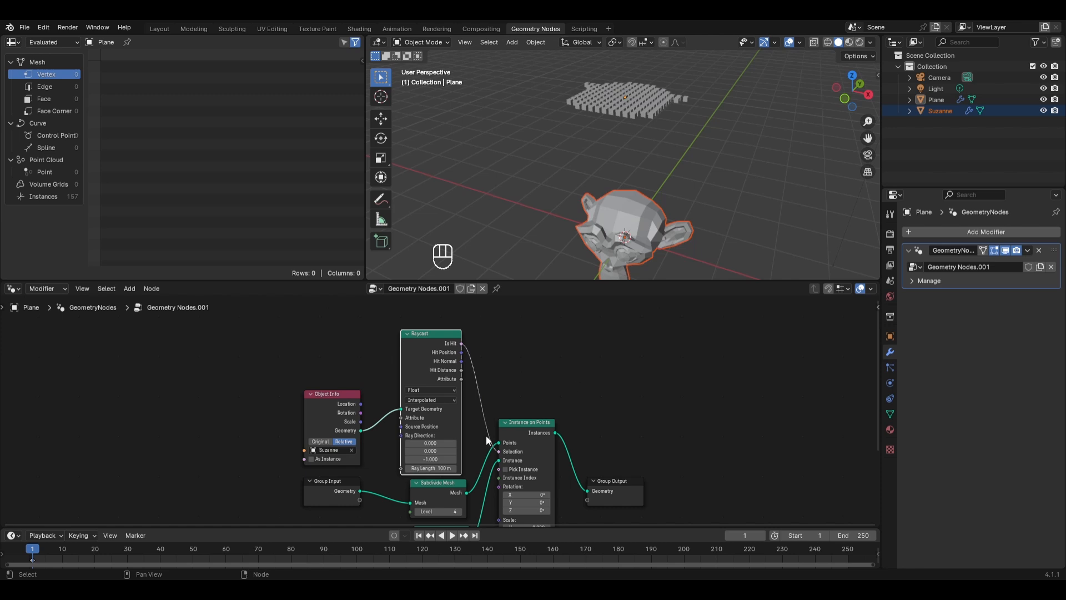
left_click_drag(444, 483, 411, 481)
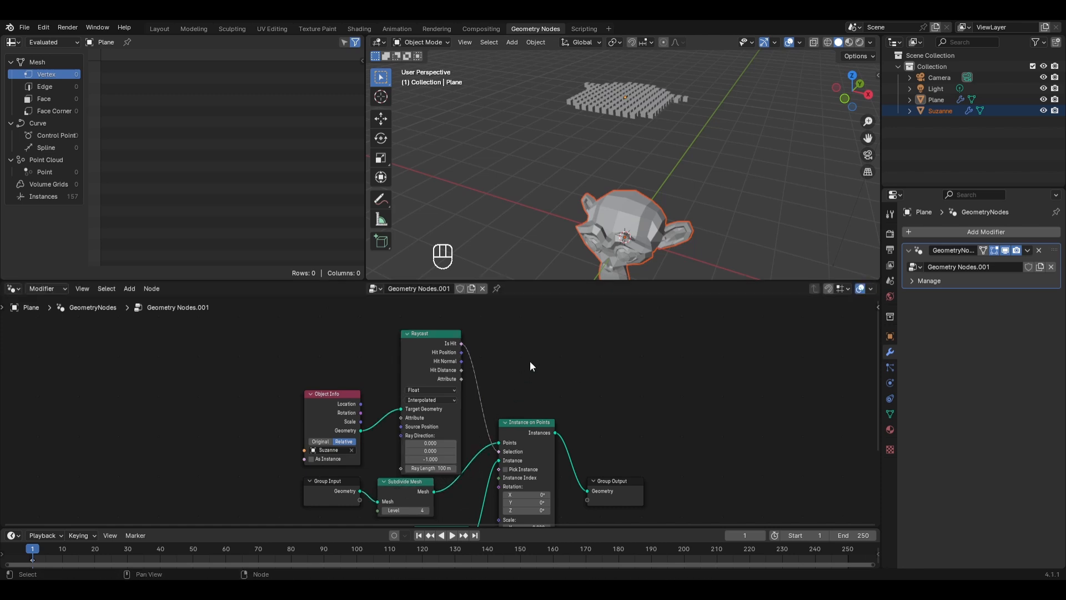
key("shift+a")
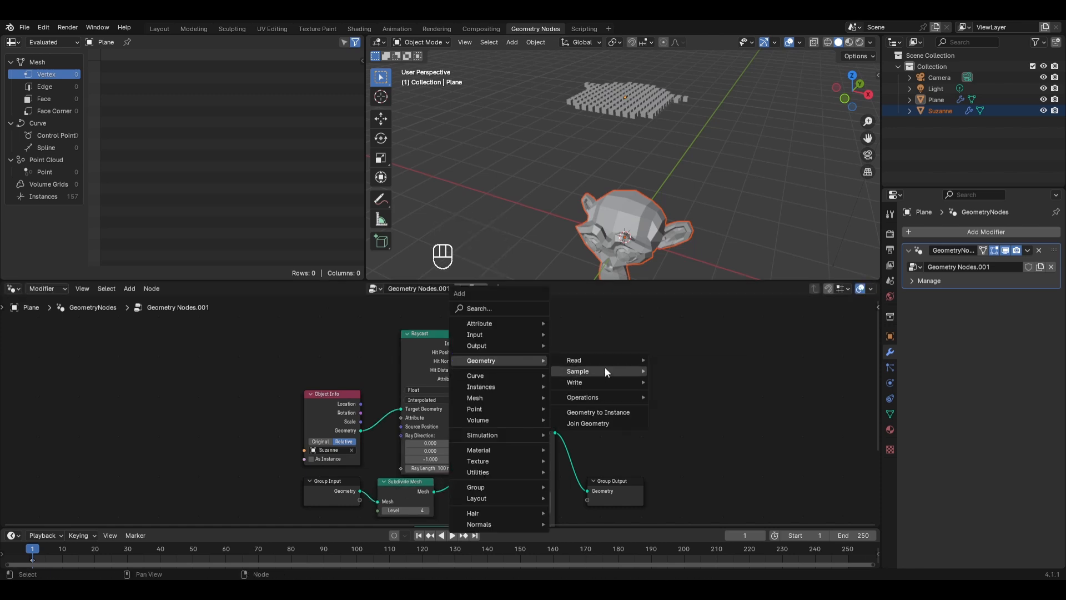
mouse_move(594, 382)
left_click(684, 394)
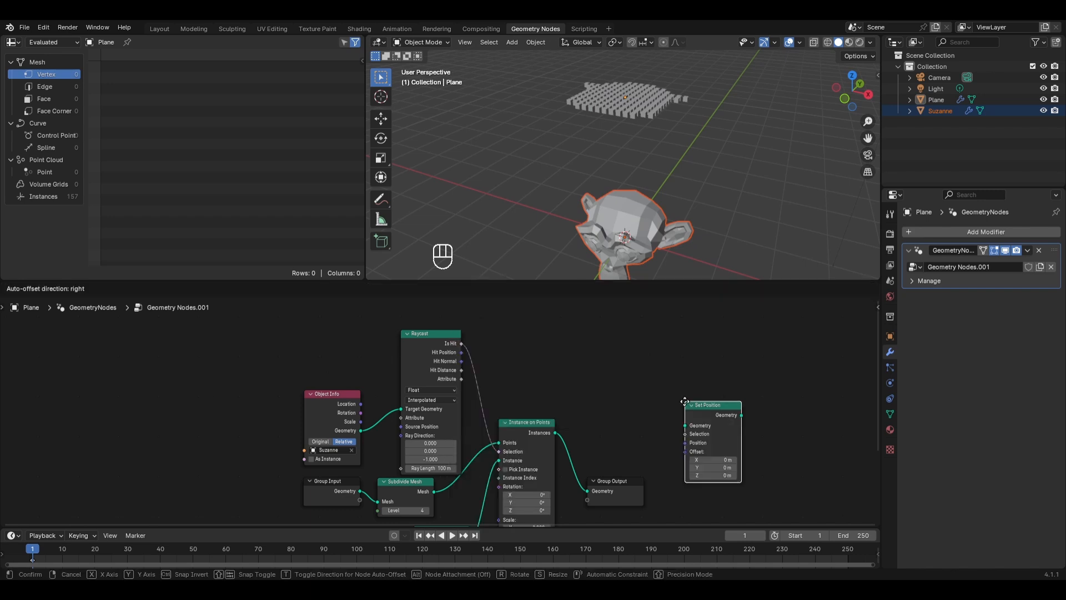
left_click(441, 441)
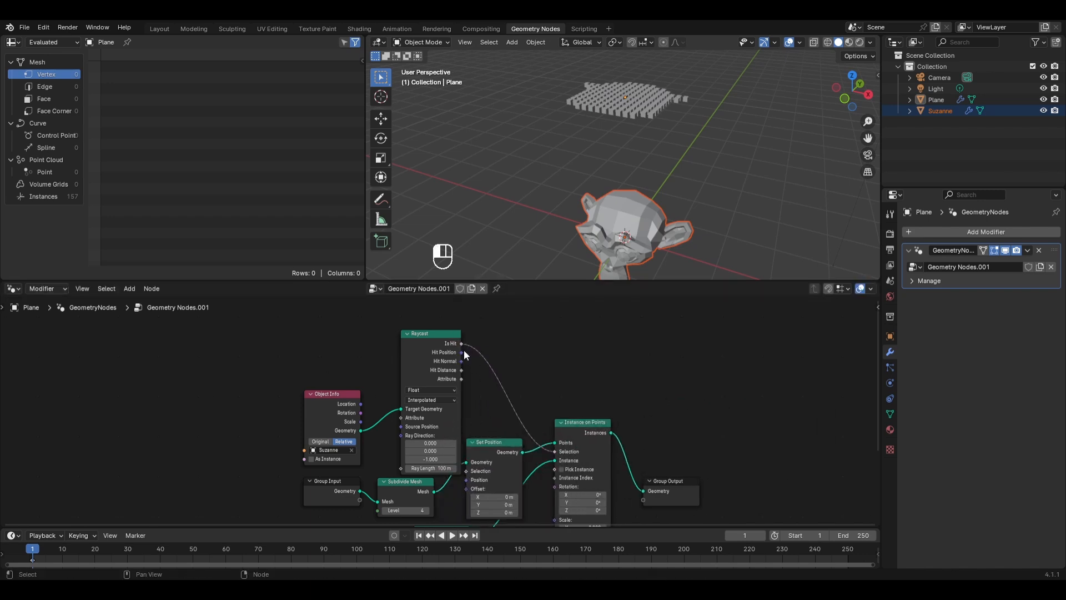
- Connect the Raycast Hit Position output to the Position input of the Set Position node
left_click_drag(464, 351, 461, 479)
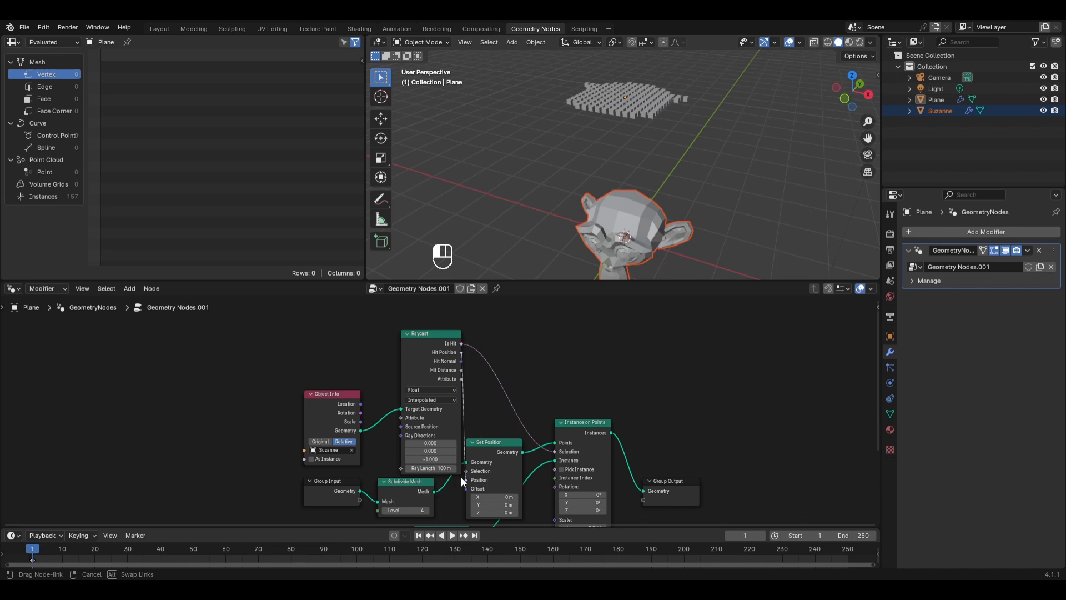
scroll(635, 234, "up", 2)
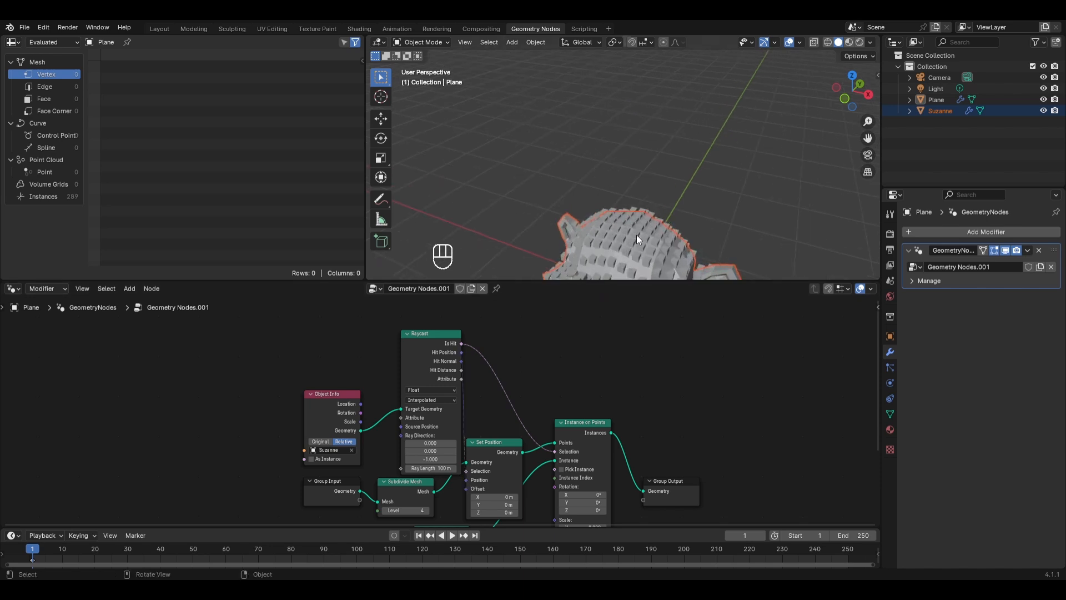
middle_click_drag(647, 234, 618, 131, "shift")
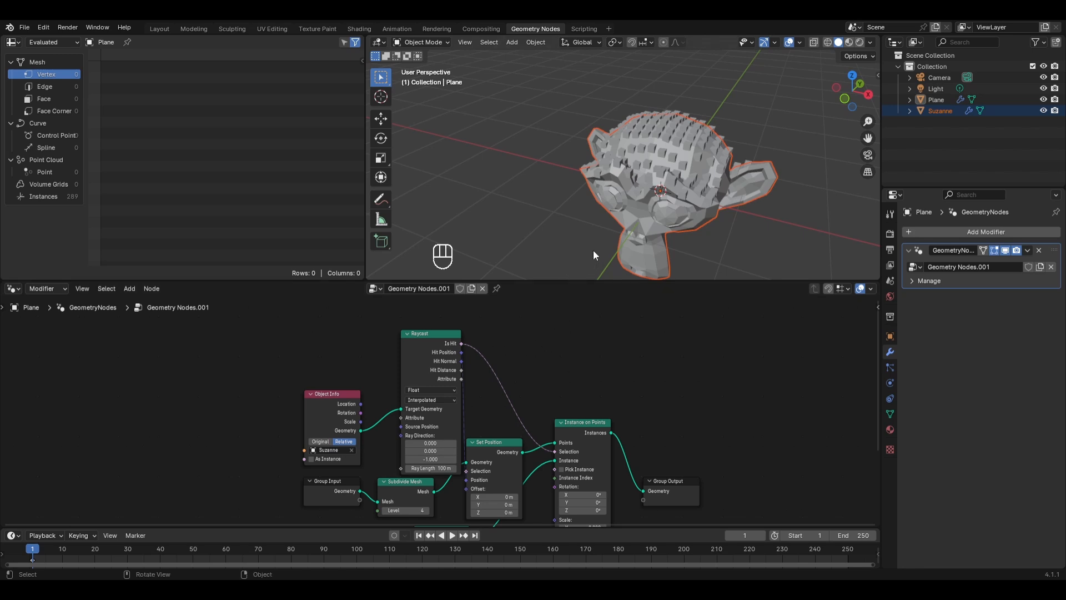
scroll(587, 201, "down", 3)
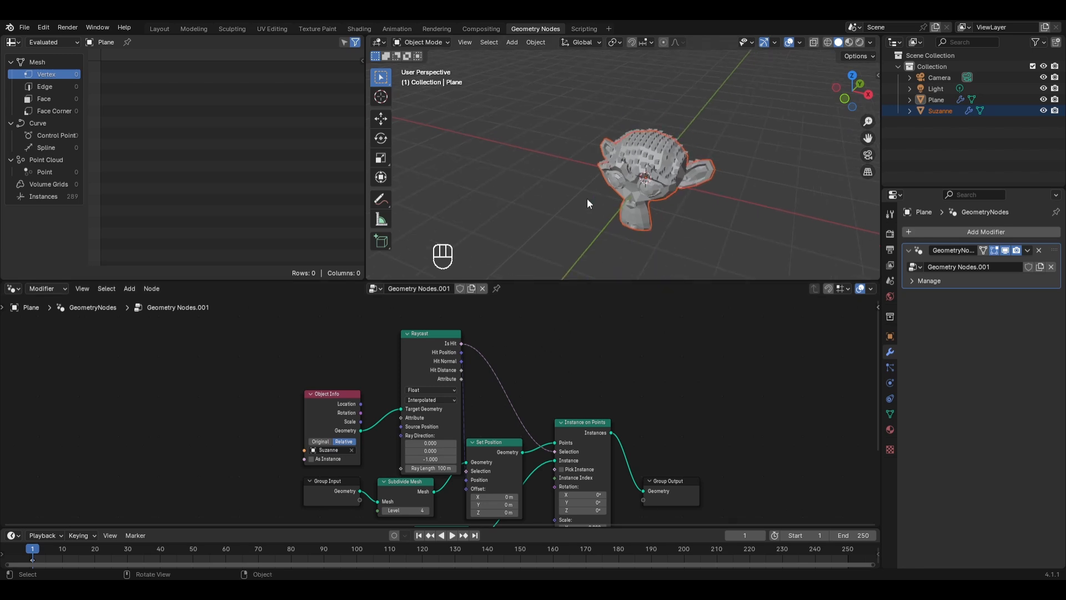
- Add a cube mesh object and move it along the negative X axis, clear of the monkey head
key("shift+a")
mouse_move(575, 126)
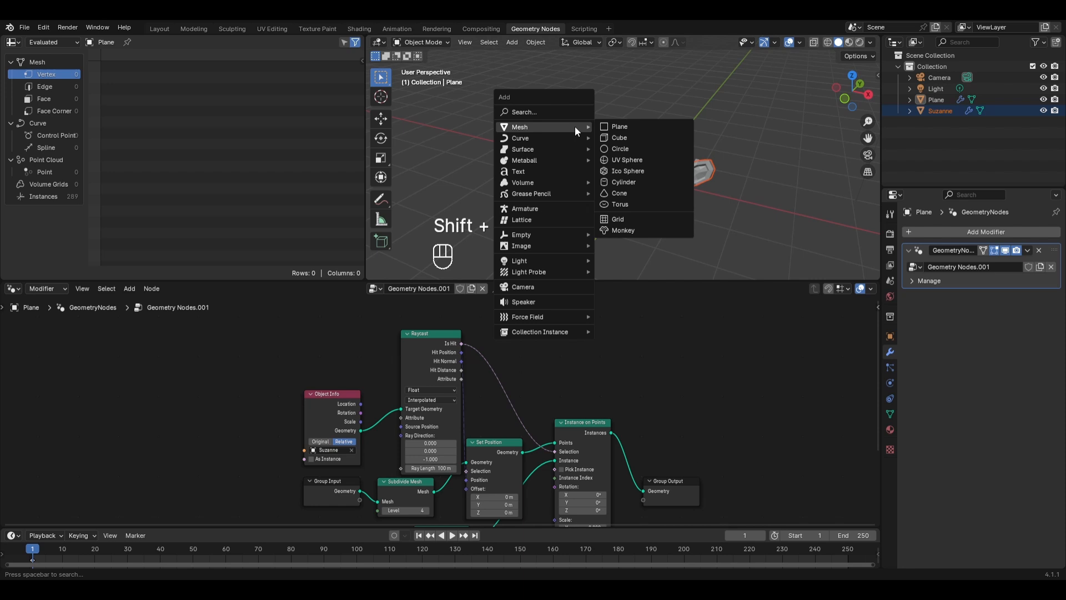
left_click(625, 138)
key("g")
key("x")
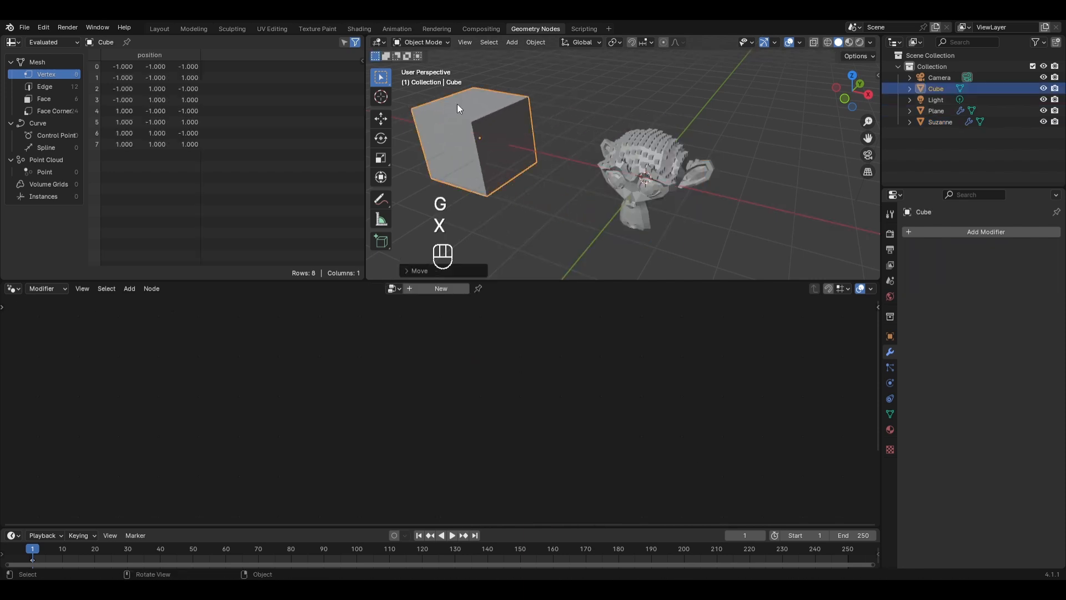
- Move the cube along the global X axis in the negative direction, away from the monkey head
key("Escape")
key("g")
key("x")
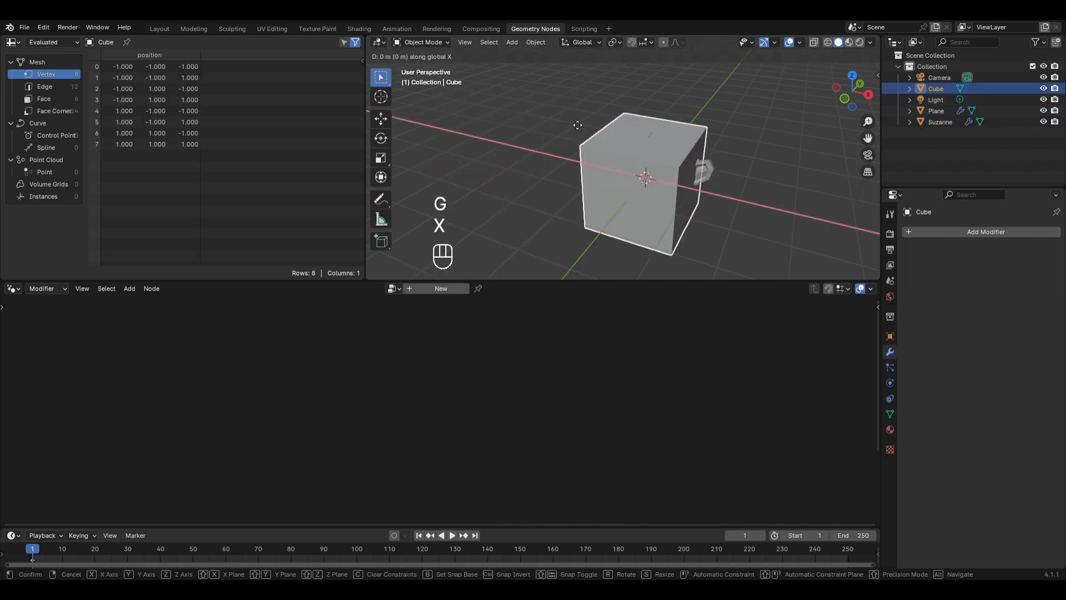
left_click(541, 349)
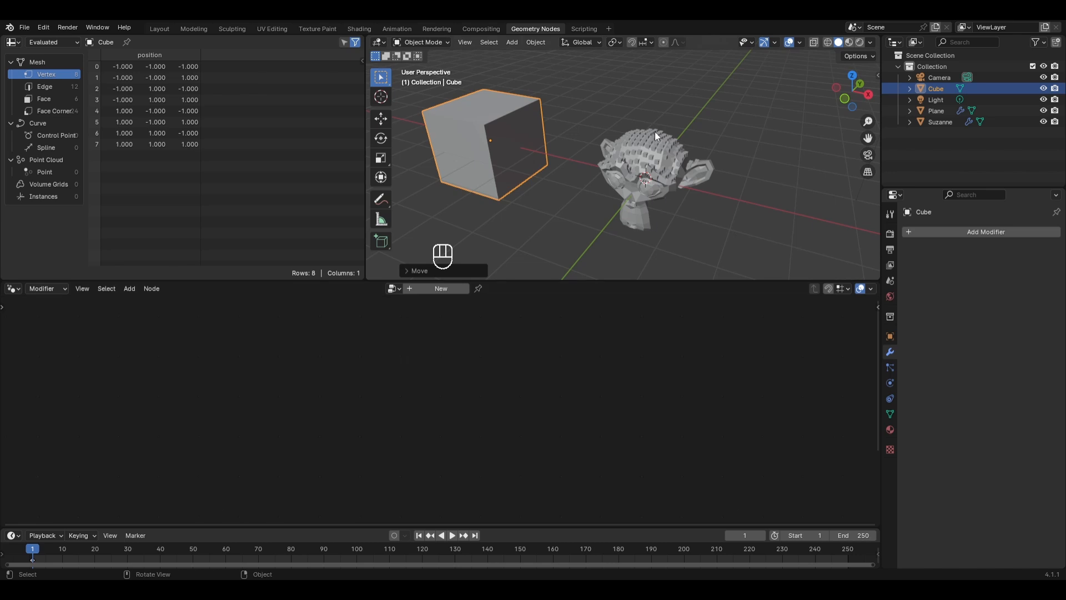
- Give the cube a geometry nodes modifier and assign it the plane's existing Geometry Nodes.001 node group
left_click(645, 158)
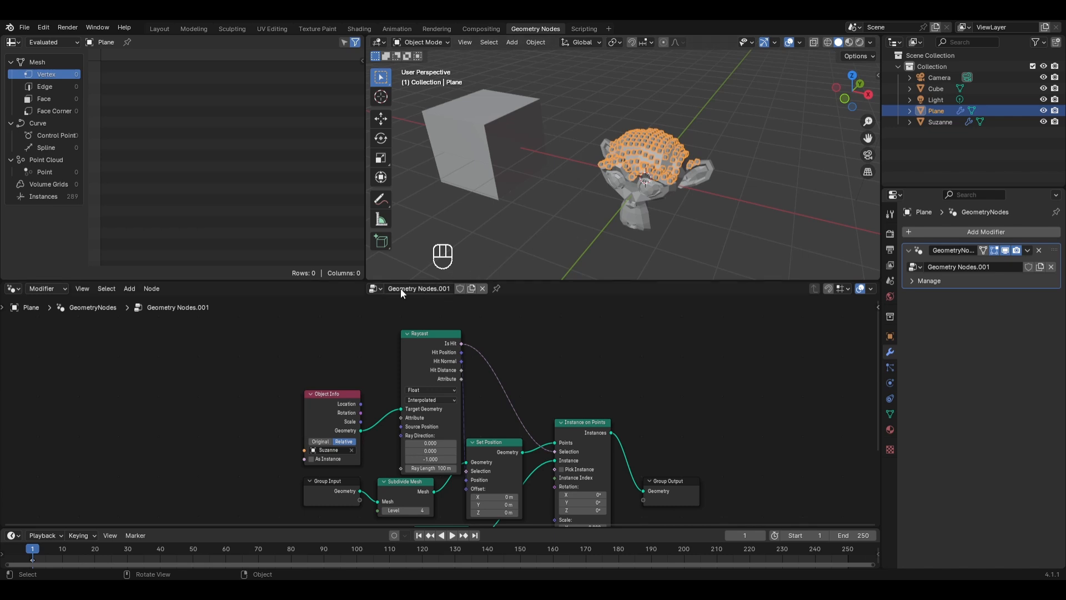
left_click(458, 128)
left_click(431, 288)
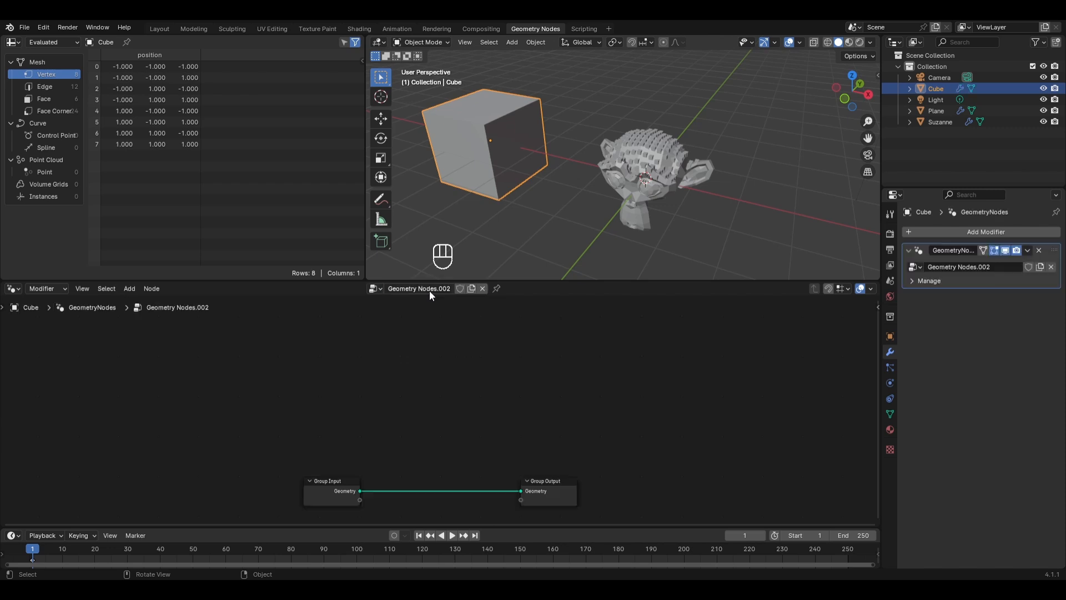
left_click(375, 288)
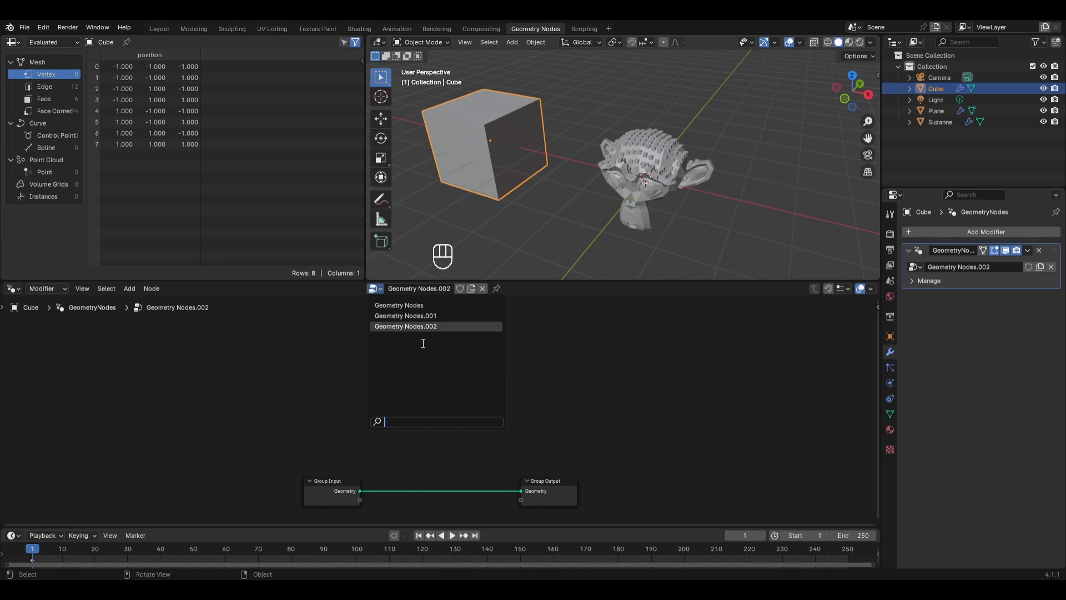
left_click(423, 316)
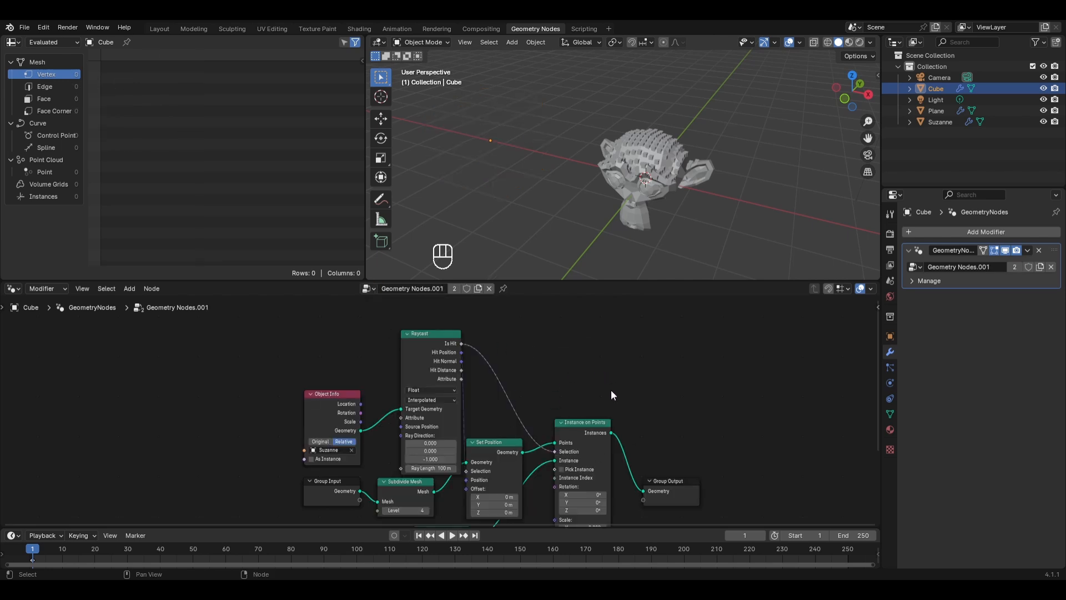
- Delete the Object Info node and connect the Group Input Geometry to the Raycast Target Geometry
scroll(560, 158, "down", 2)
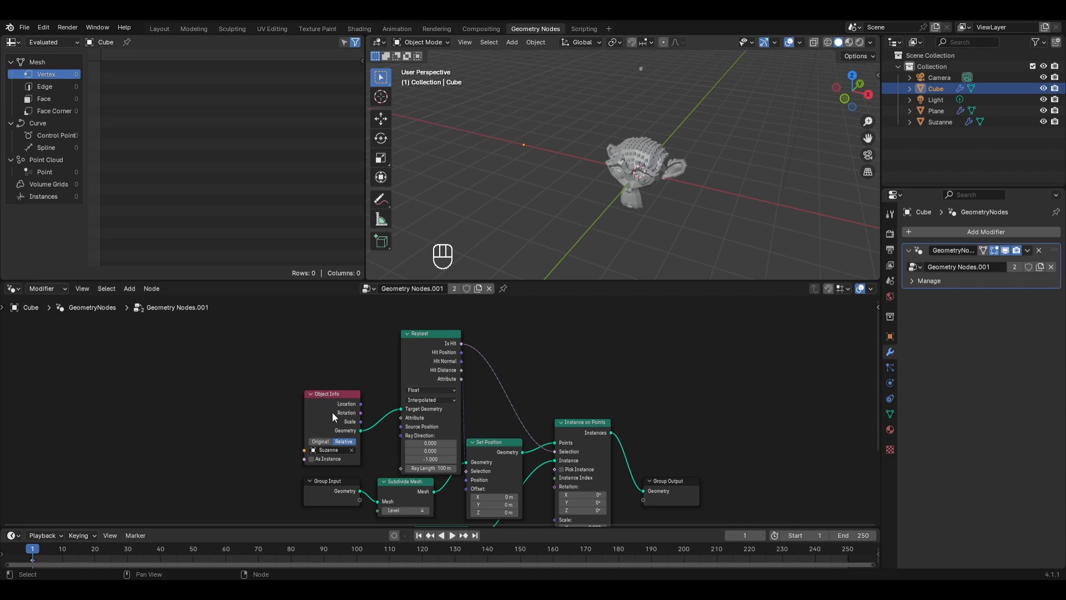
left_click_drag(301, 384, 344, 430)
key("x")
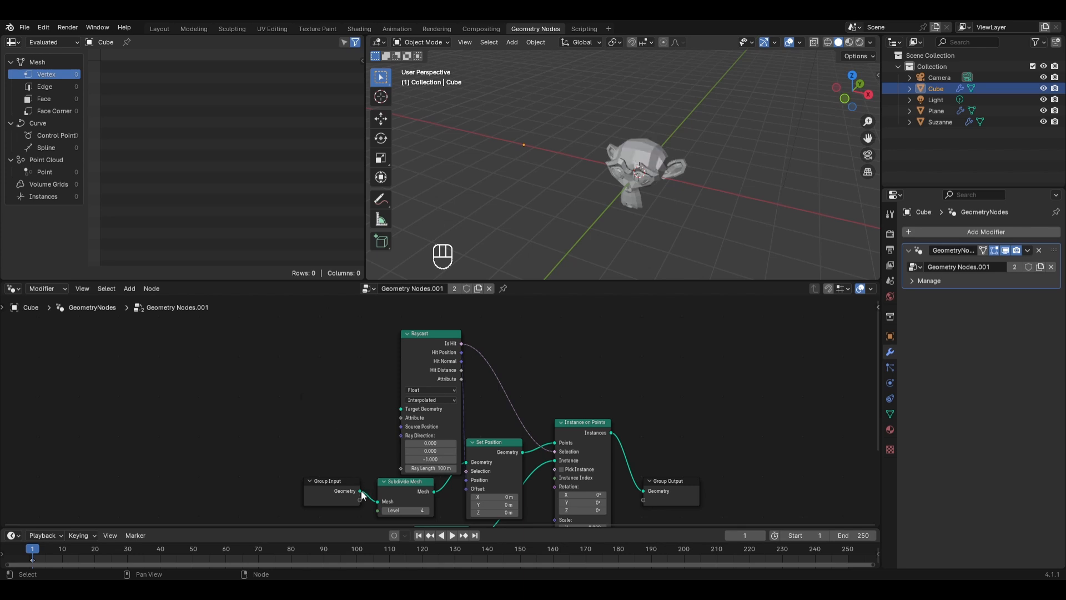
left_click_drag(360, 490, 401, 409)
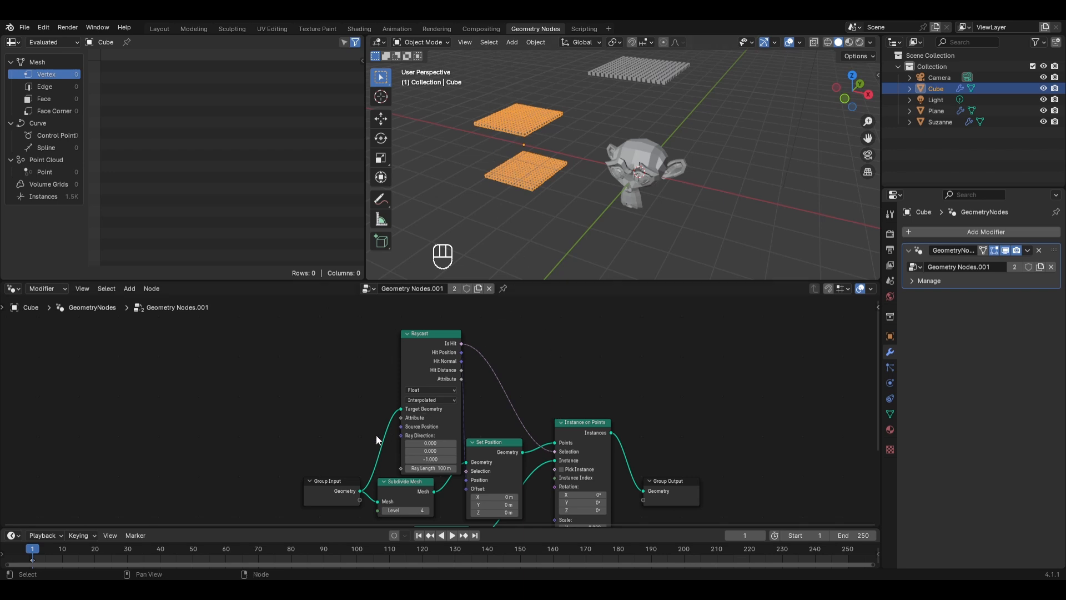
- Cut the link into the Raycast Target Geometry and connect the Group Input Geometry straight to the Group Output
right_click_drag(376, 435, 356, 485, "ctrl")
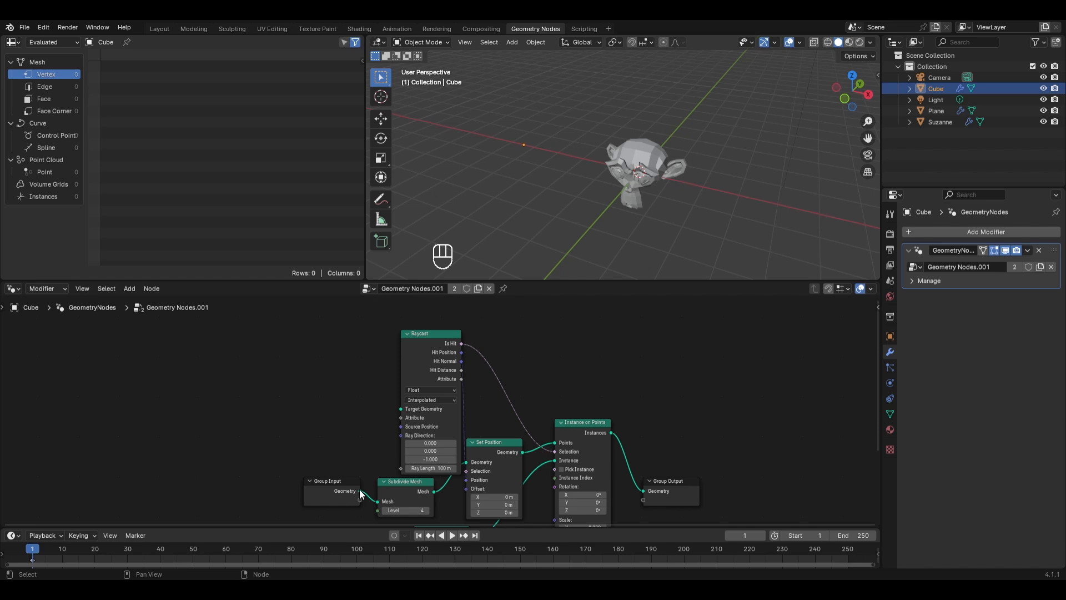
left_click_drag(358, 490, 643, 491)
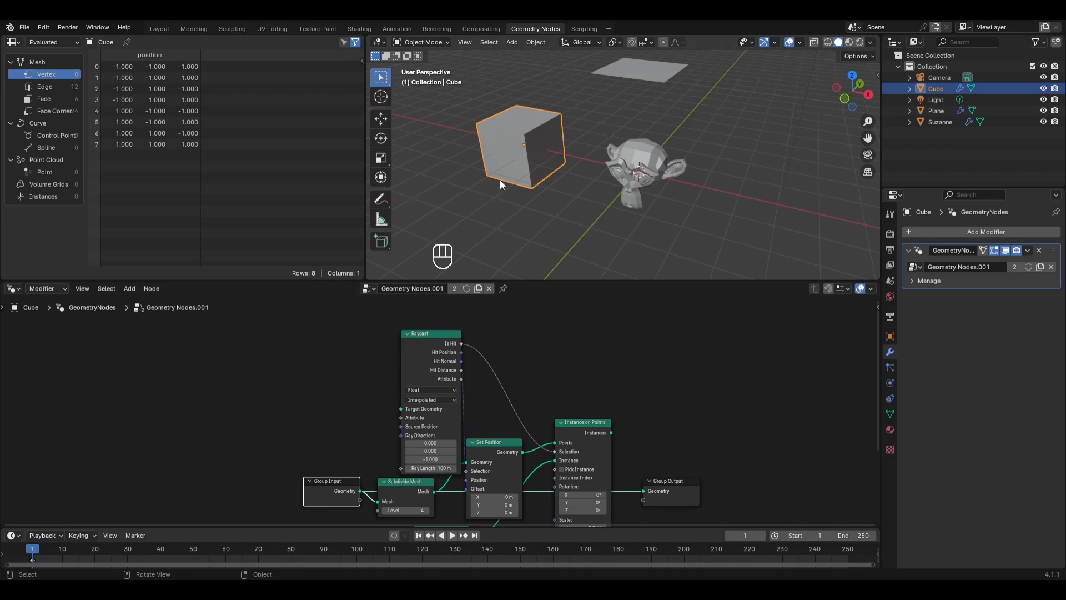
- Extrude the top face of the cube upward by about 1.15 m in Edit Mode
key("Tab")
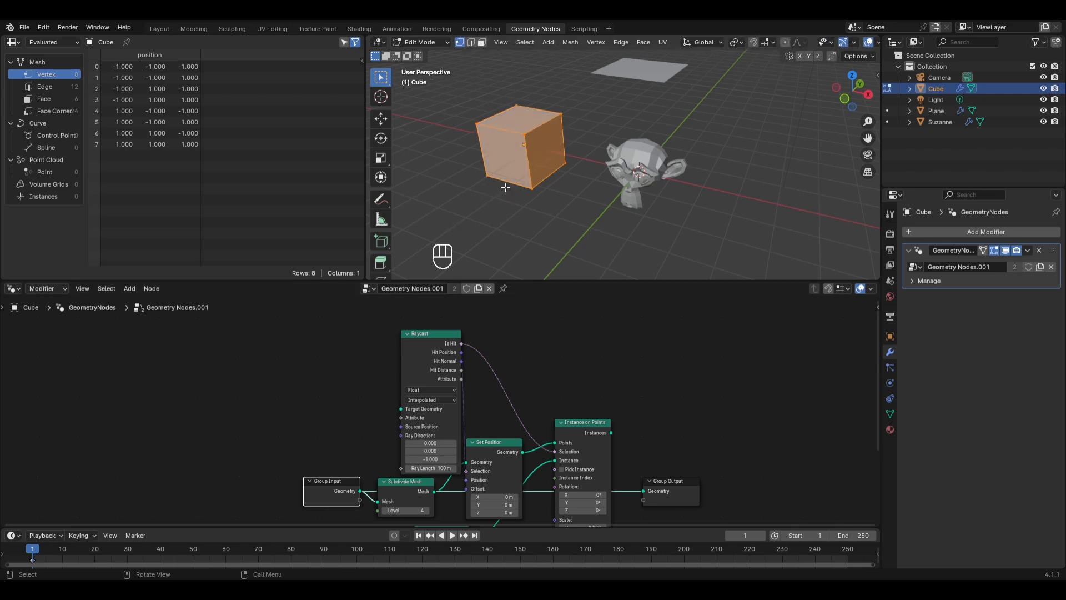
key("3")
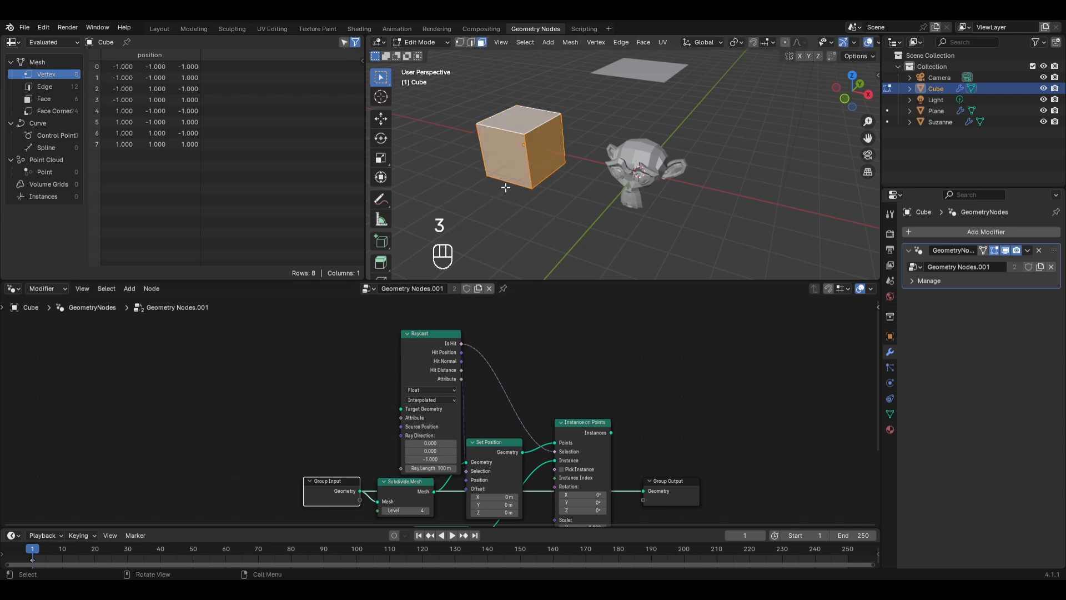
left_click(522, 121)
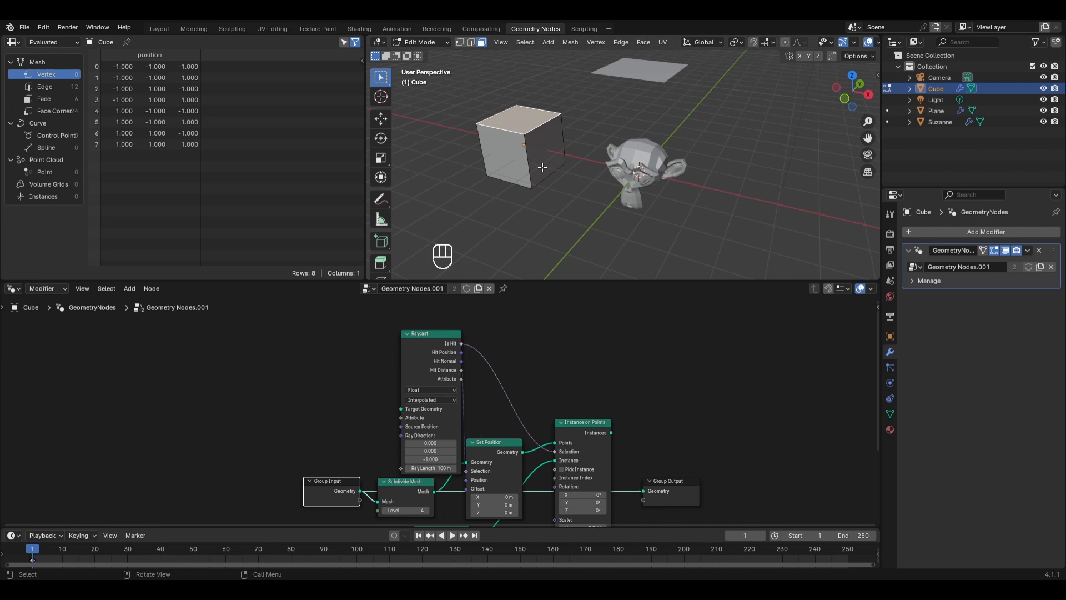
key("e")
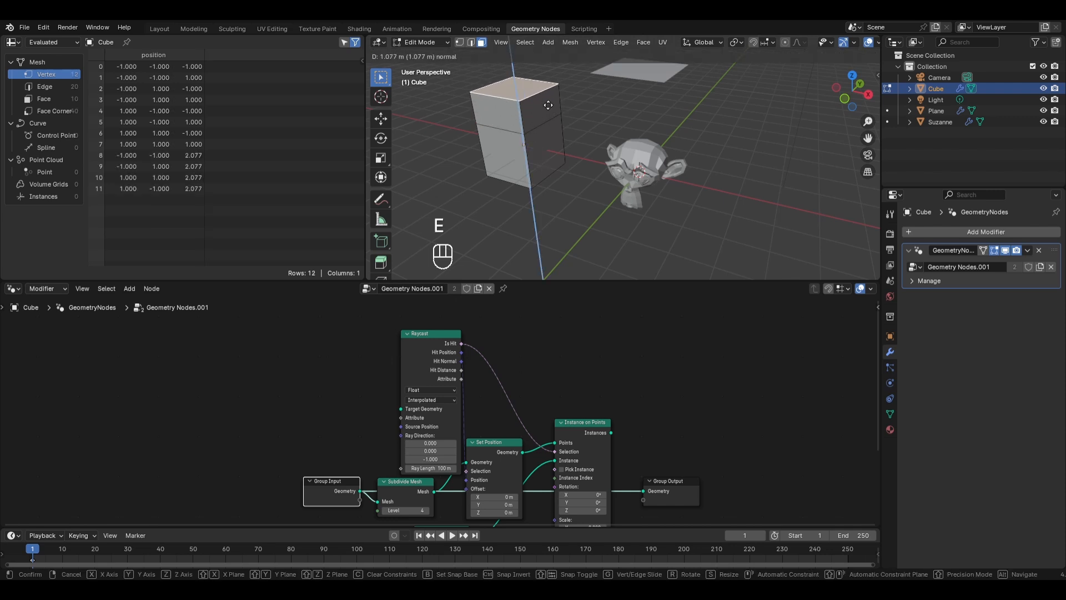
left_click(547, 103)
- Scale the extruded top face to about 0.28 and lower it about 0.32 m along Z, finishing in Object Mode
key("s")
left_click(562, 109)
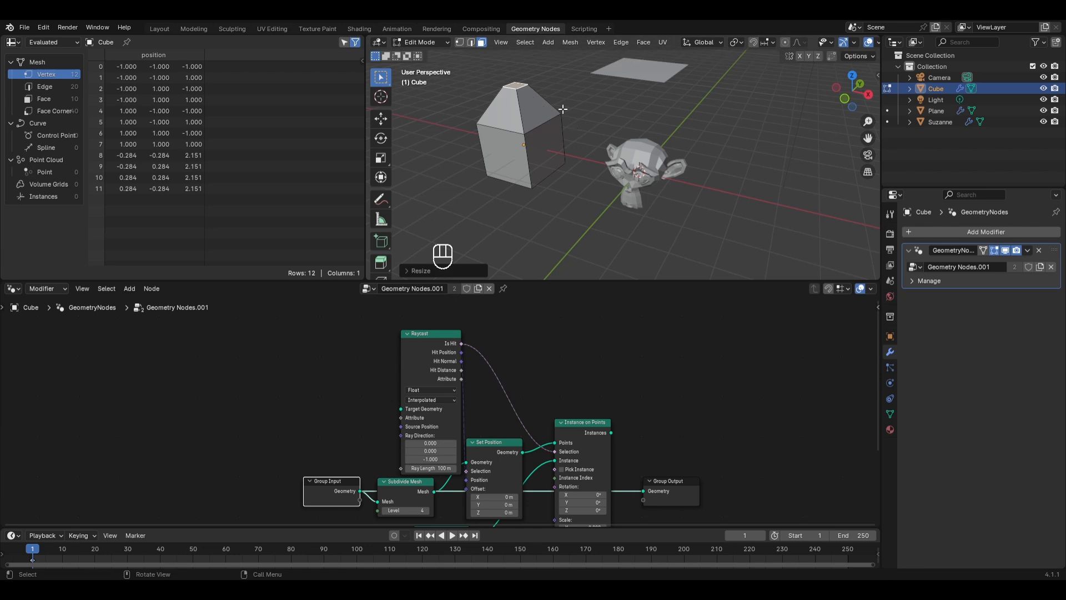
key("g")
key("z")
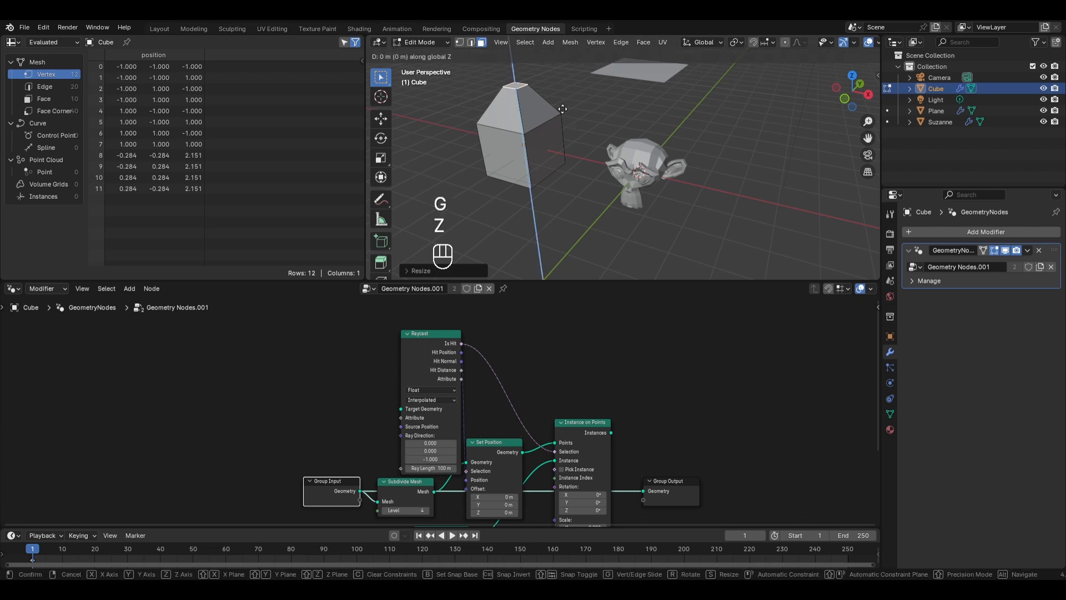
left_click(559, 118)
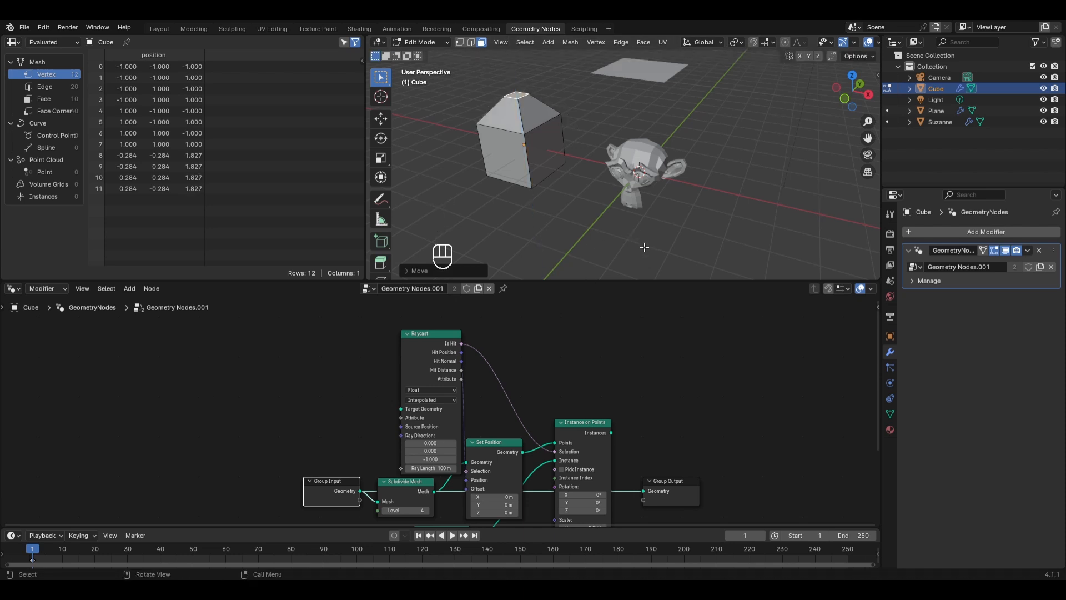
key("Tab")
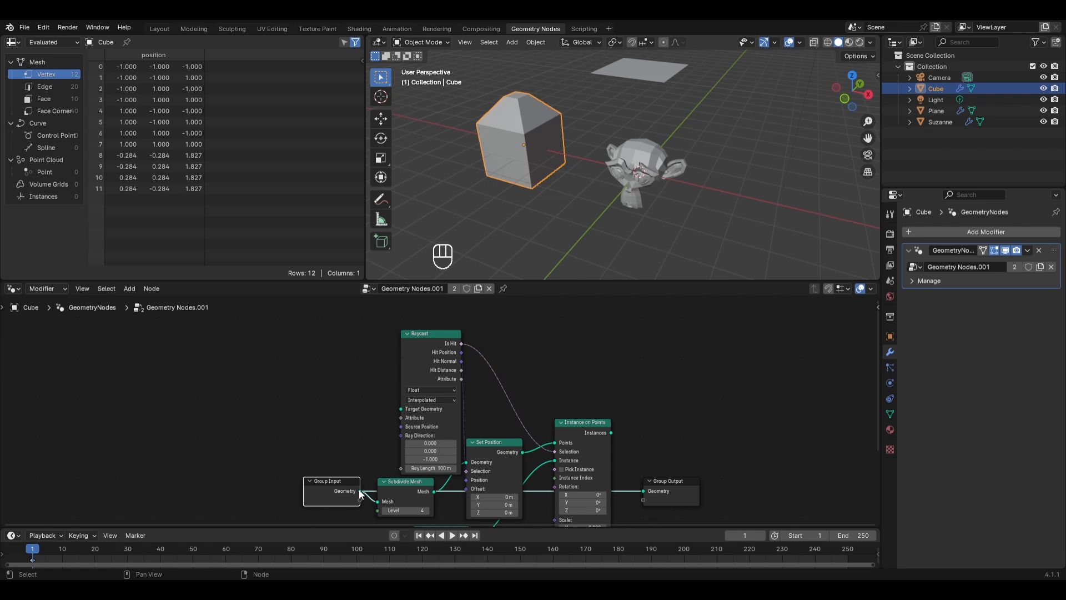
- Connect Group Input Geometry to the Raycast Target Geometry and the Instance on Points output to the Group Output
left_click_drag(360, 491, 397, 414)
left_click_drag(611, 432, 610, 438)
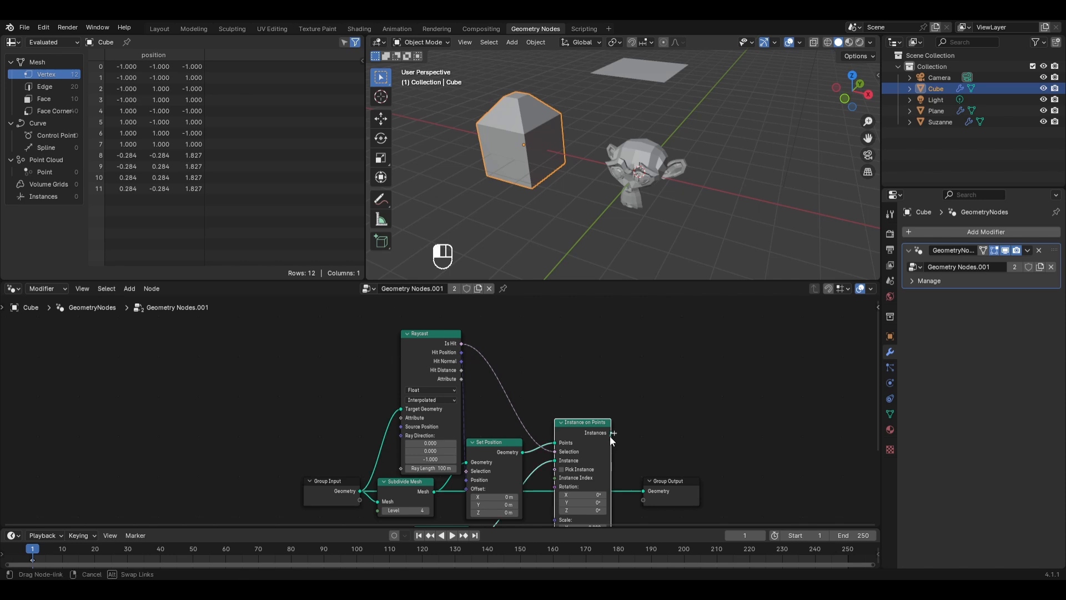
left_click_drag(636, 493, 643, 492)
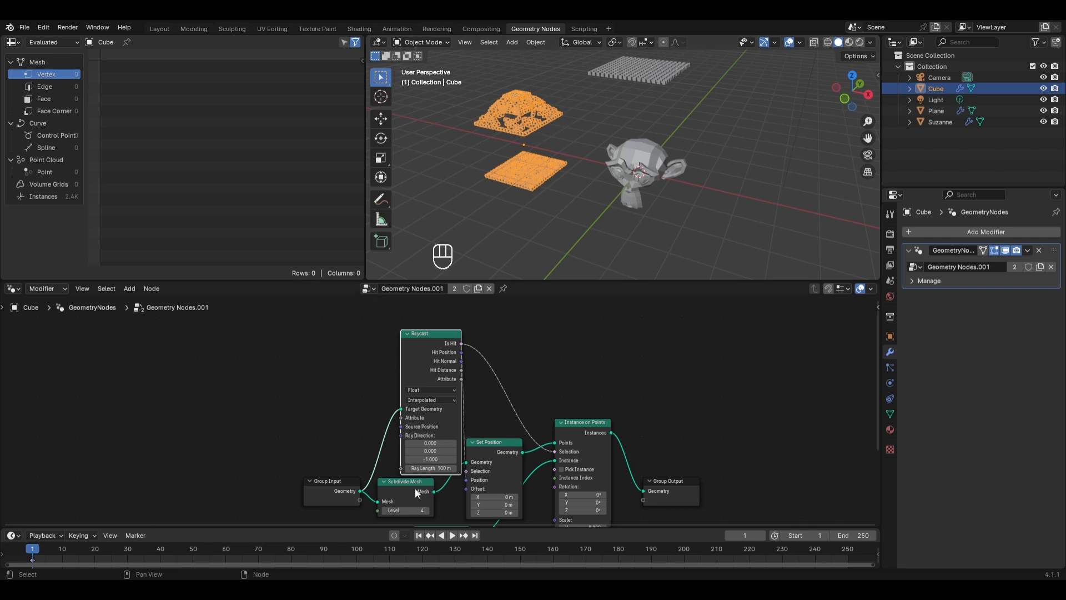
- Set the Subdivide Mesh level to 1
left_click(386, 511)
left_click(386, 511)
left_click(386, 511)
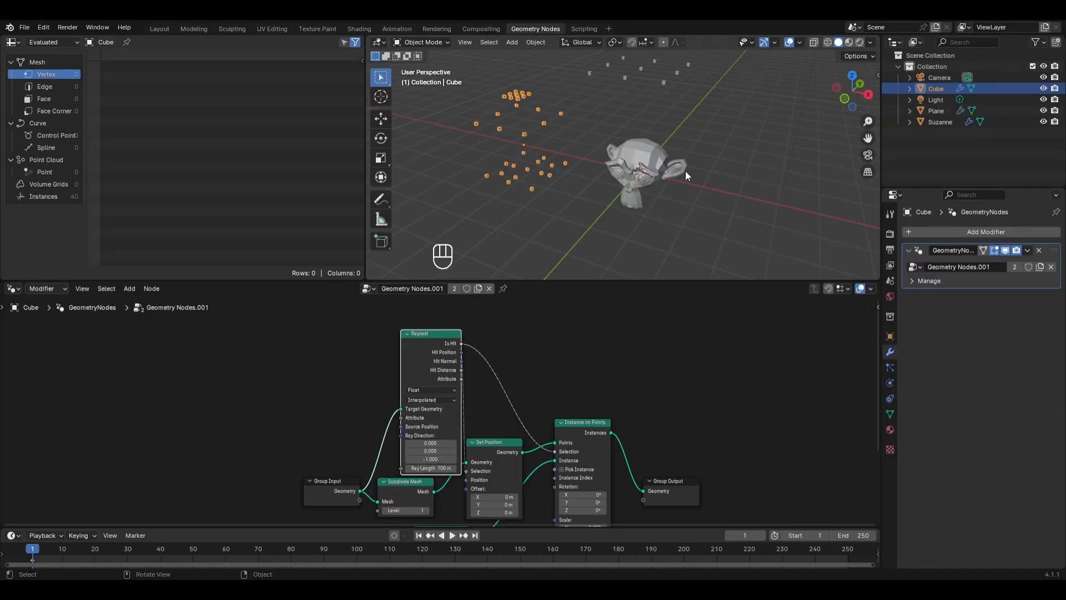
- Add a mesh circle in top view and move it along the positive X axis, clear of the monkey head
key("KP_7")
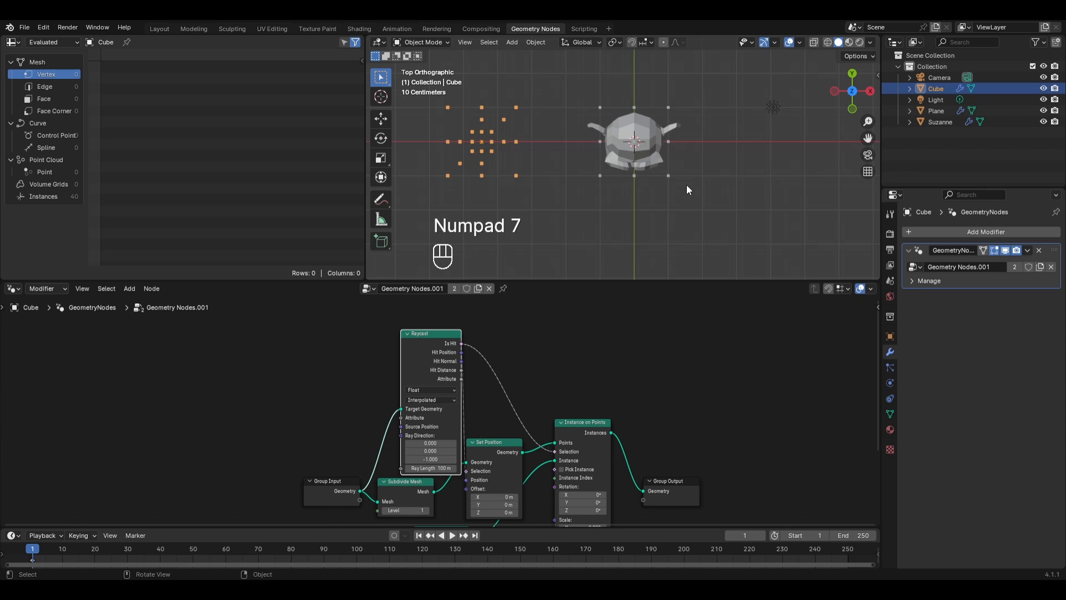
key("shift+a")
mouse_move(676, 132)
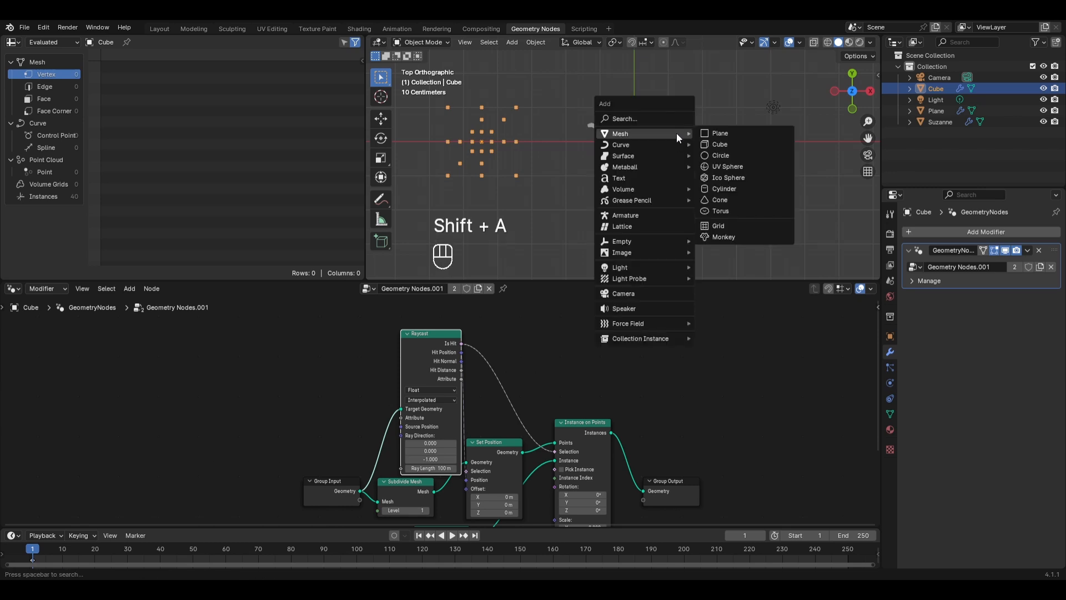
left_click(725, 152)
key("g")
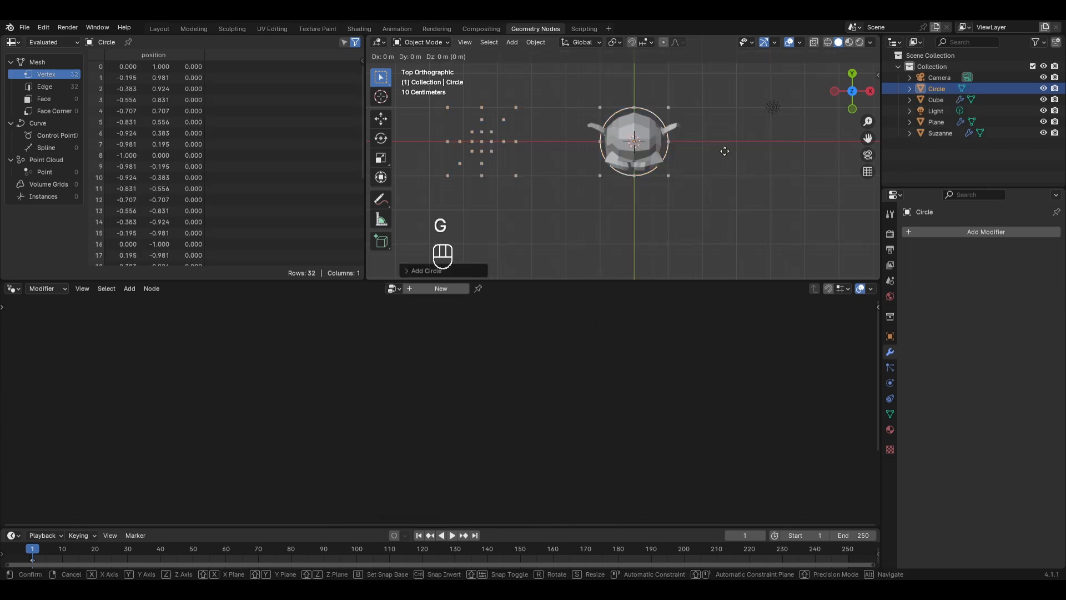
key("x")
left_click(805, 152)
- Delete the vertices on the negative Y half of the circle, leaving a half-circle arc, and return to Object Mode
key("Tab")
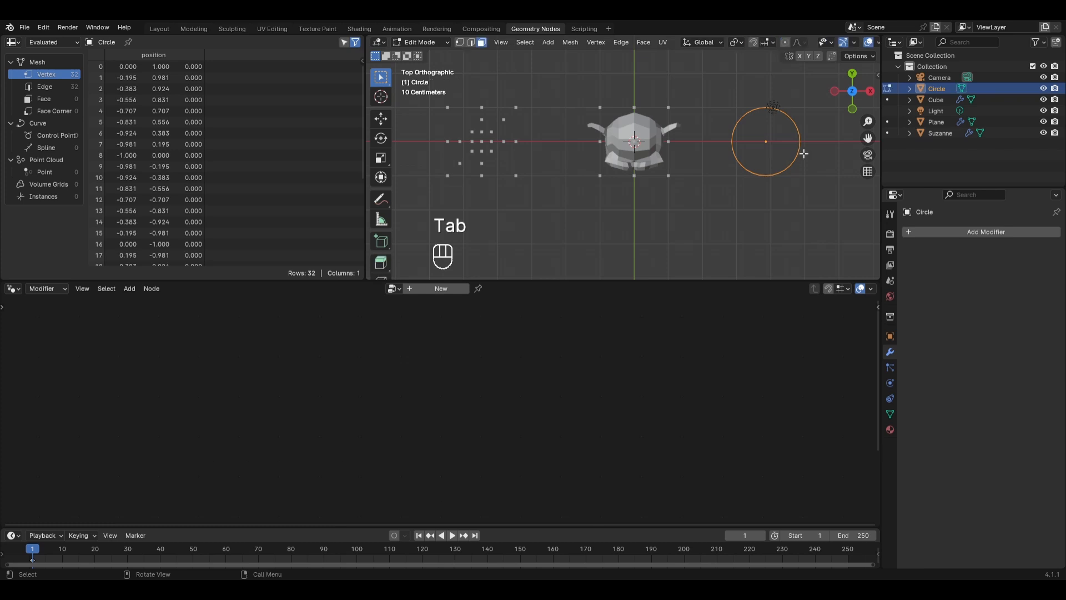
key("1")
scroll(804, 155, "up", 3)
middle_click_drag(813, 151, 615, 142, "shift")
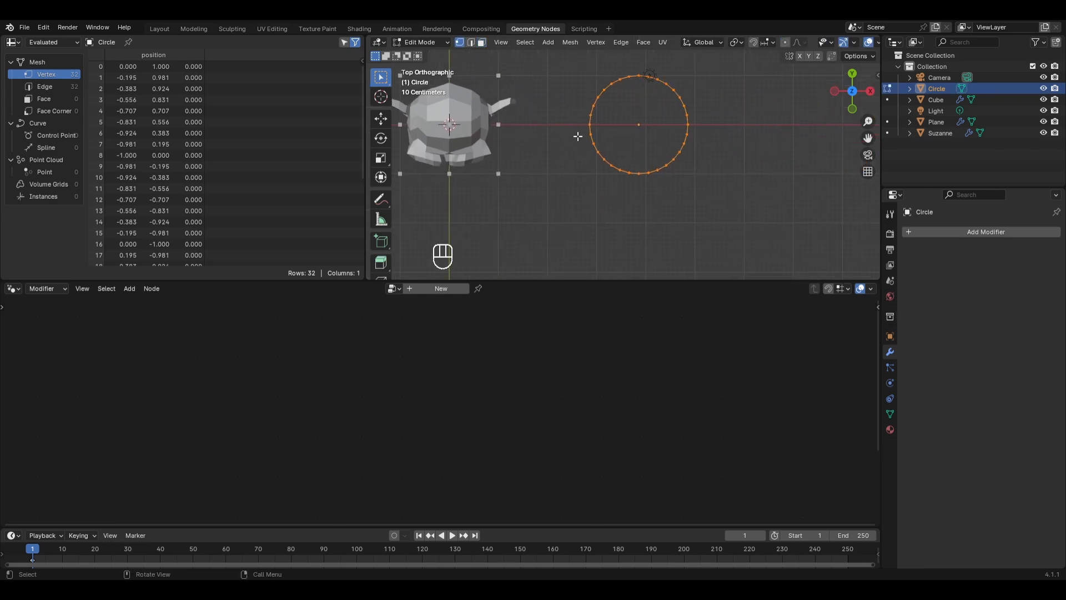
left_click_drag(575, 131, 734, 209)
key("x")
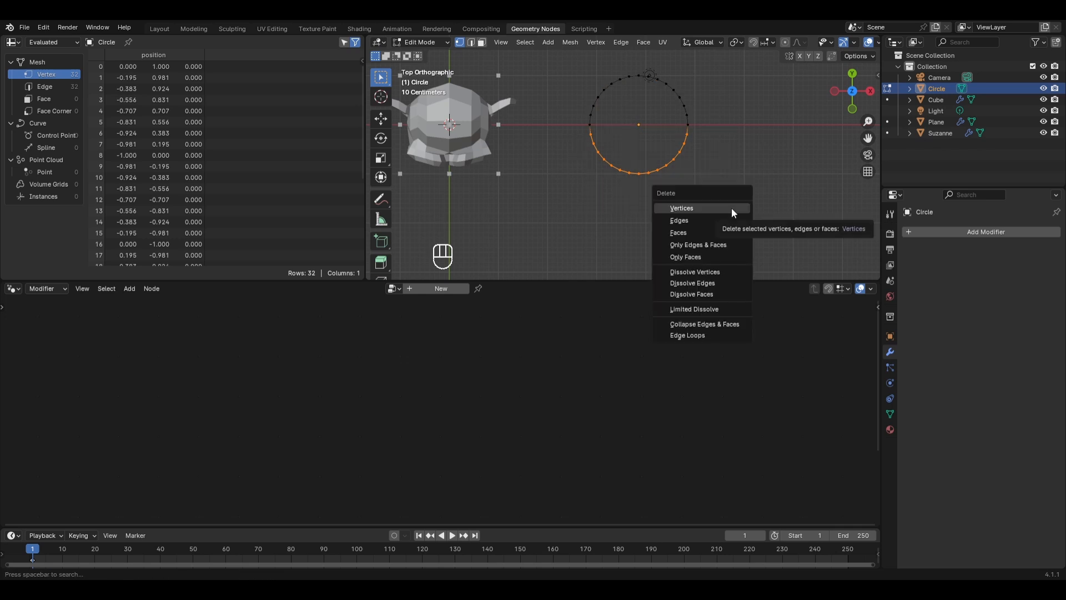
left_click(731, 207)
key("a")
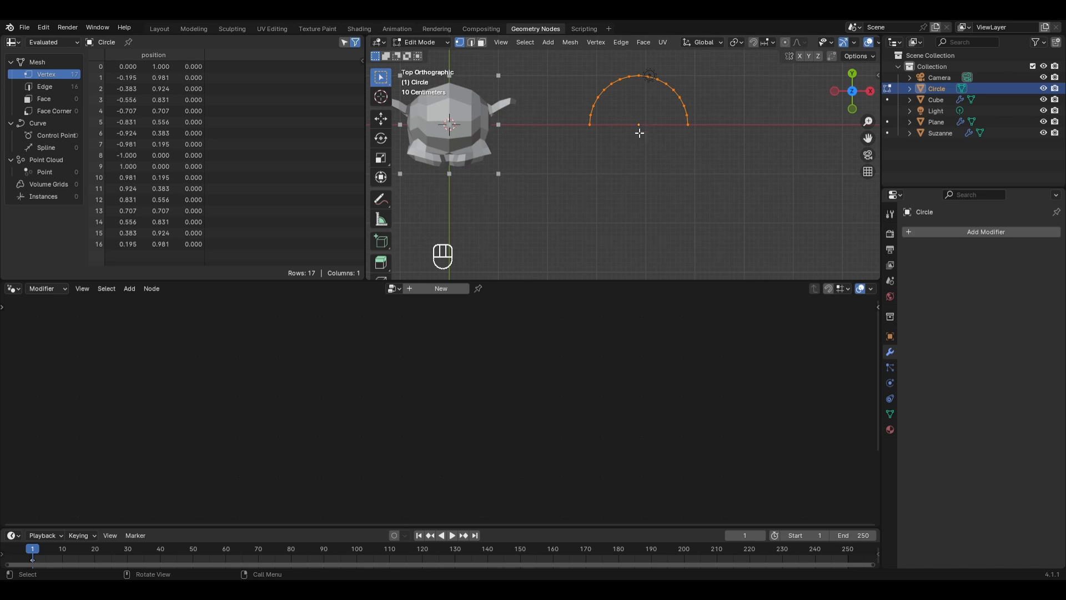
left_click(756, 221)
key("Tab")
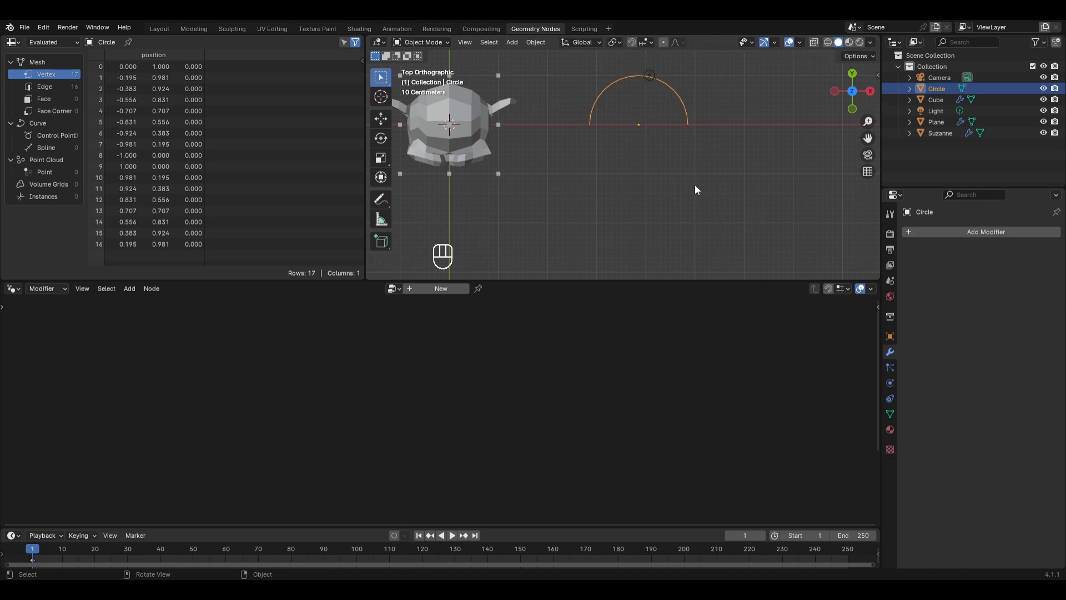
- Snap the 3D cursor to the arc's origin and set the transform pivot point to 3D Cursor in Edit Mode
key("shift+s")
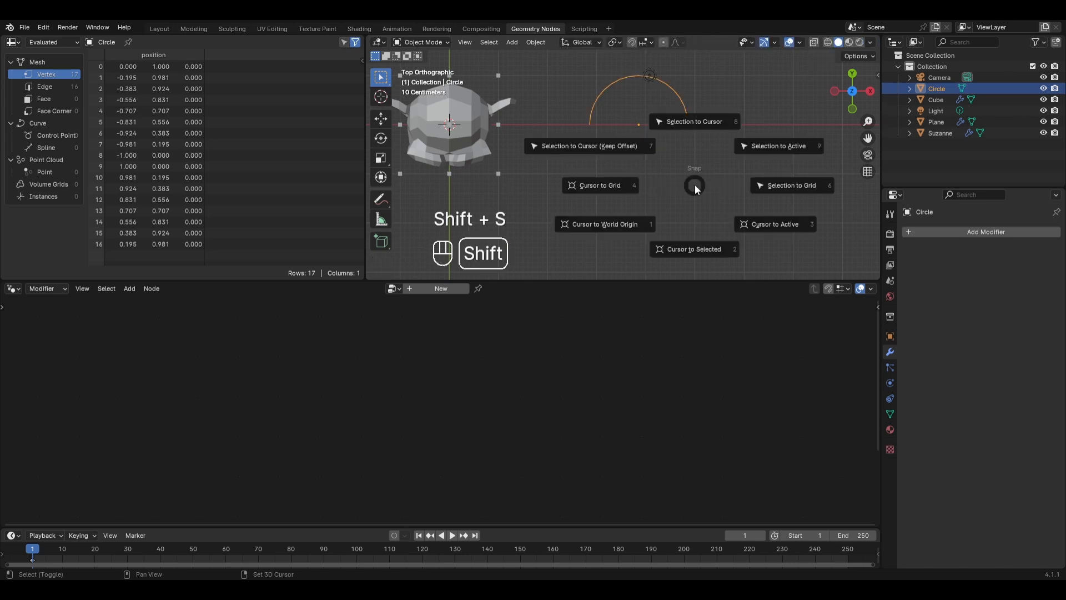
left_click(701, 235)
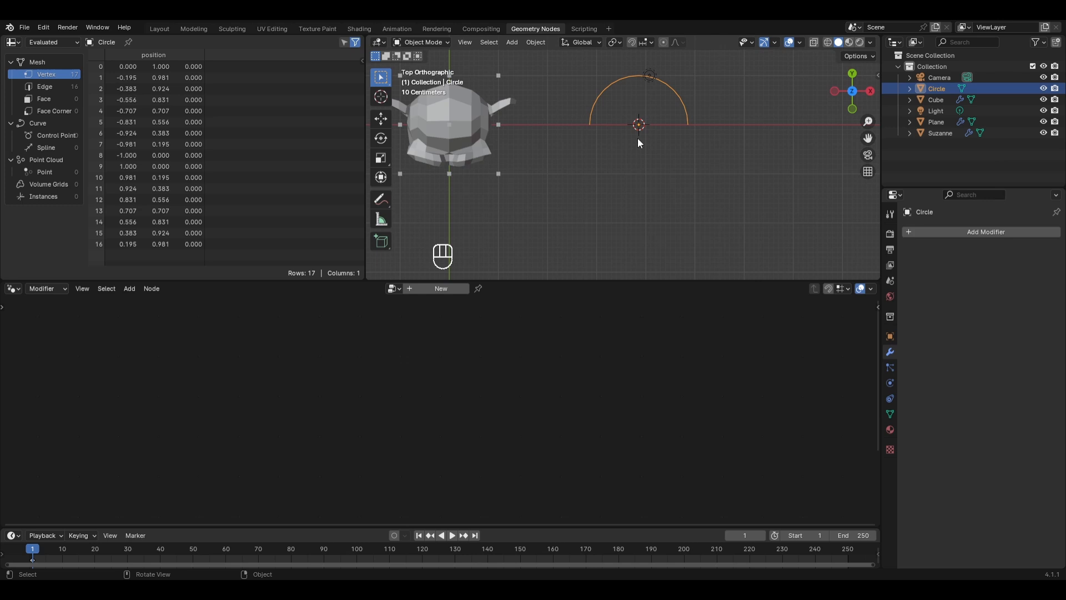
key("Tab")
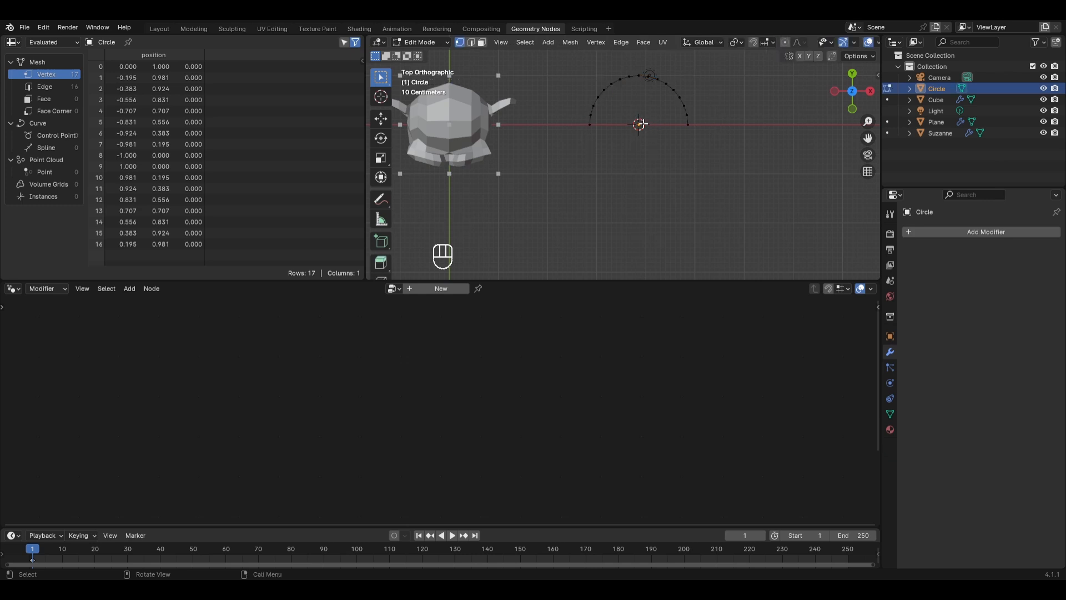
left_click(735, 43)
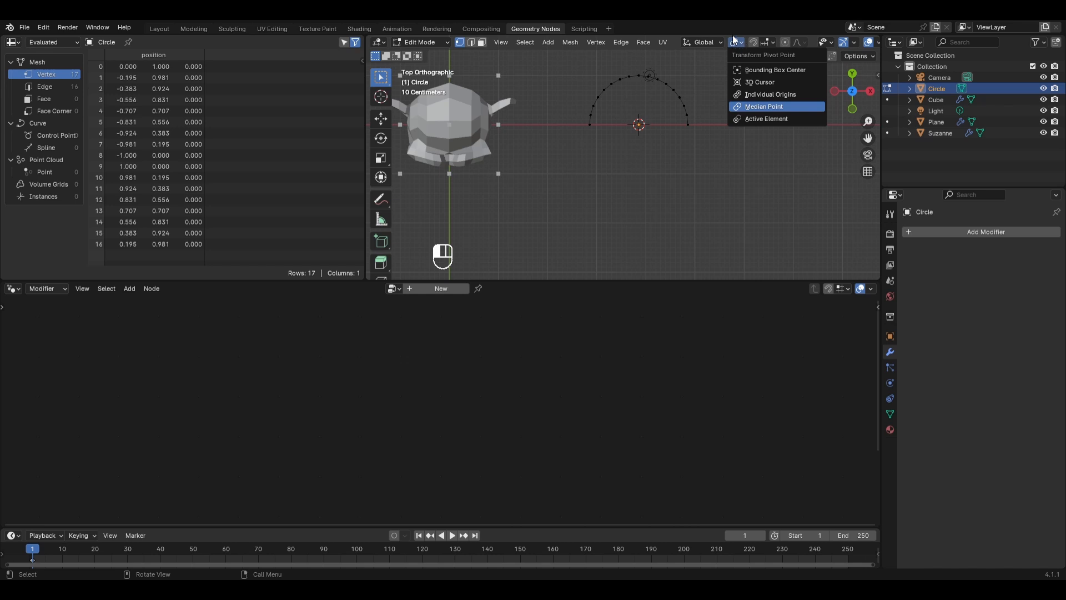
left_click(758, 82)
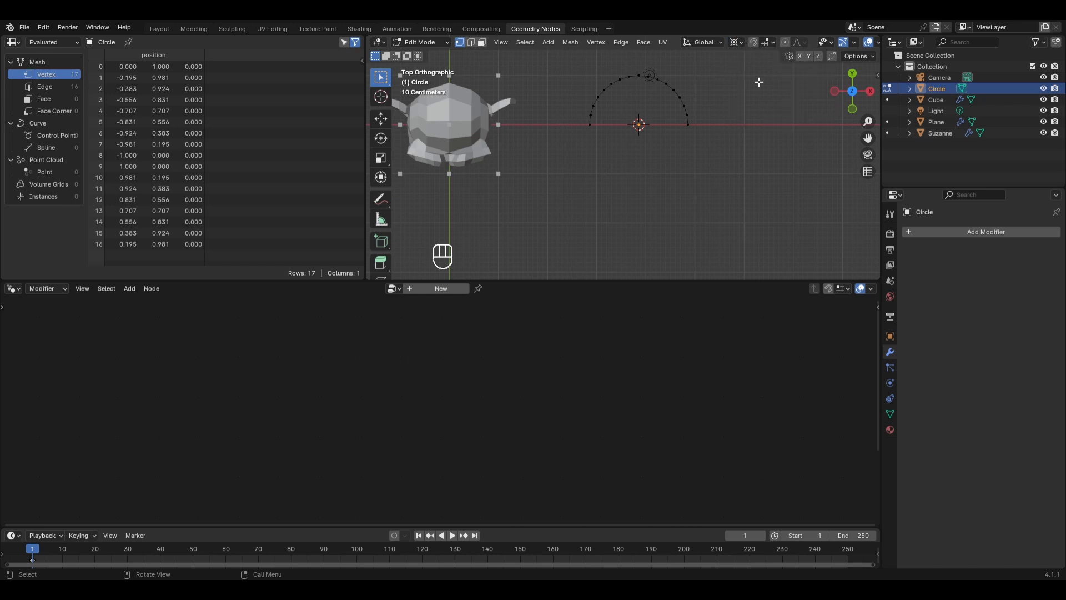
- Scale the entire half-circle arc along the Y axis by a factor of about 0.36
key("a")
key("s")
key("y")
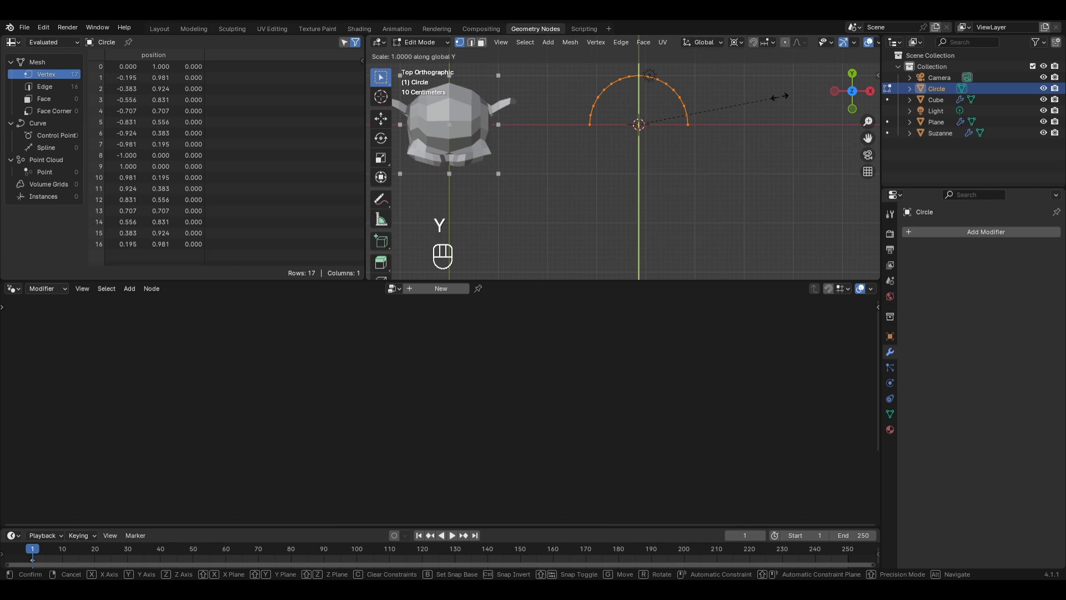
left_click(690, 117)
- Extrude the flattened arc upward along the Z axis by about 2.57 m to form a curved sheet
middle_click_drag(689, 117, 716, 124)
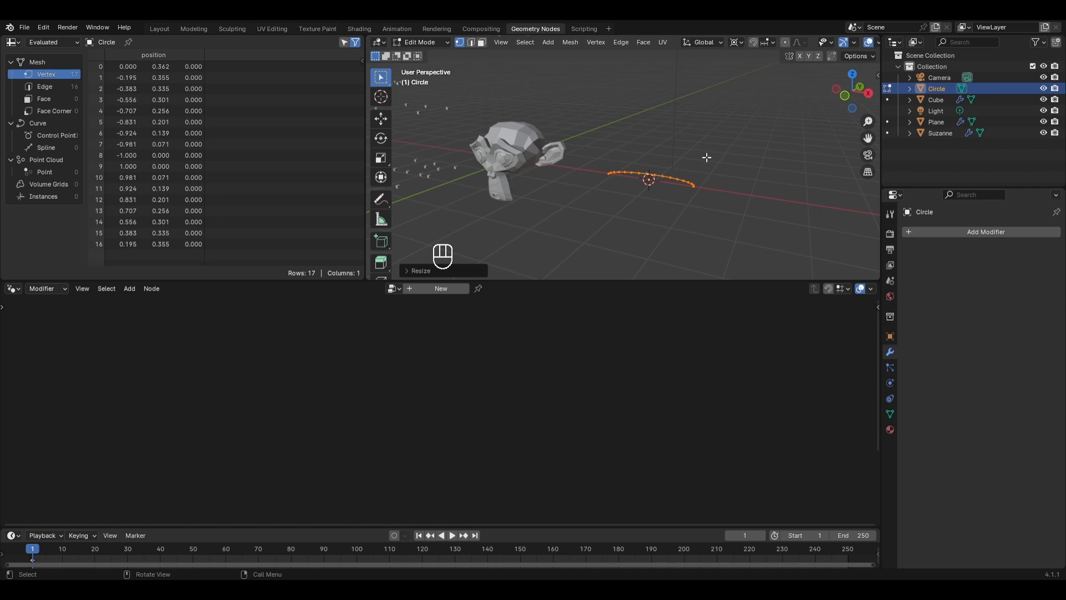
key("e")
key("z")
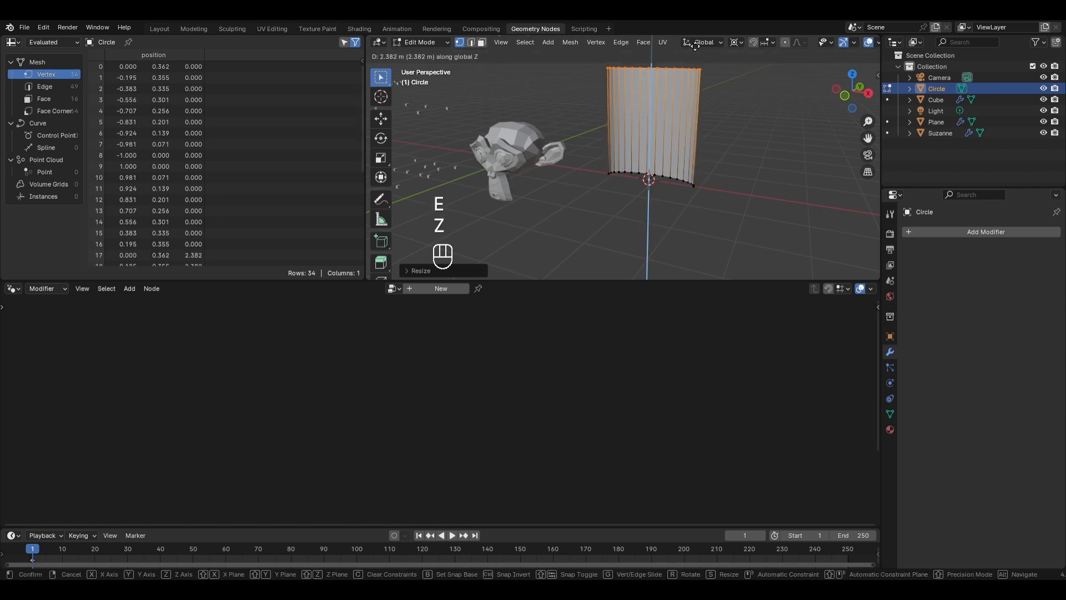
left_click(695, 37)
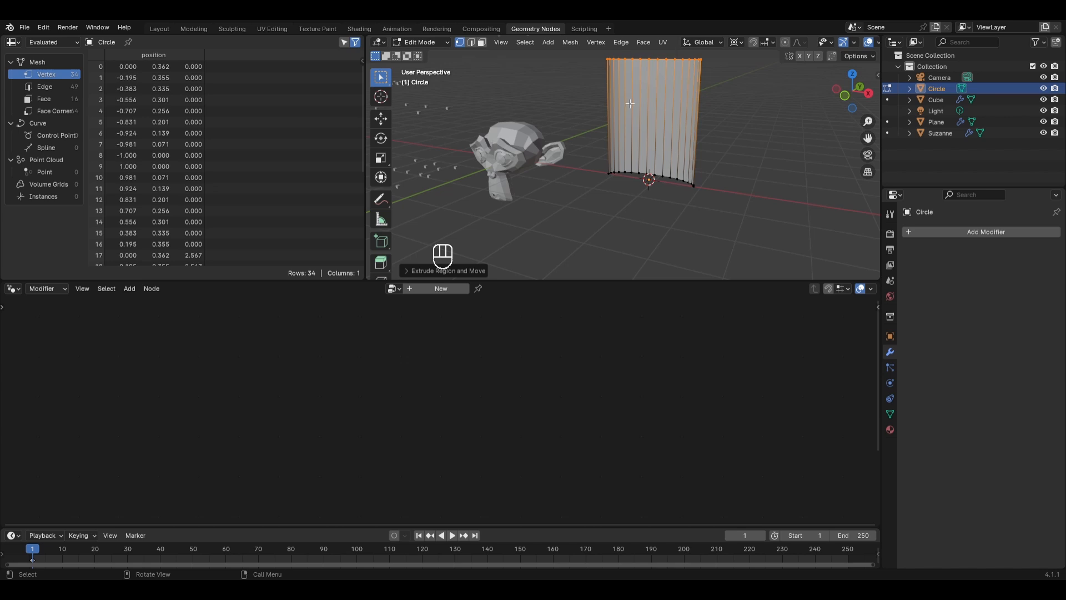
key("a")
key("r")
key("r")
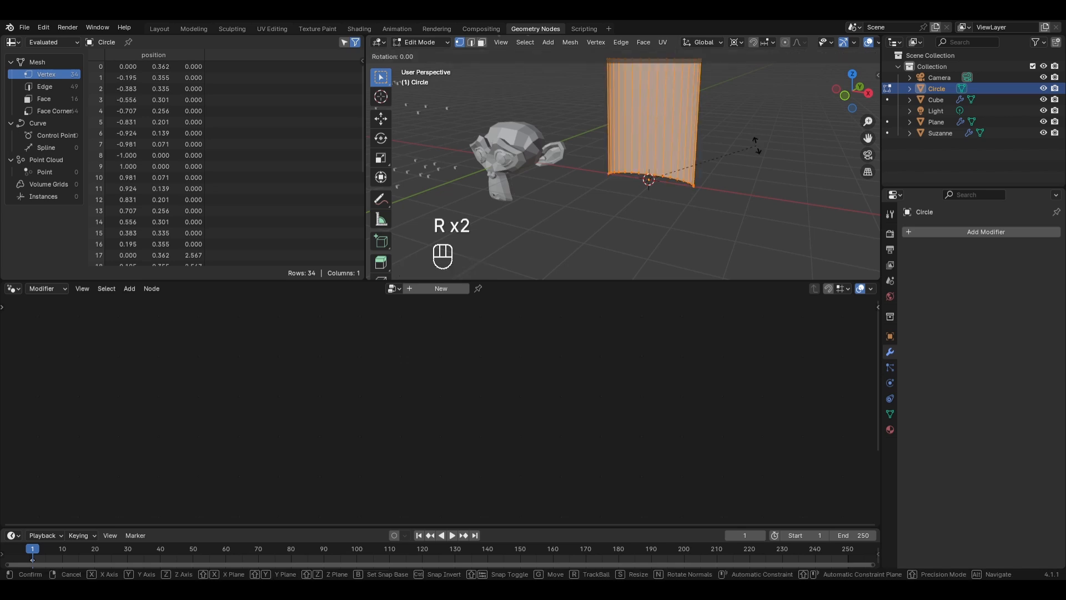
key("x")
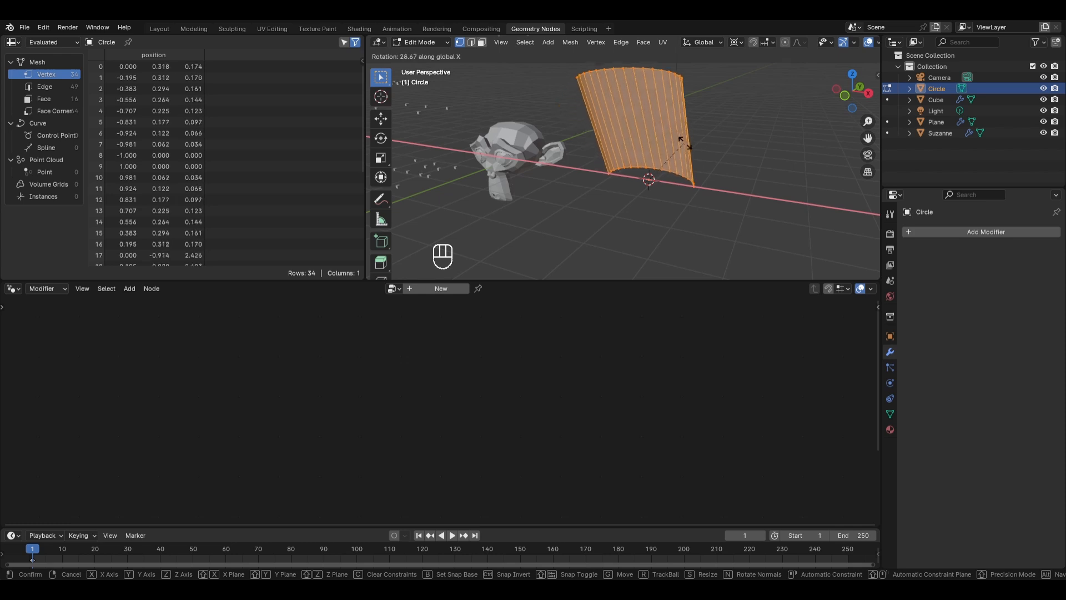
key("Escape")
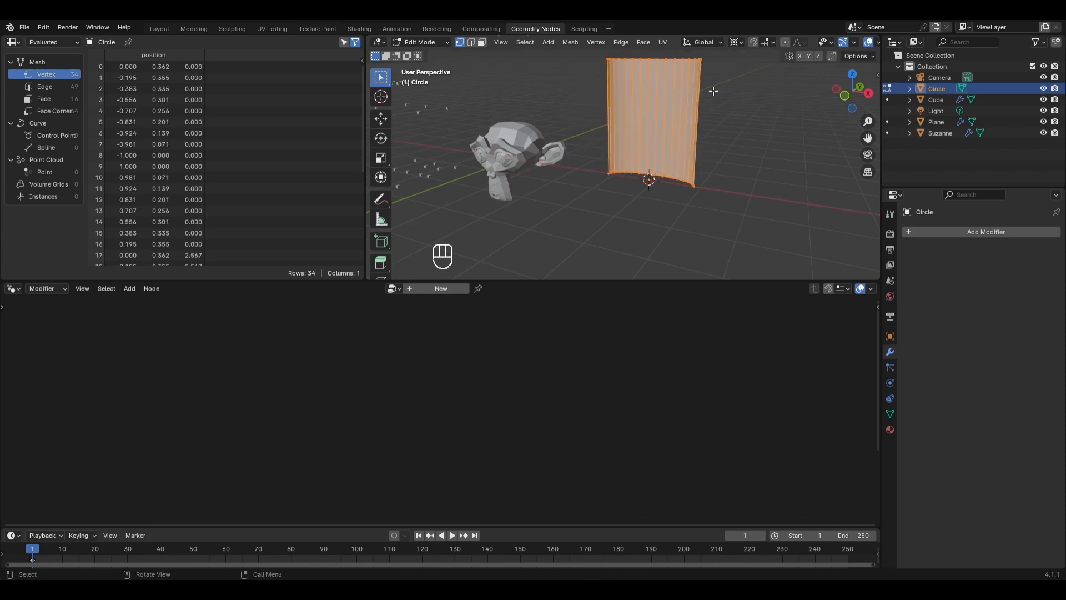
- Rotate the whole curved sheet 90° about the X axis around the 3D cursor, and return to Object Mode
left_click(736, 43)
key("r")
key("x")
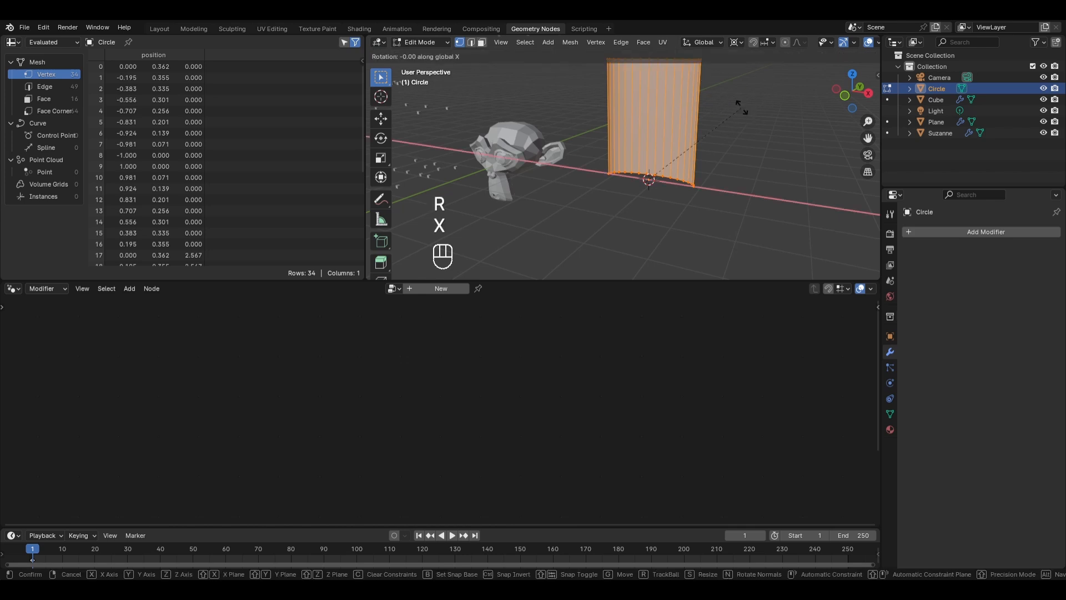
key("KP_9")
key("KP_0")
key("KP_Enter")
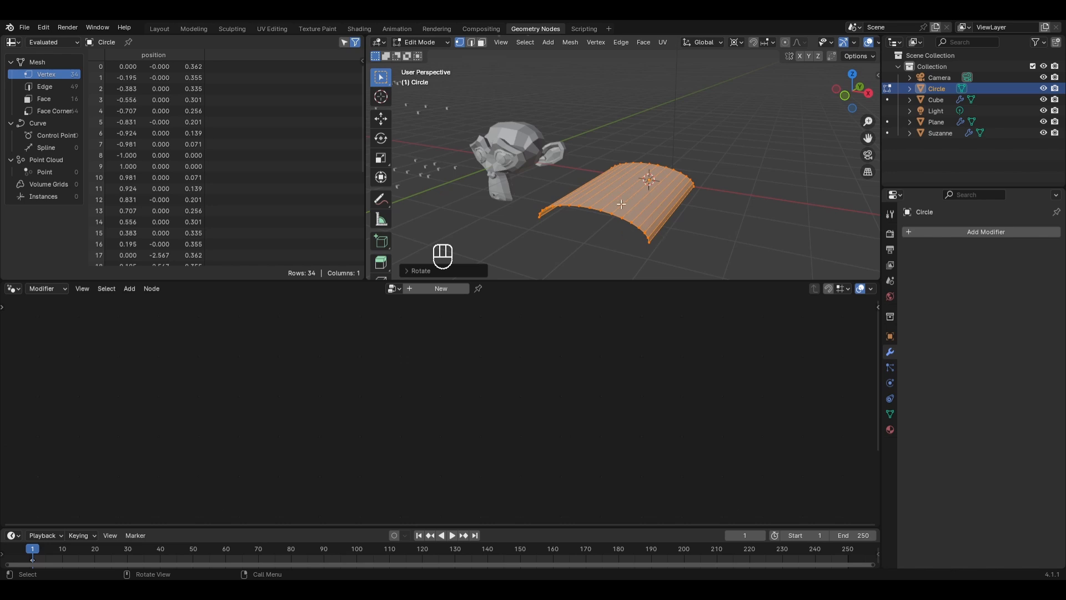
key("Tab")
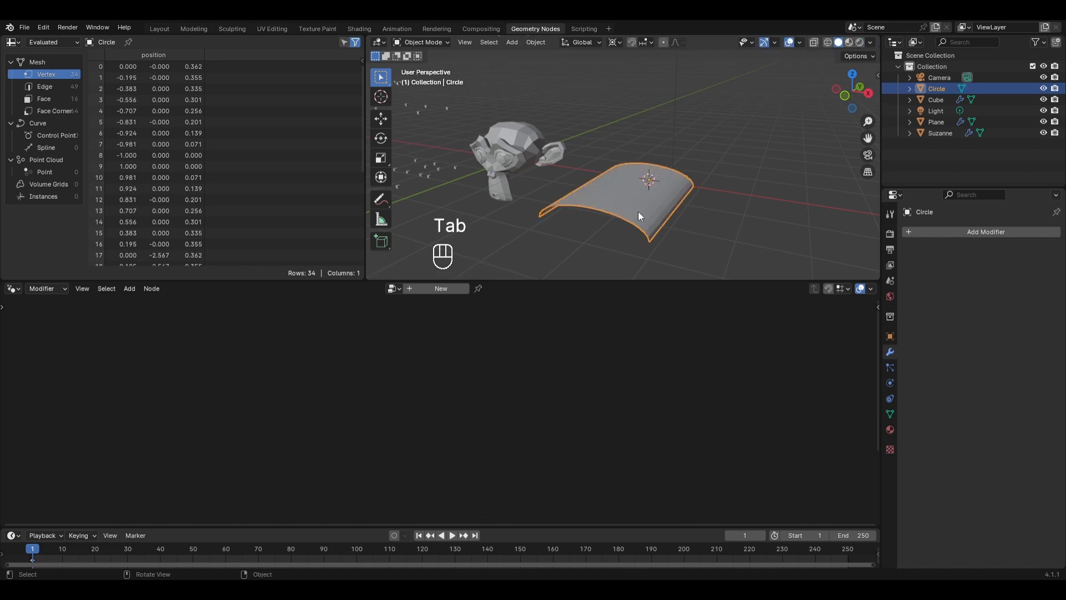
- Add a Solidify modifier to the curved sheet with a thickness of about -0.168 m
left_click(996, 231)
mouse_move(951, 272)
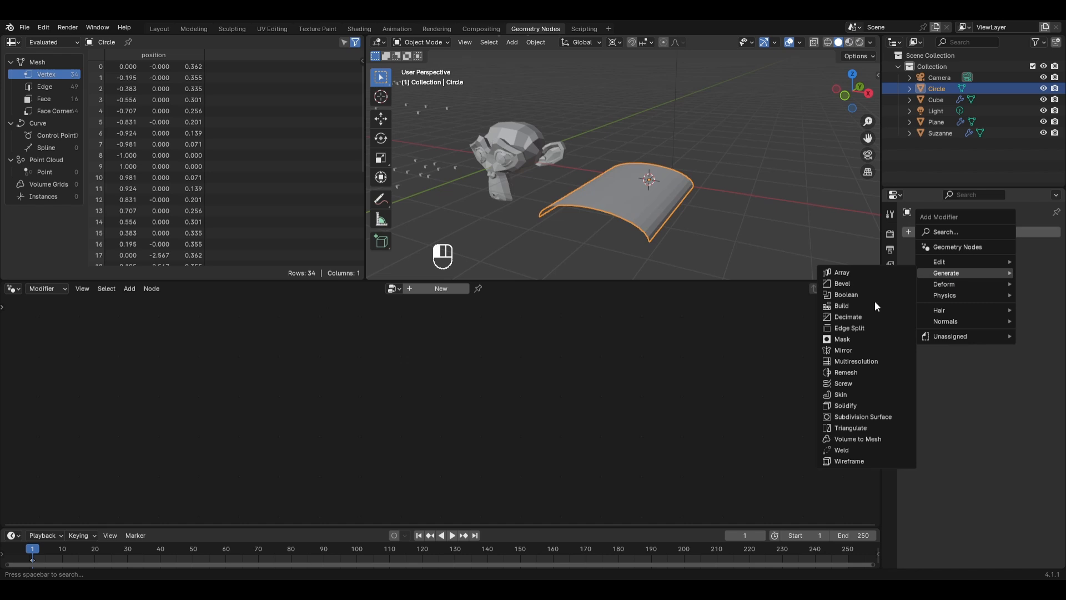
left_click(844, 404)
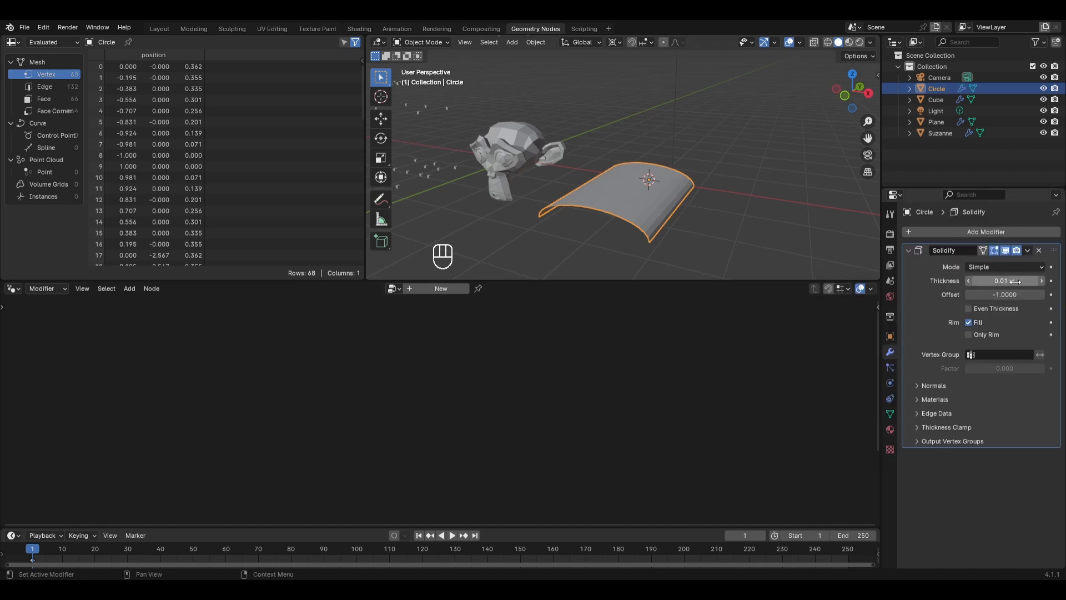
mouse_move(1015, 282)
left_mouse_down("shift")
mouse_move(1055, 282)
mouse_move(1012, 282)
left_mouse_up("shift")
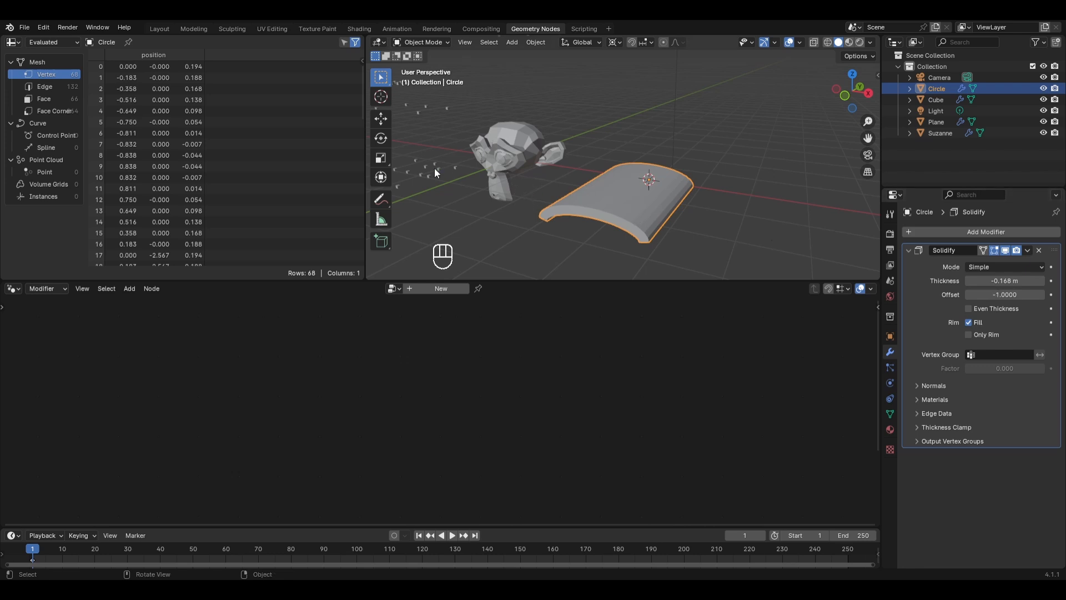
- In the Cube object's node tree, replace the Cube primitive with the Circle object's geometry as the Instance input of Instance on Points
middle_click_drag(434, 168, 425, 100)
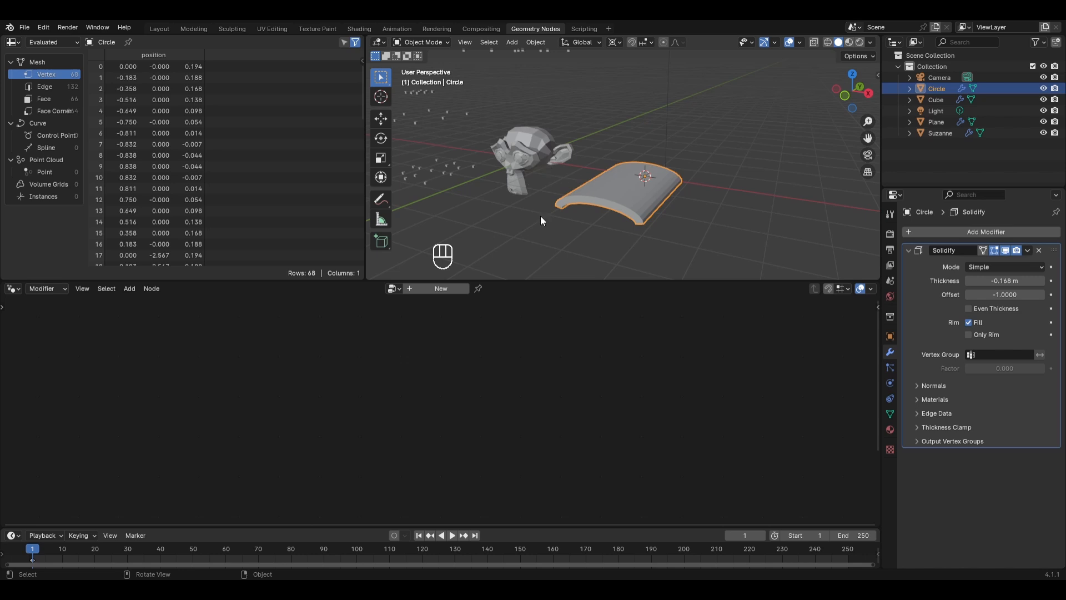
left_click(921, 99)
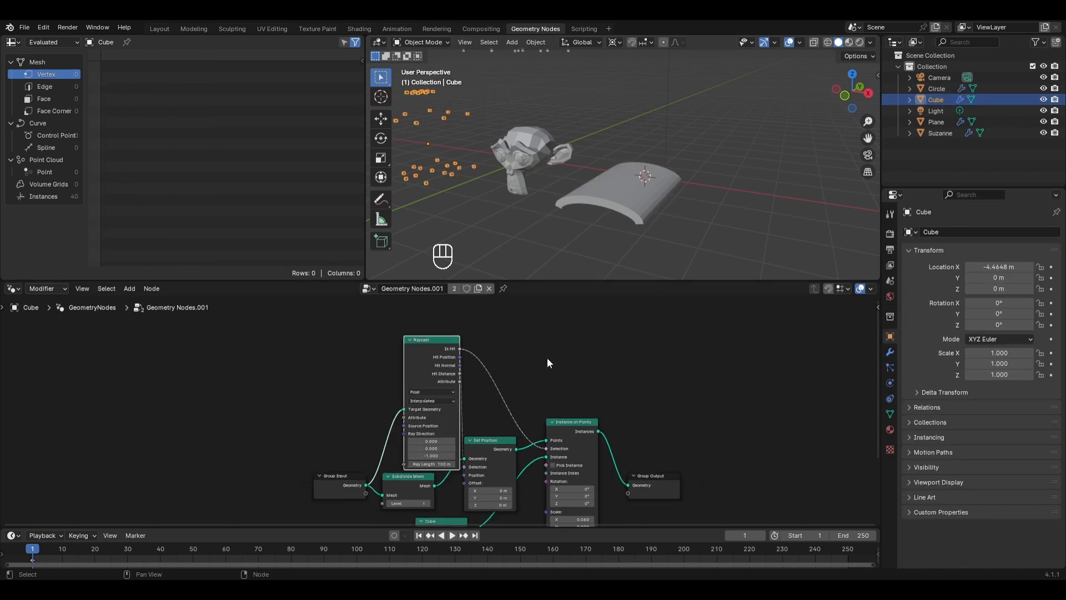
middle_click_drag(516, 438, 502, 278)
left_click_drag(502, 392, 405, 451)
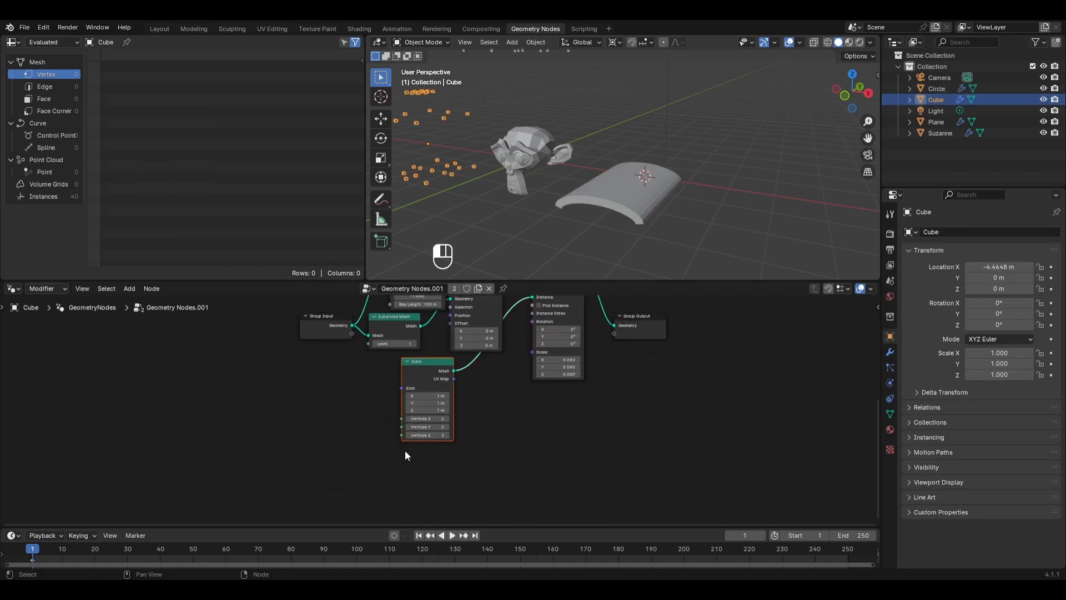
key("x")
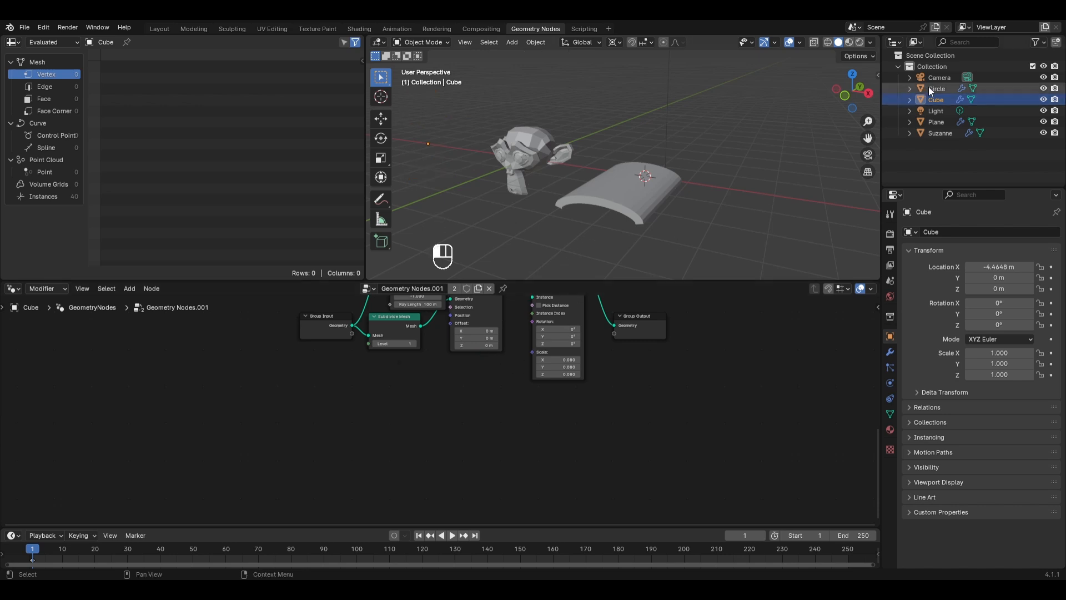
left_click_drag(929, 86, 531, 311)
middle_click_drag(549, 207, 701, 252, "shift")
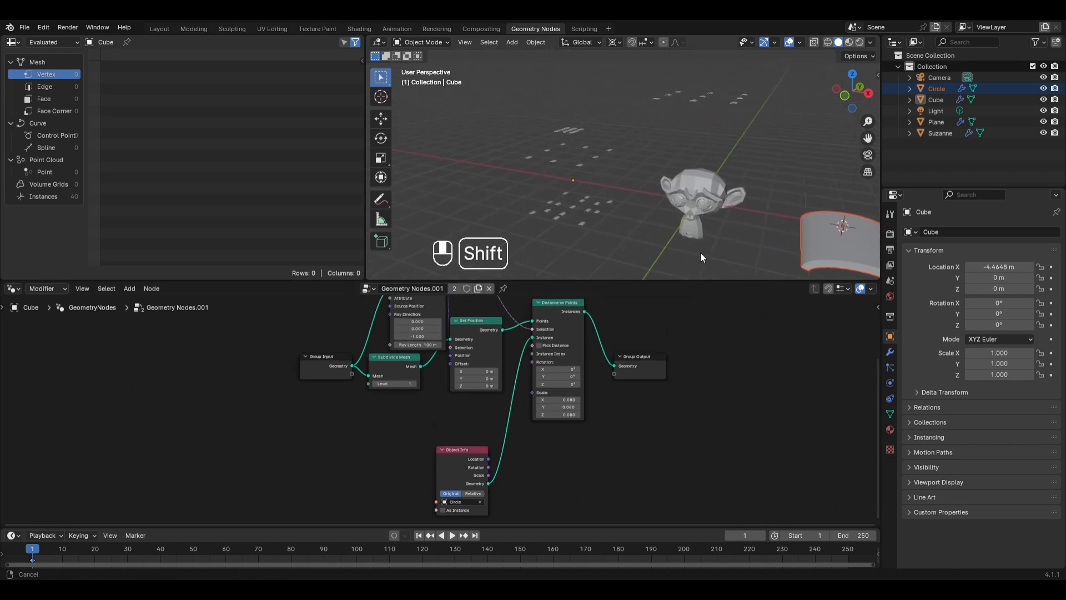
scroll(579, 209, "up", 3)
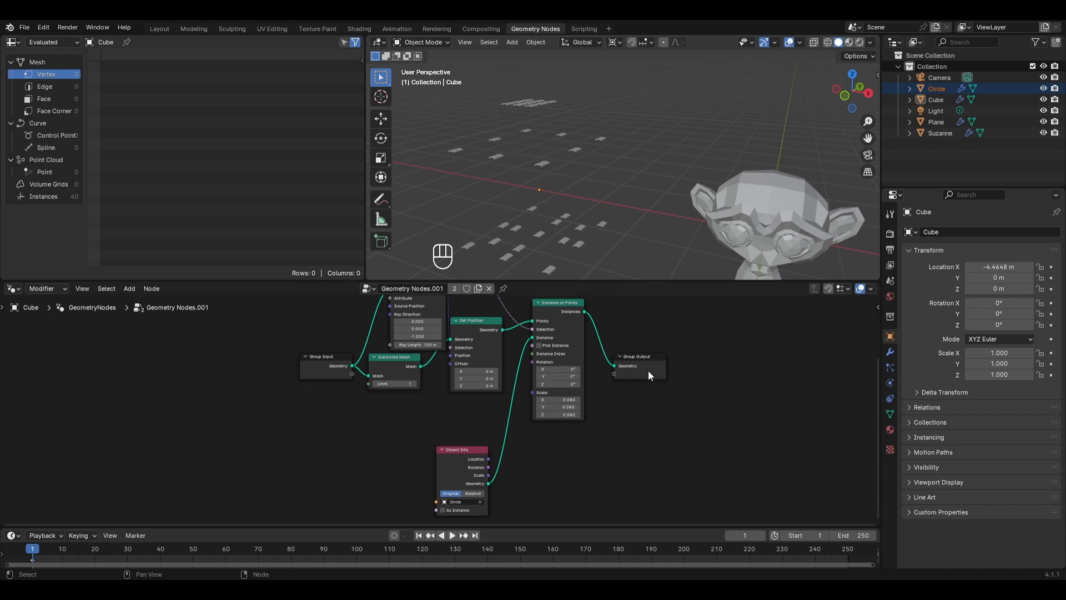
- Insert a Join Geometry node before the Group Output and link the Group Input geometry into it as well
left_click_drag(648, 367, 721, 353)
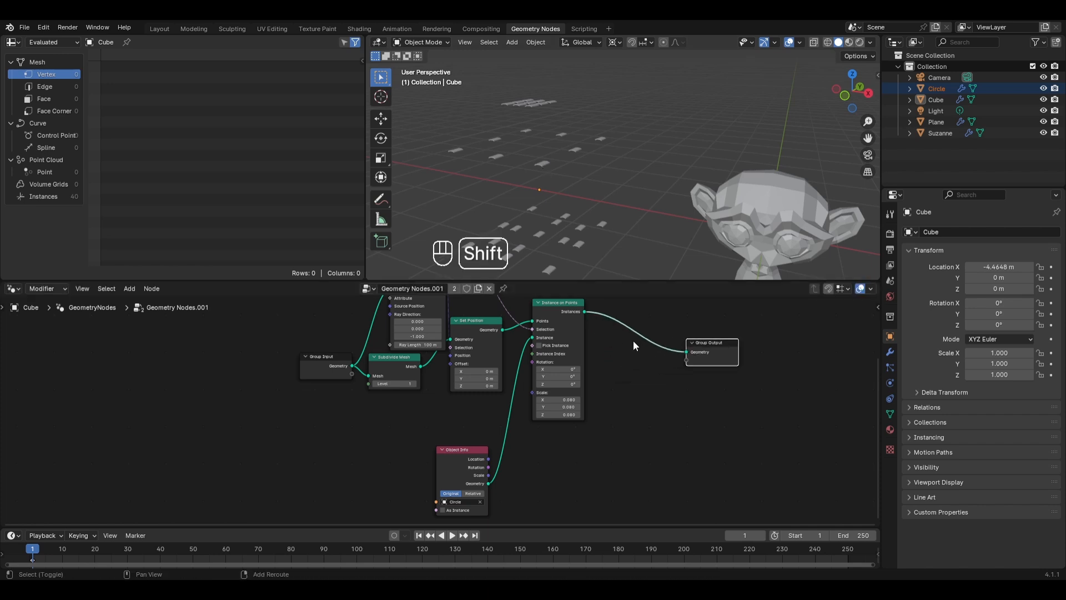
key("shift+a")
mouse_move(618, 304)
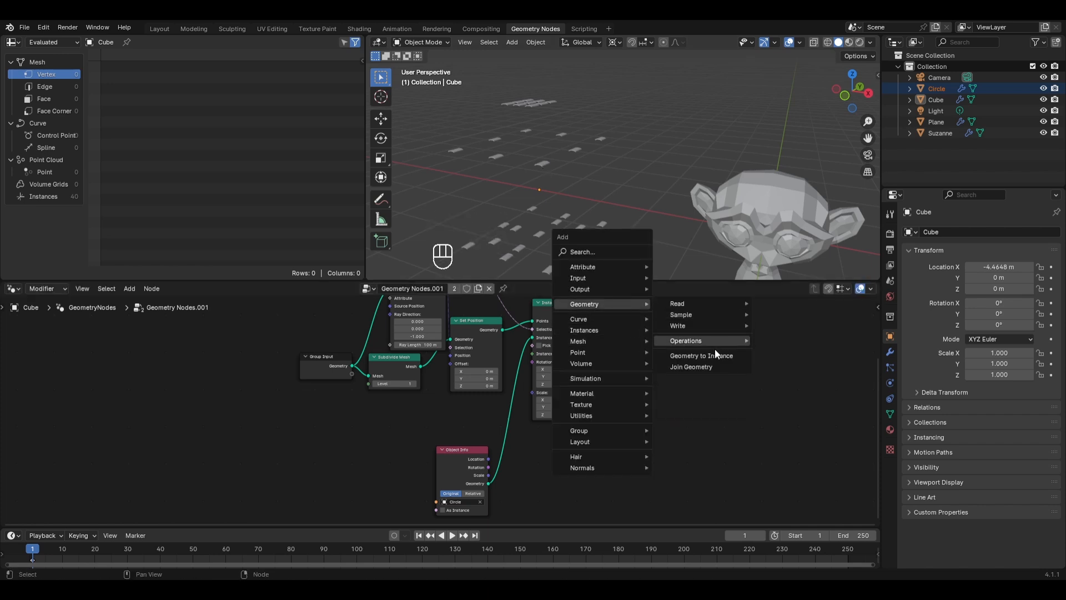
left_click(711, 365)
left_click(627, 336)
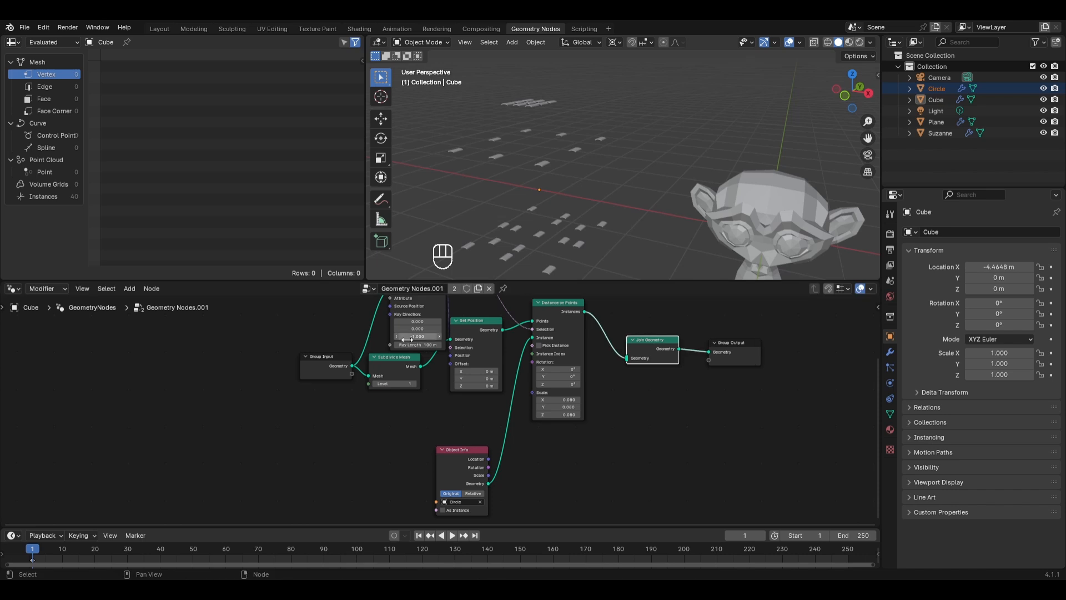
left_click_drag(352, 366, 625, 359)
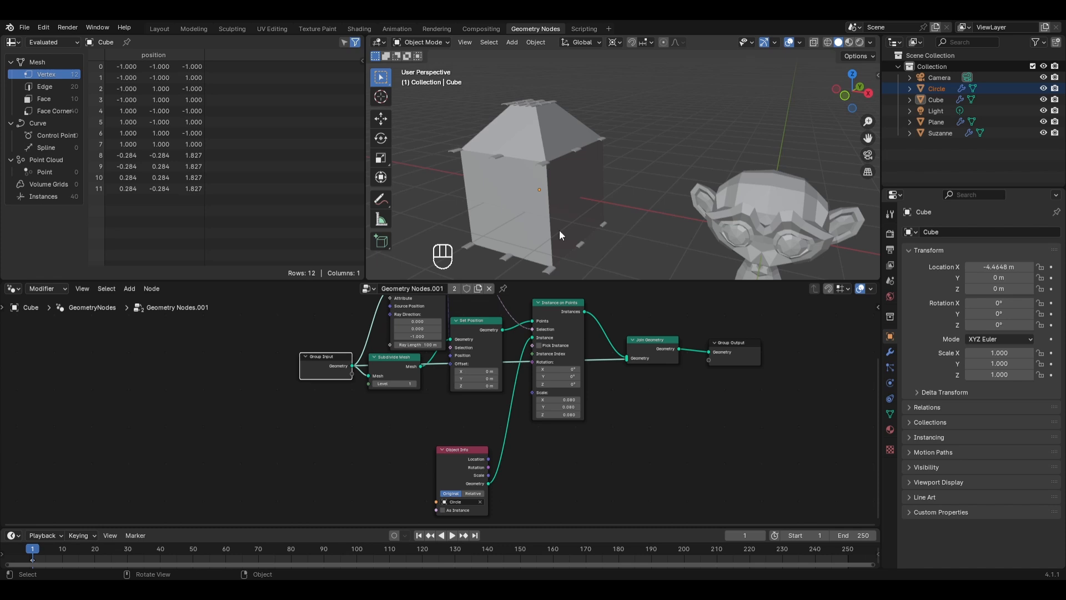
- Add a Grid mesh primitive node above the Raycast node and preview it with a Viewer node
middle_click_drag(727, 194, 735, 135)
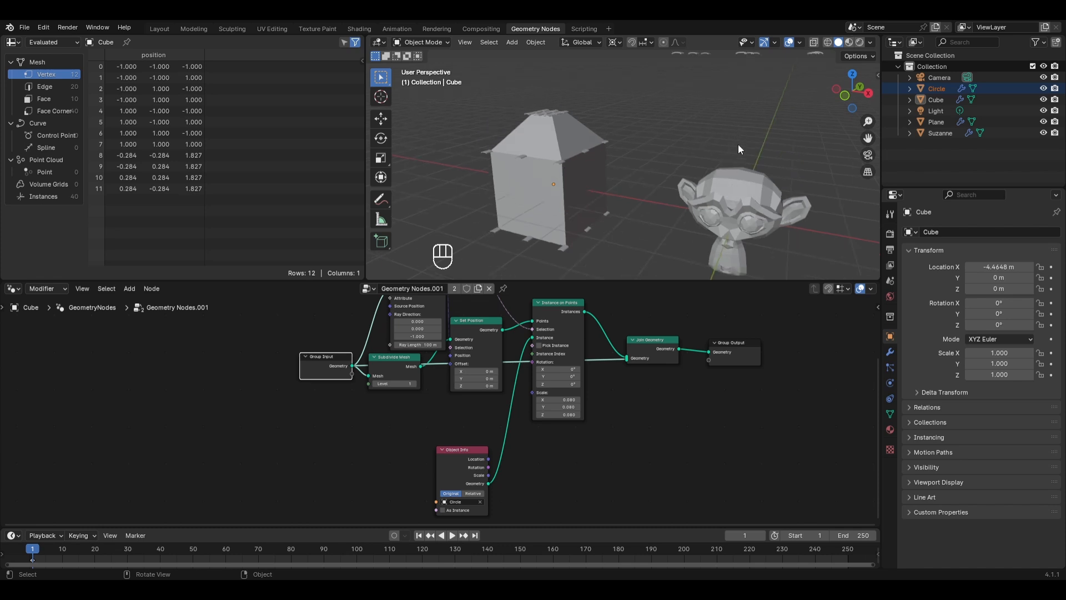
scroll(738, 146, "down", 2)
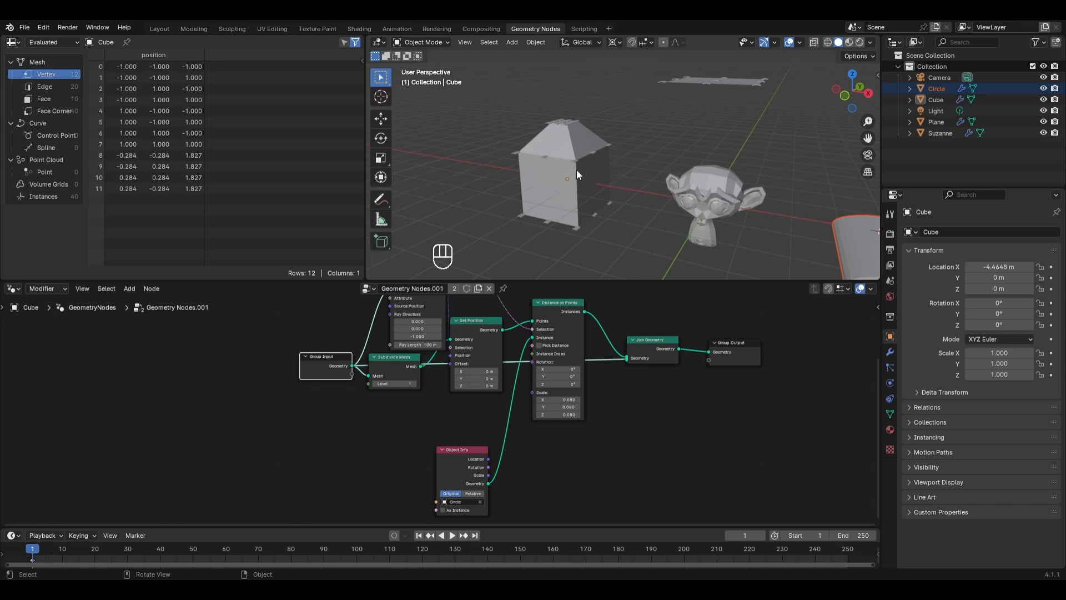
middle_click_drag(504, 309, 474, 493)
key("shift+a")
mouse_move(367, 373)
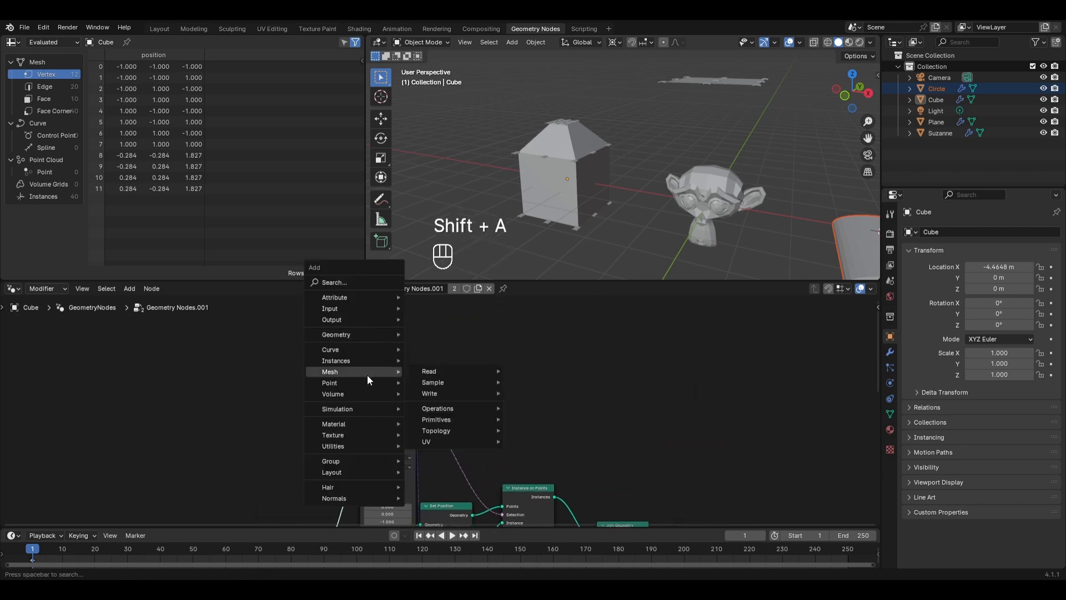
mouse_move(448, 422)
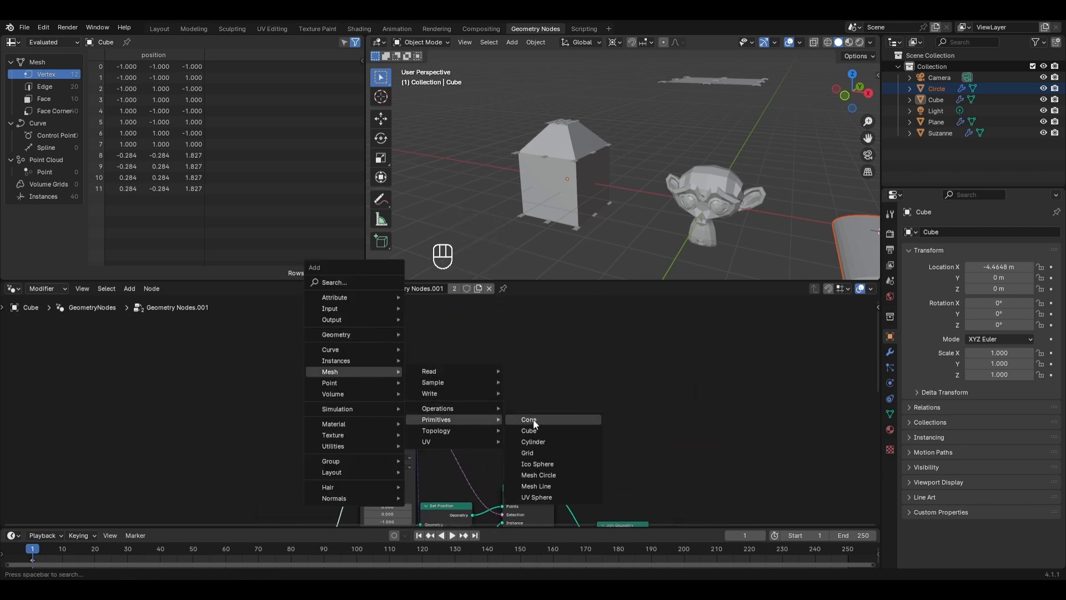
left_click(536, 449)
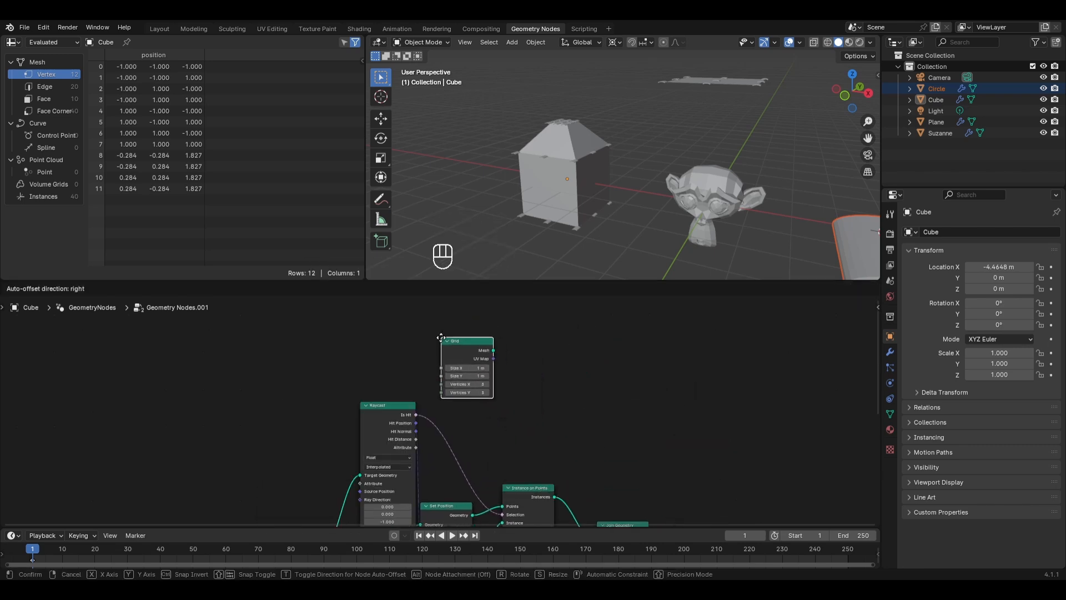
left_click(467, 365, "ctrl+shift")
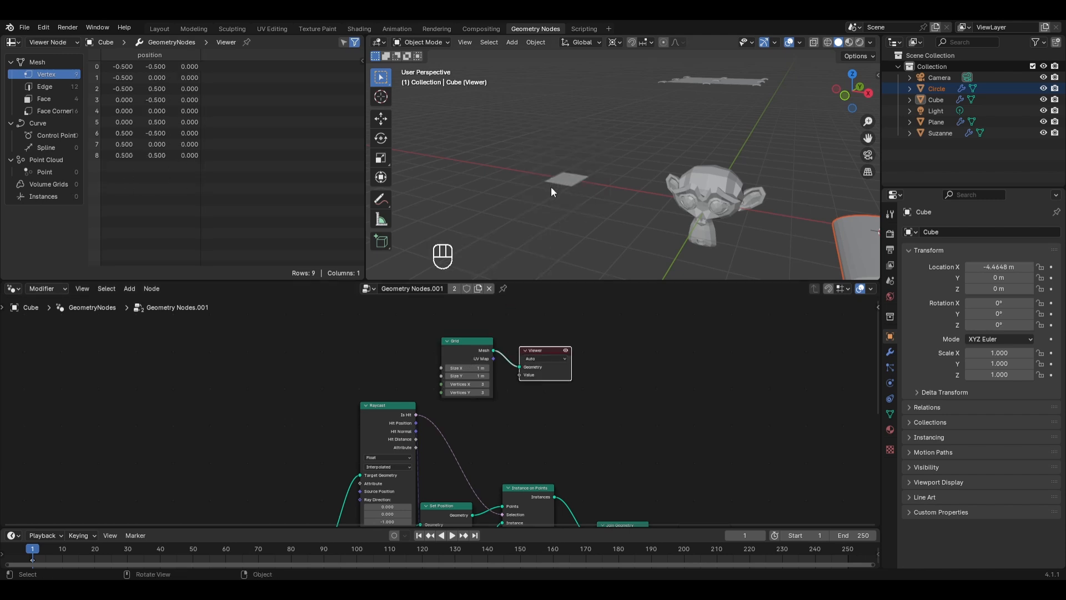
- Set the Grid node's Size X and Size Y to 4 m
scroll(479, 356, "up", 2)
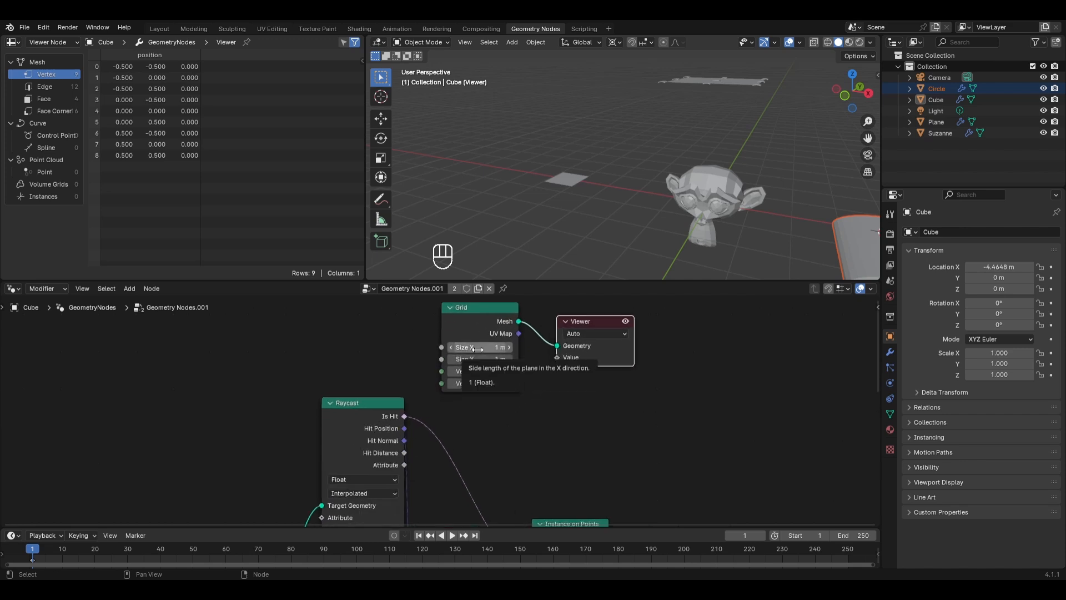
left_click_drag(478, 349, 479, 361)
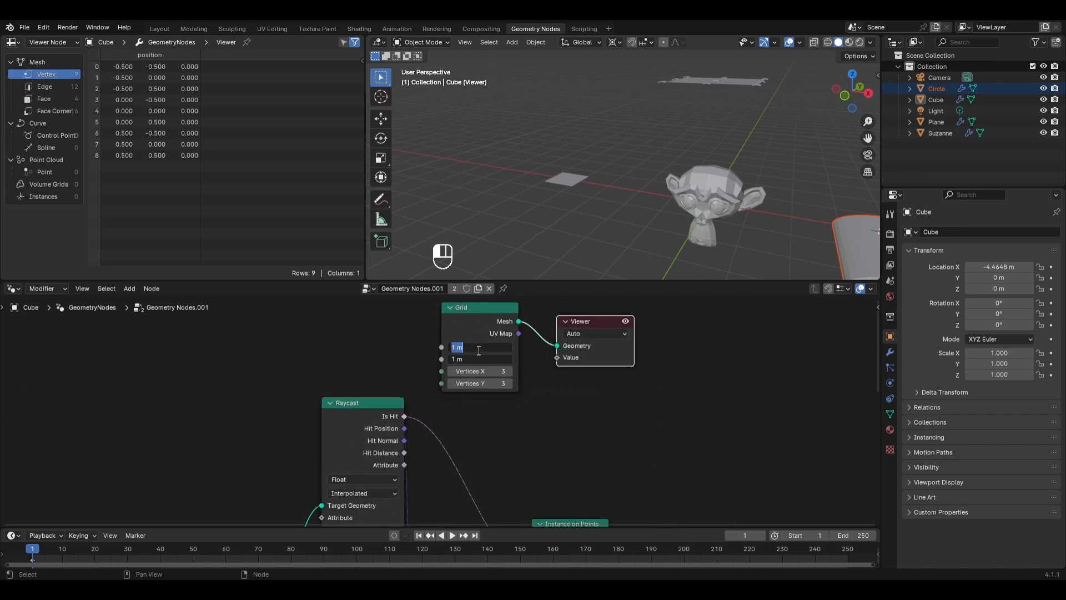
type("4")
key("Return")
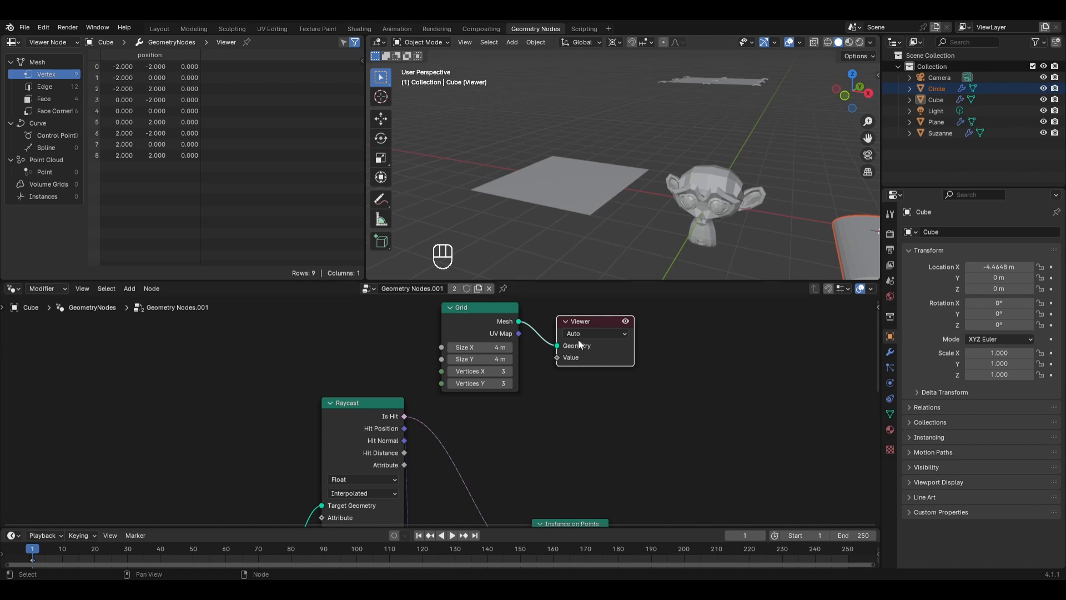
- Insert a Transform Geometry node between the Grid node and the Viewer node
scroll(578, 339, "down", 2)
left_click_drag(465, 340, 391, 327)
key("shift+a")
mouse_move(446, 322)
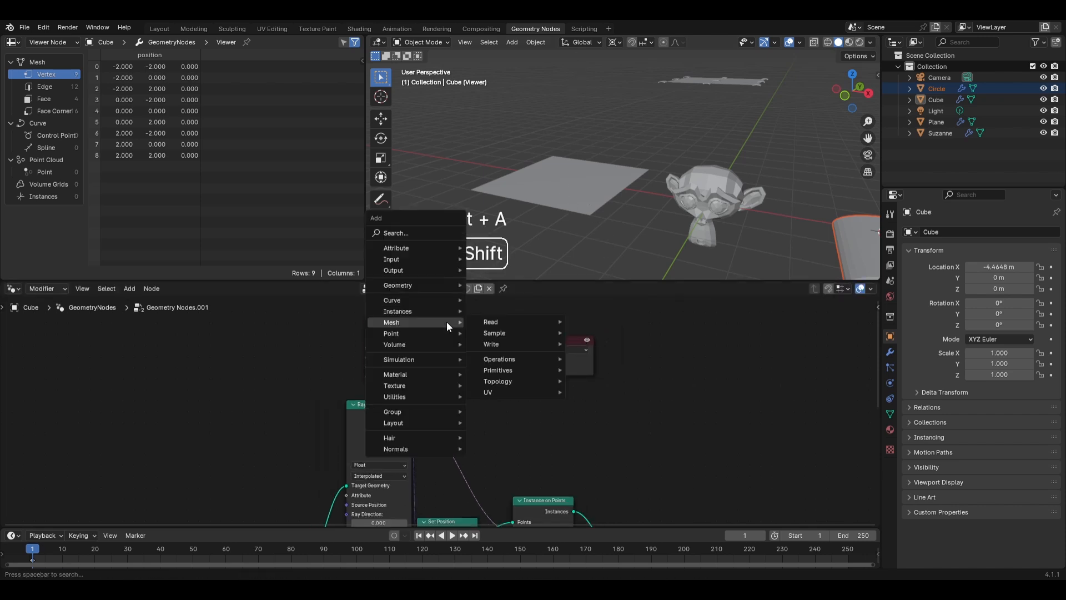
mouse_move(431, 286)
mouse_move(556, 325)
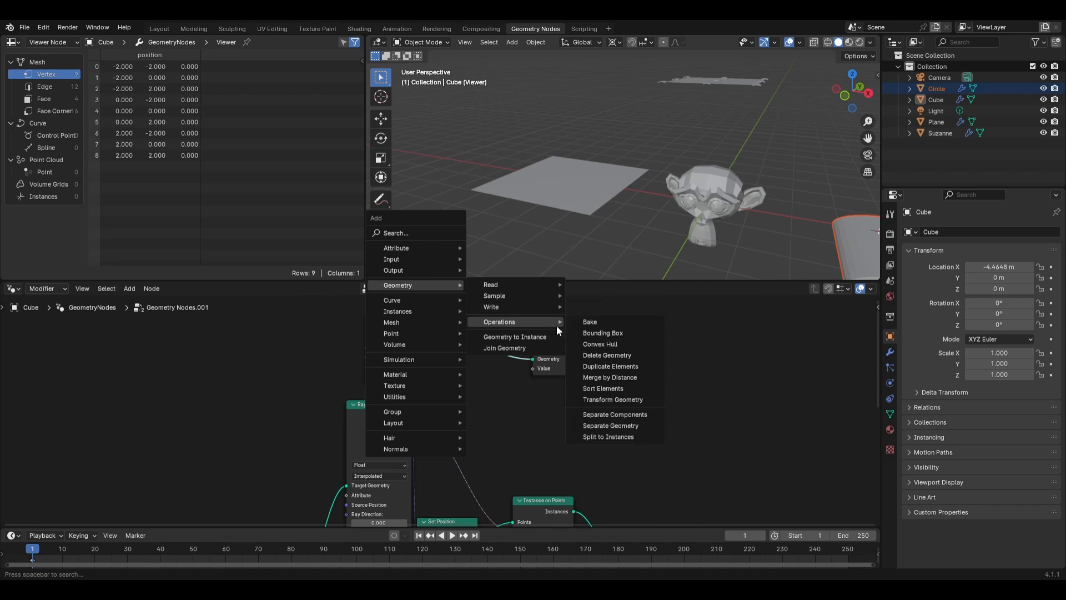
left_click(632, 401)
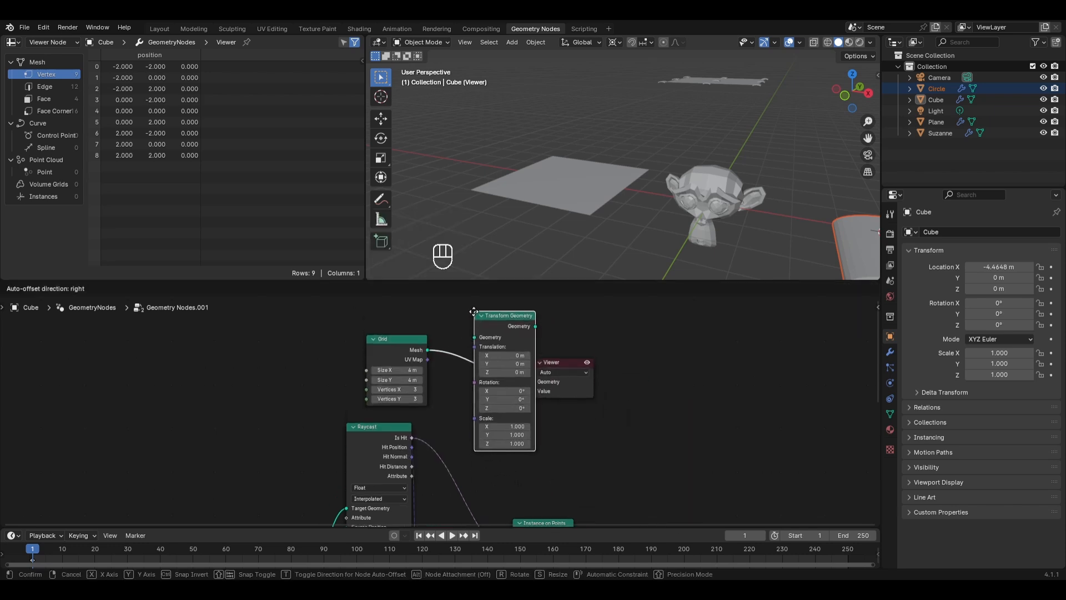
left_click(466, 327)
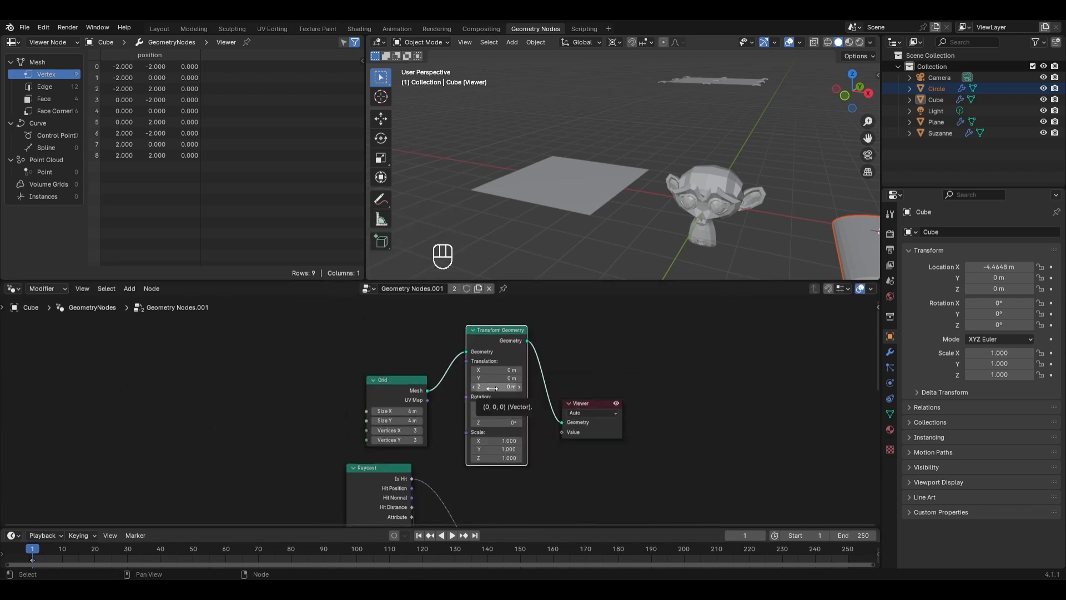
- Set the Transform Geometry node's Z translation to 3 m
mouse_move(492, 388)
left_mouse_down()
mouse_move(576, 389)
mouse_move(492, 389)
left_mouse_up()
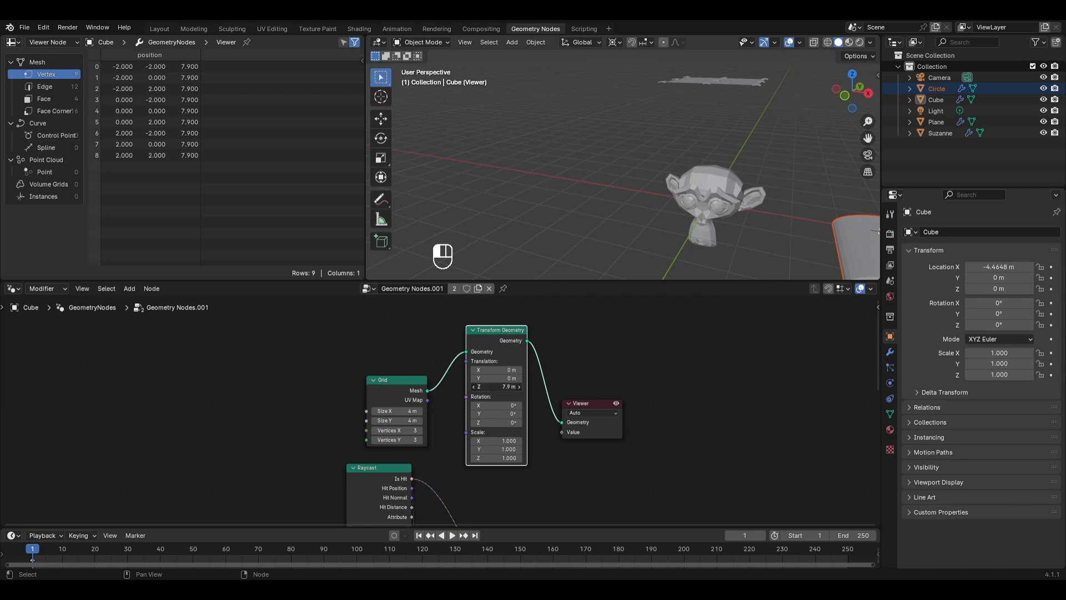
left_click(492, 387)
type("3")
key("Return")
- Turn on the Wireframe overlay in the 3D viewport to show the edges of all meshes
scroll(575, 163, "down", 2)
middle_click_drag(575, 163, 584, 187)
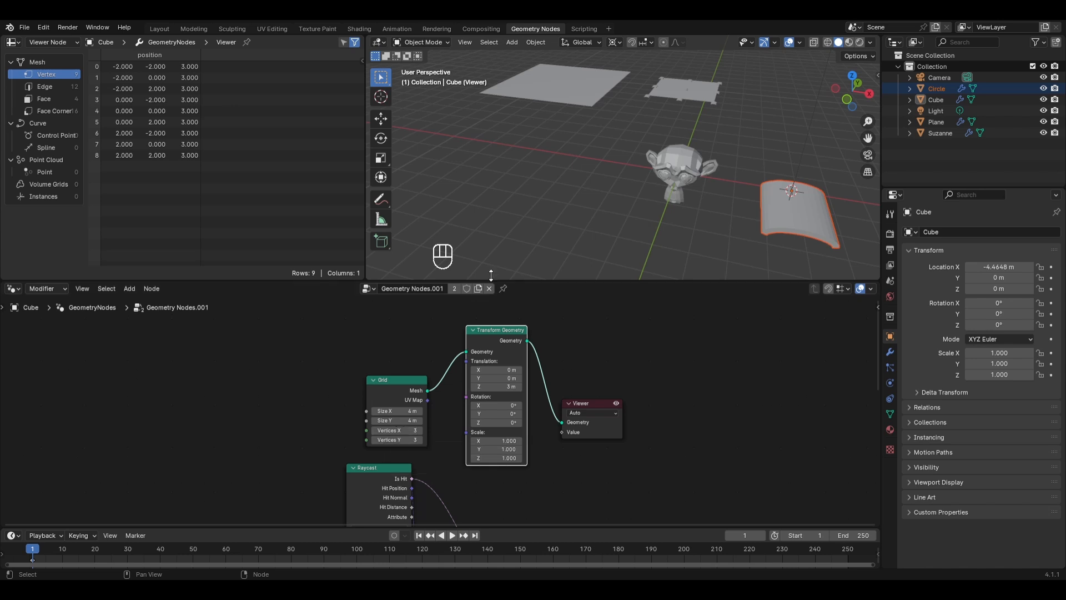
left_click(801, 42)
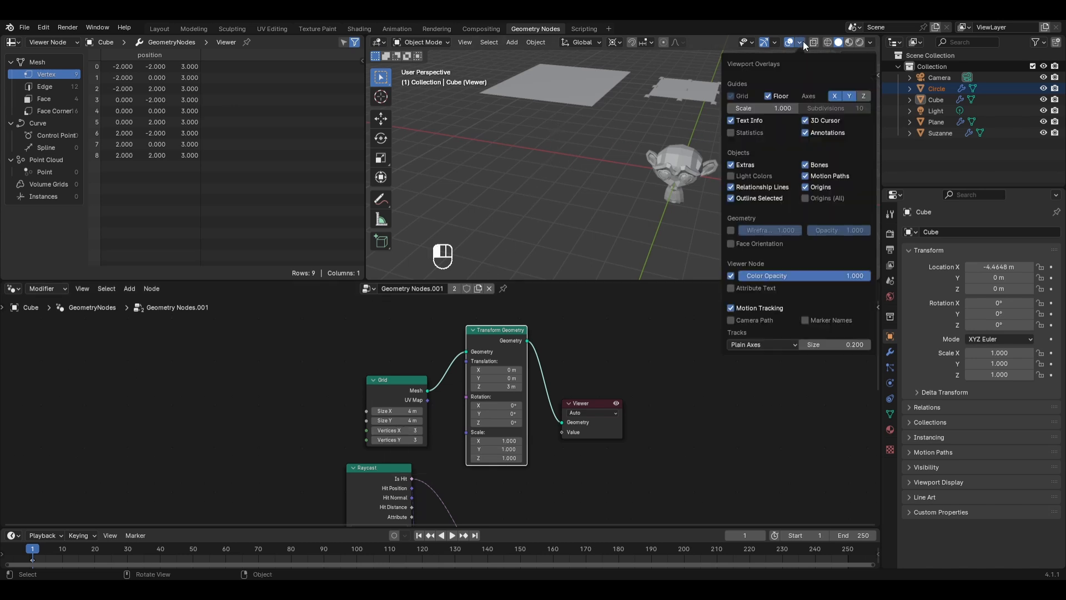
left_click(731, 230)
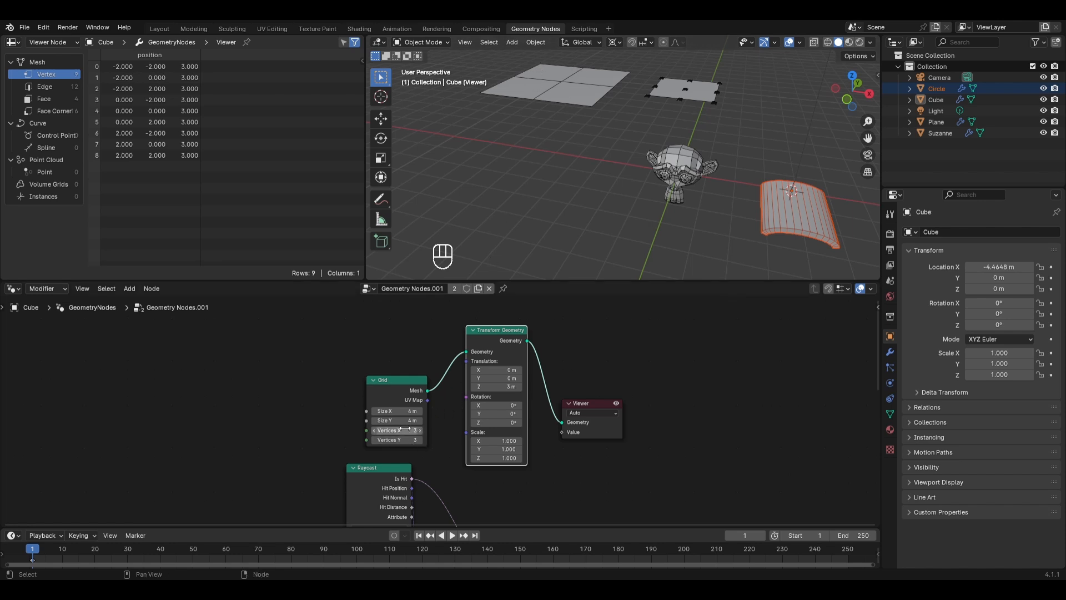
- Set the Grid node's Vertices X and Vertices Y to 10
left_click_drag(407, 429, 407, 439)
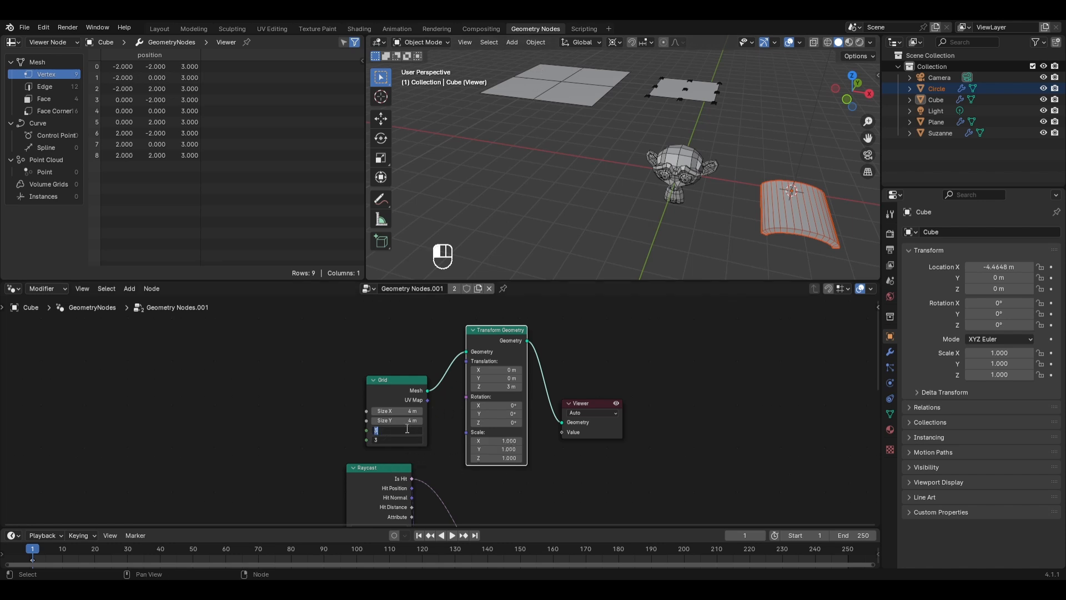
type("10")
key("Return")
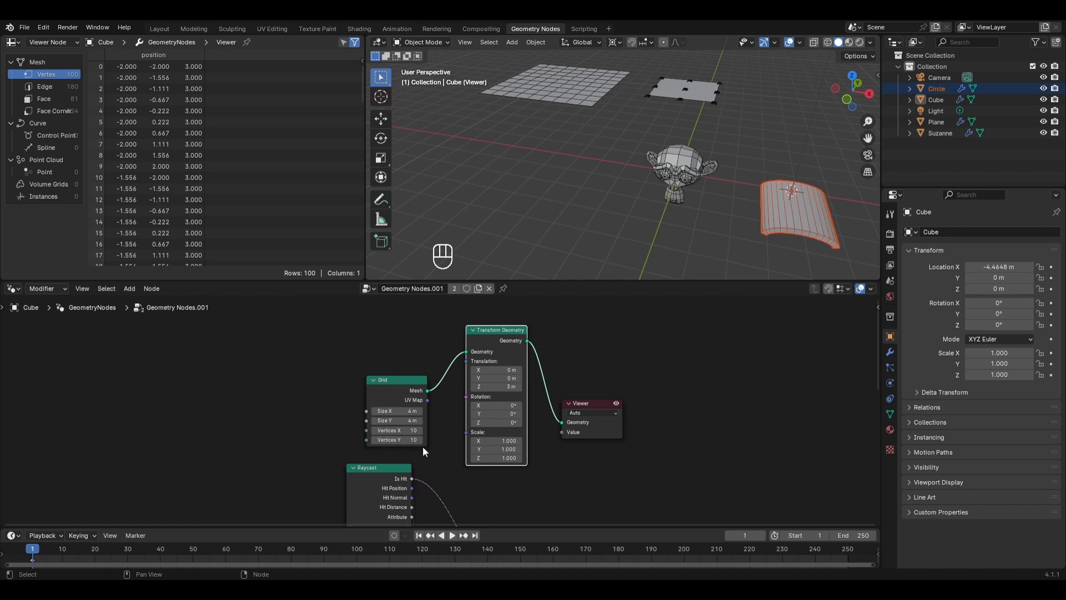
- Detach the Subdivide Mesh node from its links and place it unconnected beyond the Group Input node
middle_click_drag(439, 491, 393, 285)
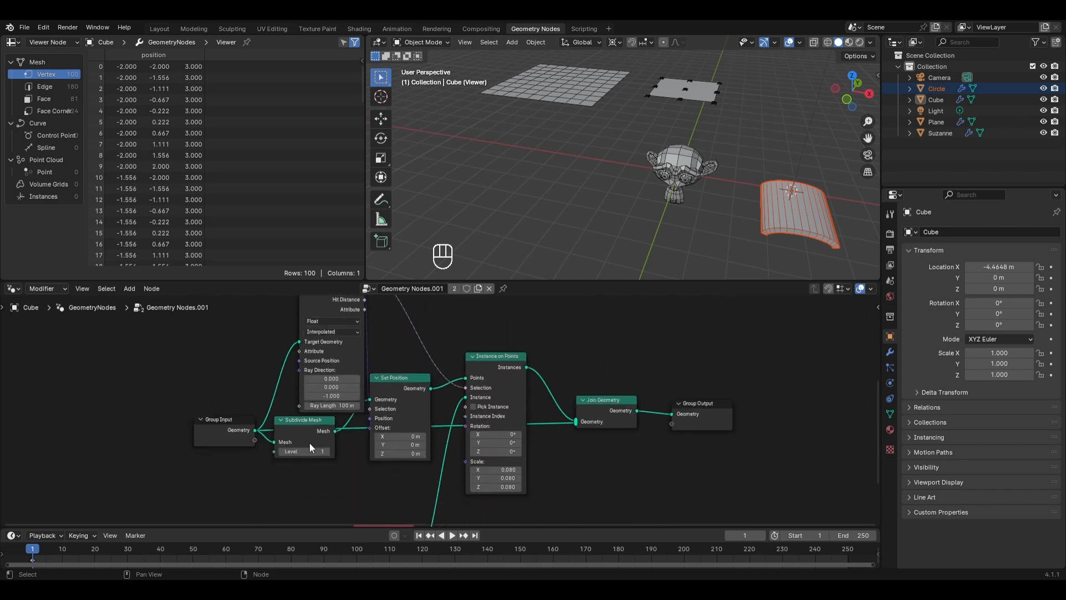
left_click(305, 433)
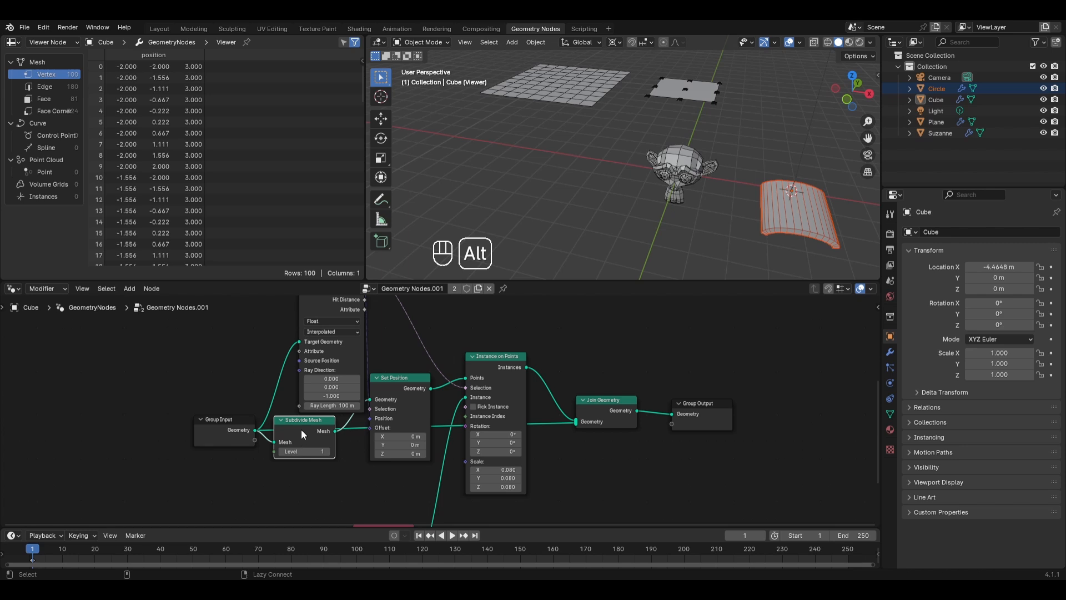
left_click_drag(300, 429, 96, 433, "alt")
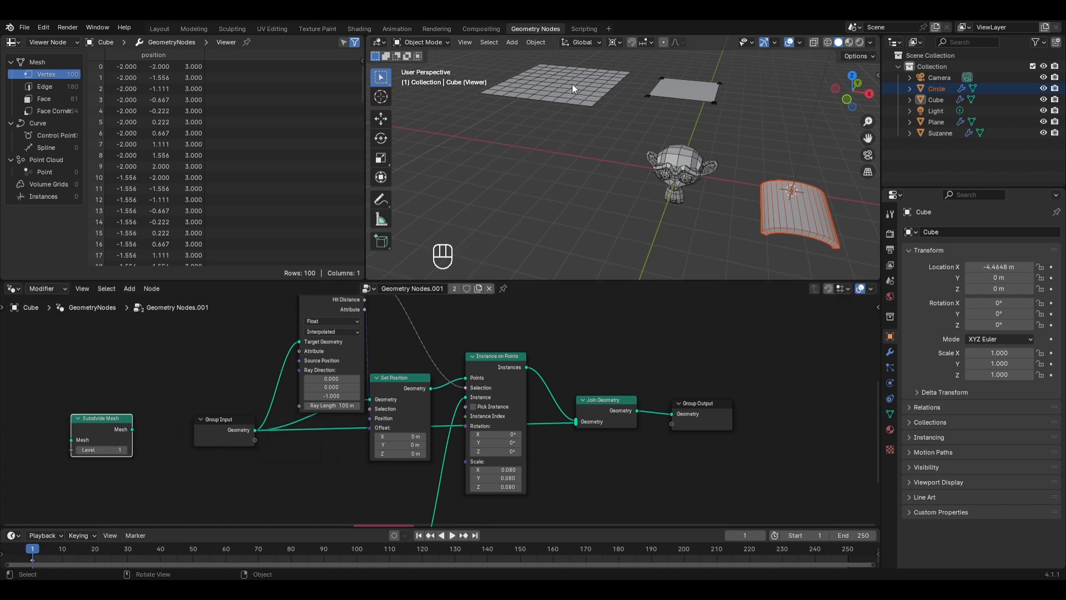
- Link the Transform Geometry output into Set Position's Geometry input and delete the Viewer node
scroll(417, 343, "down", 5)
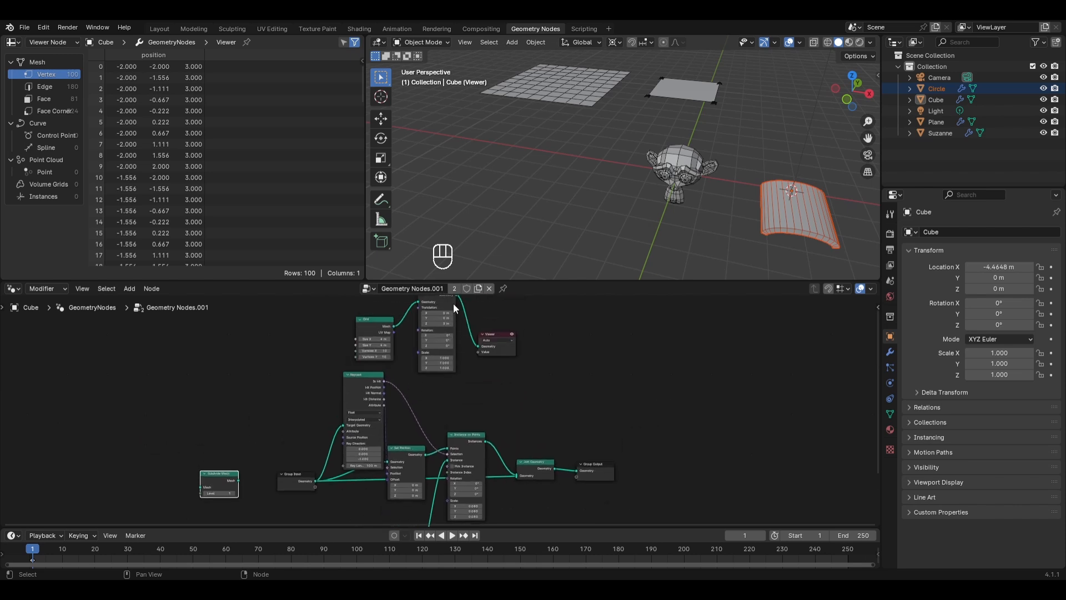
left_click_drag(453, 303, 385, 460)
scroll(553, 314, "up", 2)
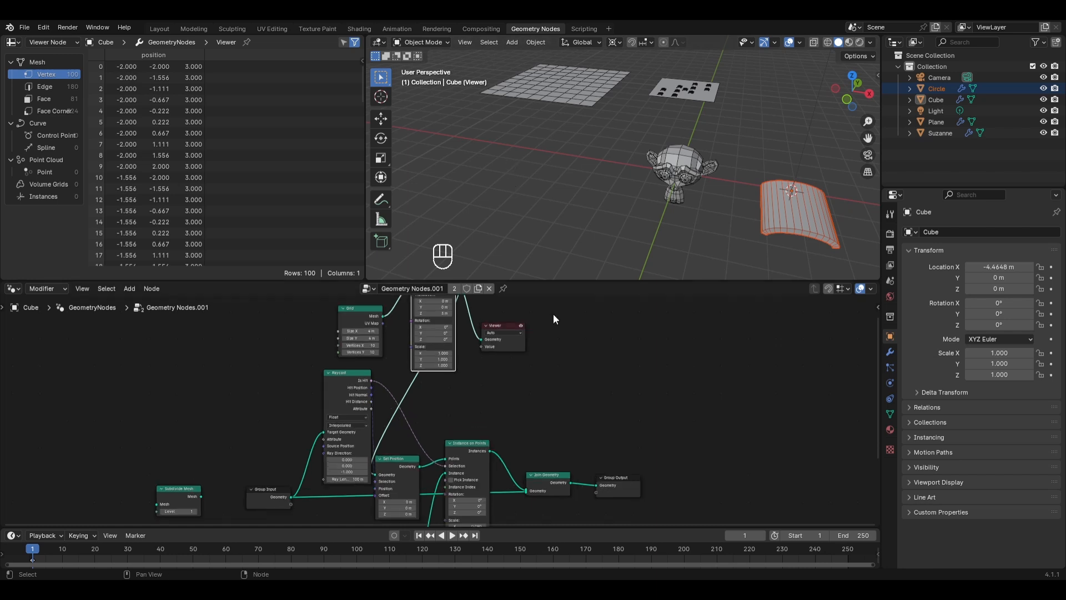
left_click_drag(659, 308, 512, 344)
key("x")
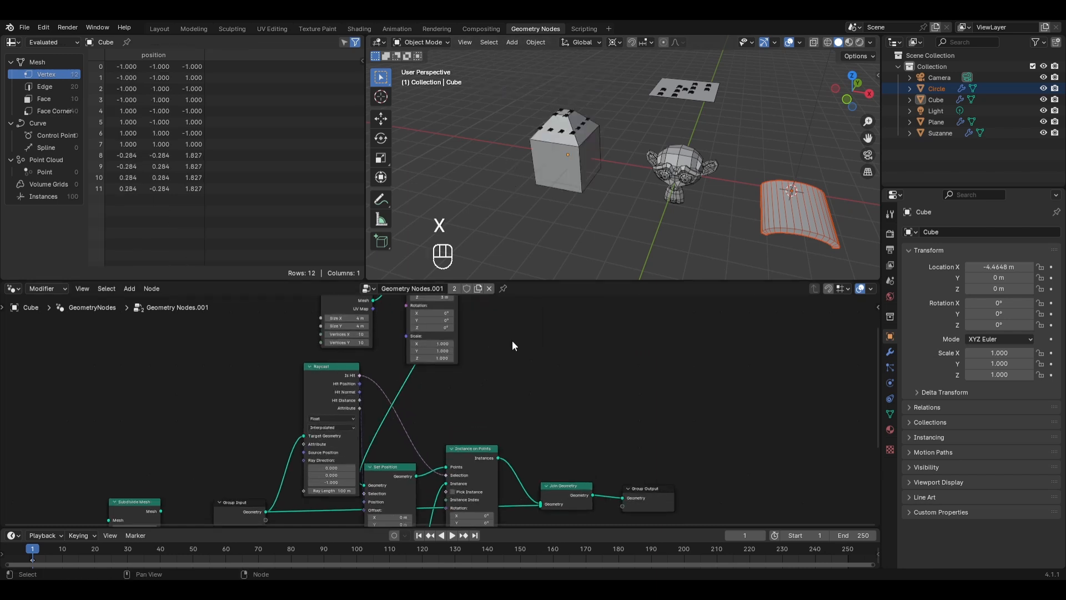
- Move the Group Input and Raycast nodes farther away from the Set Position node to untangle the links
scroll(551, 164, "up", 4)
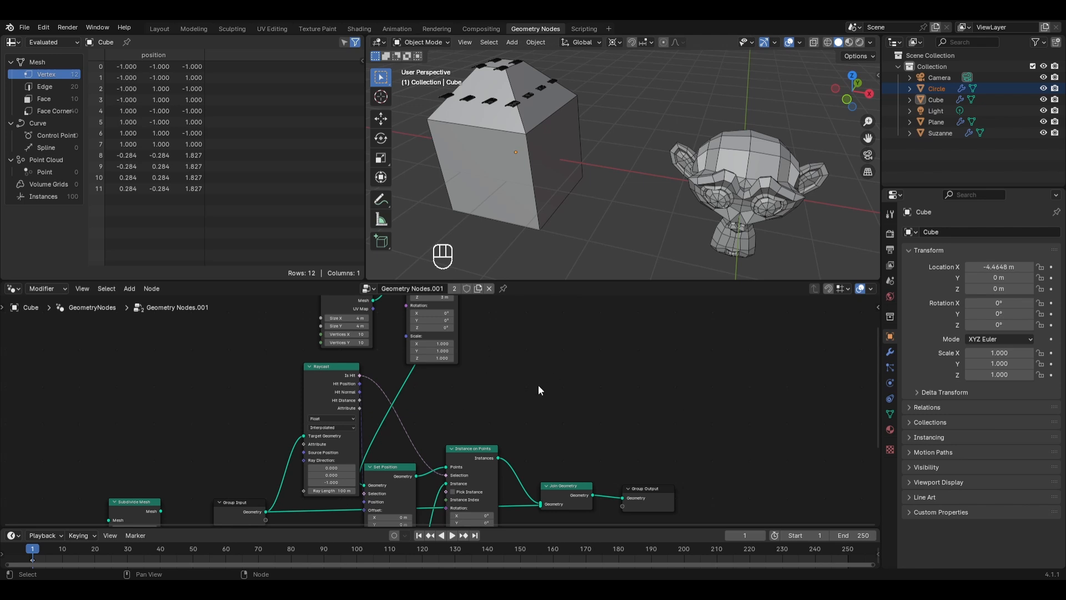
scroll(504, 349, "down", 1)
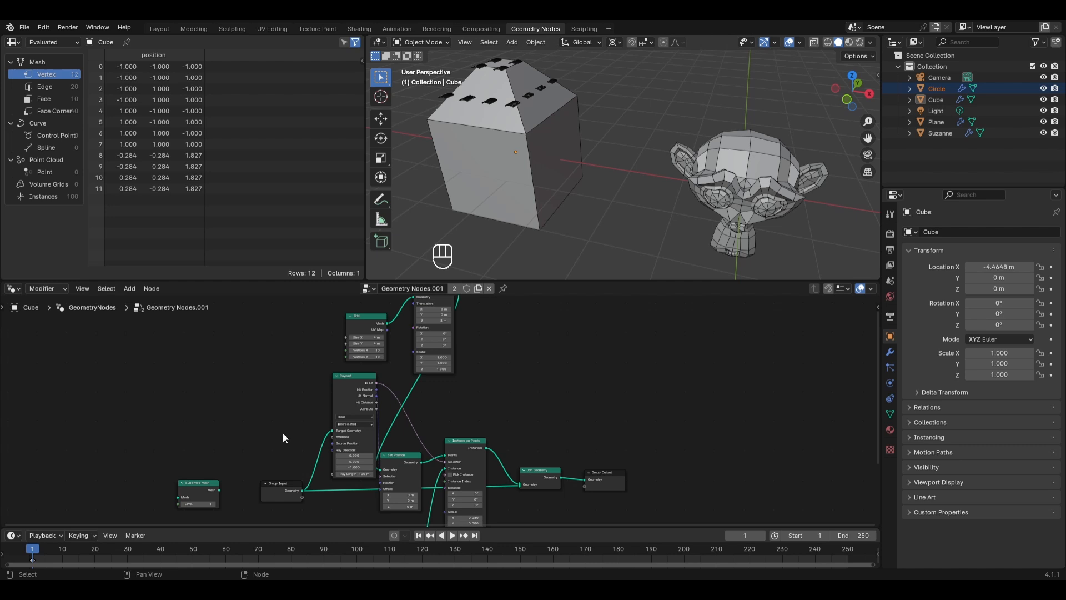
left_click_drag(285, 492, 260, 480)
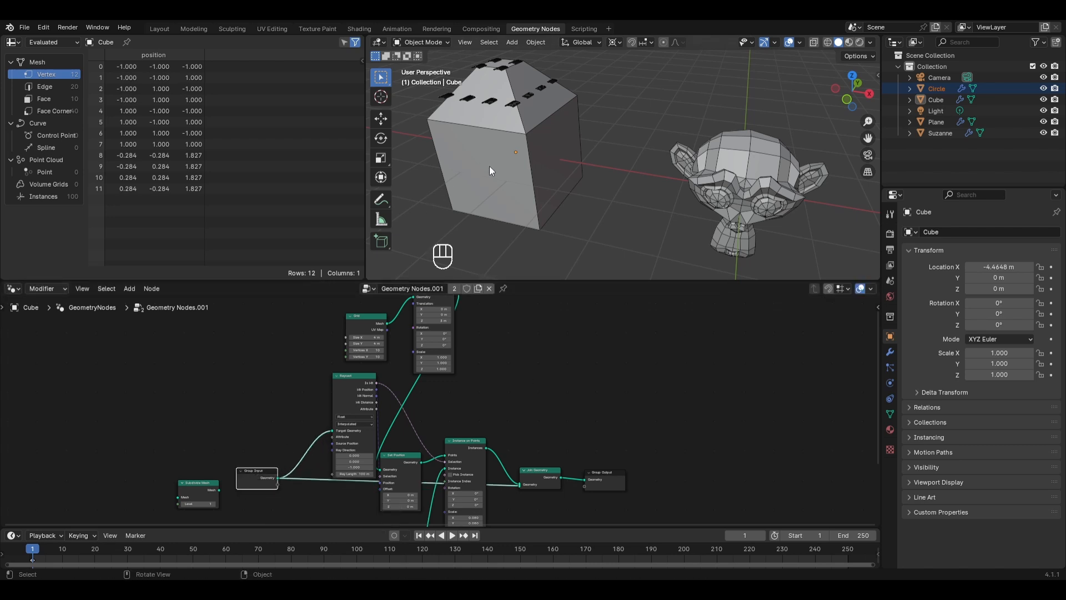
left_click_drag(355, 434, 324, 421)
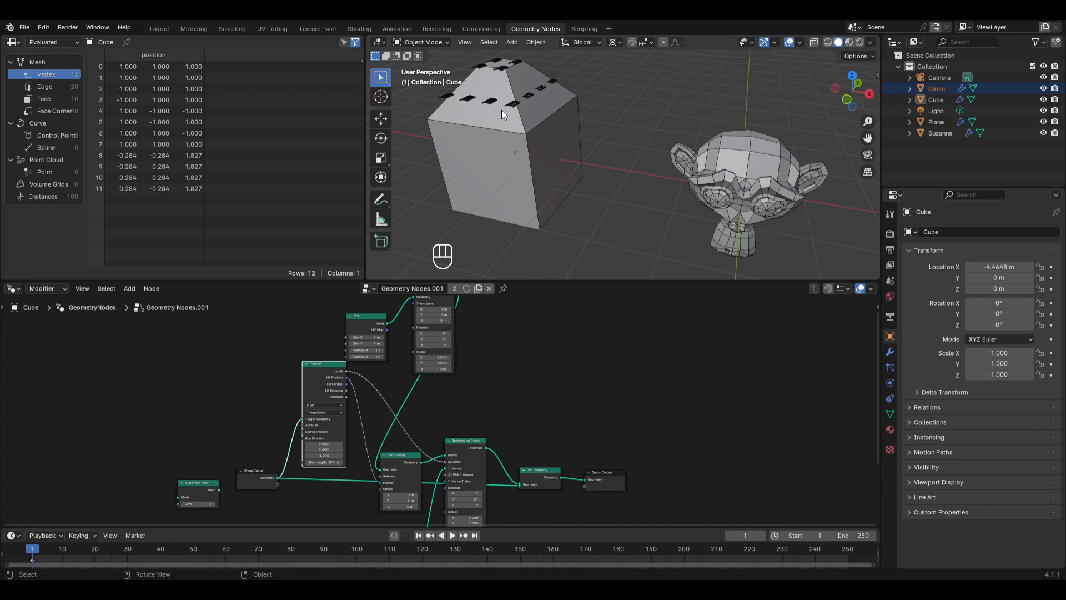
- Examine the node chain from Grid and Raycast through Set Position to Instance on Points, along with the instances on the cube
scroll(332, 378, "up", 2)
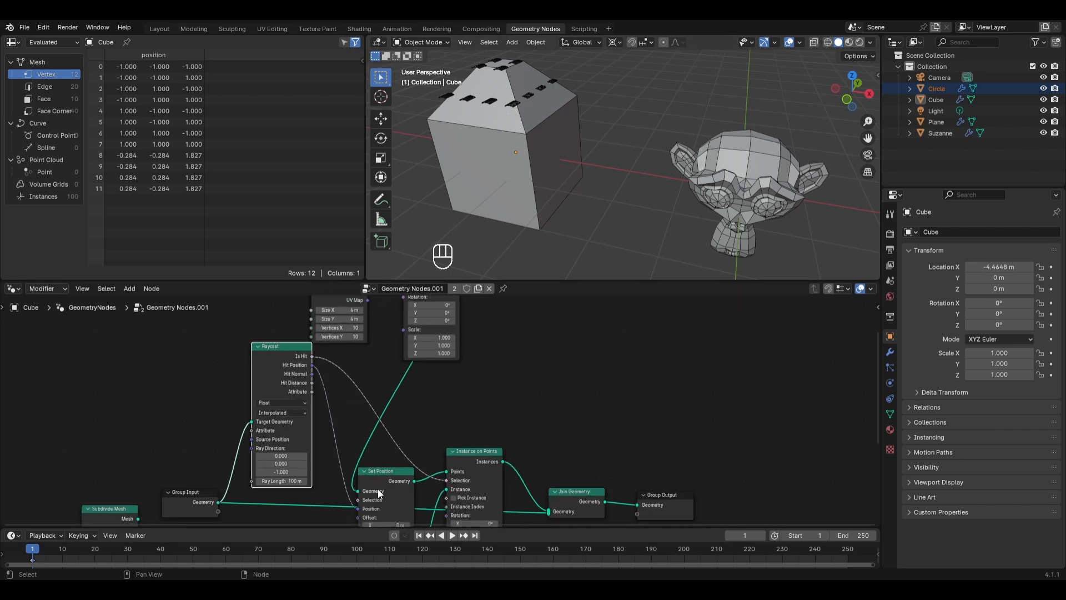
scroll(355, 455, "up", 1)
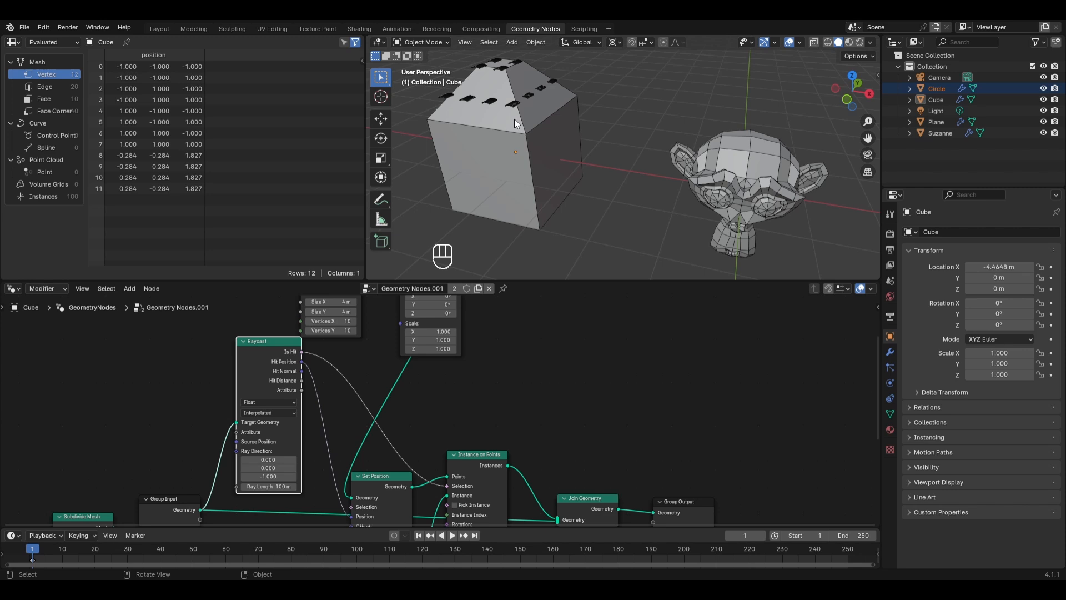
scroll(458, 382, "down", 3)
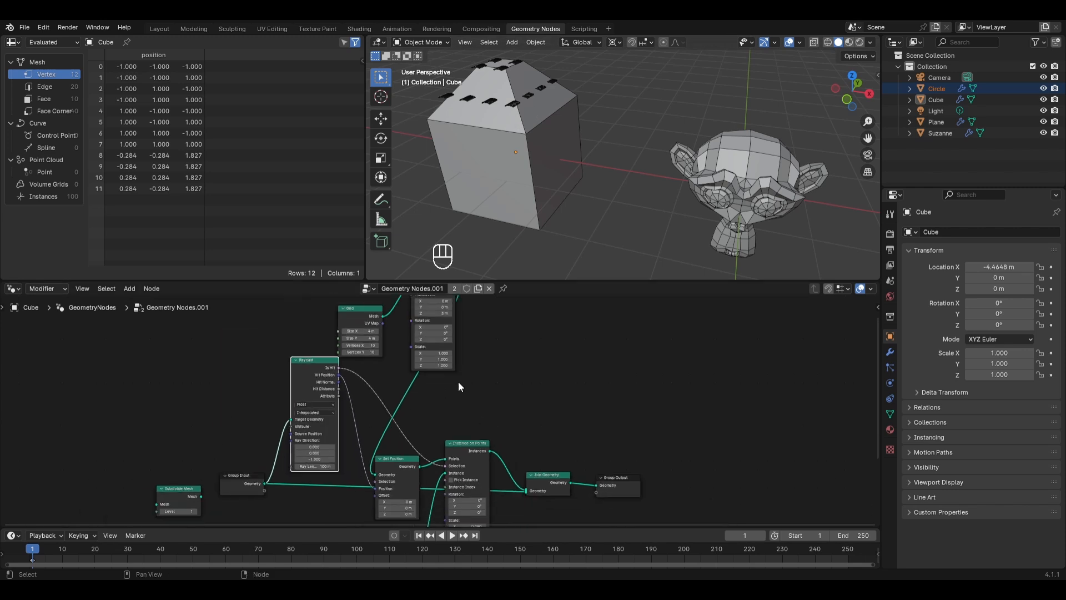
middle_click_drag(447, 472, 451, 521)
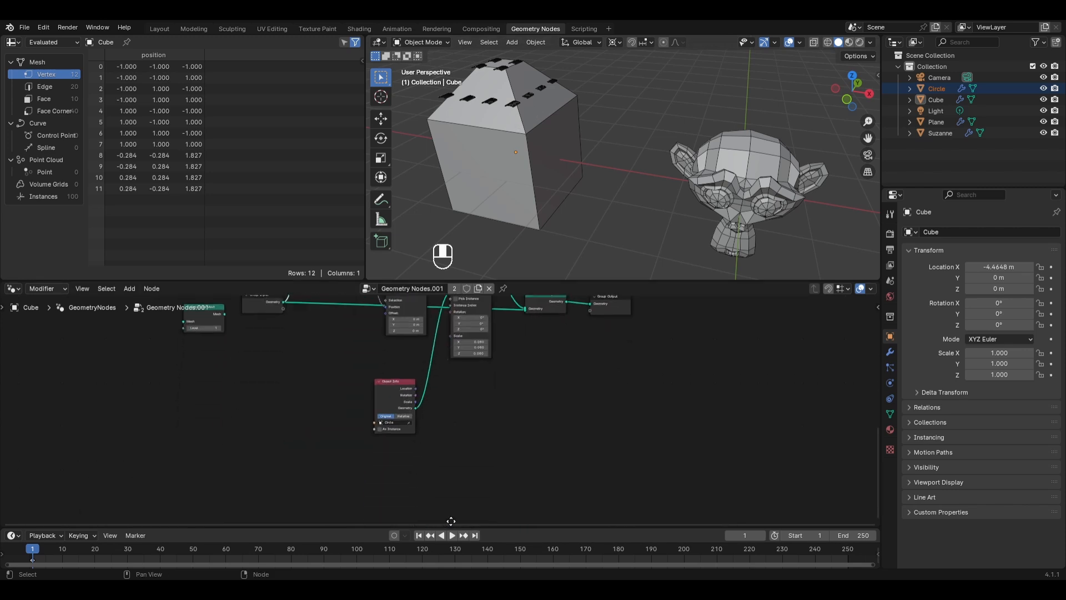
scroll(407, 421, "up", 2)
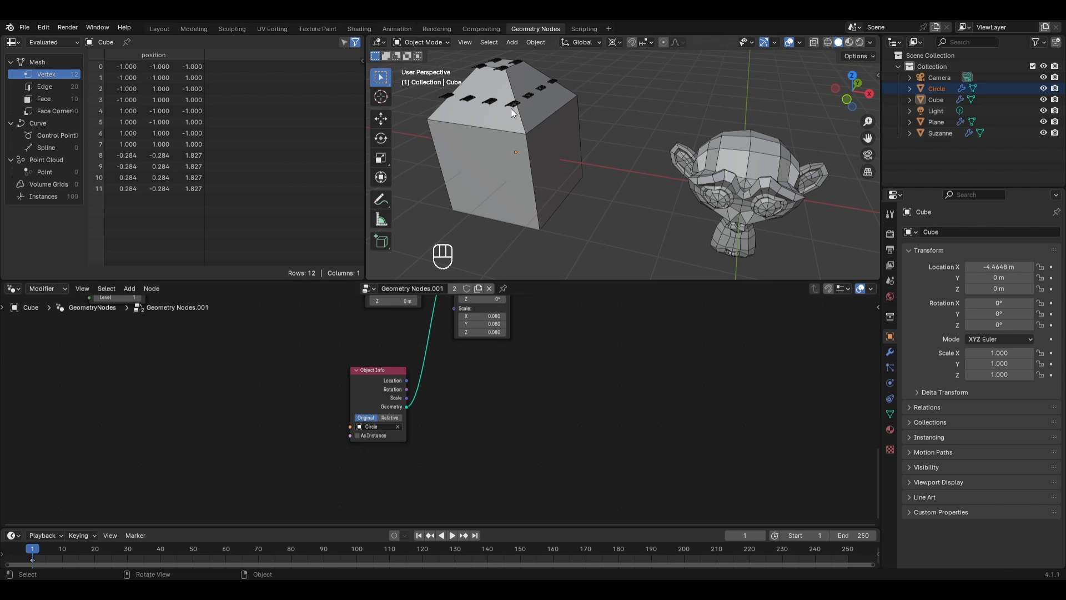
middle_click_drag(601, 322, 507, 518)
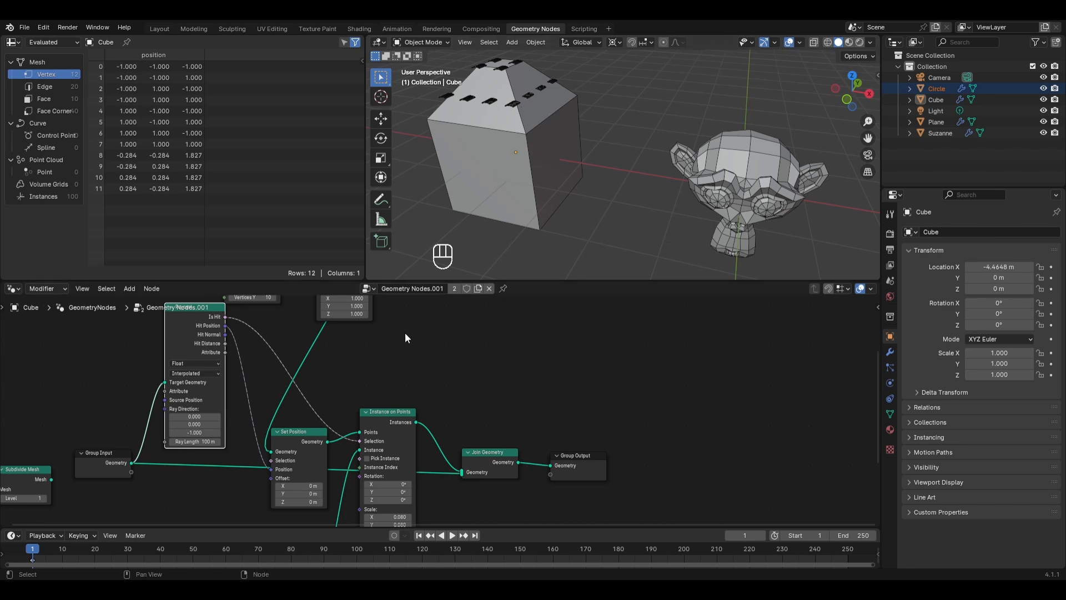
middle_click_drag(405, 332, 452, 444)
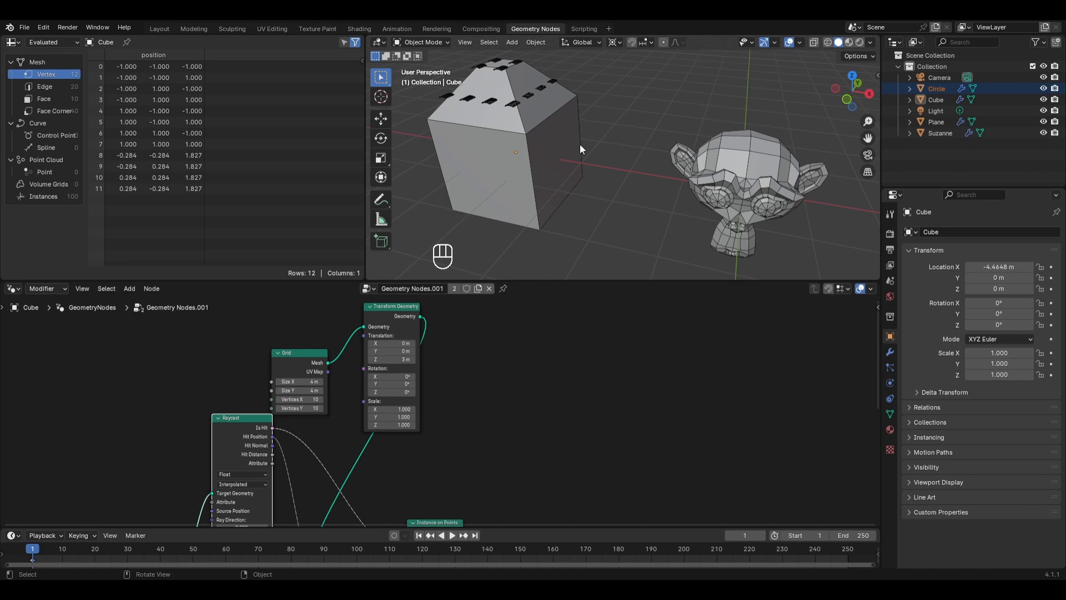
middle_click_drag(579, 144, 595, 163)
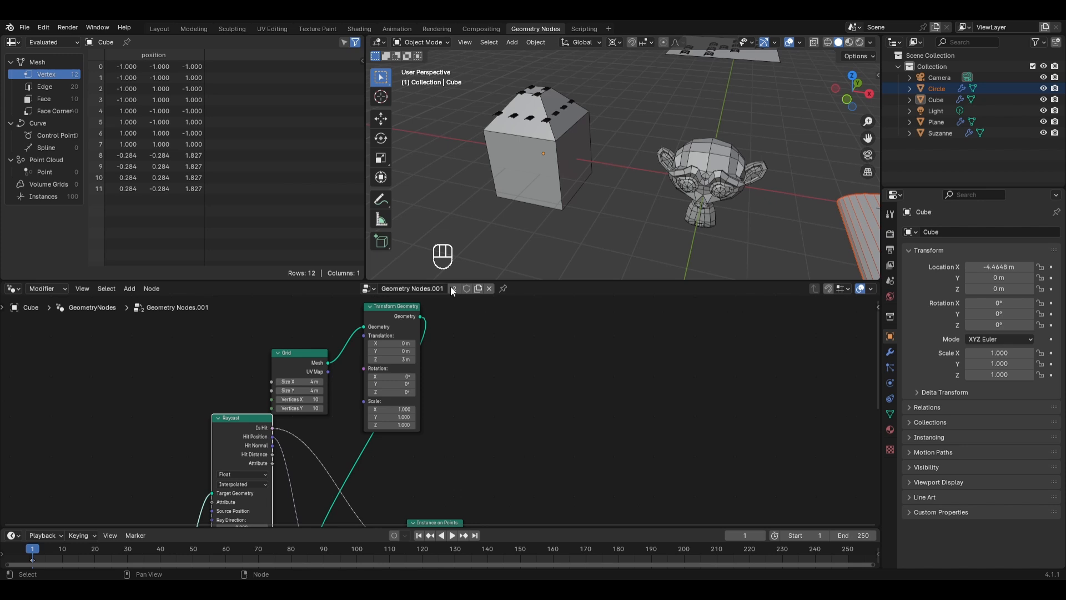
middle_click_drag(429, 451, 446, 330)
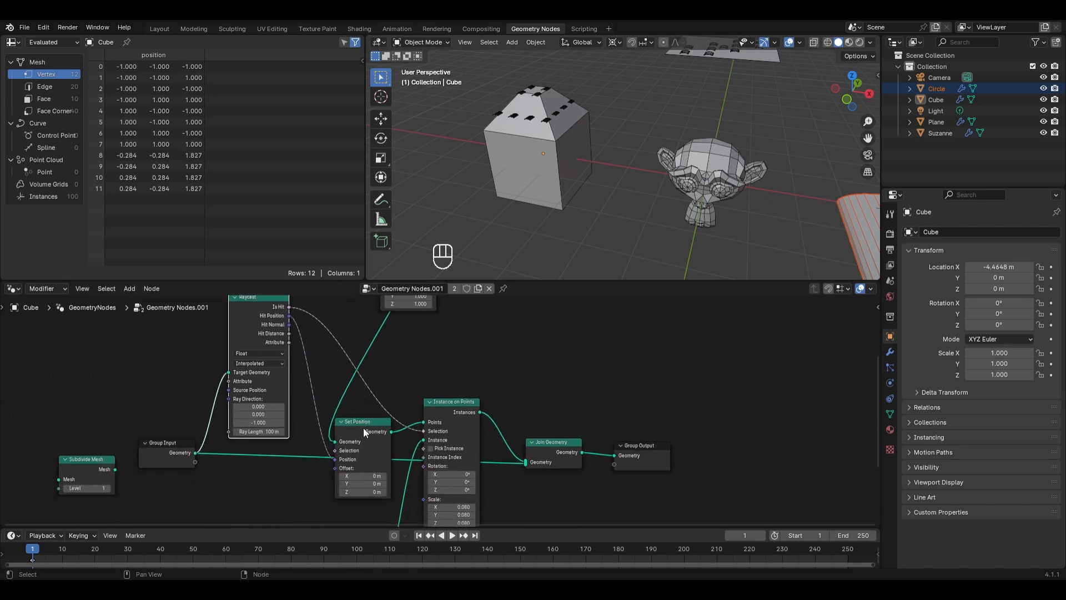
scroll(374, 411, "down", 2)
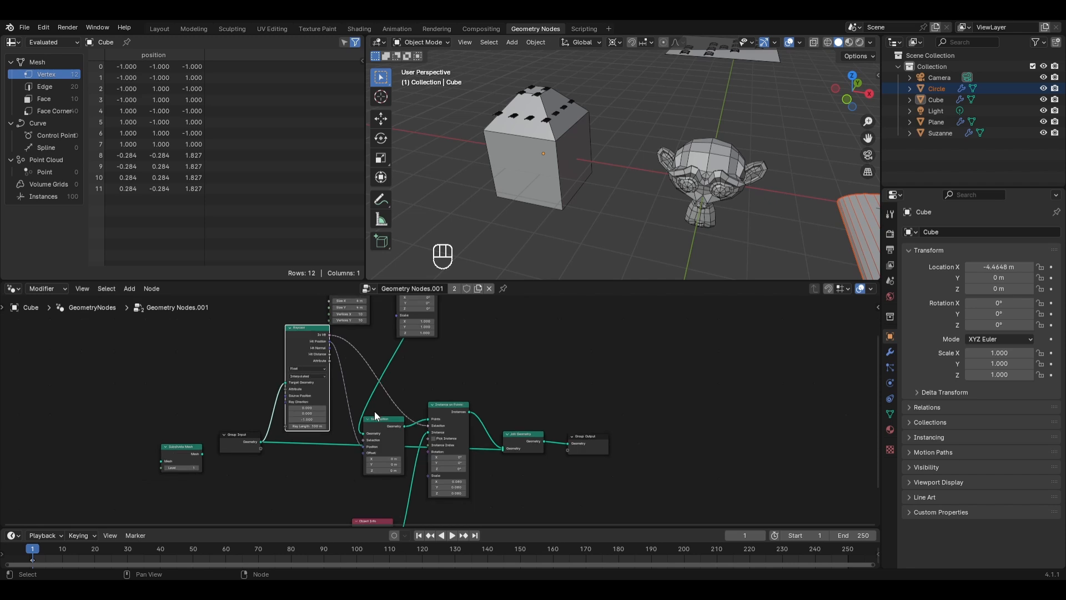
- Set the Grid node's Vertices X and Vertices Y to 12
scroll(471, 327, "up", 3)
middle_click_drag(351, 323, 373, 449)
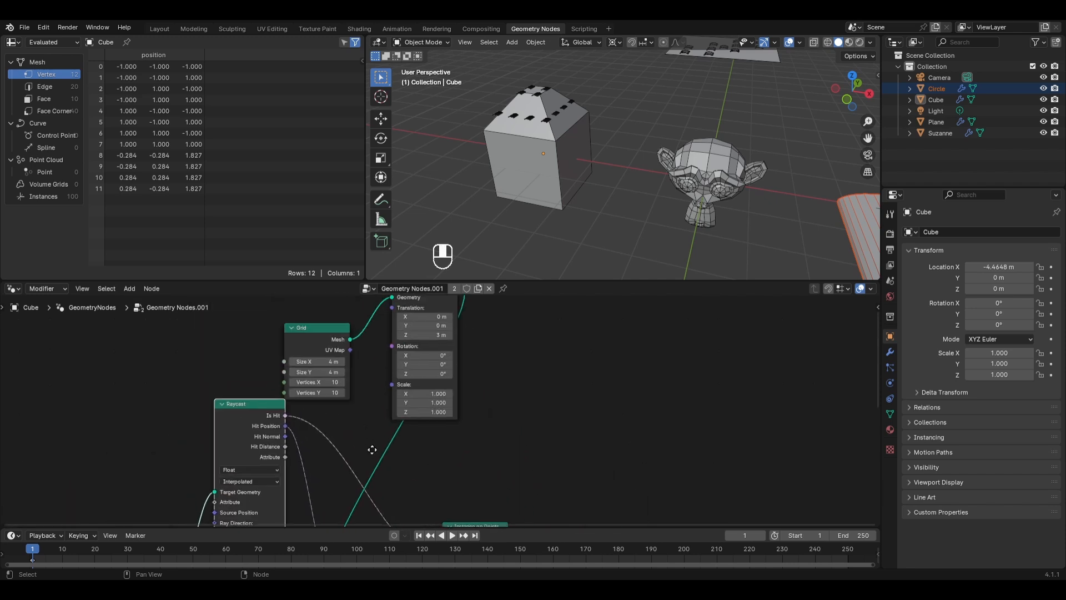
left_click(315, 383)
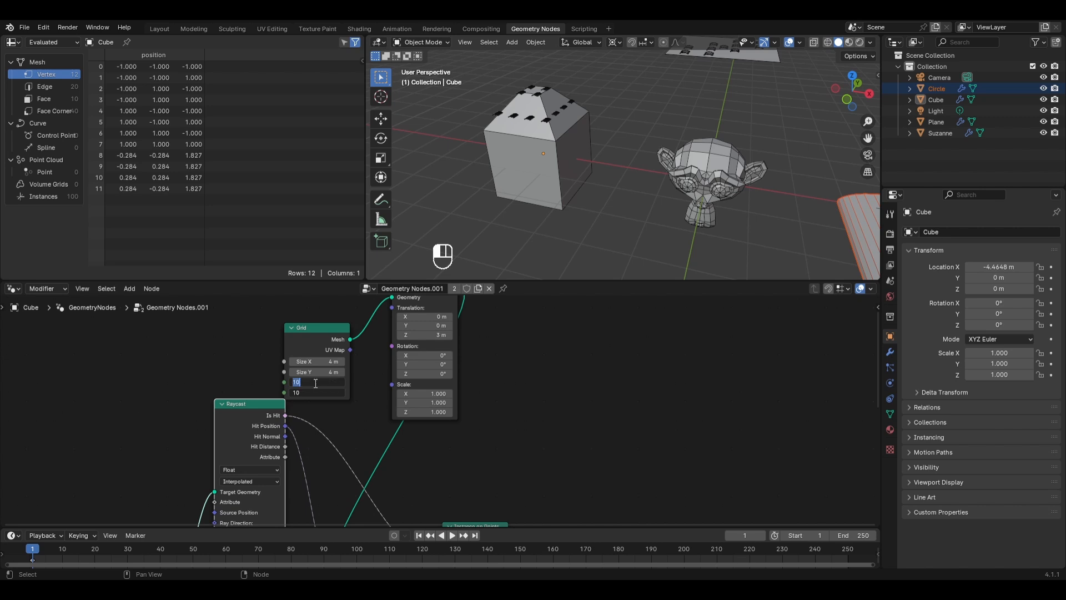
type("12")
key("Tab")
type("12")
key("Return")
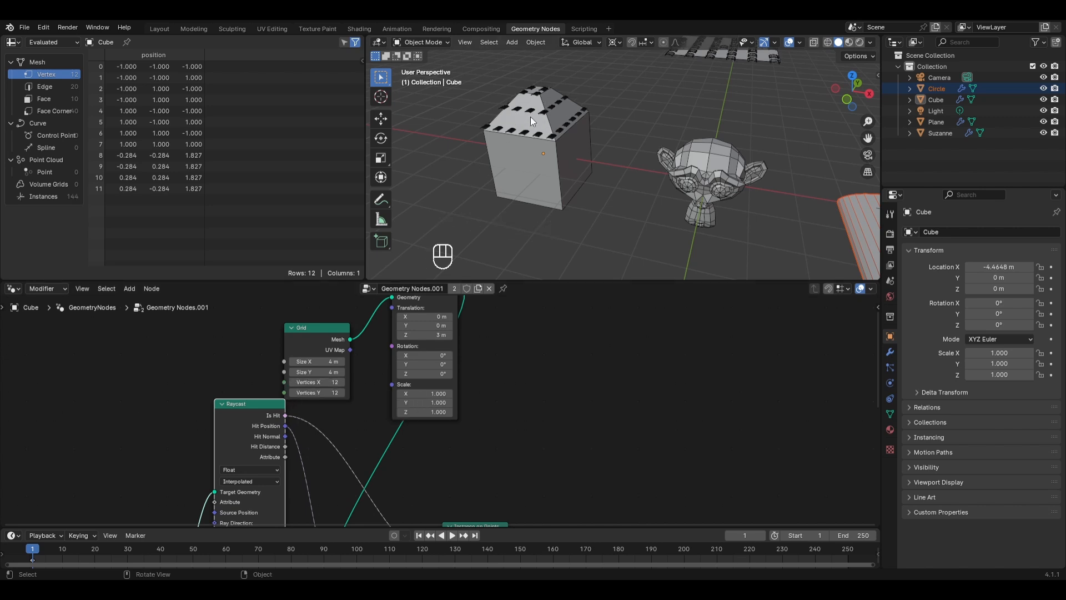
- Move the Object Info node for the Circle object up close to the Set Position node
middle_click_drag(530, 117, 523, 112)
scroll(524, 112, "up", 2)
mouse_move(521, 456)
middle_mouse_down()
mouse_move(511, 411)
mouse_move(539, 407)
mouse_move(542, 455)
middle_mouse_up()
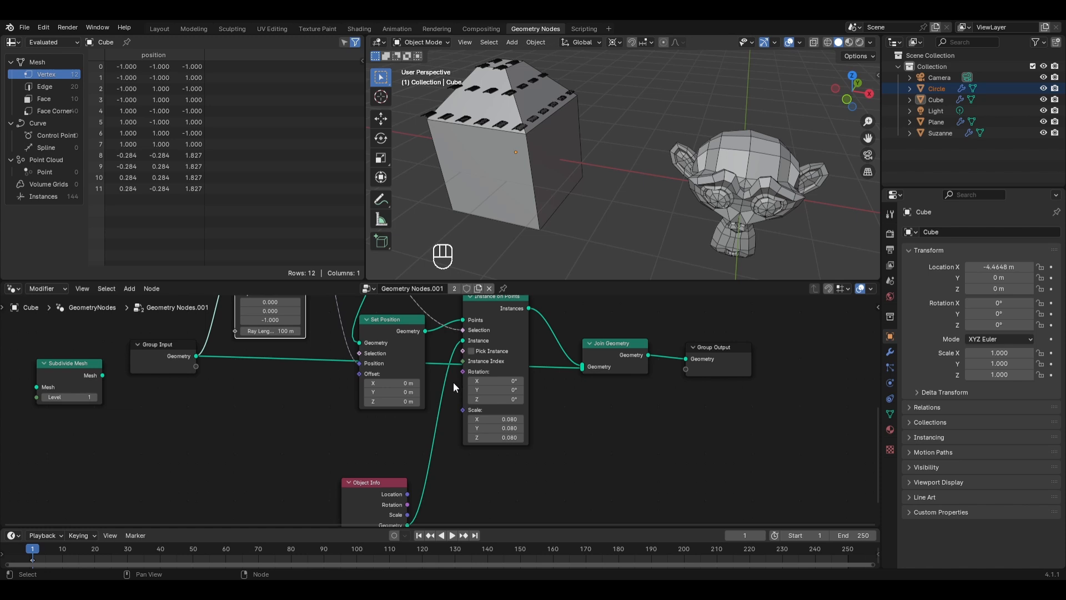
left_click_drag(379, 514, 314, 439)
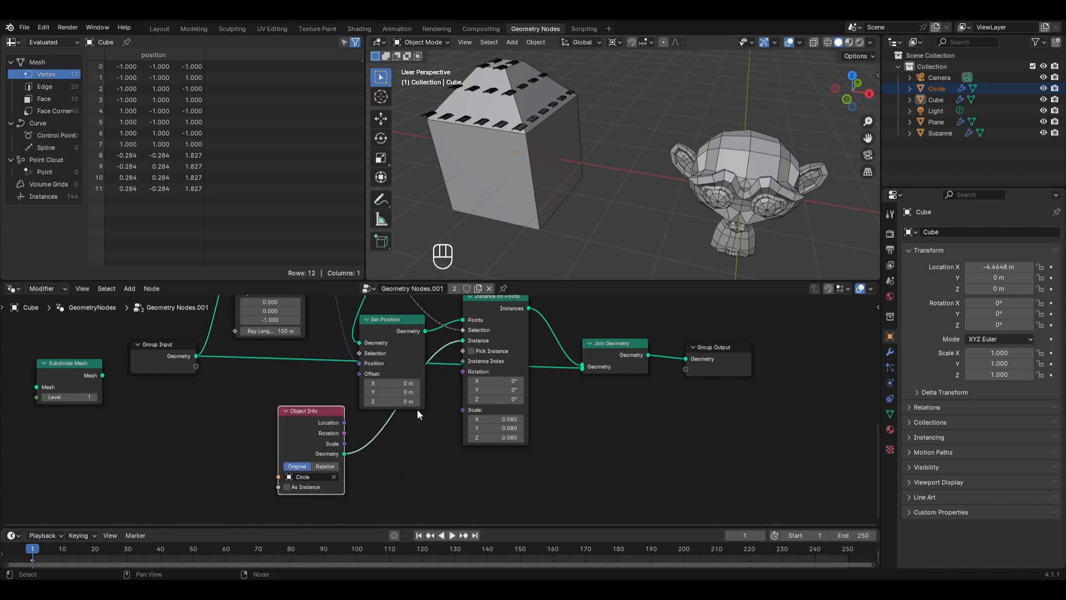
- Add an Align Euler to Vector node and connect its Rotation output to the Rotation input of Instance on Points
key("shift+a")
mouse_move(371, 517)
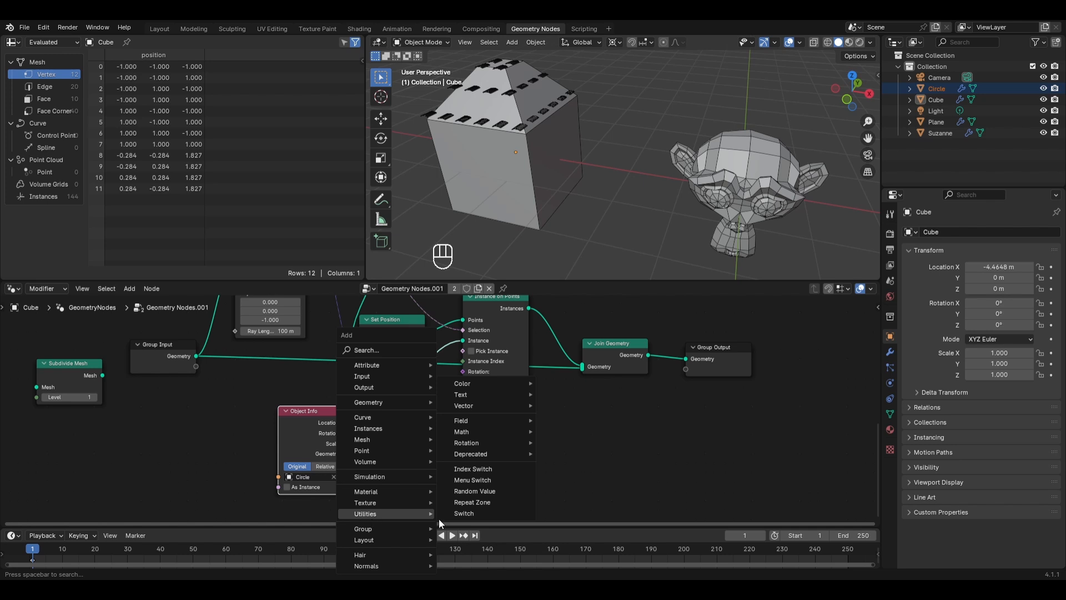
mouse_move(472, 441)
left_click(582, 442)
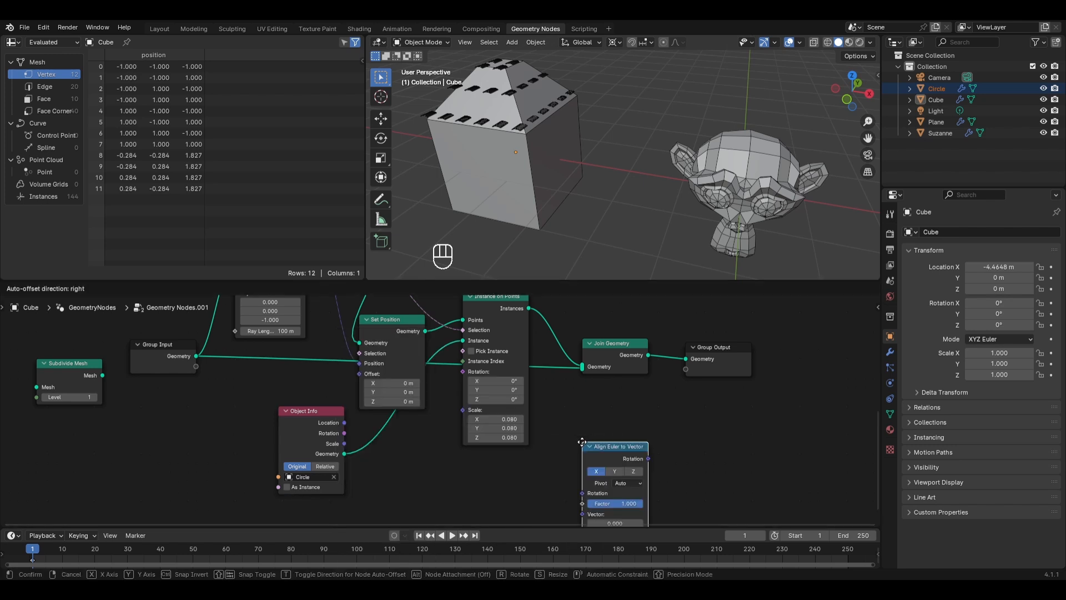
key("ctrl+z")
key("ctrl+z")
left_click(418, 446)
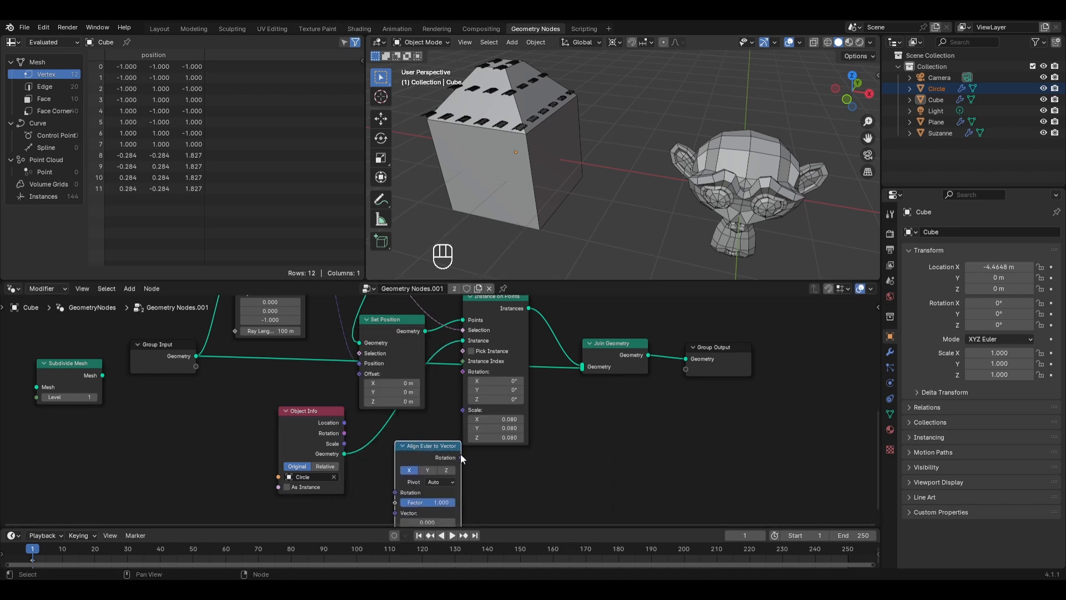
left_click_drag(461, 456, 461, 372)
scroll(482, 97, "up", 3)
middle_click_drag(482, 97, 551, 191, "shift")
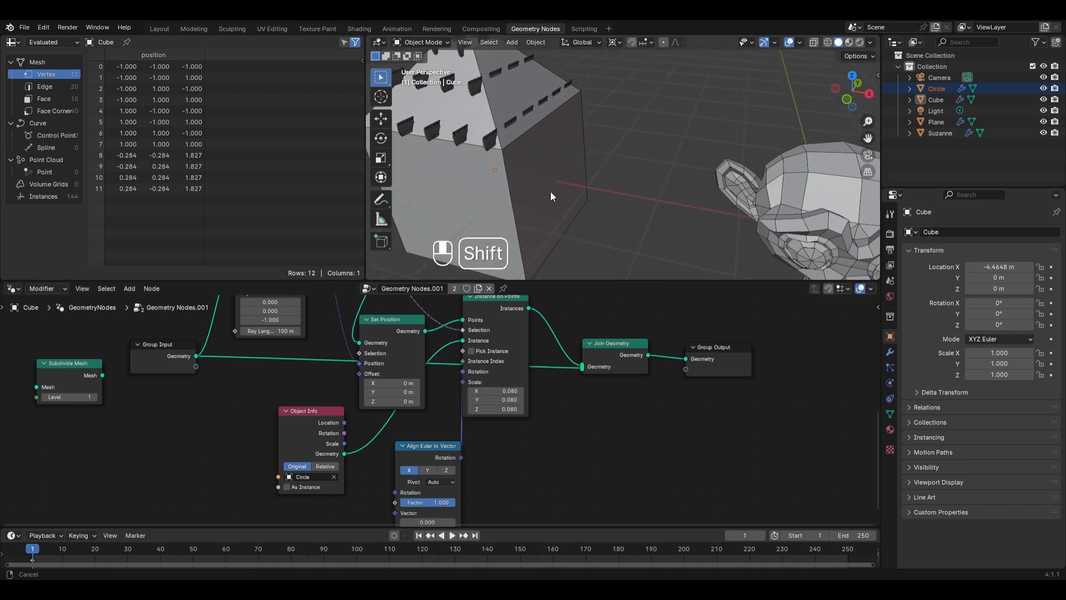
- Add a Normal node below Object Info and connect it to the Vector input of Align Euler to Vector
middle_click_drag(445, 400, 452, 283)
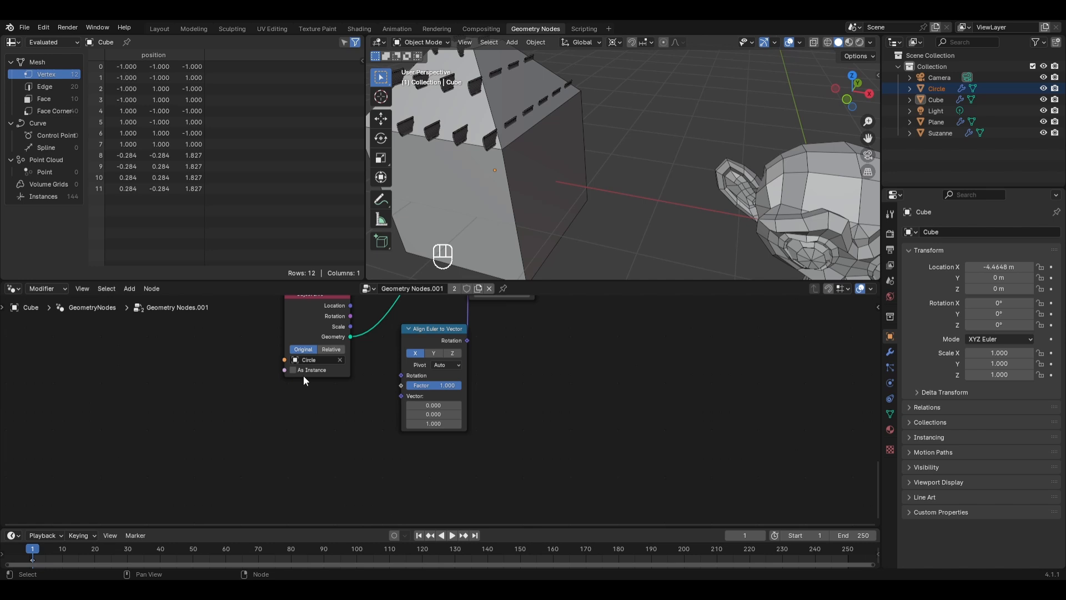
key("shift+a")
mouse_move(293, 265)
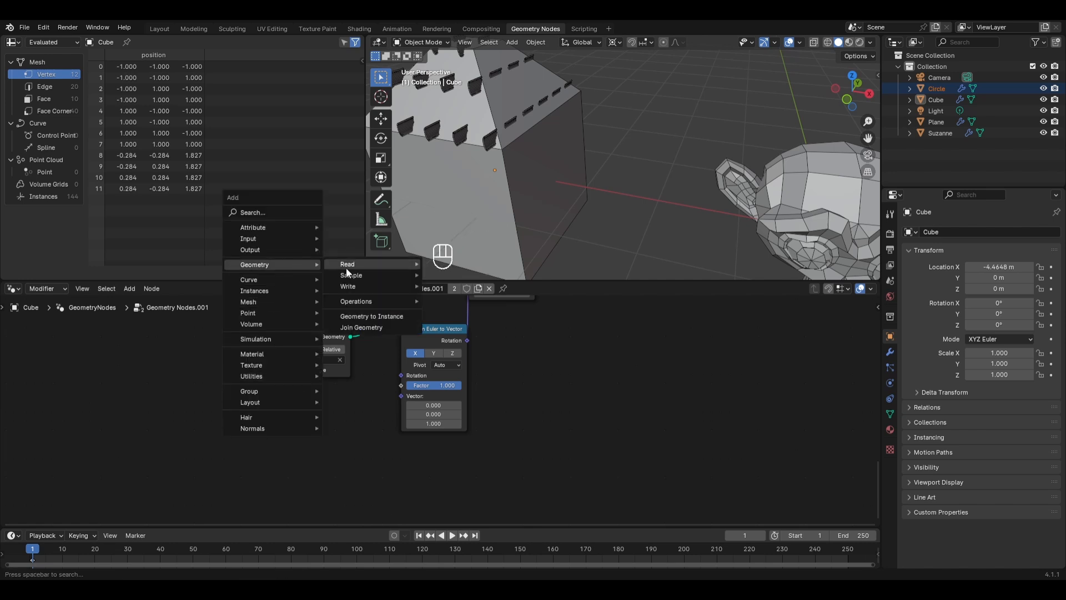
mouse_move(346, 266)
left_click(465, 293)
left_click(293, 398)
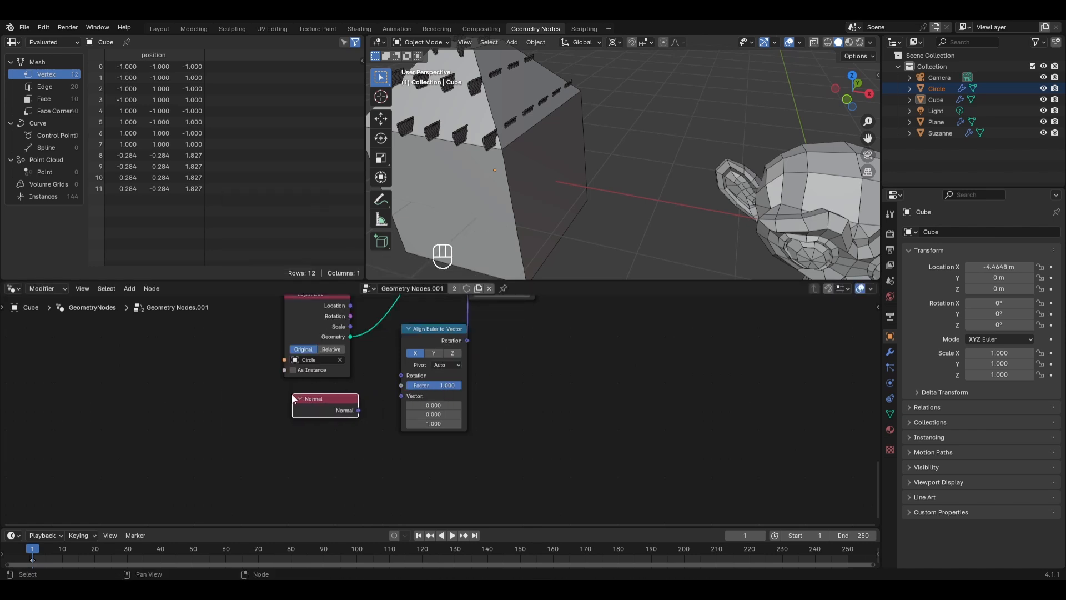
left_click_drag(356, 410, 400, 396)
- Set the Align Euler to Vector node's axis to Y and its Pivot to Z
left_click(586, 115)
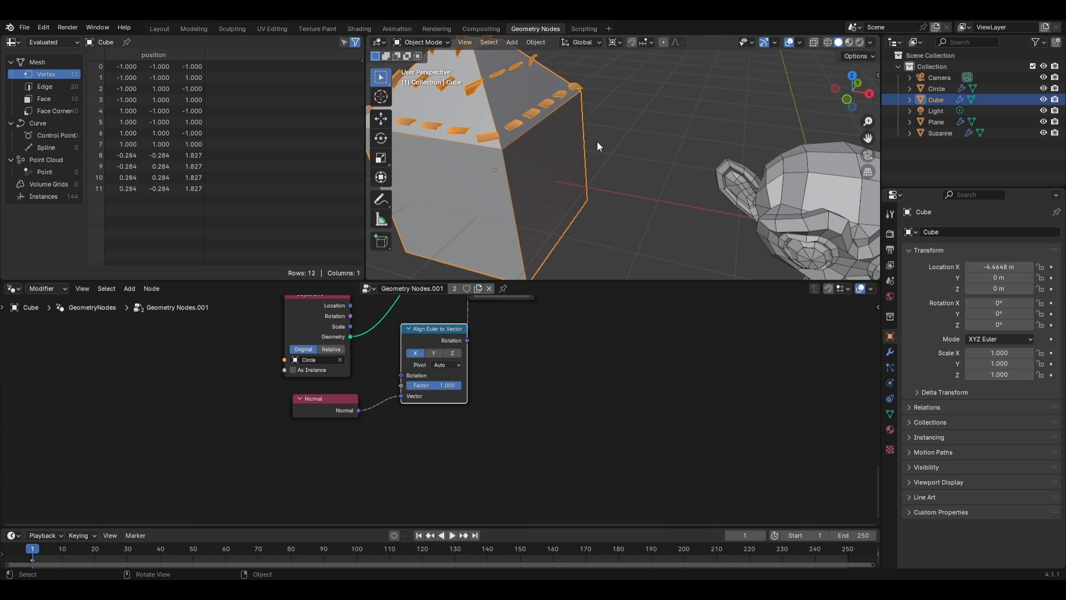
scroll(669, 89, "down", 5)
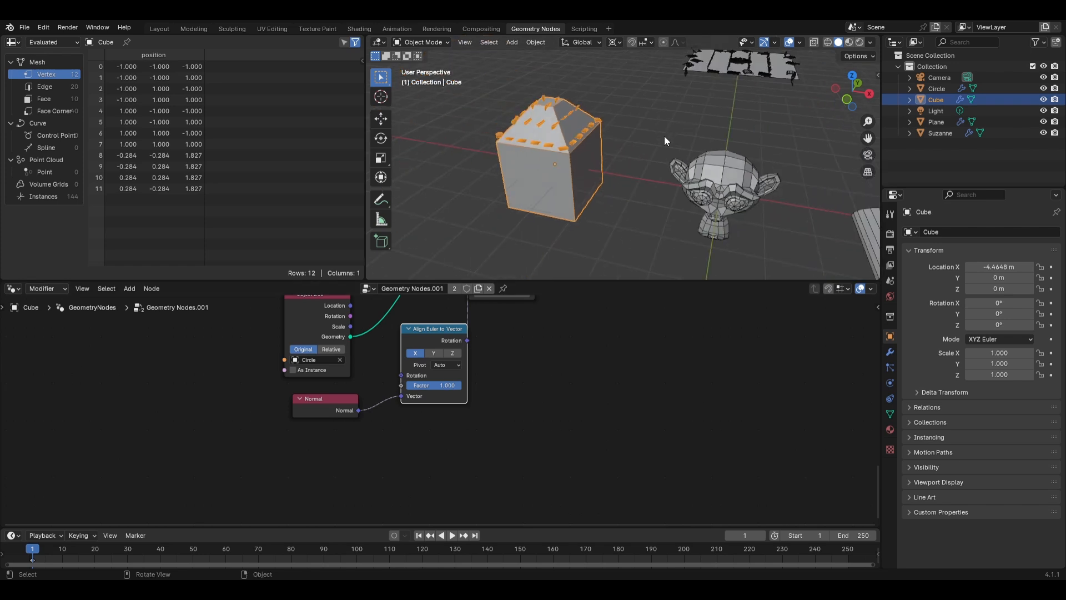
scroll(666, 151, "down", 4)
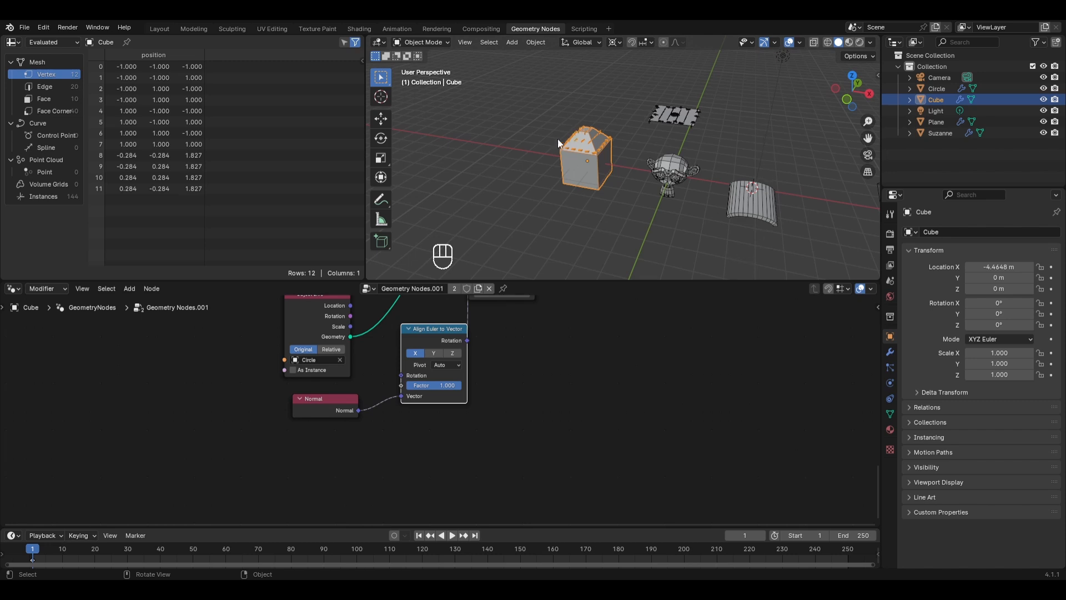
scroll(559, 144, "up", 5)
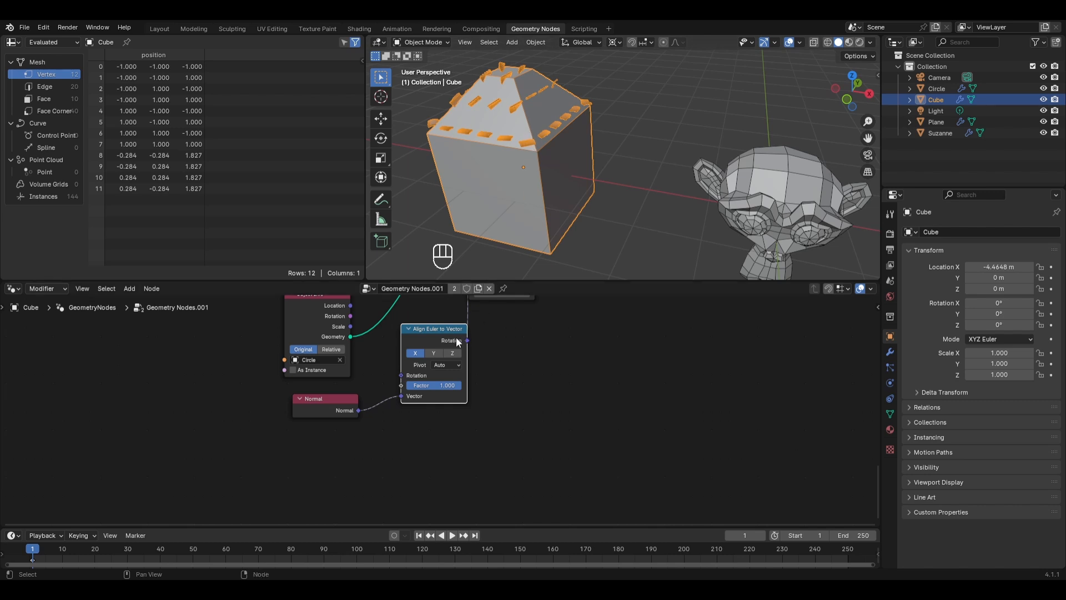
left_click(435, 354)
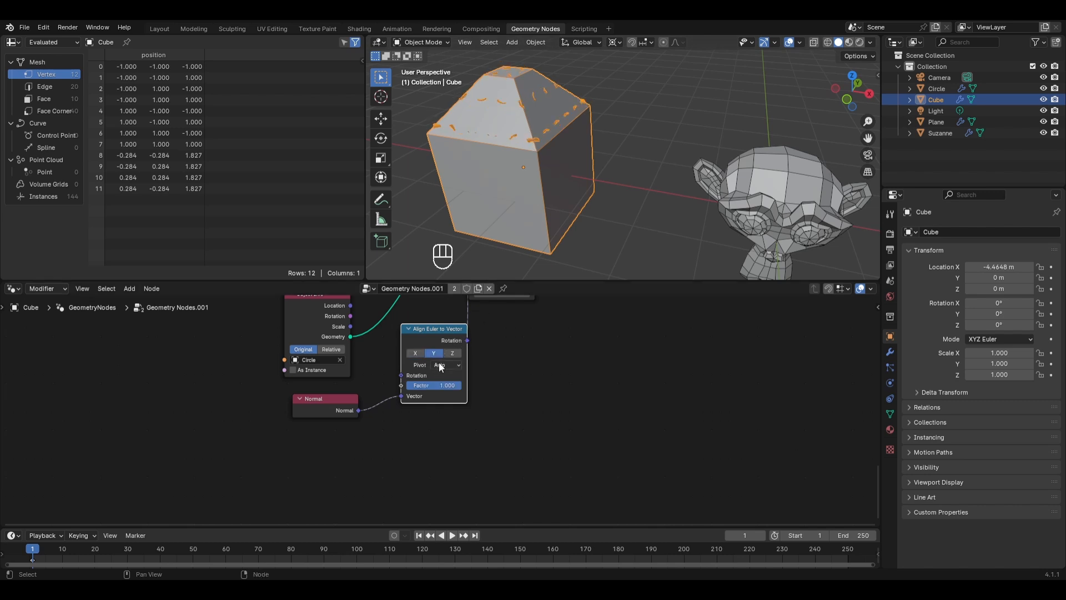
left_click(439, 364)
left_click(444, 407)
mouse_move(457, 393)
- Set the X, Y and Z scale of Instance on Points to 0.12
scroll(594, 373, "down", 4)
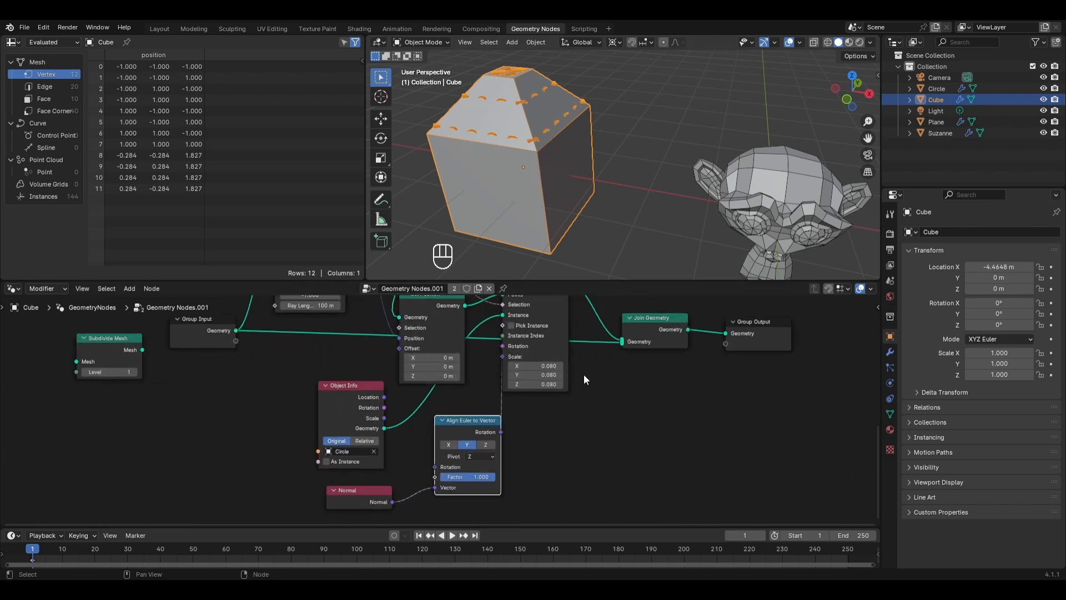
scroll(584, 375, "up", 2)
left_click(521, 412)
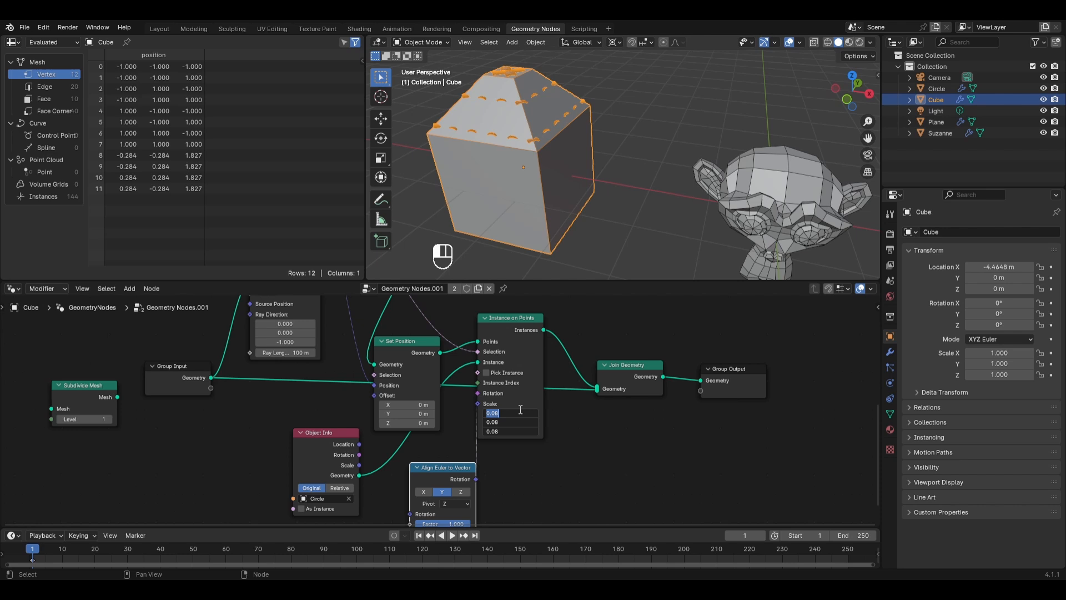
type("0.12")
key("Return")
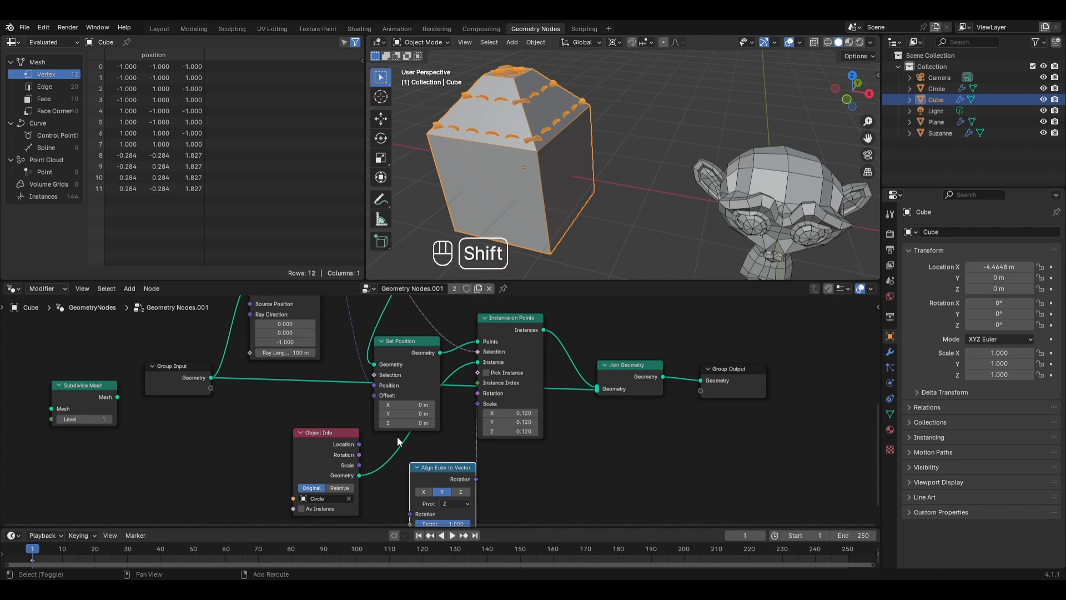
- Insert a Transform Geometry node between Object Info and Instance on Points, and set its X rotation to about -58.9°
key("shift+a")
mouse_move(397, 434)
mouse_move(402, 405)
mouse_move(458, 440)
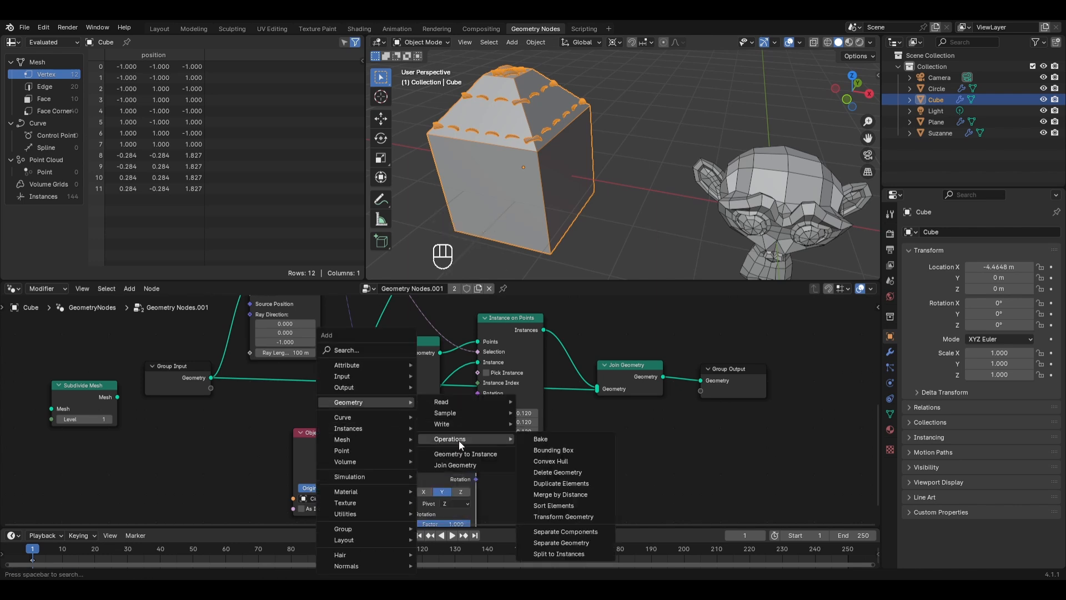
left_click(558, 516)
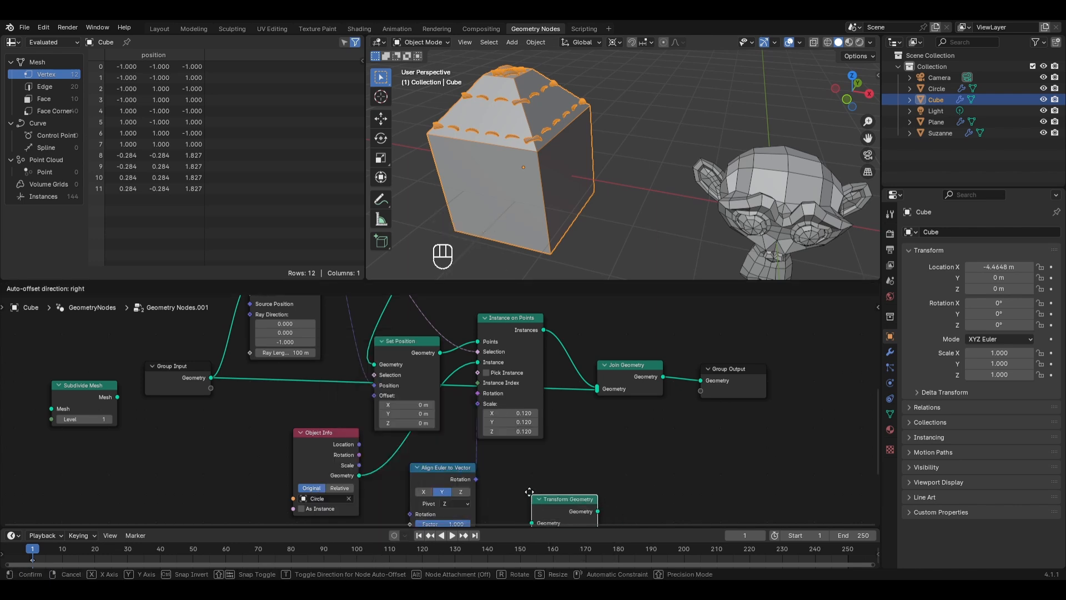
left_click(396, 410)
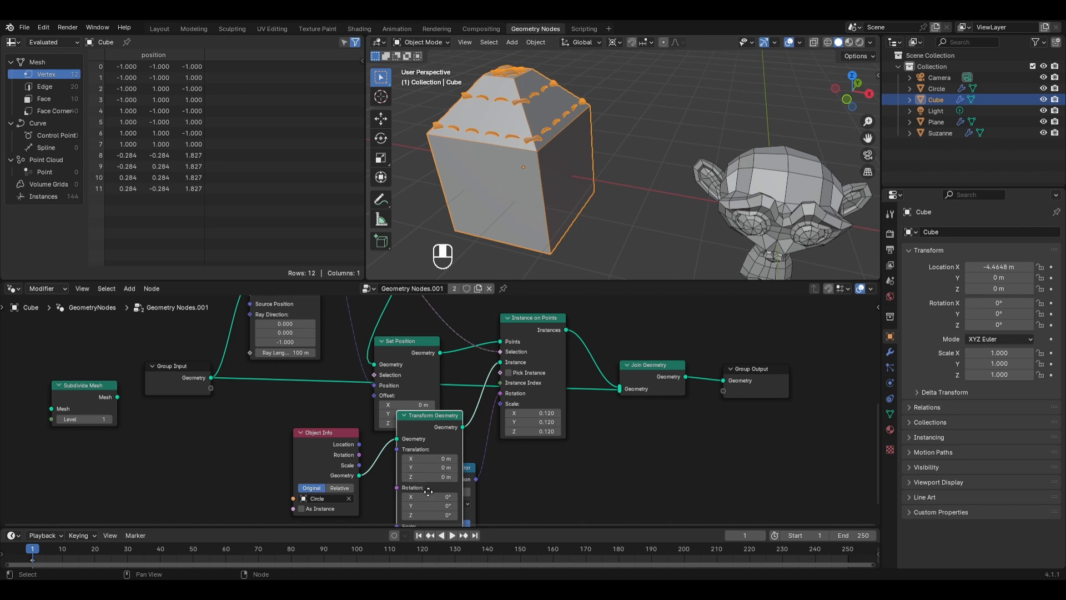
middle_click_drag(428, 492, 428, 377)
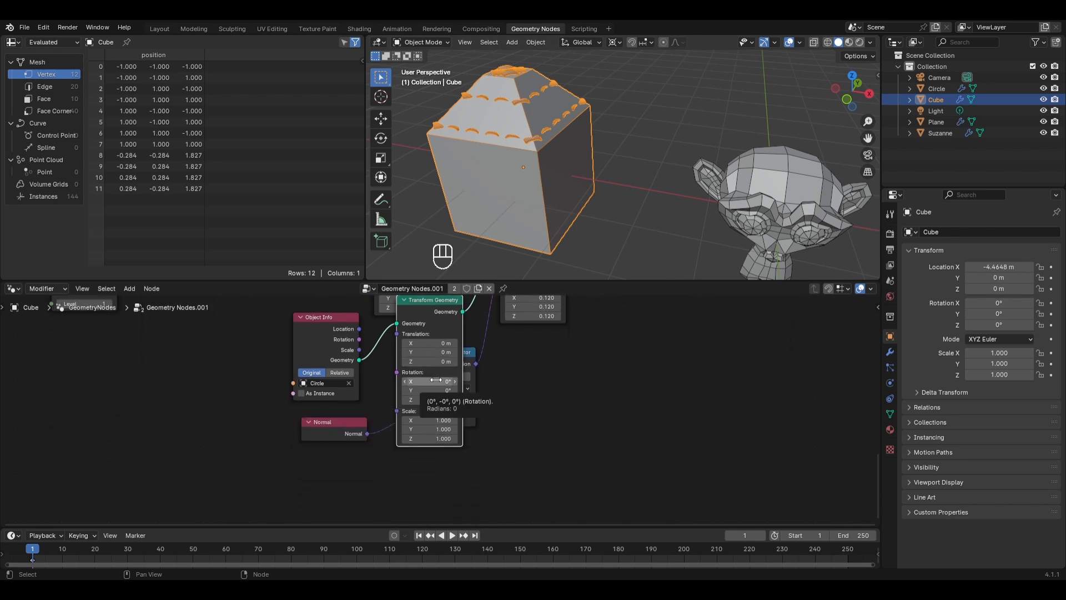
mouse_move(436, 380)
left_mouse_down()
mouse_move(483, 380)
mouse_move(416, 380)
left_mouse_up()
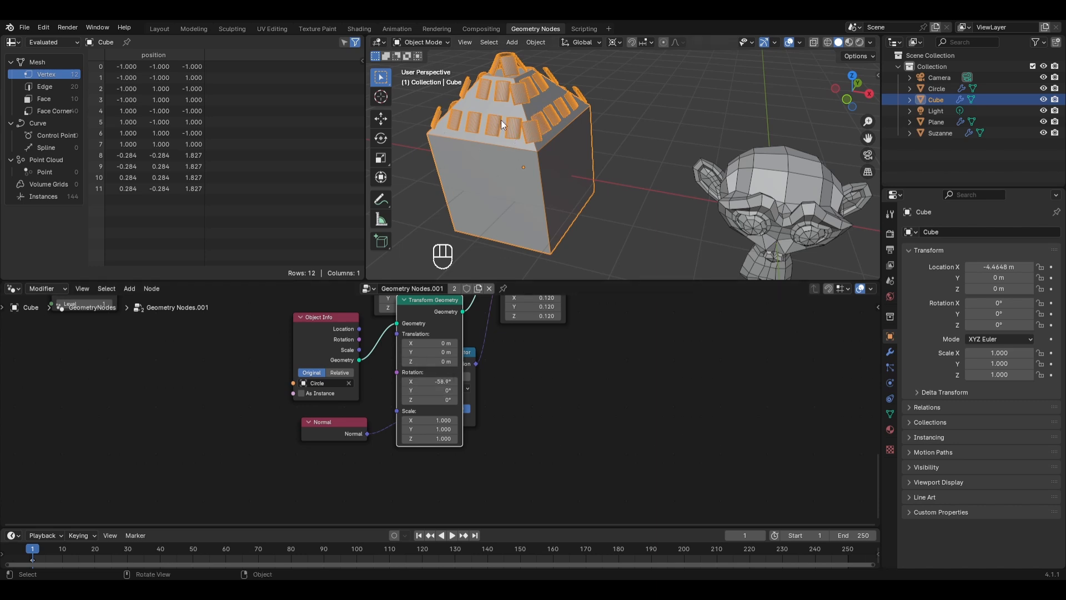
- Set the Grid node's Vertices X and Vertices Y to 35
middle_click_drag(334, 318, 356, 422)
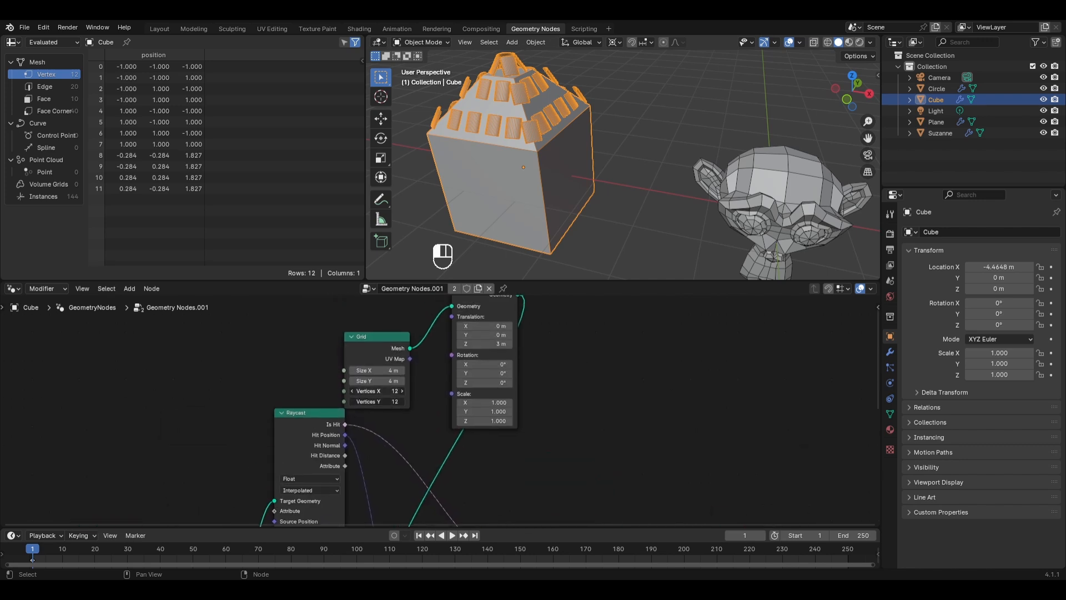
left_click(382, 391)
type("30")
key("Return")
left_click(382, 391)
type("35")
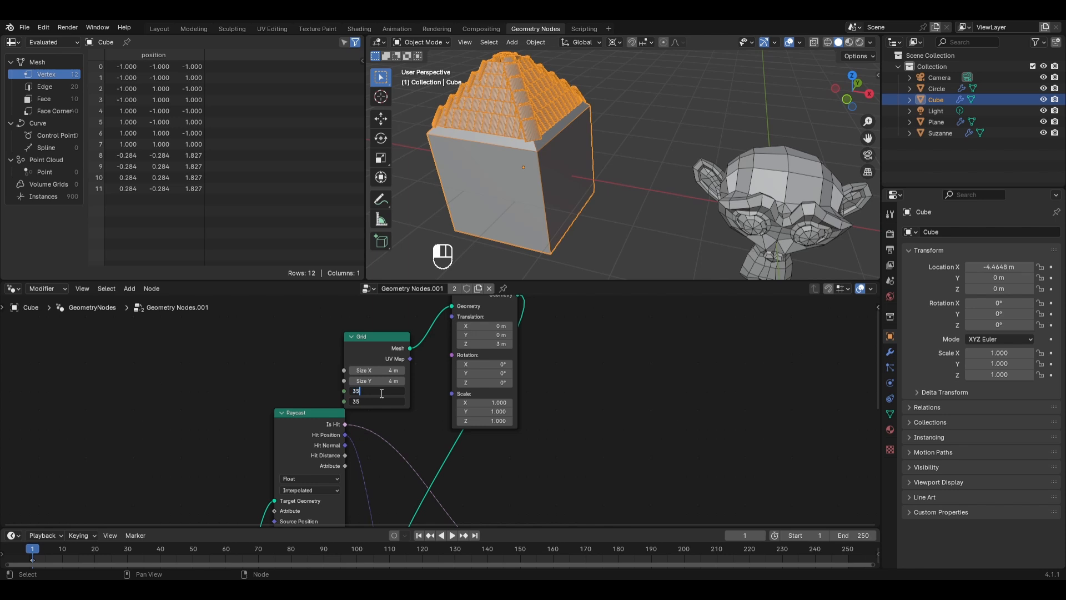
key("Return")
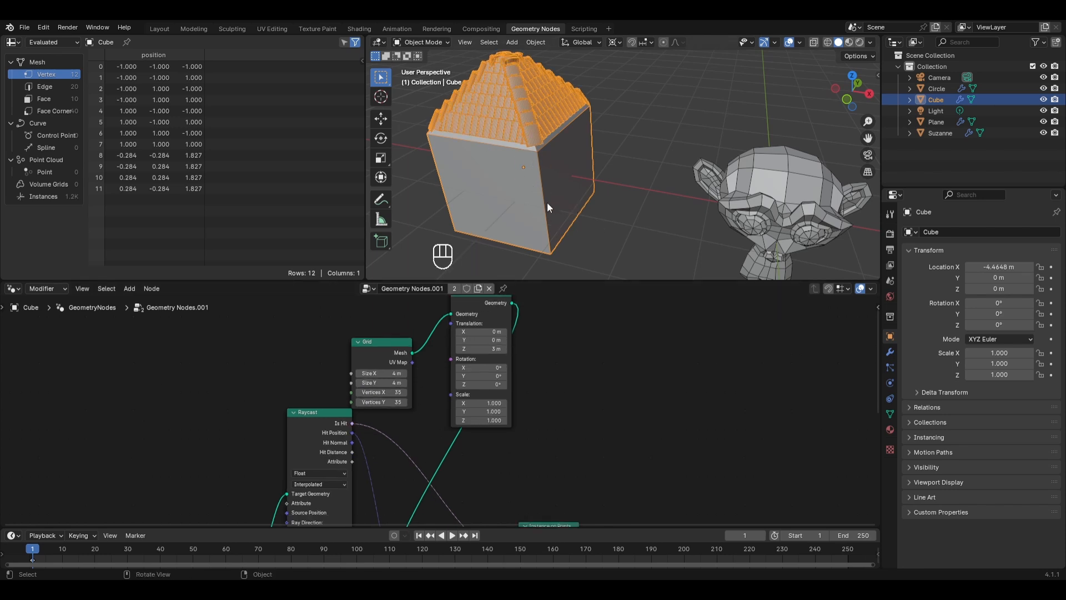
- Add a Cube mesh primitive node in the empty area below the node chain and preview it with a Viewer node
scroll(489, 451, "down", 6)
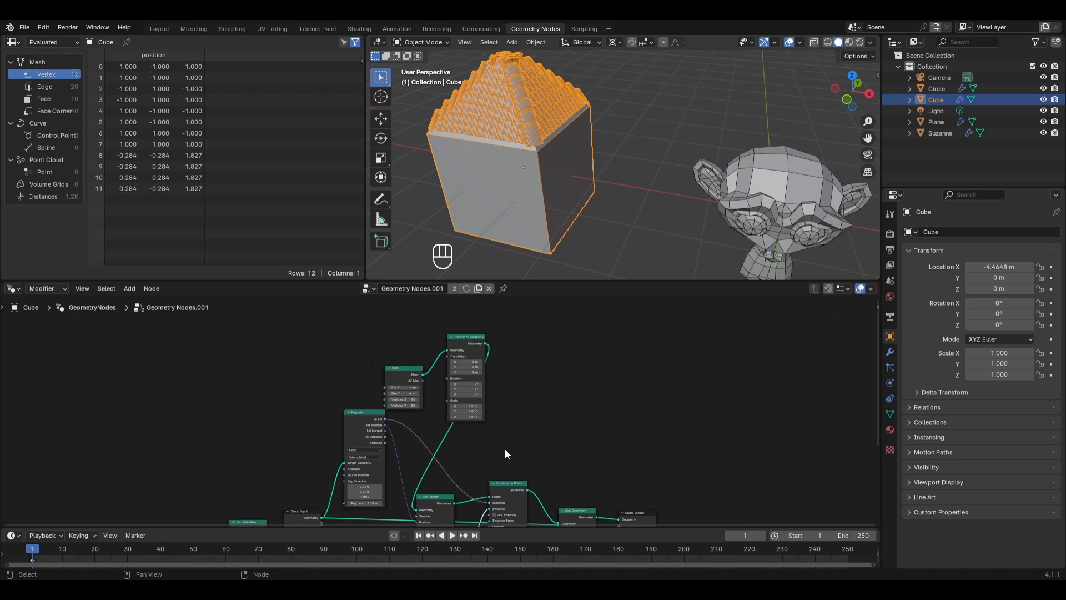
middle_click_drag(512, 455, 667, 484)
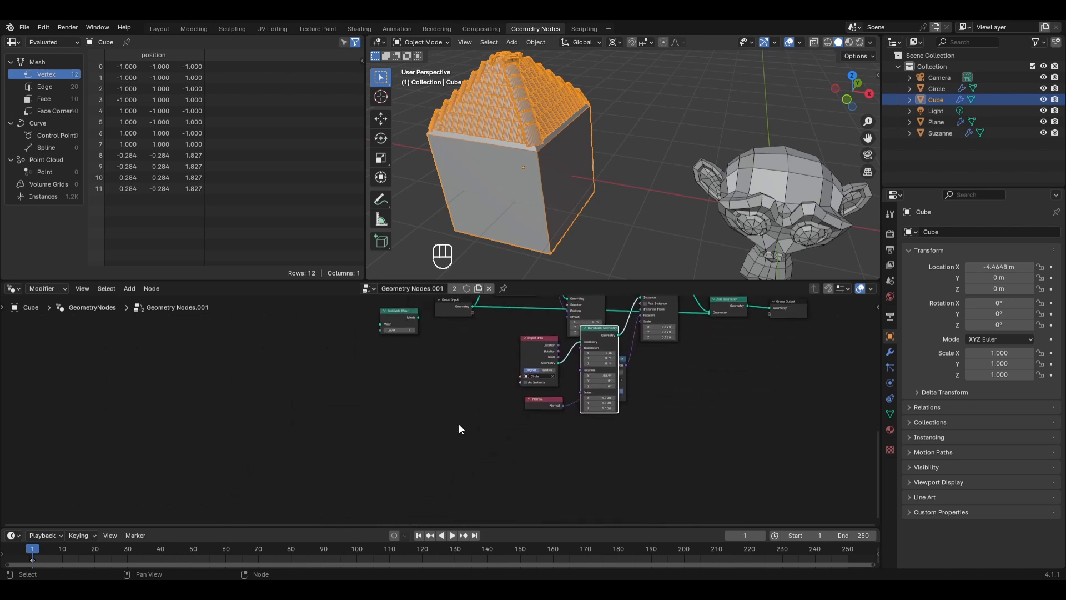
key("shift+a")
mouse_move(444, 437)
mouse_move(518, 487)
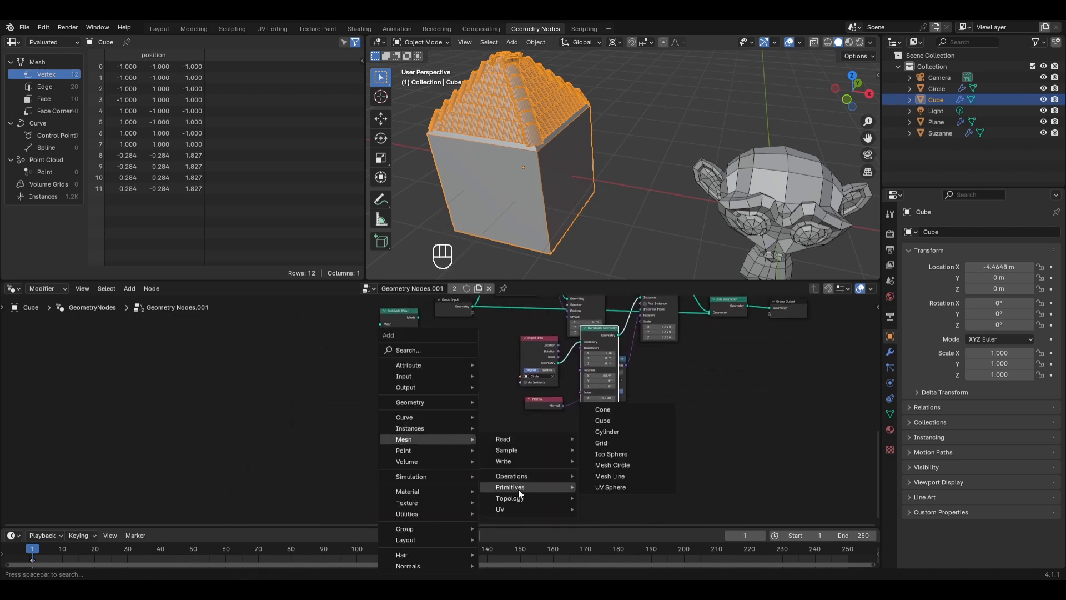
left_click(616, 420)
left_click(474, 434)
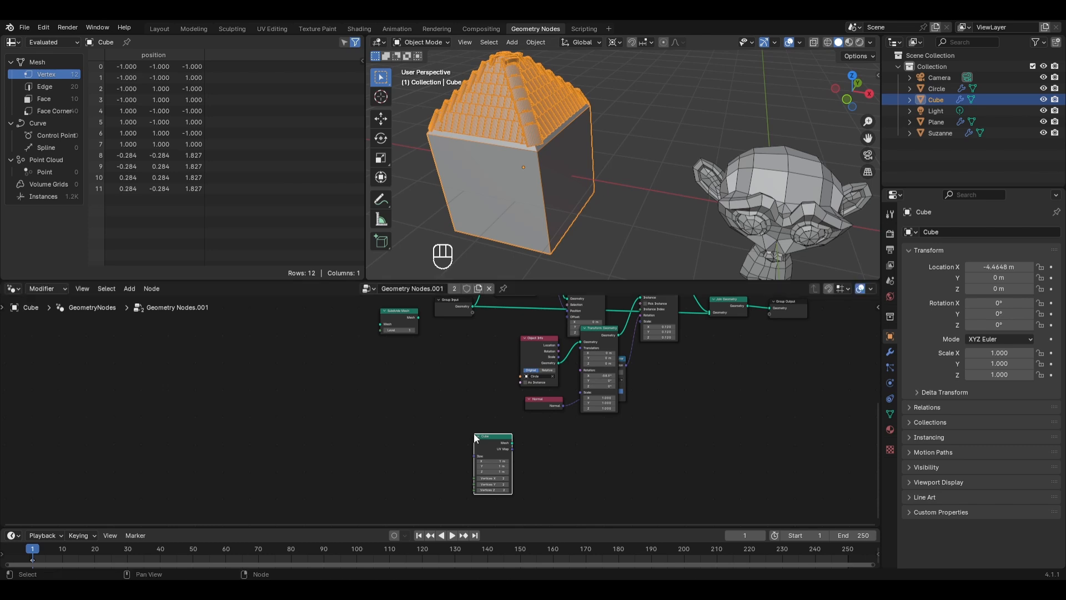
scroll(505, 442, "up", 2)
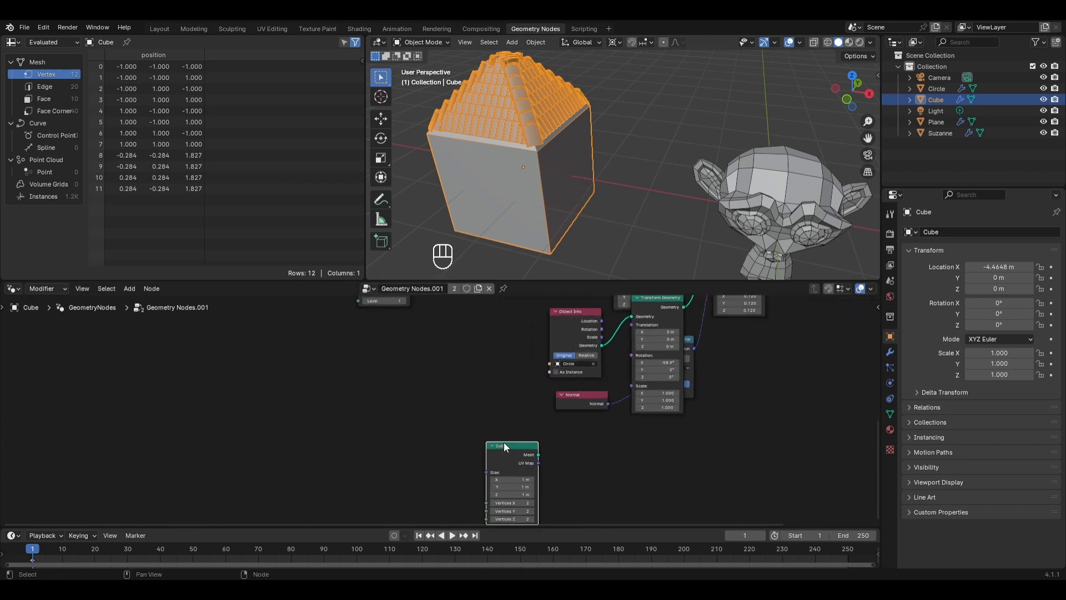
key("ctrl+shift")
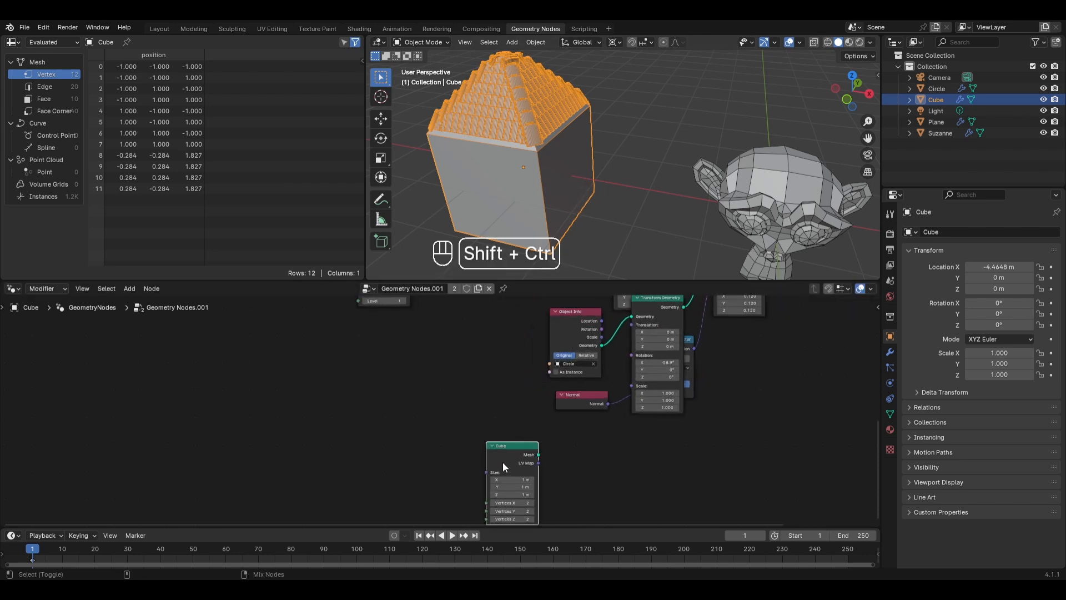
left_click(502, 462, "ctrl+shift")
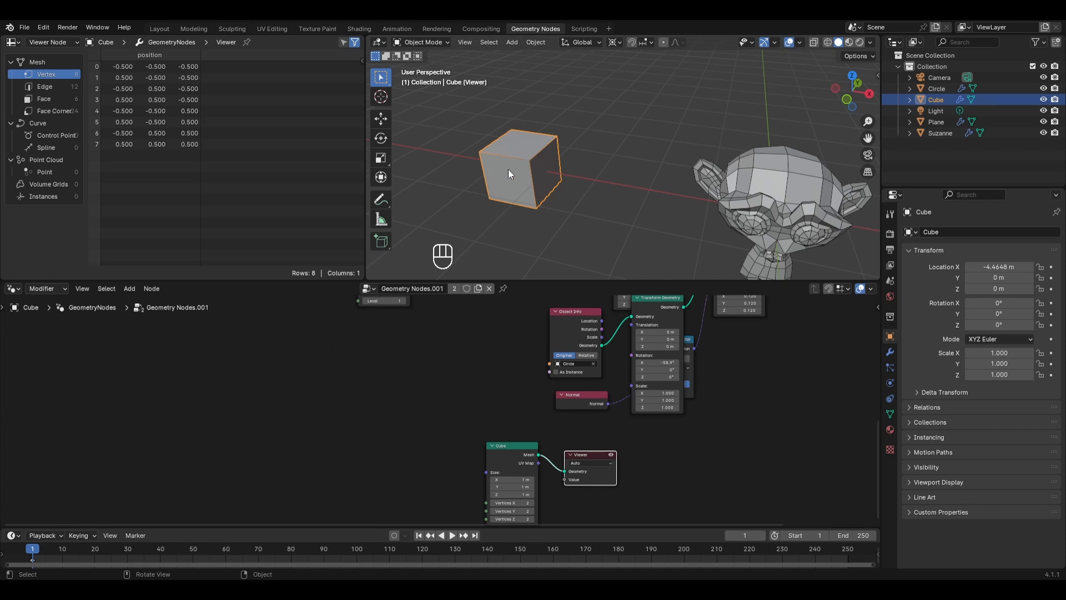
- Move the Cube node away from the Viewer, insert a Subdivide Mesh node between them, and set its Level to 2
left_click_drag(509, 462, 409, 444)
key("shift+a")
mouse_move(468, 429)
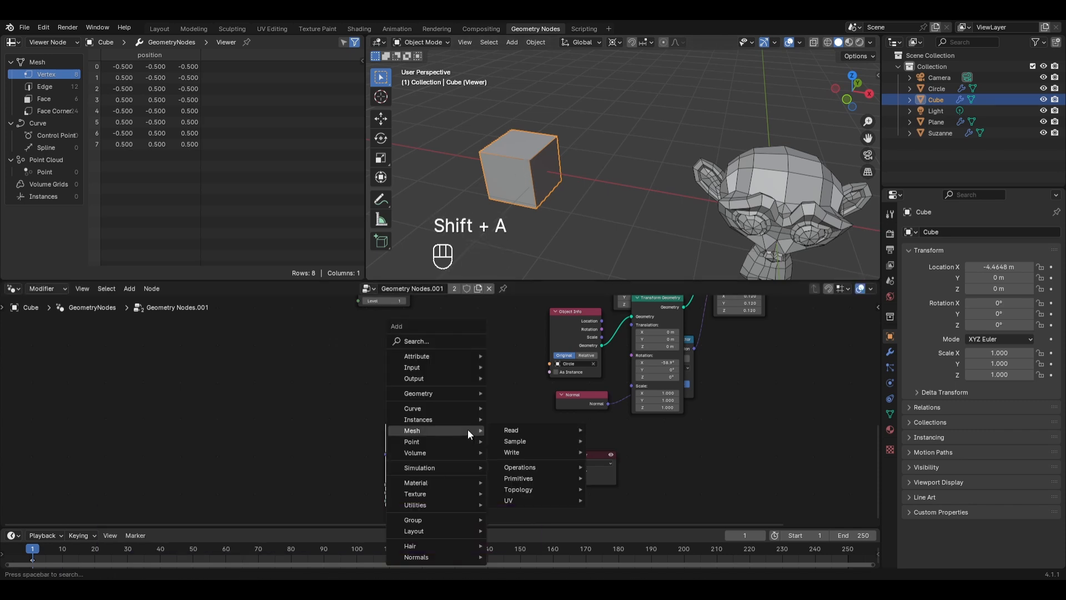
mouse_move(515, 467)
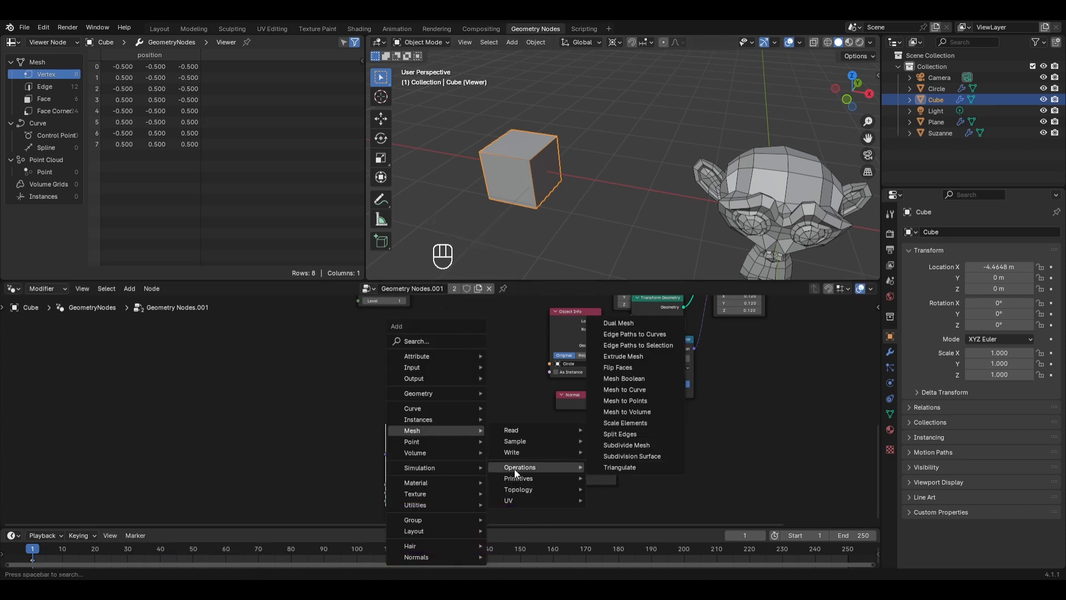
left_click(636, 445)
left_click(491, 441)
scroll(548, 477, "up", 3)
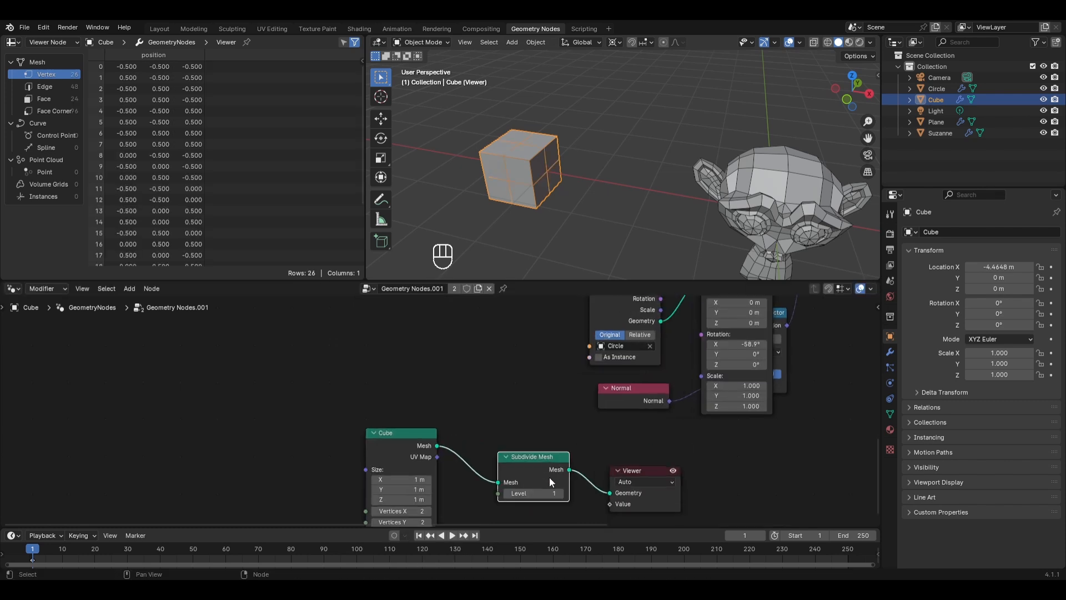
middle_click_drag(549, 484, 556, 438)
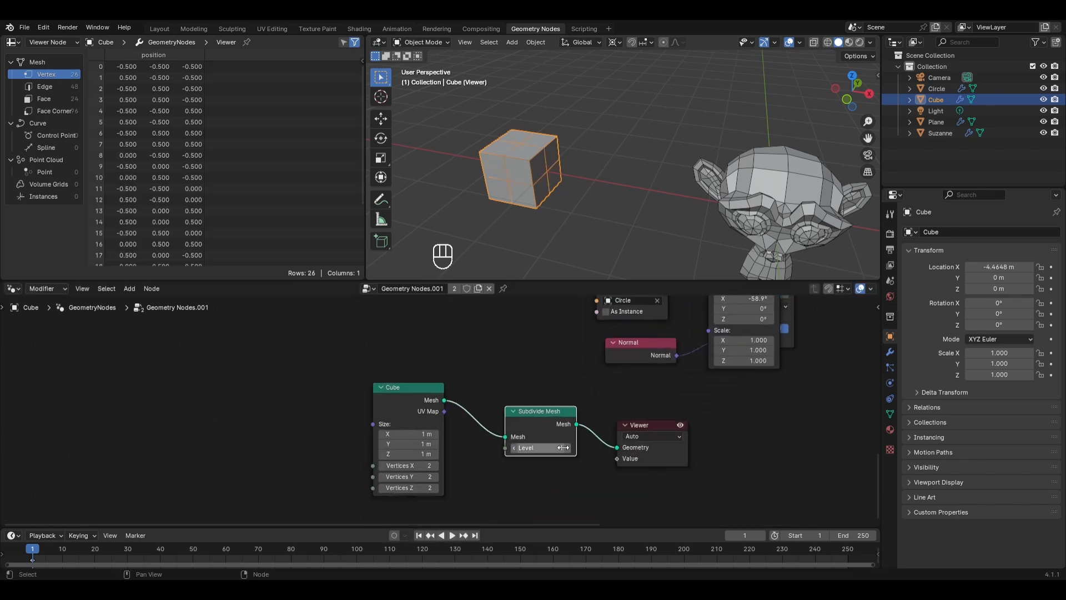
left_click(566, 449)
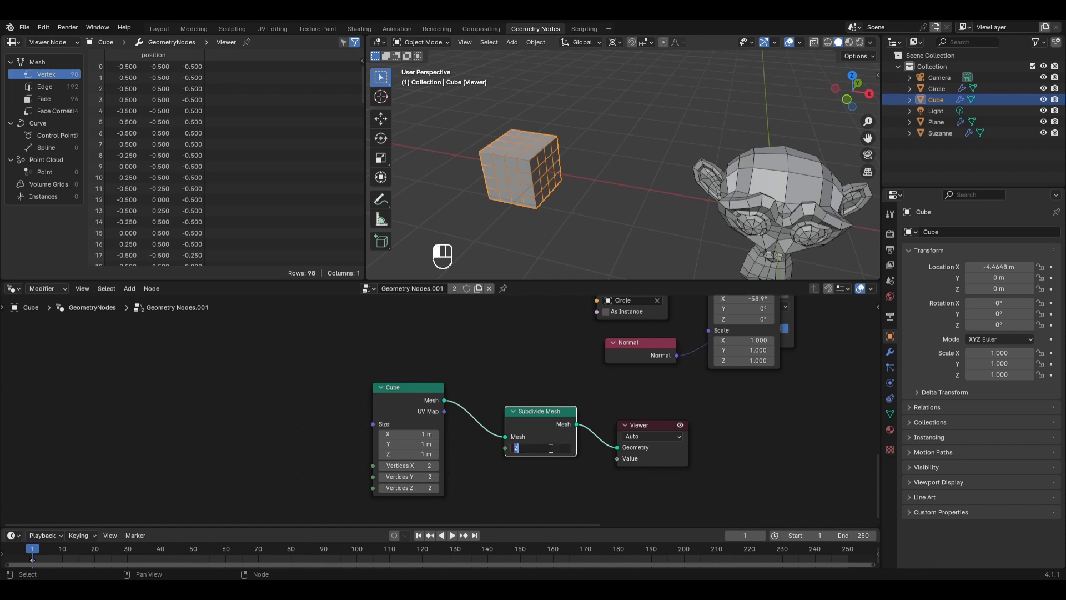
- Set the Subdivide Mesh node's Level to 1 and insert an Extrude Mesh node between it and the Viewer
left_click(514, 449)
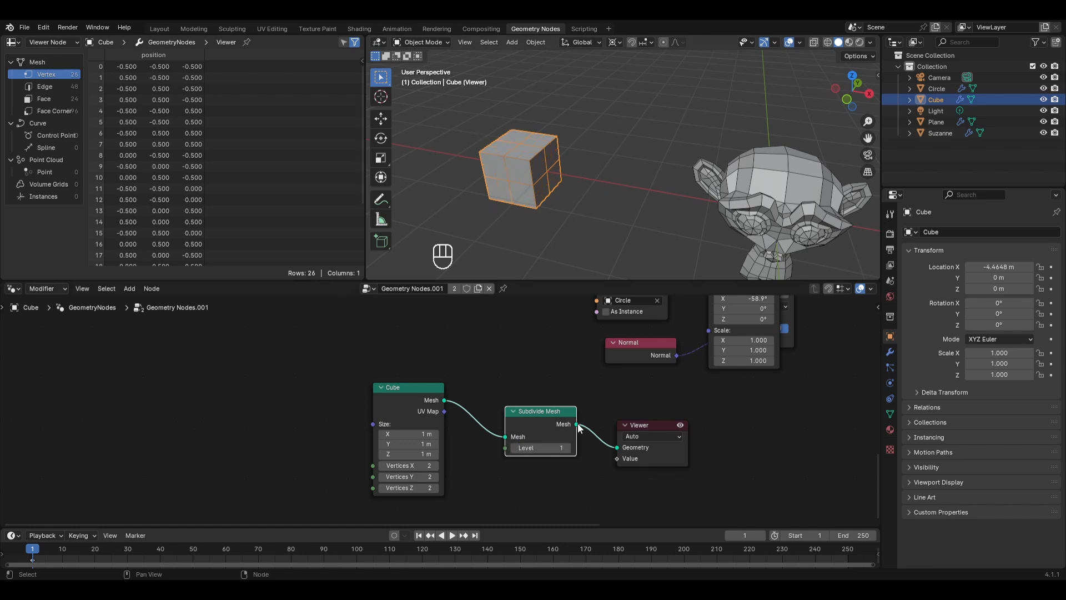
key("shift+a")
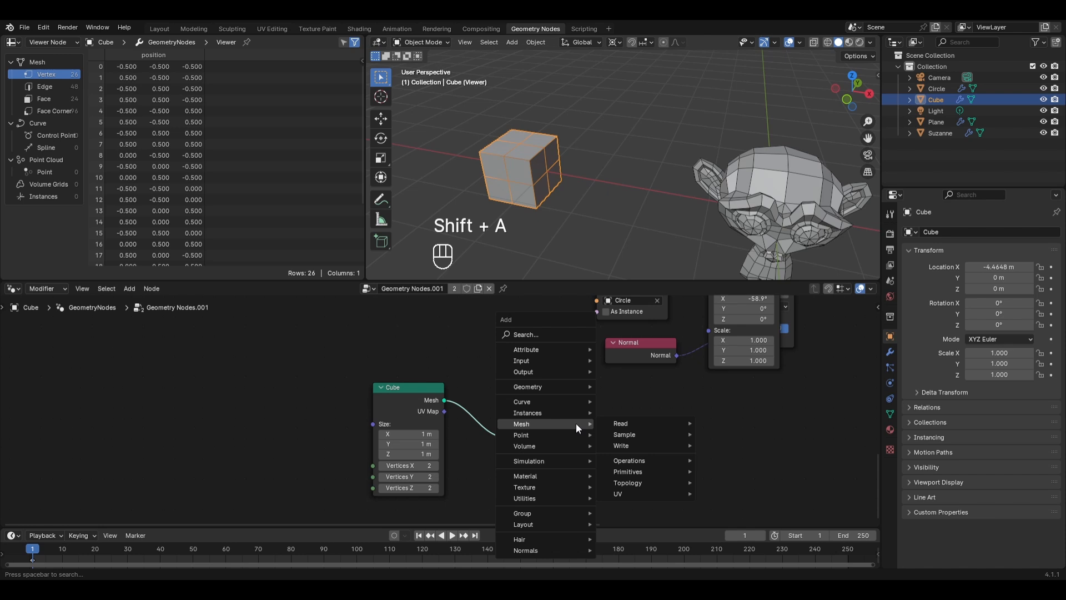
mouse_move(619, 456)
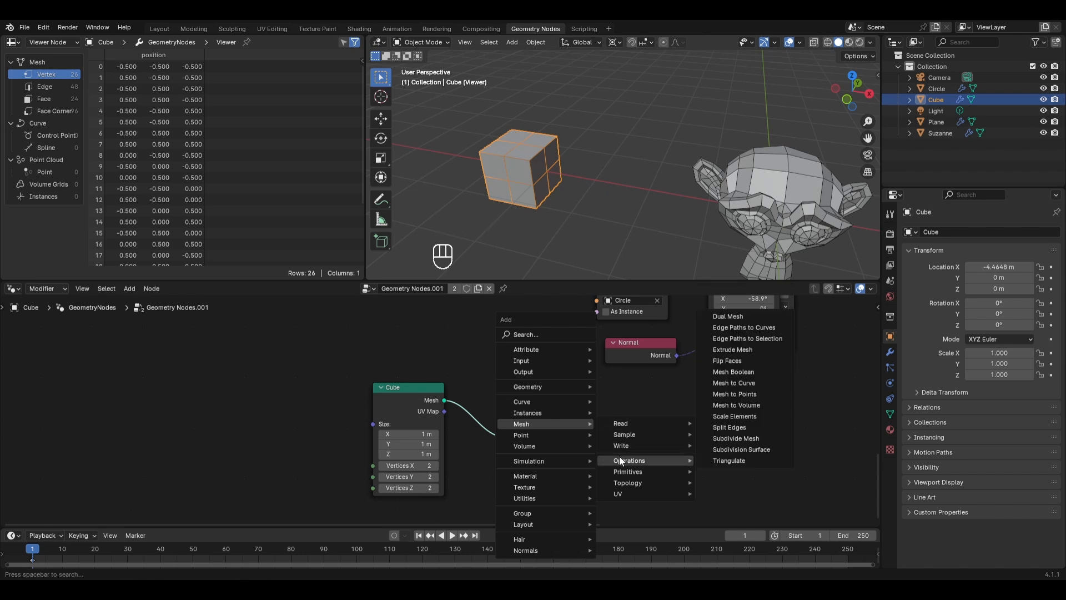
left_click(732, 350)
left_click(595, 394)
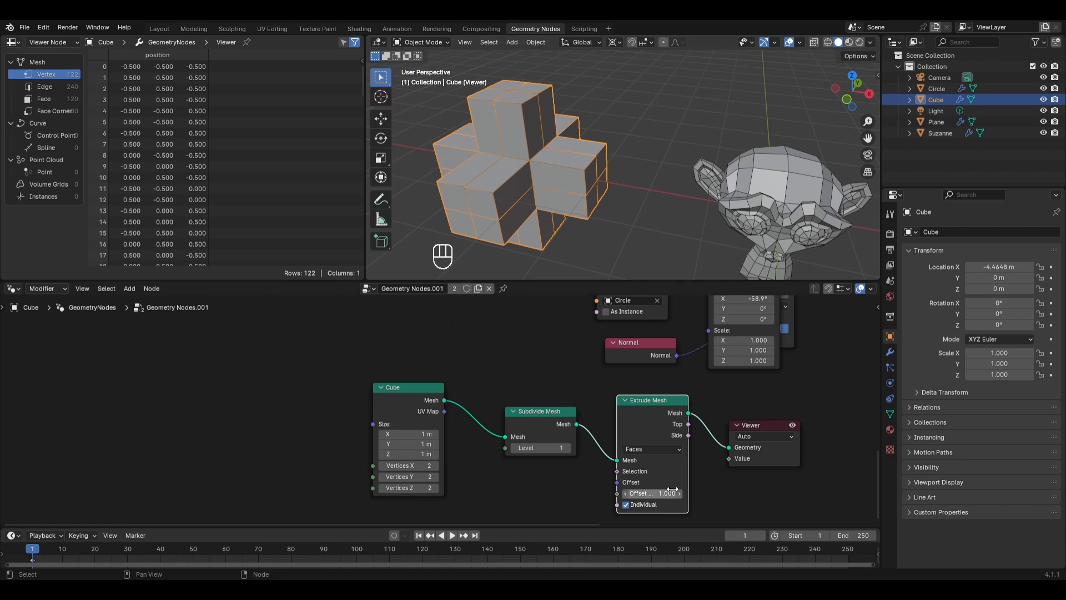
- Set the Extrude Mesh node's Offset Scale to about 0.32
left_click_drag(655, 493, 607, 493, "shift")
middle_click_drag(690, 217, 832, 207, "shift")
scroll(635, 184, "up", 1)
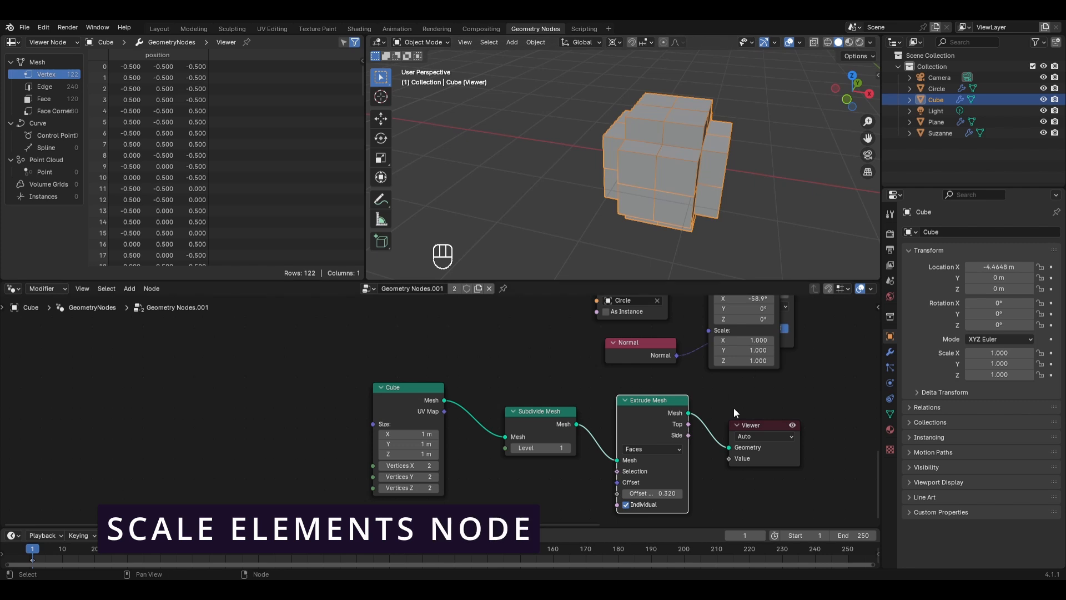
- Insert a Scale Elements node between the Extrude Mesh node and the Viewer
key("shift+a")
mouse_move(678, 386)
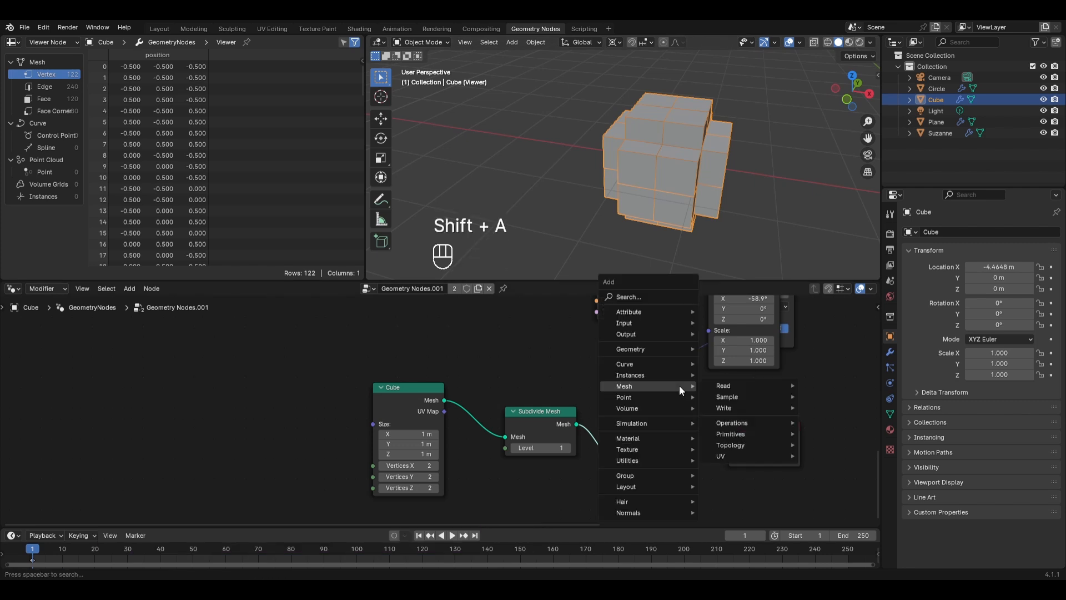
mouse_move(722, 425)
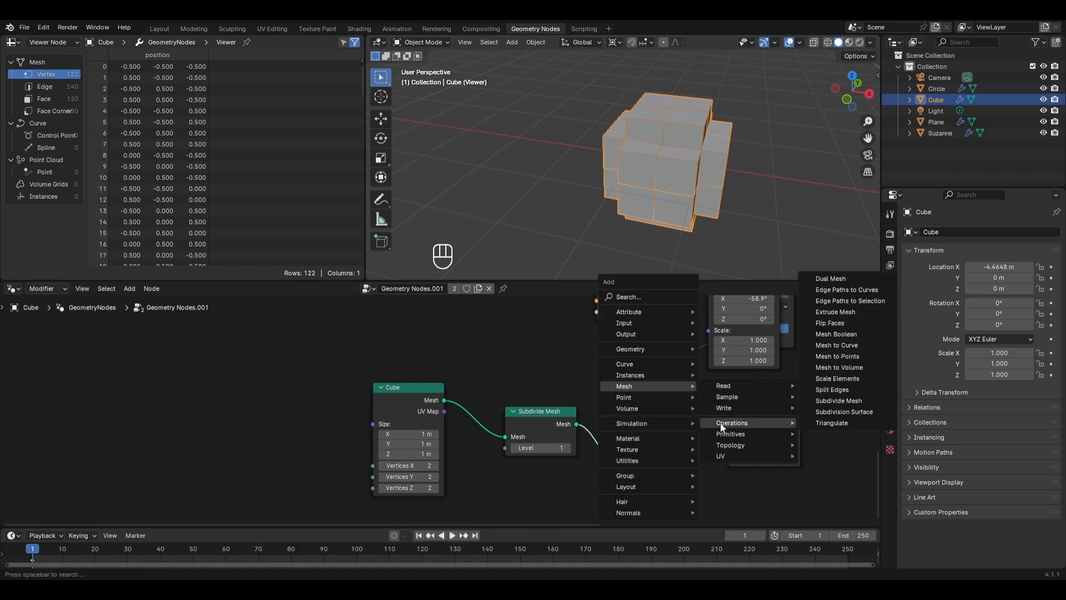
left_click(835, 379)
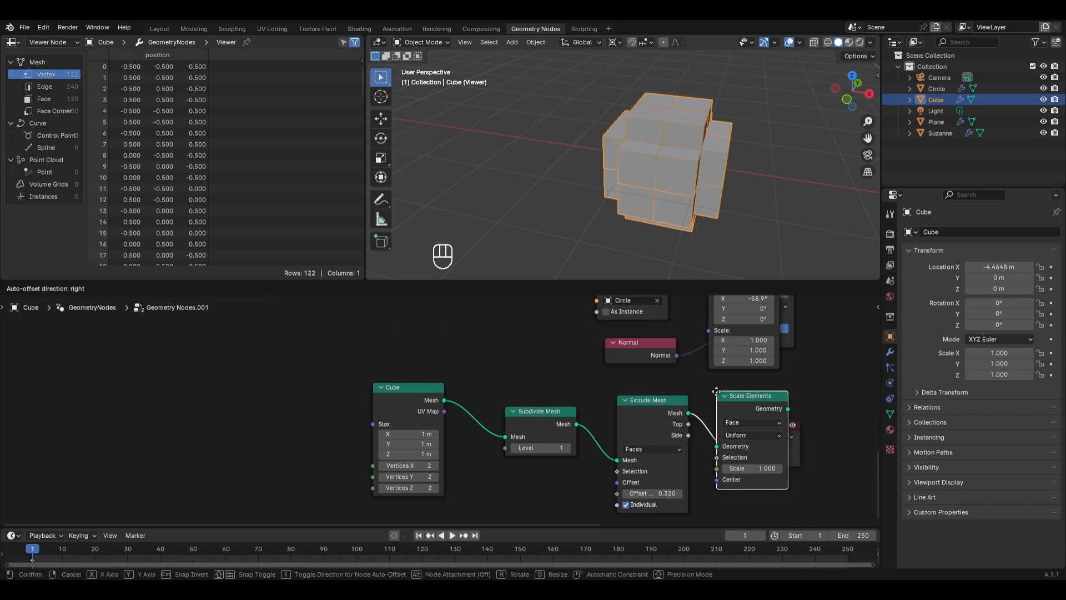
left_click(709, 395)
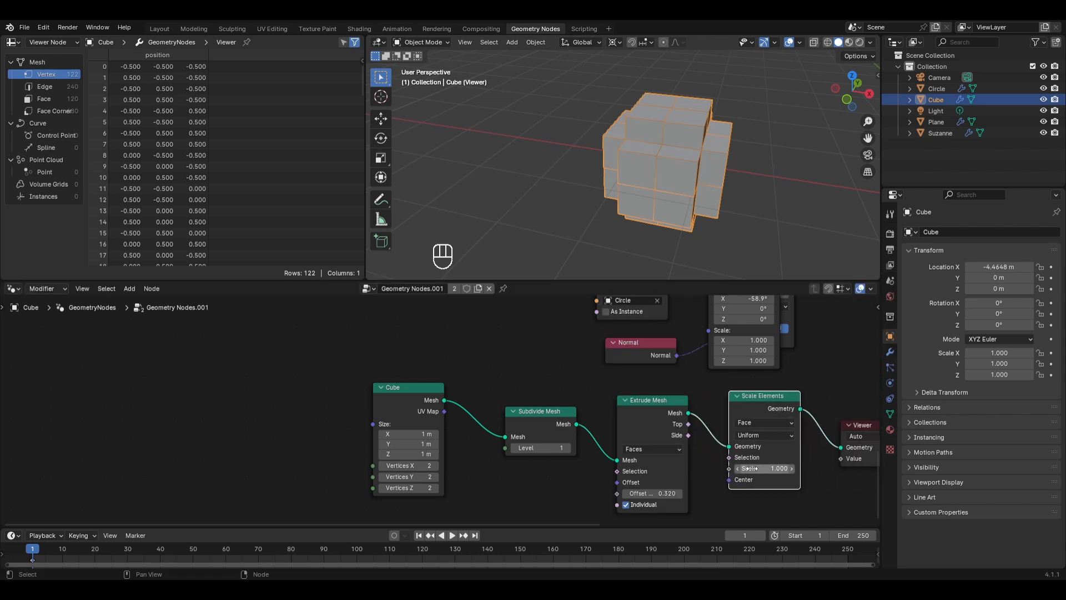
- Link Extrude Mesh's Top output to the Scale Elements Selection, with Extrude Mesh Offset Scale 0 and Scale Elements Scale 0.8
mouse_move(749, 468)
left_mouse_down()
mouse_move(822, 468)
mouse_move(753, 468)
mouse_move(769, 468)
left_mouse_up()
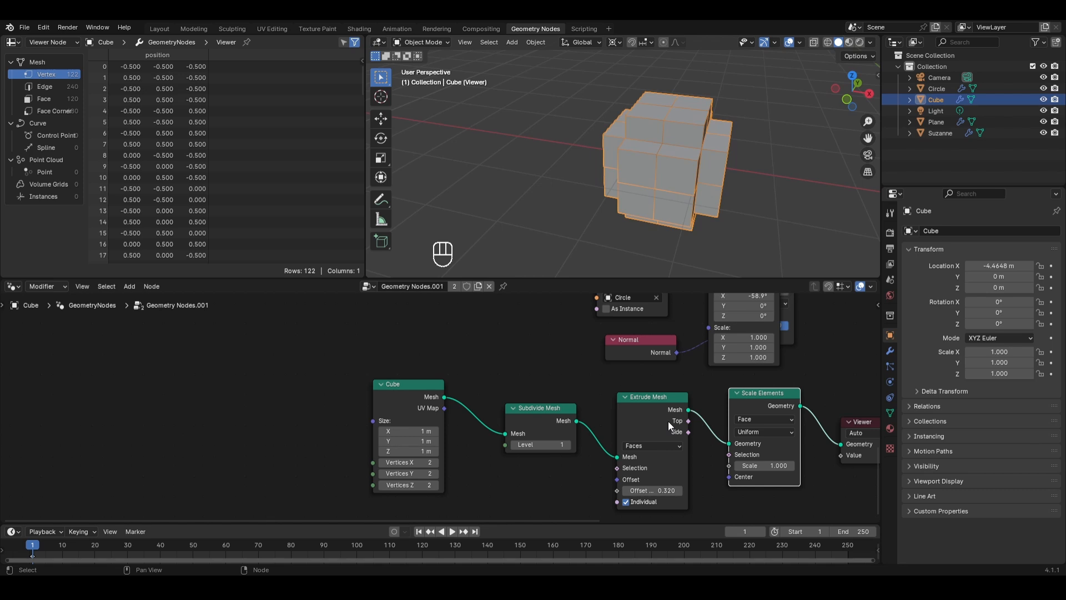
left_click_drag(689, 421, 705, 465)
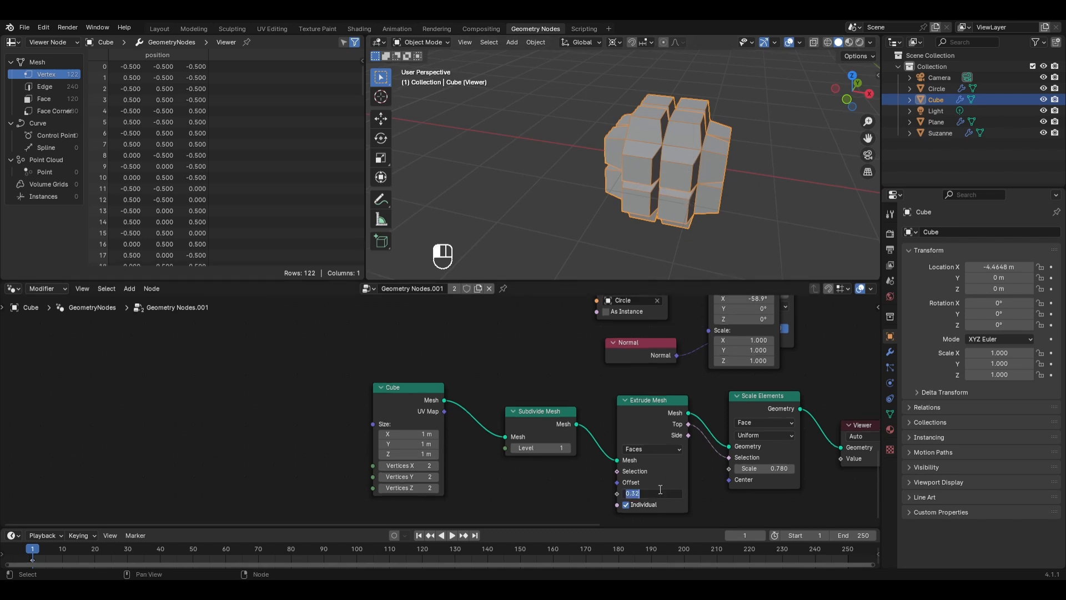
key("BackSpace")
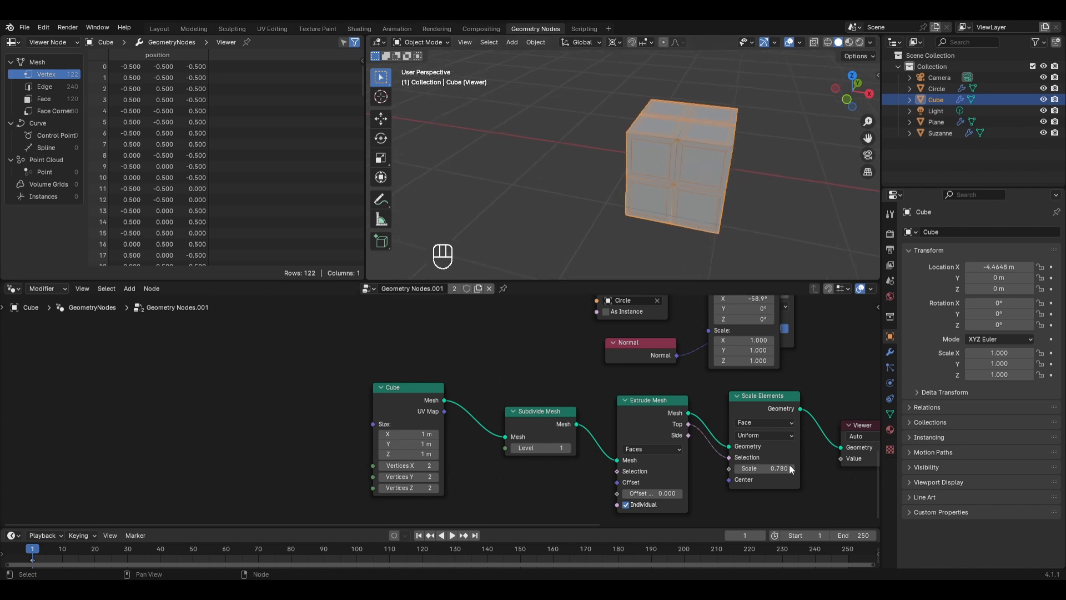
mouse_move(764, 465)
left_mouse_down("shift")
mouse_move(739, 466)
mouse_move(764, 468)
left_mouse_up("shift")
- Duplicate the Extrude Mesh node and insert the copy between Scale Elements and the Viewer
scroll(652, 401, "down", 1)
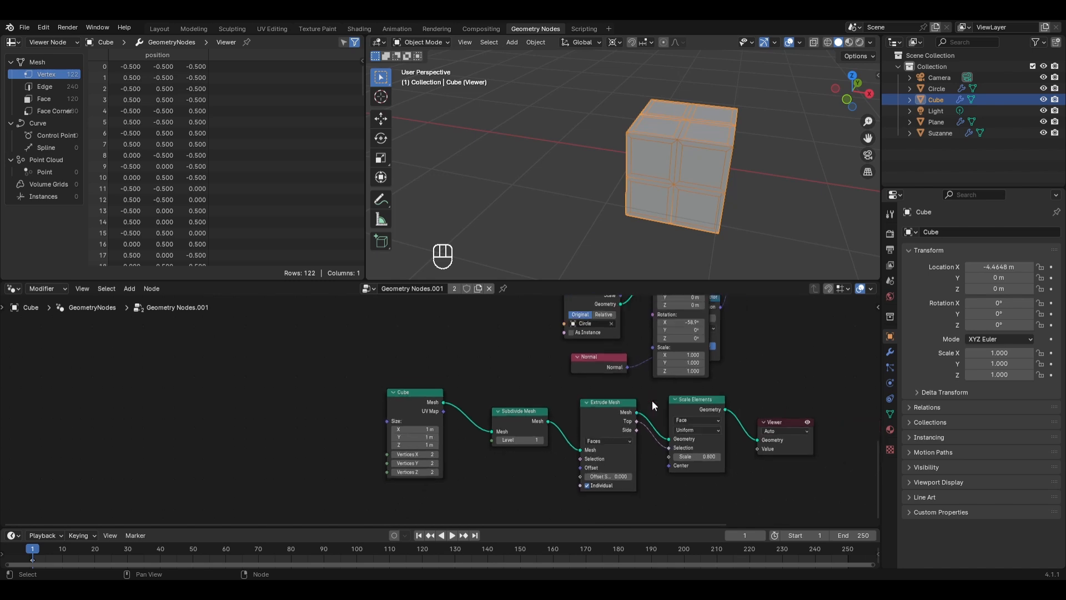
left_click(613, 423)
key("shift+d")
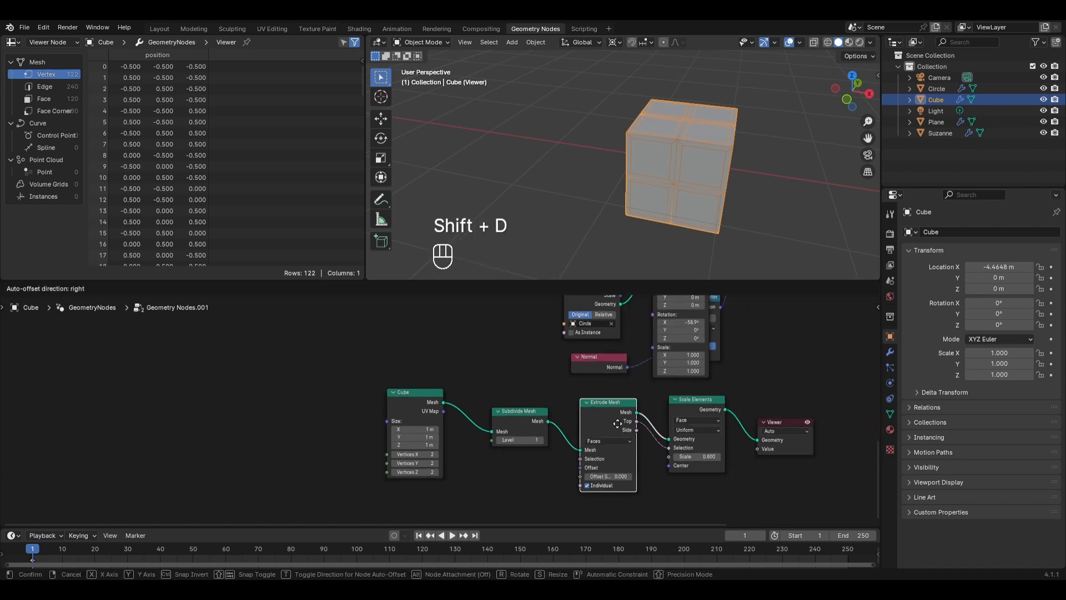
left_click(795, 412)
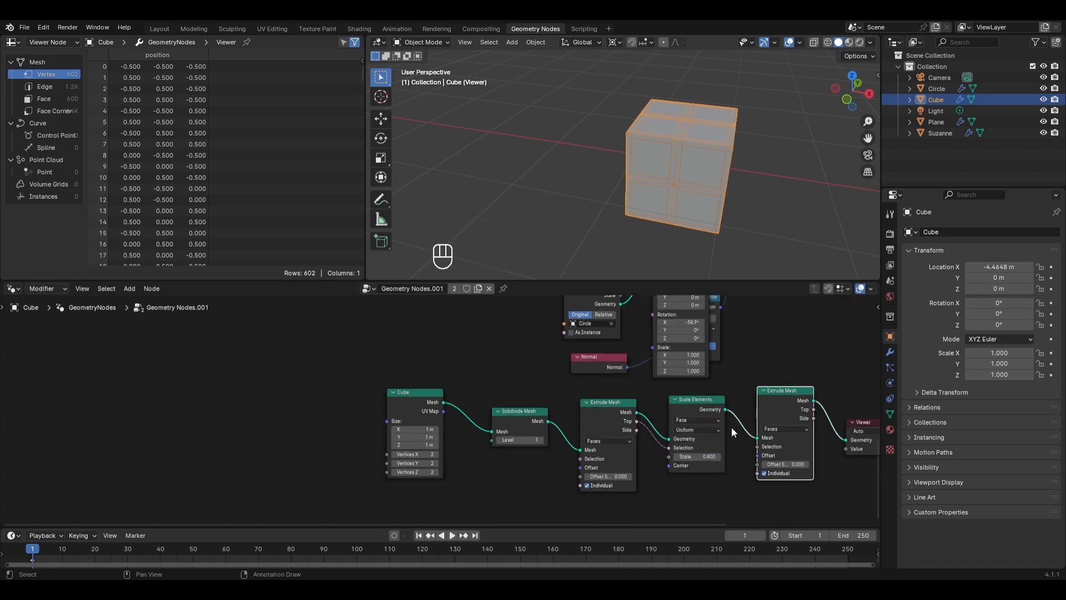
- Set the second Extrude Mesh's Offset Scale to 0.3 and link the first Extrude Mesh's Top output to its Selection
mouse_move(783, 463)
left_mouse_down()
mouse_move(833, 464)
mouse_move(780, 463)
left_mouse_up()
left_click(636, 422)
left_click_drag(635, 422, 800, 464)
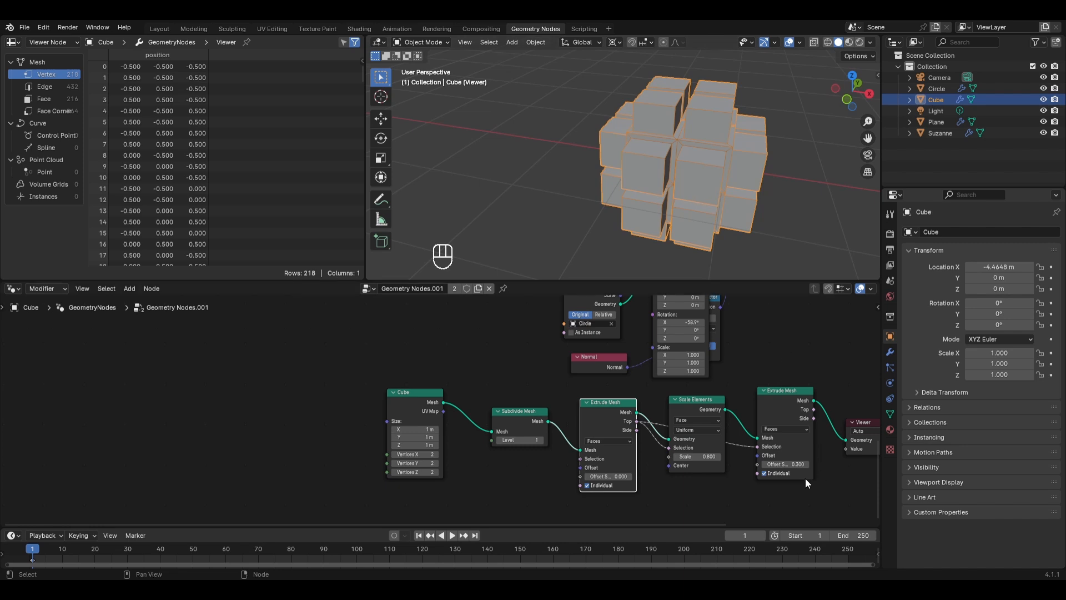
- Set the second Extrude Mesh node's Offset Scale to -0.1 and inspect the cube from several sides
scroll(810, 477, "up", 2)
middle_click_drag(811, 465, 716, 458)
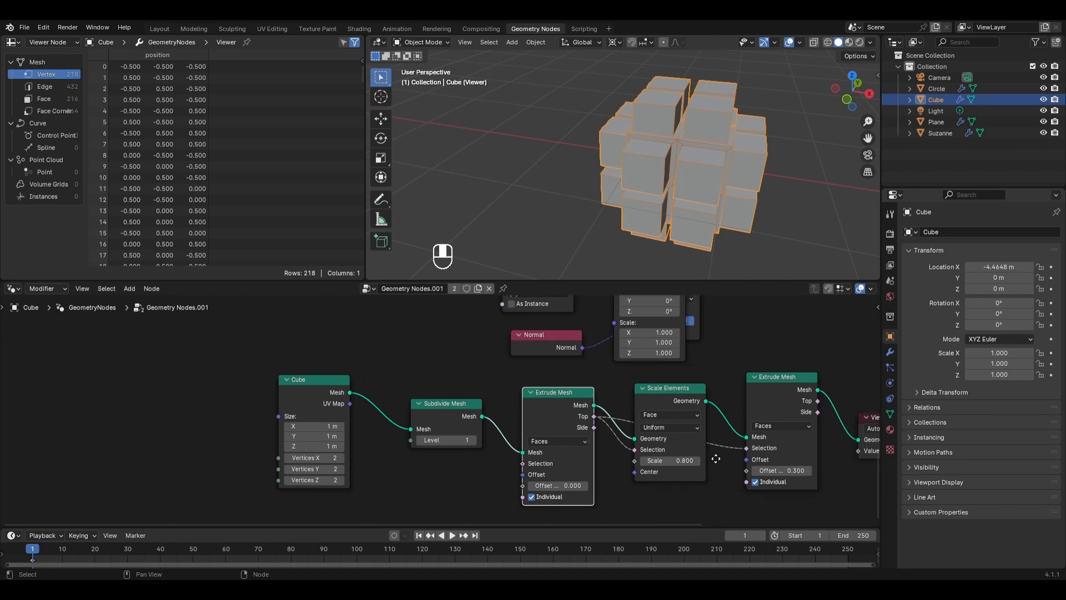
left_click(782, 469)
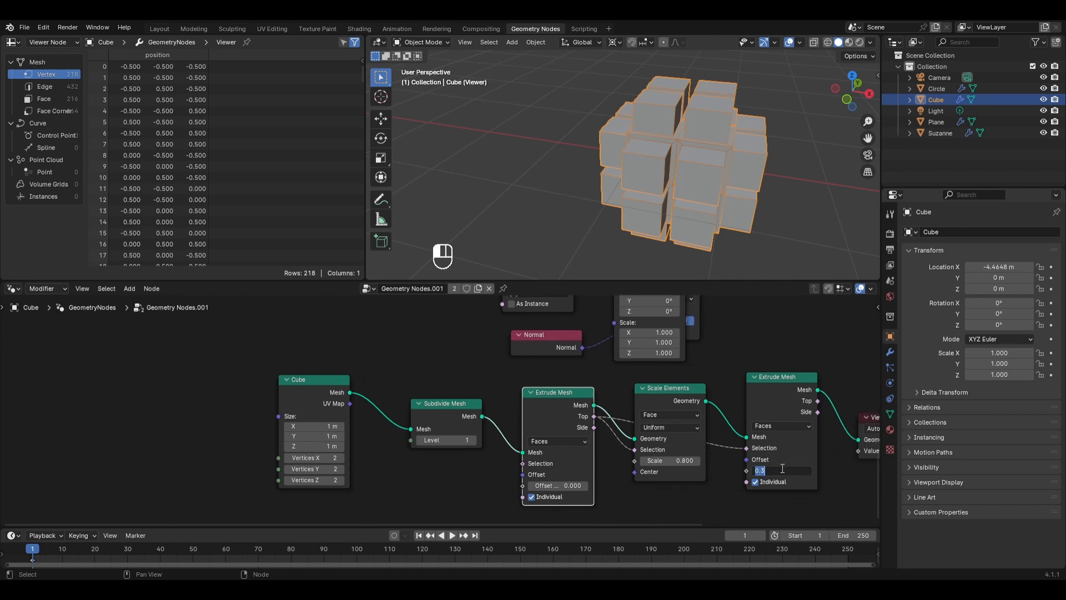
type("-0.1")
key("Return")
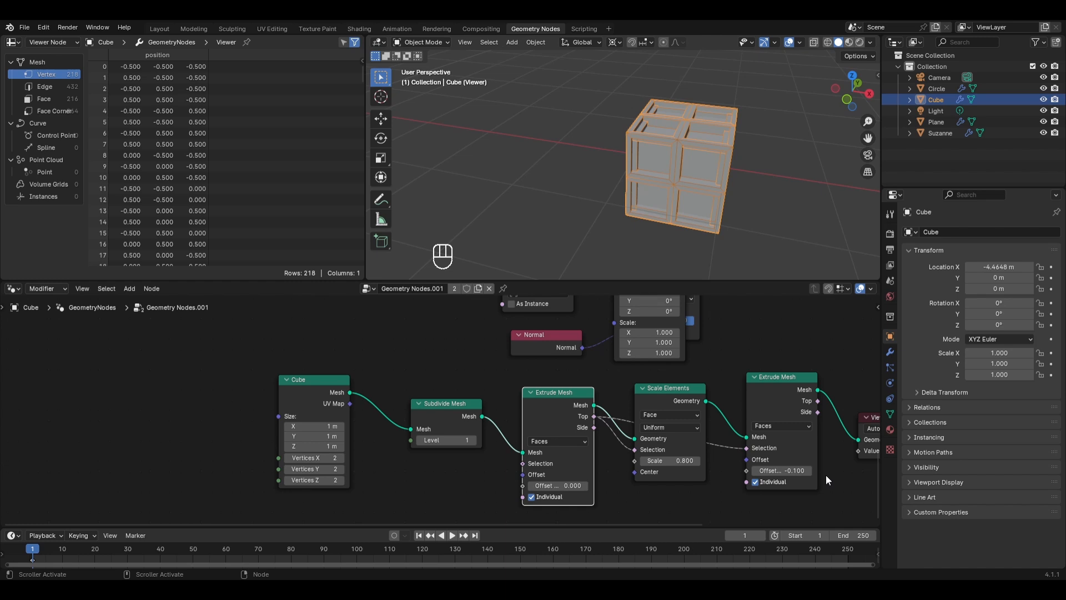
key("KP_Decimal")
middle_click_drag(634, 208, 783, 233)
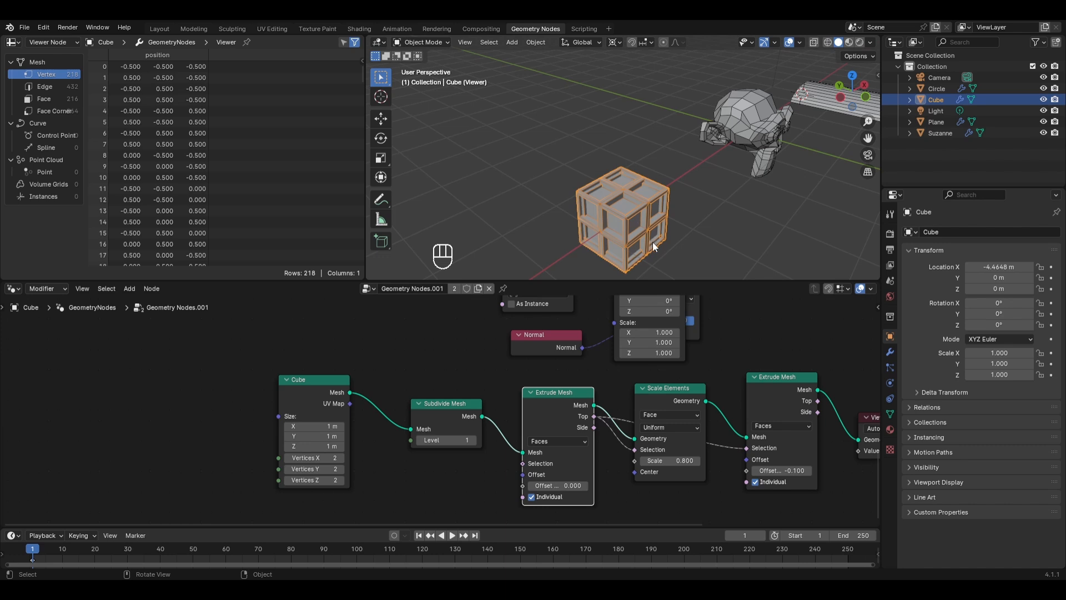
mouse_move(642, 228)
middle_mouse_down()
mouse_move(755, 228)
mouse_move(627, 234)
middle_mouse_up()
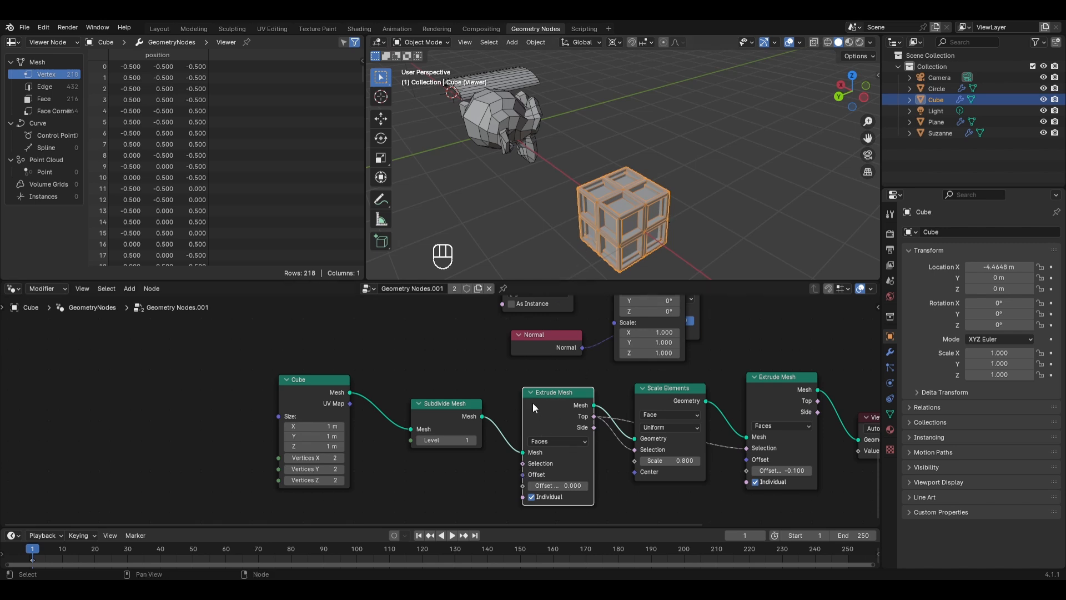
- Move the Align Euler to Vector node out from behind the Transform Geometry node
middle_click_drag(426, 470, 377, 403)
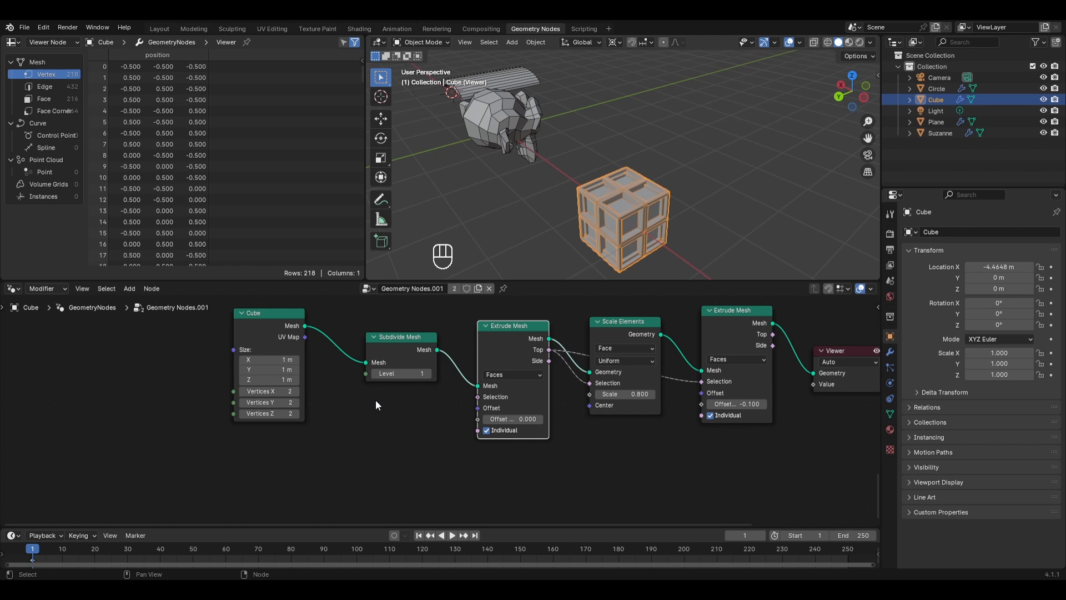
scroll(377, 409, "down", 3)
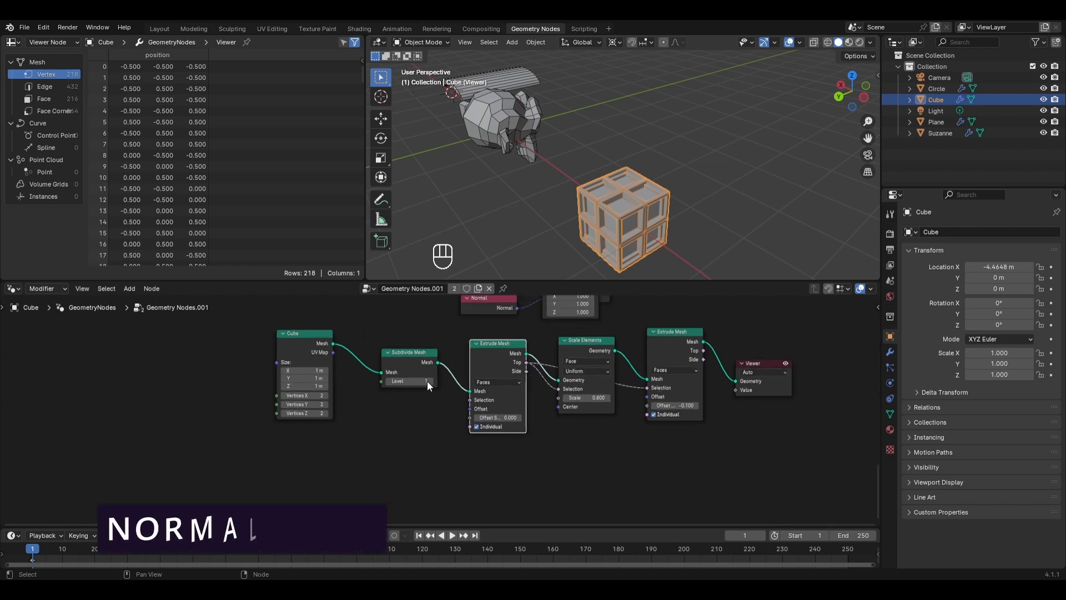
middle_click_drag(439, 343, 405, 414)
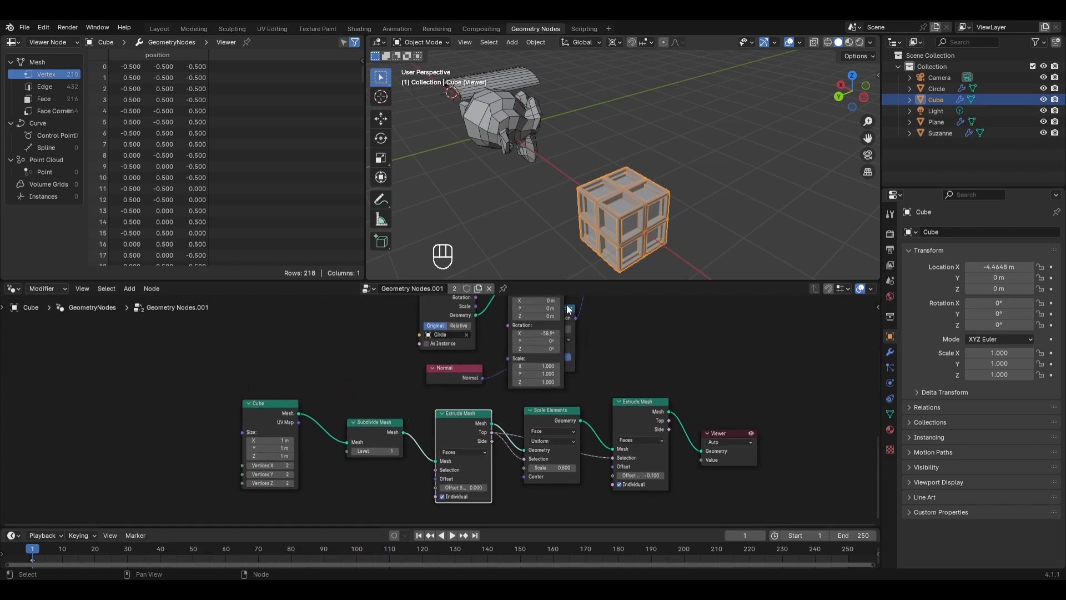
left_click_drag(574, 309, 611, 316)
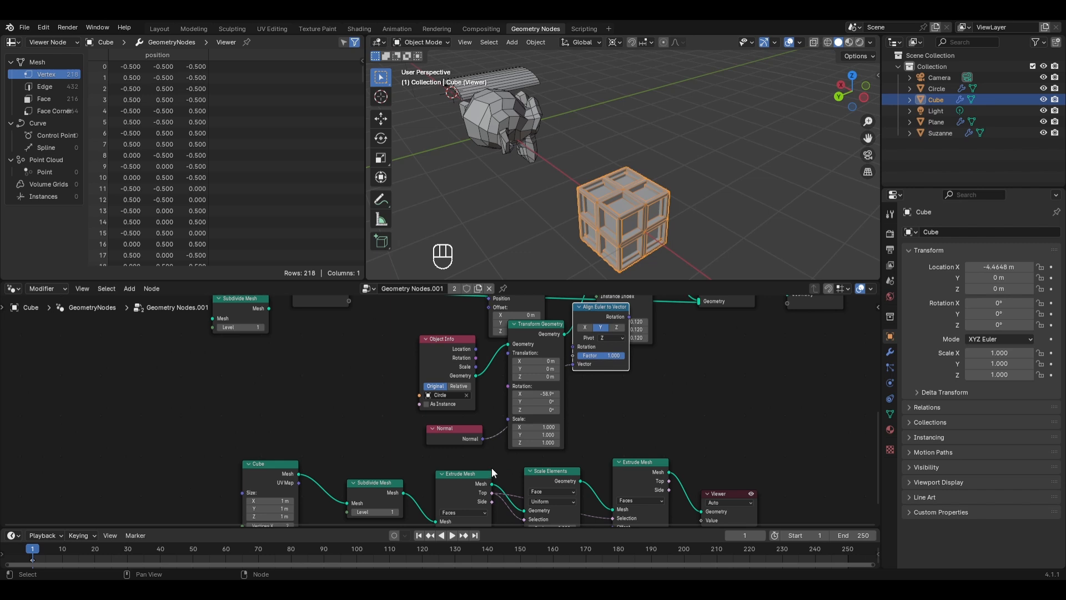
- Add a Normal node below the Cube node in the new node chain
middle_click_drag(488, 465, 479, 337)
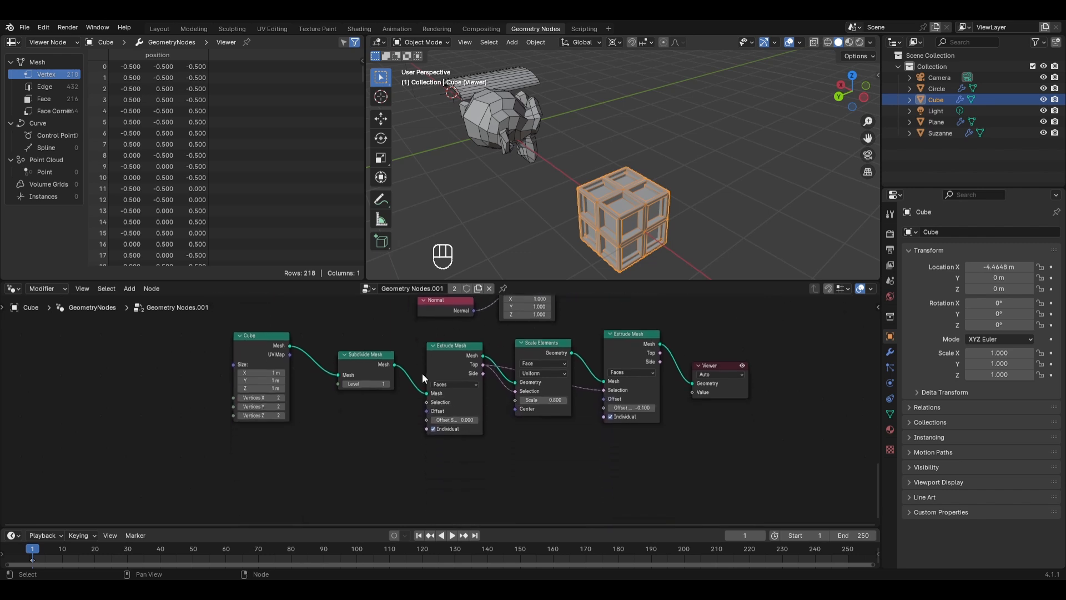
key("shift+a")
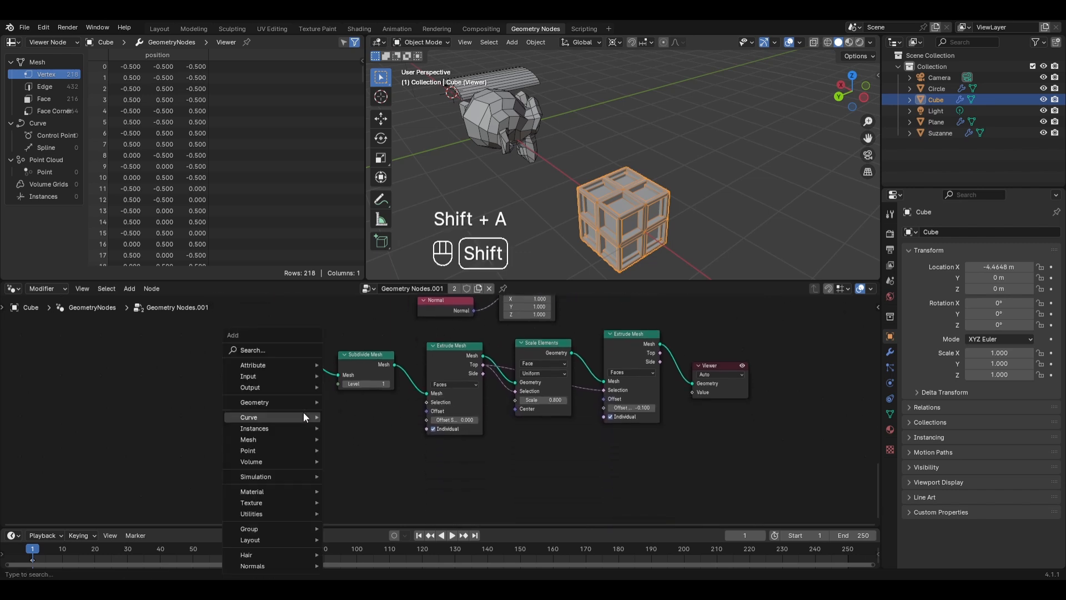
mouse_move(301, 404)
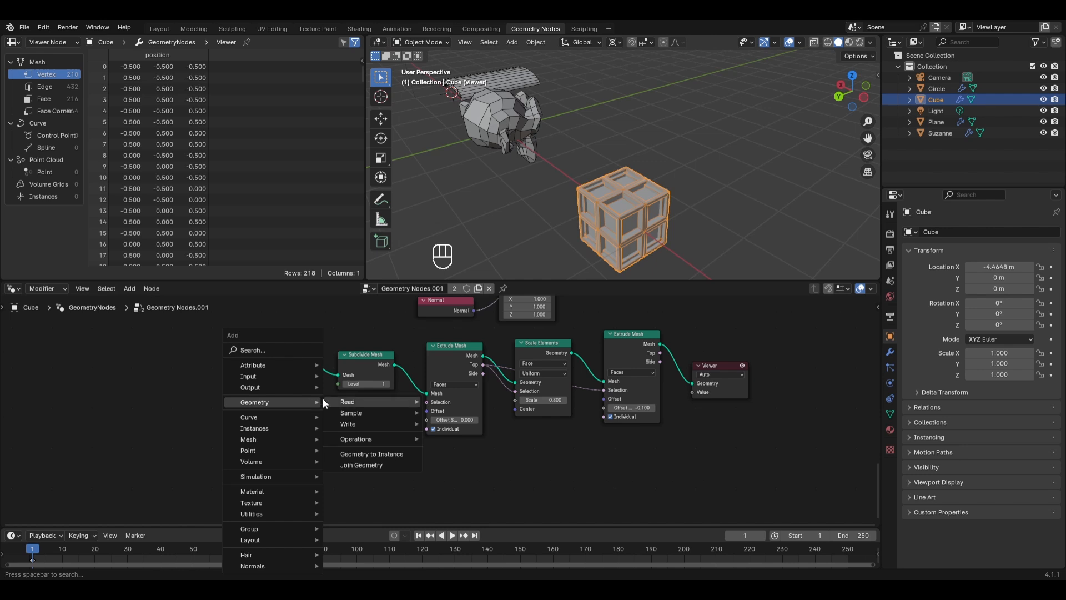
left_click(455, 435)
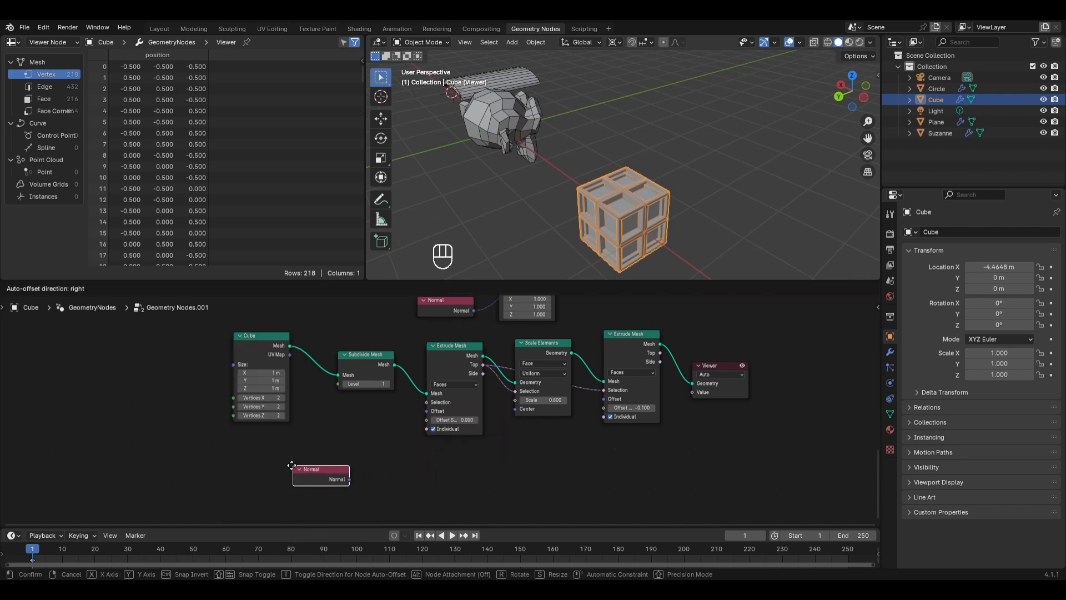
left_click(239, 460)
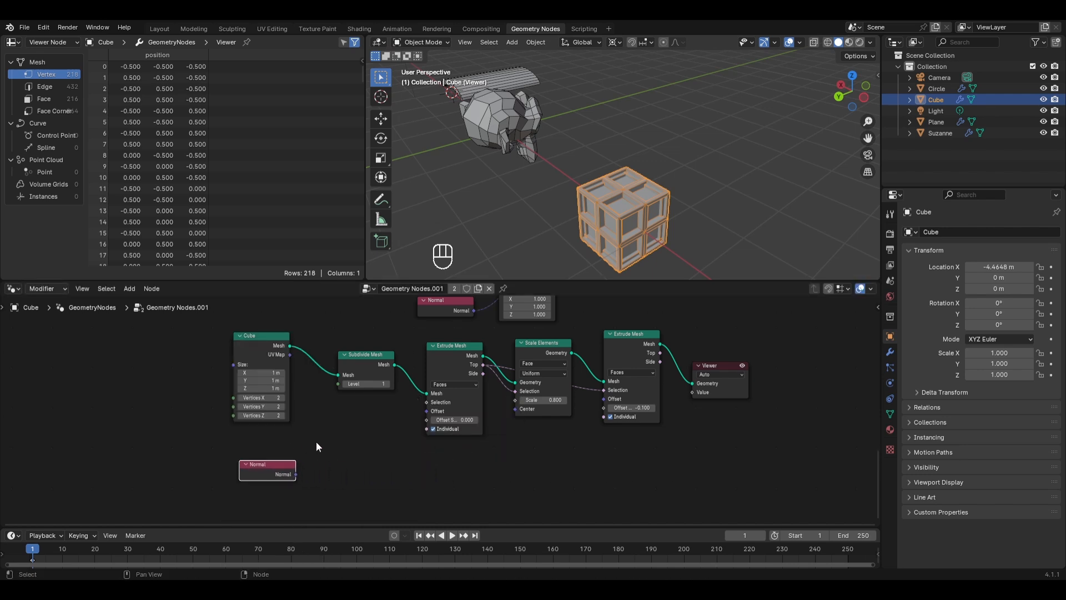
- Add a Compare node beside the new Normal node, below the Subdivide Mesh node
key("shift+a")
mouse_move(305, 511)
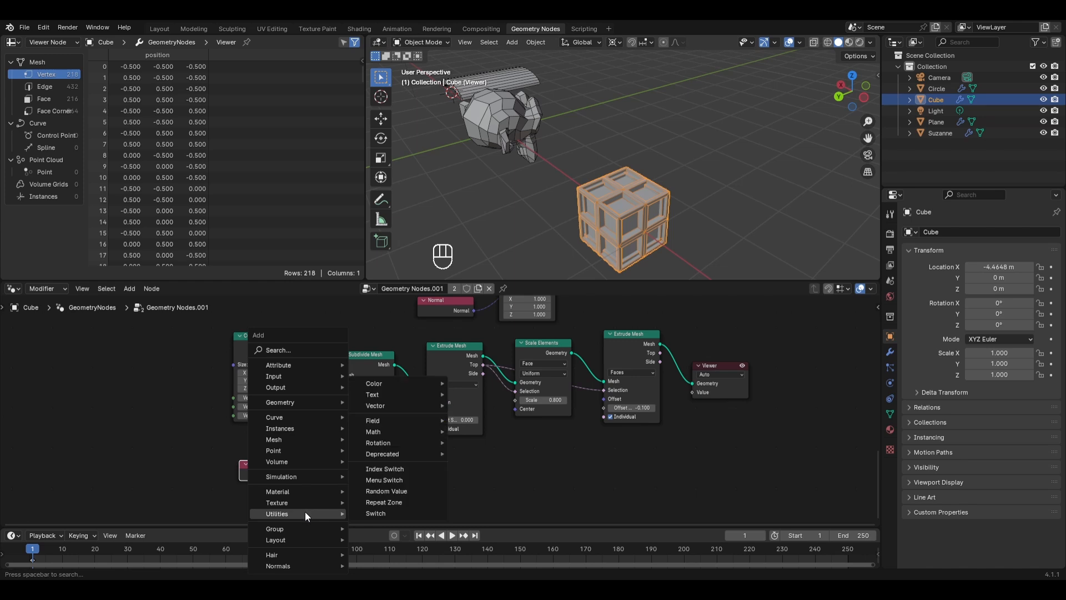
mouse_move(389, 433)
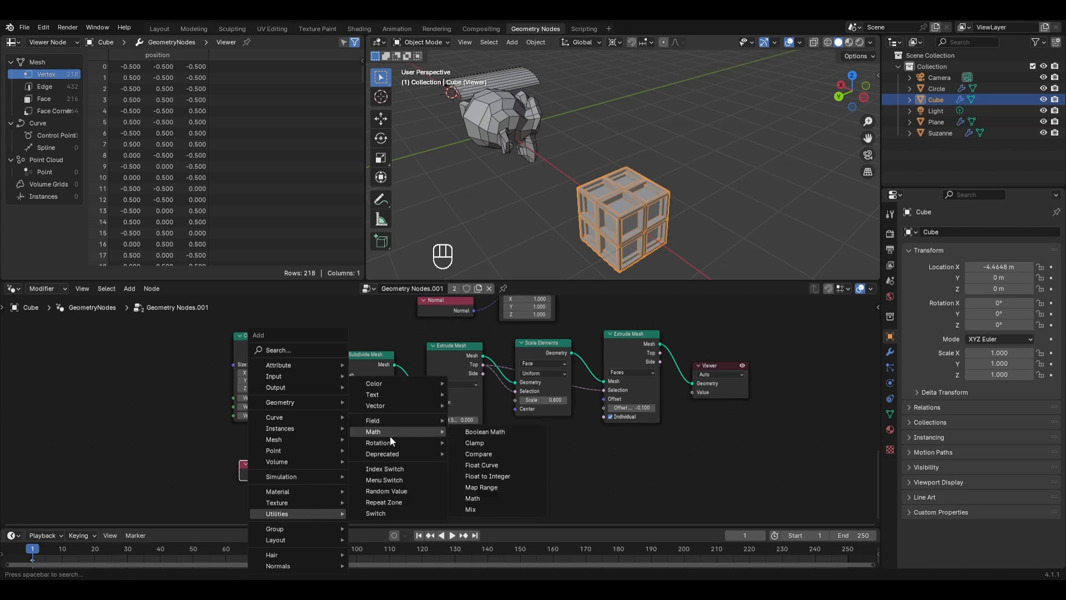
left_click(478, 454)
left_click(355, 449)
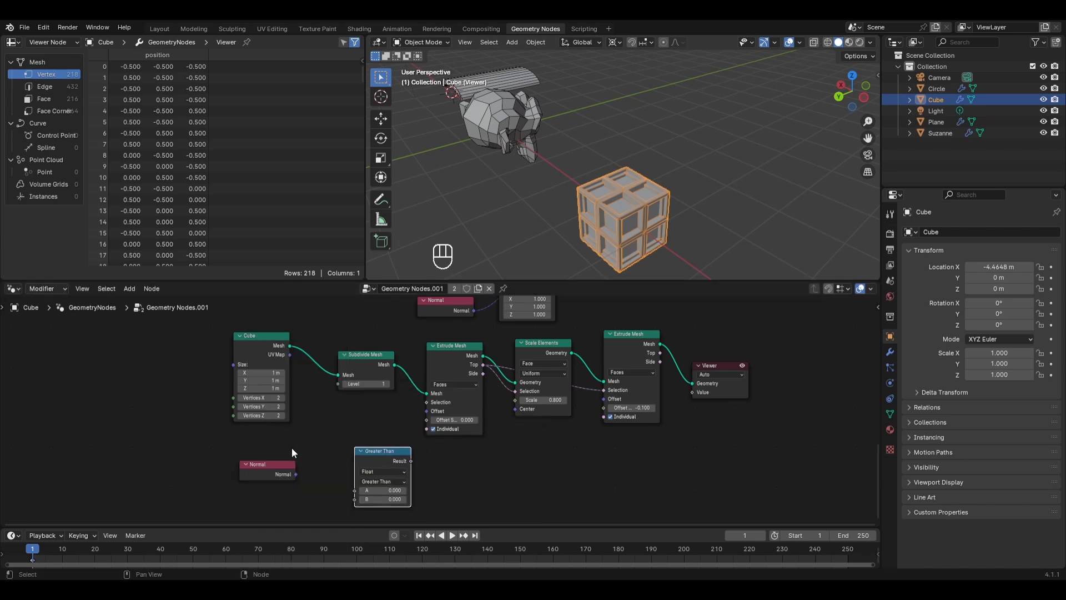
- Draw temporary annotation lines pointing outward from the cube's top and two visible sides, and undo them
left_click(269, 473)
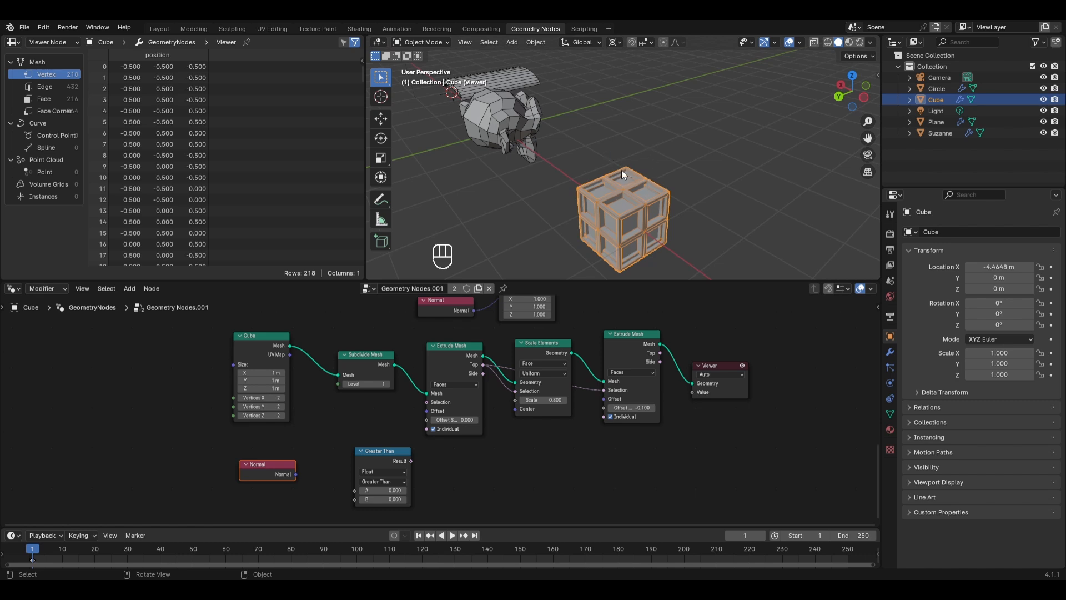
left_click(382, 200)
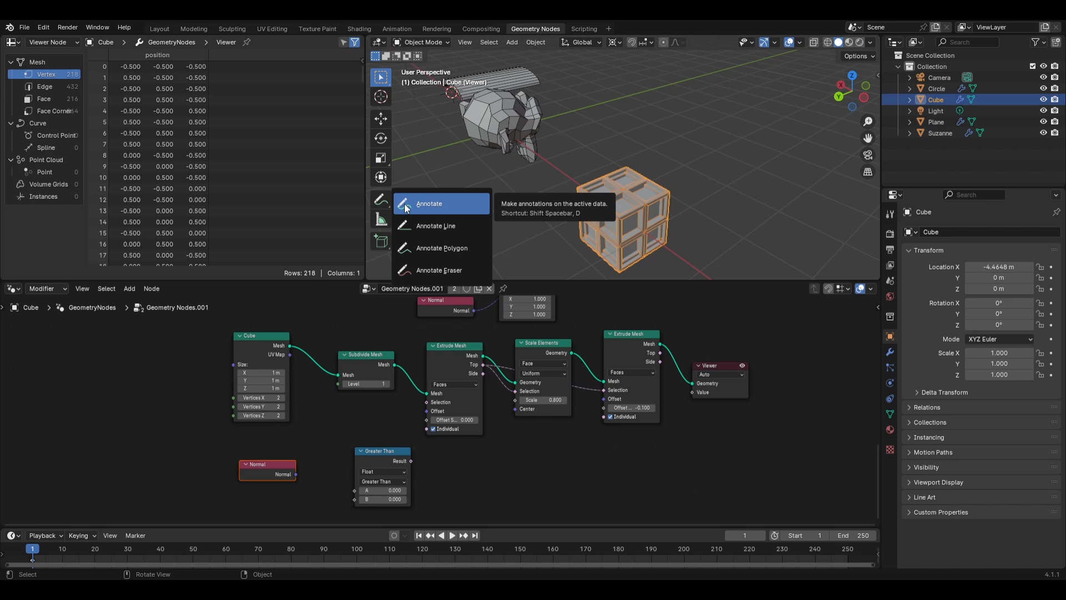
left_click(439, 209)
scroll(634, 200, "up", 1)
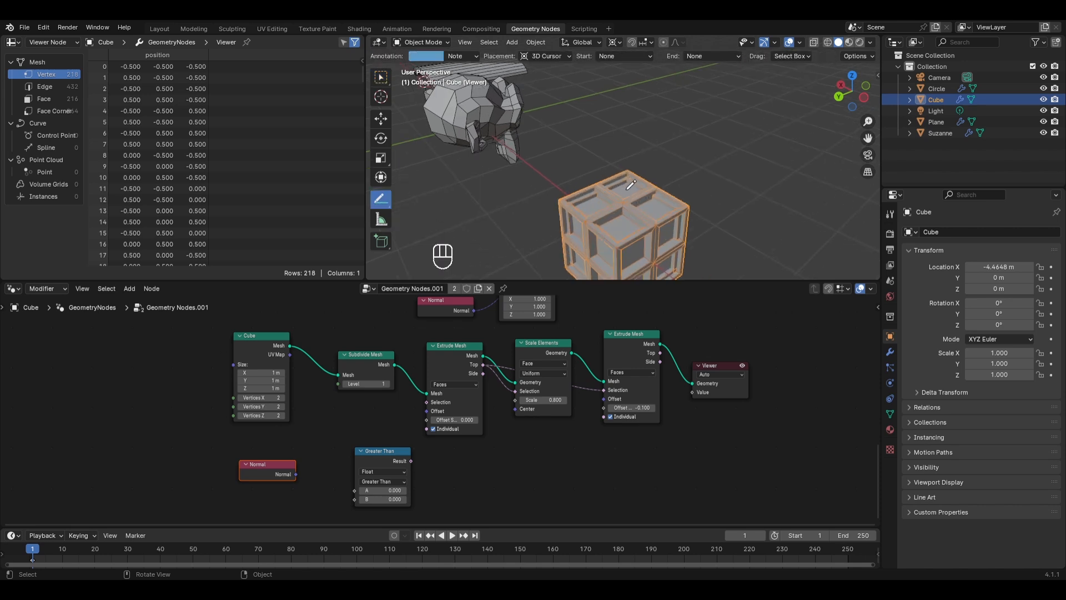
left_click_drag(628, 183, 628, 129)
scroll(638, 174, "down", 1)
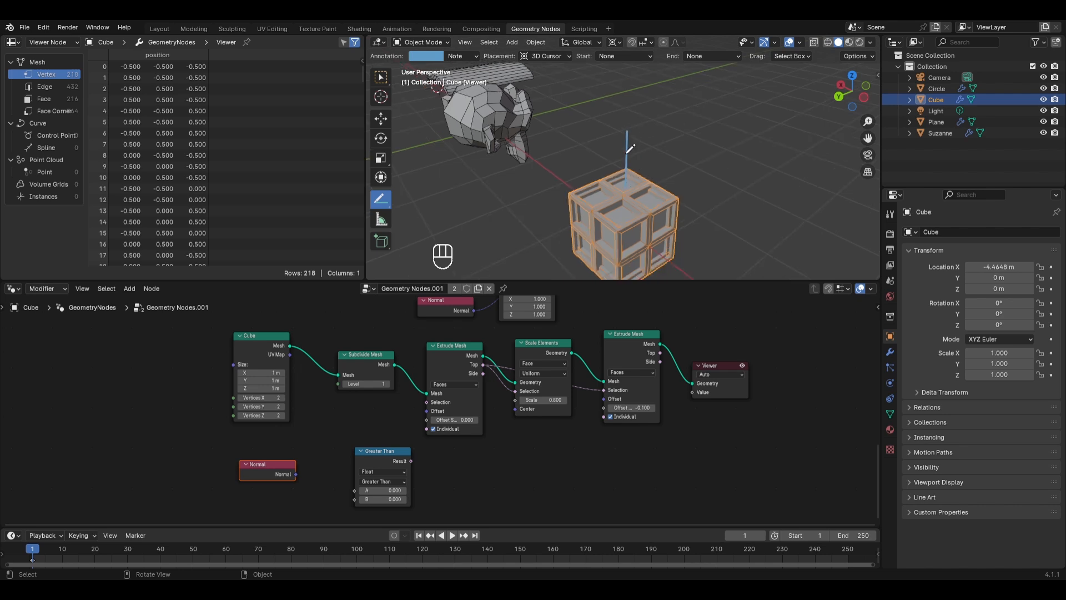
scroll(641, 194, "down", 1)
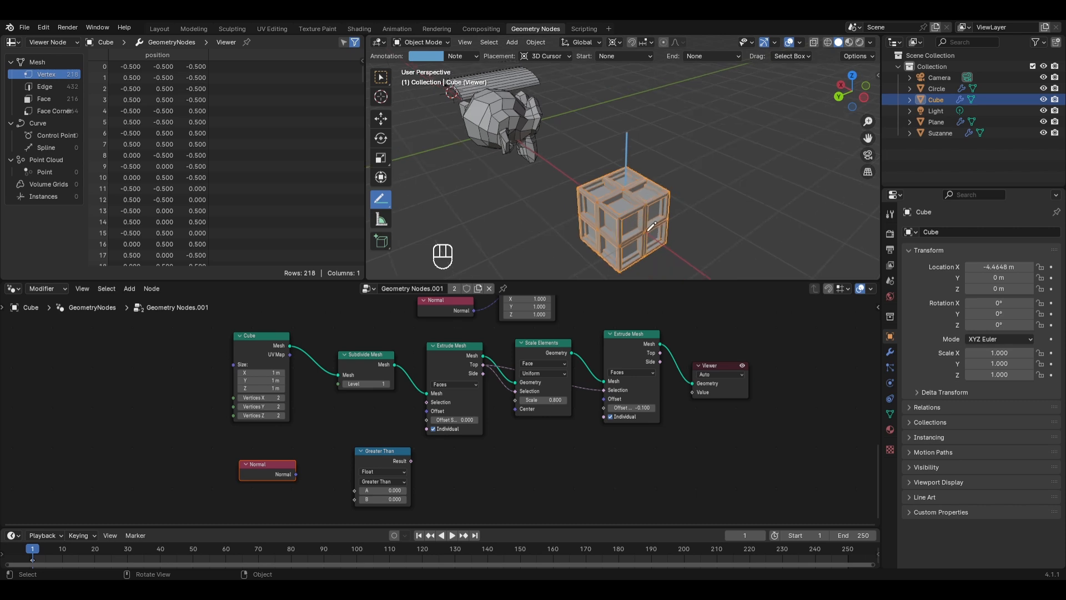
left_click_drag(653, 227, 692, 264)
left_click_drag(581, 236, 545, 255)
key("ctrl+z")
key("ctrl+z")
key("ctrl+z")
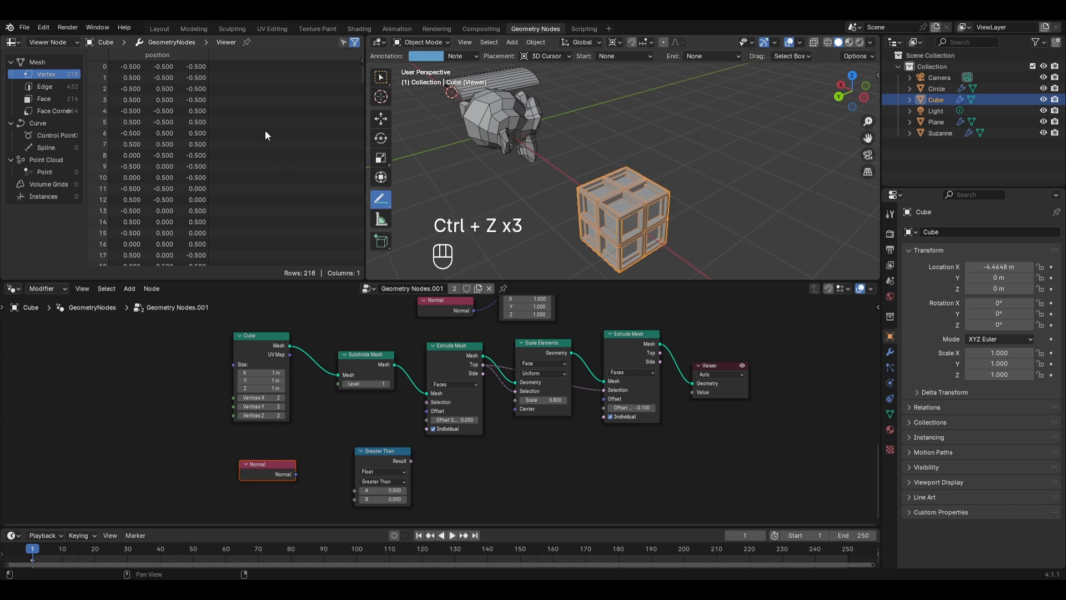
left_click(381, 77)
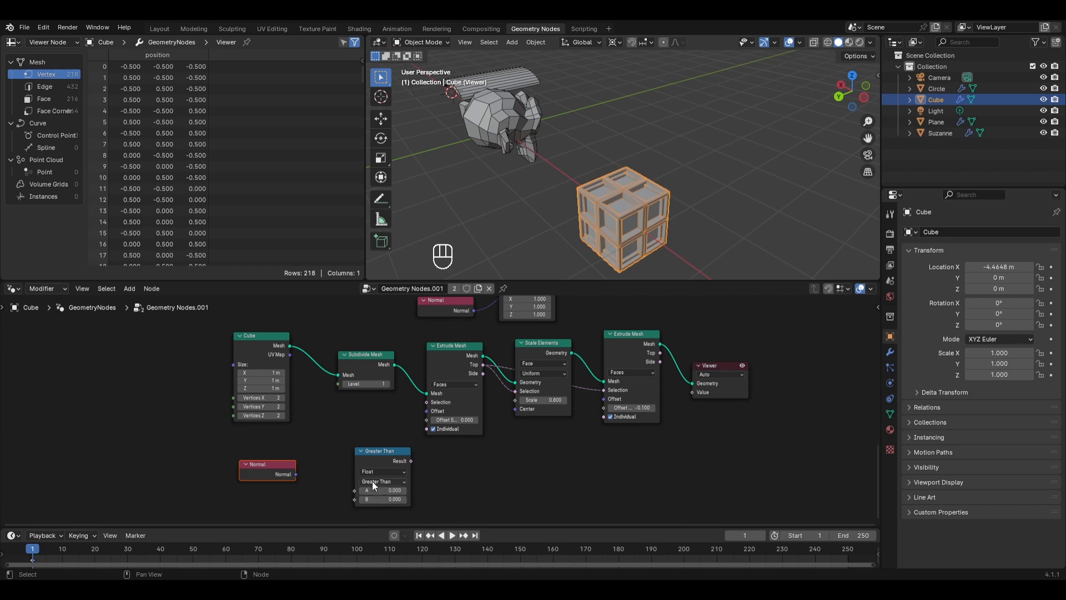
- Set the Compare node's operation to Equal and connect the Normal output to its A input
left_click(372, 480)
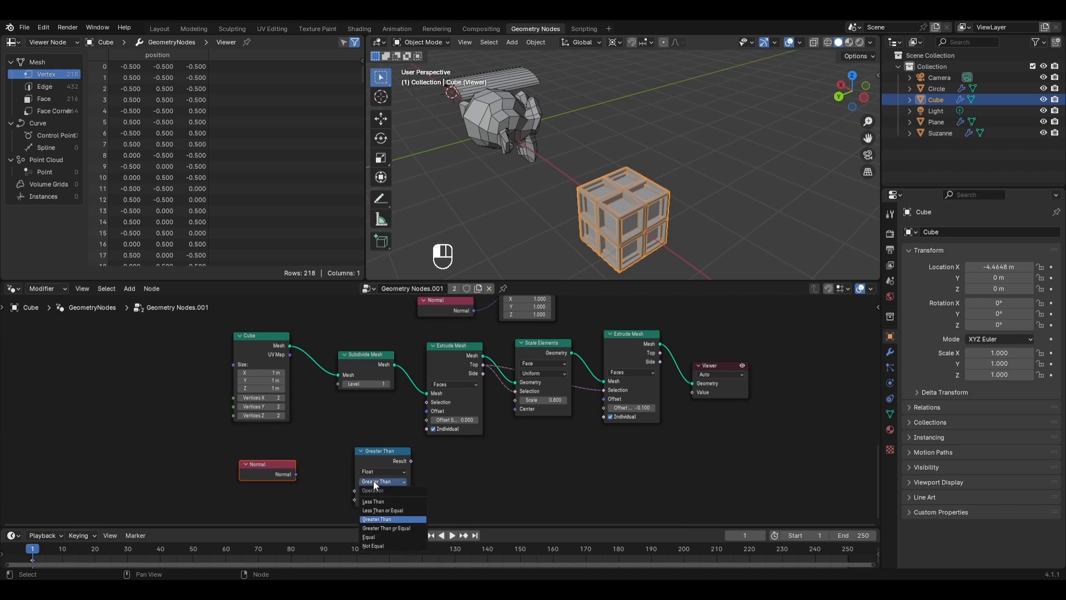
left_click(372, 538)
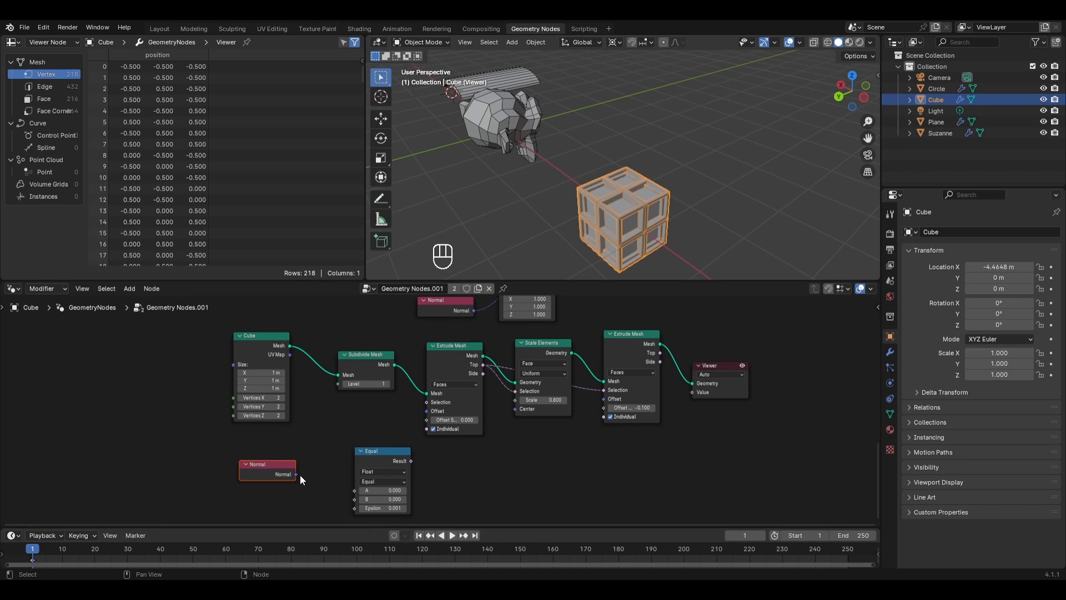
left_click_drag(298, 473, 355, 490)
left_click(397, 470)
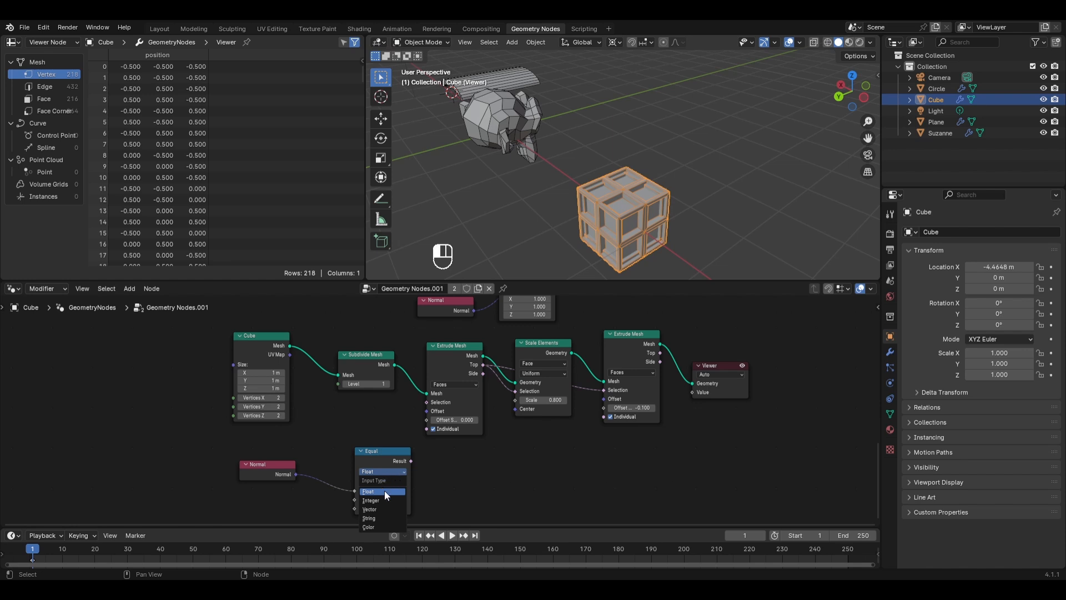
left_click_drag(382, 502, 382, 472)
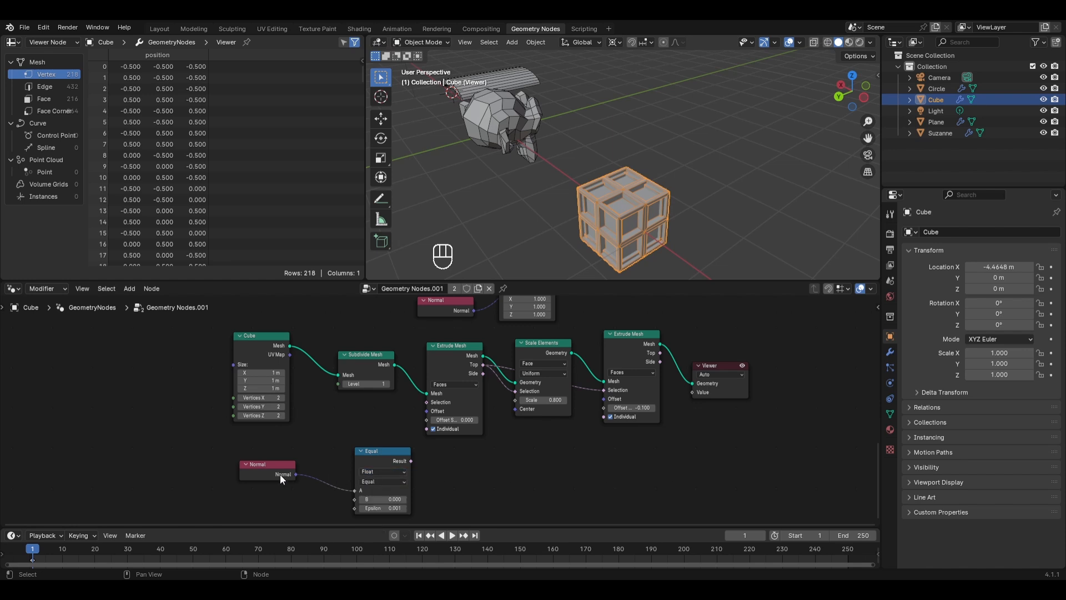
- Switch the Compare node's data type to Vector and reconnect the Normal output to its A input
left_click(375, 472)
left_click(379, 506)
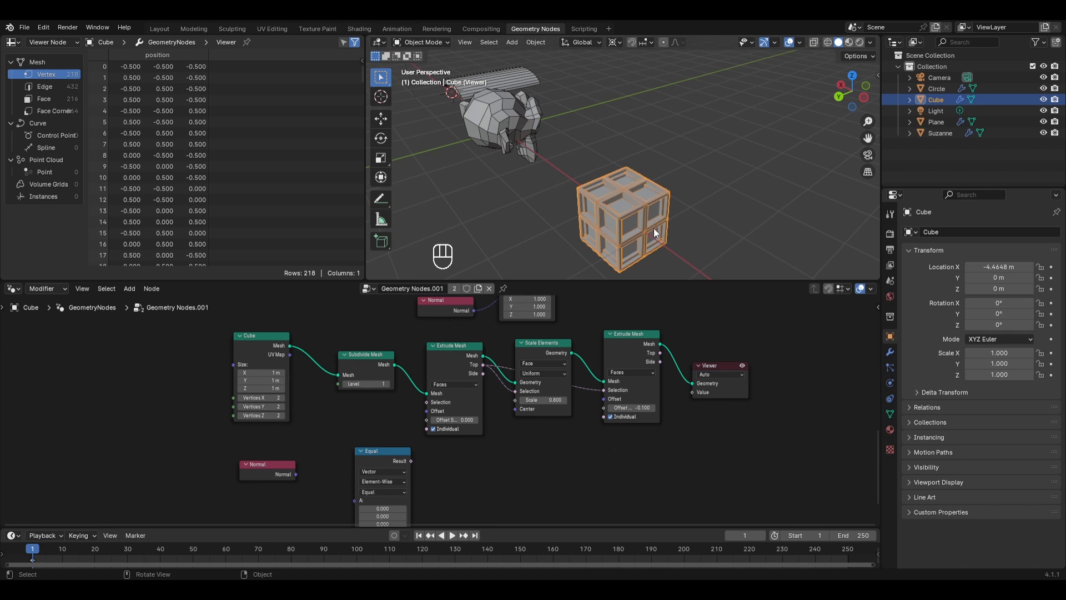
left_click(385, 471)
left_click_drag(296, 475, 354, 500)
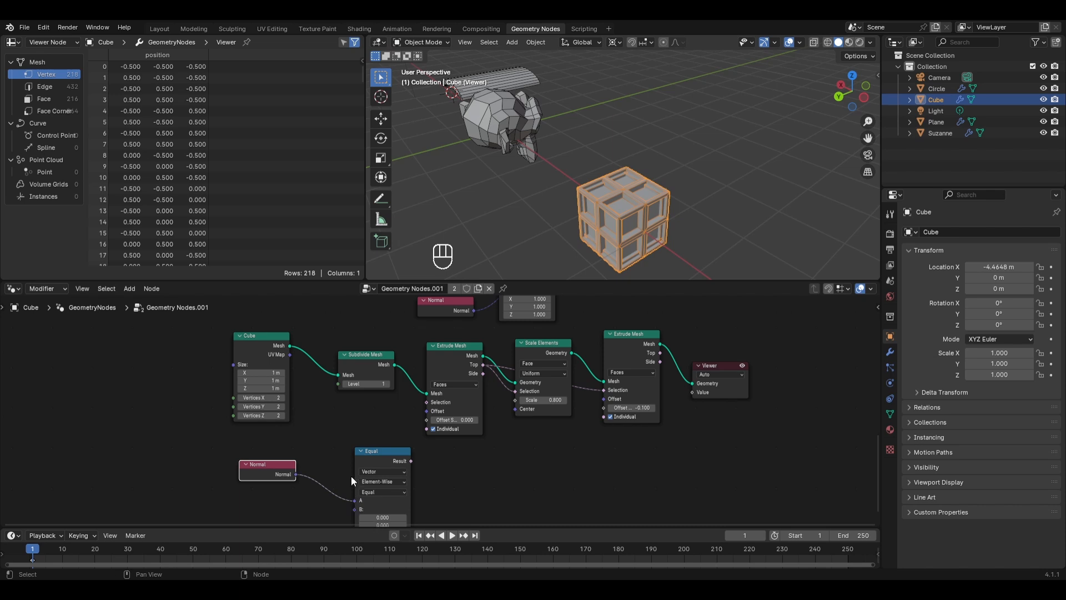
middle_click_drag(351, 475, 335, 429)
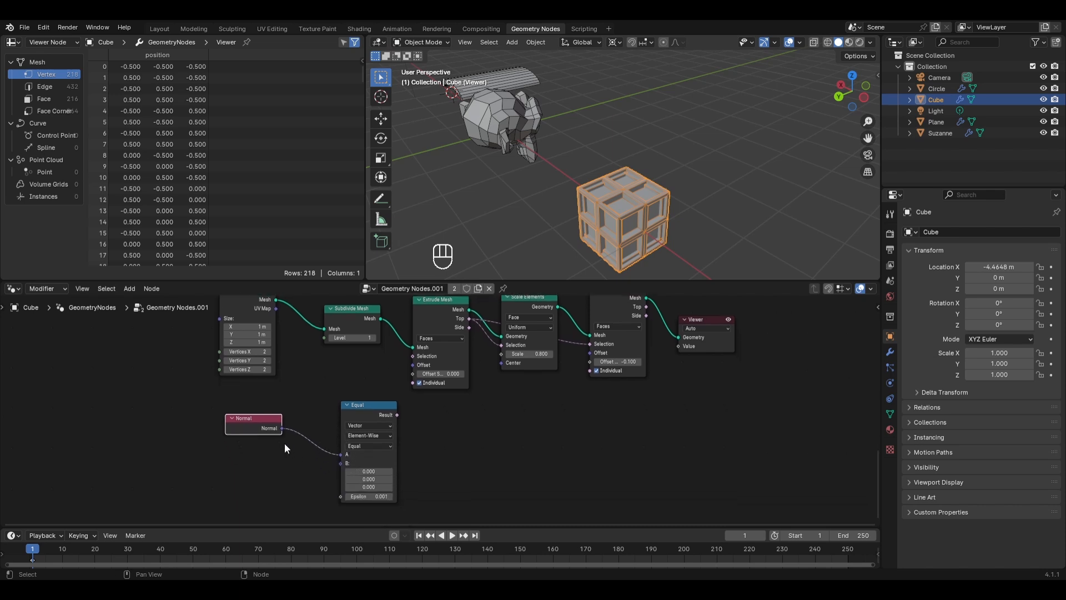
left_click(383, 415)
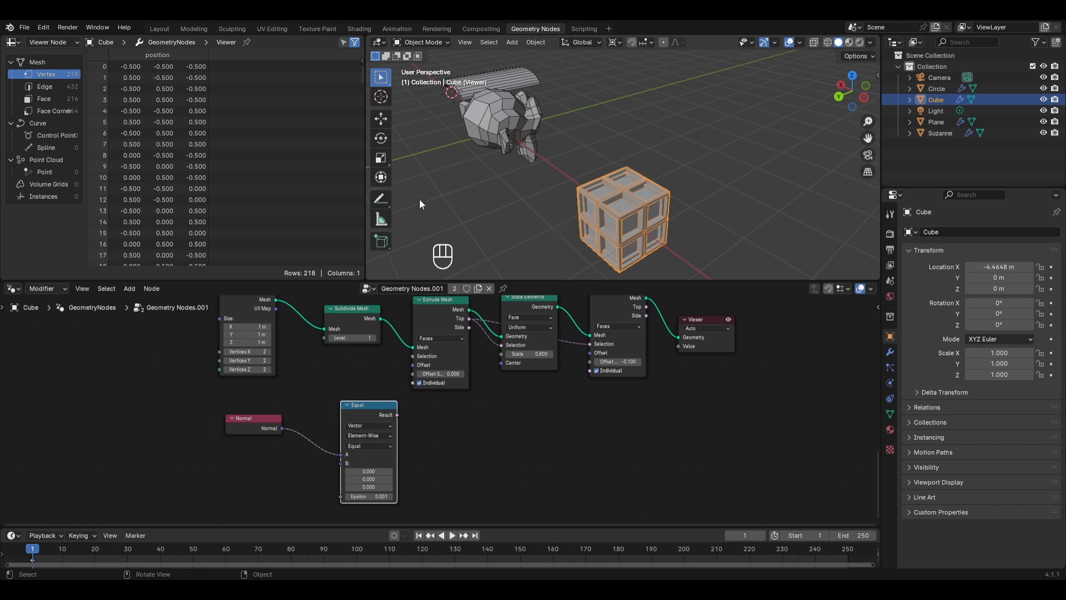
- Draw a temporary annotation line outward from the cube's positive Y side, and undo it
left_click(381, 199)
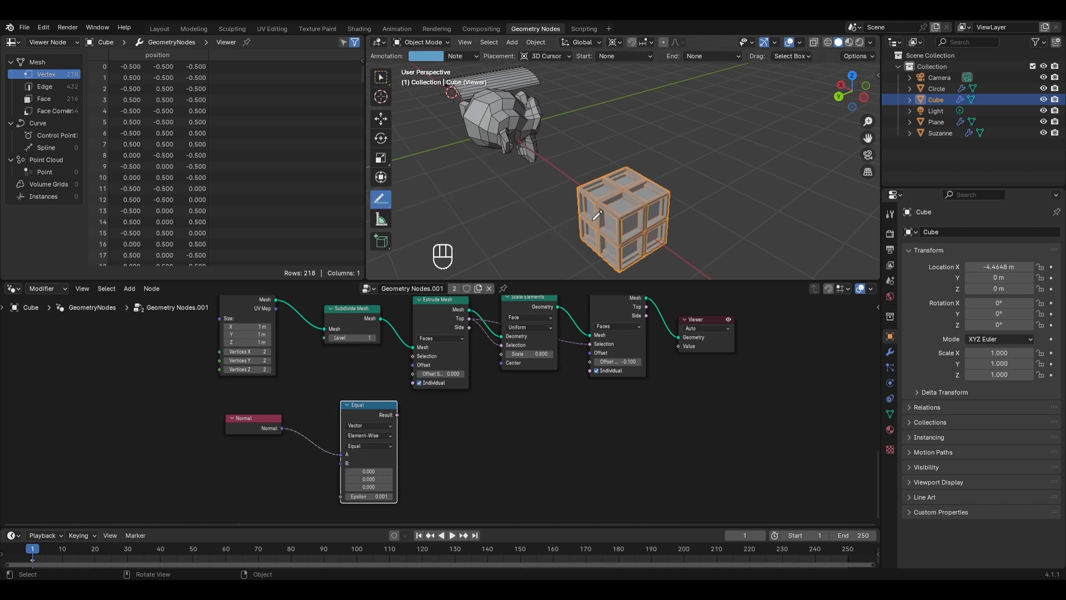
mouse_move(586, 223)
left_mouse_down()
mouse_move(518, 246)
mouse_move(510, 260)
left_mouse_up()
key("ctrl+z")
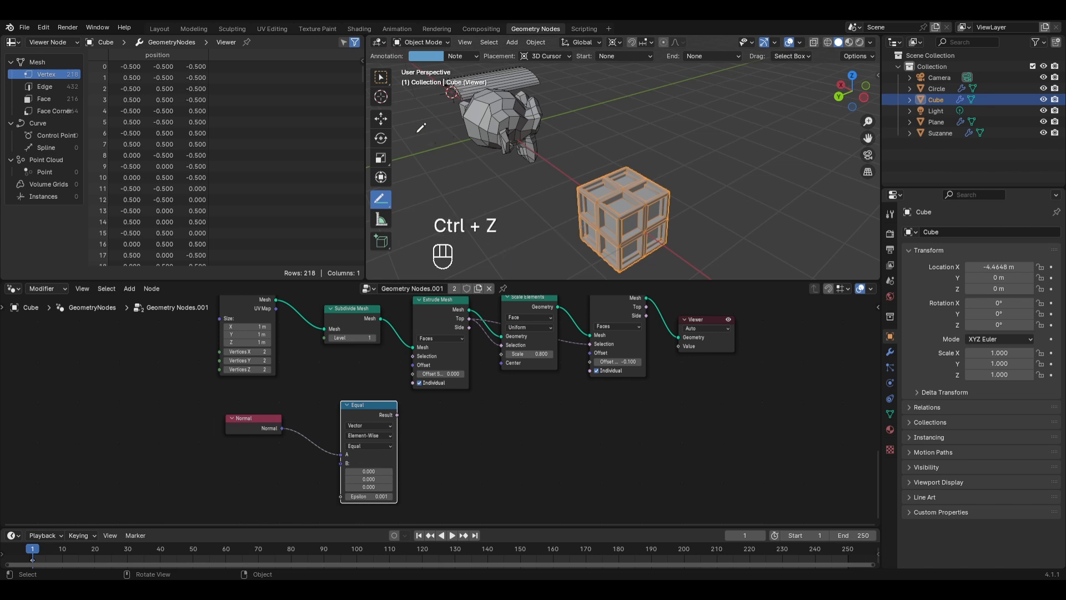
left_click(382, 77)
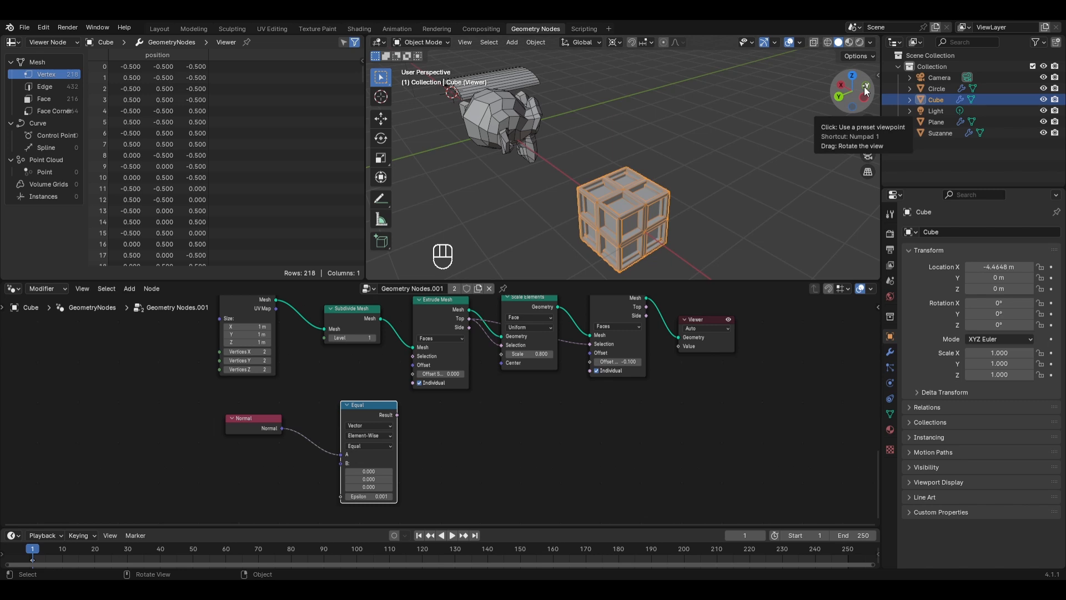
- Draw temporary annotation arrows along the positive and negative Y and X directions around the cube, and undo them
scroll(623, 157, "down", 2)
left_click(380, 198)
left_click_drag(520, 173, 452, 207)
mouse_move(626, 142)
left_mouse_down()
mouse_move(735, 115)
mouse_move(731, 103)
left_mouse_up()
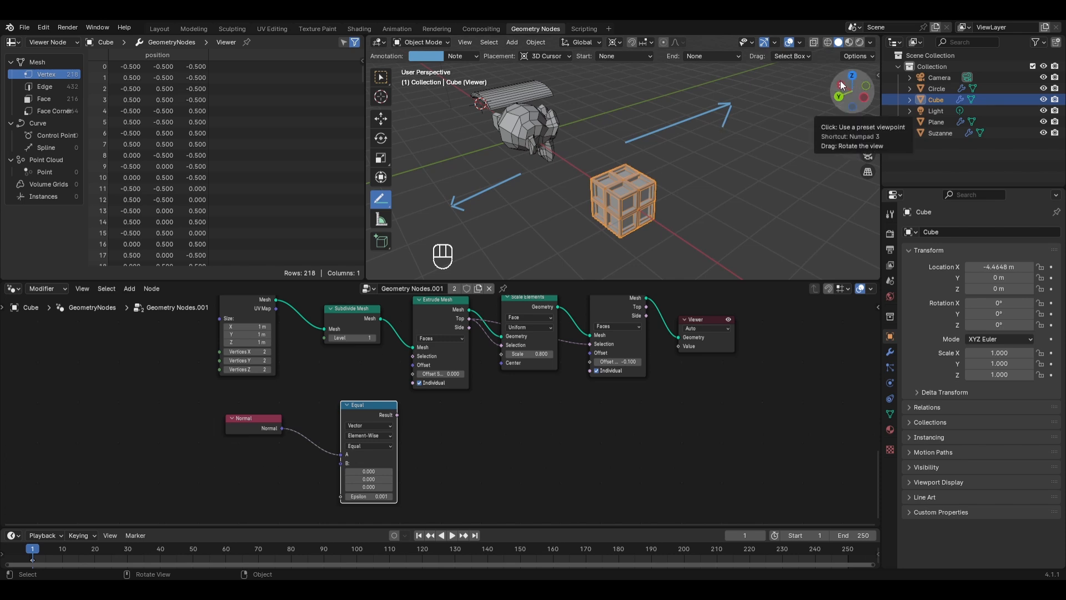
key("ctrl+z")
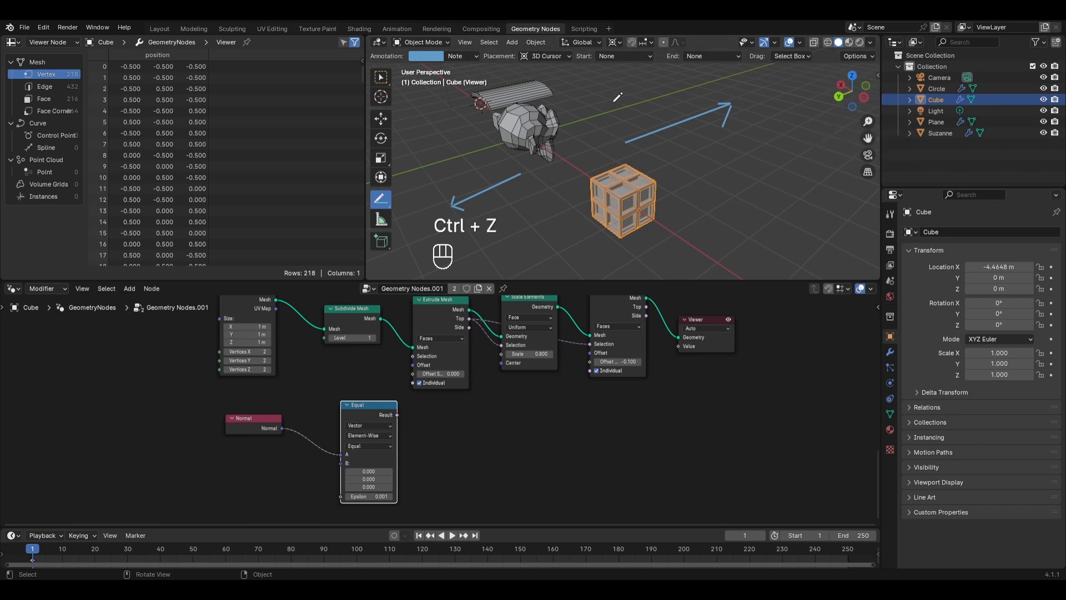
left_click_drag(585, 104, 562, 78)
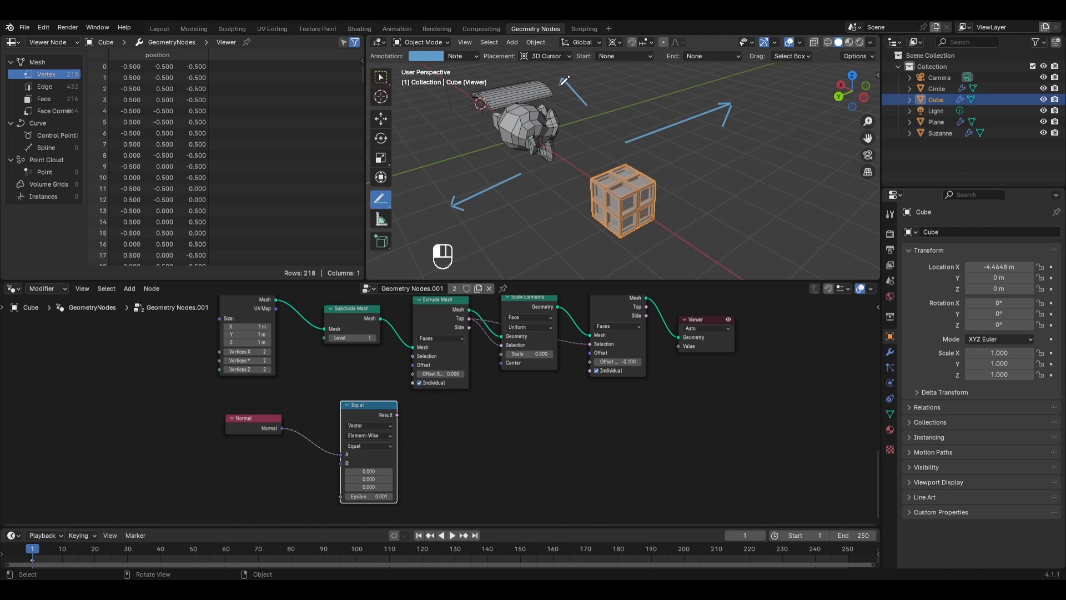
left_click_drag(658, 161, 754, 229)
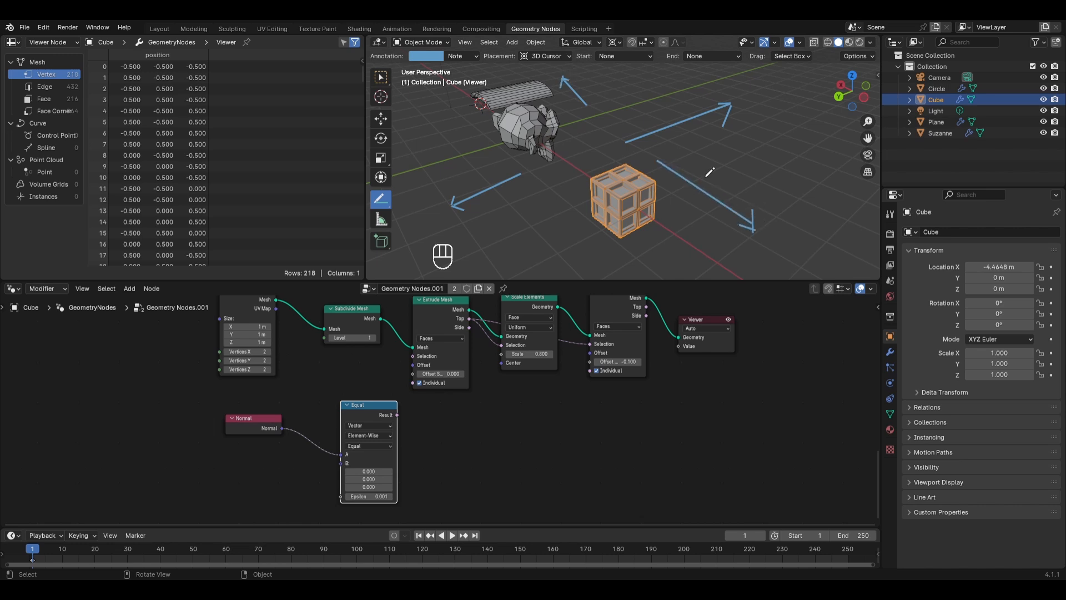
key("ctrl+z")
key("ctrl+z")
key("ctrl+z")
key("ctrl+z")
key("ctrl+z")
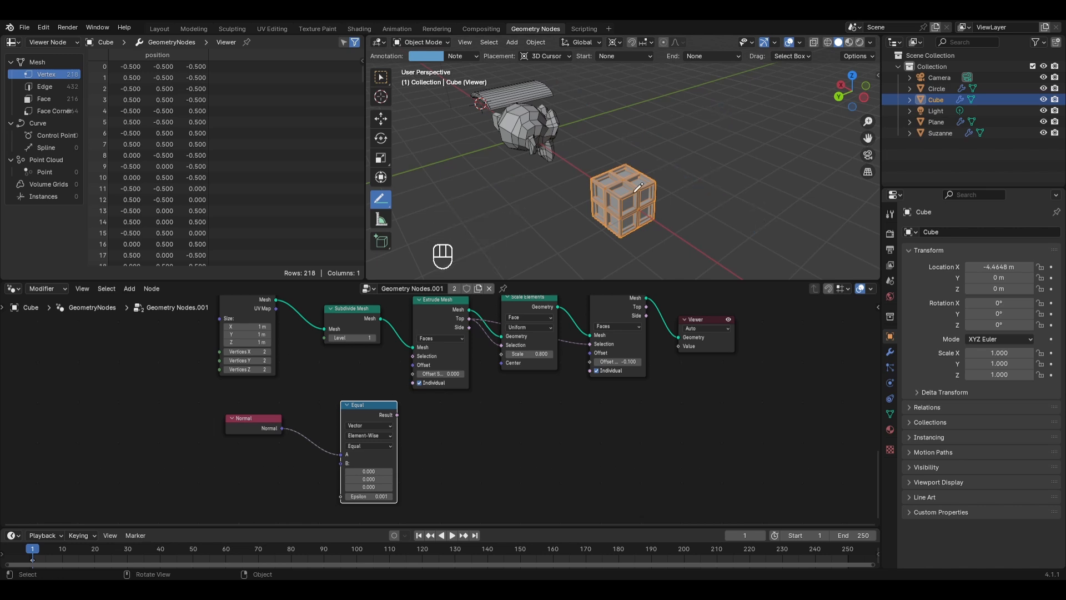
left_click(383, 78)
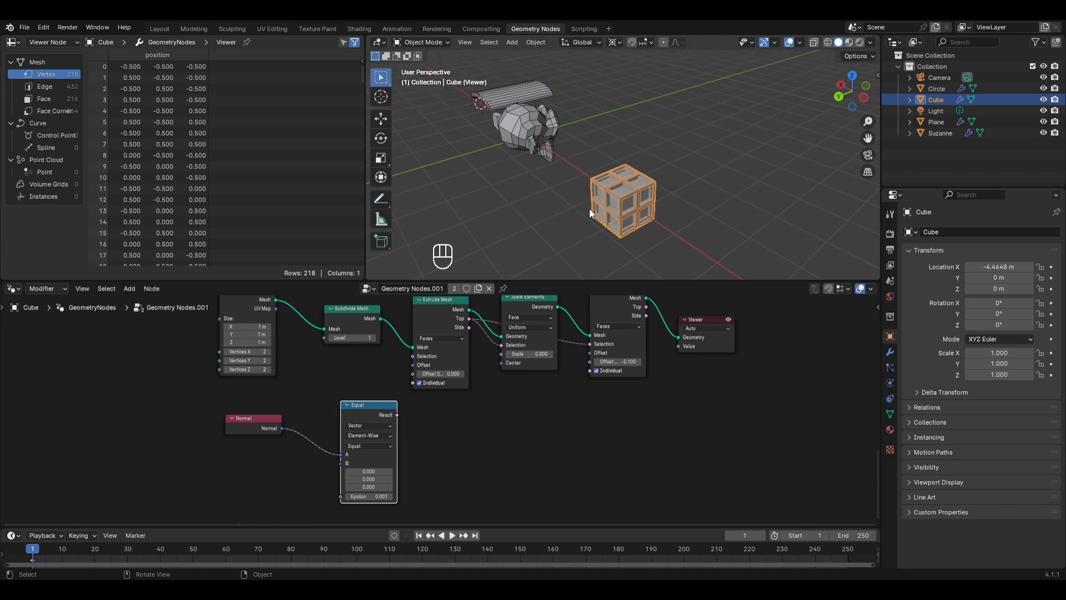
- Set the Y component of the Compare node's B vector to 1 and connect its Result to the first Extrude Mesh node's Selection
scroll(381, 489, "up", 1)
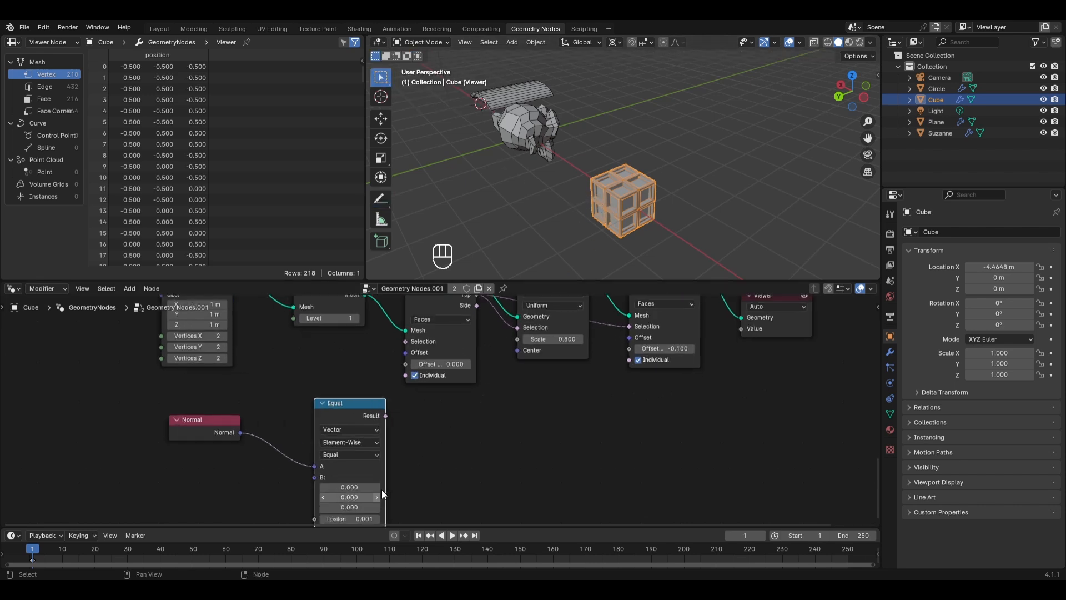
left_click(349, 498)
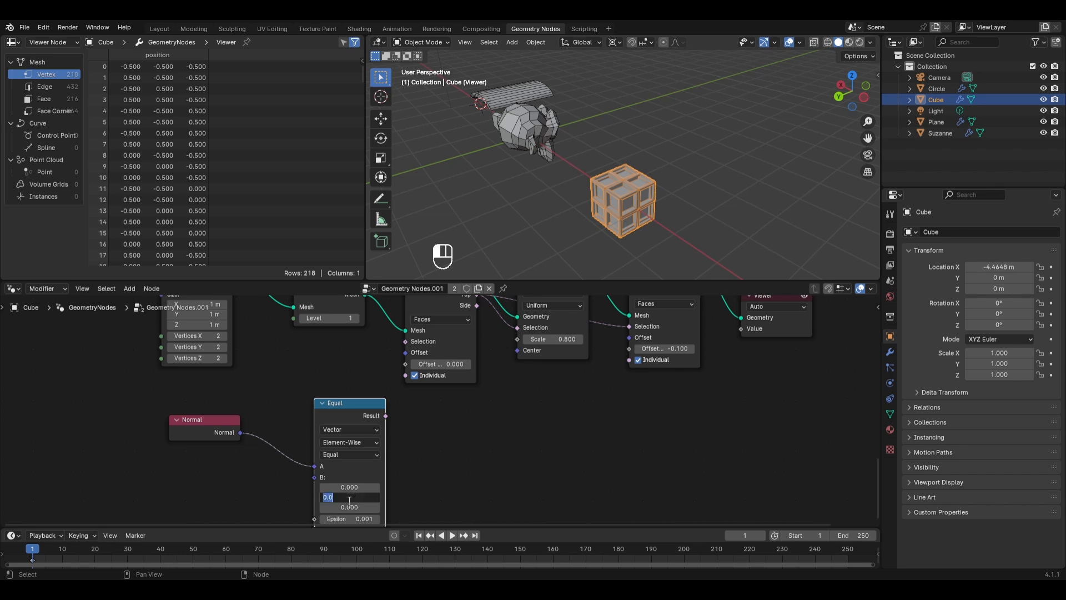
type("1")
key("Return")
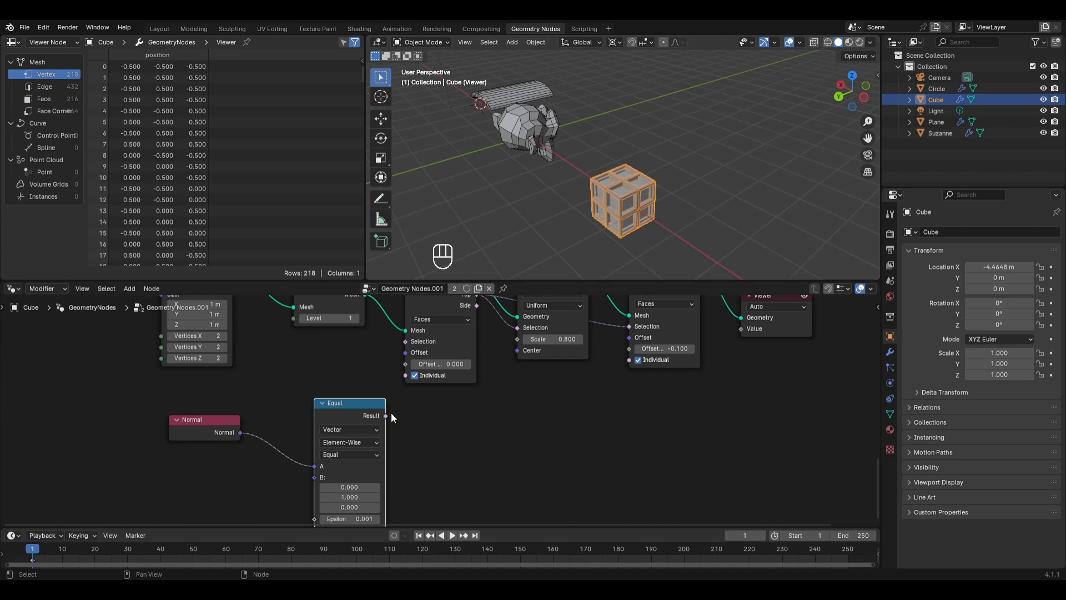
left_click_drag(391, 412, 398, 348)
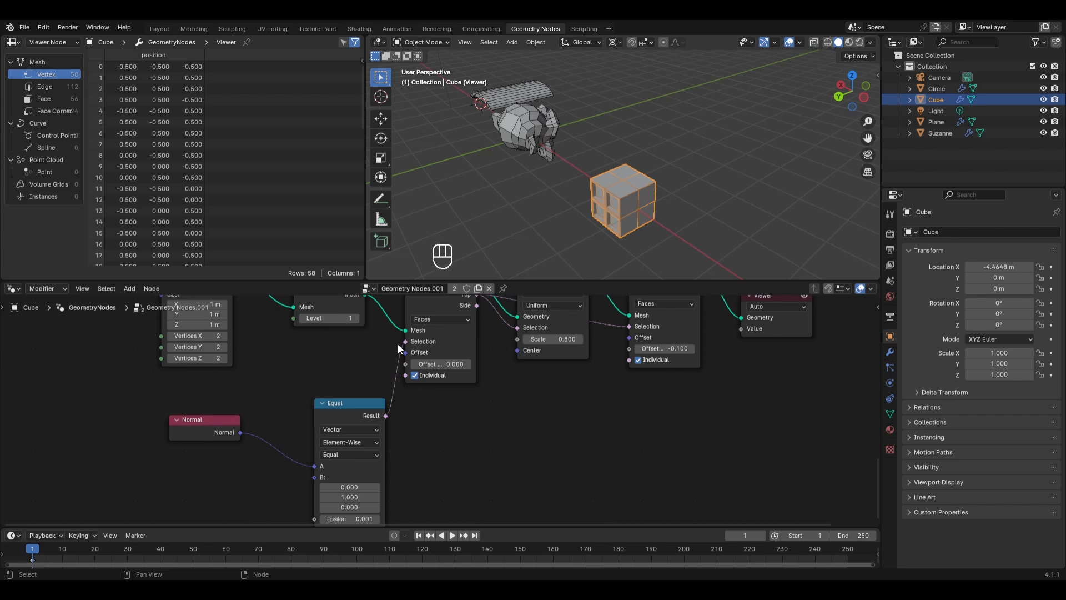
scroll(575, 233, "up", 3)
middle_click_drag(579, 233, 607, 255, "shift")
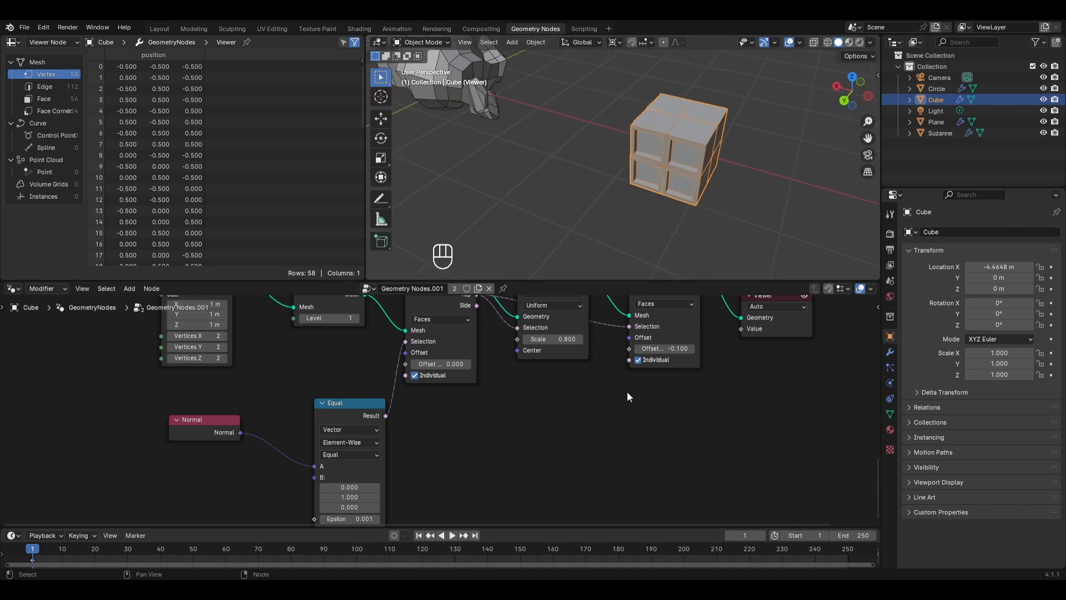
middle_click_drag(796, 214, 736, 195)
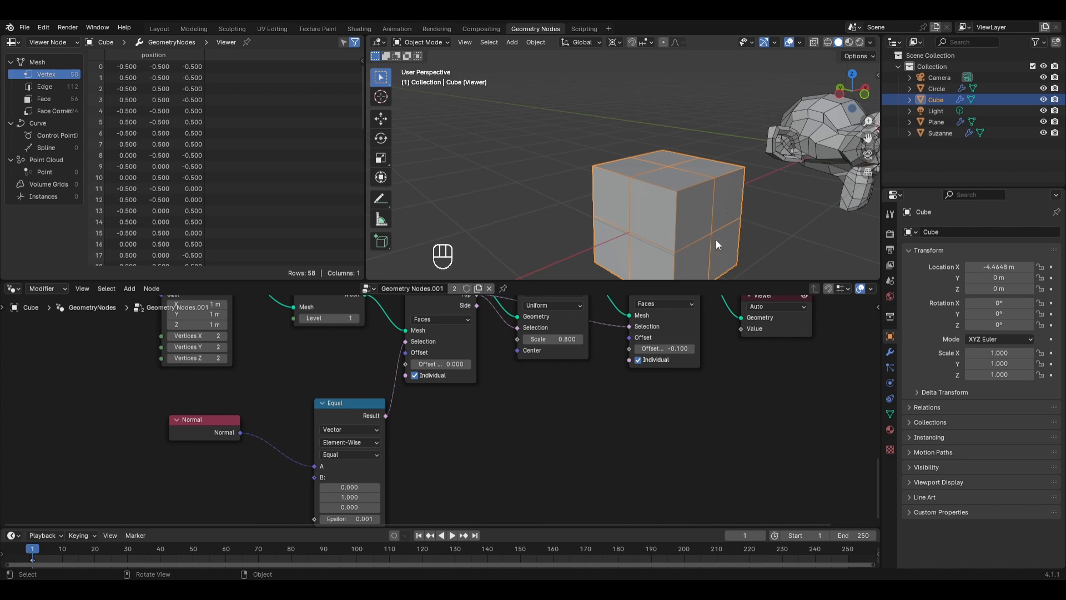
scroll(716, 242, "down", 5)
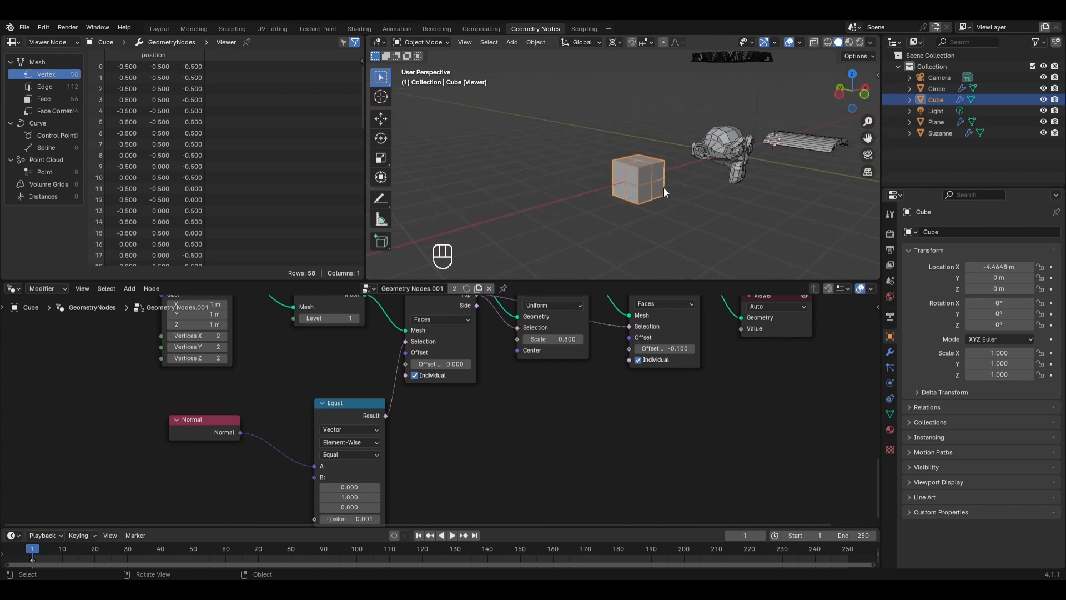
- Duplicate the connected Normal and Compare nodes and place the copies below the originals
scroll(408, 359, "down", 3)
left_click_drag(362, 401, 333, 403)
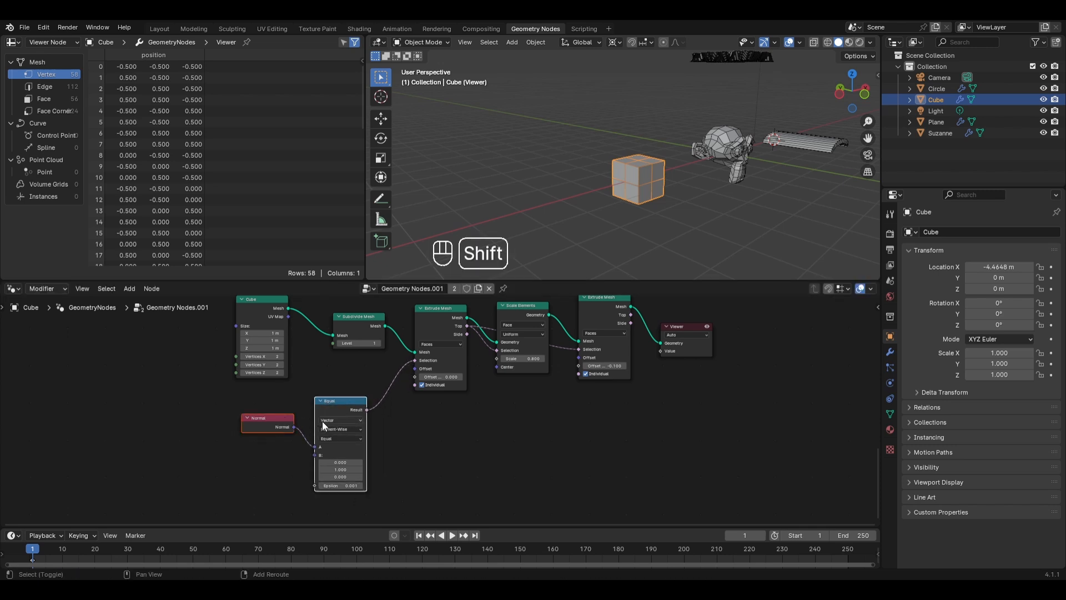
key("shift+d")
left_click(237, 478)
middle_click_drag(238, 477, 274, 432)
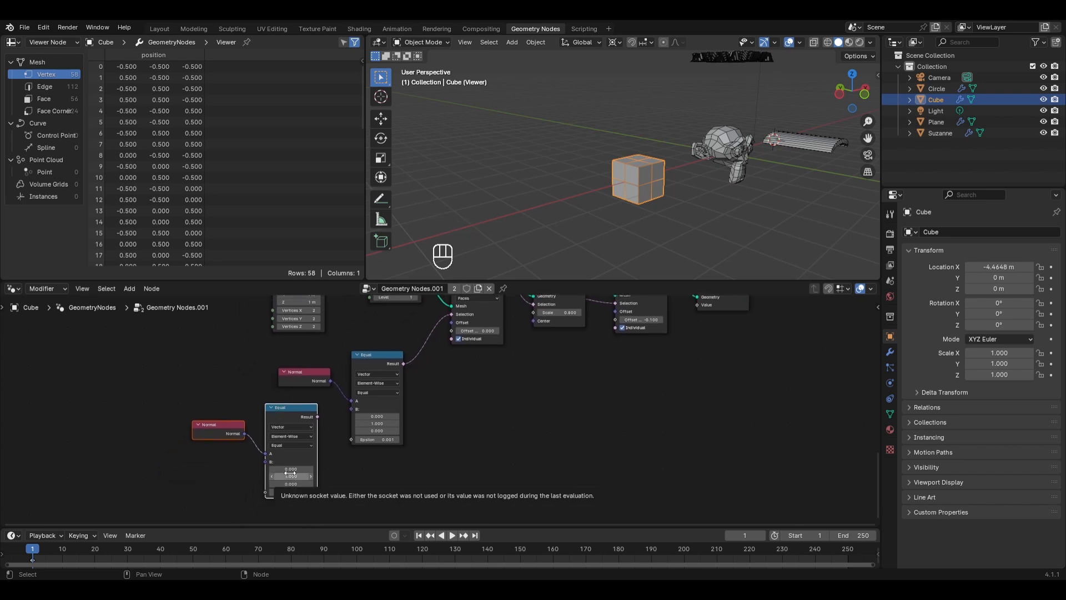
- Set the duplicated Compare node's B vector Y to -1 and connect its Result to the first Extrude Mesh node's Selection
key("minus")
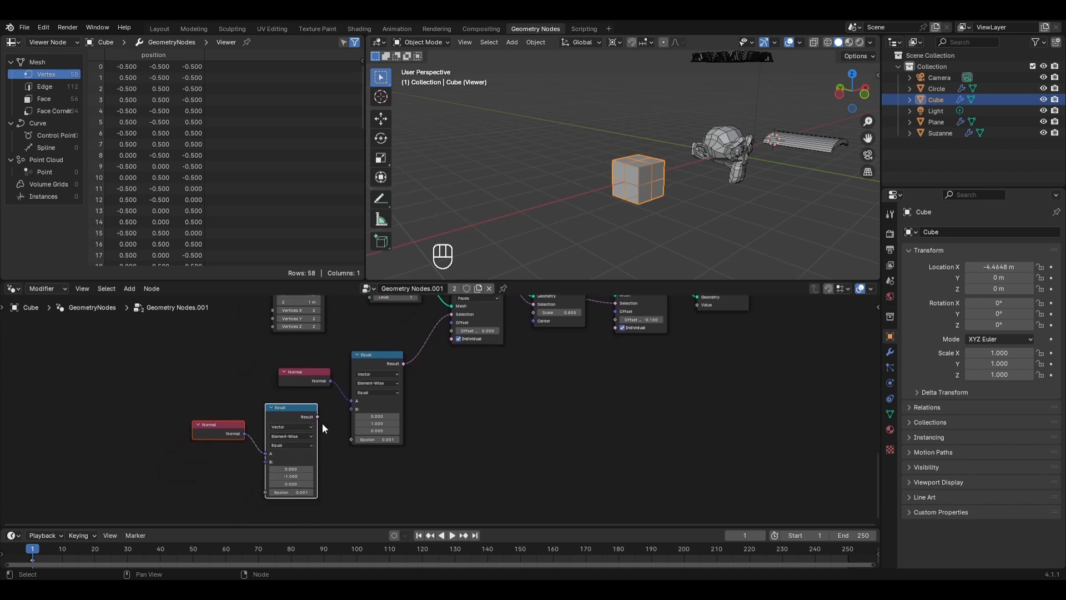
mouse_move(317, 417)
left_click_drag(318, 417, 459, 316)
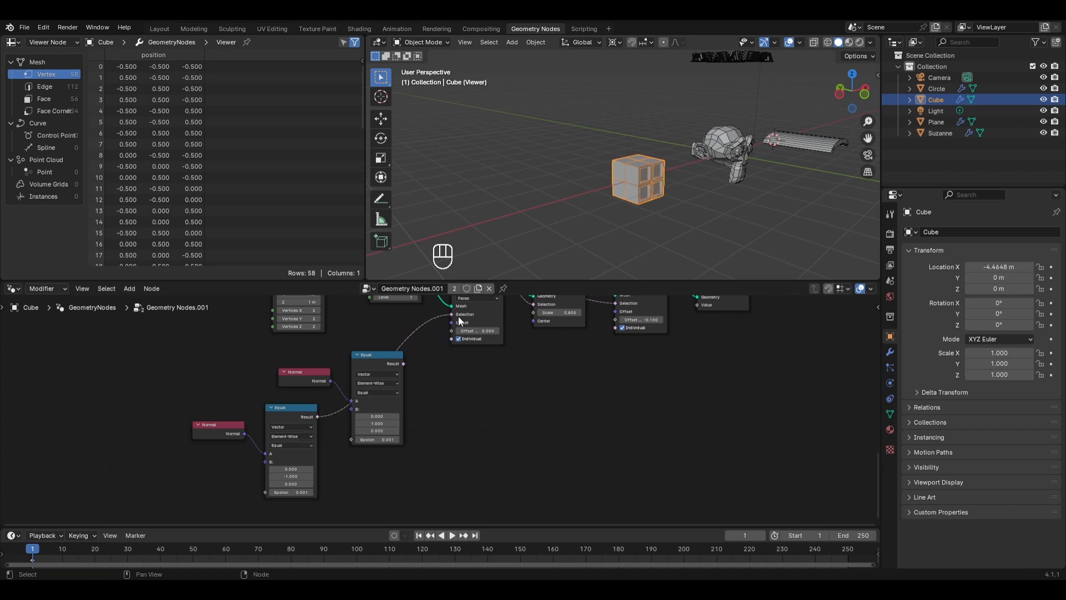
- Move the original Normal and Compare nodes directly above their duplicated copies in the node tree
scroll(690, 209, "up", 3)
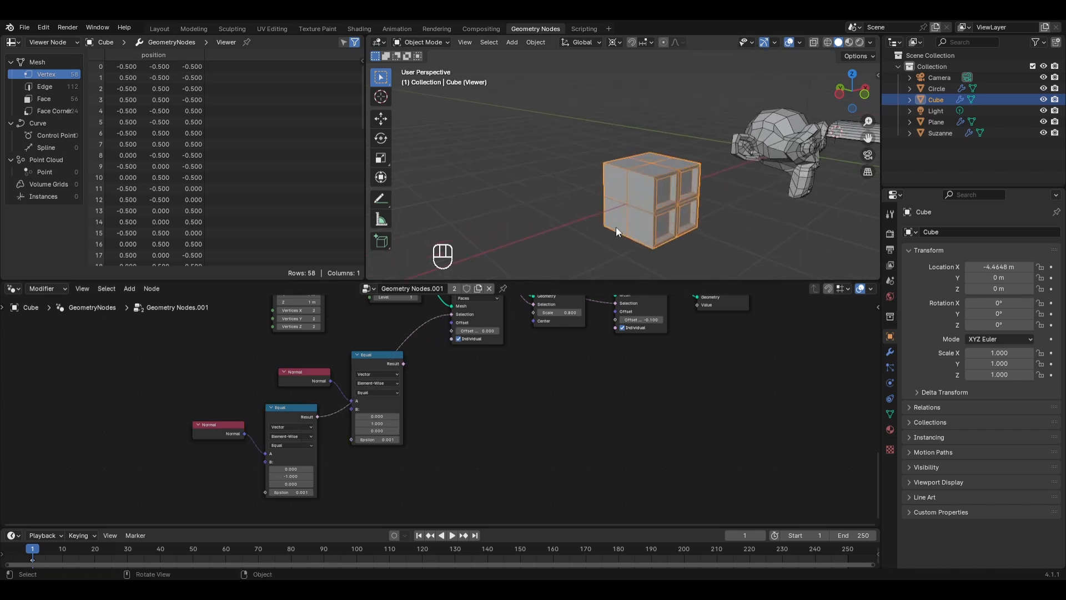
middle_click_drag(616, 228, 658, 211)
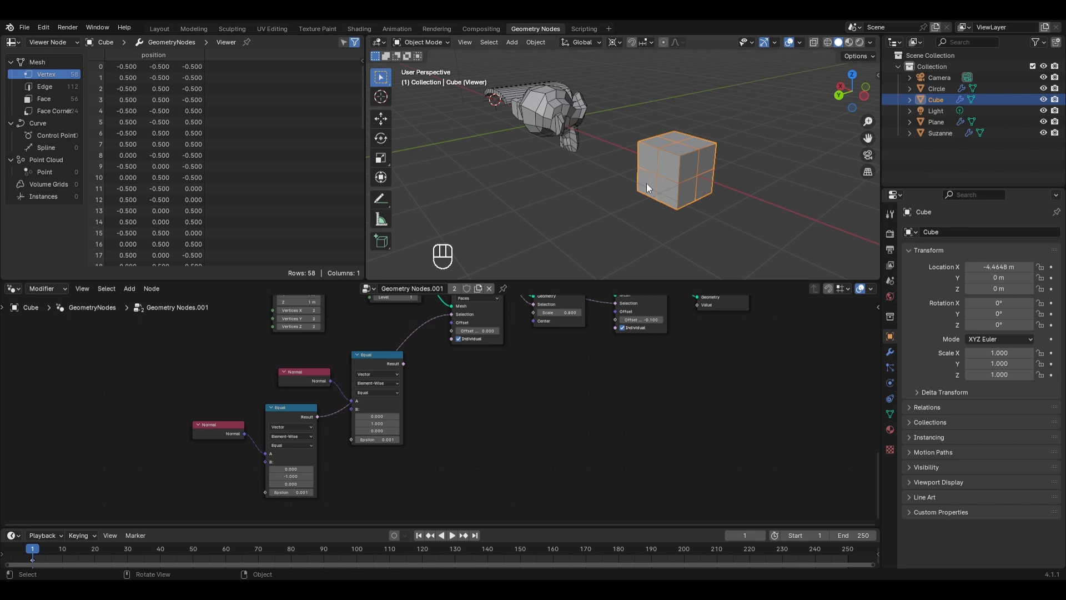
scroll(473, 314, "up", 2)
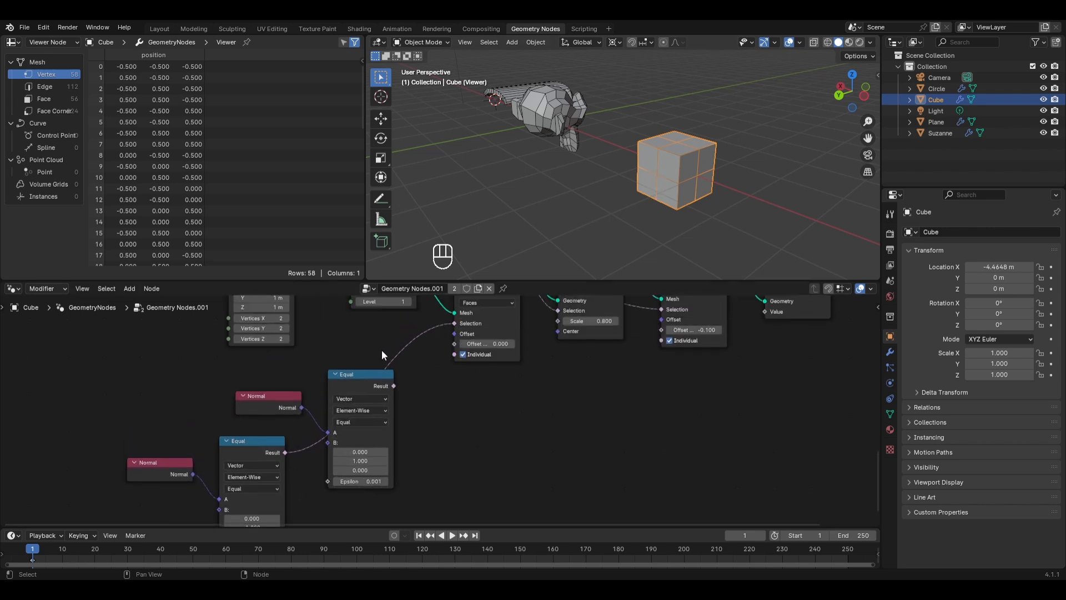
left_click_drag(333, 356, 157, 362)
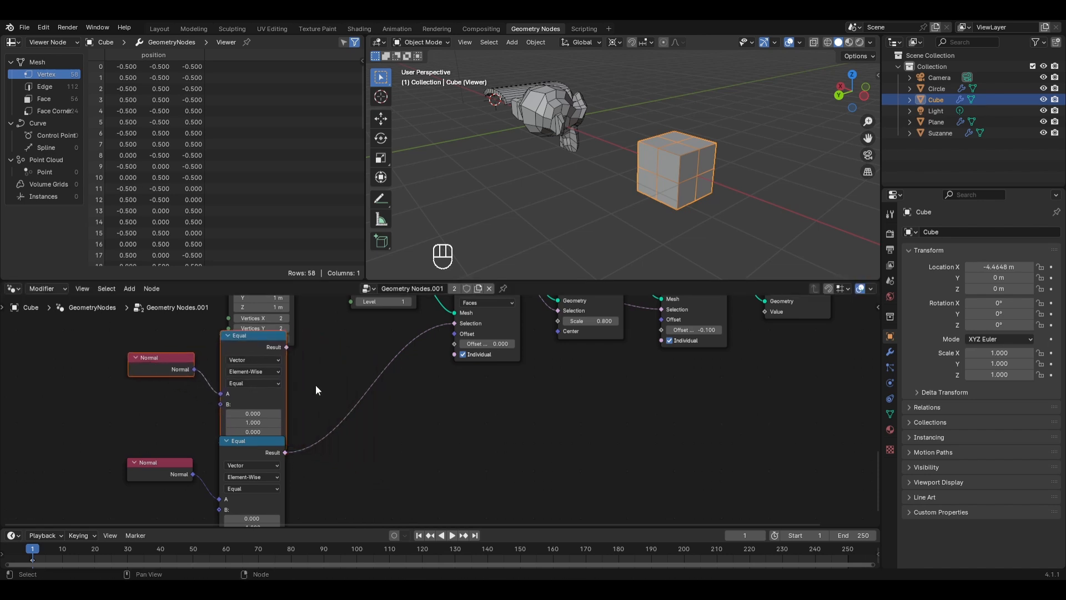
- Add a Boolean Math node and place it beside the two Compare nodes, below the first Extrude Mesh node
scroll(348, 380, "down", 2)
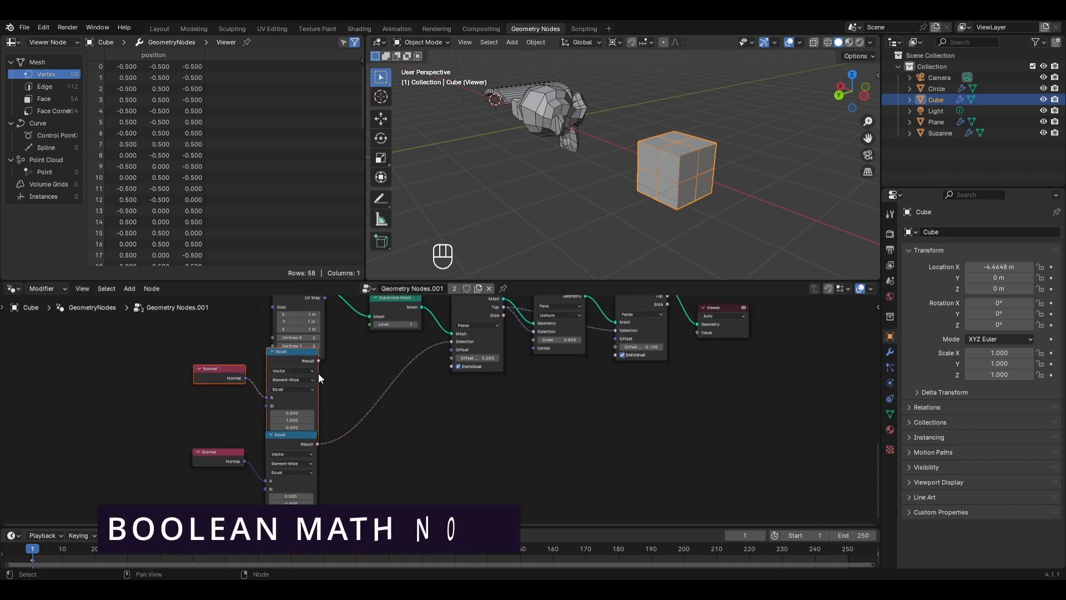
key("shift+a")
mouse_move(356, 376)
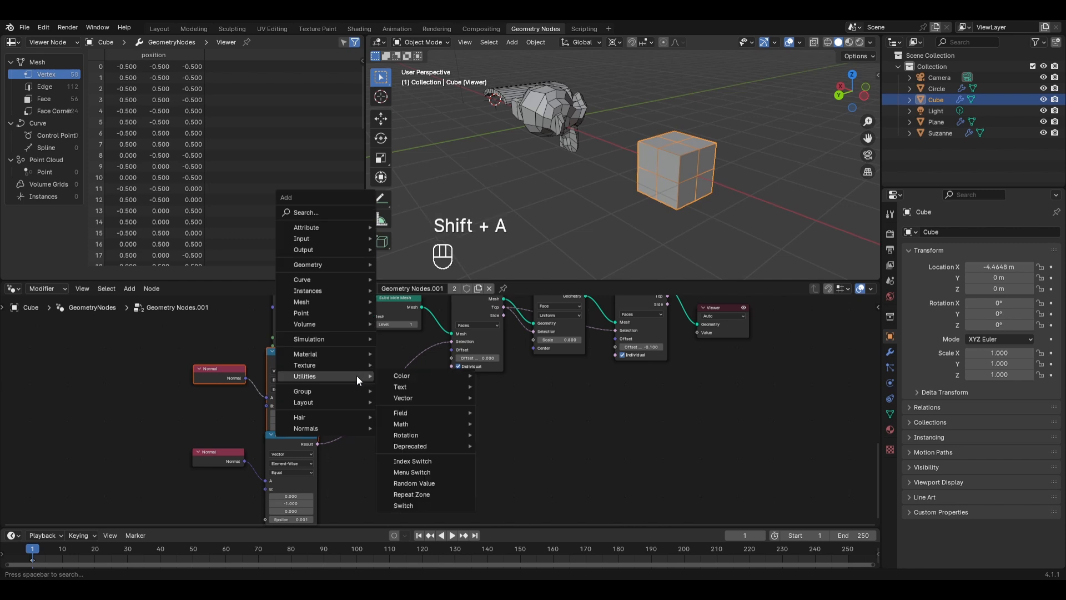
mouse_move(438, 425)
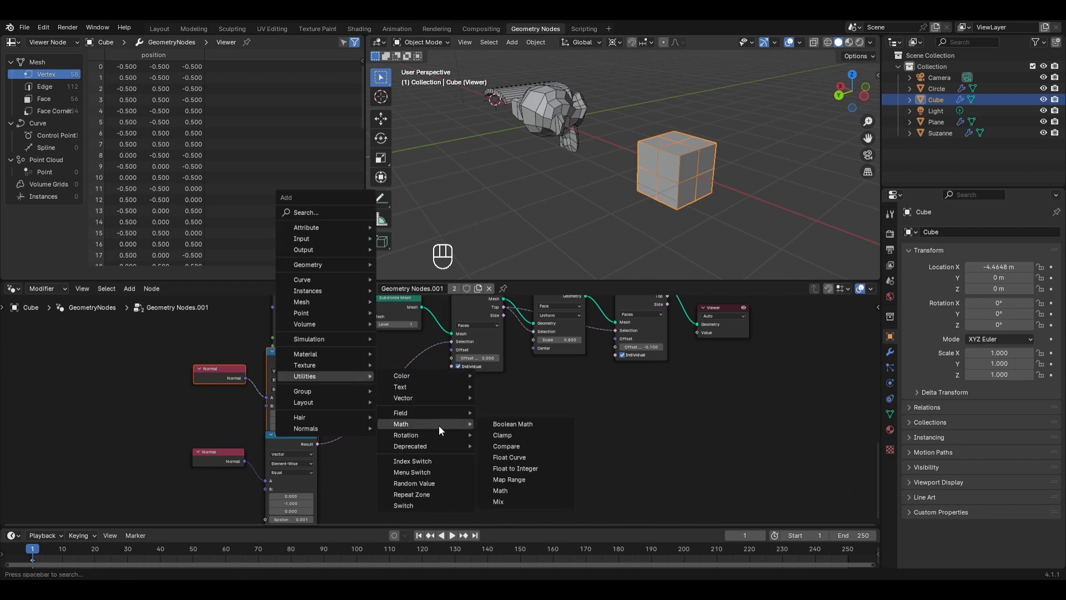
left_click(499, 423)
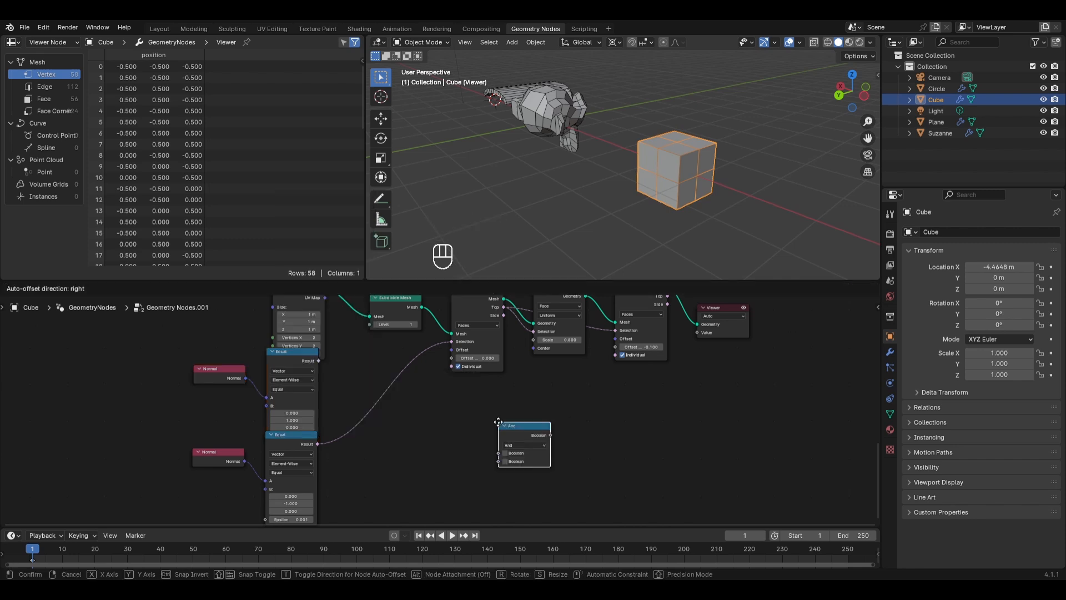
left_click(389, 425)
- Connect both Compare Results to the Boolean Math inputs and its Boolean output to the first Extrude Mesh node's Selection
scroll(431, 444, "up", 3)
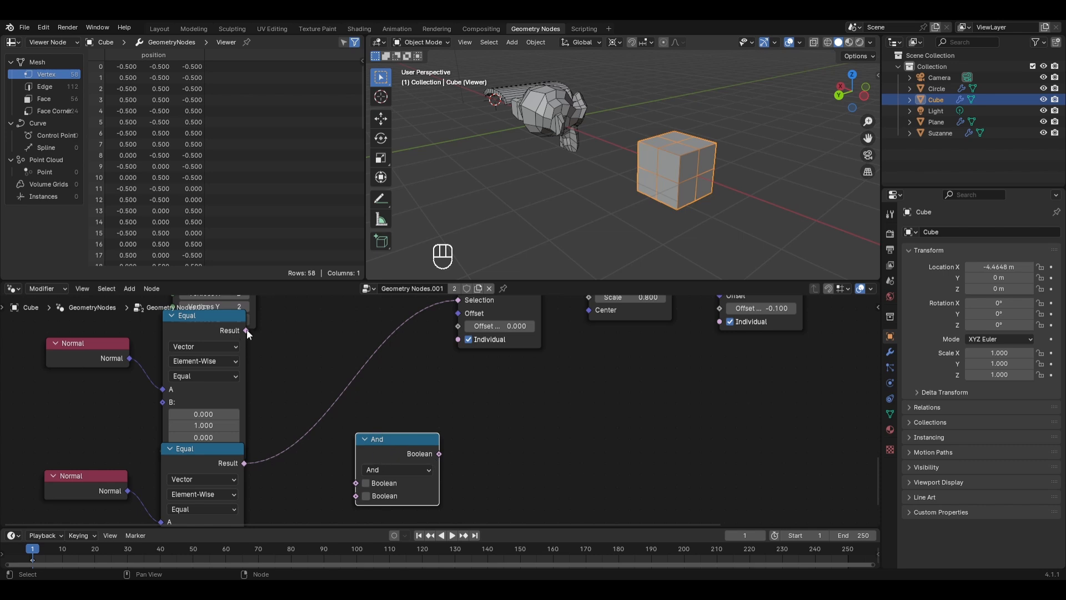
left_click_drag(247, 330, 356, 482)
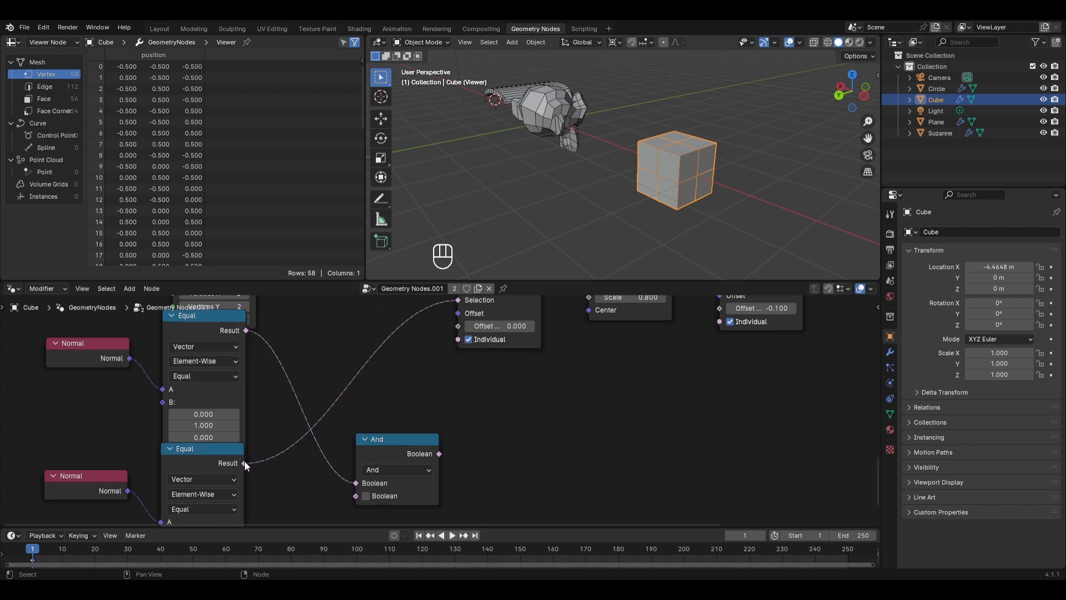
left_click_drag(245, 462, 356, 495)
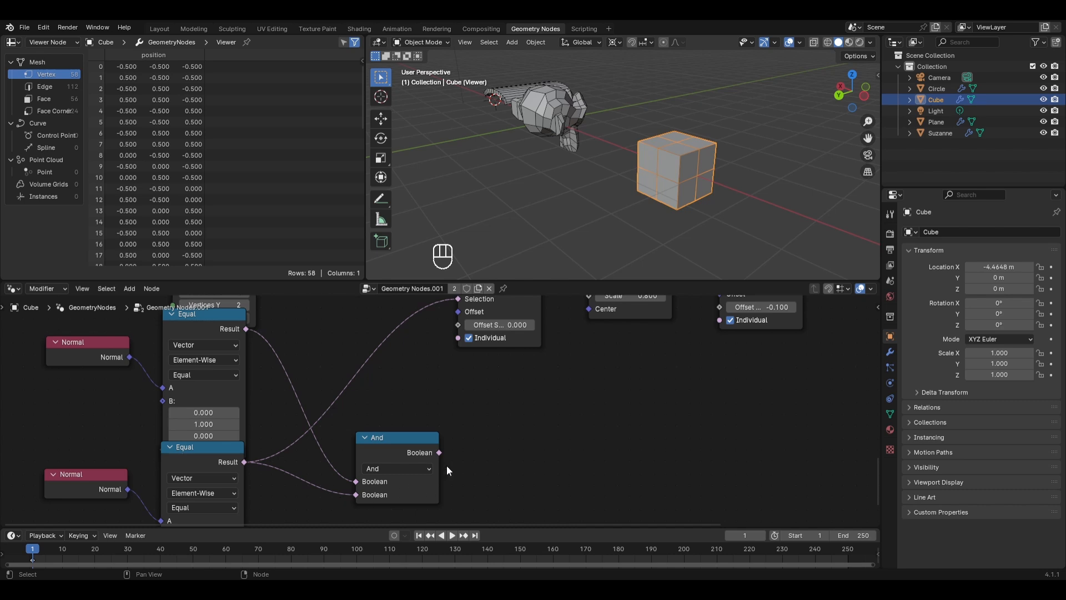
left_click_drag(441, 452, 455, 317)
- Keep the Boolean Math operation on And and examine how it combines the two Compare nodes on the cube
middle_click_drag(383, 406, 416, 376)
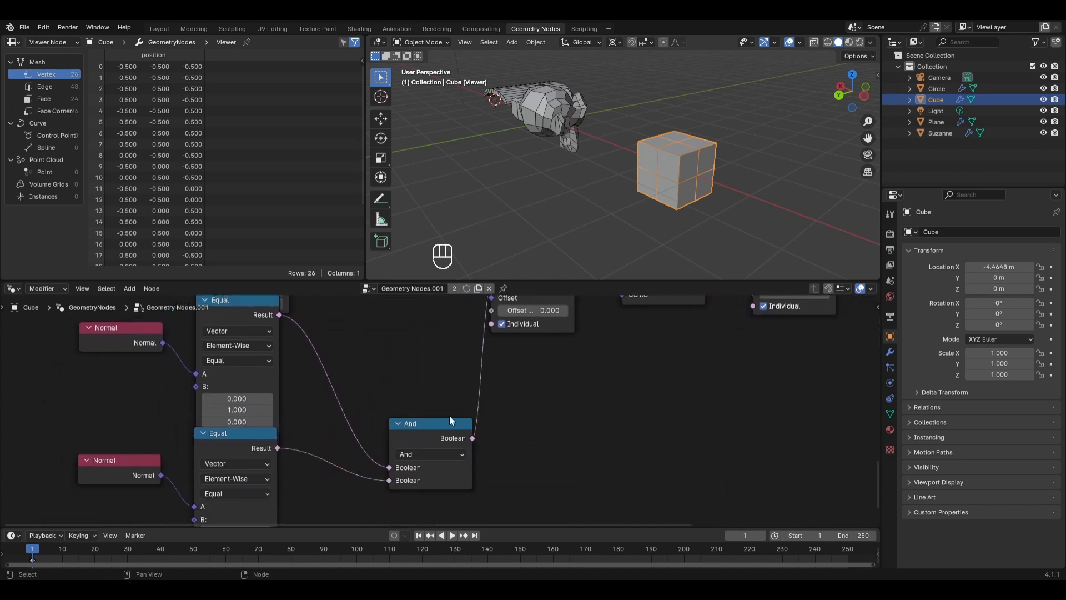
left_click(396, 455)
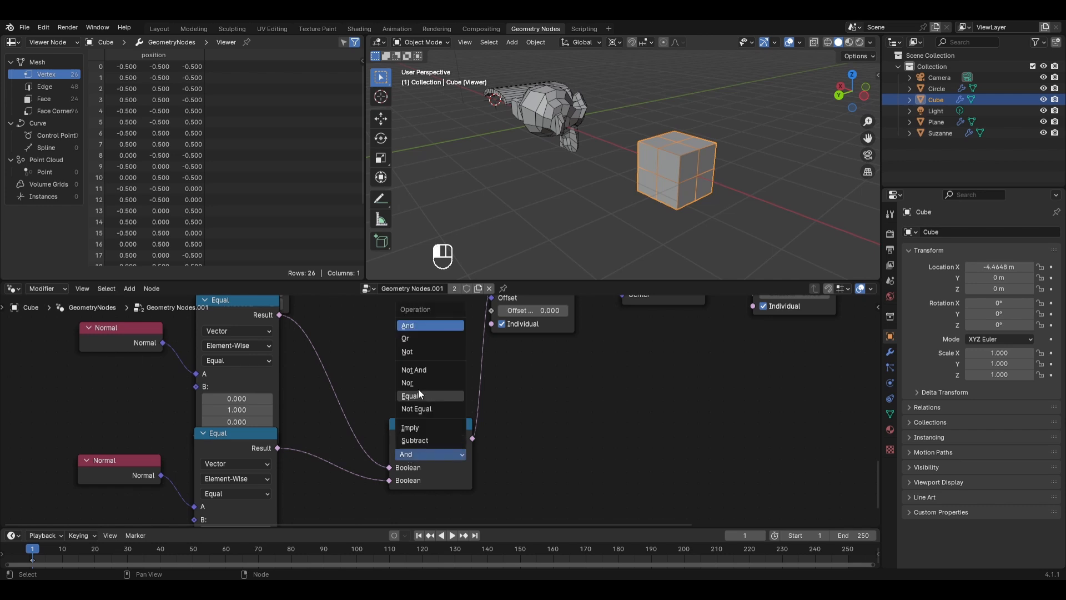
left_click(427, 325)
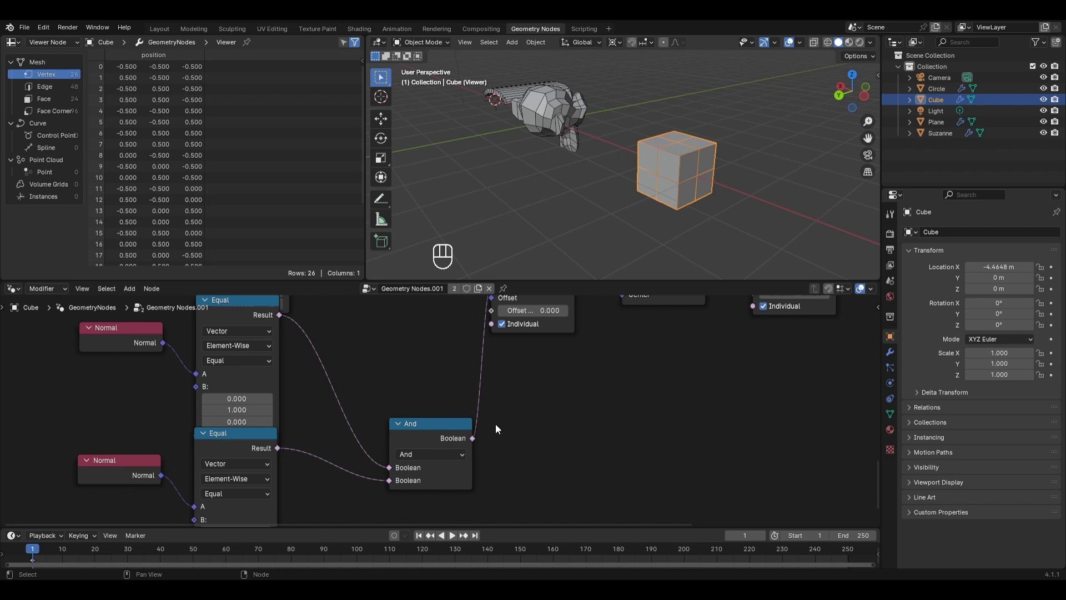
scroll(307, 420, "down", 2)
middle_click_drag(305, 421, 290, 396)
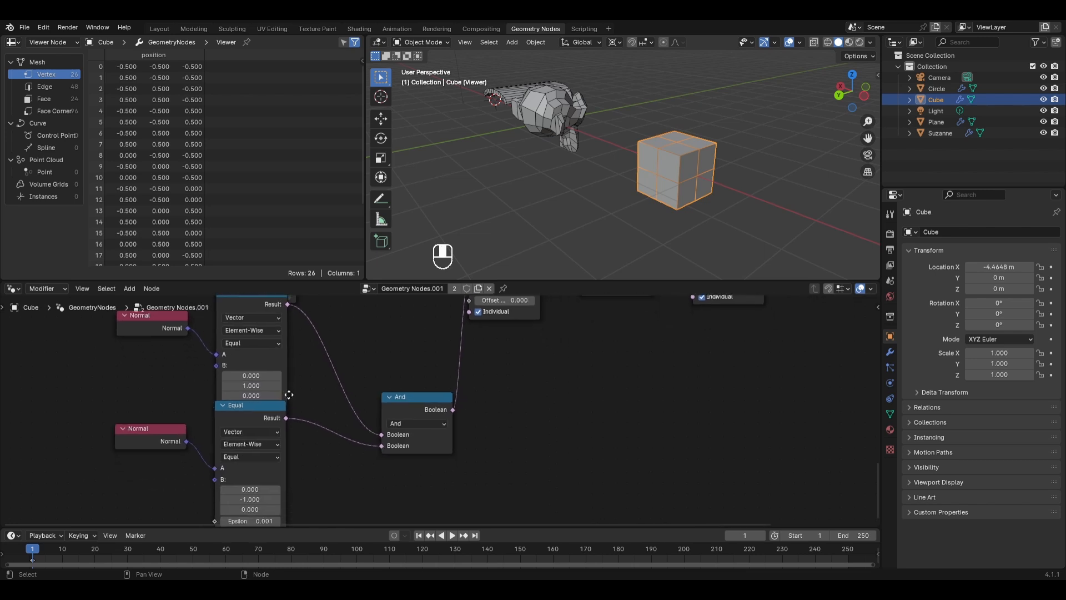
left_click(251, 303)
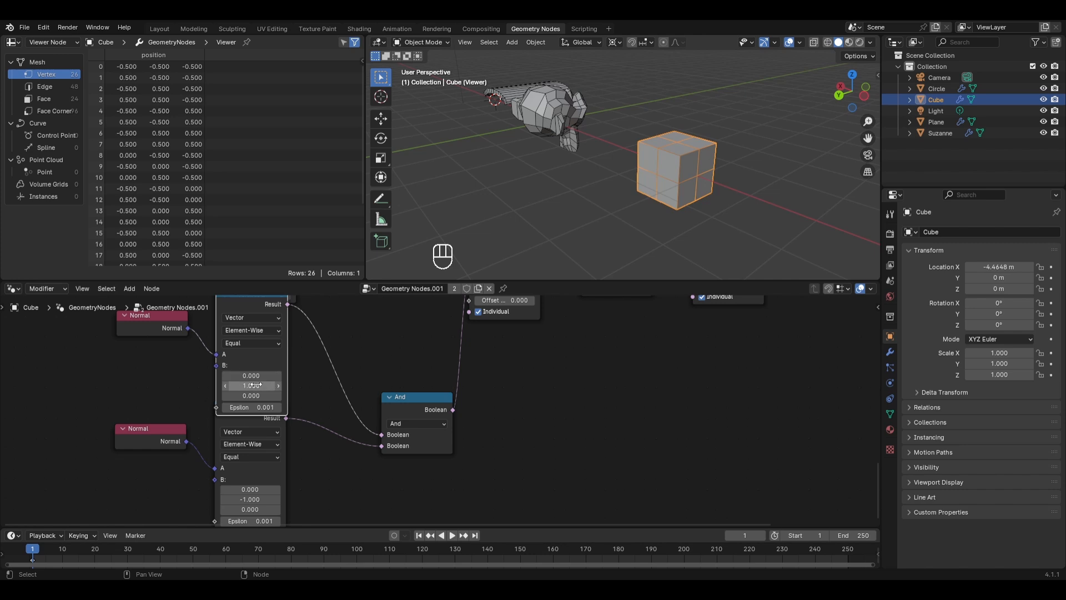
left_click(252, 468)
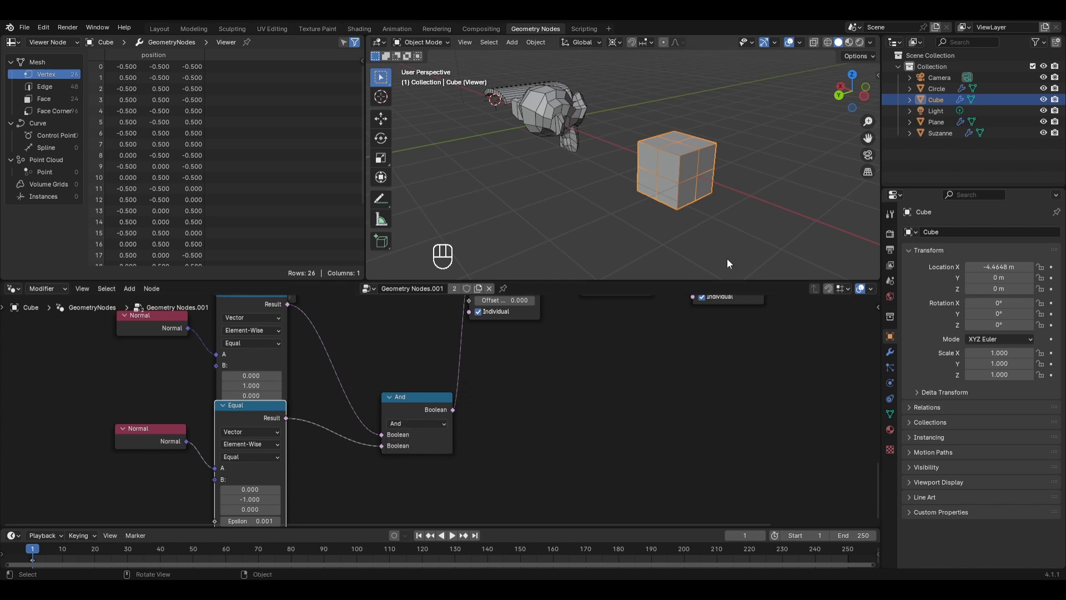
middle_click_drag(775, 225, 726, 178)
- Set the Boolean Math node's operation to Or and inspect the inset panels on both Y sides of the cube
left_click(419, 422)
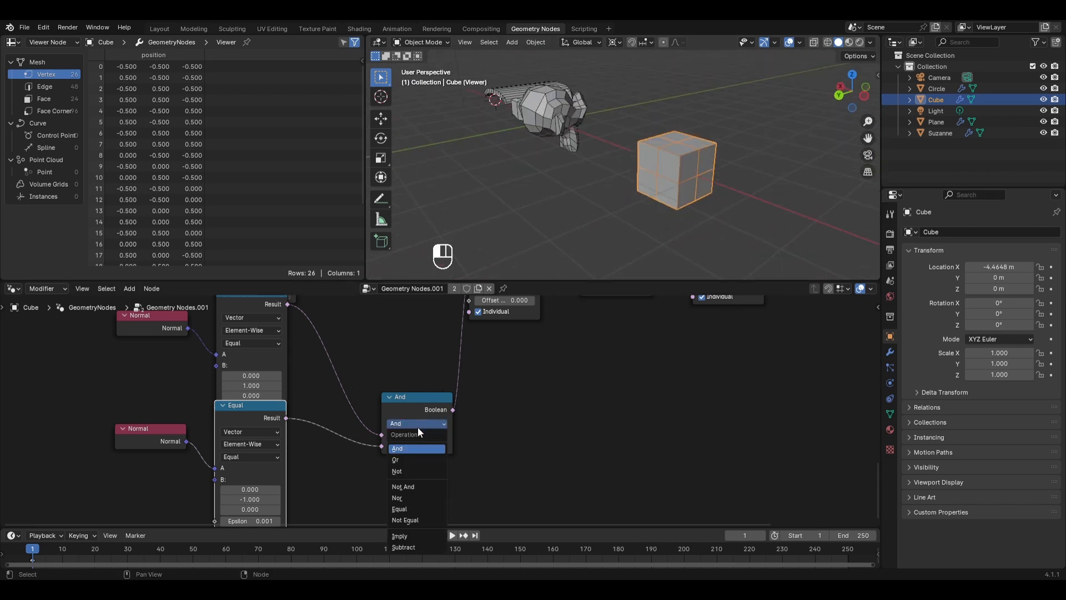
left_click(405, 461)
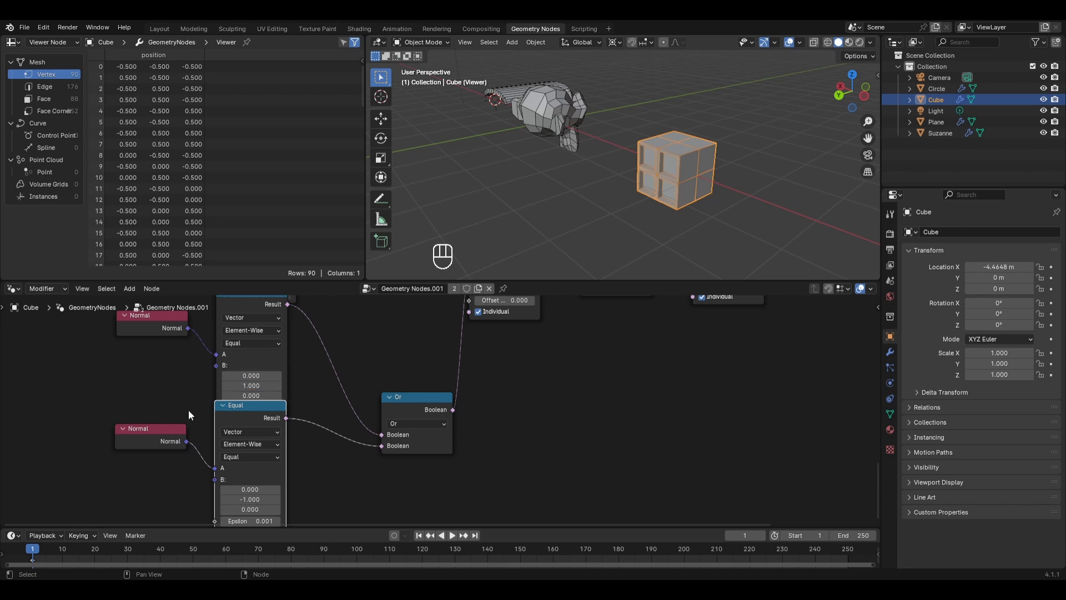
left_click_drag(187, 441, 215, 467)
middle_click_drag(782, 209, 589, 211)
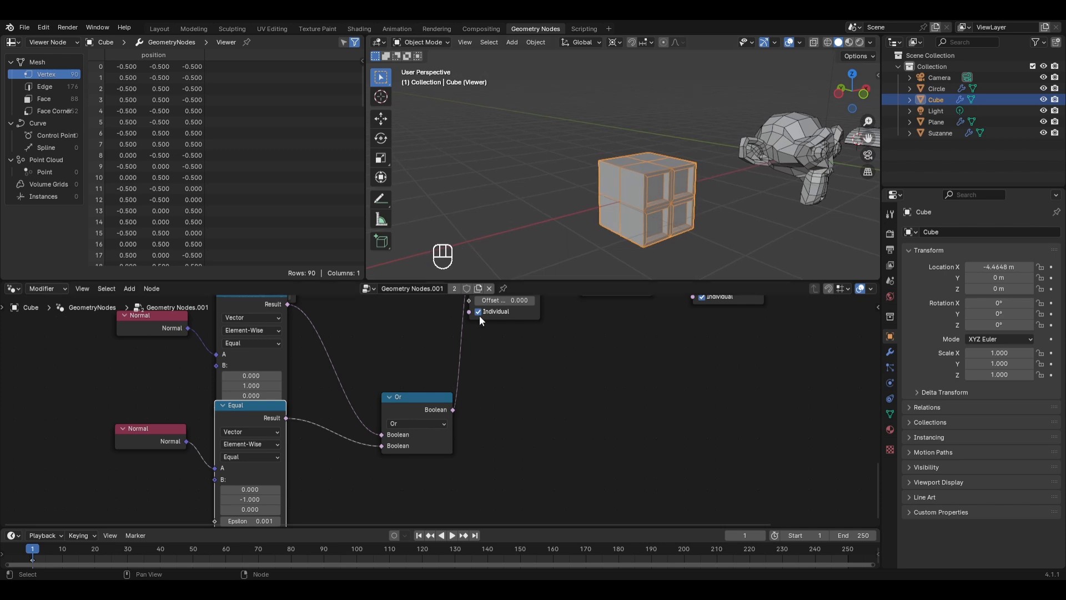
- Reduce the Cube node's Y size to 0.21 m to turn the paneled cube into a thin window
scroll(432, 389, "down", 2)
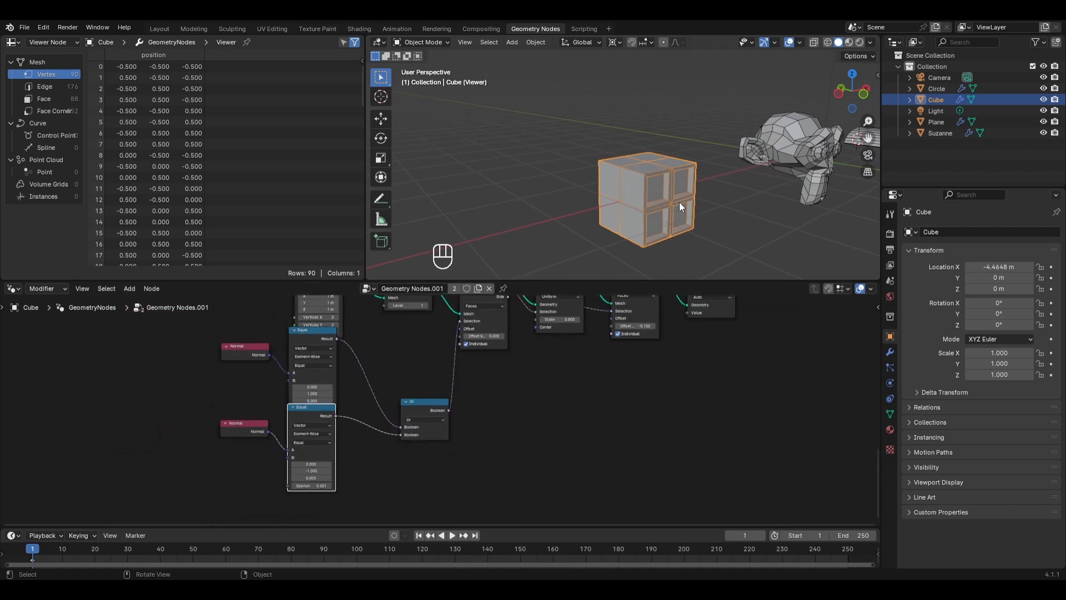
middle_click_drag(383, 321, 411, 391)
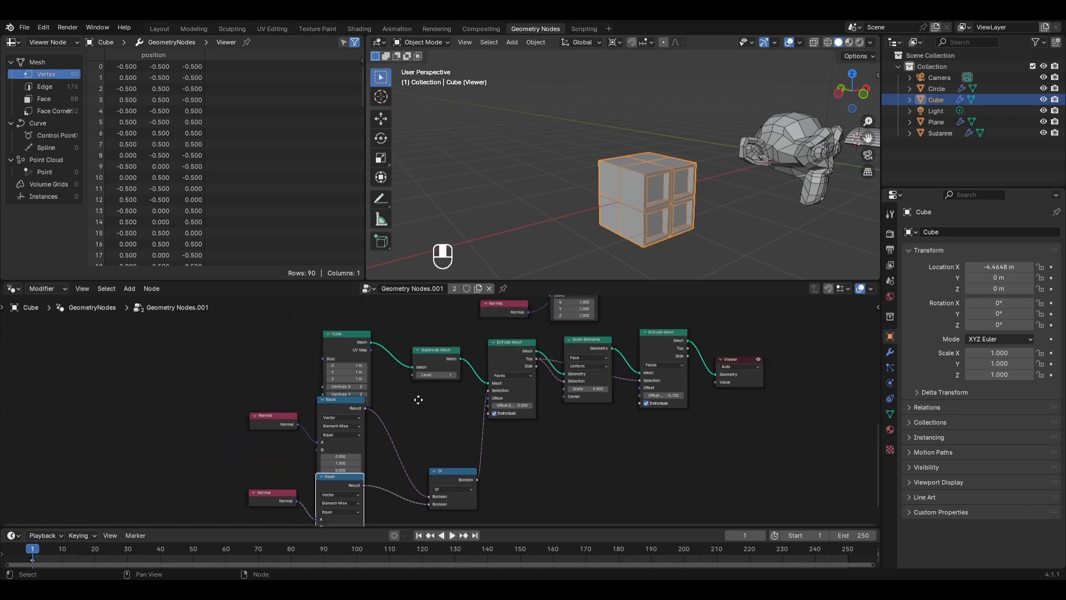
left_click(345, 341)
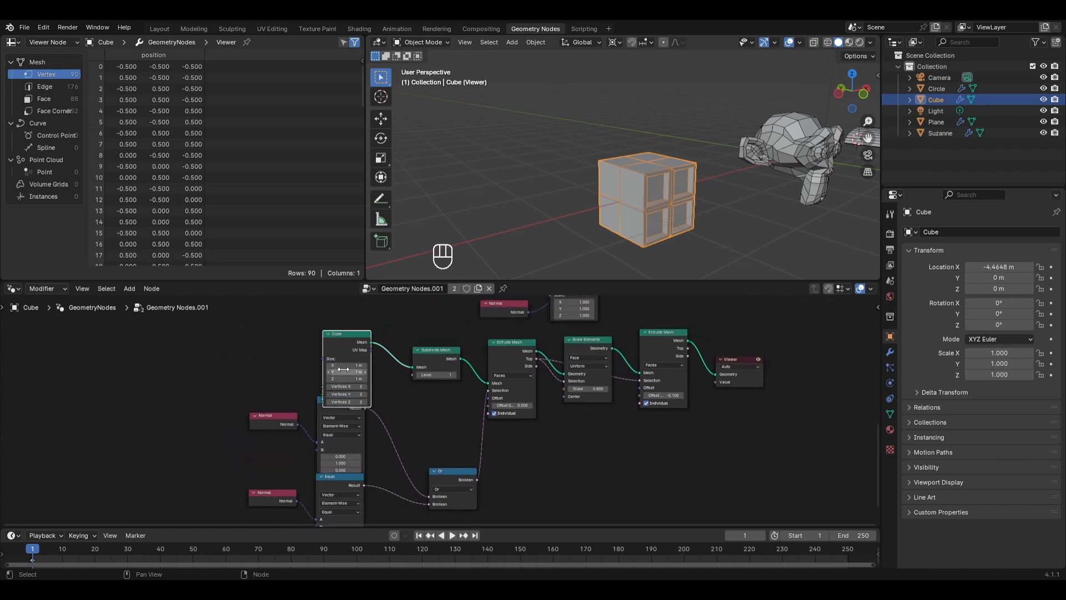
scroll(343, 367, "up", 2)
left_click_drag(345, 371, 338, 348, "shift")
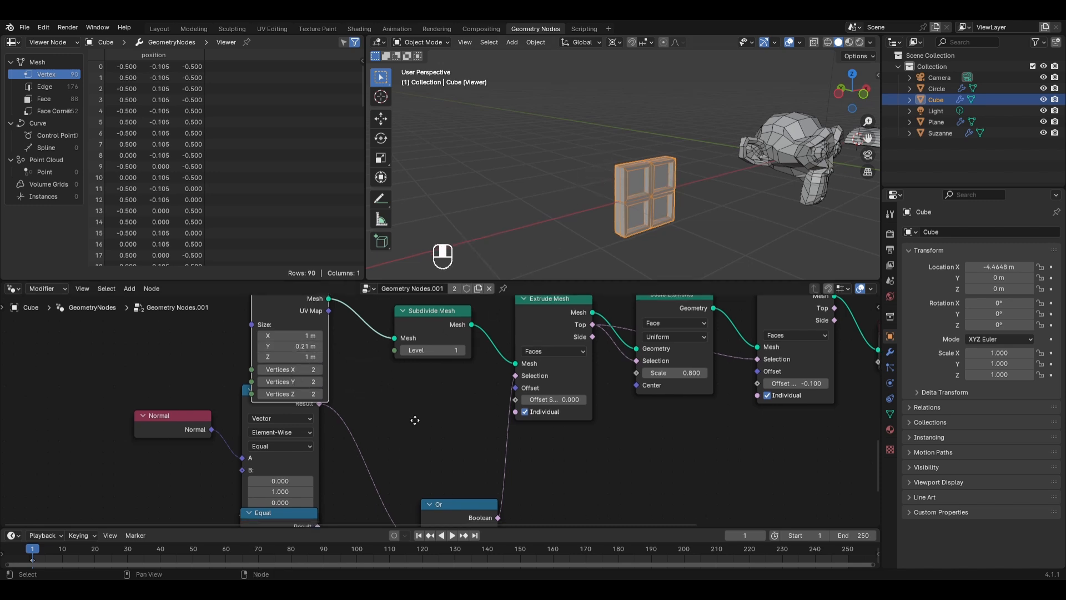
middle_click_drag(416, 424, 428, 316)
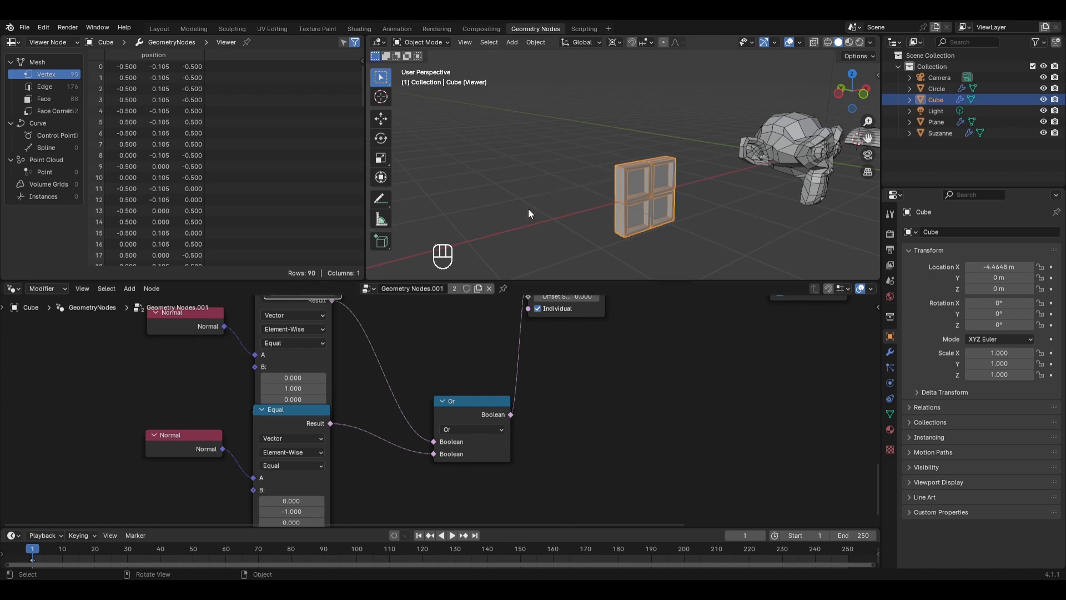
mouse_move(528, 208)
middle_mouse_down()
mouse_move(663, 220)
mouse_move(505, 203)
mouse_move(535, 217)
middle_mouse_up()
scroll(602, 394, "down", 2)
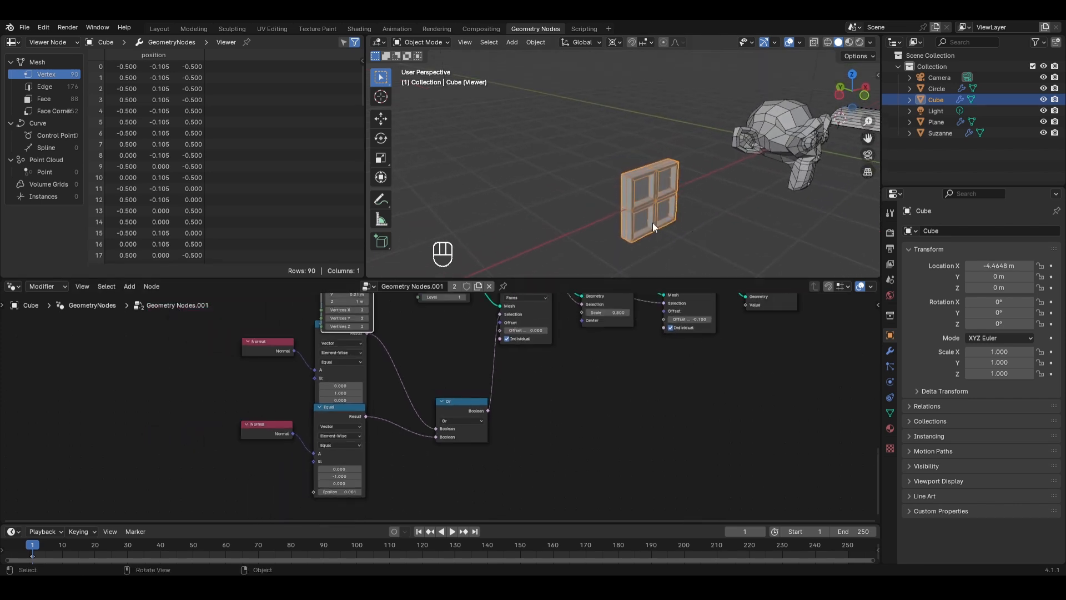
scroll(645, 192, "down", 3)
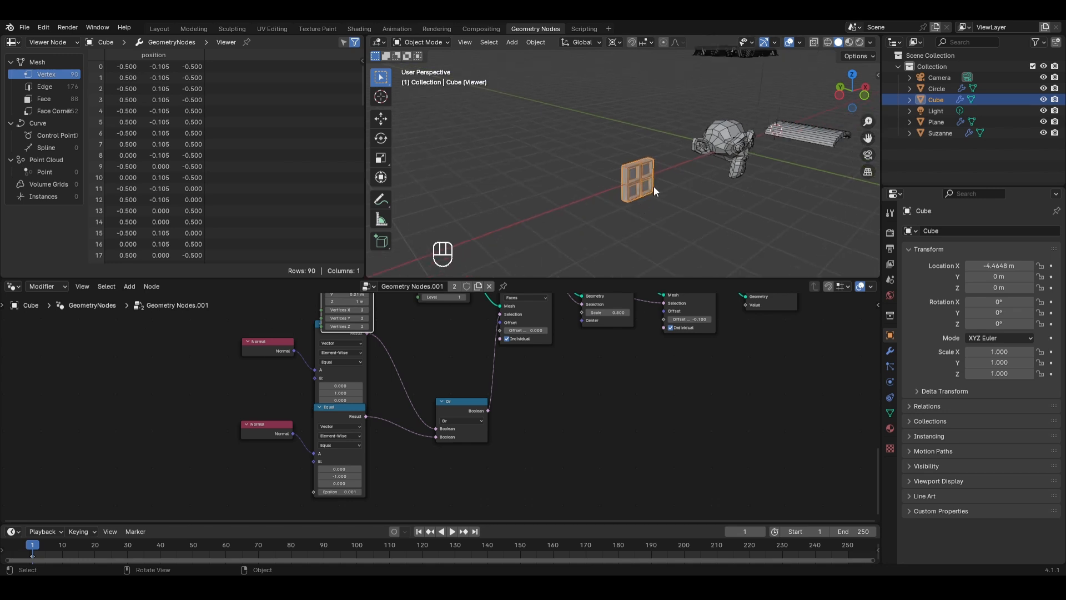
- Delete the Viewer node and connect the second Extrude Mesh node's Mesh output to the Join Geometry node
middle_click_drag(733, 372, 660, 485)
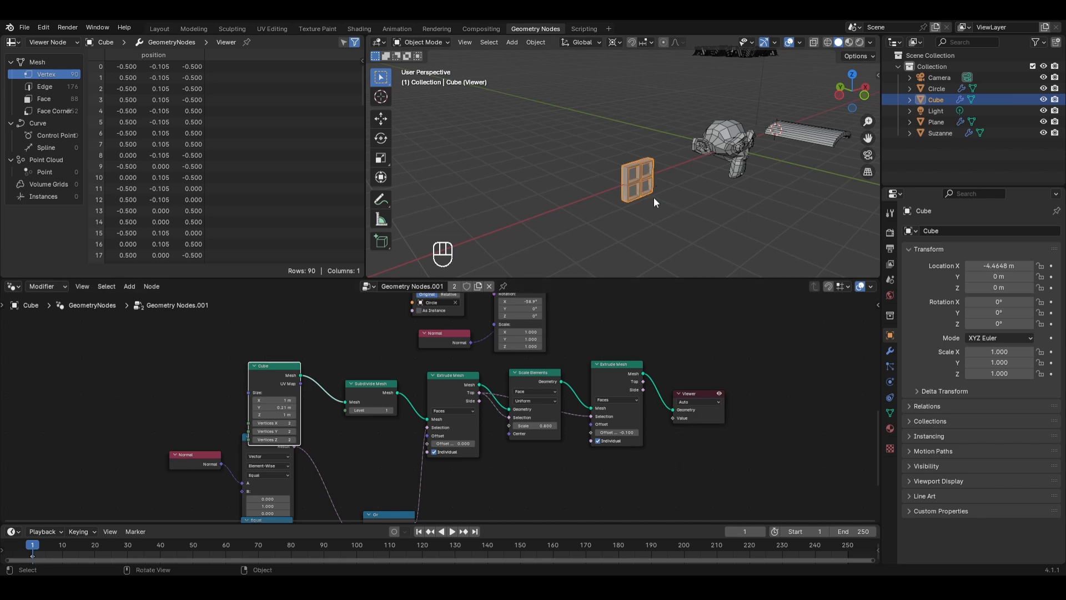
left_click(698, 409)
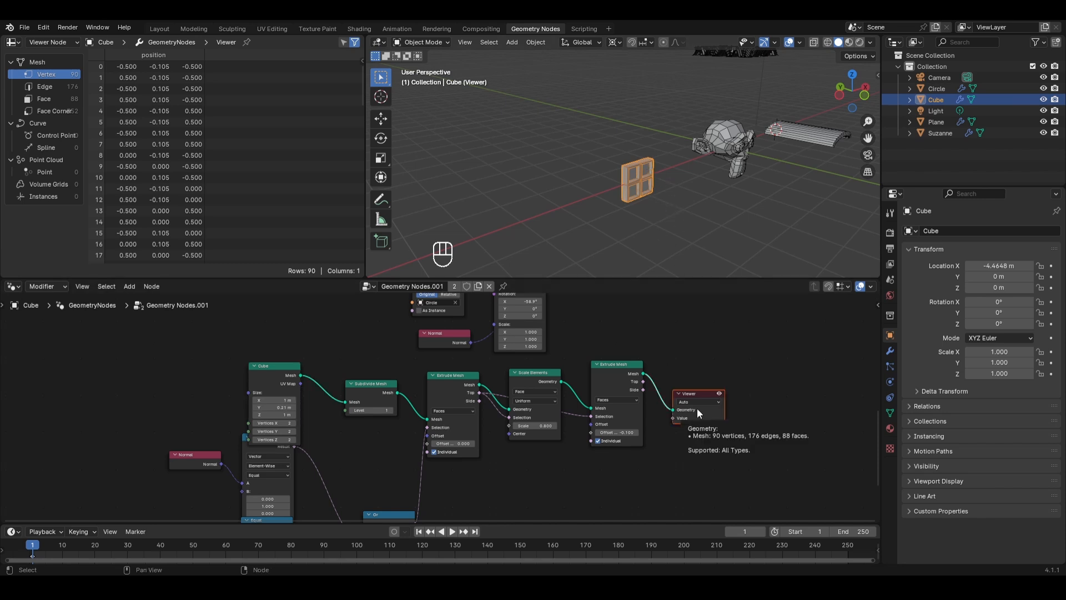
key("x")
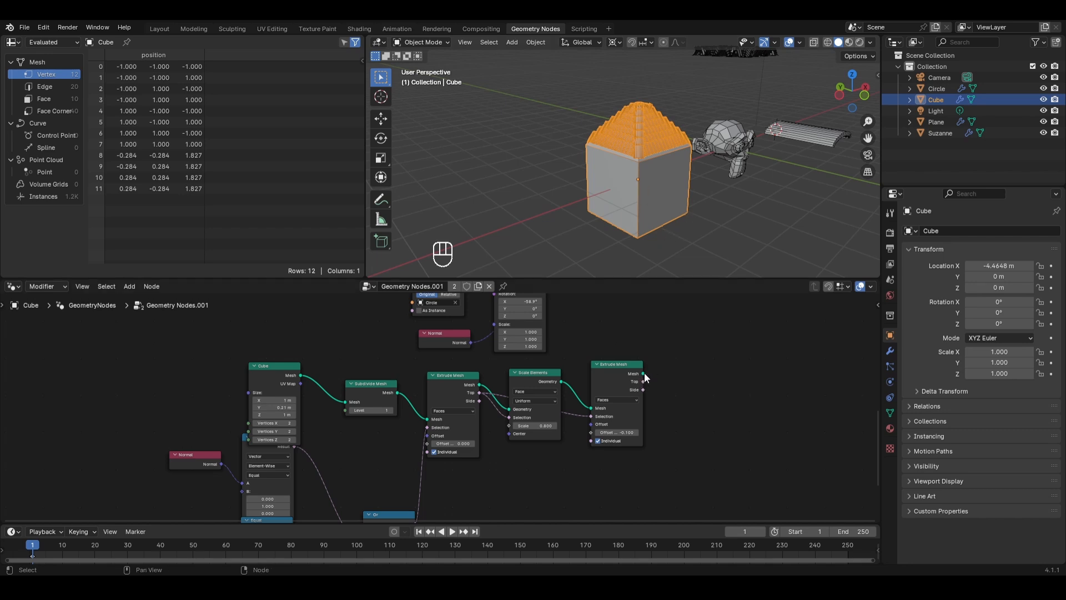
mouse_move(644, 373)
left_click_drag(644, 373, 668, 338)
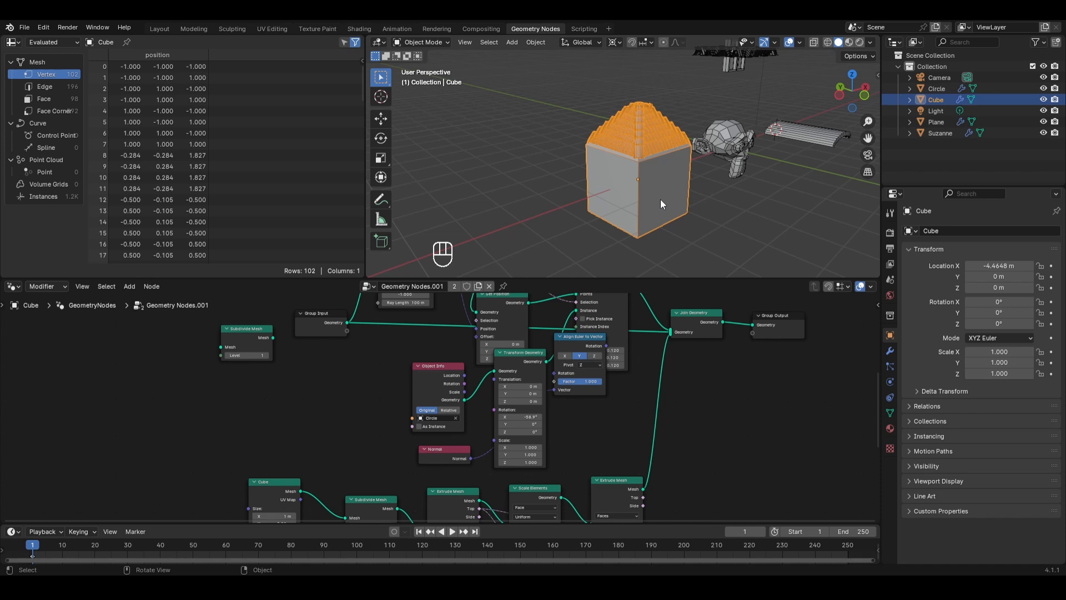
- Insert an Instance on Points node before Join Geometry, disconnect its Points input, and connect the second Extrude Mesh's Mesh to Instance
key("shift+a")
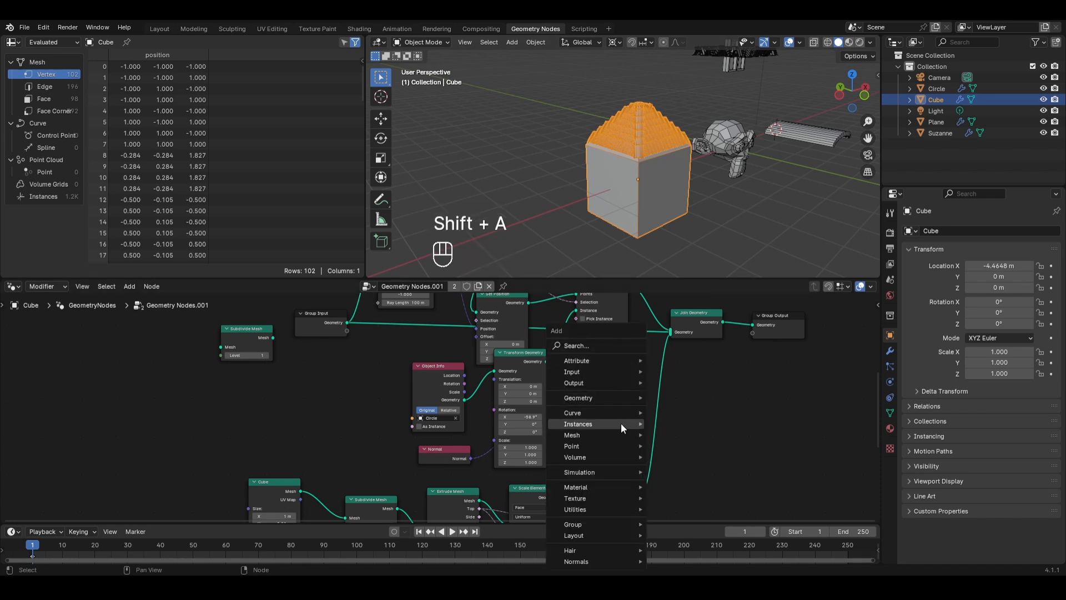
mouse_move(621, 423)
left_click(684, 424)
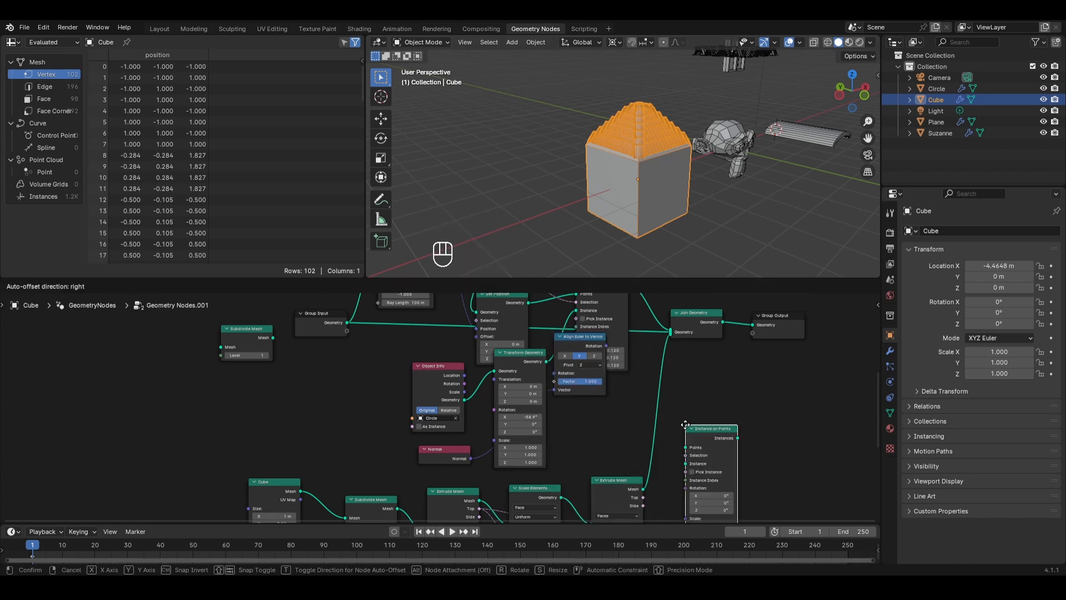
left_click(673, 427)
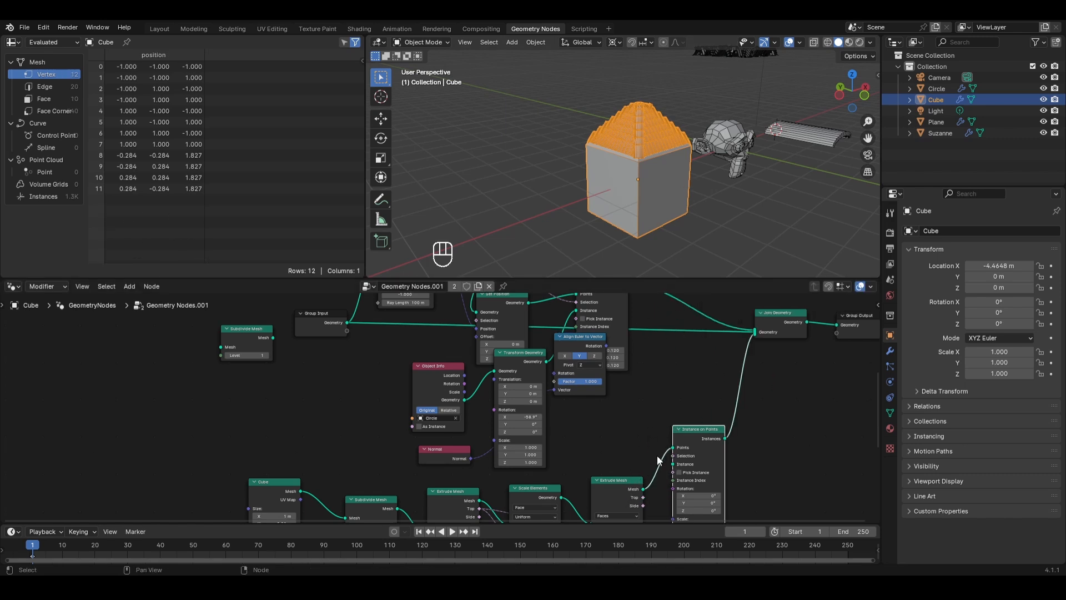
right_click_drag(658, 459, 662, 478, "ctrl")
left_click_drag(638, 490, 672, 465)
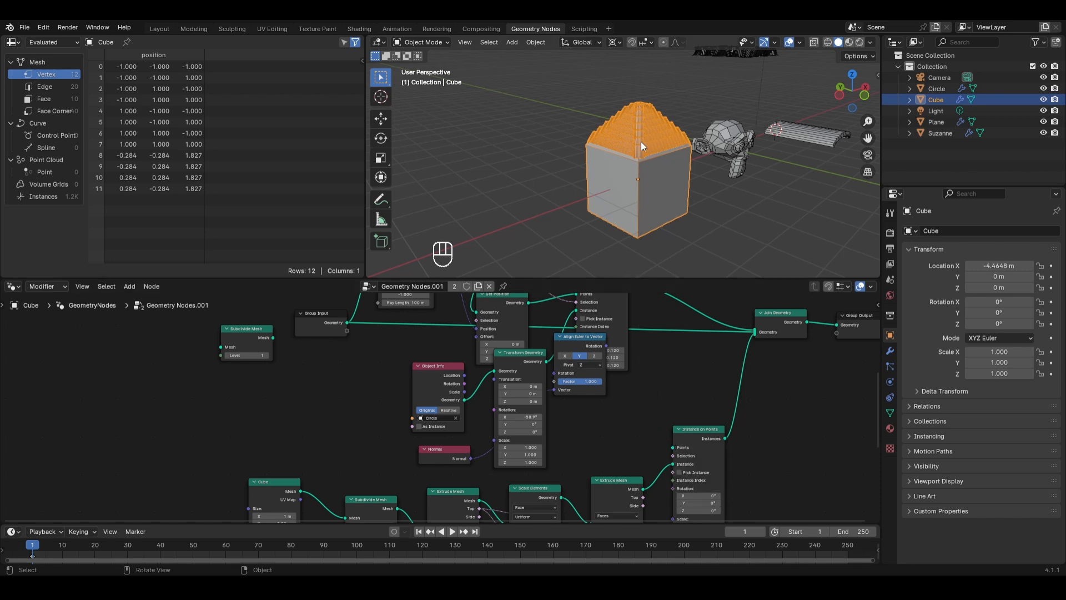
- Connect the Group Input's Geometry output to the Points input of the window's Instance on Points node
mouse_move(340, 324)
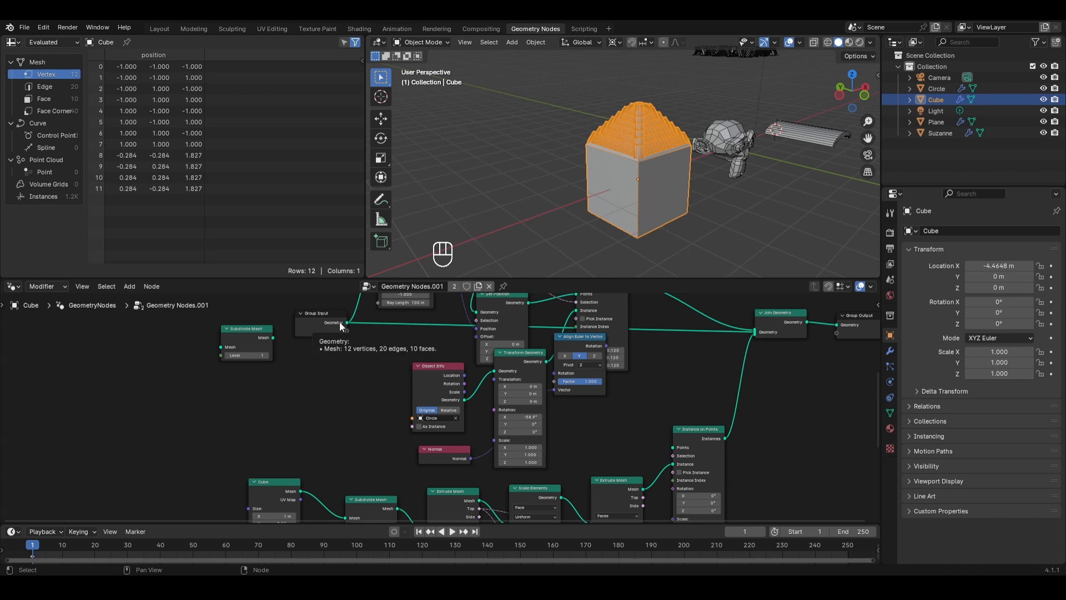
left_click_drag(345, 322, 673, 447)
middle_click_drag(621, 218, 682, 344)
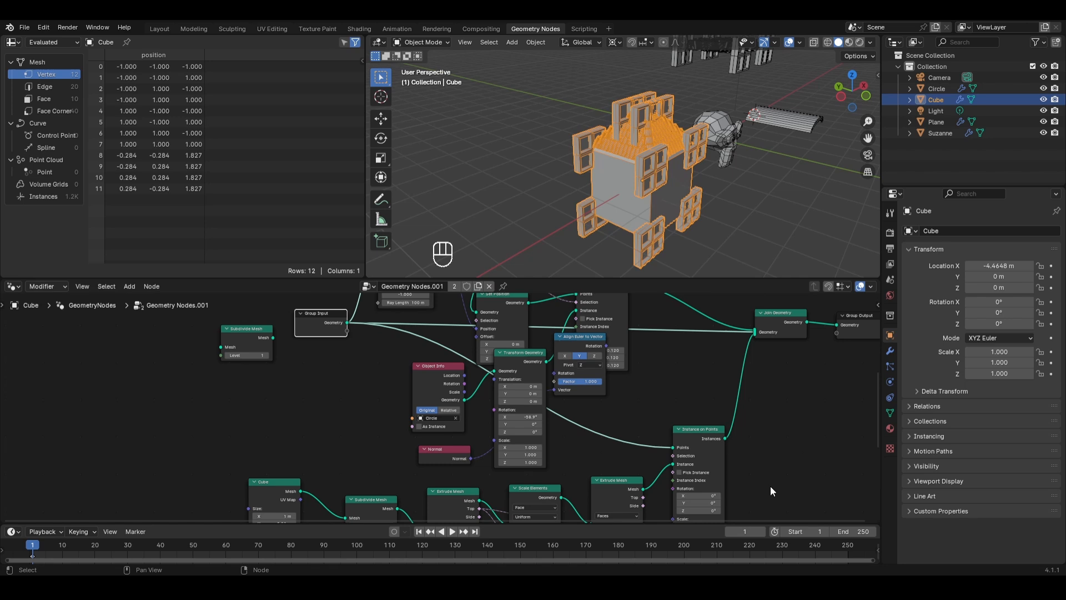
- Add a Mesh Boolean node in an empty area of the node tree and look through its operation options, keeping Difference
scroll(771, 485, "up", 5)
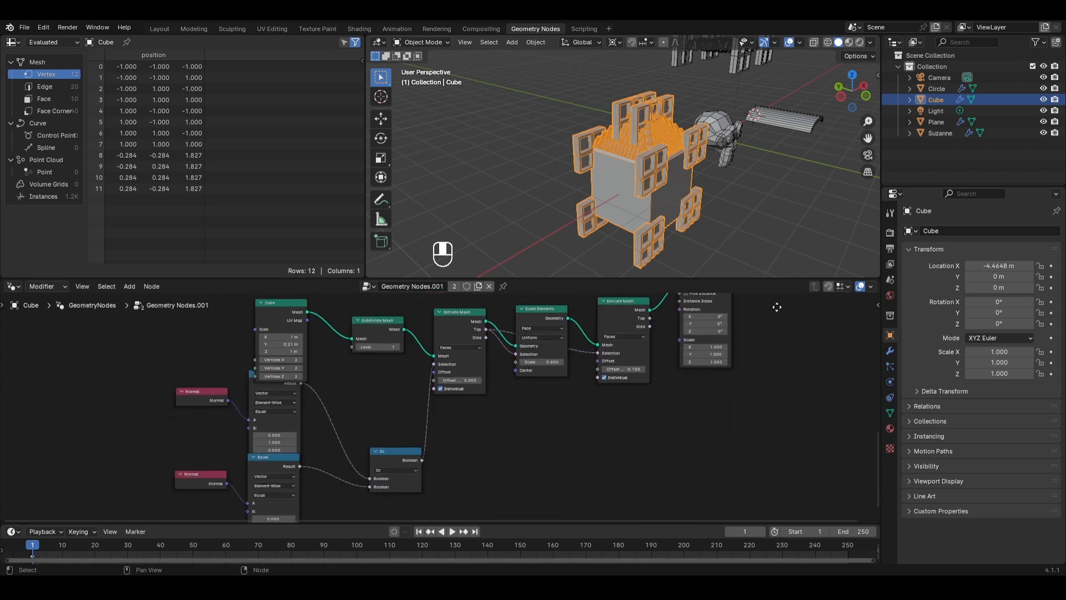
middle_click_drag(788, 418, 790, 373)
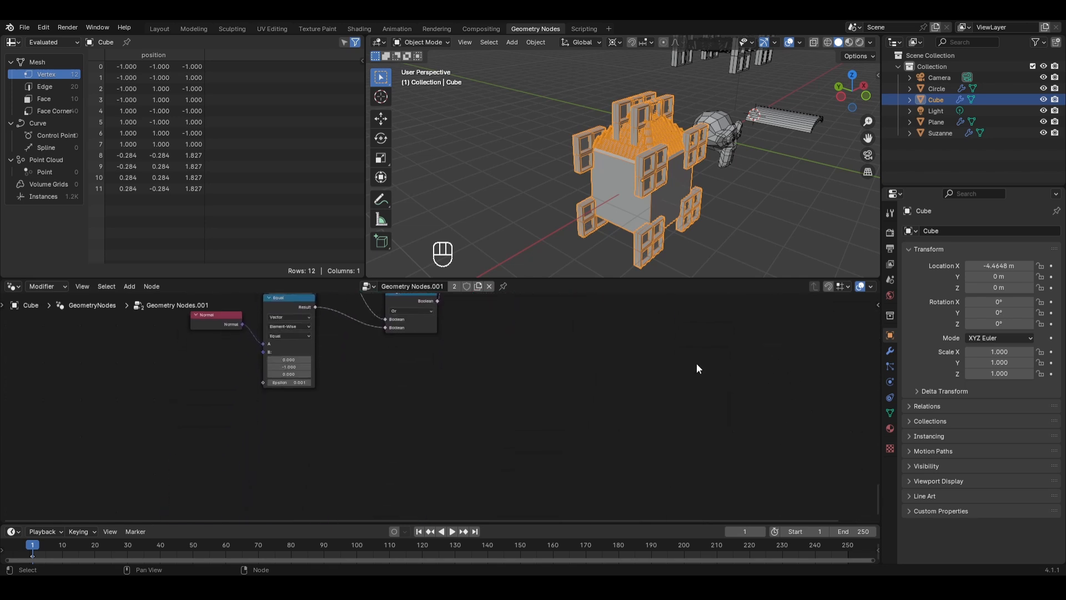
key("shift+a")
mouse_move(697, 364)
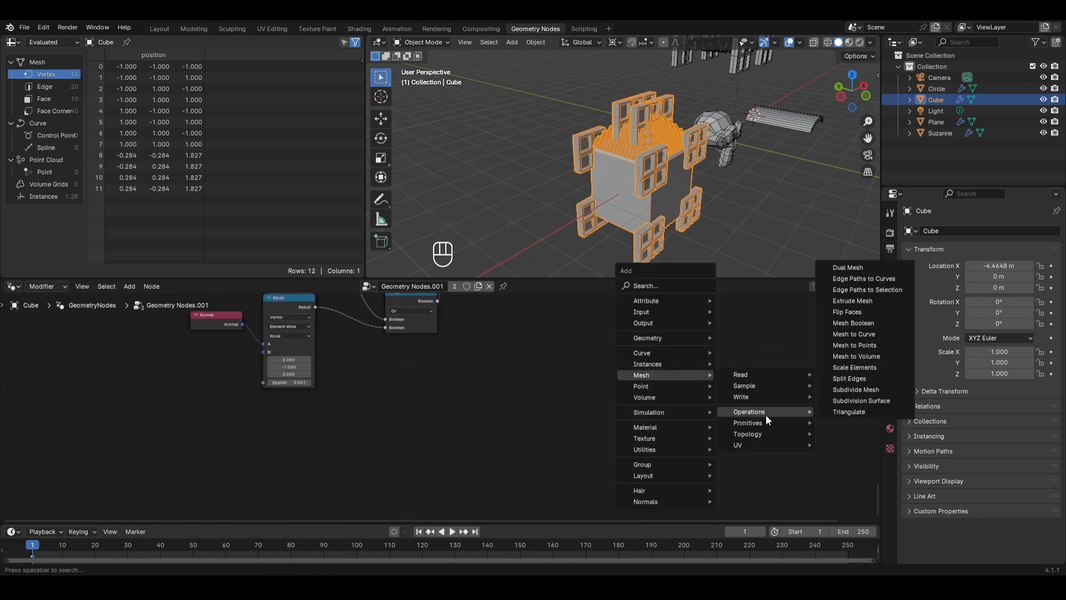
mouse_move(765, 414)
left_click(864, 323)
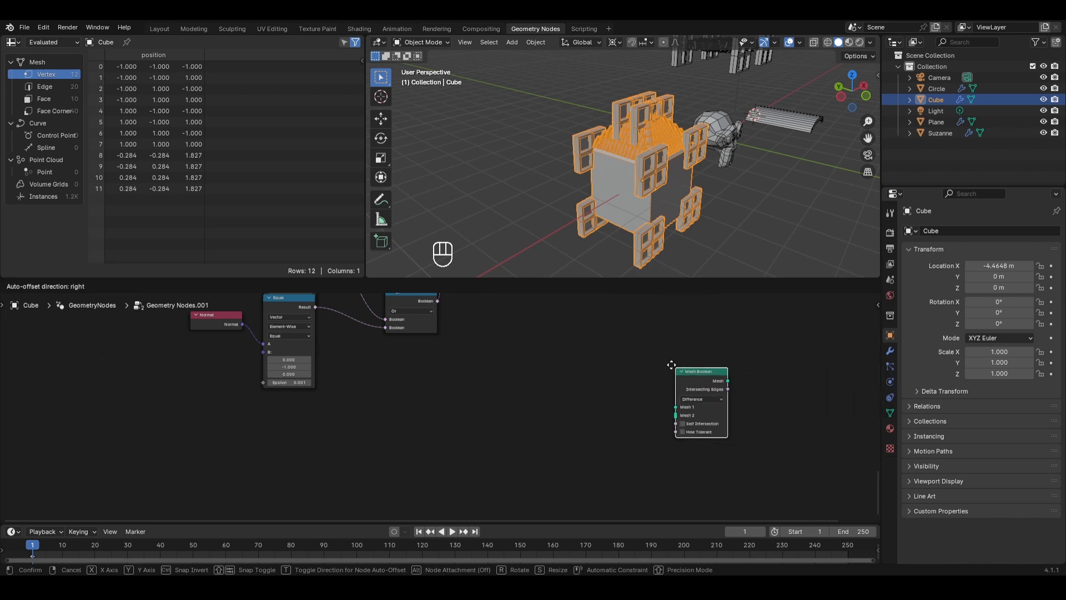
left_click(630, 344)
scroll(651, 385, "up", 2)
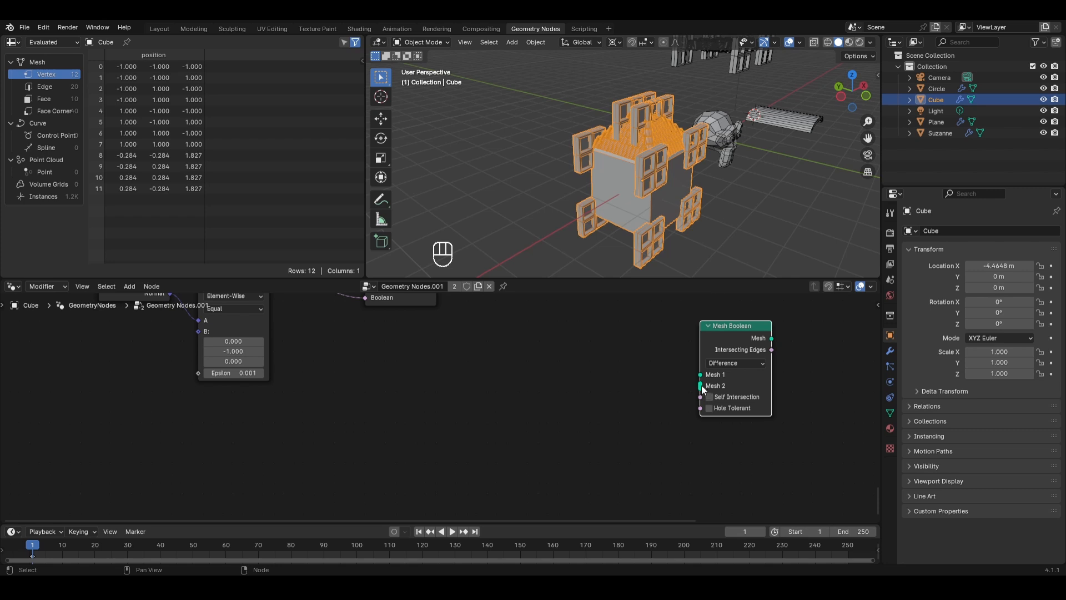
left_click(742, 364)
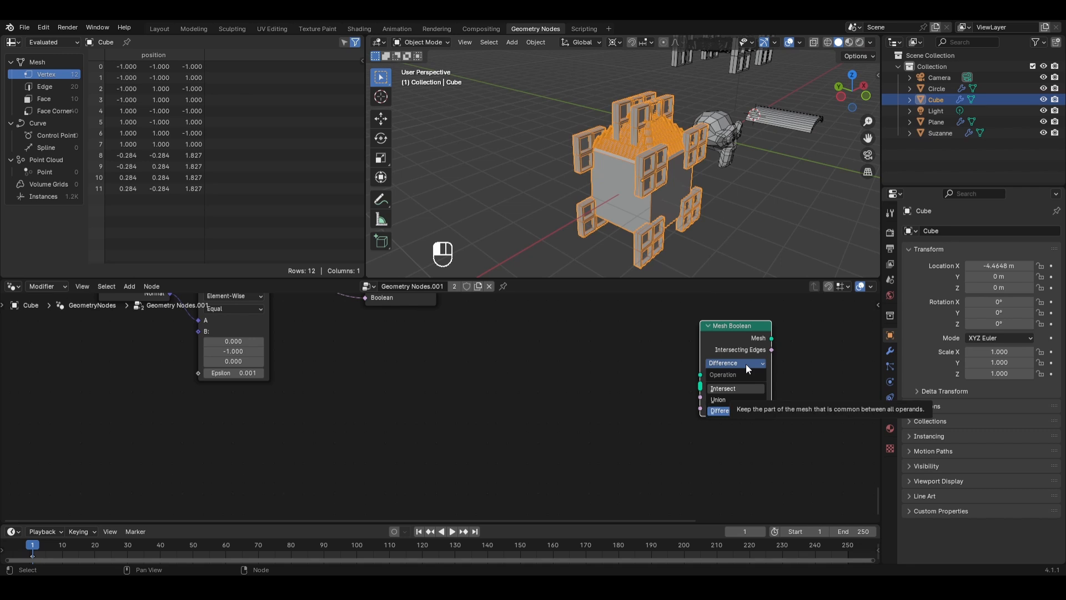
left_click(738, 365)
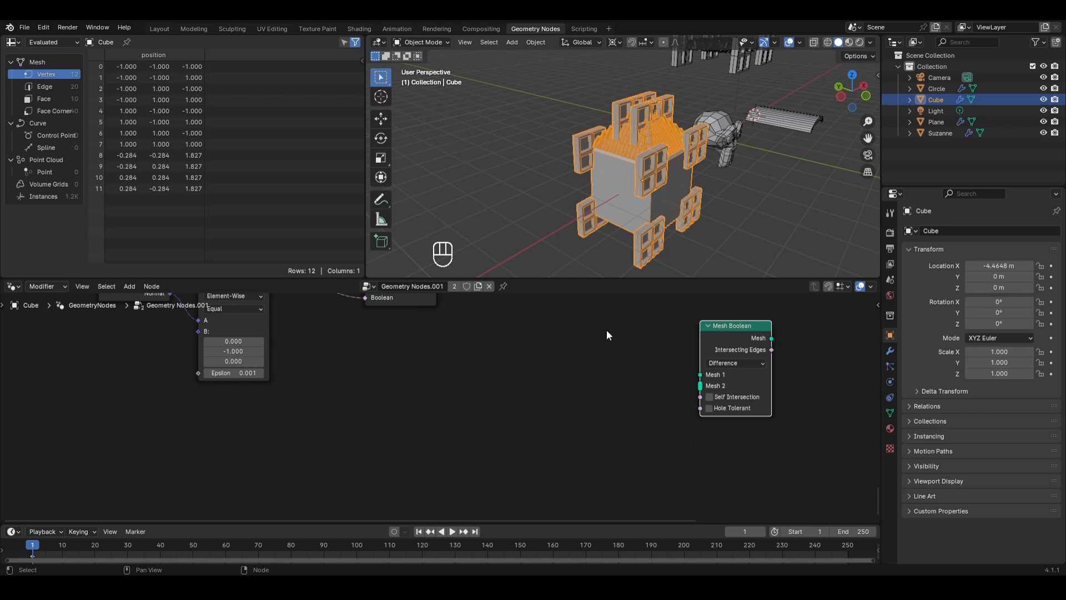
- Add a Cube mesh primitive node and connect its Mesh output to the Mesh Boolean node's Mesh 1 input
key("shift+a")
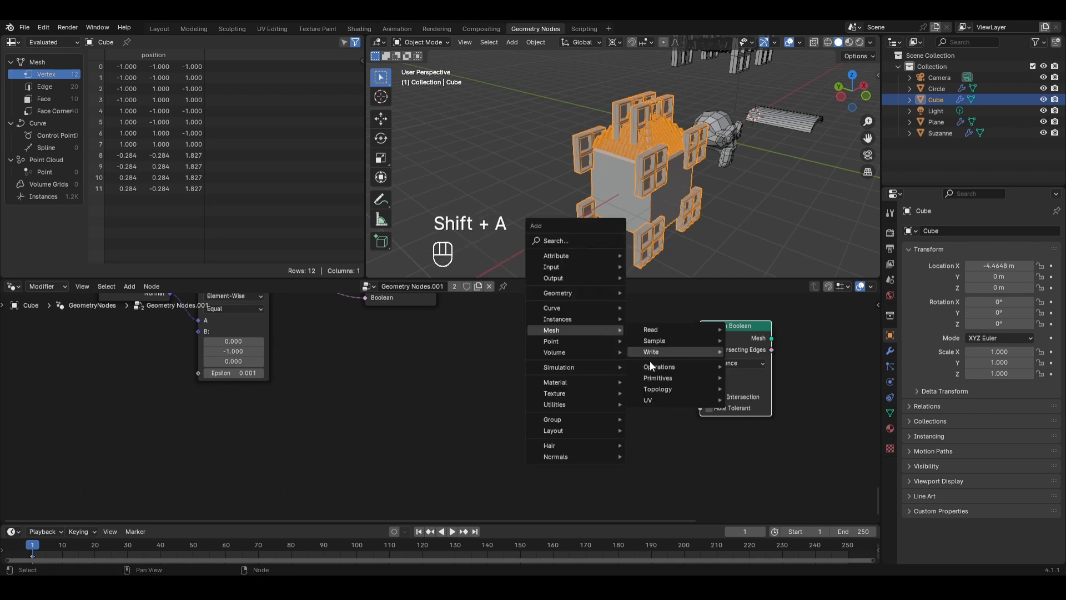
mouse_move(655, 378)
left_click(756, 388)
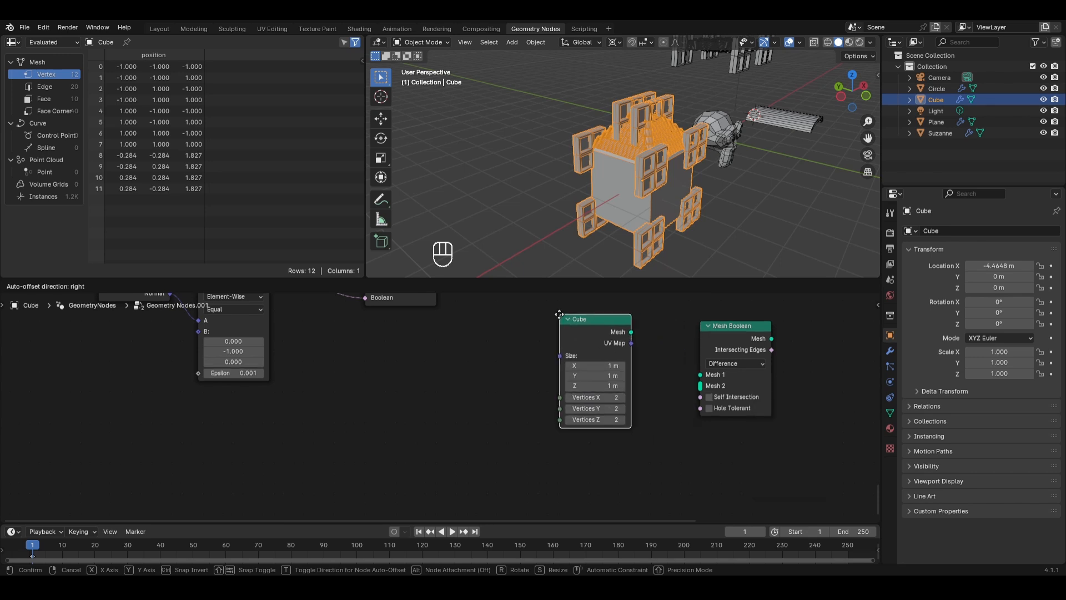
left_click(548, 314)
key("ctrl+z")
left_click_drag(619, 332, 699, 380)
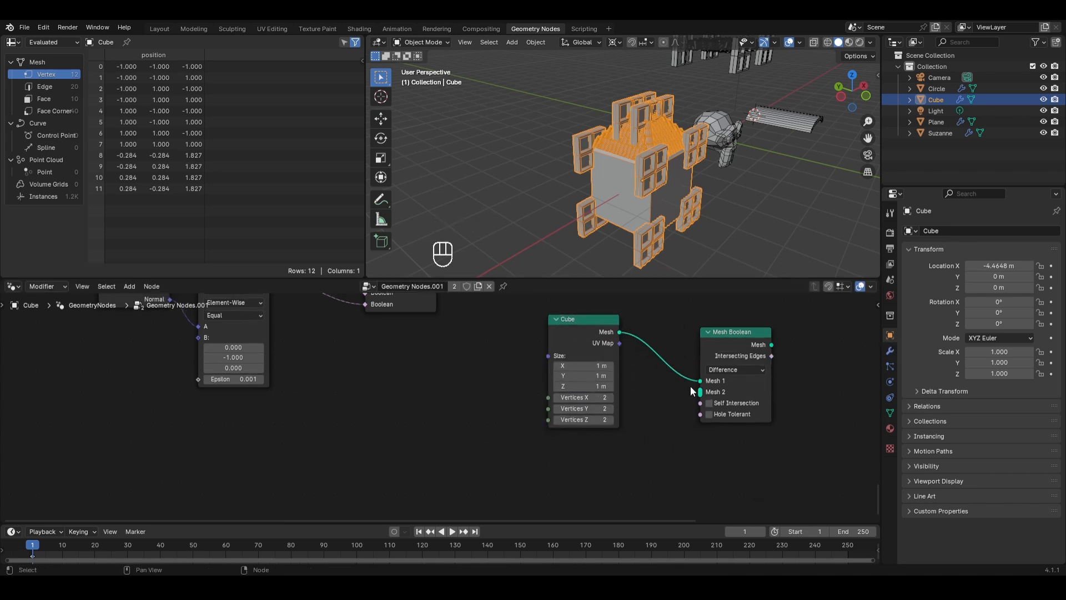
- Add a UV Sphere node below the Cube node and connect its Mesh output to the Mesh Boolean's Mesh 2 input
key("shift+a")
mouse_move(651, 383)
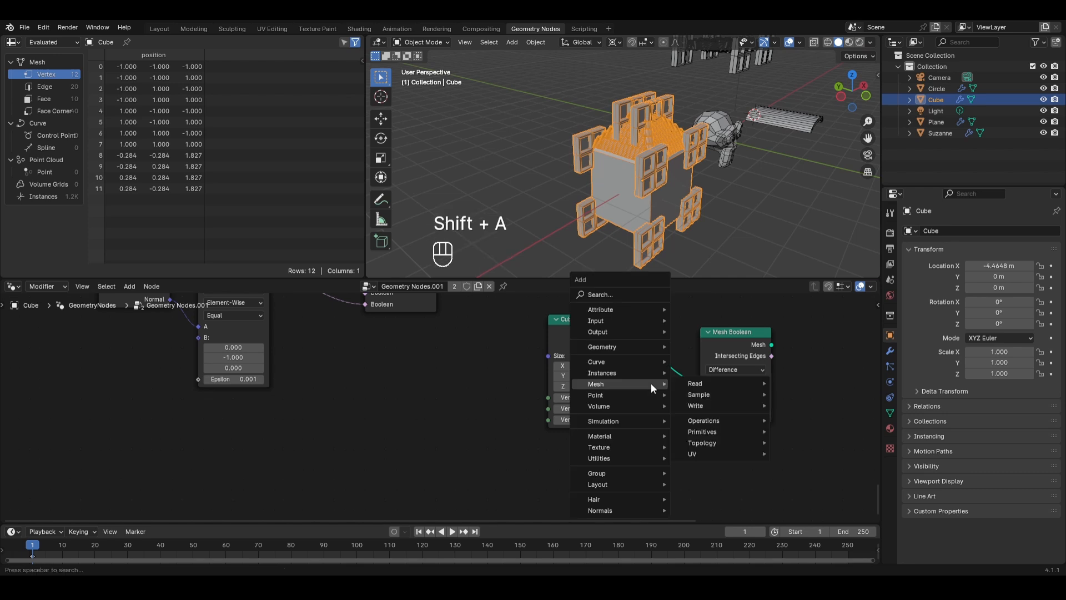
mouse_move(694, 432)
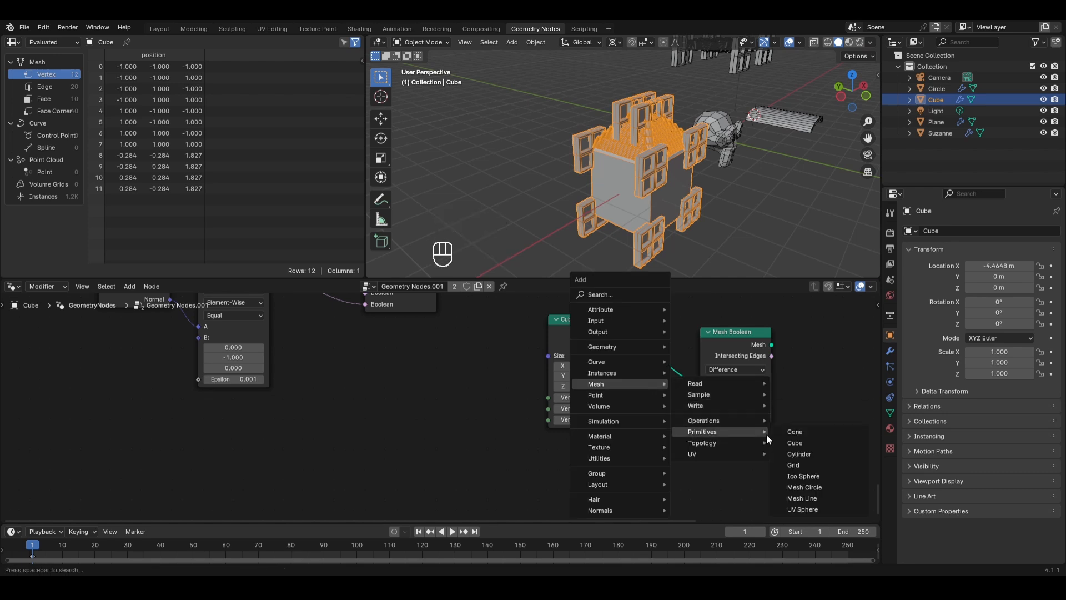
left_click(791, 506)
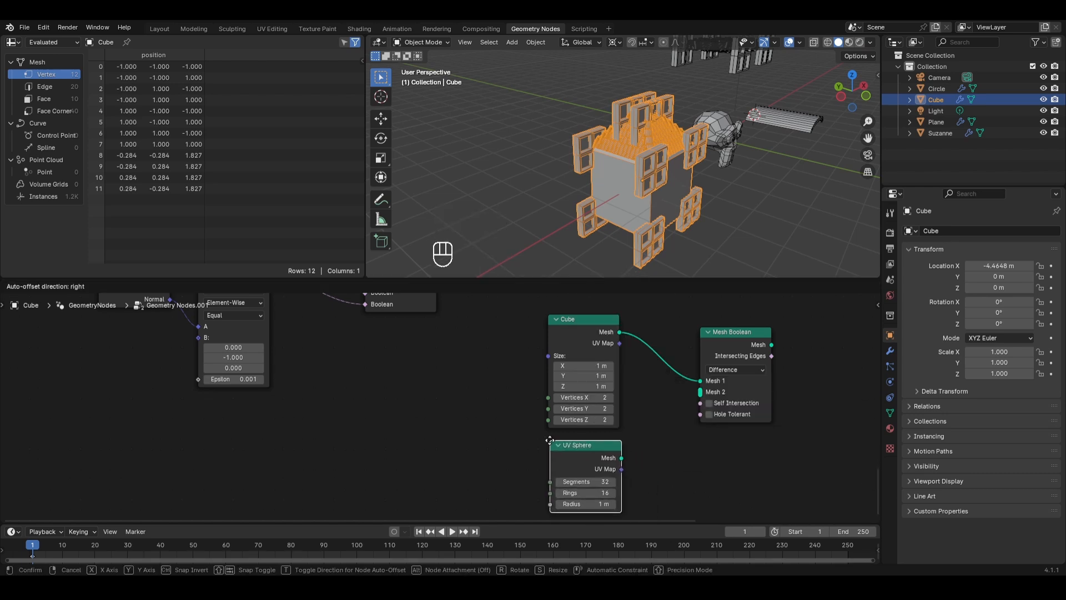
left_click(618, 457)
left_click_drag(620, 458, 700, 392)
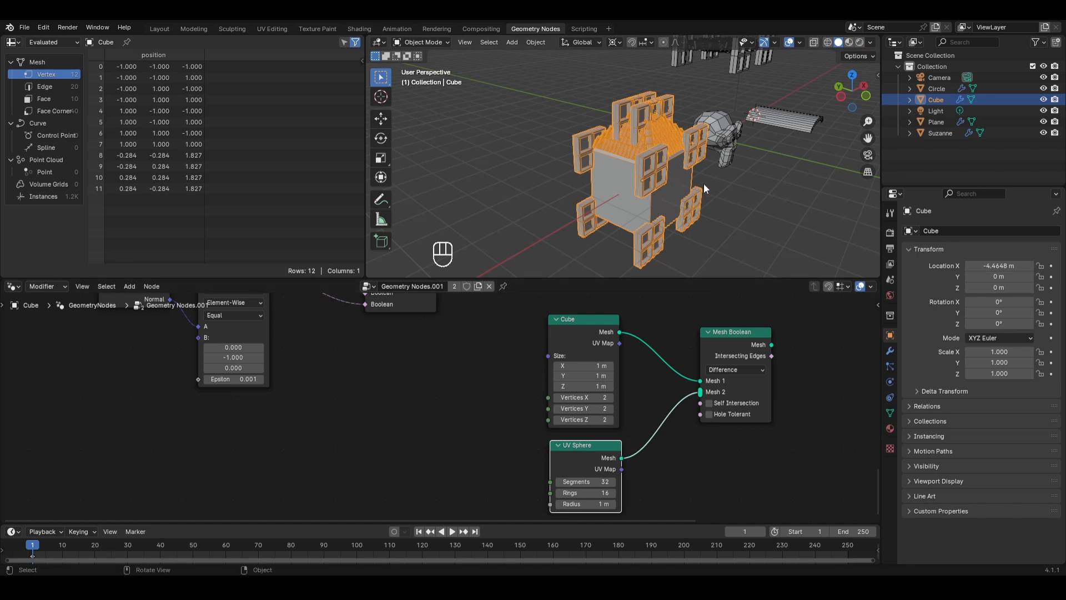
- Preview the Mesh Boolean node with a Viewer and set the new Cube node's size to 1.5 m on all three axes
left_click(716, 345, "ctrl+shift")
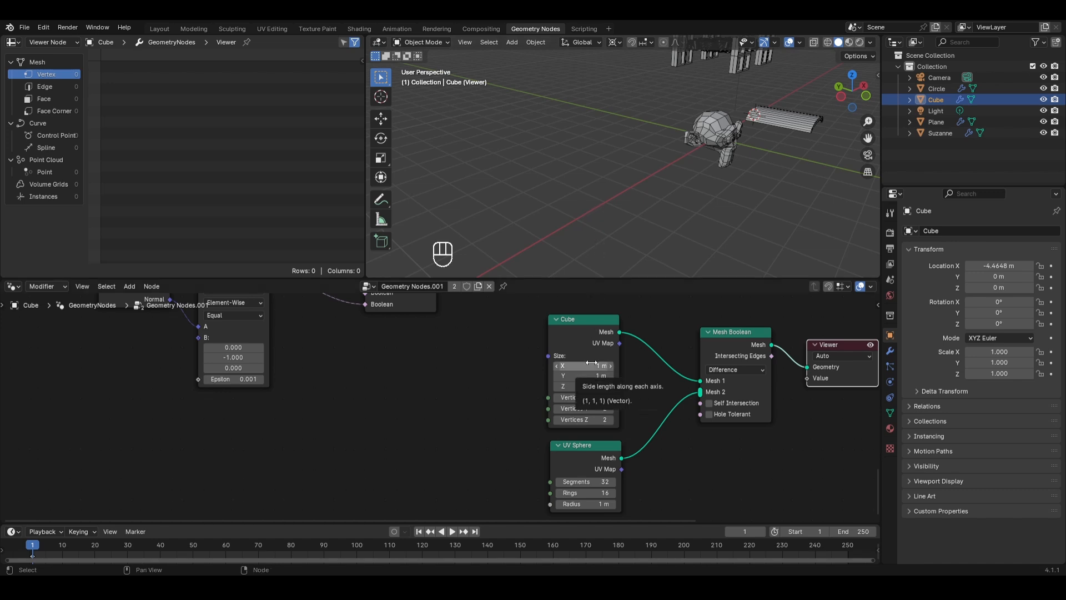
left_click_drag(590, 363, 588, 386)
type("1.25")
key("Return")
type("1.5")
key("Return")
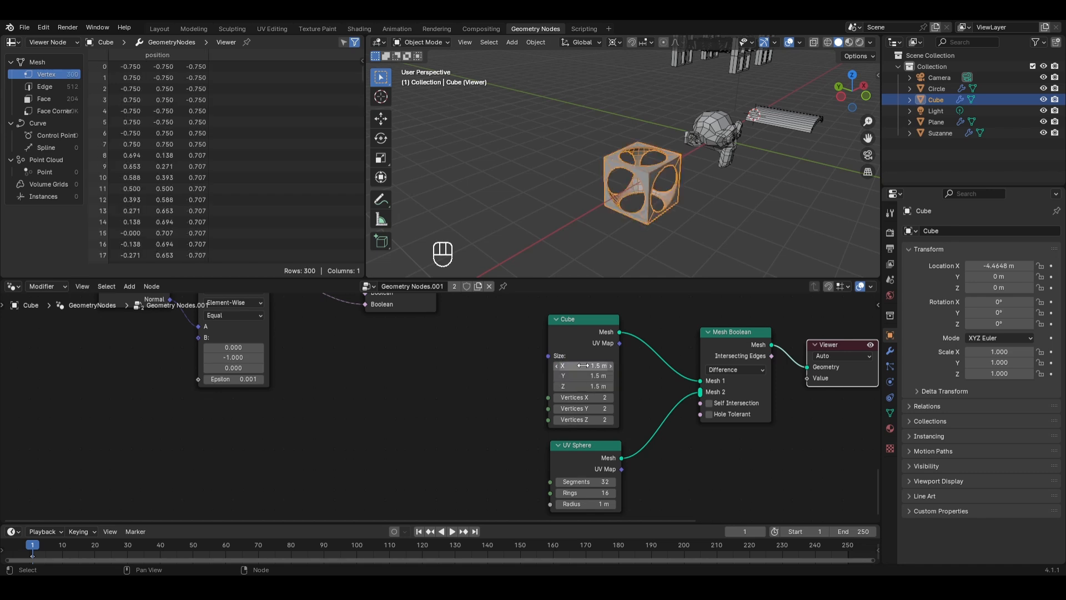
key("ctrl+z")
middle_click_drag(582, 236, 582, 200)
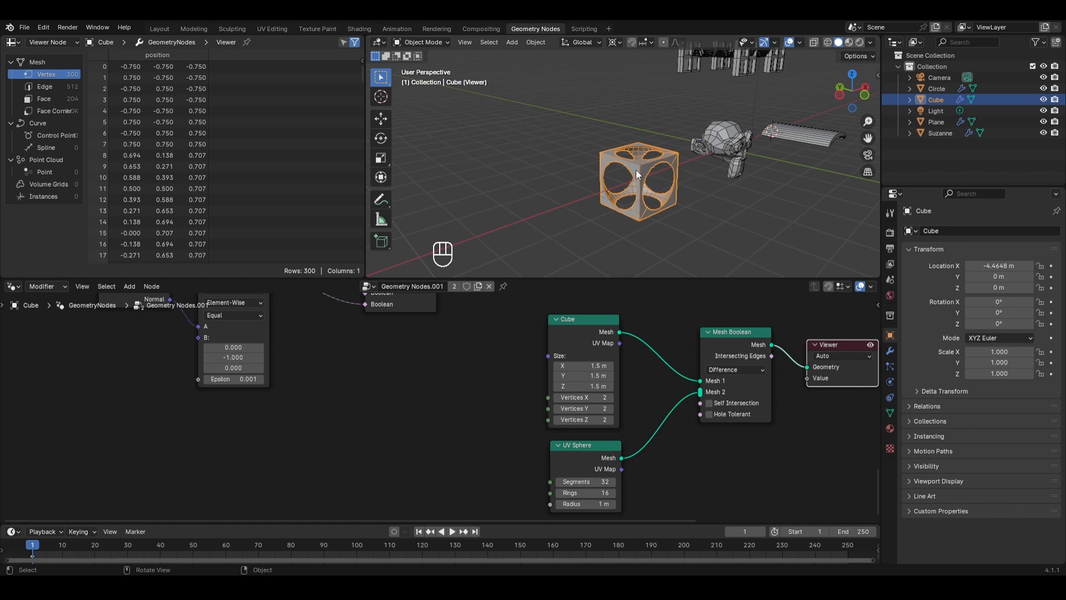
- Snap the 3D cursor to the selected object, add a mesh cube there and move it along X to about -8.61 m
key("shift+s")
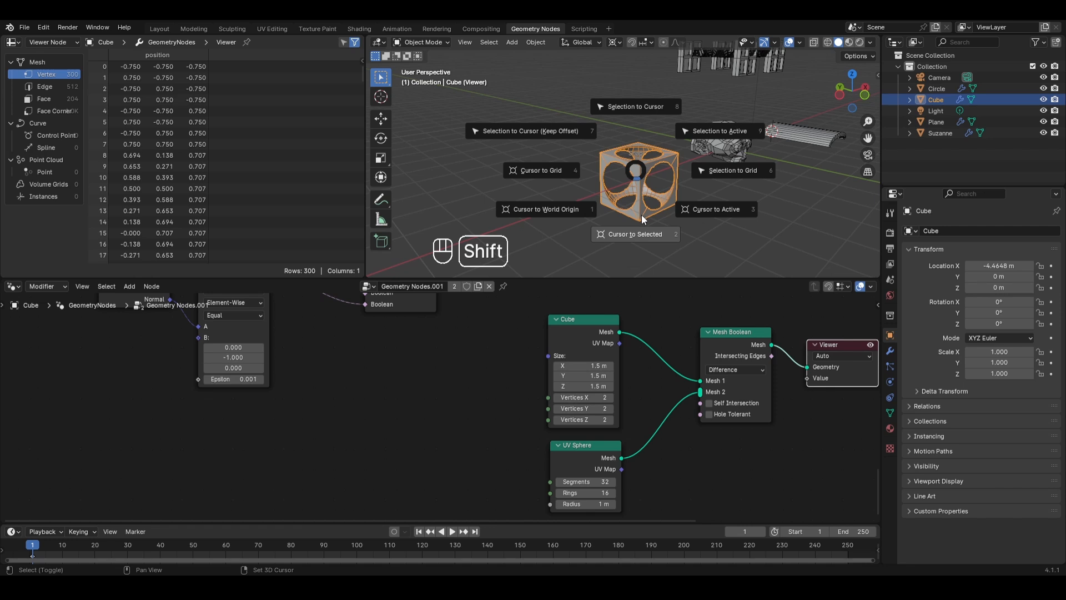
left_click(643, 214)
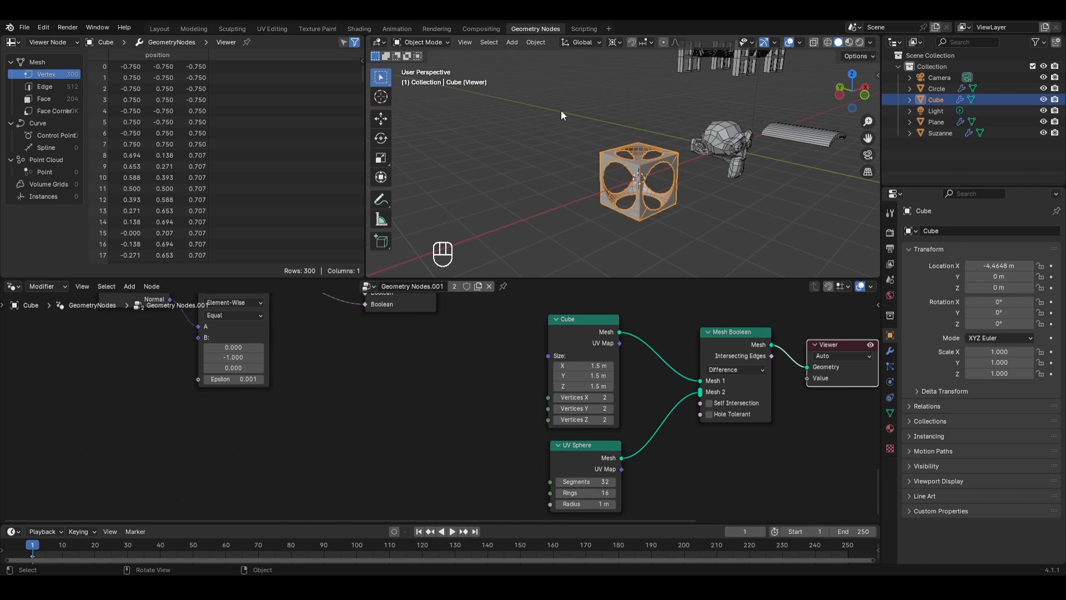
key("shift+a")
mouse_move(560, 110)
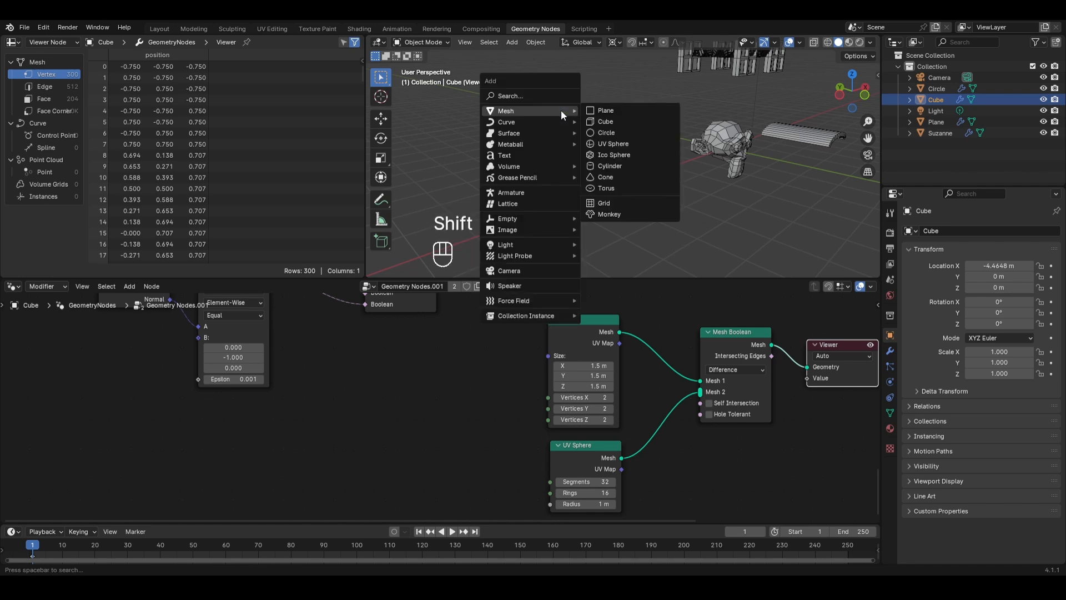
left_click(605, 121)
key("g")
key("x")
left_click(466, 189)
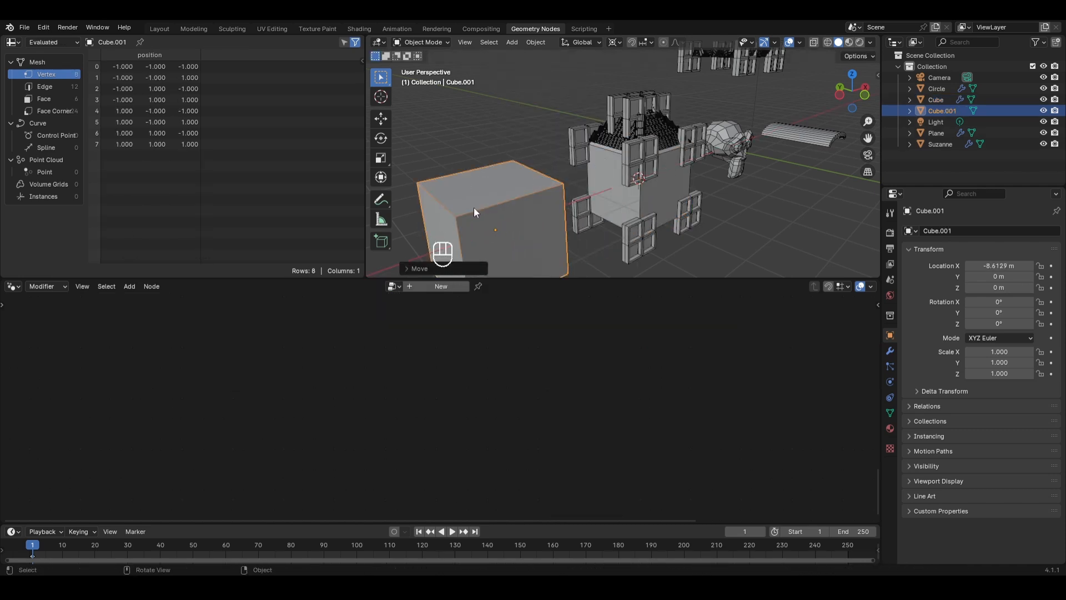
- Select the house cube again and connect the Mesh Boolean's Mesh output directly to the Group Output's Geometry input
left_click(633, 183)
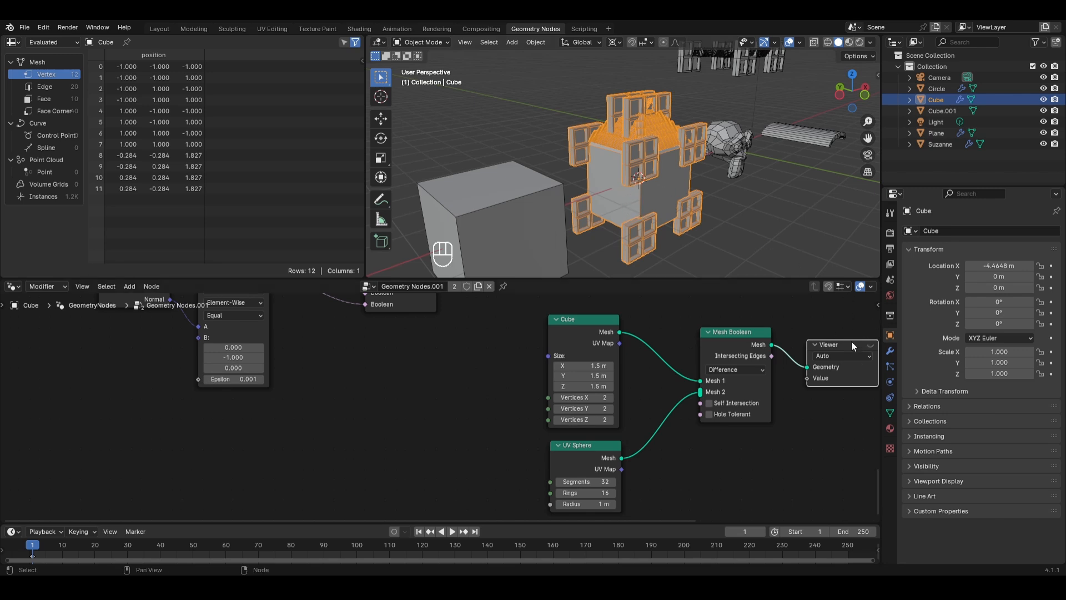
scroll(852, 341, "down", 3)
middle_click_drag(840, 352, 561, 308)
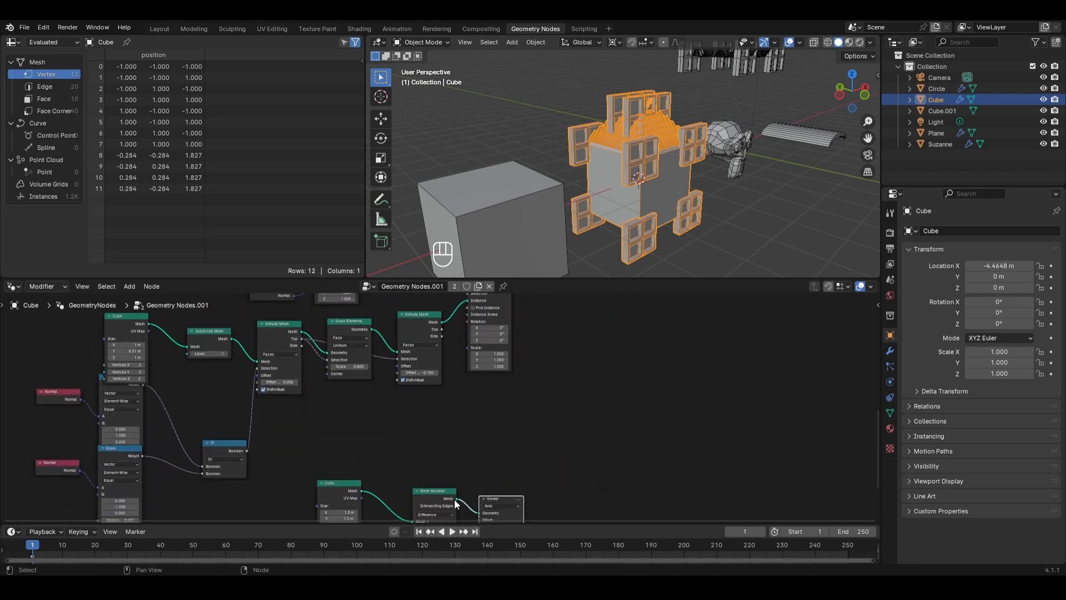
left_click_drag(456, 500, 607, 352)
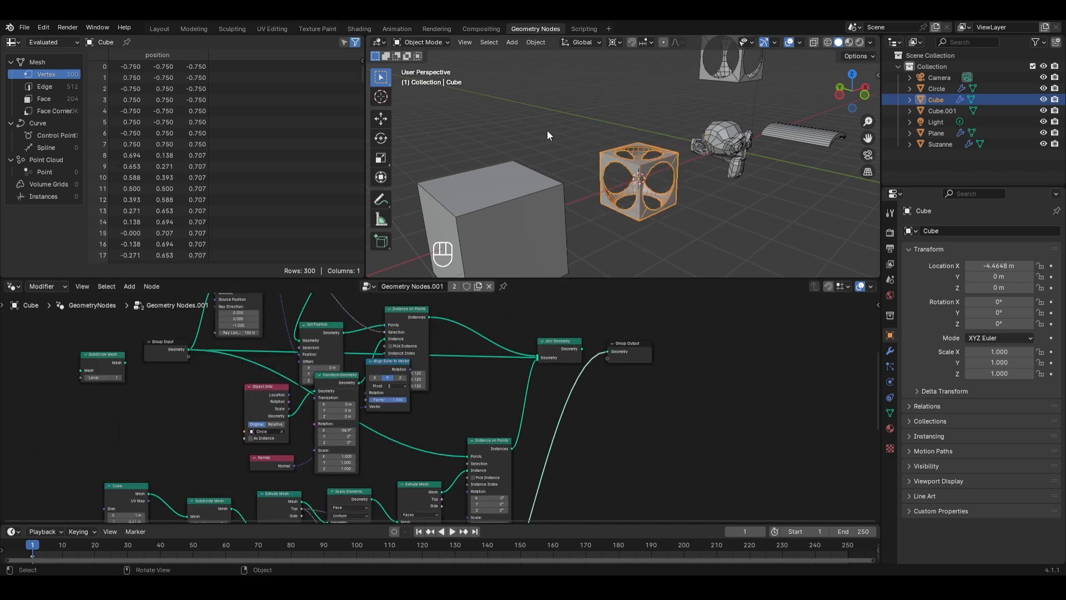
- Add a UV sphere object at the 3D cursor and move it along the X axis toward the separate plain cube
key("shift+a")
mouse_move(547, 130)
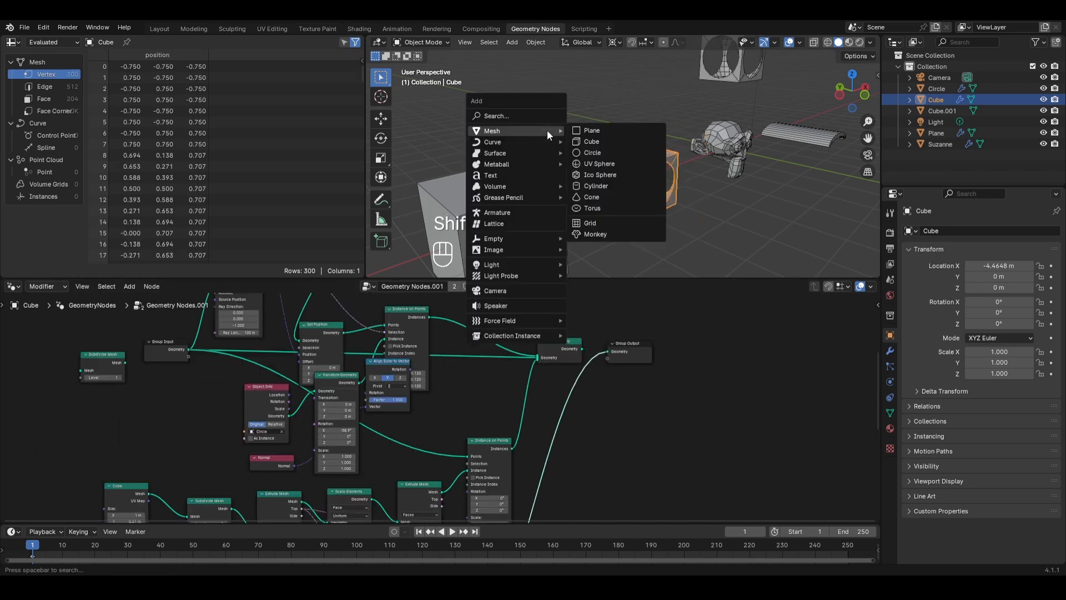
left_click(611, 164)
key("g")
key("x")
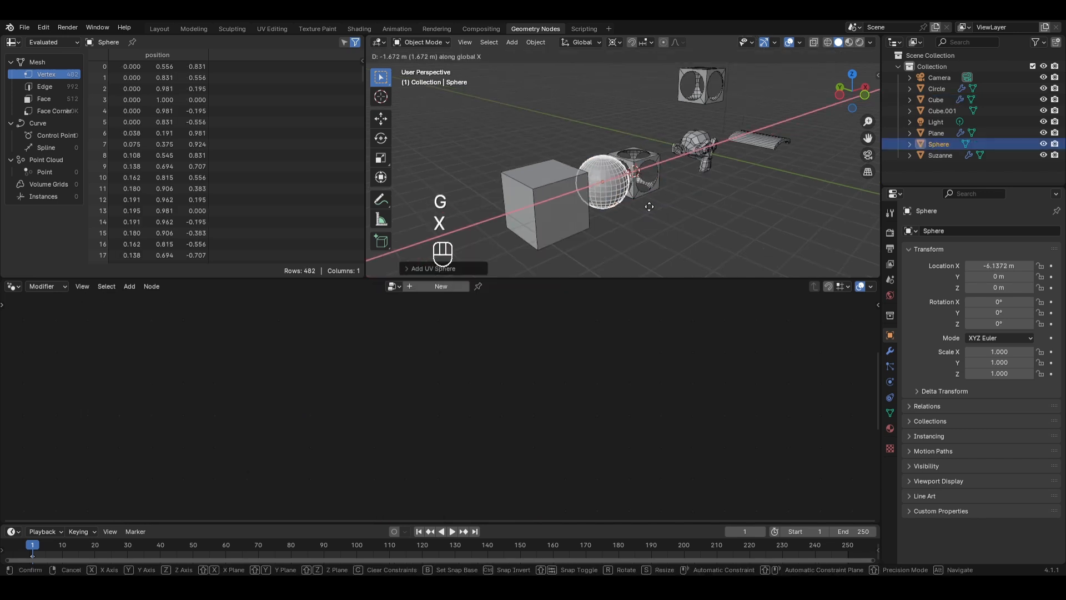
- Place the UV sphere inside the large cube at about -8.55 m on X and enlarge its mesh about 1.27 times around the median point
left_click(606, 194)
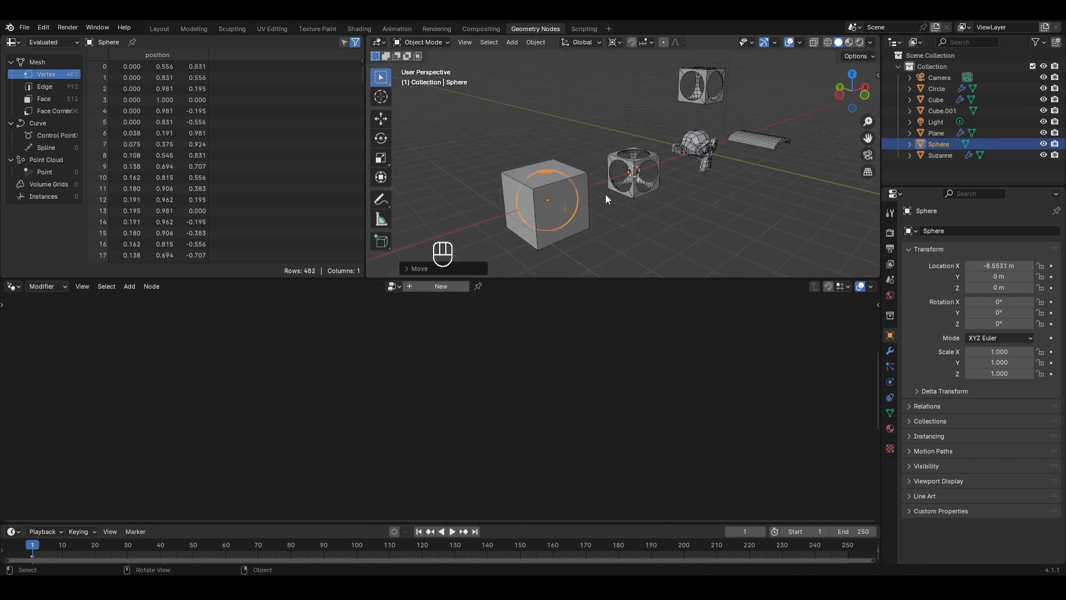
key("Tab")
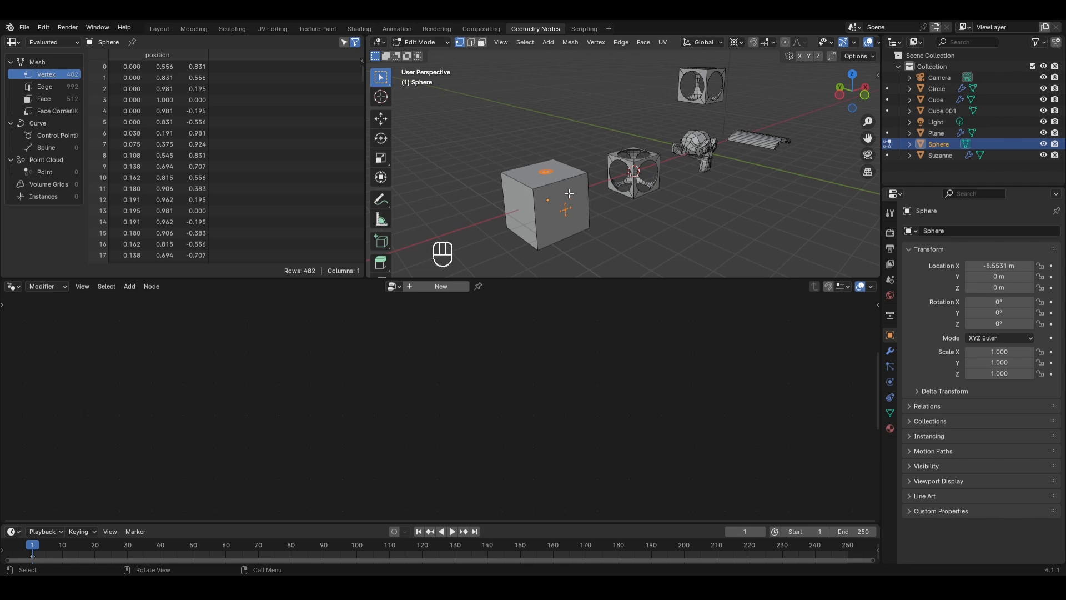
left_click(737, 43)
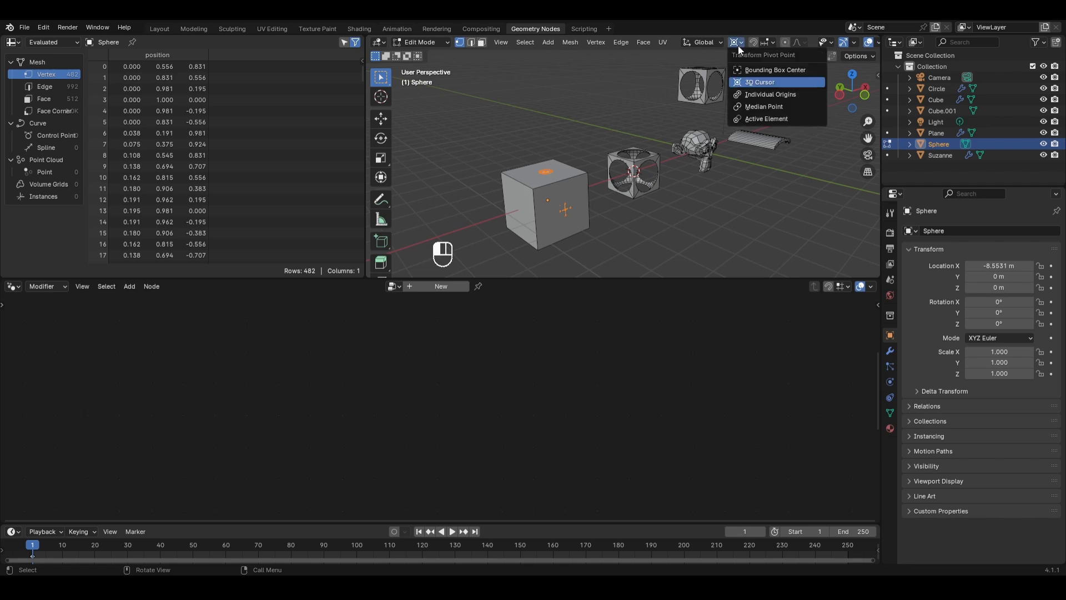
left_click(756, 106)
key("s")
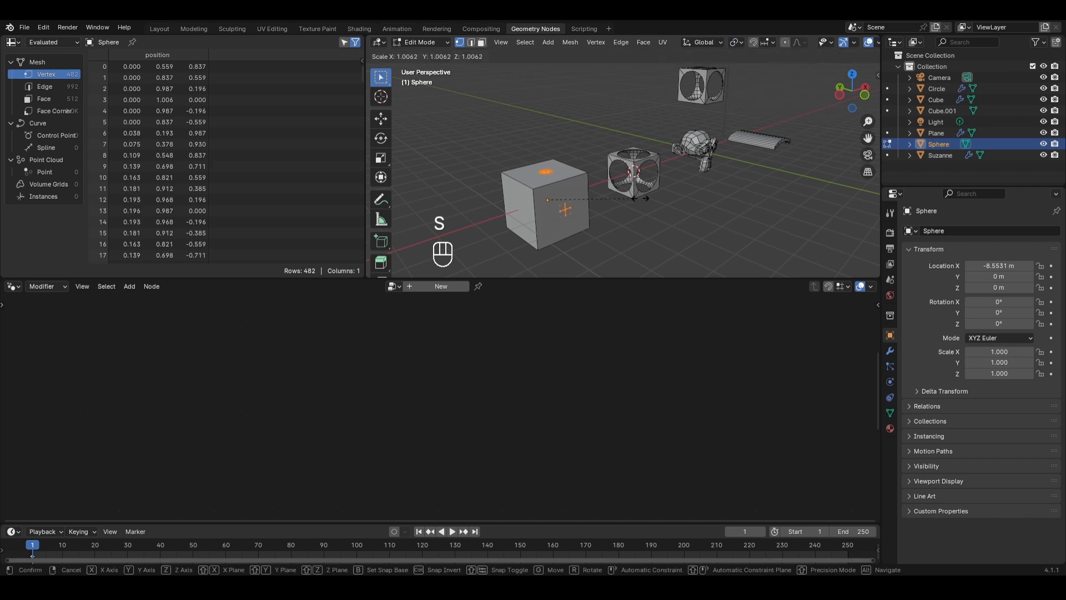
left_click(661, 196)
key("Tab")
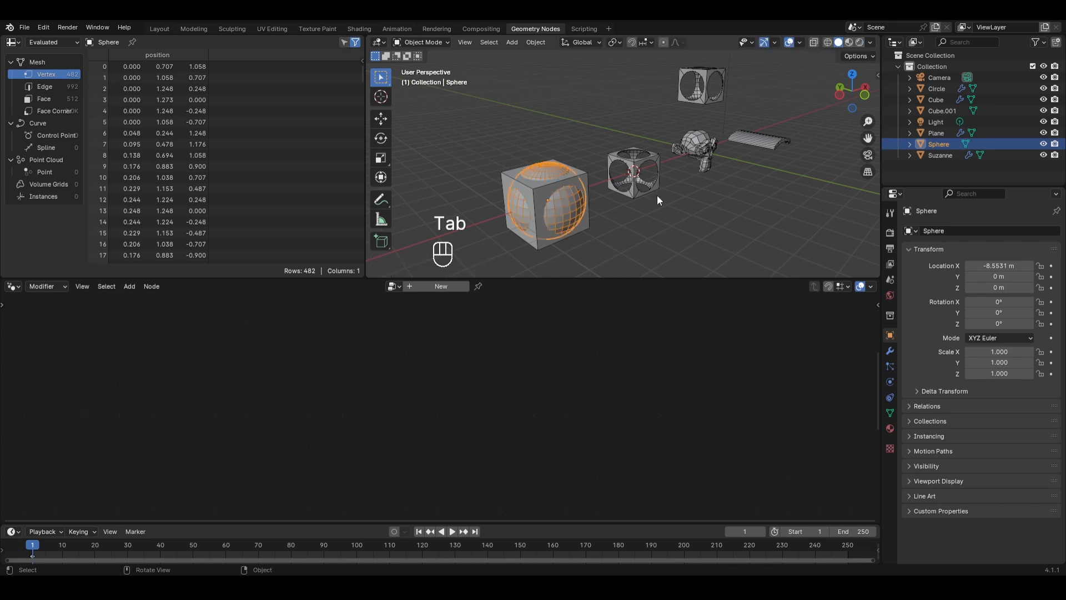
- Add a Boolean modifier to the large cube, Cube.001
left_click(502, 172)
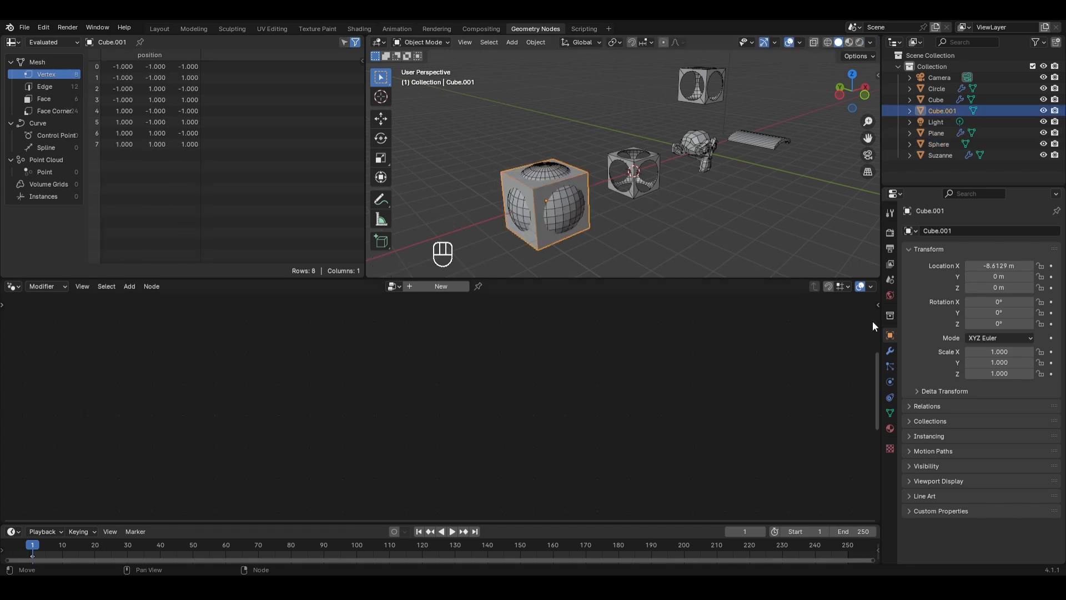
left_click(890, 351)
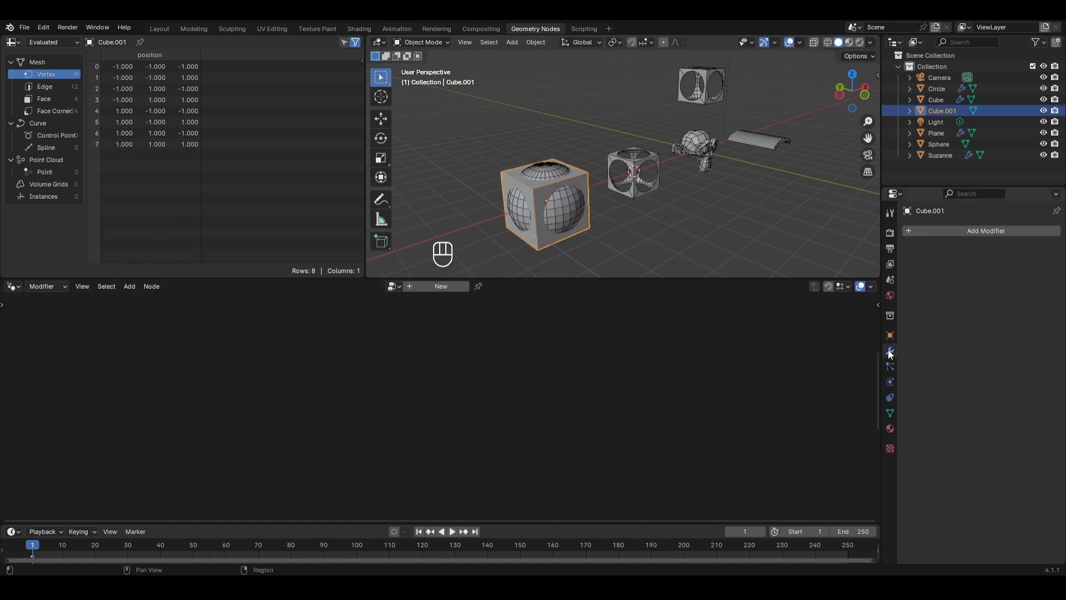
left_click(967, 228)
mouse_move(913, 272)
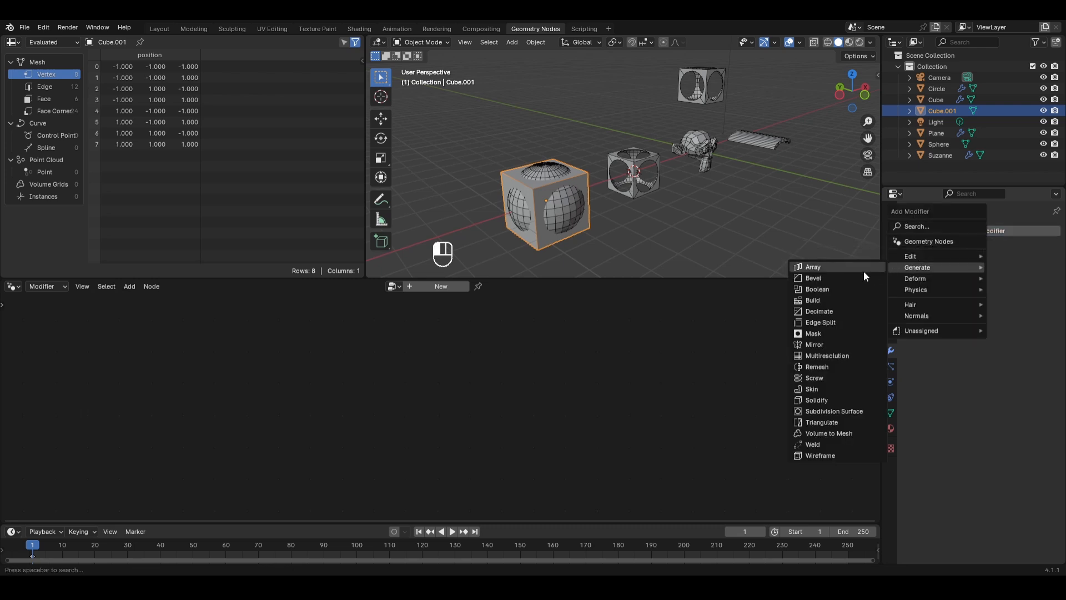
left_click(838, 290)
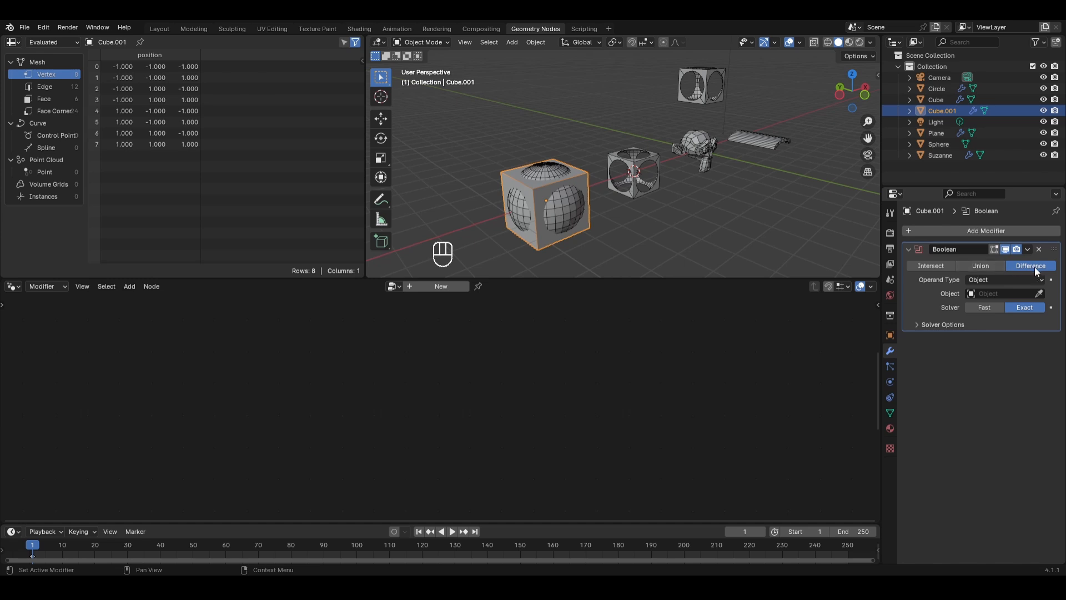
- Examine the operation options of the Mesh Boolean node in the smaller Cube's node tree
left_click(658, 155)
scroll(502, 476, "down", 2)
middle_click_drag(501, 475, 575, 385)
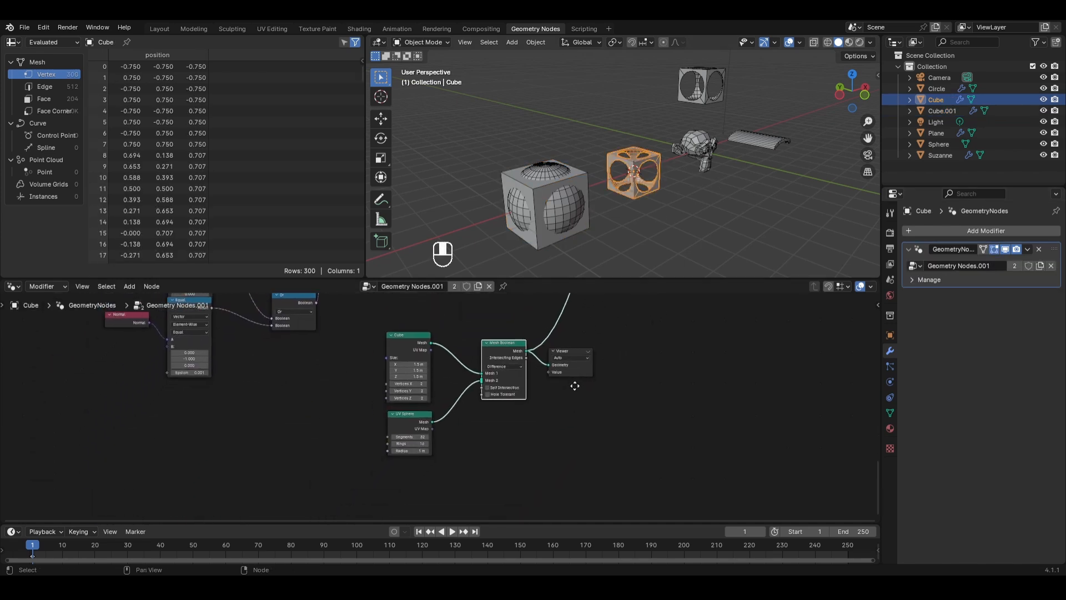
scroll(511, 358, "up", 1)
left_click(512, 359)
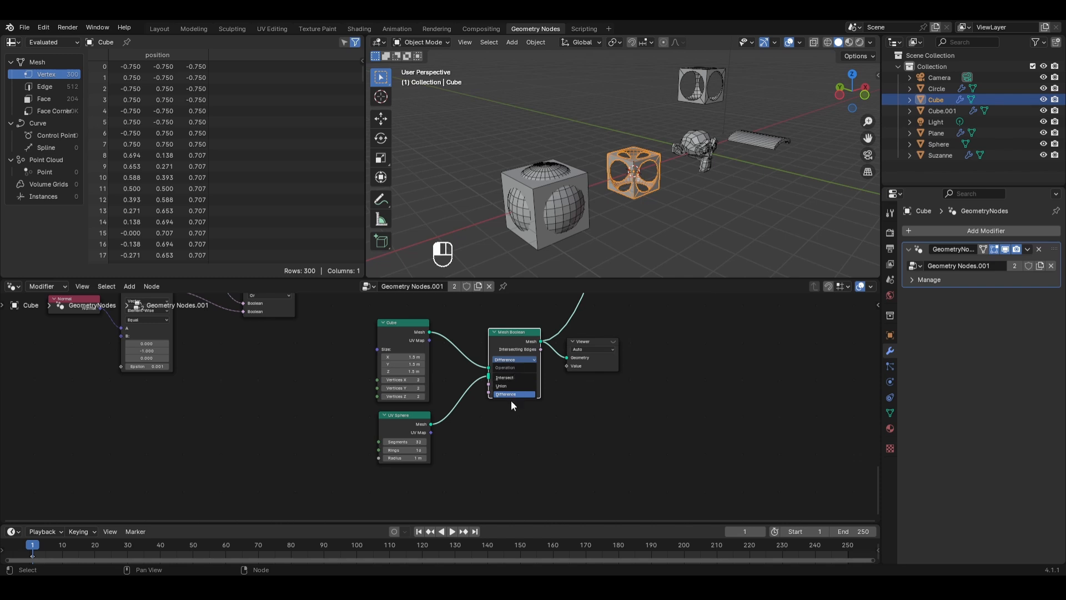
- Assign Sphere as the object of Cube.001's Difference Boolean and apply the modifier
left_click(581, 170)
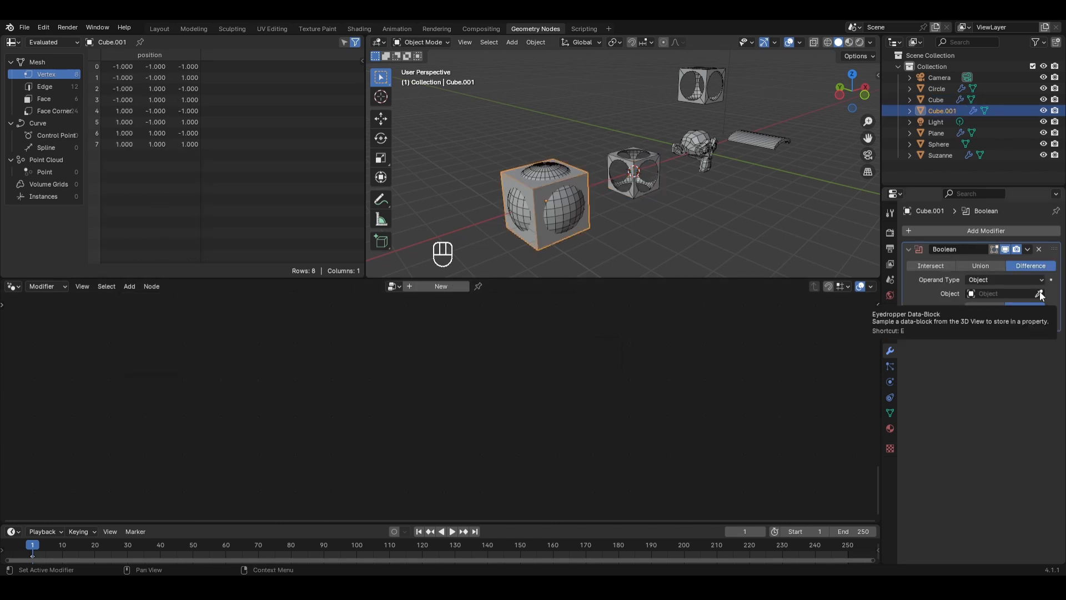
left_click(1040, 293)
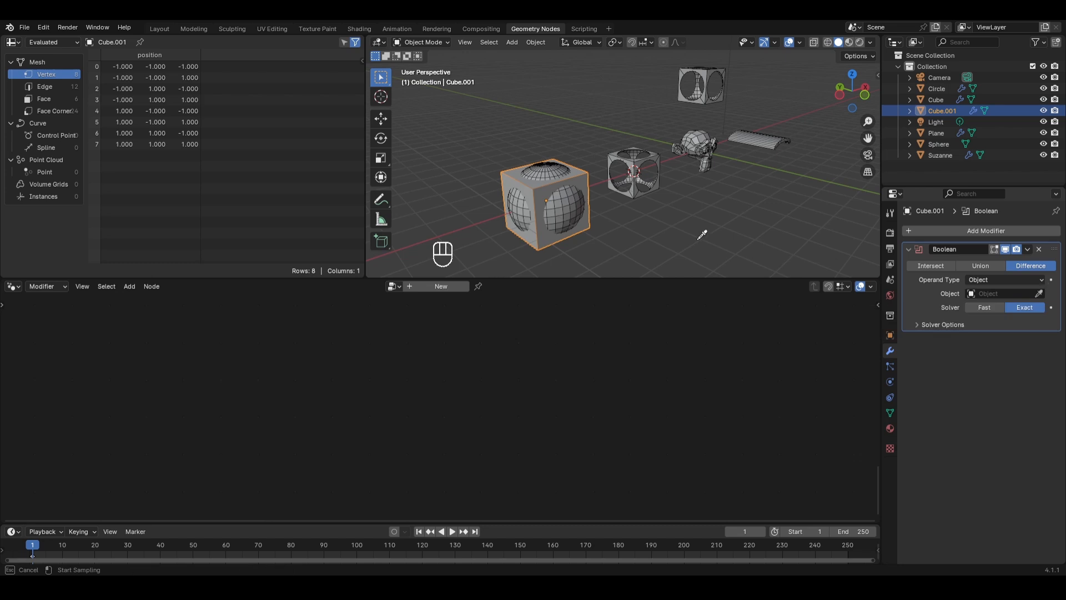
left_click(547, 176)
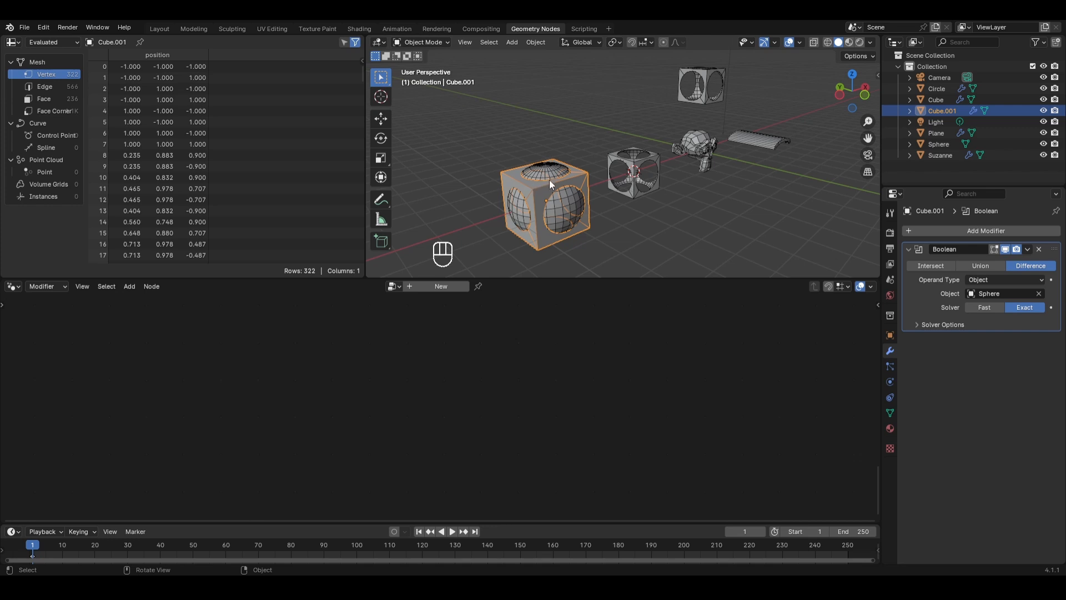
left_click(1028, 250)
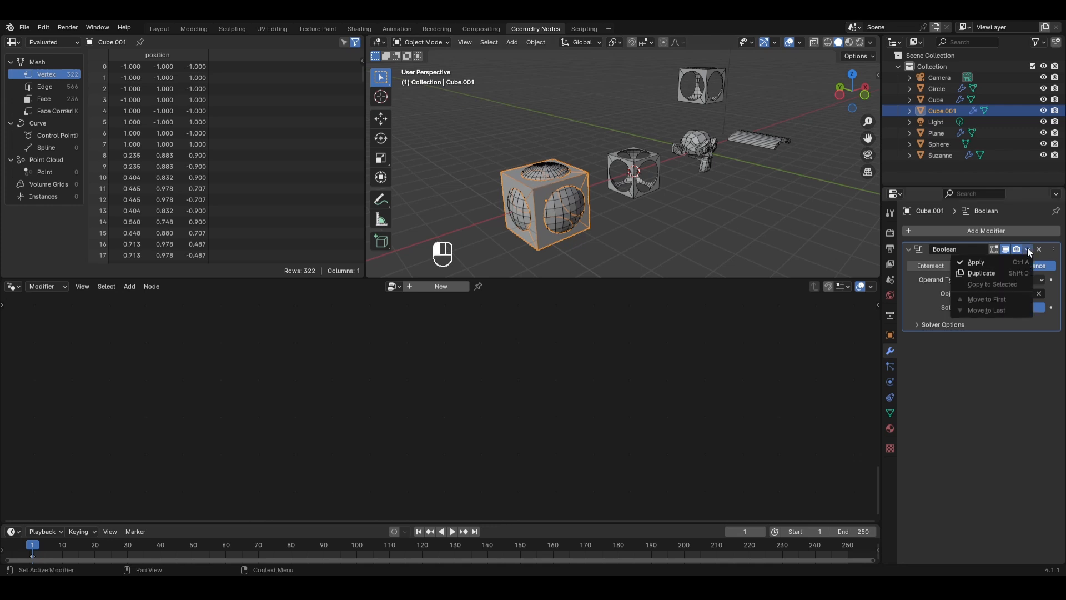
- Move the sphere about 4.16 m out of and above the large cube to expose the cut
left_click(547, 177)
key("g")
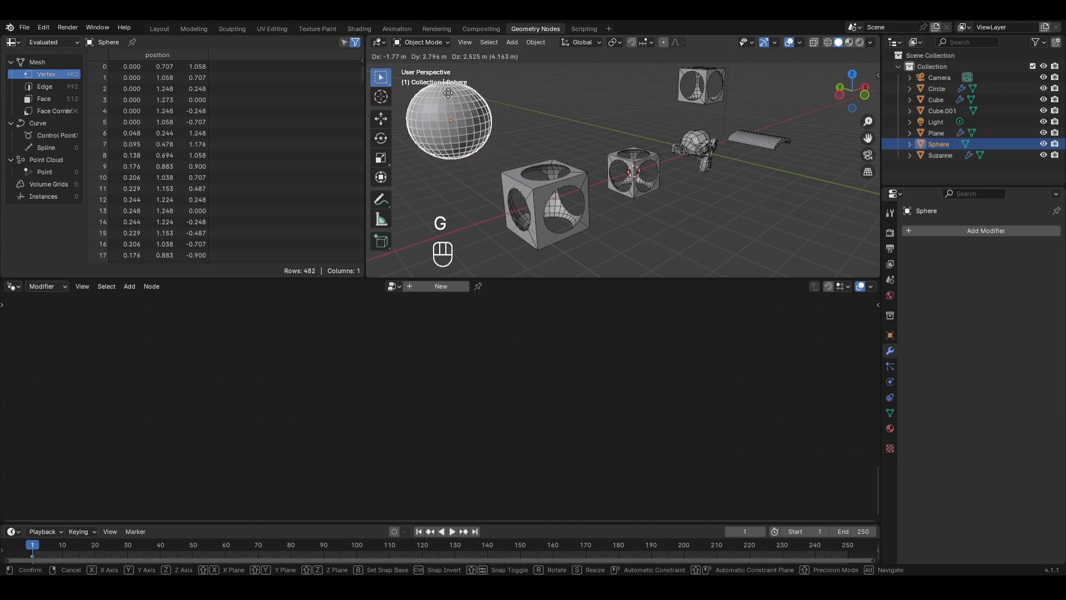
left_click(451, 90)
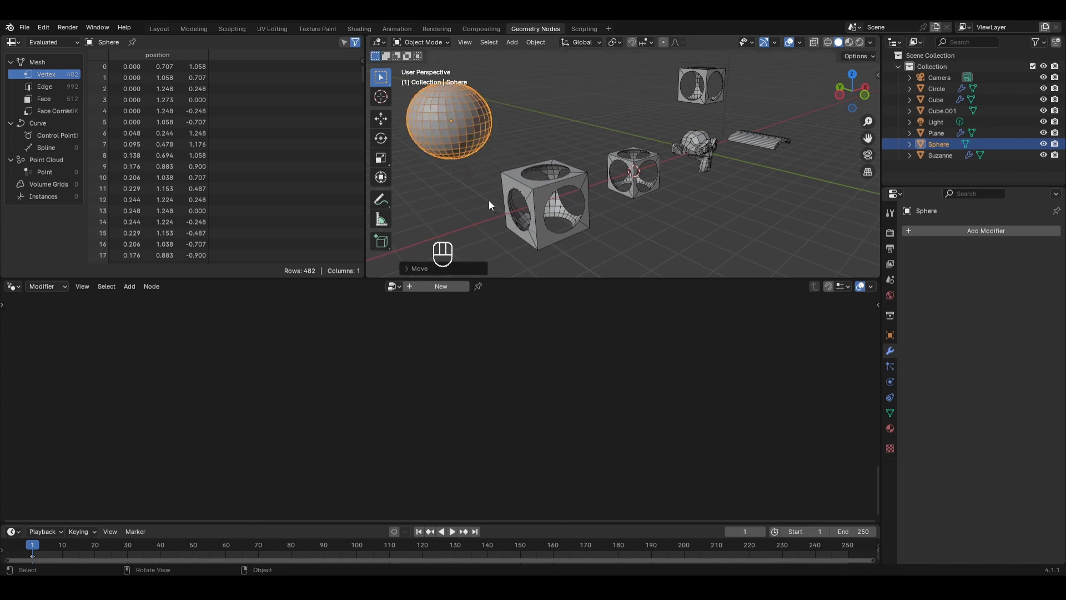
mouse_move(488, 200)
middle_mouse_down()
mouse_move(668, 211)
mouse_move(685, 194)
mouse_move(621, 221)
mouse_move(522, 198)
mouse_move(475, 207)
middle_mouse_up()
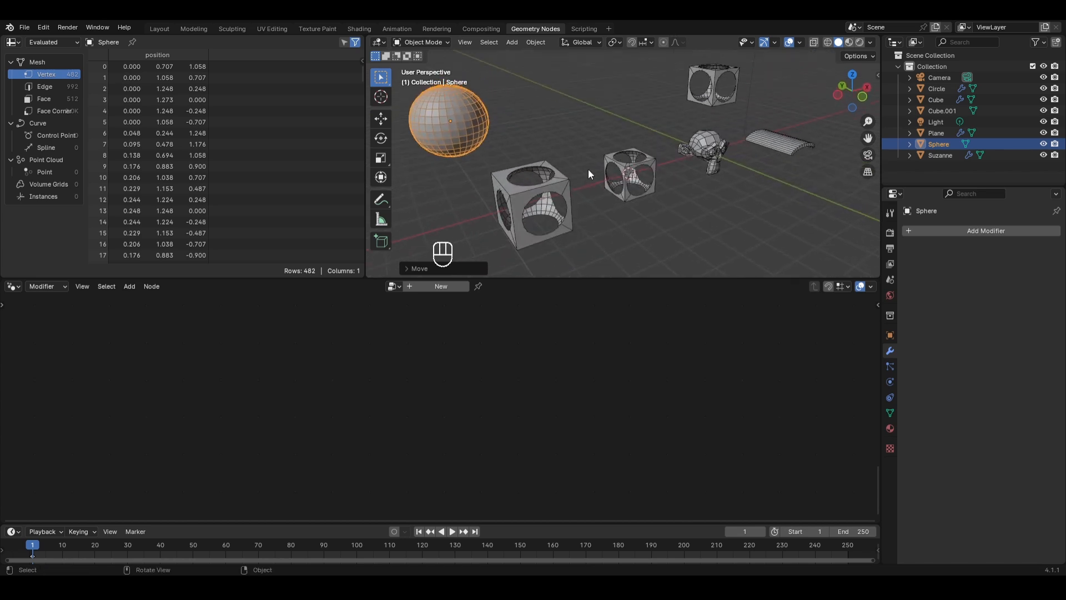
- Switch the smaller Cube's Mesh Boolean node to Intersect and connect the Cube primitive's mesh alongside the UV Sphere
left_click(630, 171)
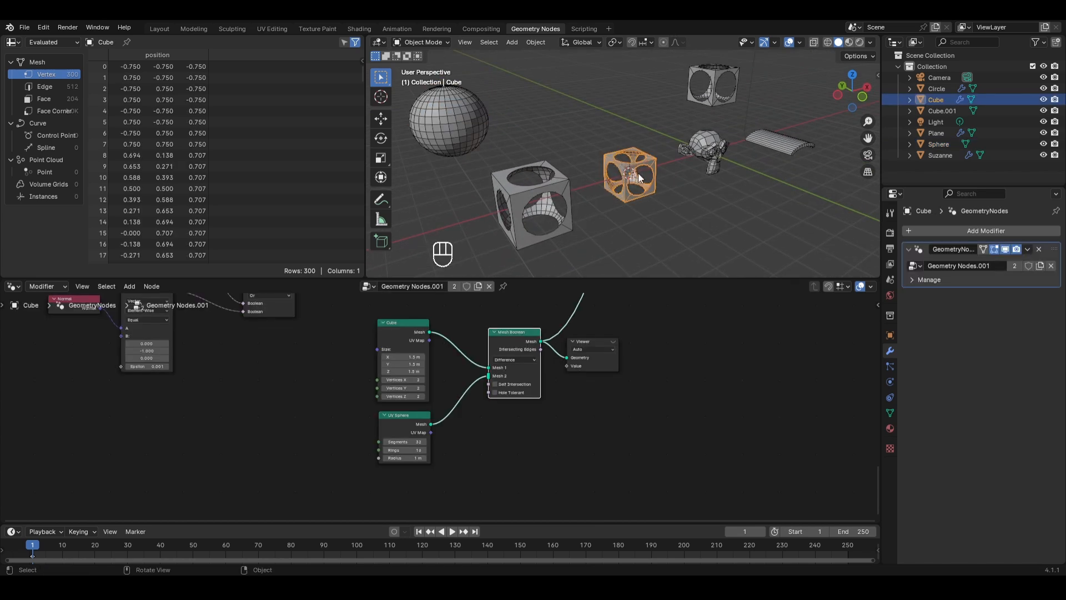
left_click(508, 361)
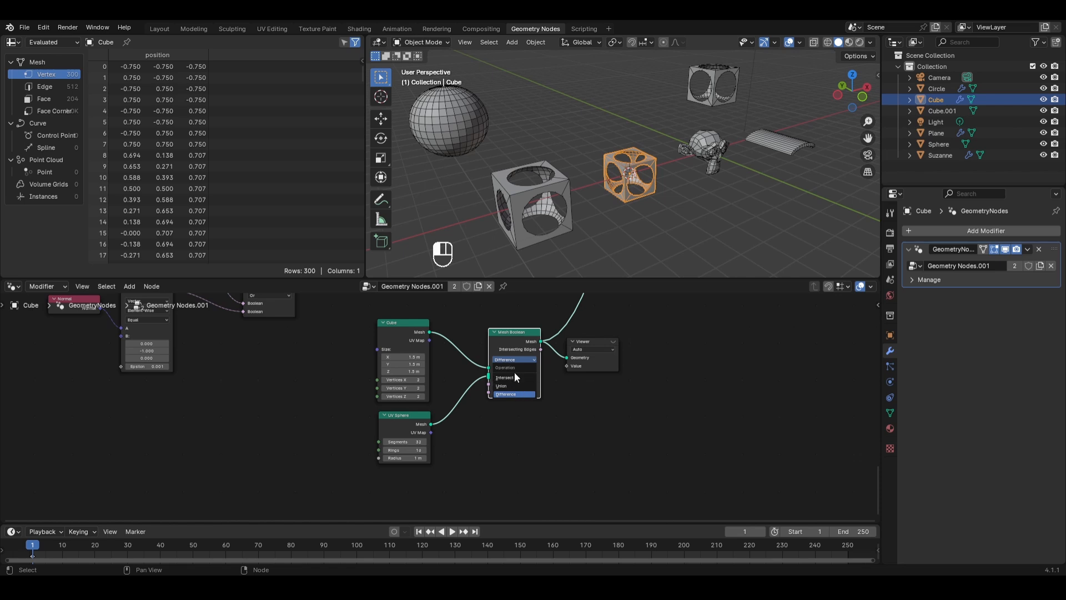
left_click(512, 377)
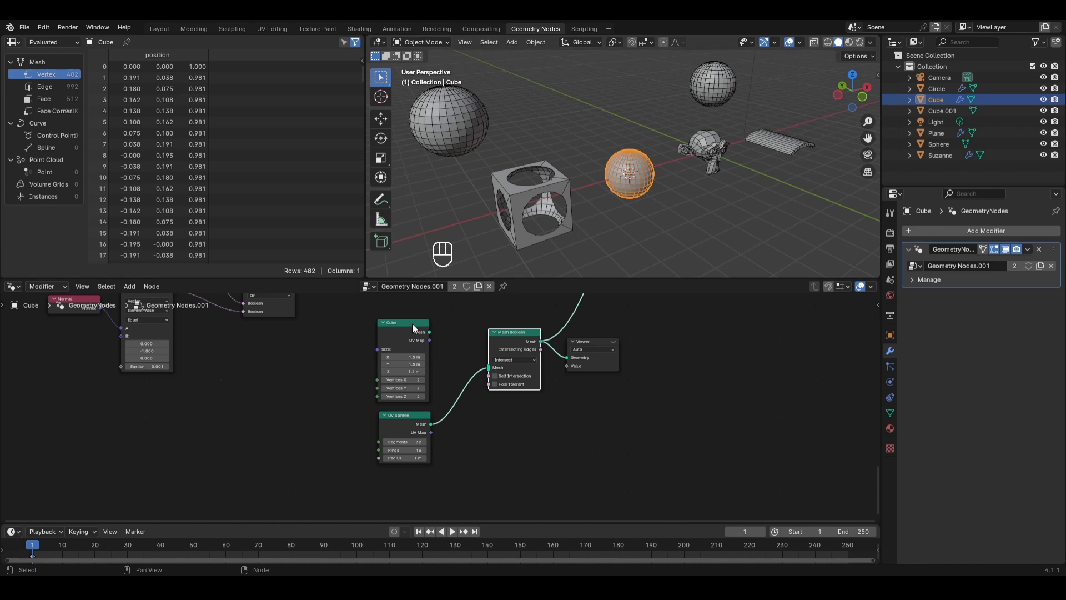
left_click_drag(430, 332, 487, 361)
mouse_move(572, 193)
middle_mouse_down()
mouse_move(747, 200)
mouse_move(630, 220)
mouse_move(566, 194)
middle_mouse_up()
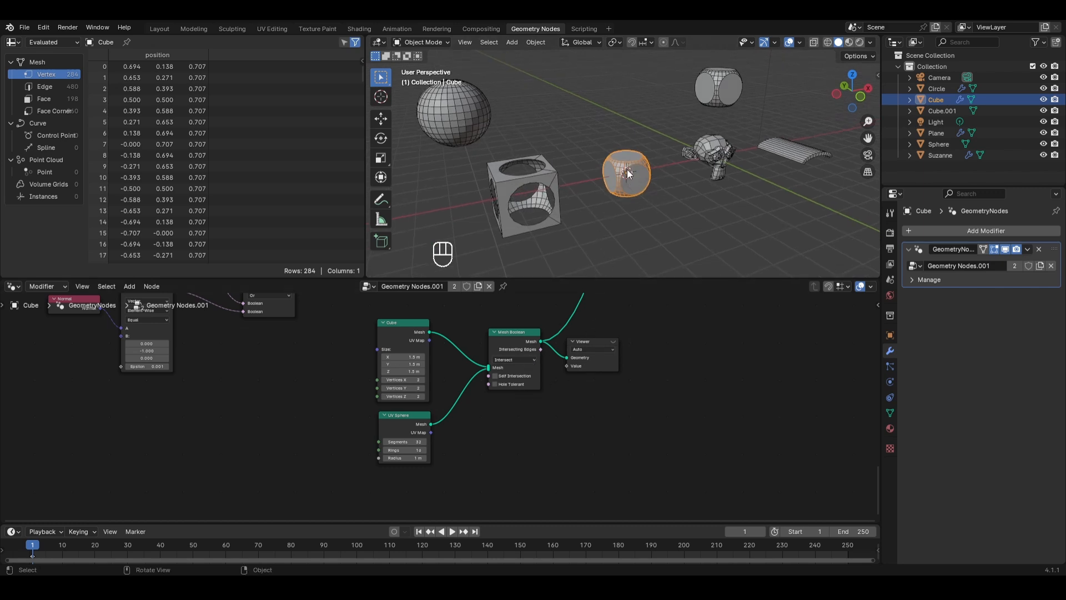
- Change the Mesh Boolean operation to Union and inspect the combined cube and sphere
left_click(508, 360)
left_click(508, 386)
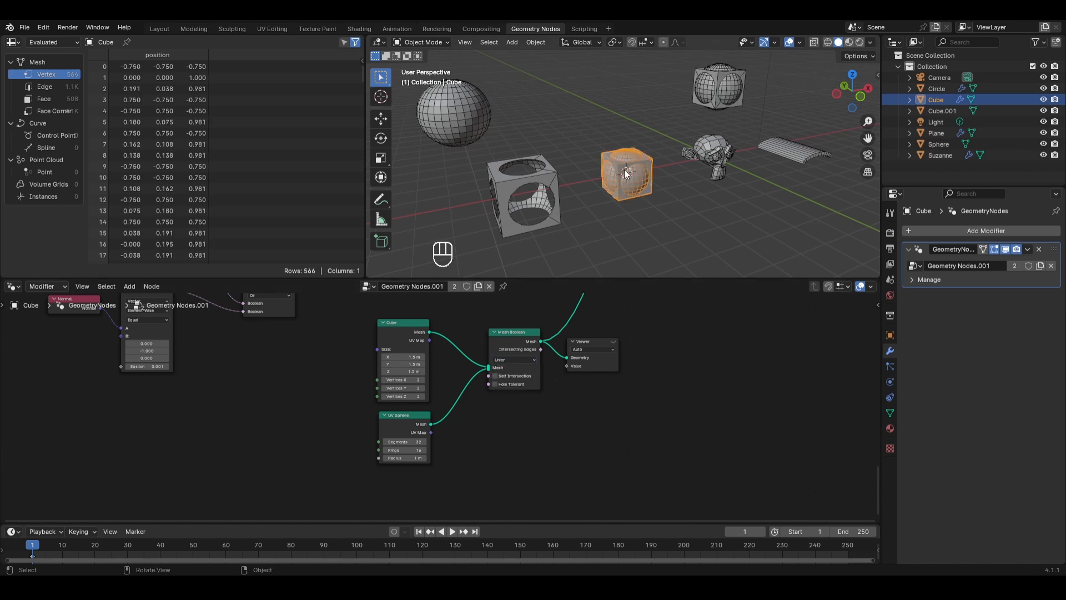
mouse_move(623, 170)
middle_mouse_down()
mouse_move(611, 178)
mouse_move(761, 196)
mouse_move(790, 185)
mouse_move(758, 196)
mouse_move(628, 171)
middle_mouse_up()
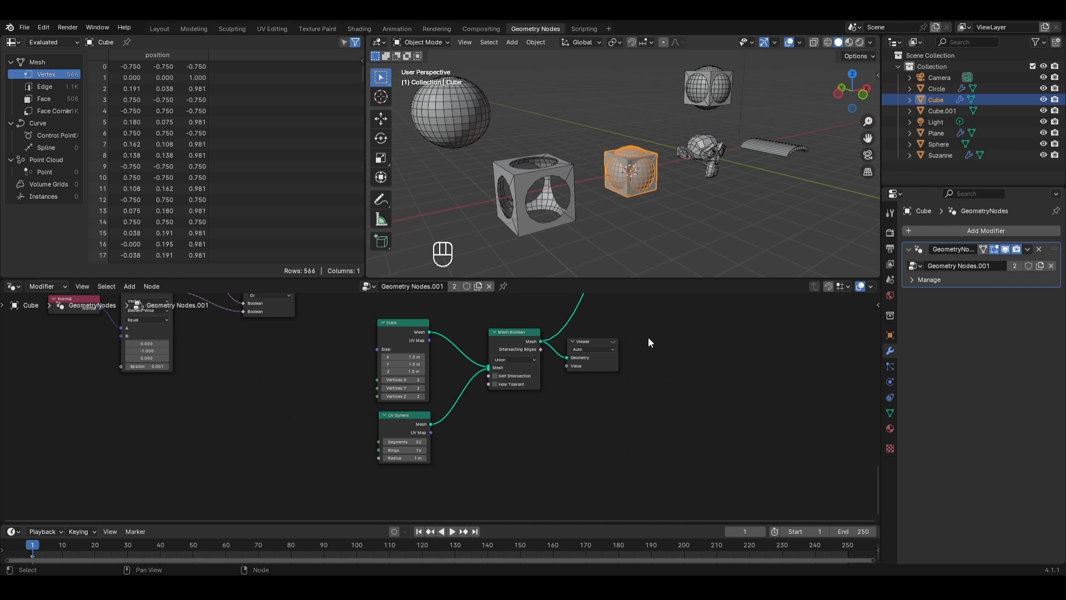
- Delete the Cube, UV Sphere, Mesh Boolean and Viewer nodes, and connect Join Geometry to the Group Output
left_click_drag(655, 329, 361, 450)
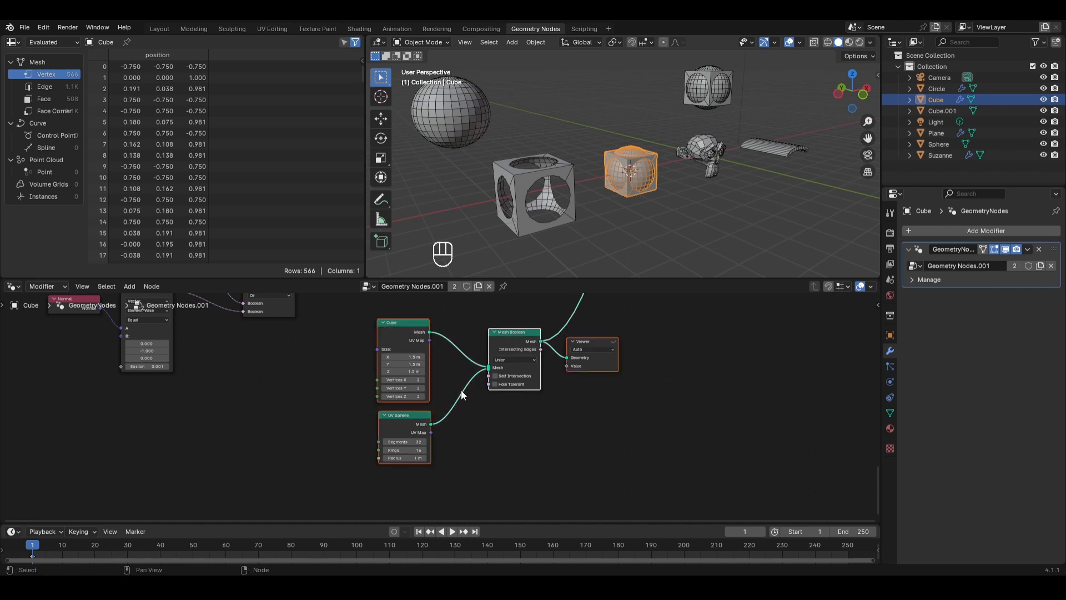
key("x")
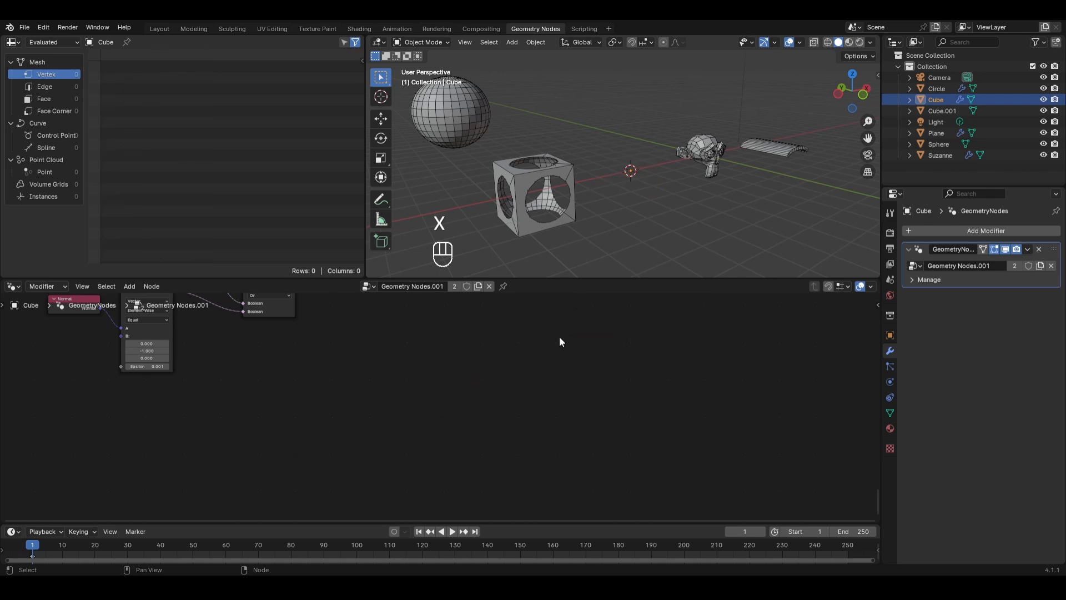
middle_click_drag(559, 337, 459, 511)
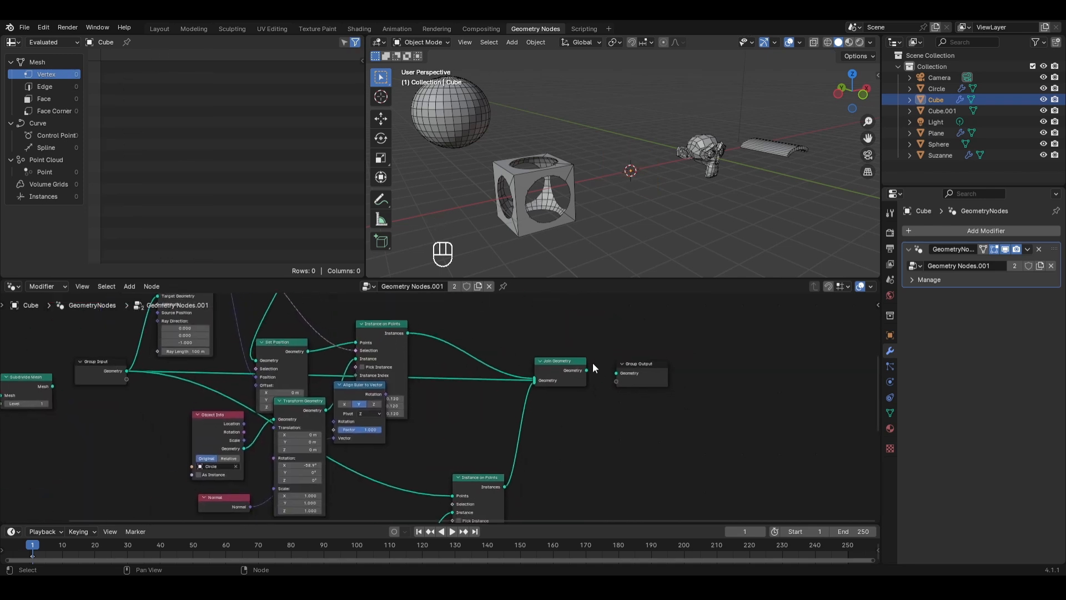
left_click_drag(586, 370, 616, 373)
- Insert a Mesh Boolean node on the link between the lower Instance on Points node and Join Geometry
key("shift+a")
mouse_move(520, 418)
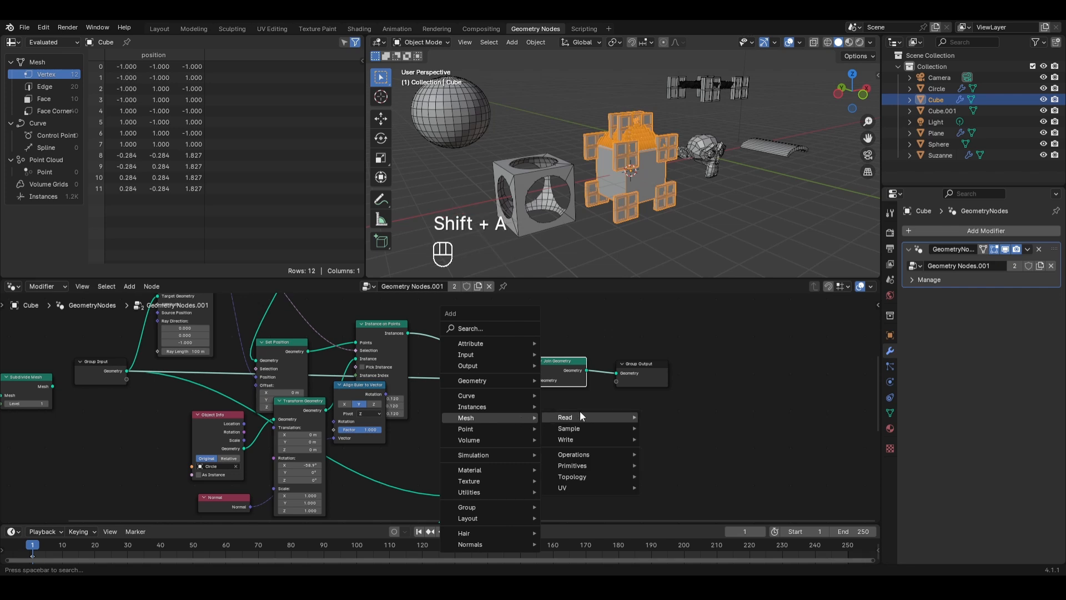
mouse_move(585, 454)
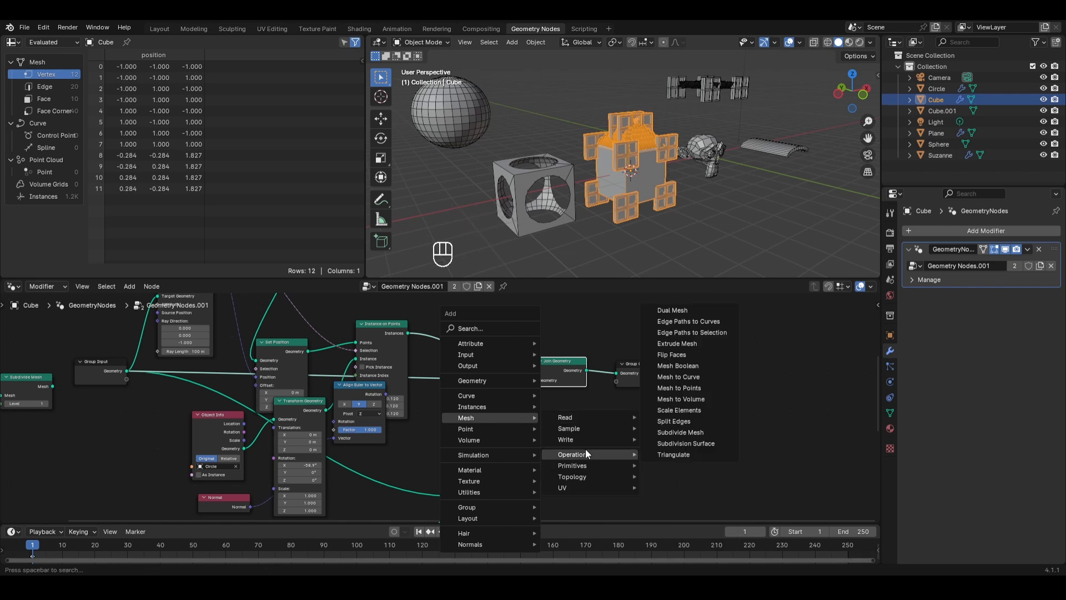
left_click(702, 365)
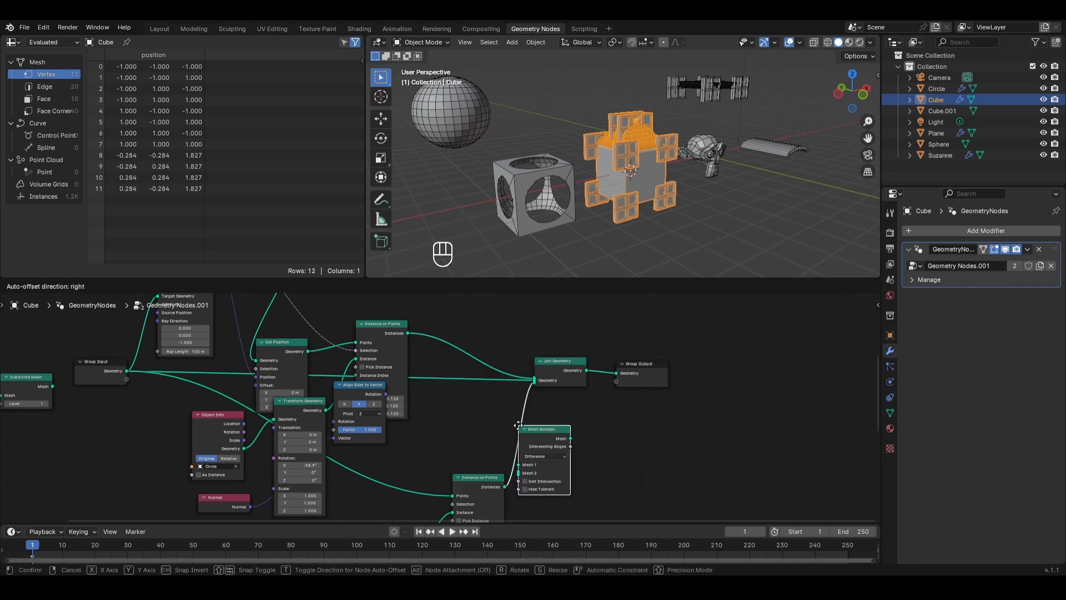
left_click(518, 425)
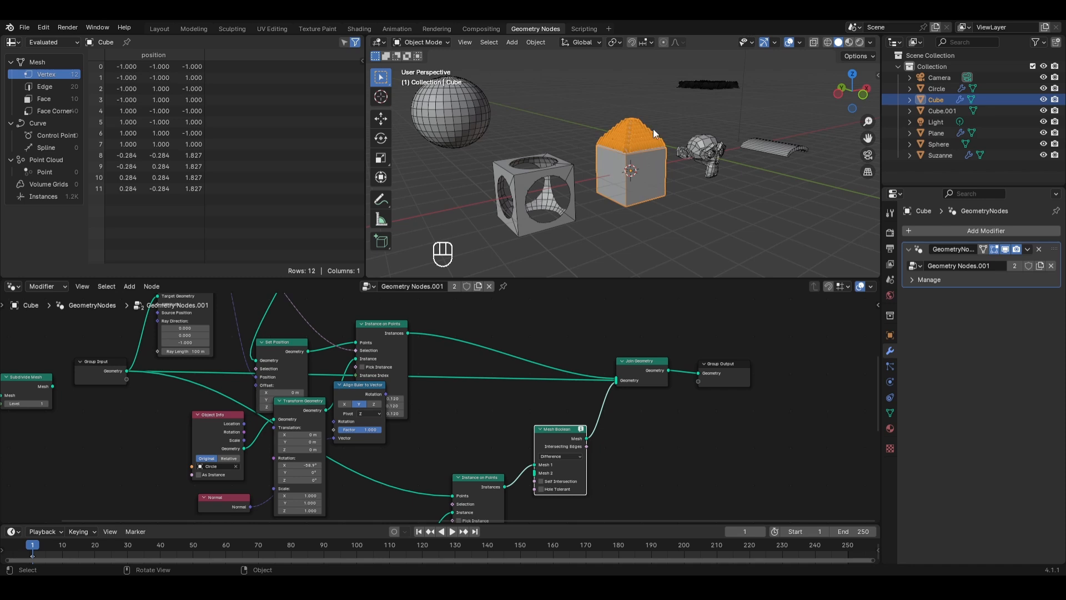
- Rewire the Mesh Boolean so the Group Input geometry feeds Mesh 1 and the lower Instance on Points instances feed Mesh 2
key("ctrl")
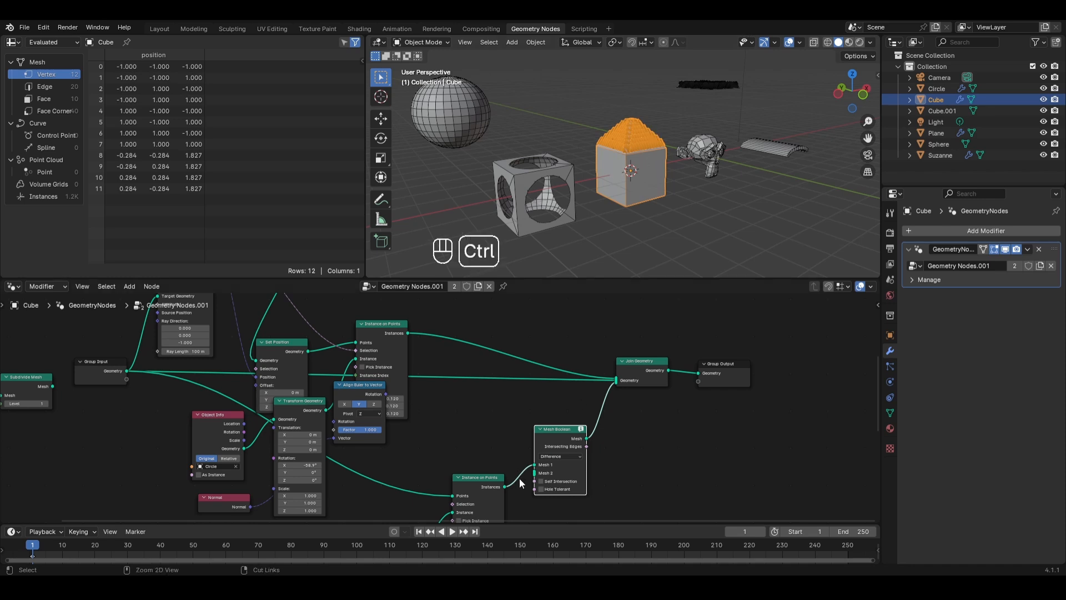
right_click_drag(514, 461, 526, 487, "ctrl")
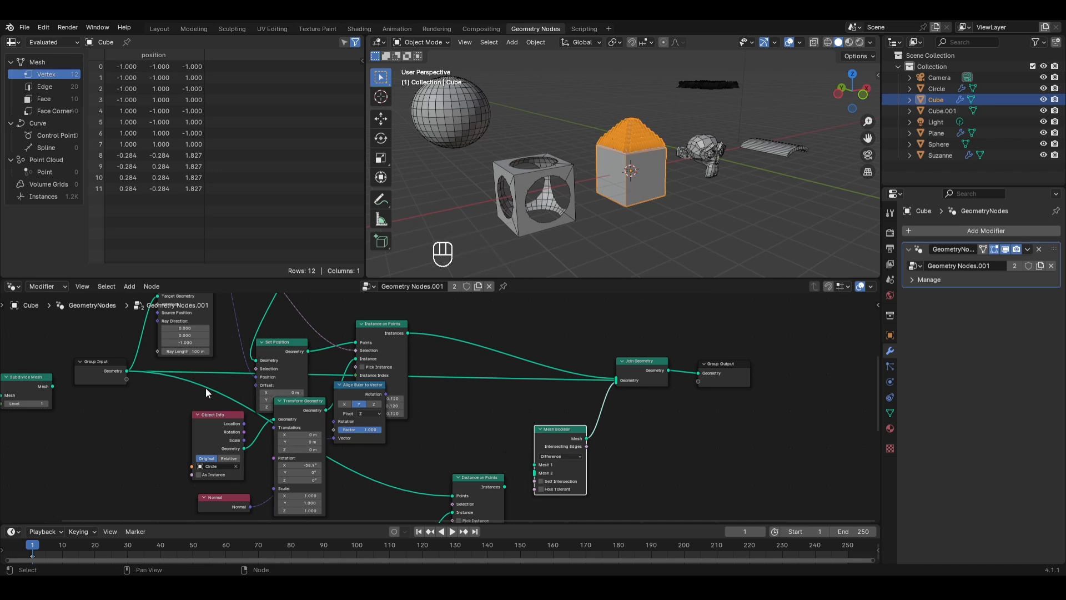
left_click_drag(127, 370, 535, 464)
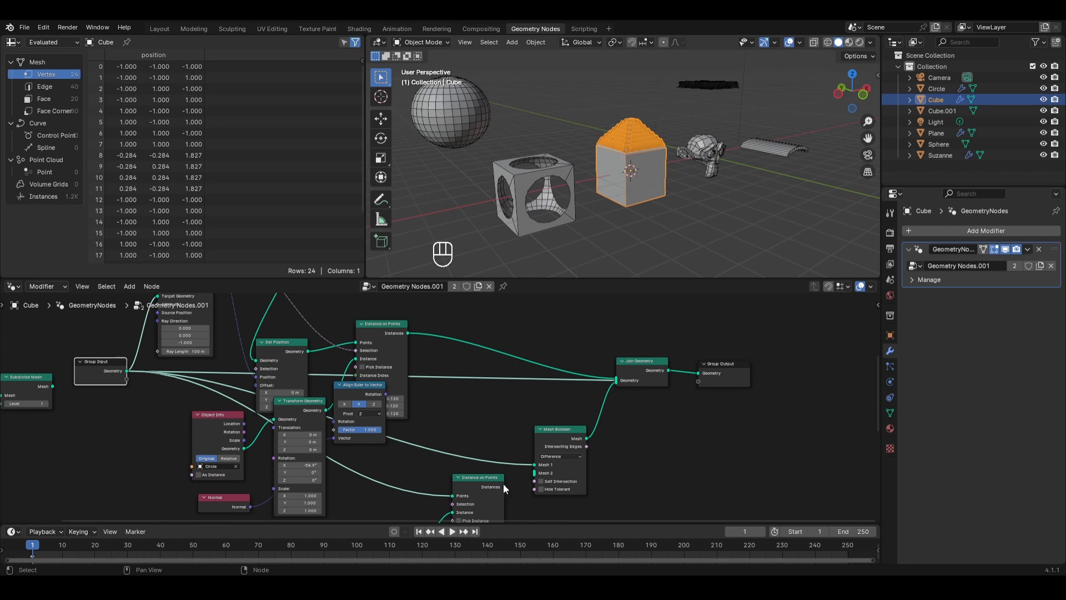
left_click_drag(503, 484, 533, 472)
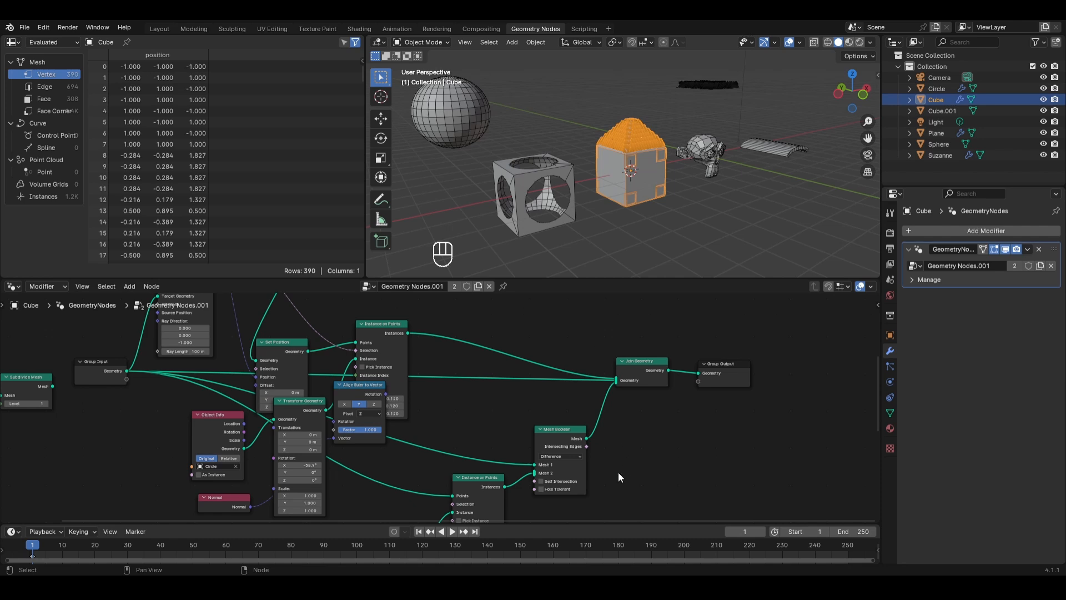
- Insert a Mesh to Points node on the link between the Group Input geometry and the lower Instance on Points node's Points socket
scroll(622, 469, "up", 2)
middle_click_drag(596, 437, 536, 356)
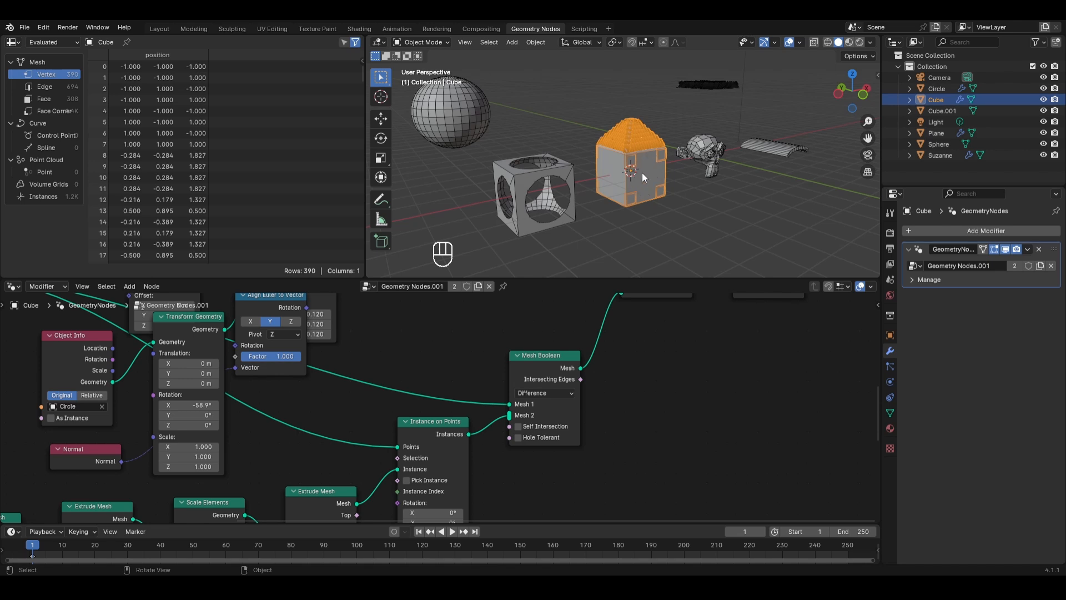
scroll(648, 169, "up", 1)
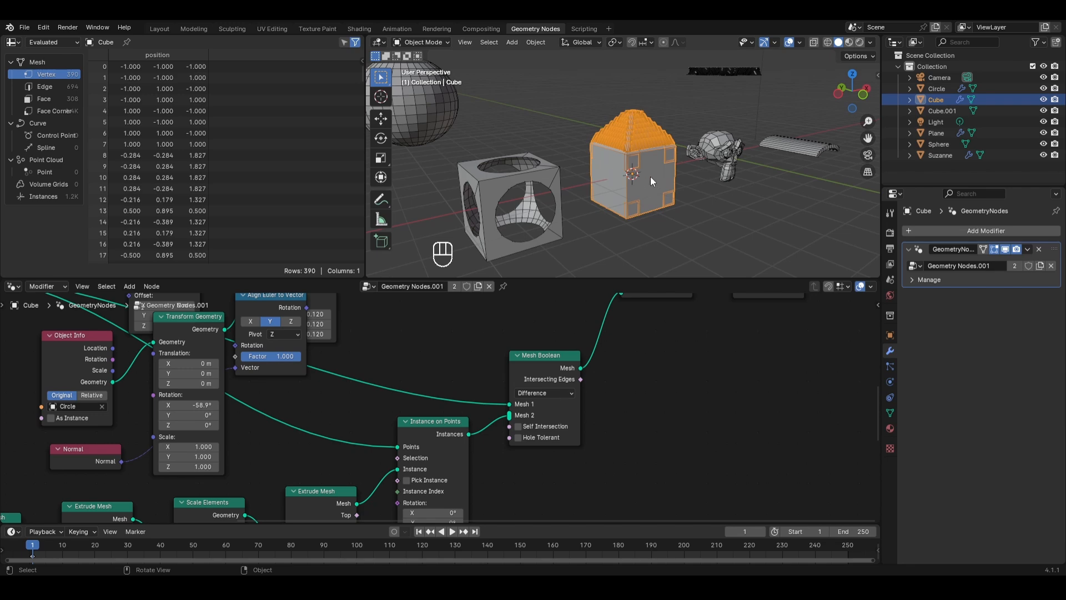
middle_click_drag(651, 176, 798, 188)
middle_click_drag(631, 169, 571, 179)
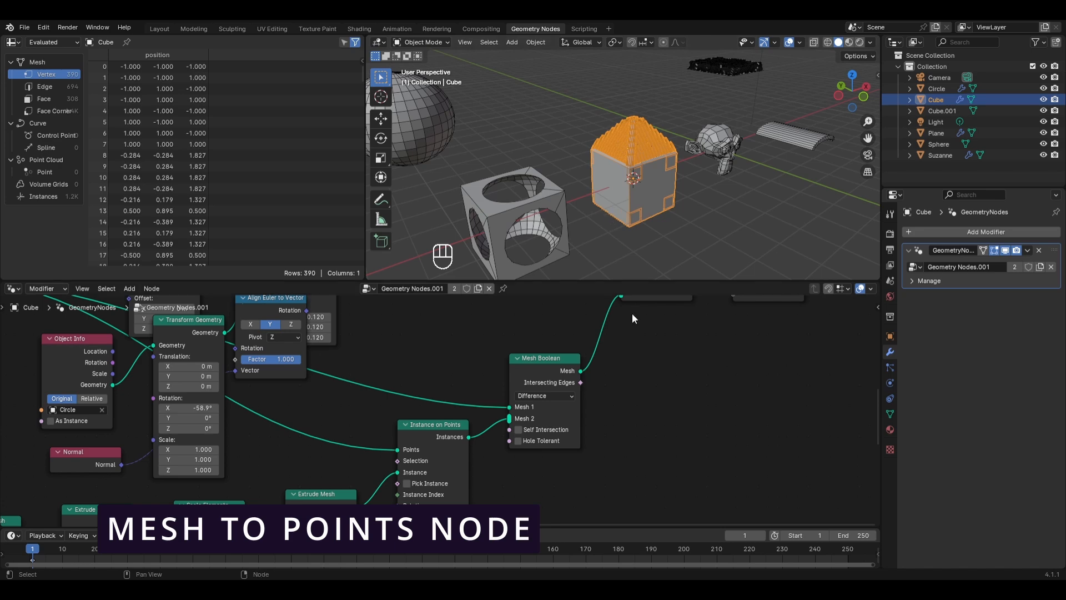
key("shift+a")
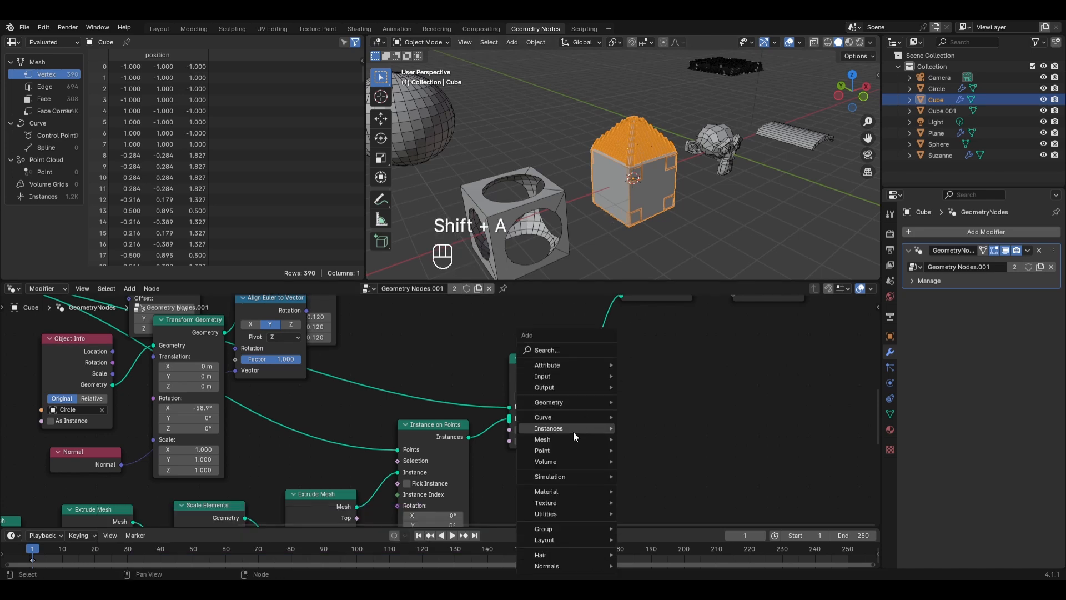
mouse_move(571, 438)
mouse_move(651, 475)
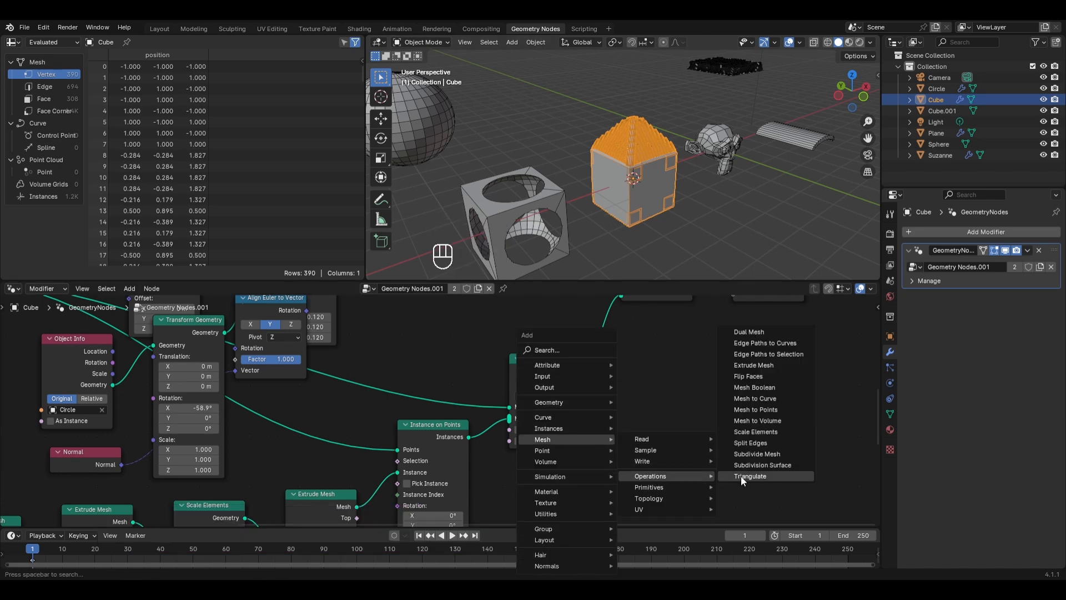
left_click(758, 409)
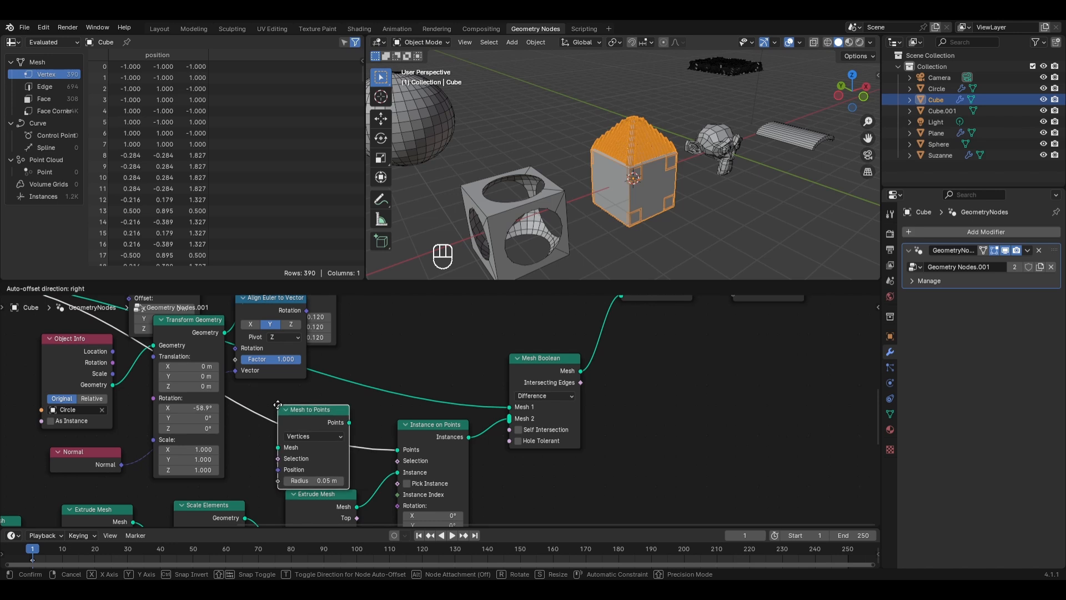
left_click(278, 405)
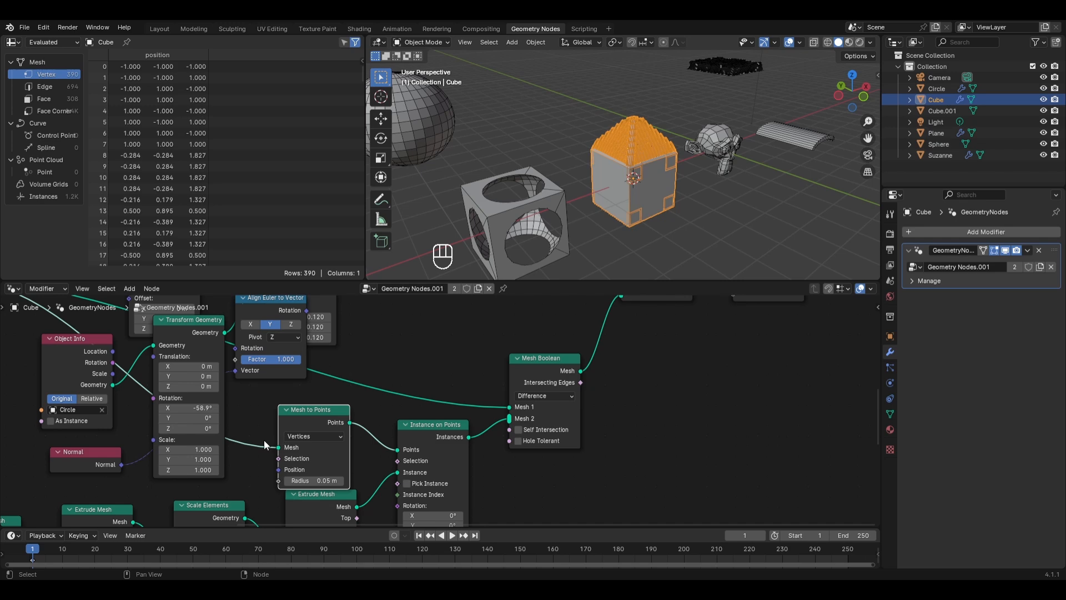
- Spread out the overlapping roof nodes: Instance on Points, Set Position, Align Euler to Vector, Transform Geometry, Object Info and Normal
scroll(436, 413, "down", 2)
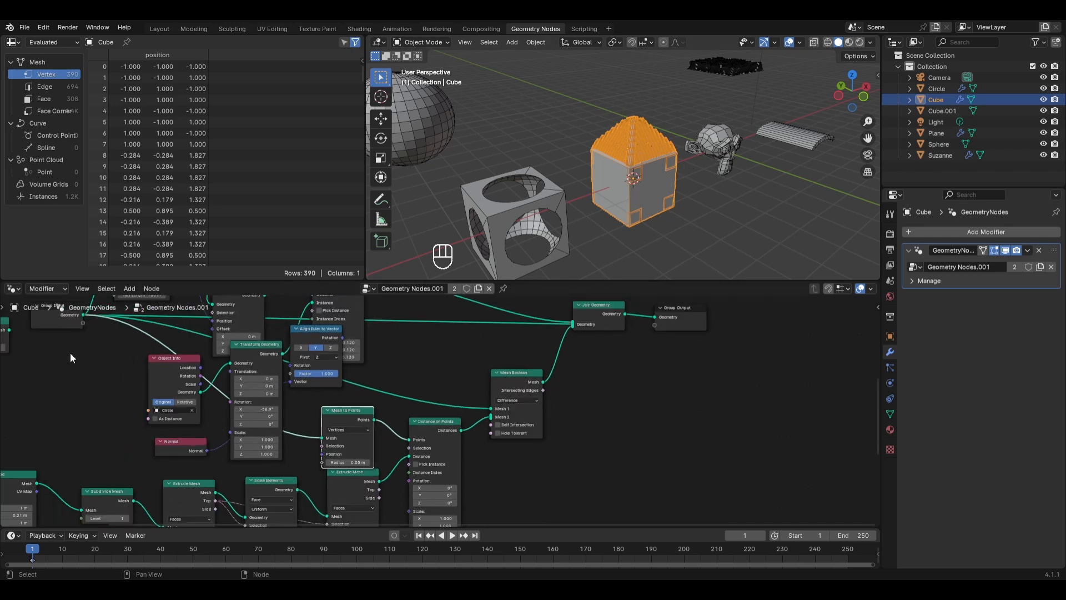
middle_click_drag(70, 353, 68, 370)
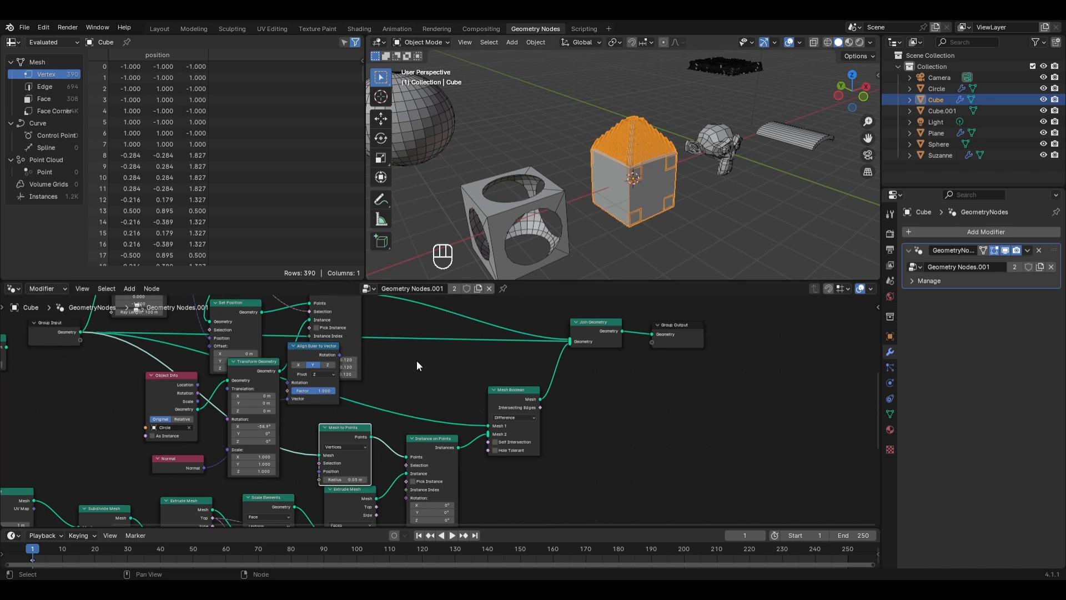
scroll(361, 383, "down", 1)
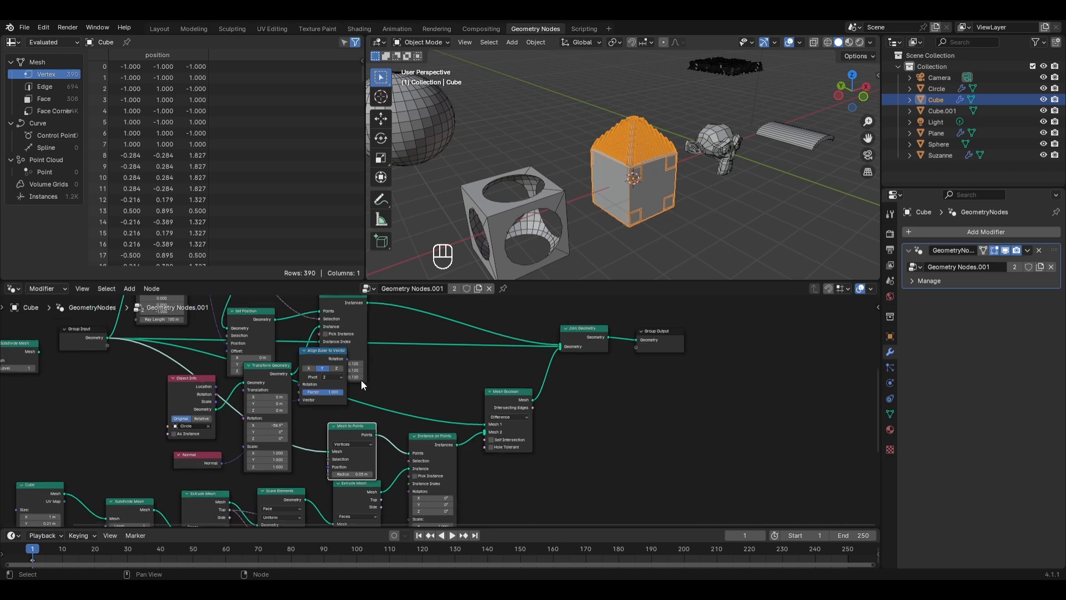
scroll(361, 379, "down", 1)
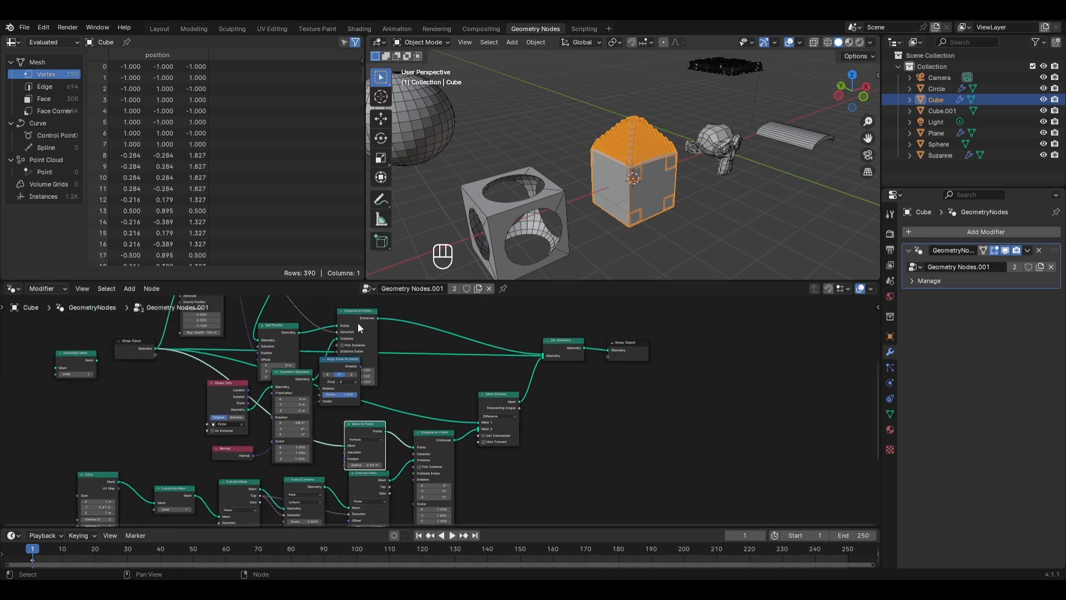
left_click_drag(358, 322, 491, 283)
left_click_drag(278, 332, 374, 353)
left_click_drag(339, 451, 346, 396)
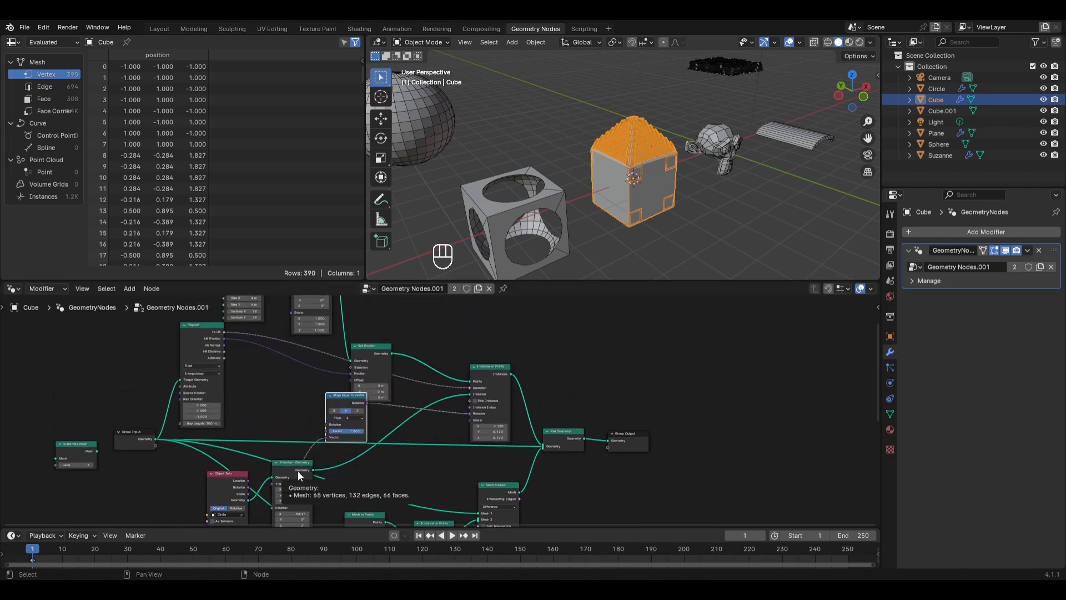
left_click_drag(298, 471, 300, 375)
left_click_drag(230, 472, 245, 377)
middle_click_drag(265, 495, 309, 304)
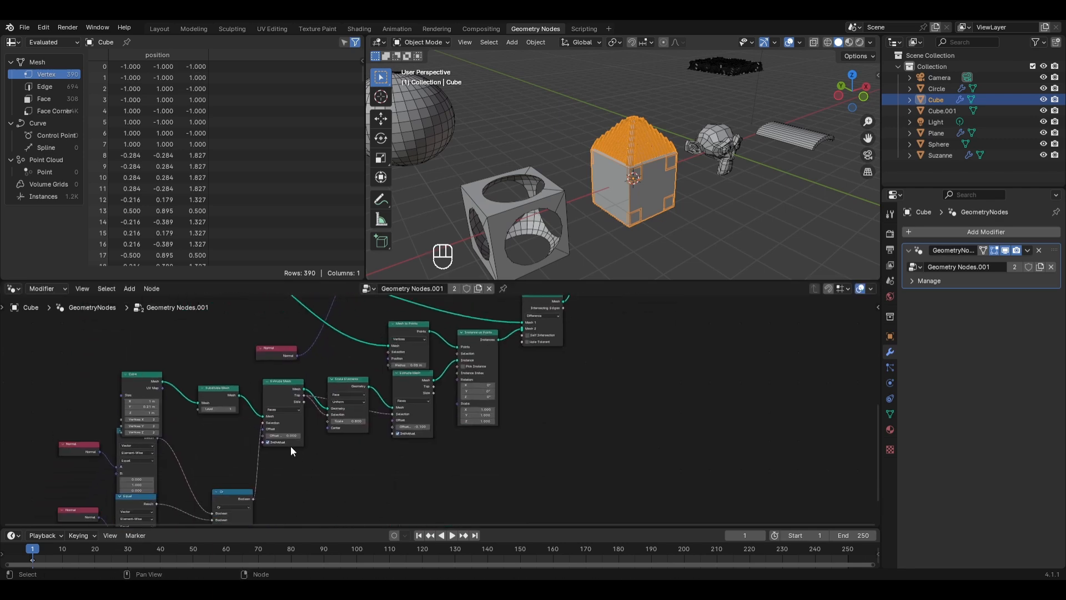
left_click_drag(276, 354, 237, 414)
scroll(292, 424, "up", 1)
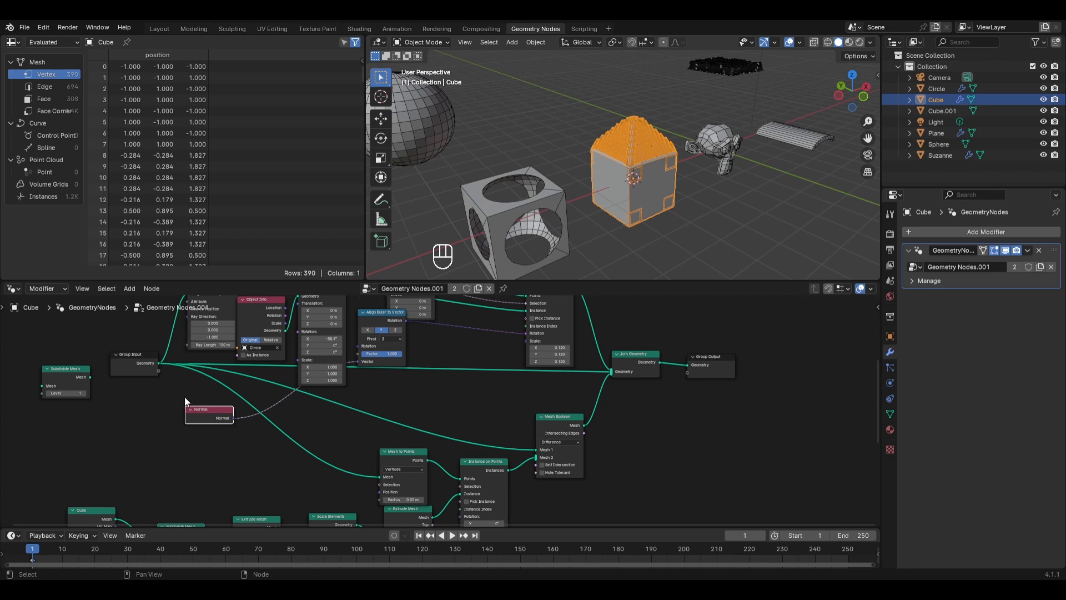
- Set the Mesh to Points mode to Faces
left_click(130, 358)
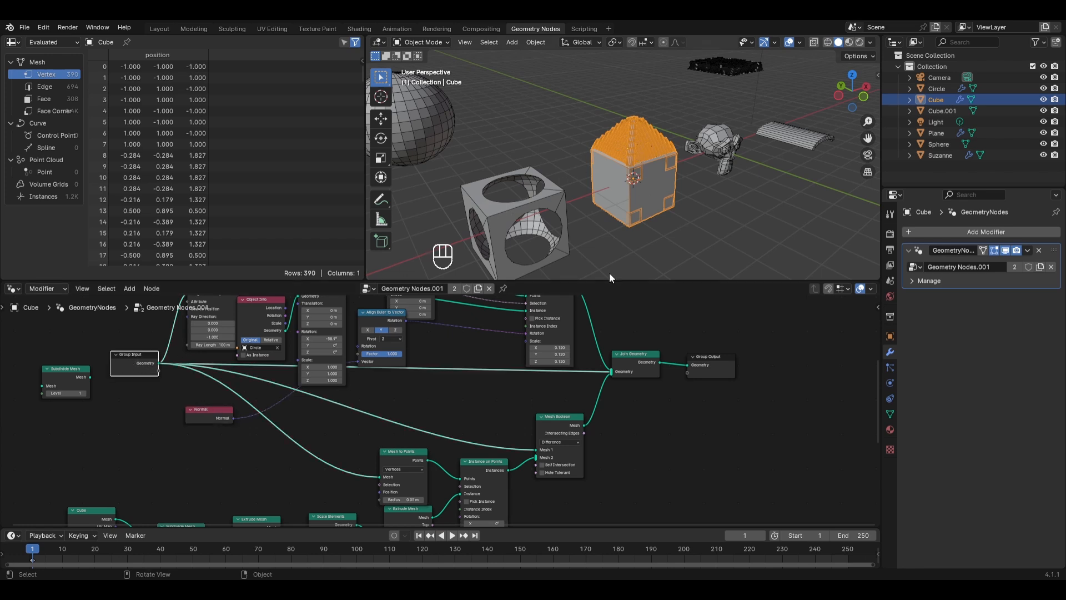
scroll(411, 453, "up", 2)
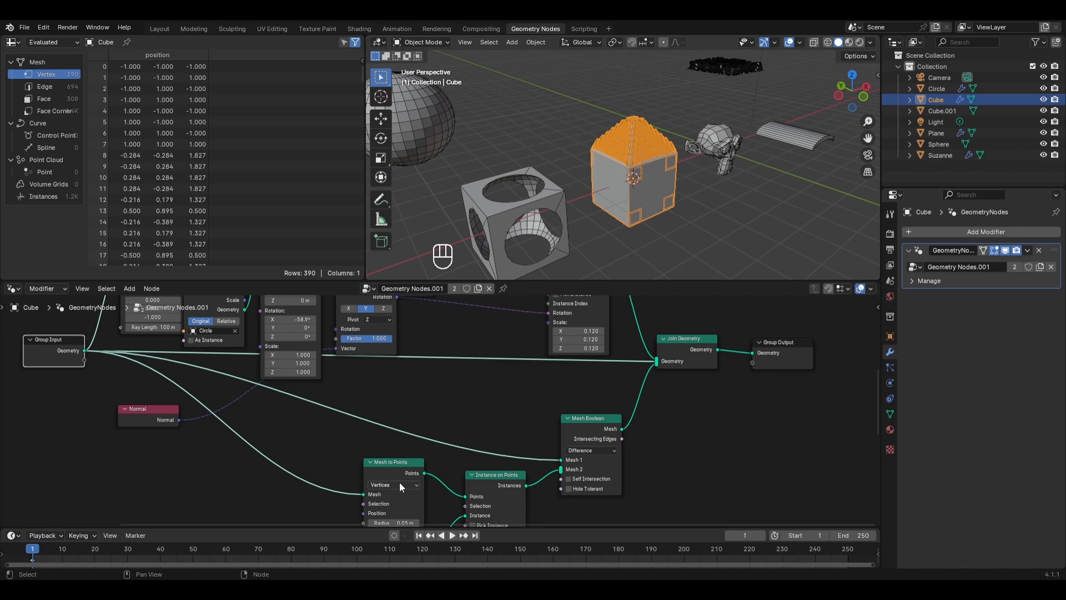
left_click(399, 482)
left_click(383, 506)
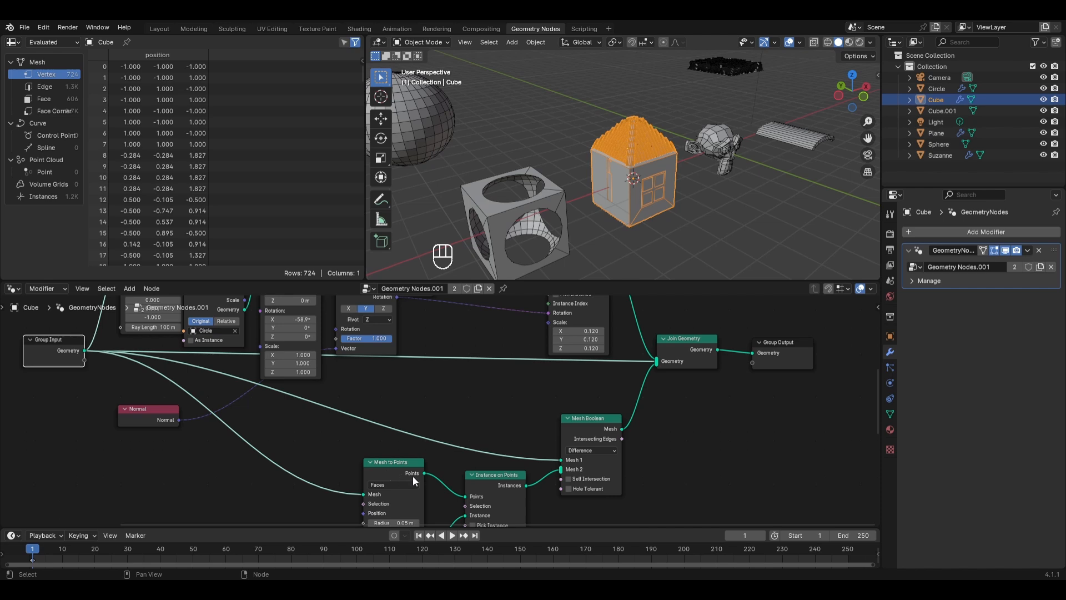
- Connect the Mesh to Points output directly to the Group Output to preview the generated points in the viewport
left_click_drag(424, 473, 657, 362)
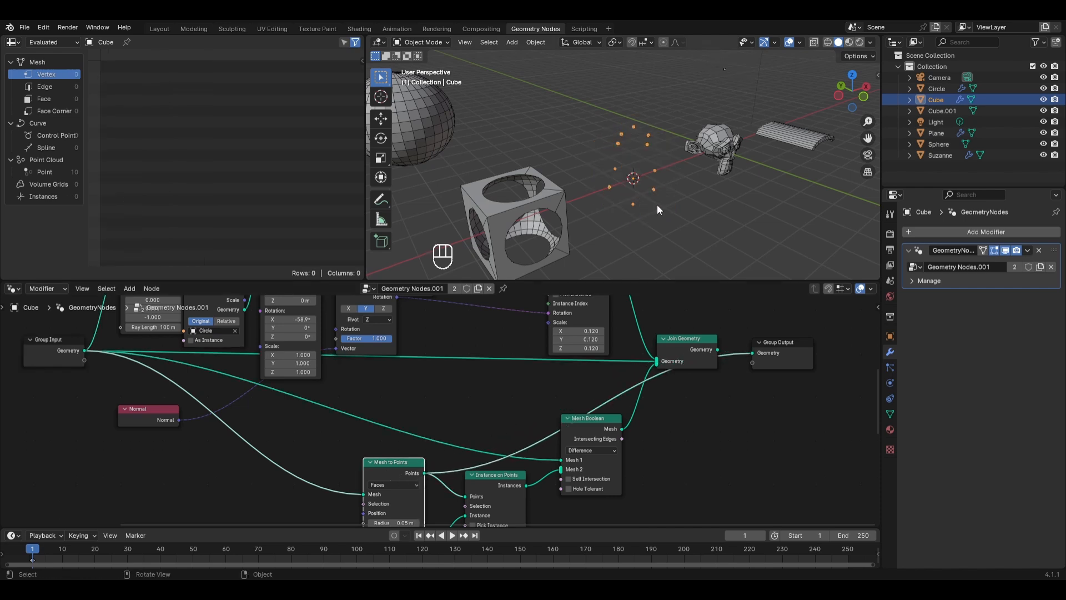
middle_click_drag(658, 206, 687, 196)
middle_click_drag(428, 480, 451, 341)
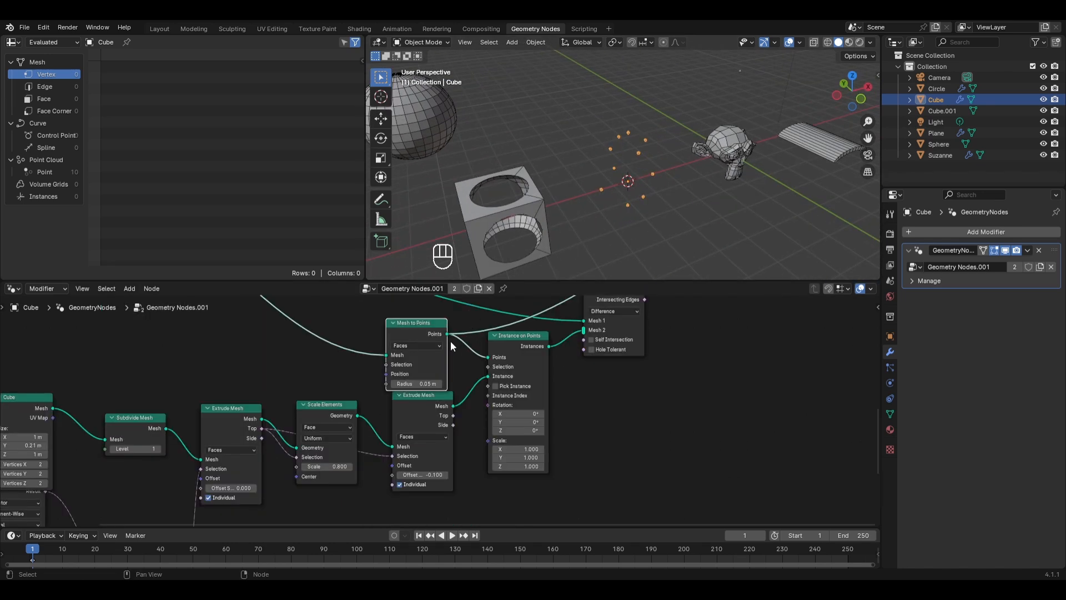
- Switch the Mesh to Points mode to Vertices for comparison, and return it to Faces
left_click(438, 346)
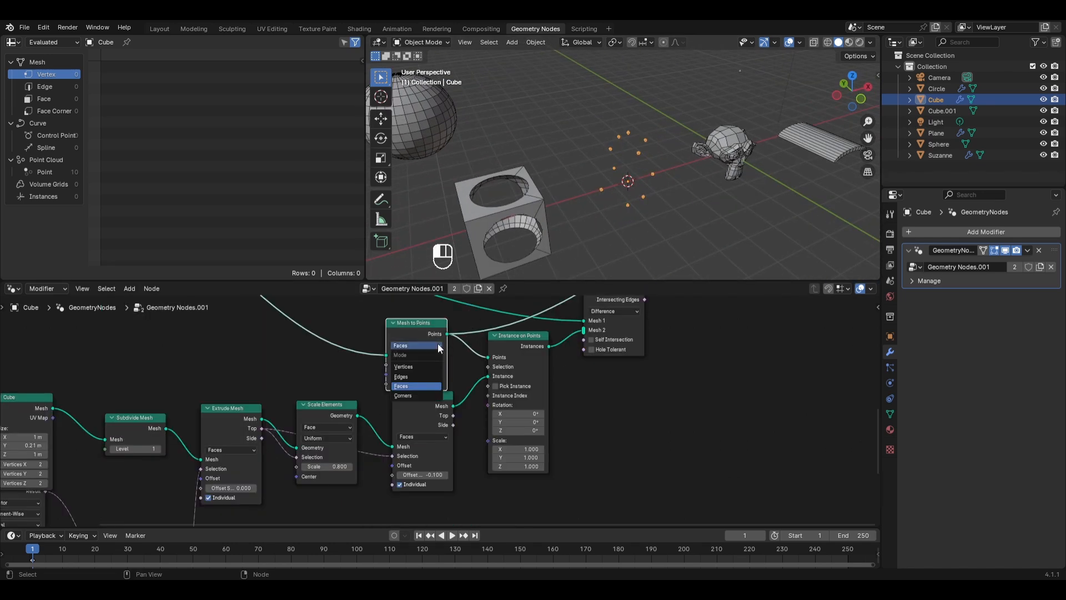
left_click(411, 366)
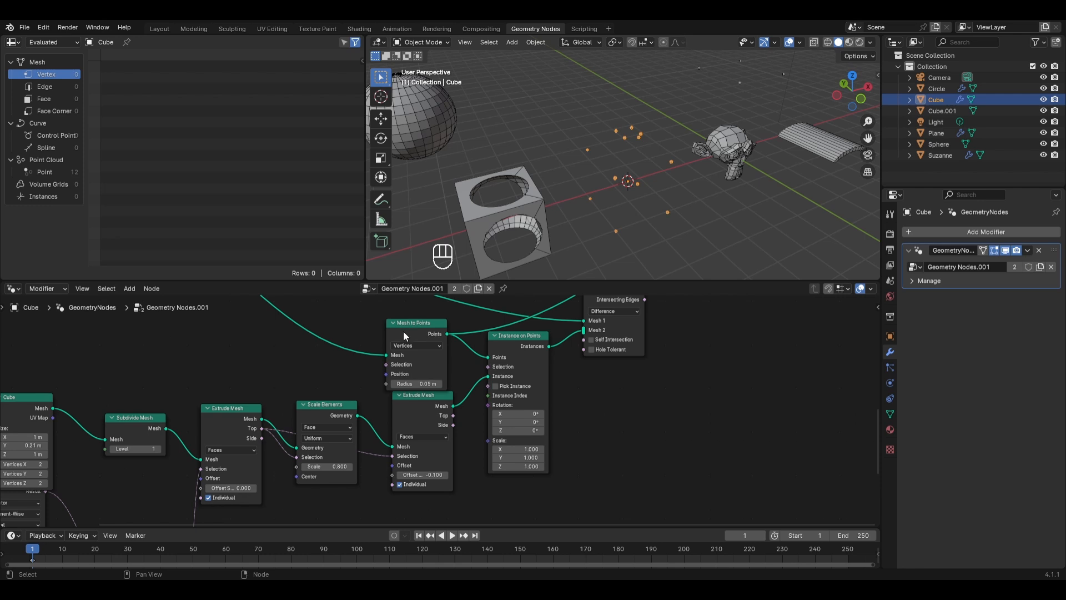
left_click(407, 344)
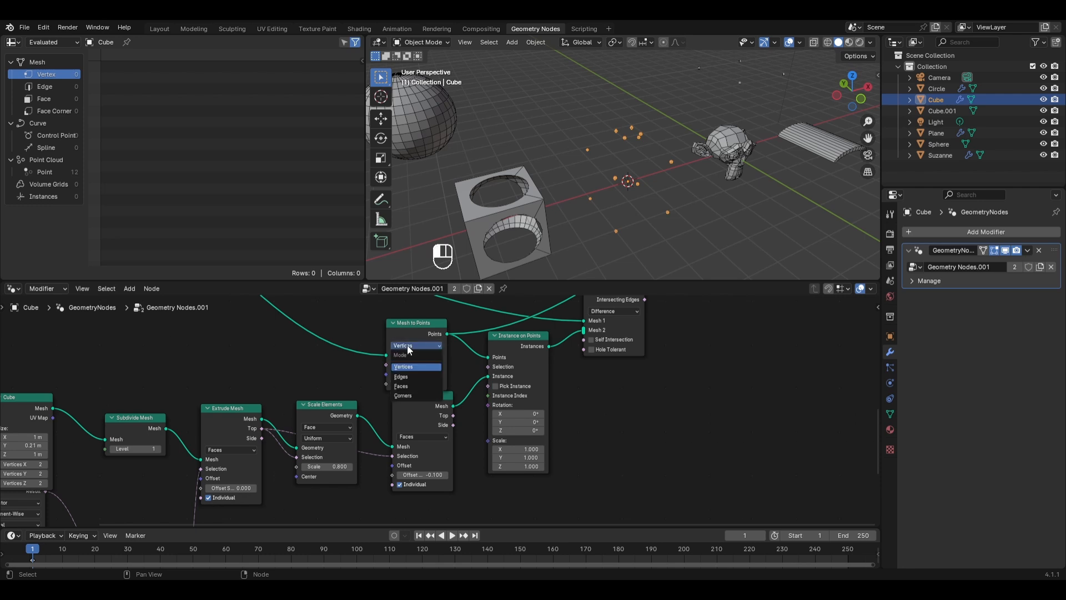
left_click(403, 384)
- Reconnect Join Geometry to the Group Output and inspect the window placement on the house walls
middle_click_drag(455, 313, 329, 463)
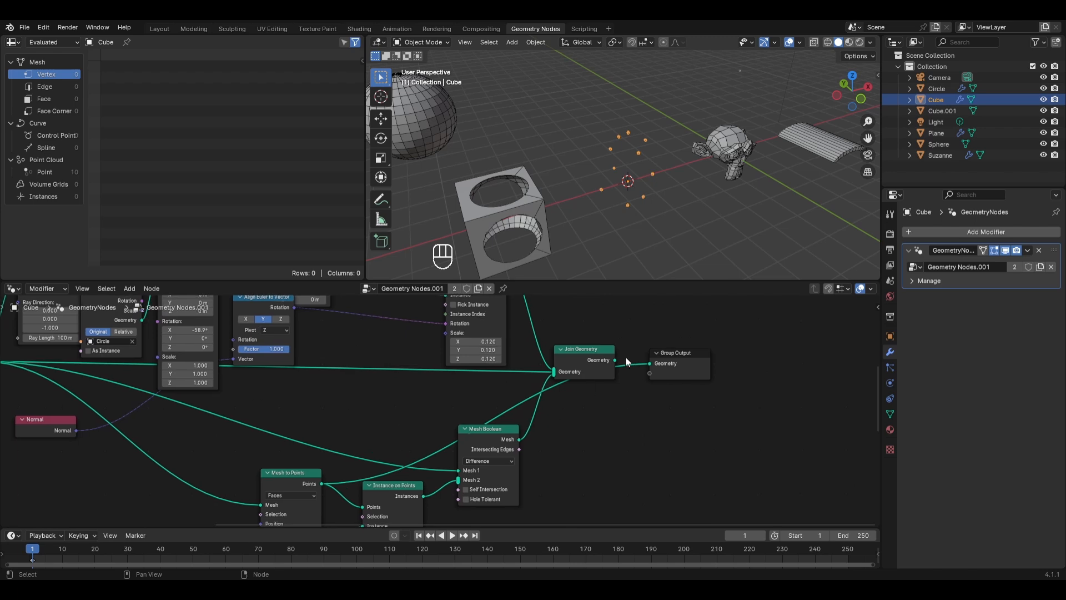
left_click_drag(613, 358, 649, 363)
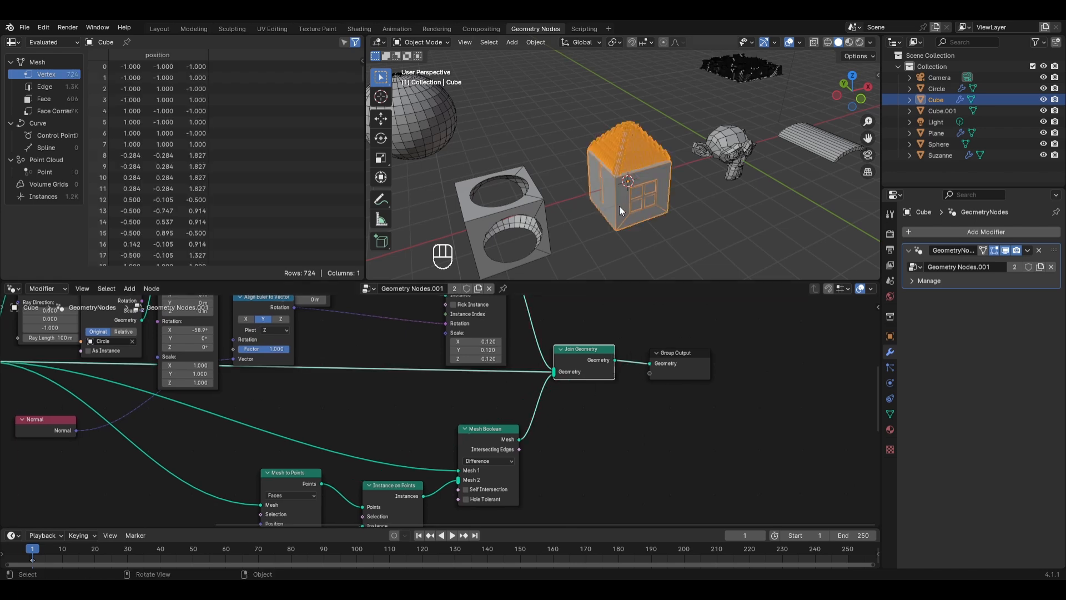
middle_click_drag(620, 209, 799, 184)
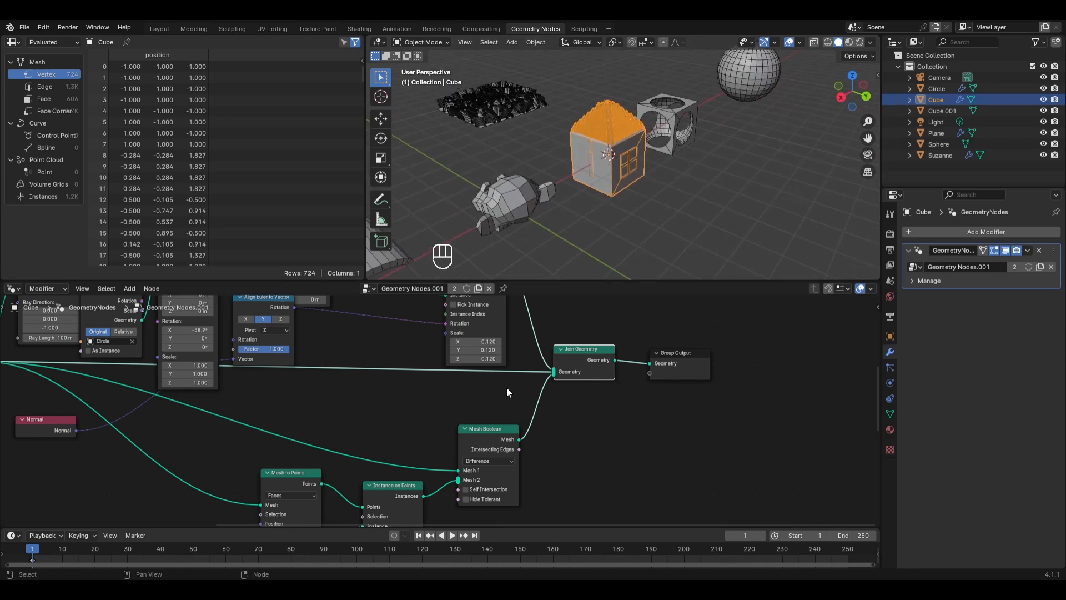
middle_click_drag(611, 160, 714, 171)
- Add an Align Euler to Vector node and connect its Rotation output to the lower Instance on Points node's Rotation input
middle_click_drag(500, 444, 540, 481)
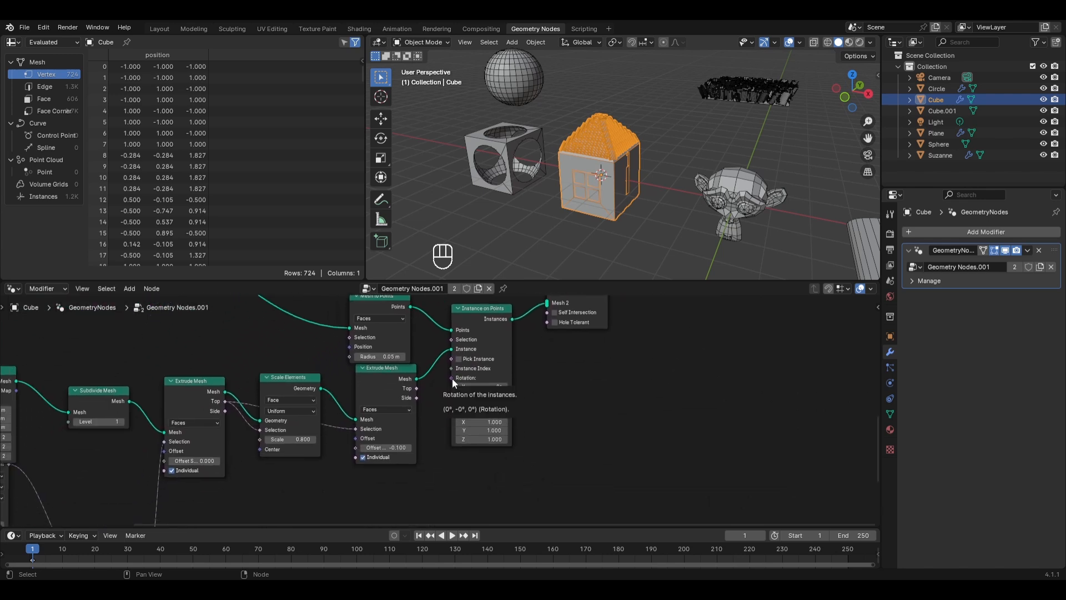
key("shift+a")
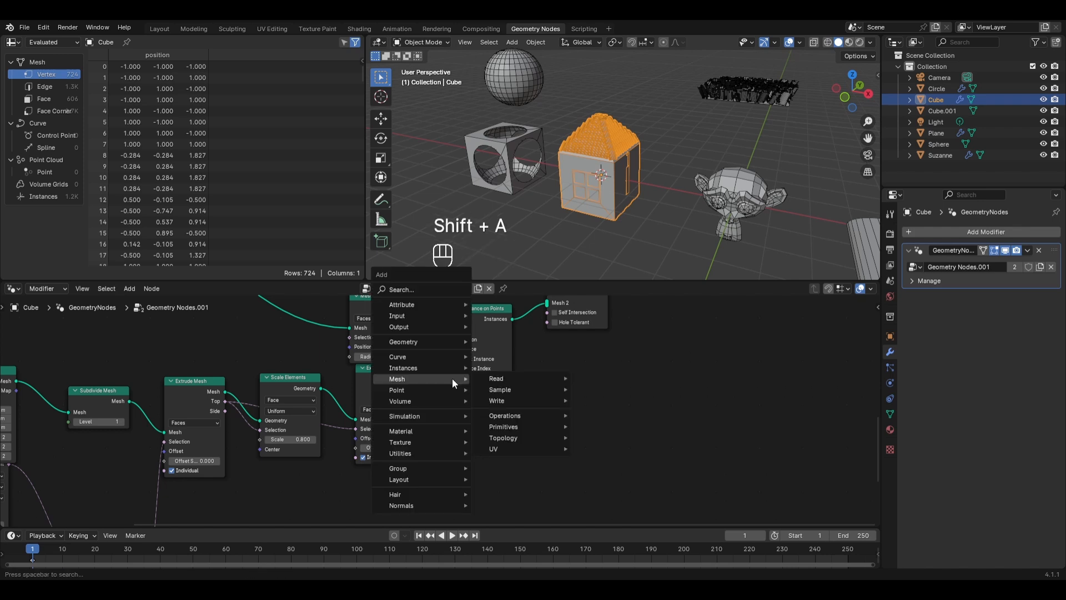
mouse_move(411, 452)
mouse_move(513, 383)
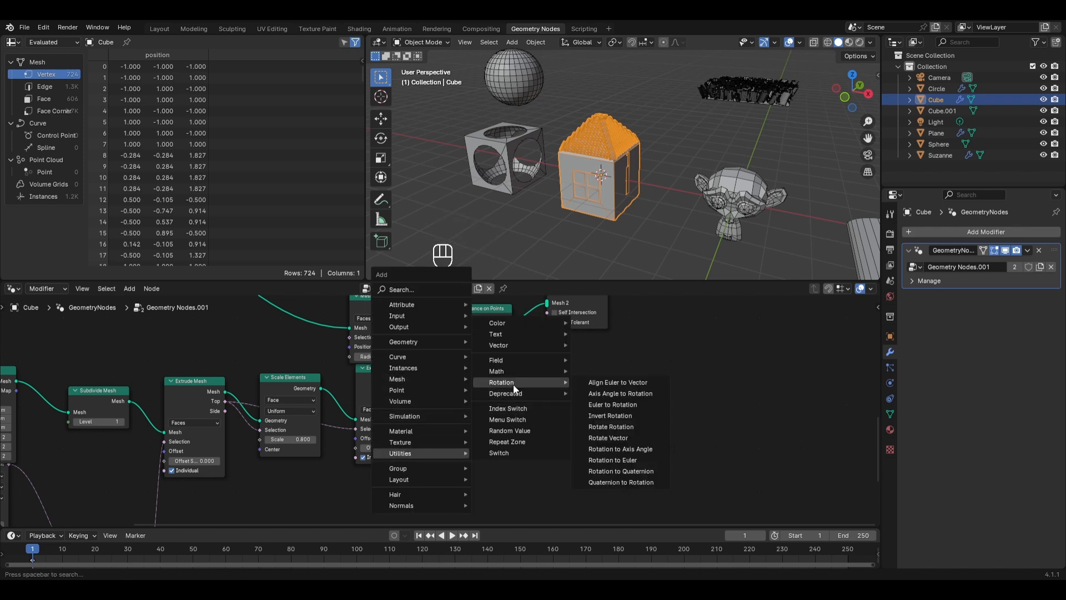
left_click(610, 382)
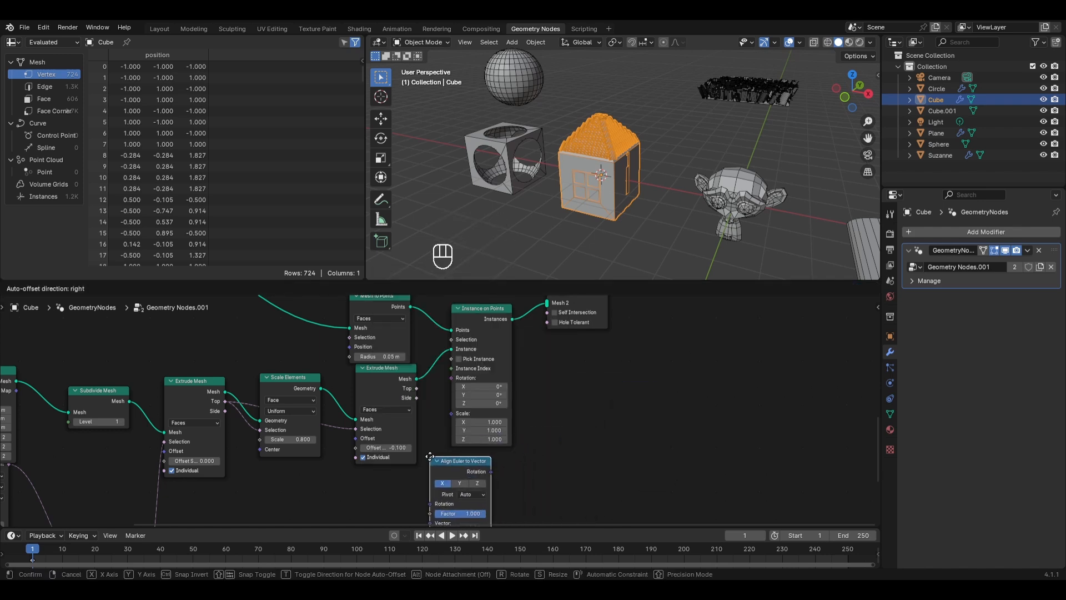
left_click(473, 473)
left_click_drag(474, 473, 443, 385)
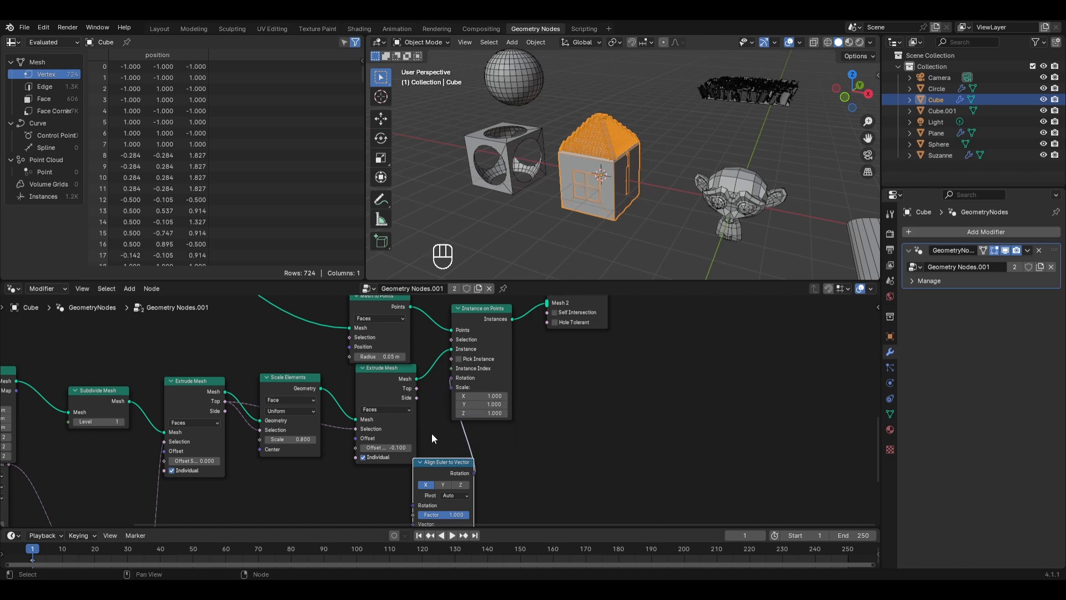
- Add a Capture Attribute node to the node tree above the window's Cube and Subdivide Mesh nodes
middle_click_drag(432, 433, 464, 335)
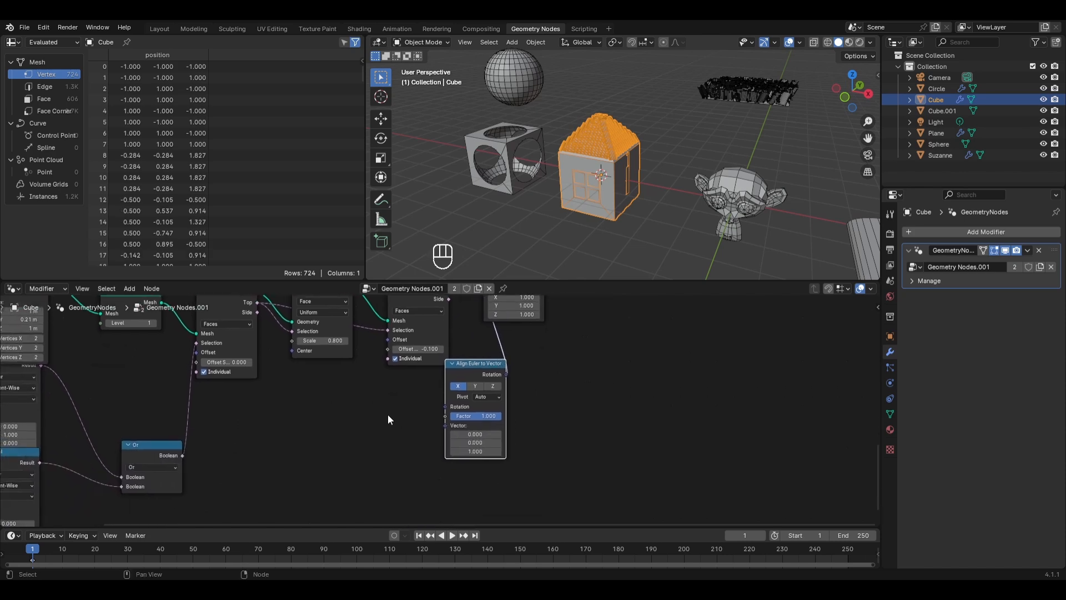
middle_click_drag(633, 209, 491, 222)
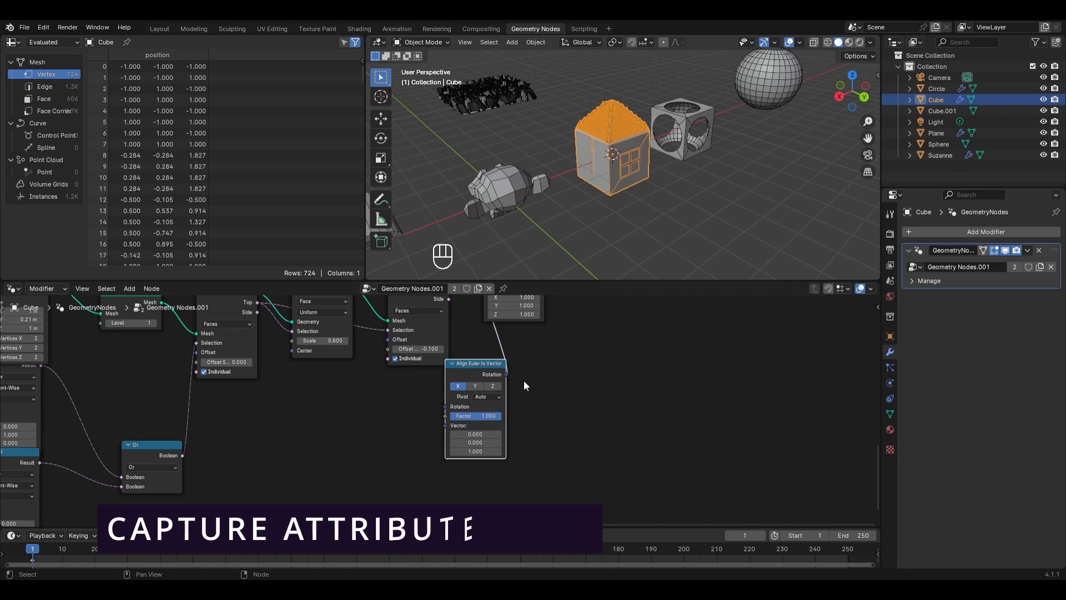
middle_click_drag(284, 359, 360, 414)
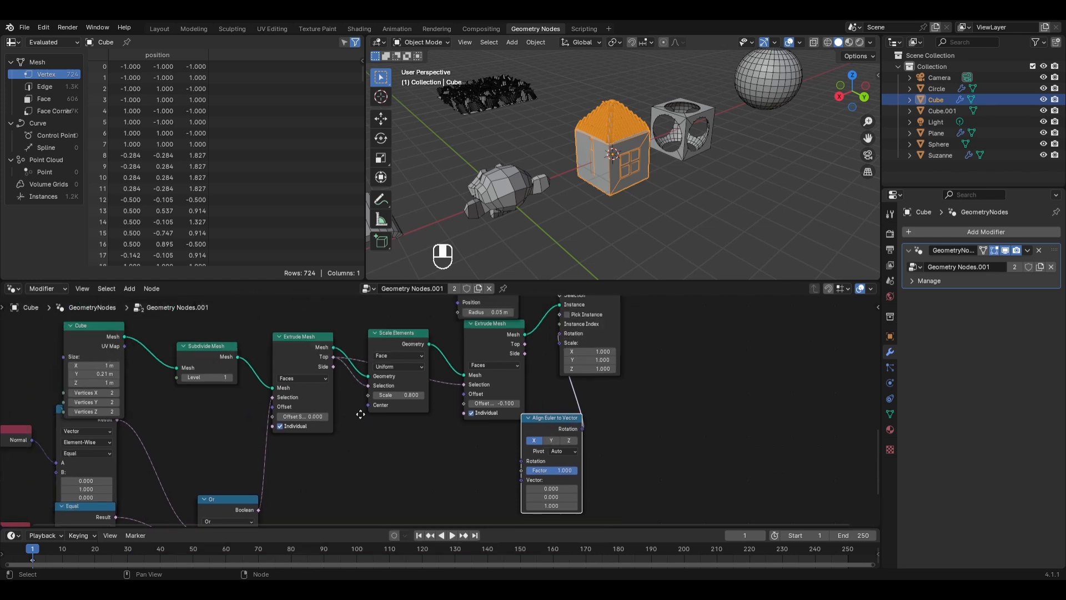
scroll(319, 341, "down", 2)
key("shift+a")
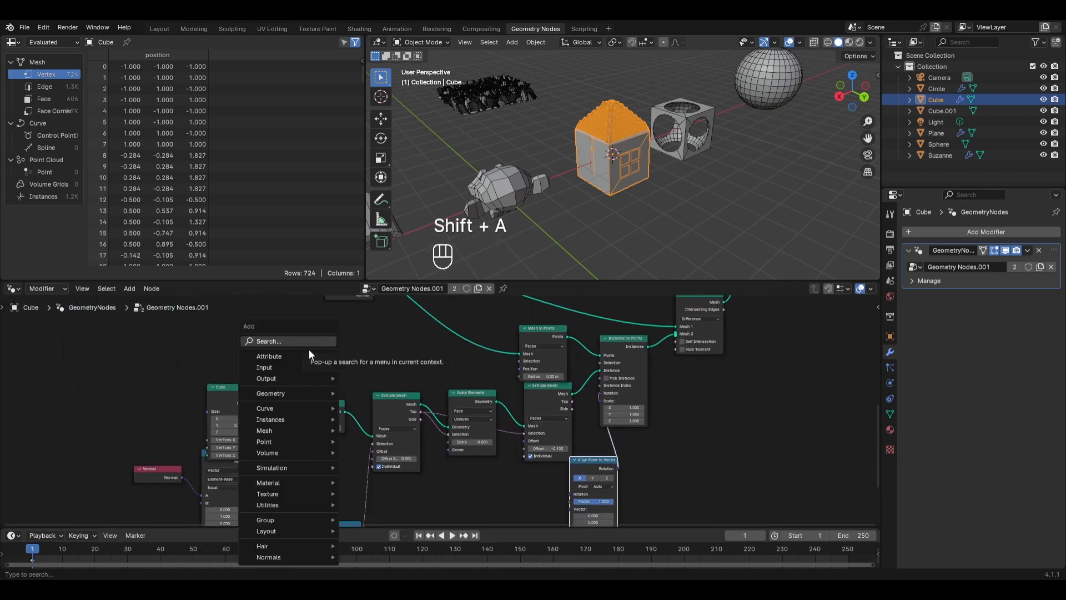
mouse_move(294, 353)
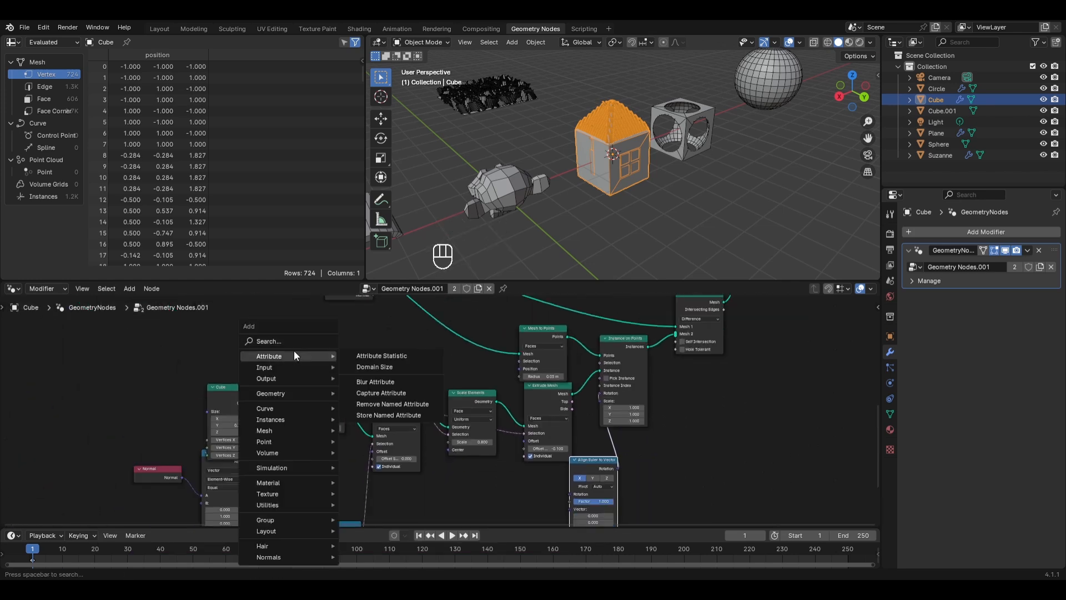
left_click(392, 394)
left_click(326, 320)
- Insert the Capture Attribute node into the link between Group Input and Mesh to Points
scroll(326, 317, "up", 2)
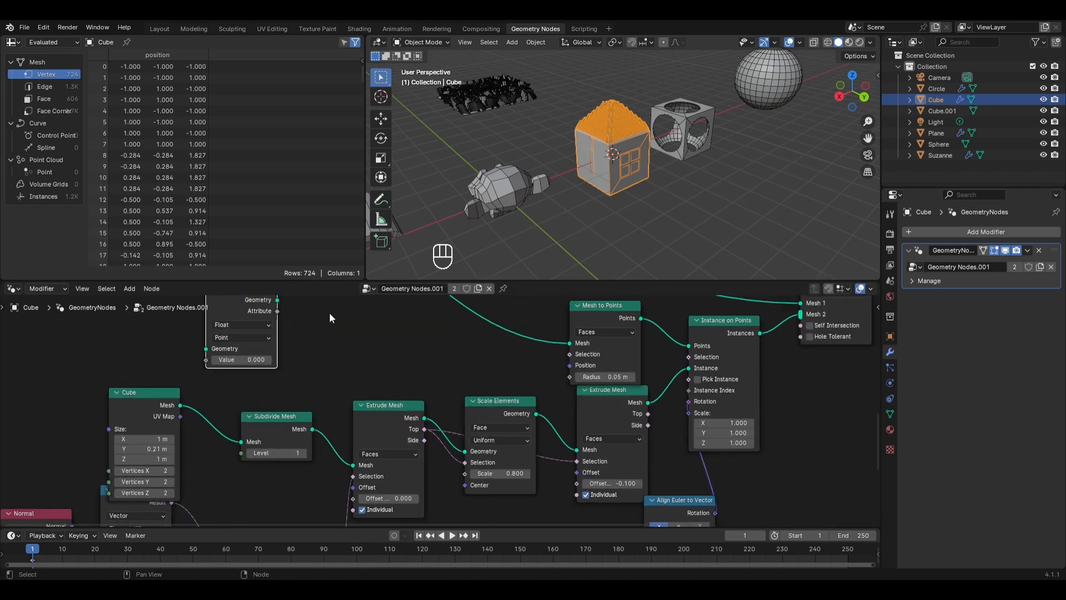
middle_click_drag(330, 318, 456, 434)
left_click_drag(376, 415, 374, 384)
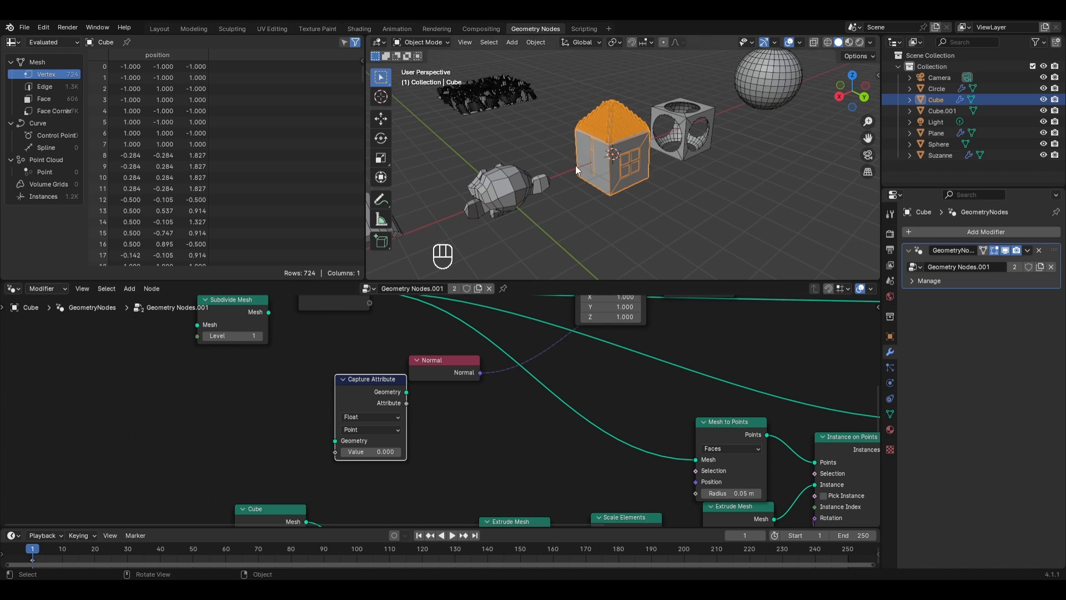
middle_click_drag(363, 395, 325, 428)
left_click_drag(325, 428, 539, 423)
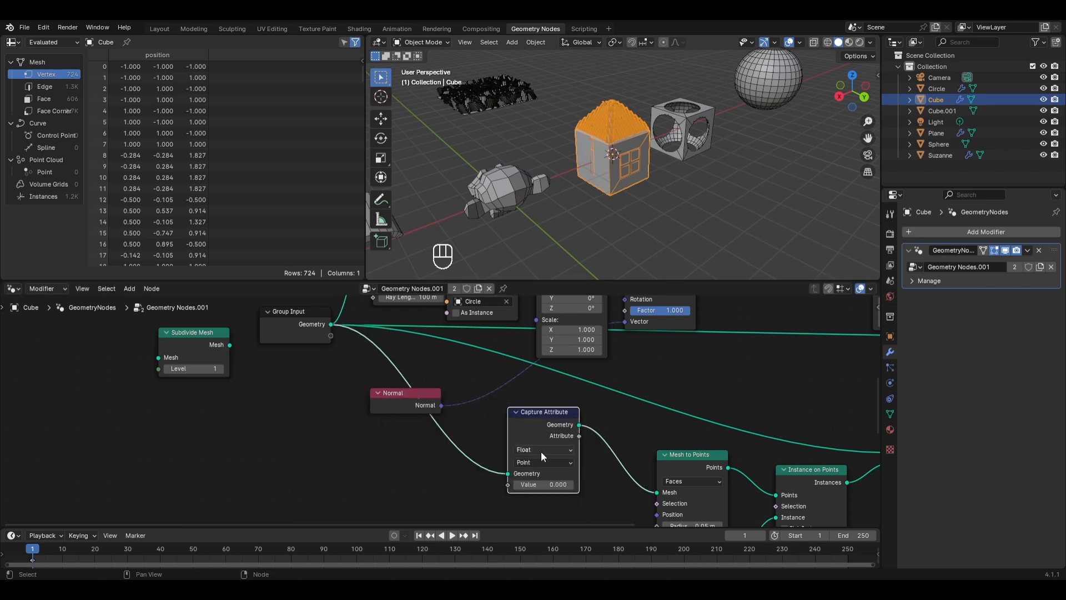
- Set the Capture Attribute node's data type to Vector and its domain to Face
left_click(543, 453)
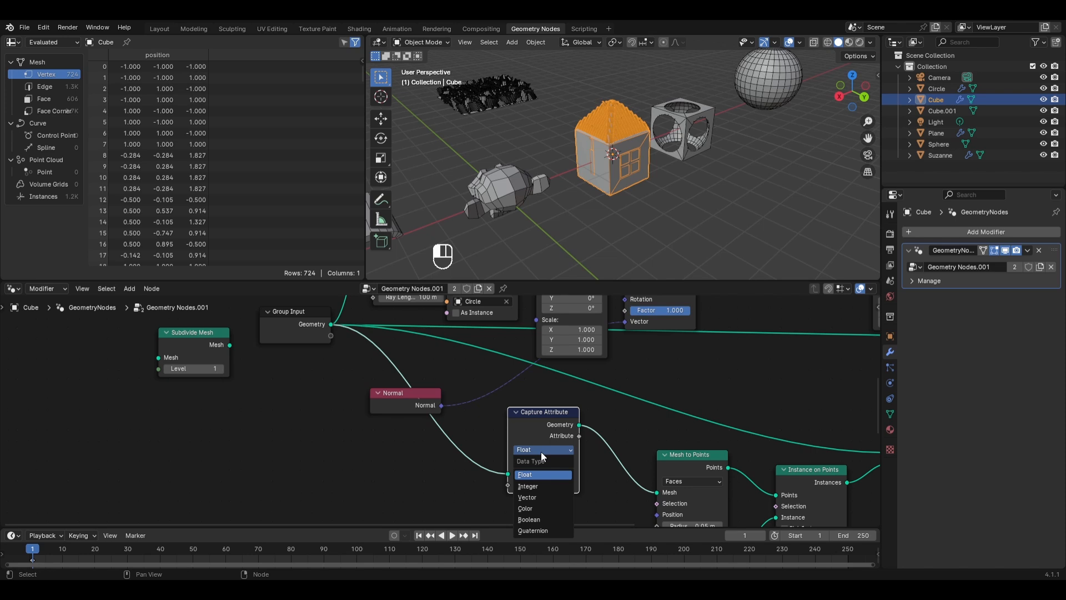
left_click(541, 474)
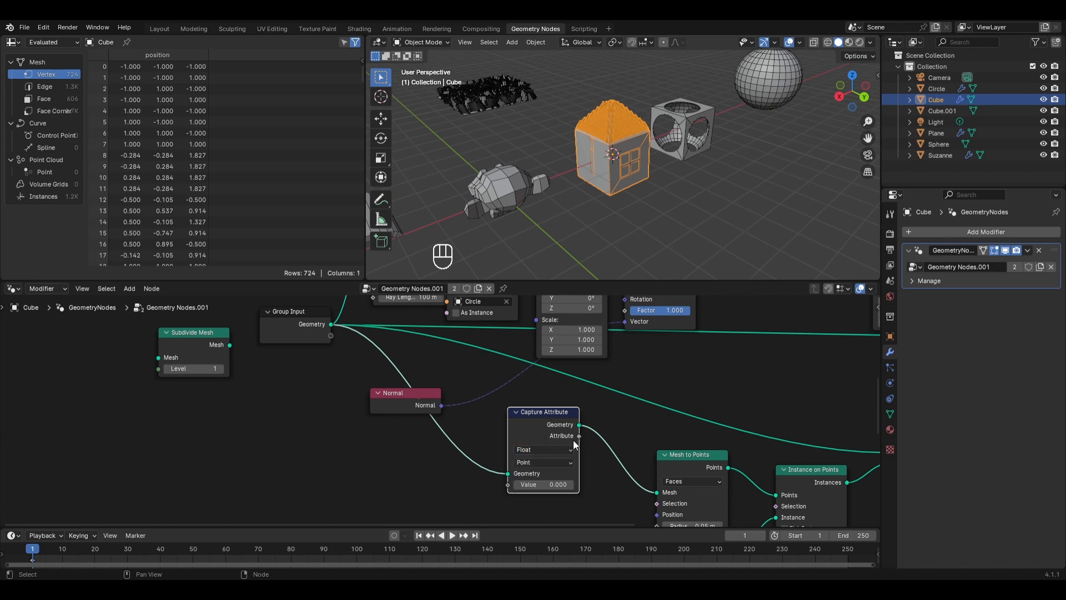
left_click(533, 449)
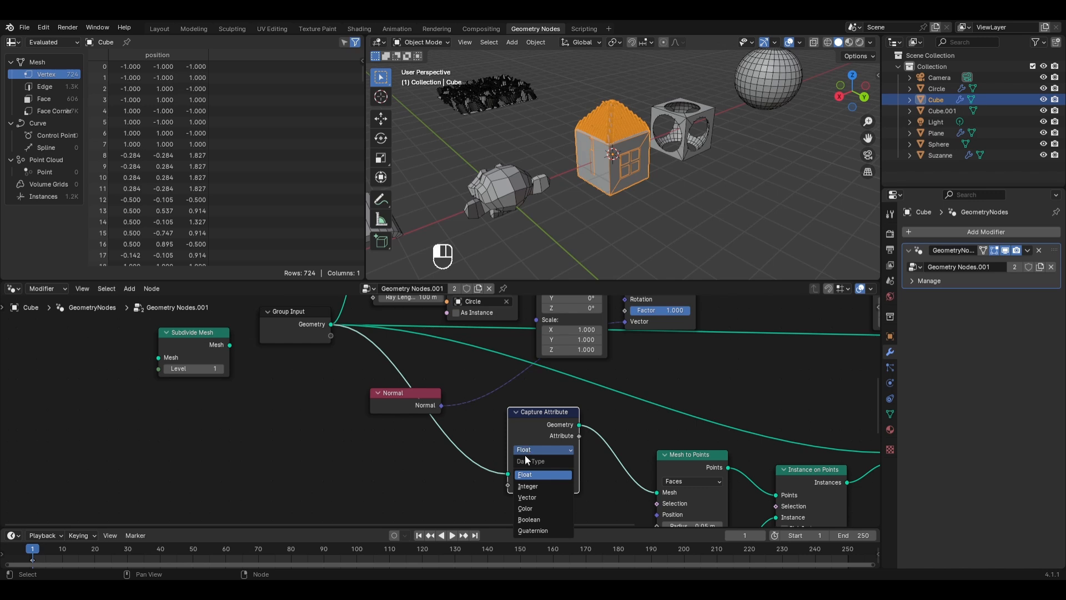
left_click(530, 497)
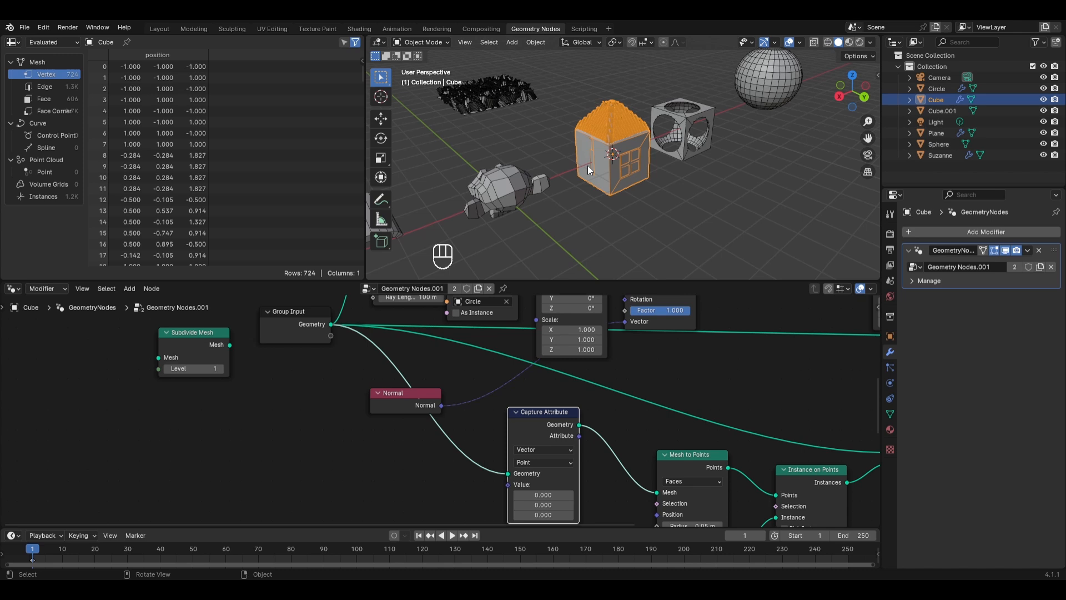
left_click(558, 460)
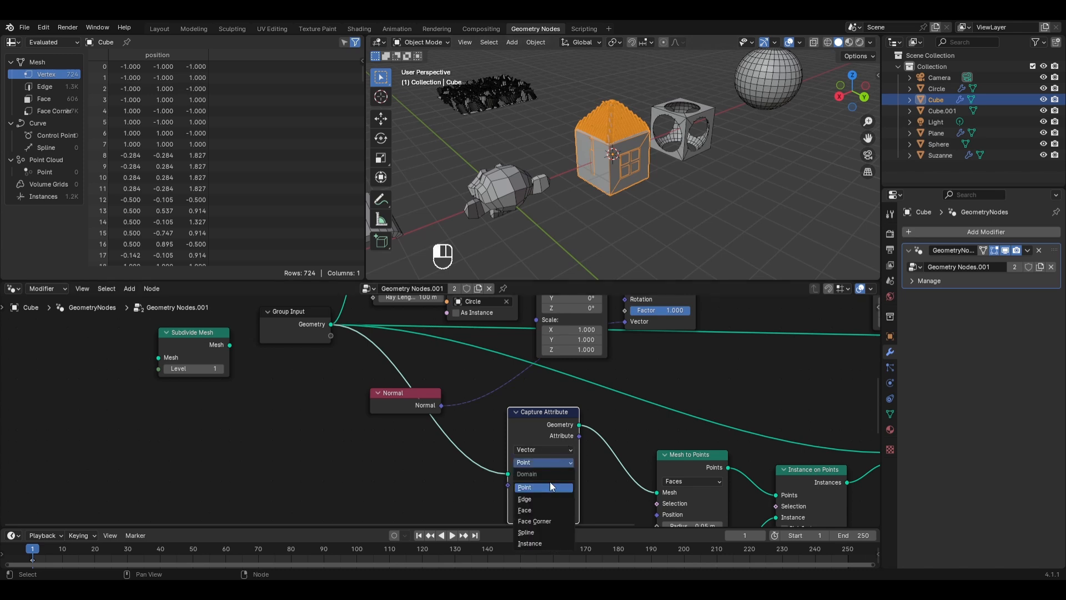
left_click(536, 510)
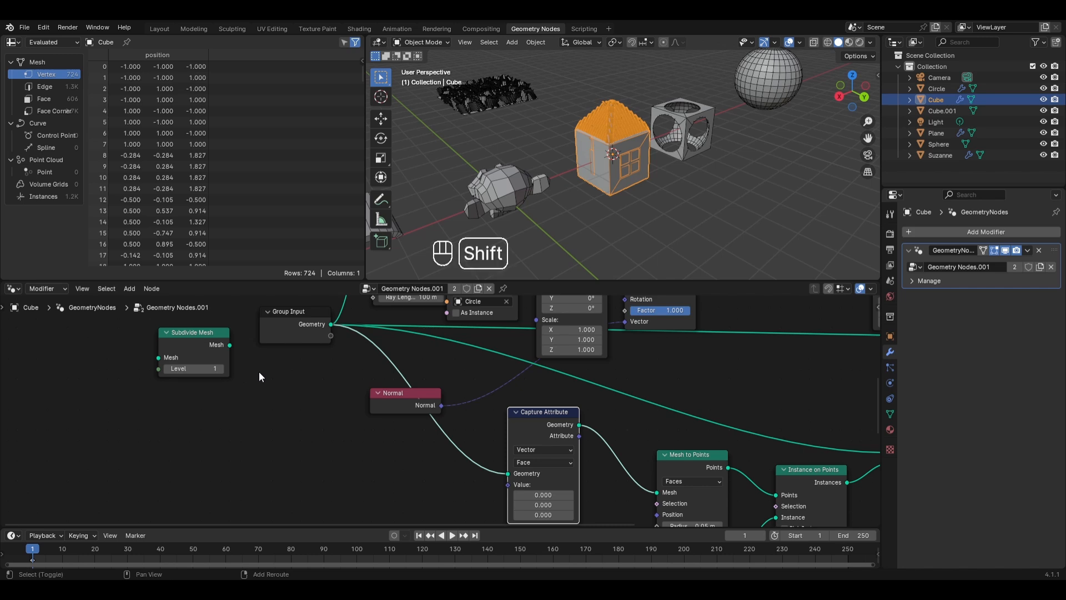
- Duplicate the Normal node and connect the copy's Normal output to the Capture Attribute node's Value input
key("shift+a")
mouse_move(259, 372)
mouse_move(241, 400)
mouse_move(318, 402)
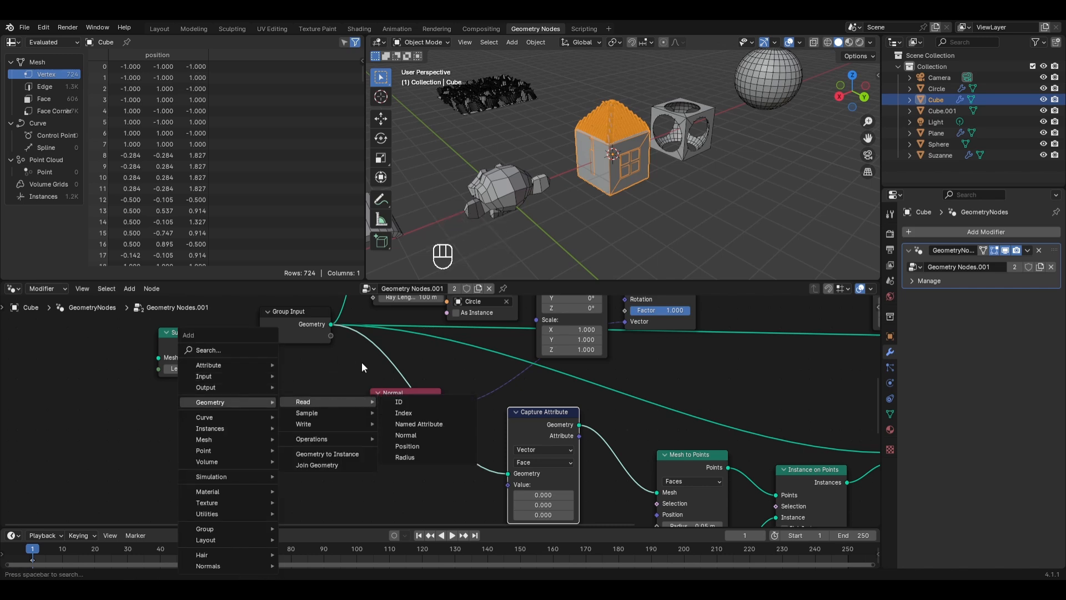
left_click(375, 406)
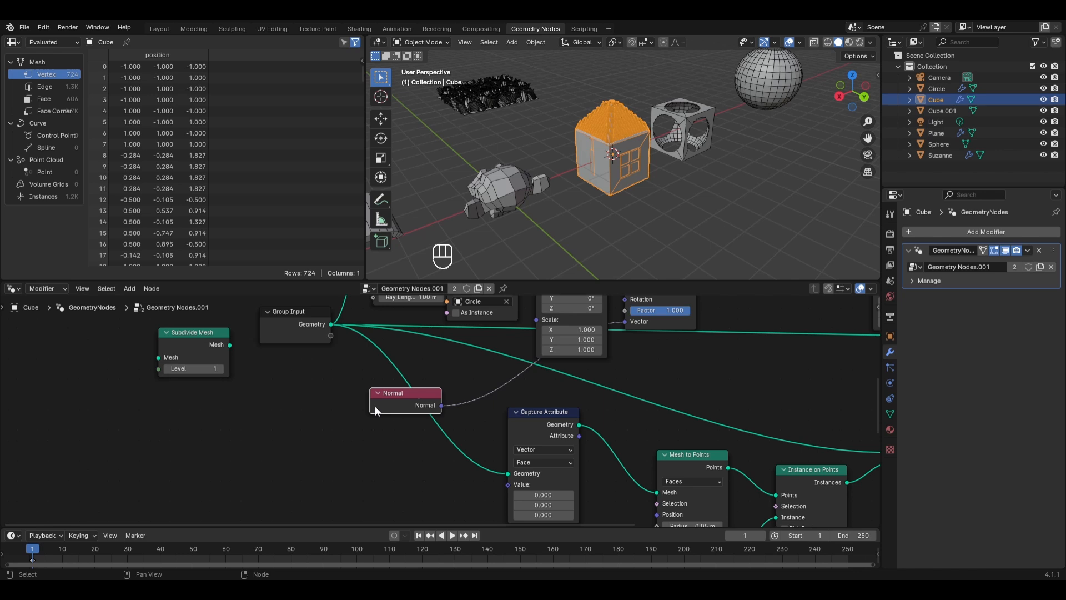
key("shift+d")
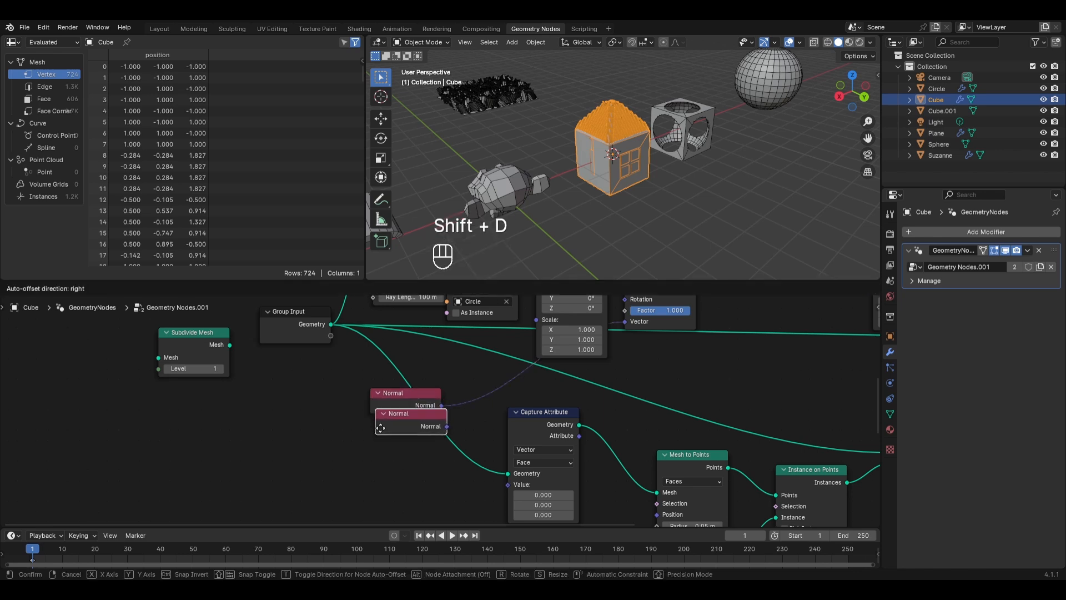
left_click(349, 479)
left_click_drag(416, 477, 434, 480)
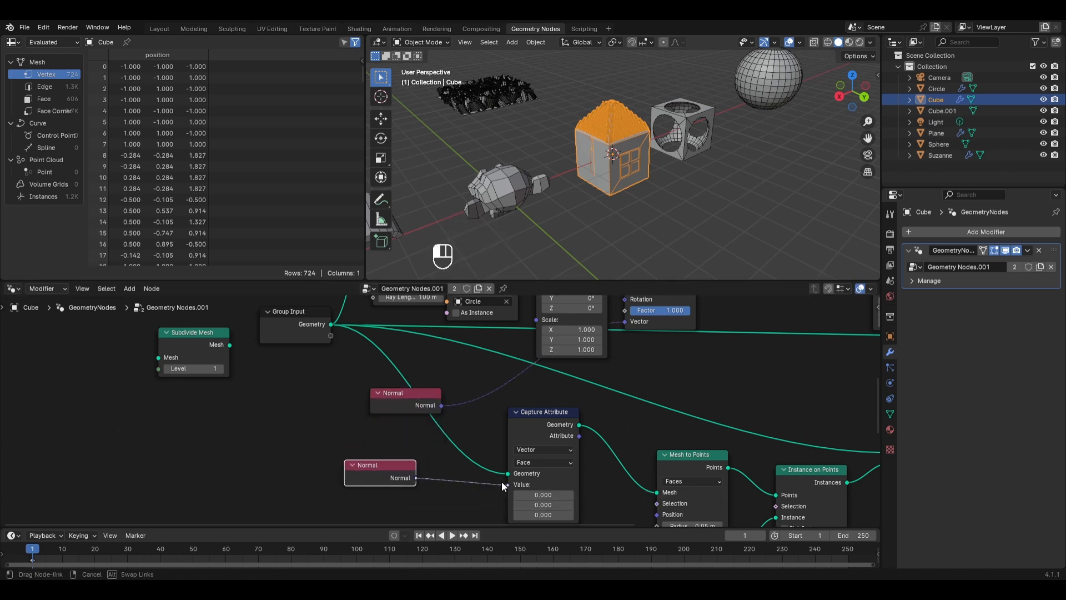
left_click_drag(505, 481, 506, 483)
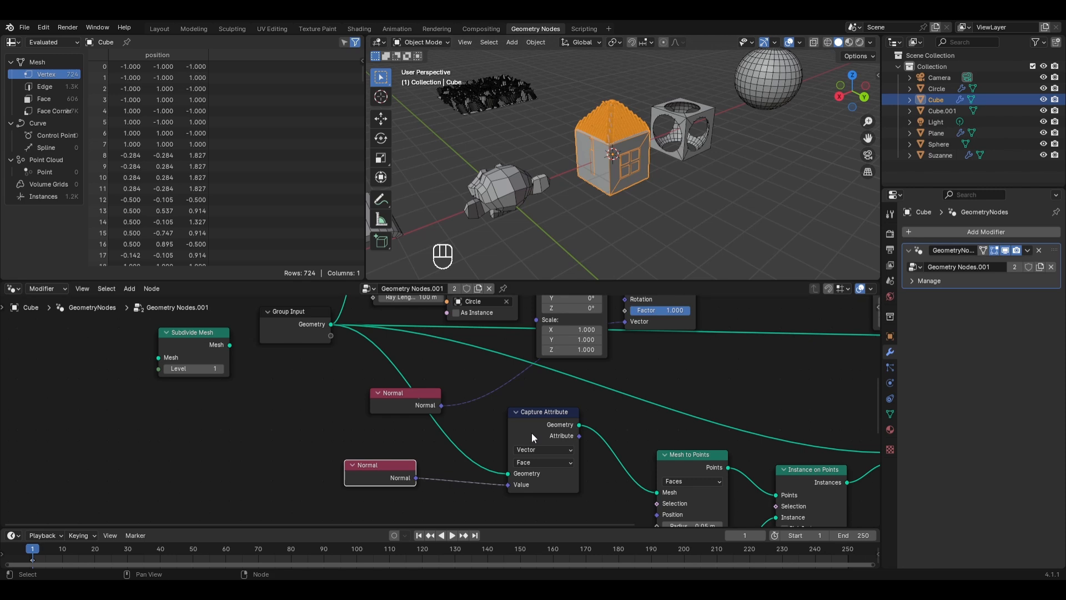
- Connect the captured Attribute output to the lower Align Euler to Vector node's Vector input and set its alignment axis to Y
scroll(531, 432, "down", 1)
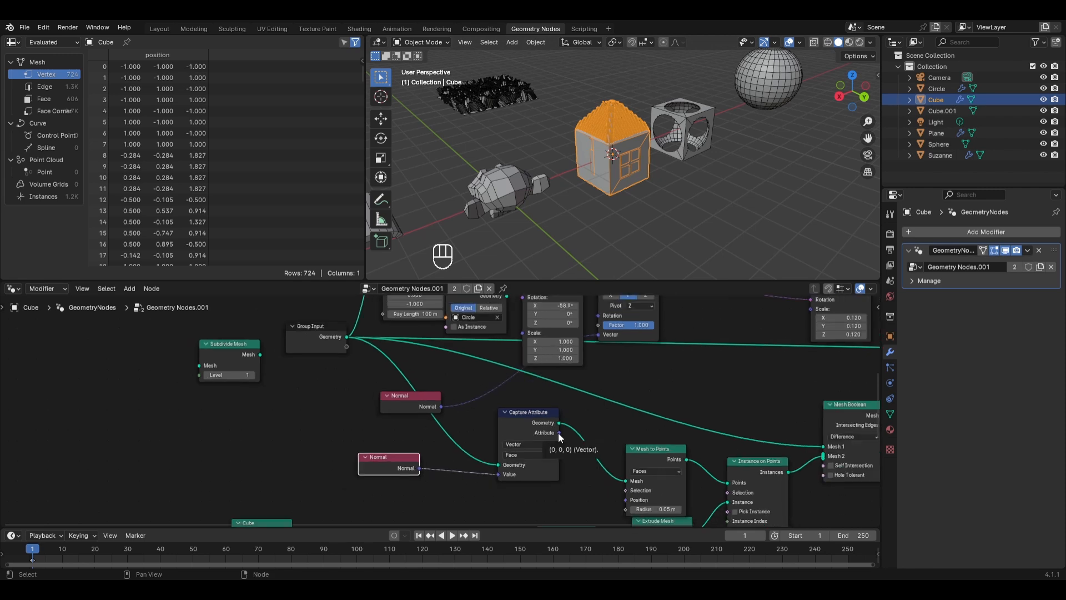
left_click_drag(558, 432, 698, 495)
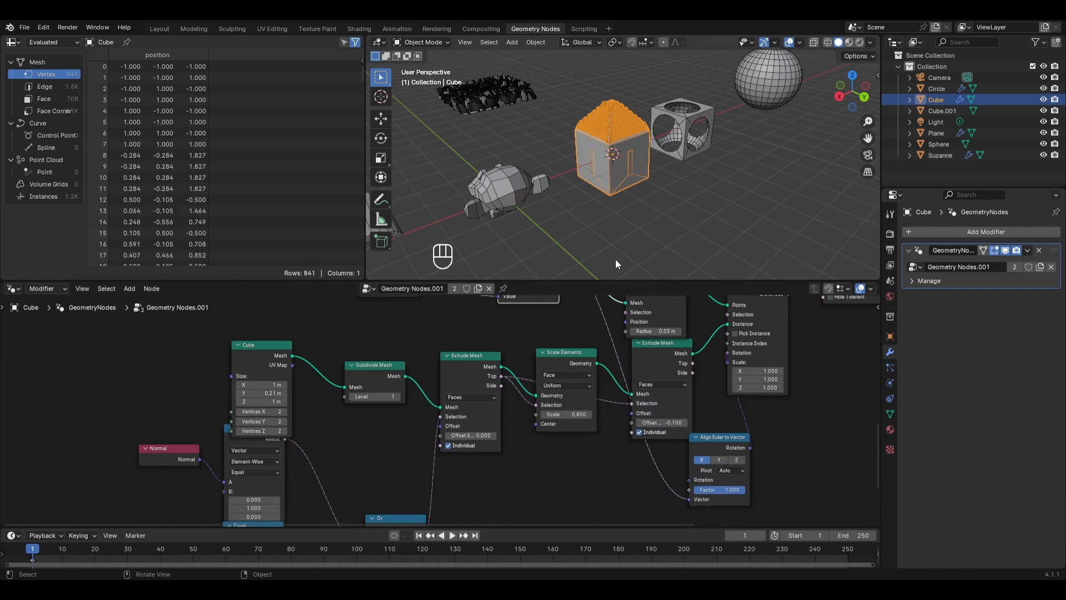
left_click(722, 460)
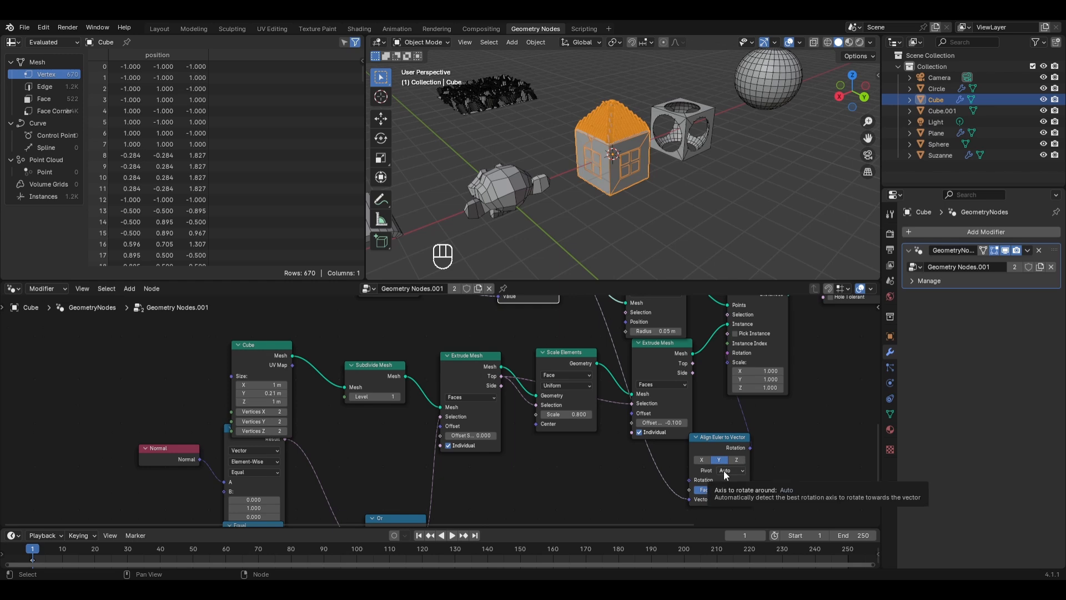
left_click(724, 471)
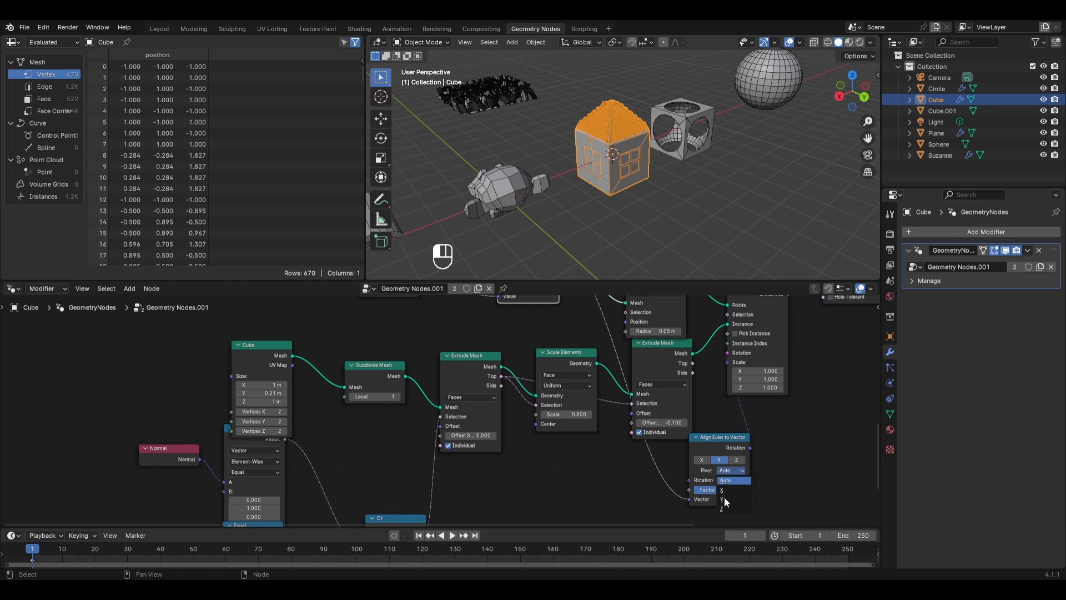
left_click(760, 465)
middle_click_drag(552, 181, 676, 217)
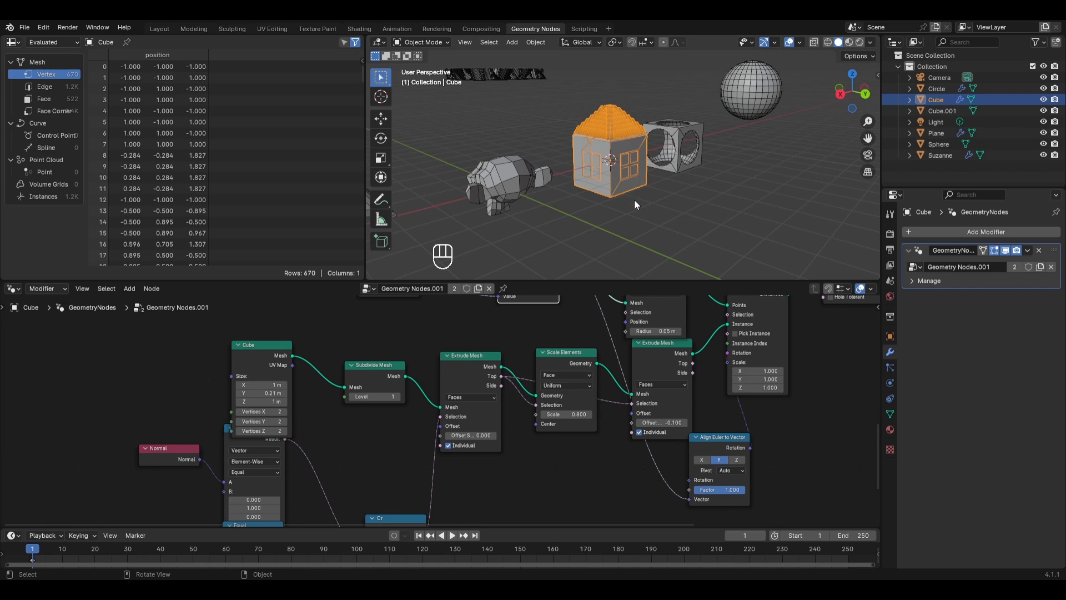
- Set the lower Align Euler to Vector node's Pivot to Z and check the window orientation on the house walls
left_click(725, 470)
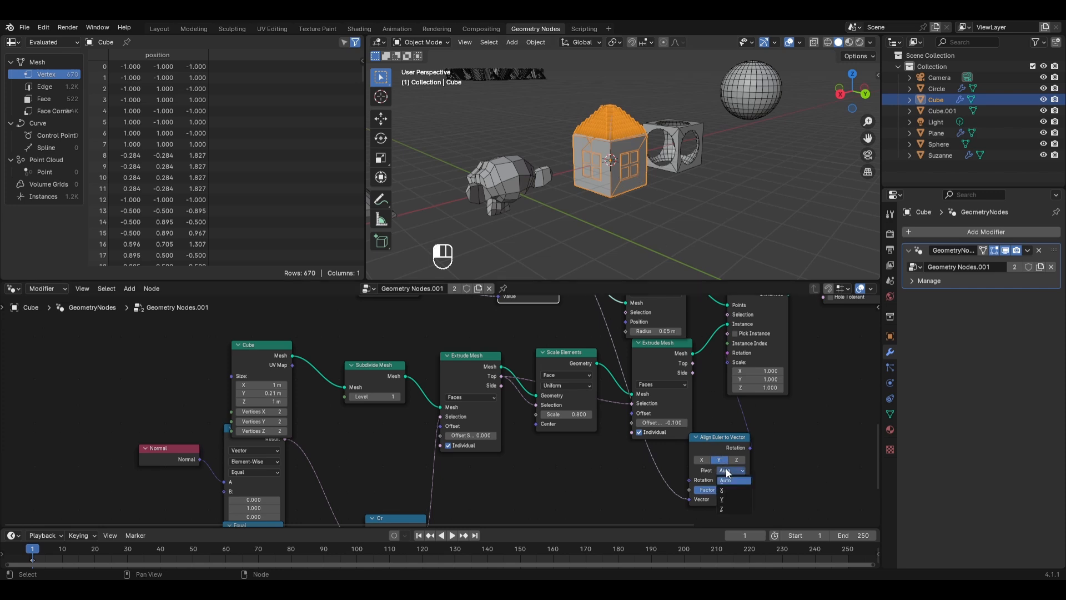
left_click(722, 508)
scroll(616, 216, "up", 2)
middle_click_drag(622, 204, 593, 205)
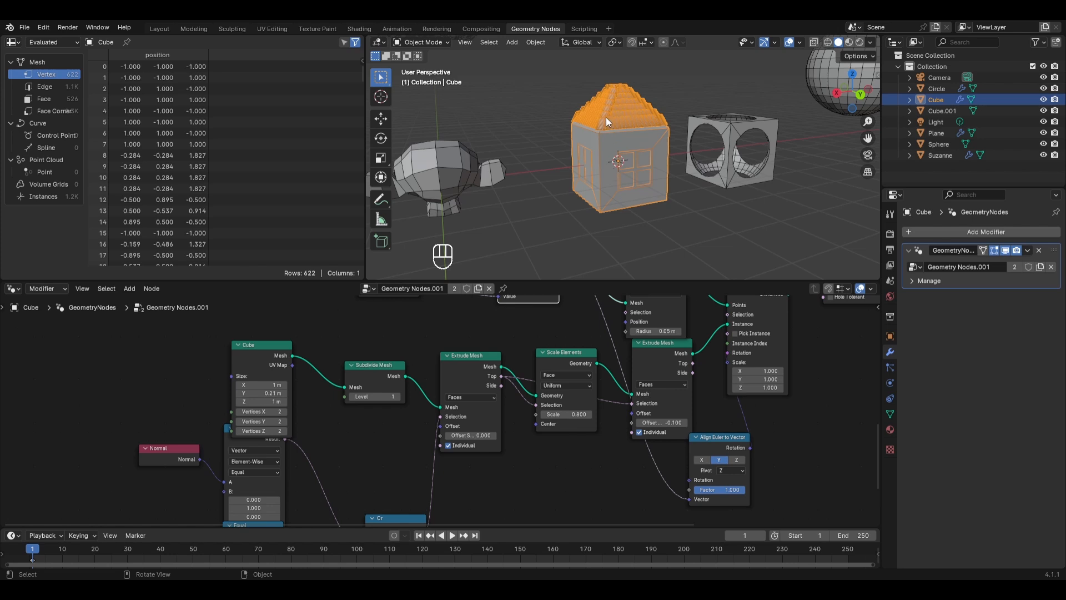
middle_click_drag(603, 144, 597, 228)
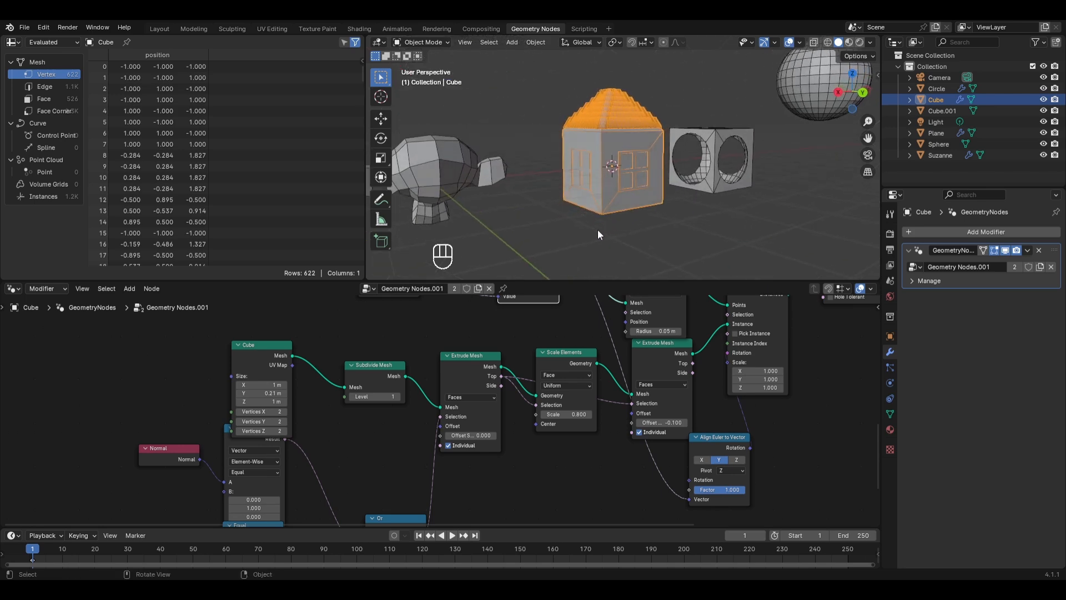
- Examine the Normal comparison nodes feeding the window's extrusion selection and the windows cut into the house walls
middle_click_drag(612, 340, 590, 414)
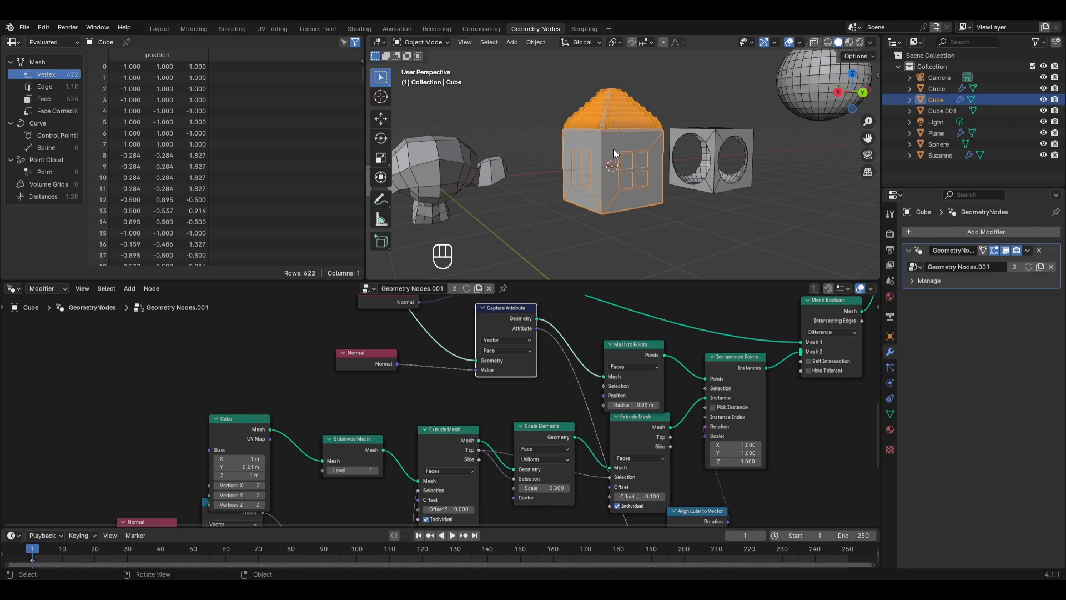
scroll(387, 402, "down", 2)
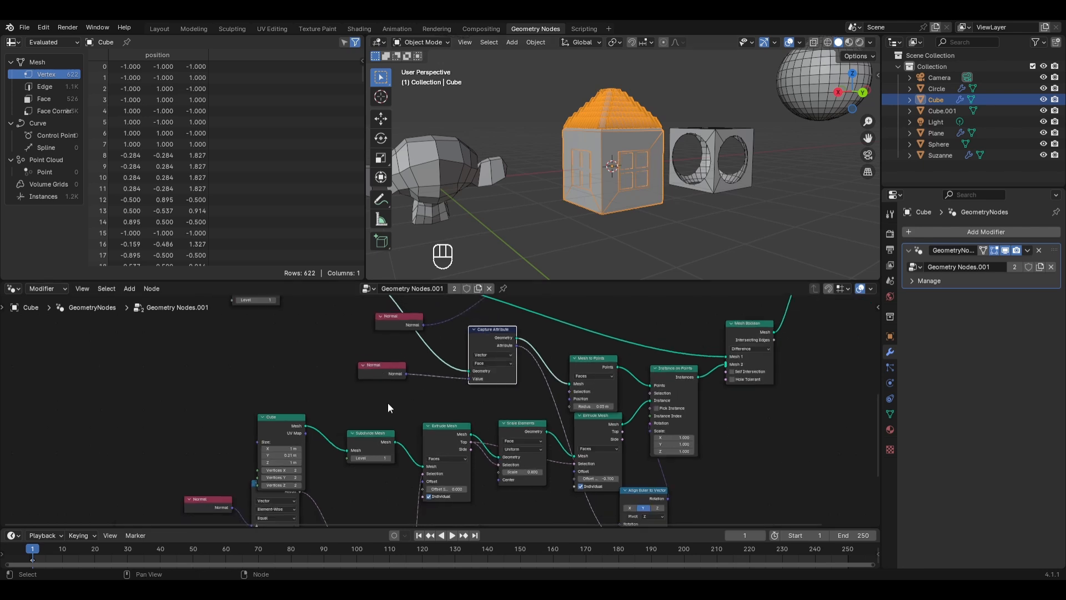
middle_click_drag(384, 468, 255, 351)
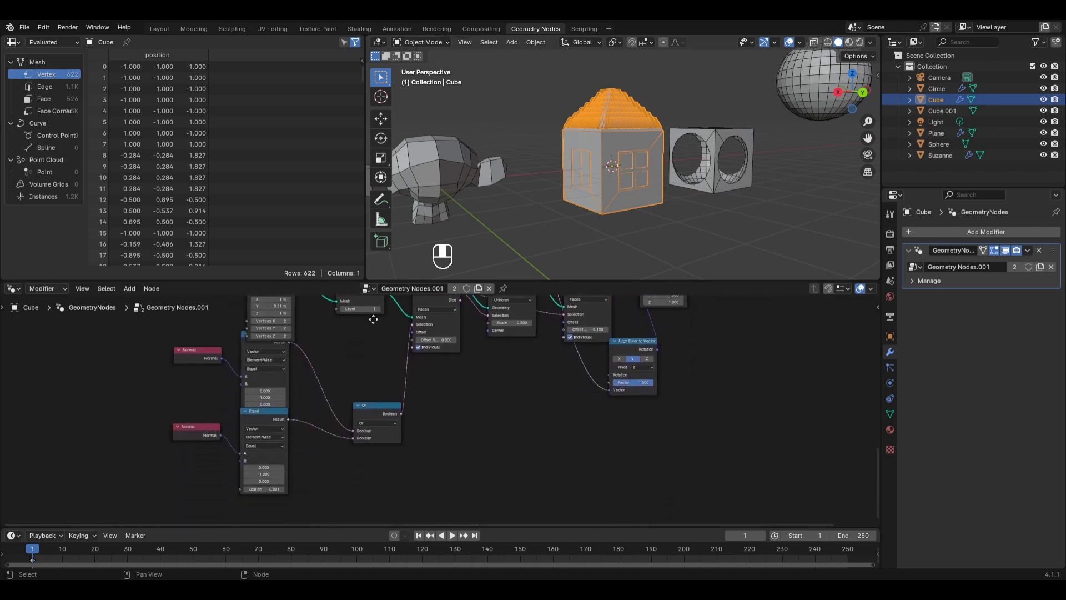
left_click(249, 342)
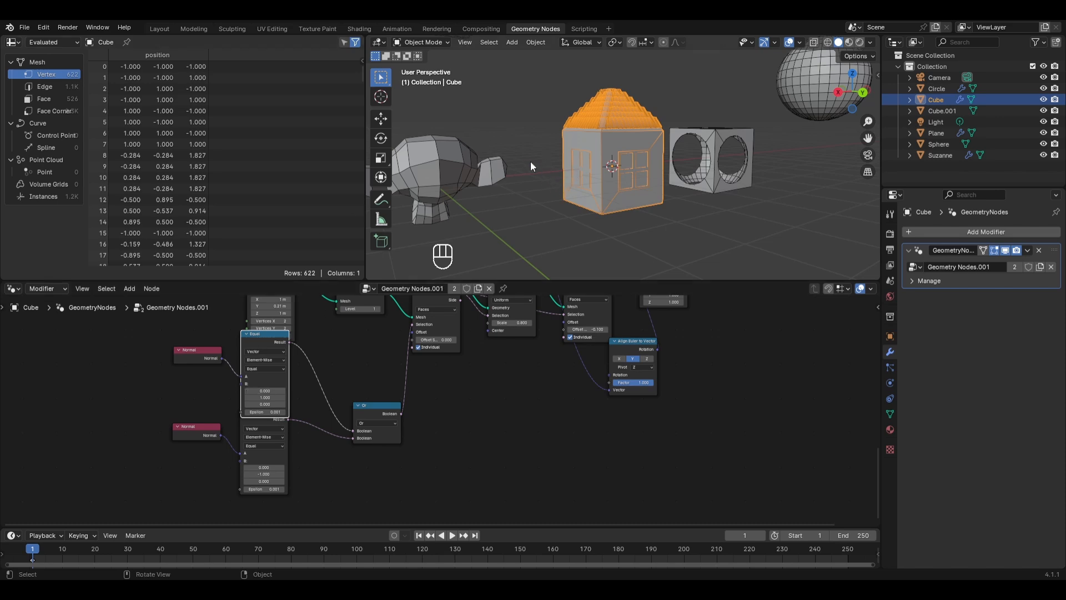
middle_click_drag(531, 161, 661, 186)
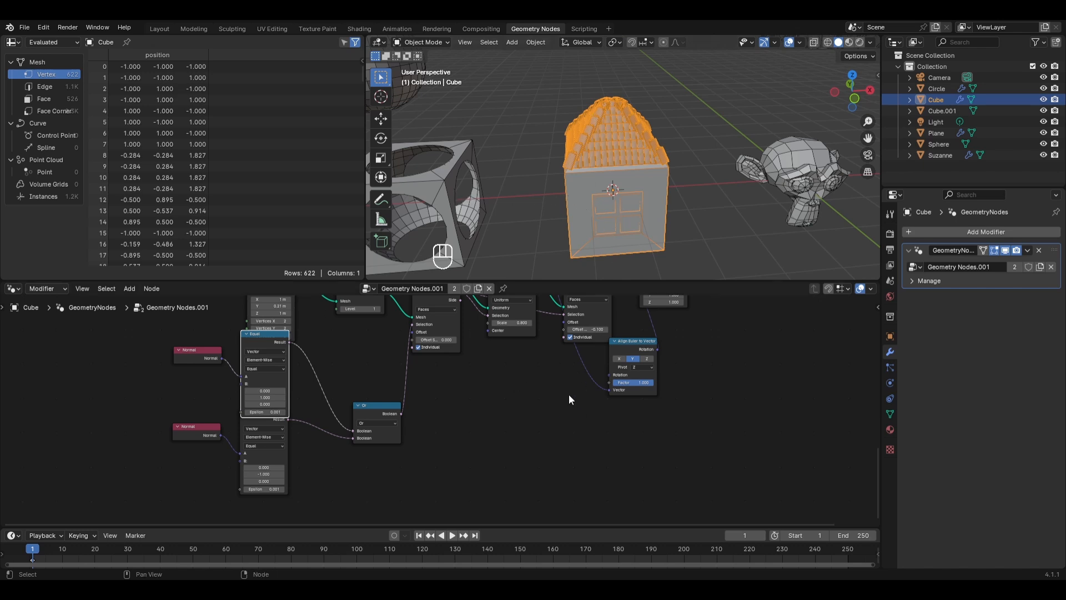
mouse_move(522, 220)
middle_mouse_down()
mouse_move(744, 236)
mouse_move(544, 254)
mouse_move(535, 228)
middle_mouse_up()
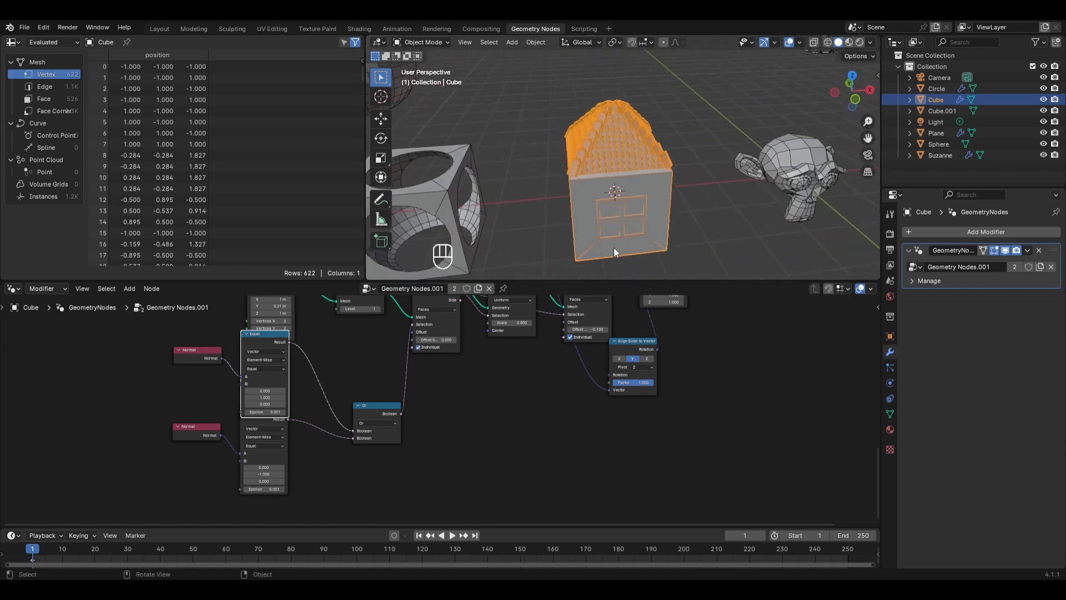
- Add a Compare node to the free area near the Capture Attribute node and set its data type to Vector
middle_click_drag(427, 343, 420, 513)
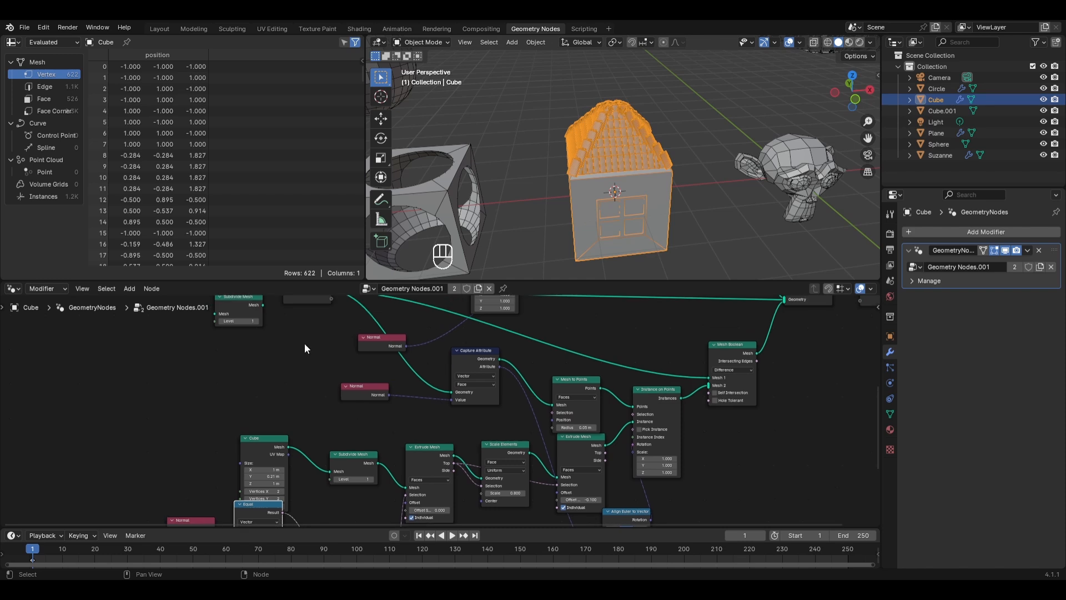
key("shift+a")
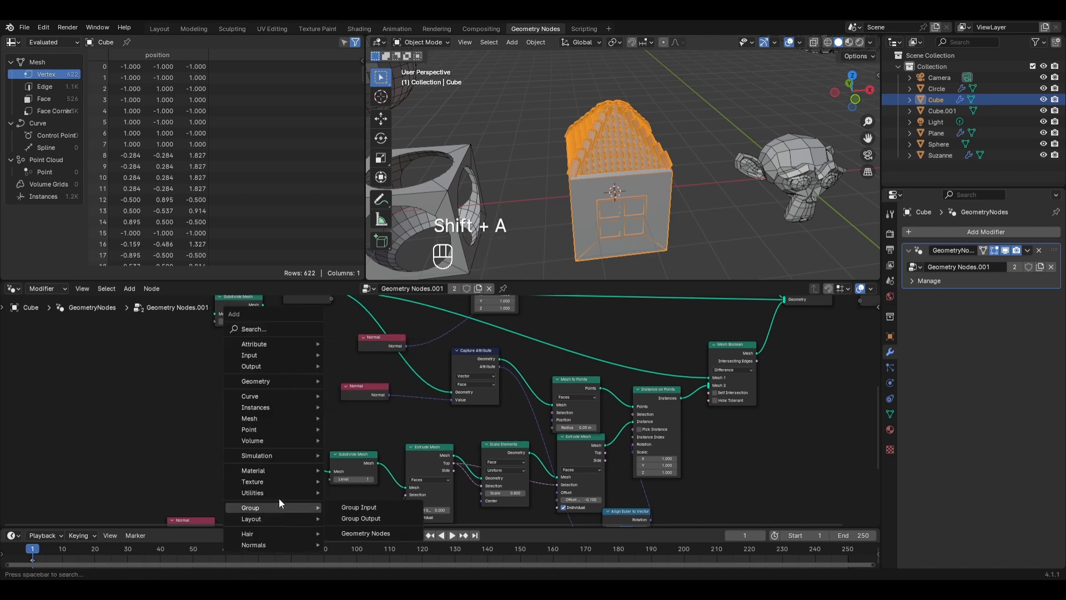
mouse_move(278, 493)
mouse_move(431, 408)
left_click(450, 428)
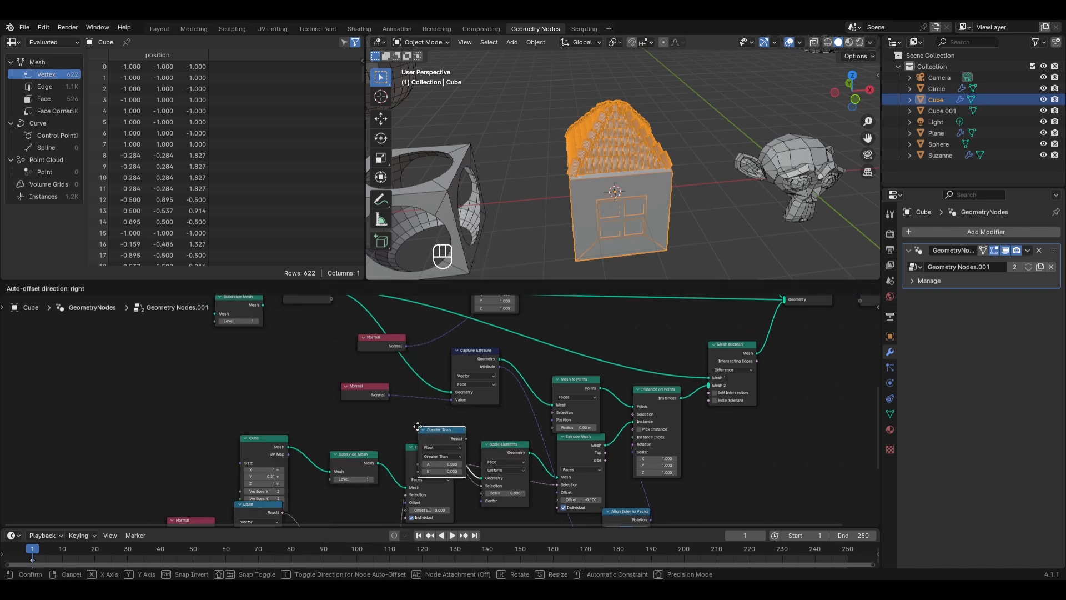
left_click(268, 358)
left_click(291, 379)
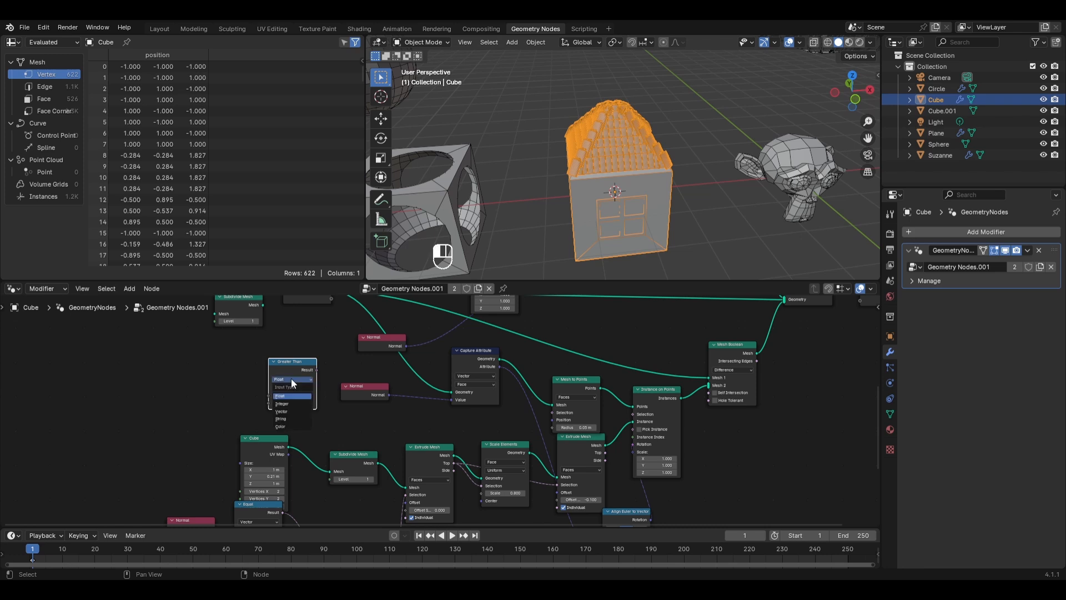
left_click(294, 411)
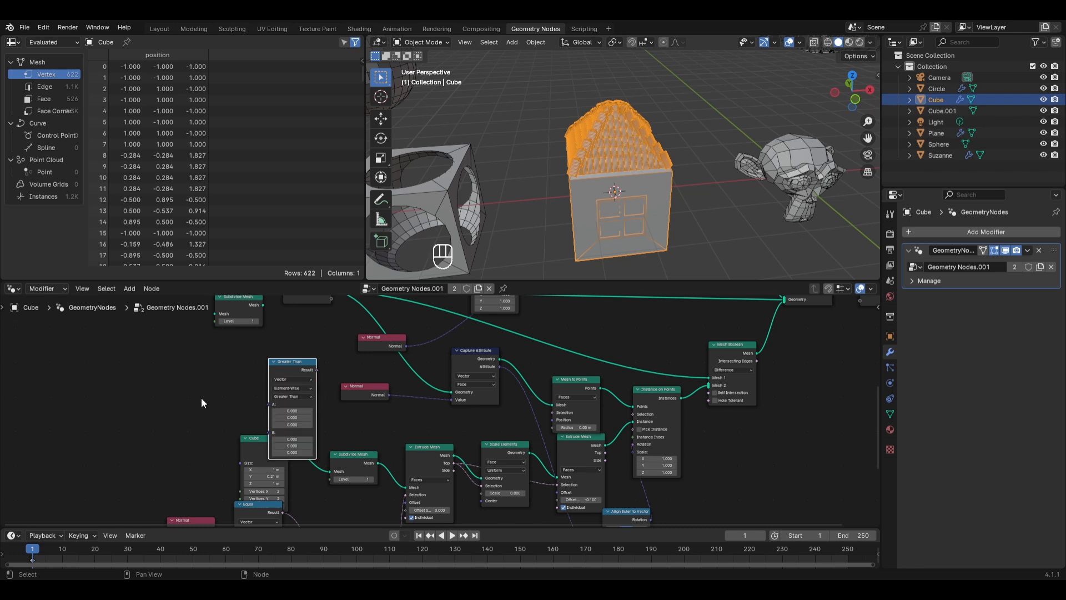
- Duplicate the Normal node feeding Capture Attribute and connect the copy's Normal output to the new Compare node's A input
left_click(359, 396)
key("shift+d")
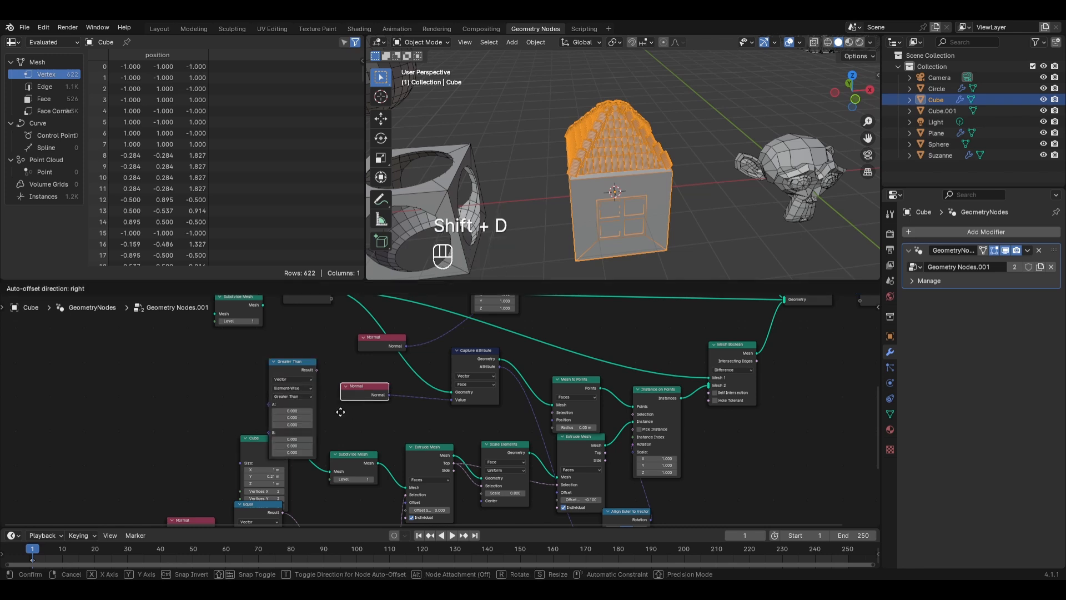
left_click(122, 418)
left_click_drag(171, 399, 269, 404)
left_click_drag(281, 370, 207, 363)
- Set the new Compare node's operation to Equal and the Z component of its B vector to -1
left_click(217, 390)
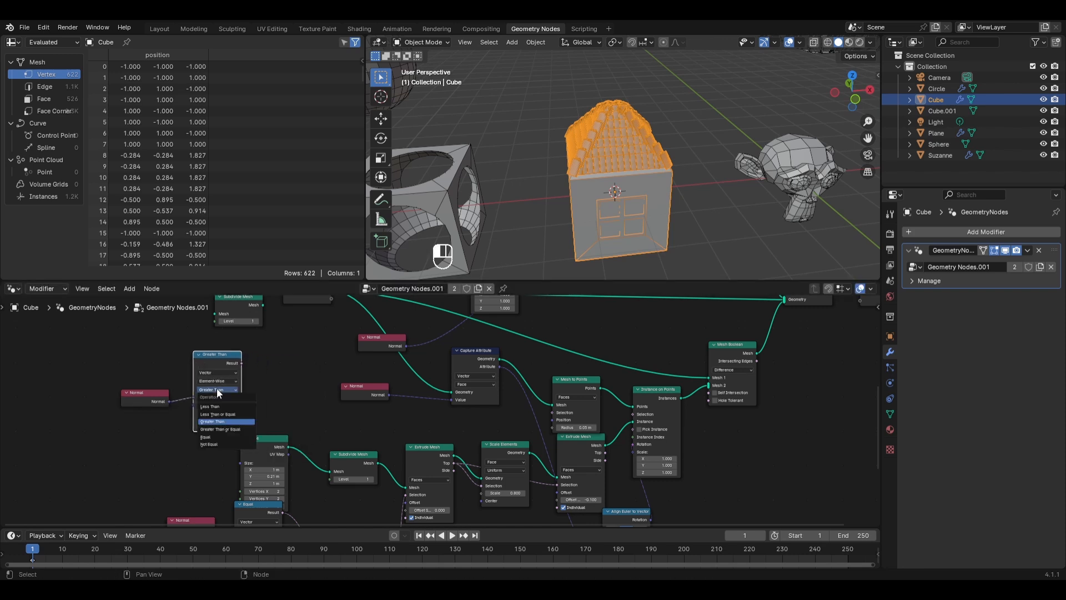
left_click(208, 437)
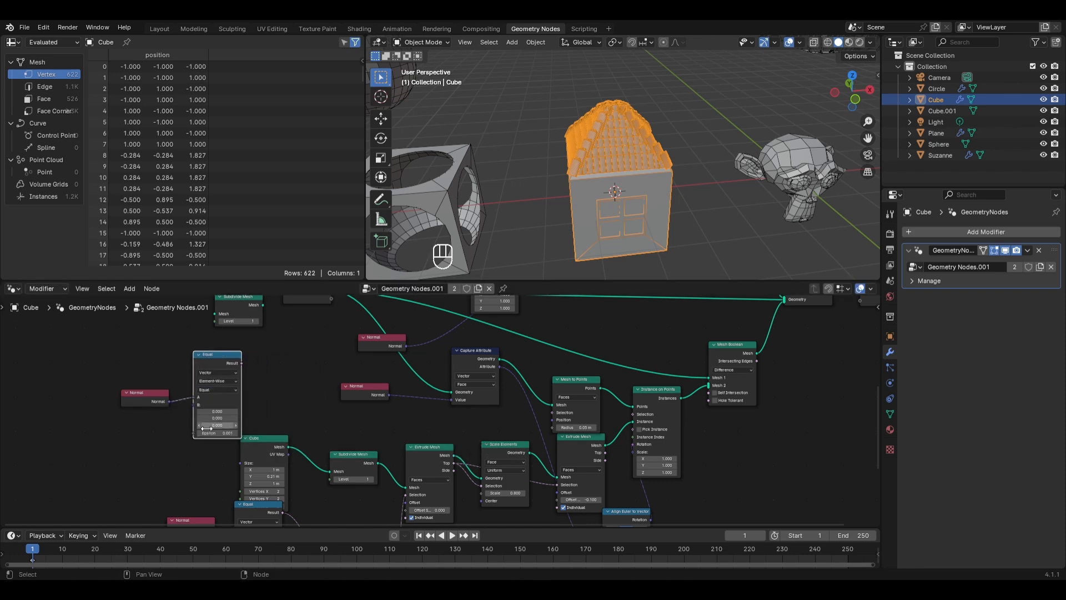
left_click_drag(206, 428, 136, 424)
- Duplicate the Normal and Compare node pair and set the copied Compare node's B vector Z component to 1
left_click_drag(161, 348, 223, 395)
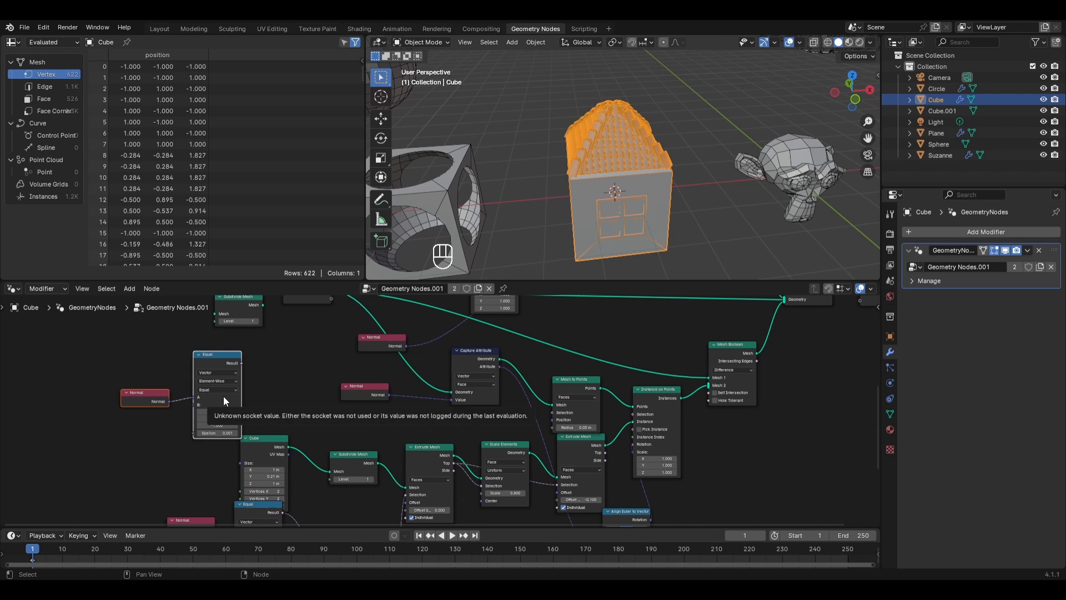
key("shift+d")
left_click(165, 457)
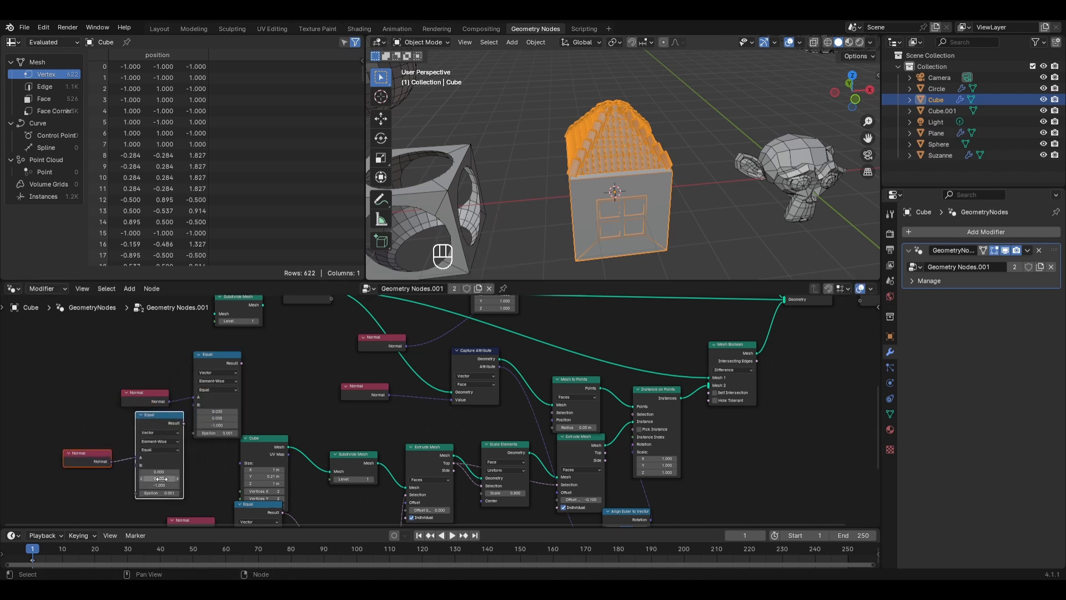
left_click(151, 485)
type("1")
key("Return")
- Set the operation of both new Compare nodes to Not Equal
mouse_move(176, 426)
left_click(211, 389)
left_click(208, 442)
left_click(161, 450)
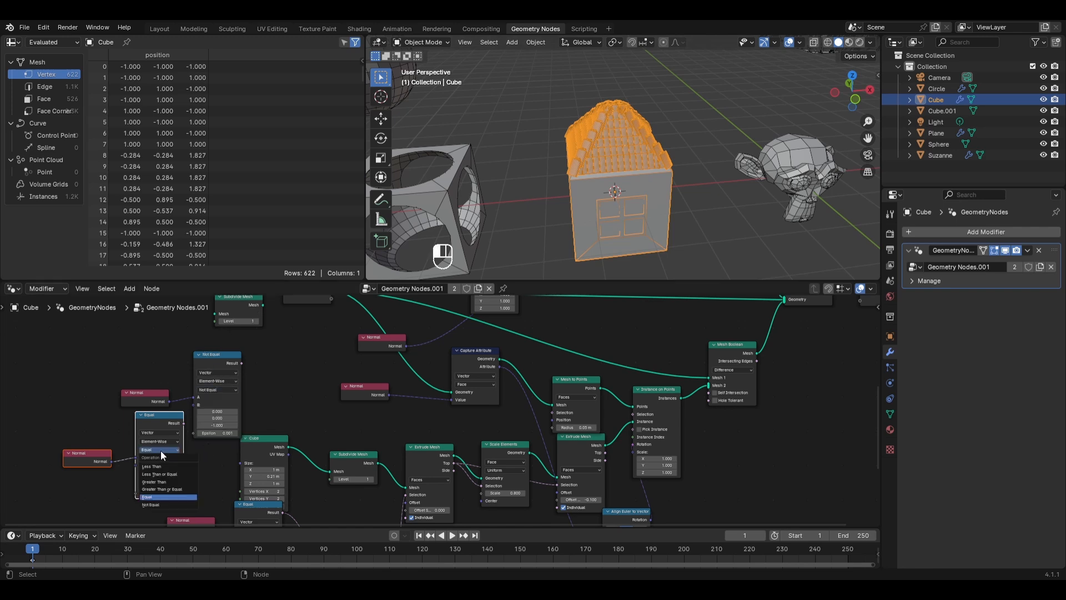
left_click(144, 503)
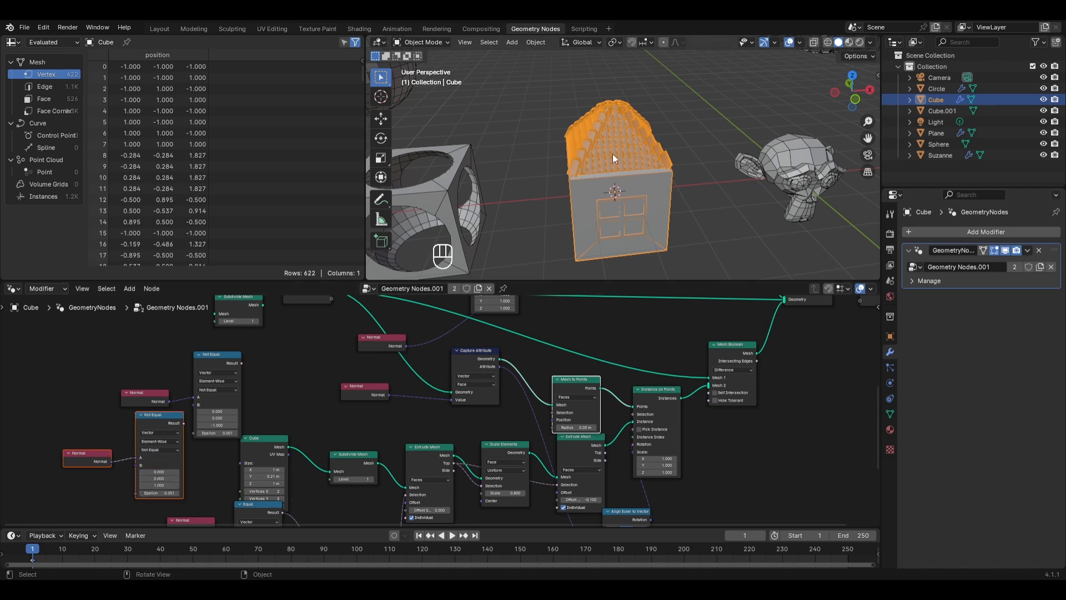
- Annotate the roof's slope and its outward normal direction on the house in the right orthographic view
middle_click_drag(546, 164, 601, 175)
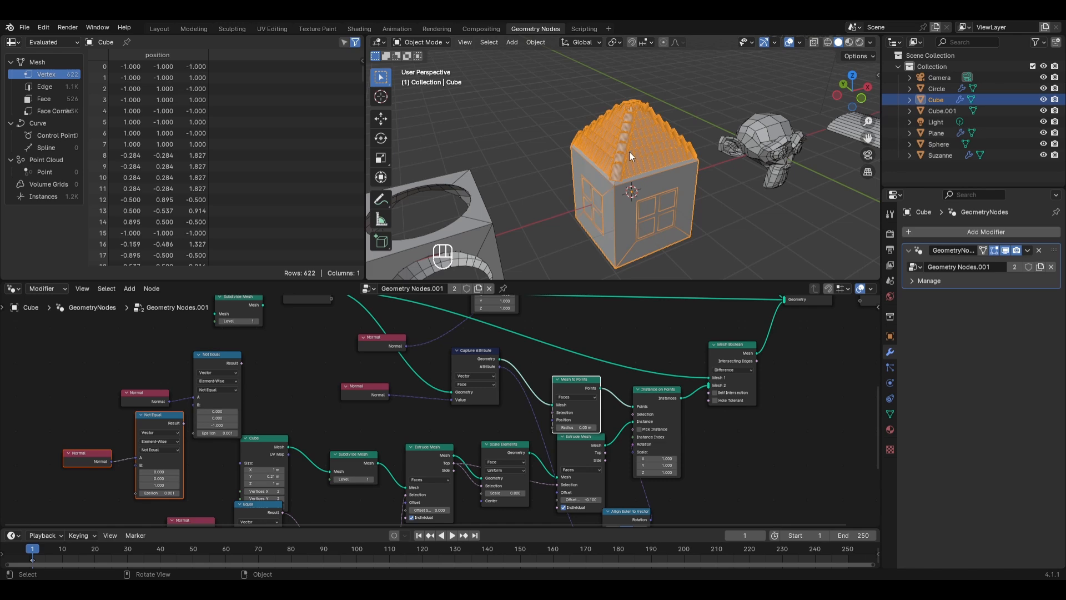
middle_click_drag(747, 120, 621, 193)
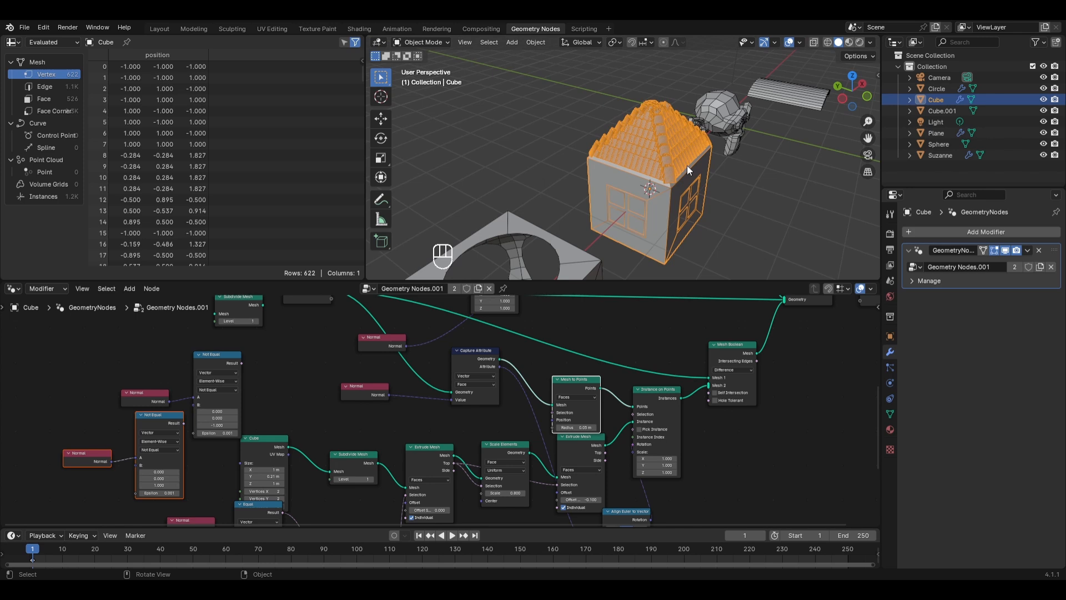
left_click(379, 200)
key("ctrl+z")
mouse_move(379, 200)
left_mouse_down()
mouse_move(418, 205)
mouse_move(426, 225)
left_mouse_up()
key("KP_3")
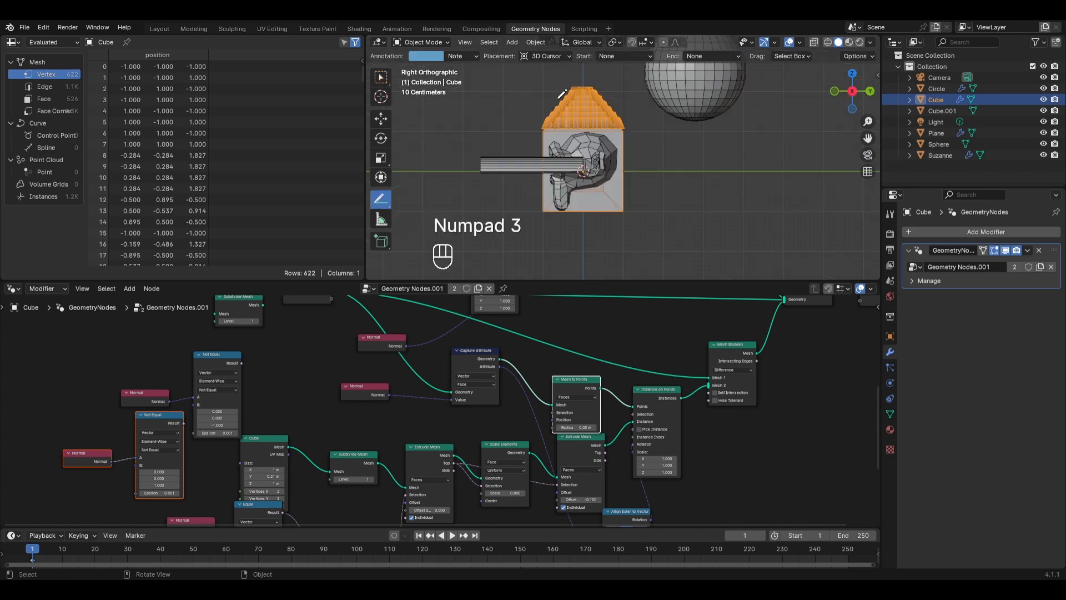
scroll(561, 97, "up", 3)
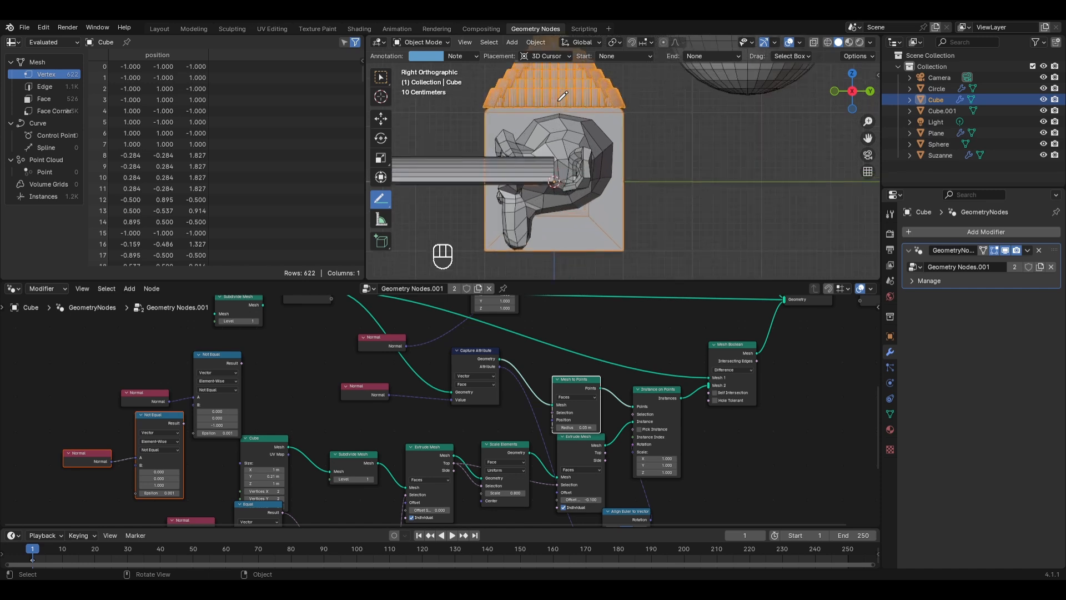
middle_click_drag(559, 95, 610, 214, "shift")
left_click_drag(569, 176, 485, 132)
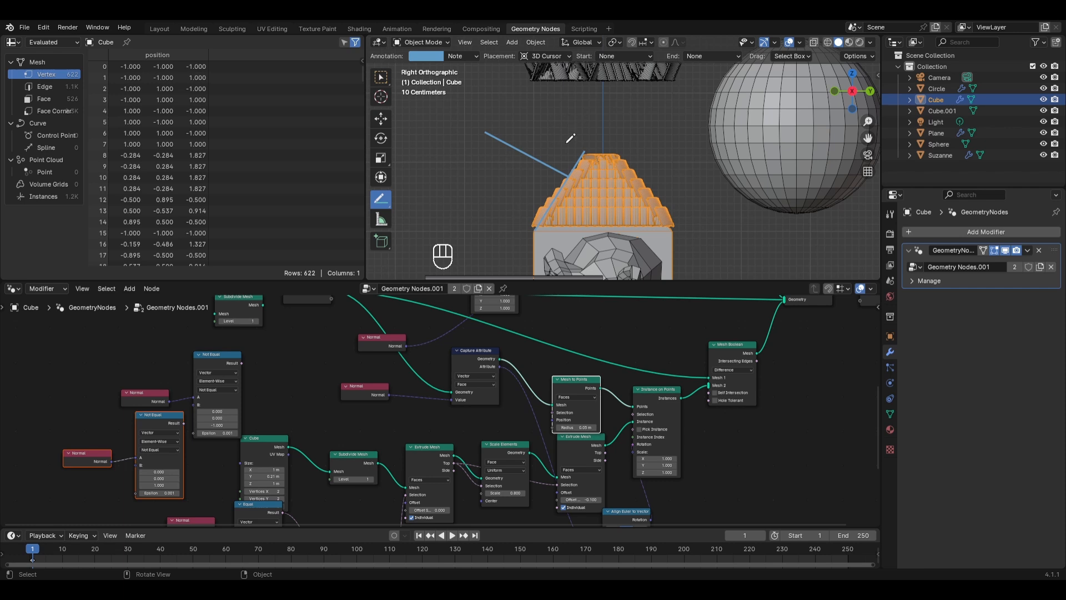
scroll(571, 139, "down", 3)
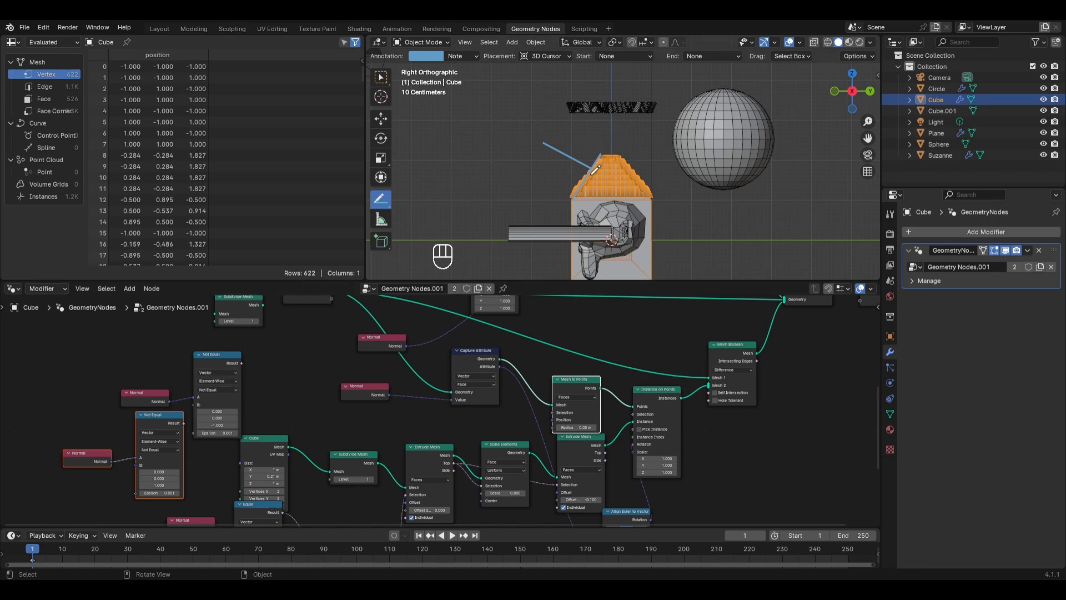
- Undo the annotation strokes on the roof and return to the selection tool in a perspective view
key("ctrl+z")
key("ctrl+z")
left_click(384, 83)
mouse_move(544, 158)
middle_mouse_down()
mouse_move(682, 187)
mouse_move(658, 188)
middle_mouse_up()
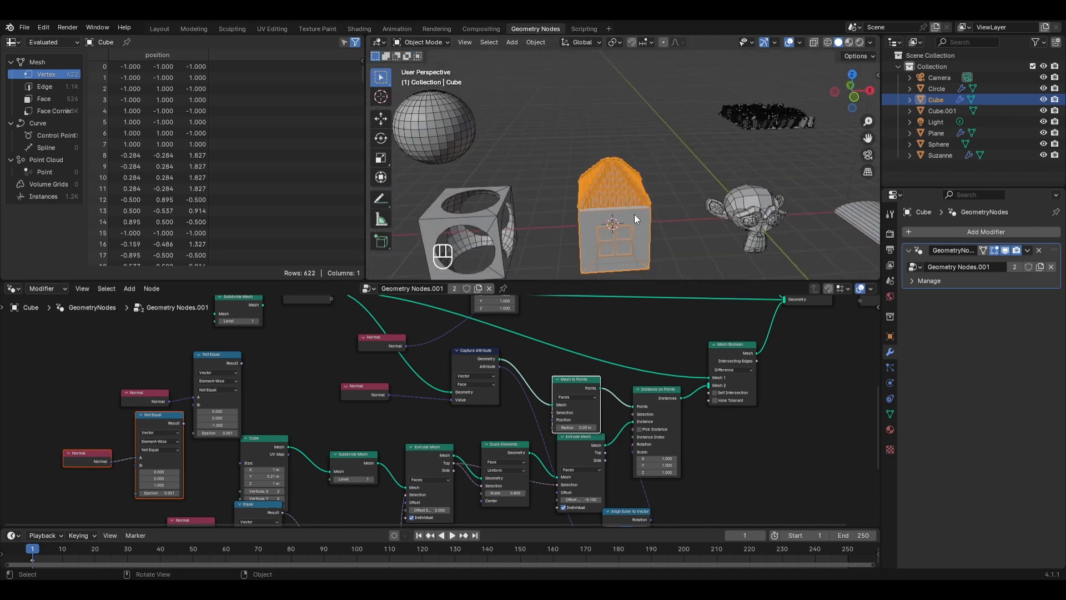
- Preview the Mesh to Points output with a Viewer and connect the lower Not Equal node's Result to the Mesh to Points Selection
left_click(574, 382, "ctrl+shift")
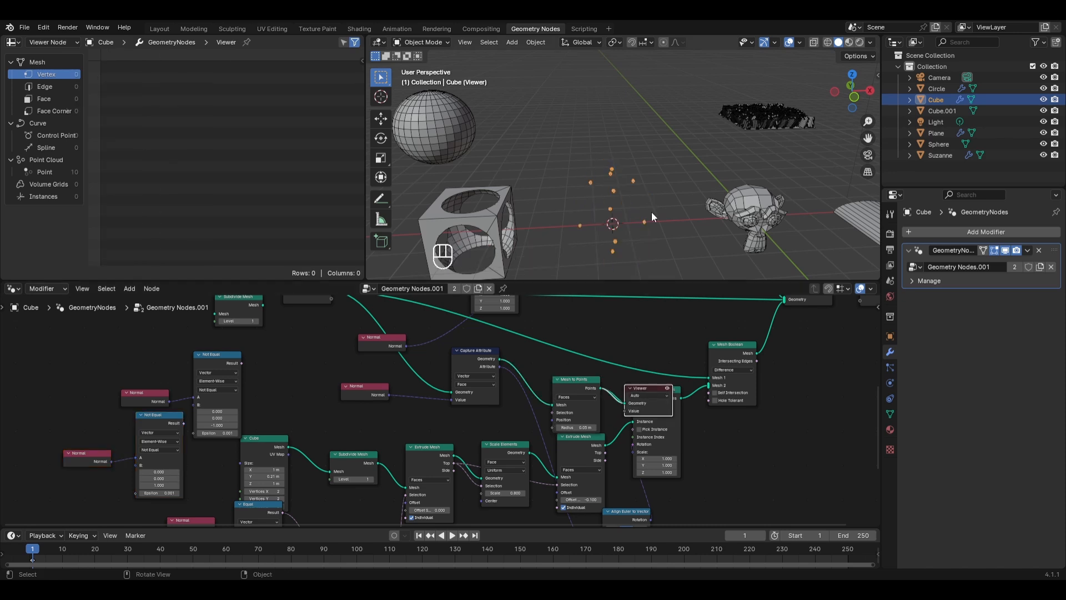
middle_click_drag(651, 211, 614, 161)
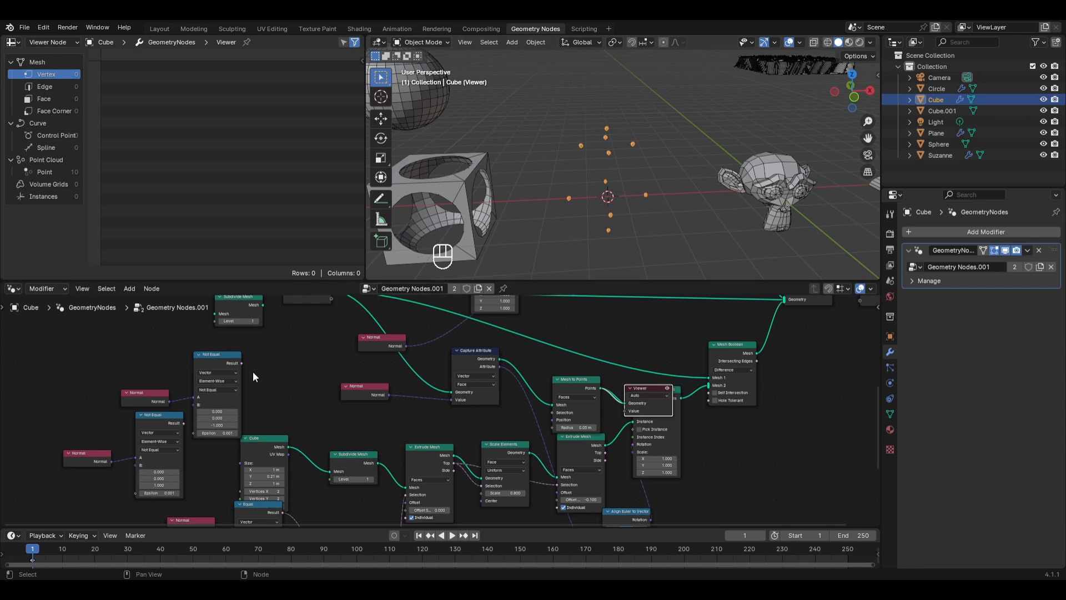
left_click_drag(183, 423, 552, 412)
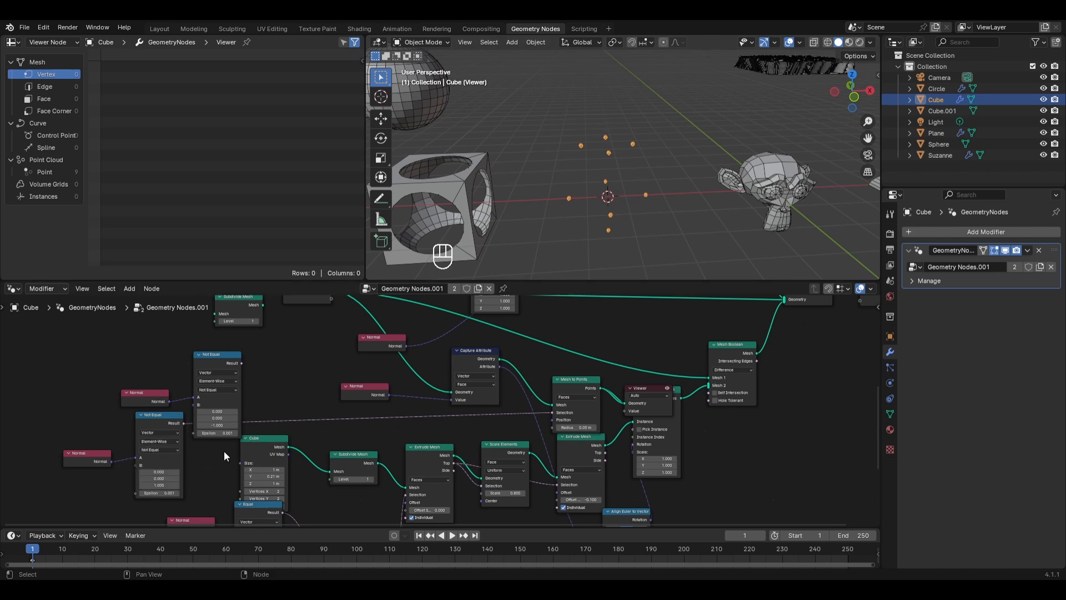
- Try the upper Not Equal node's Result as the Mesh to Points Selection, and reconnect the lower one
scroll(180, 432, "up", 1)
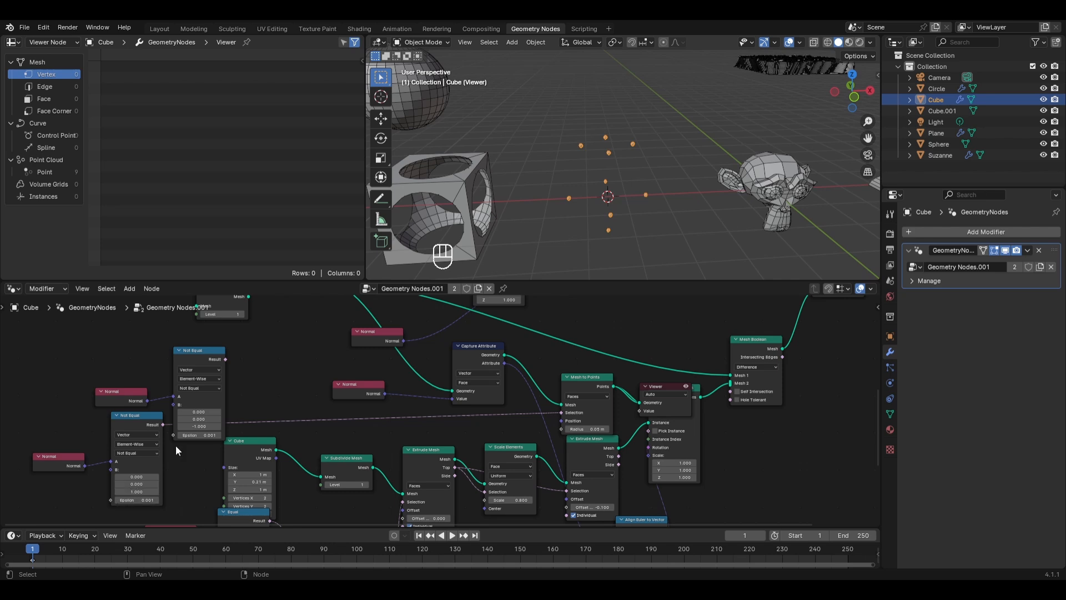
left_click_drag(223, 359, 561, 412)
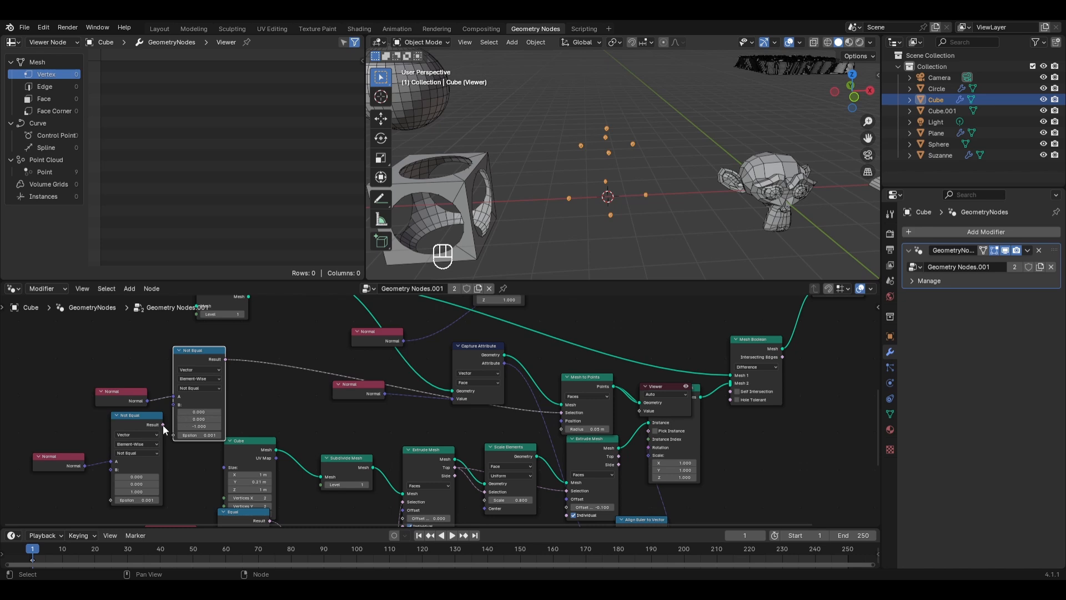
left_click_drag(162, 424, 556, 412)
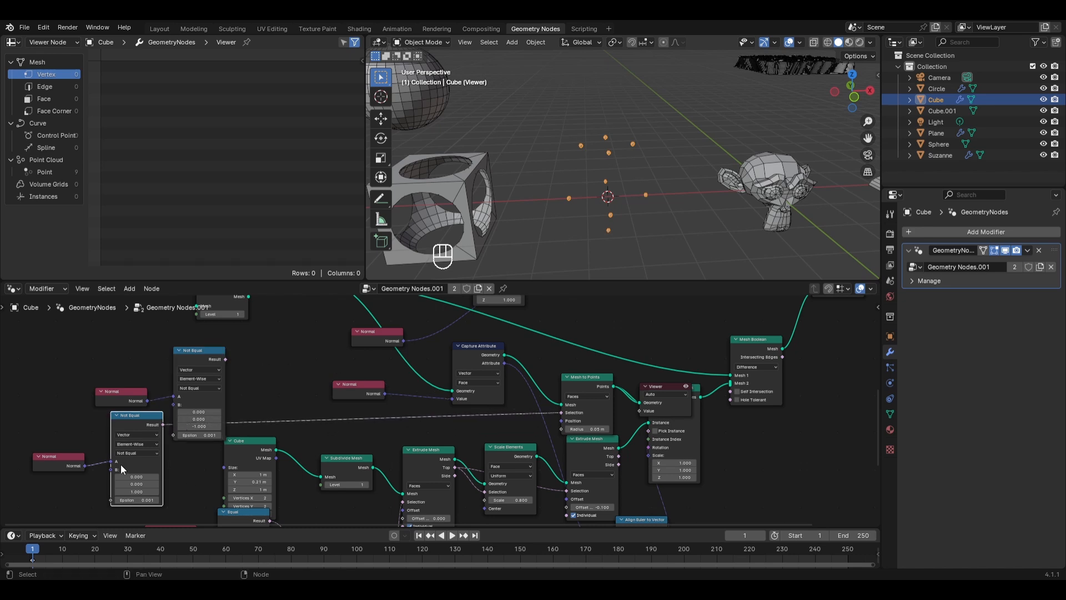
- Set the Epsilon of the lower Not Equal node, the one comparing with Z 1, to 0.811
middle_click_drag(121, 467, 268, 382)
scroll(292, 422, "up", 2)
scroll(291, 426, "up", 1)
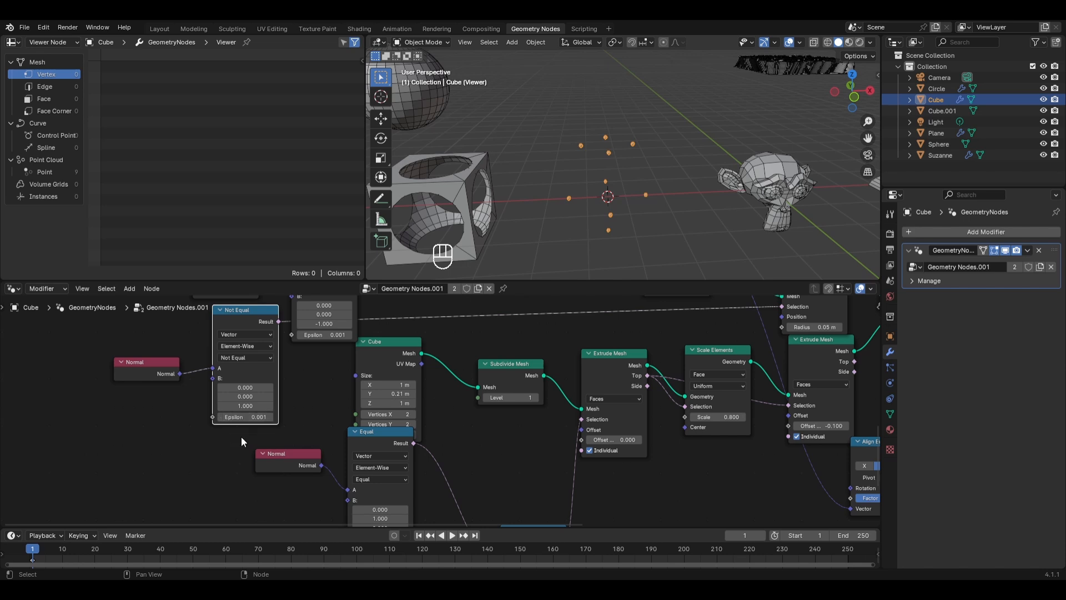
left_click_drag(240, 418, 240, 418, "shift")
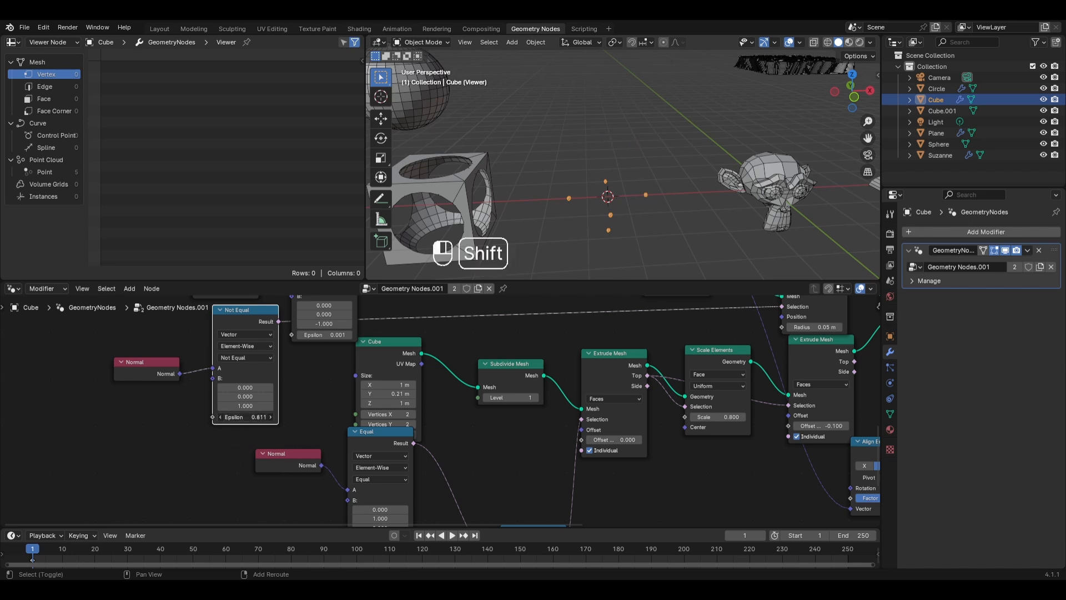
left_click_drag(240, 417, 240, 418, "shift")
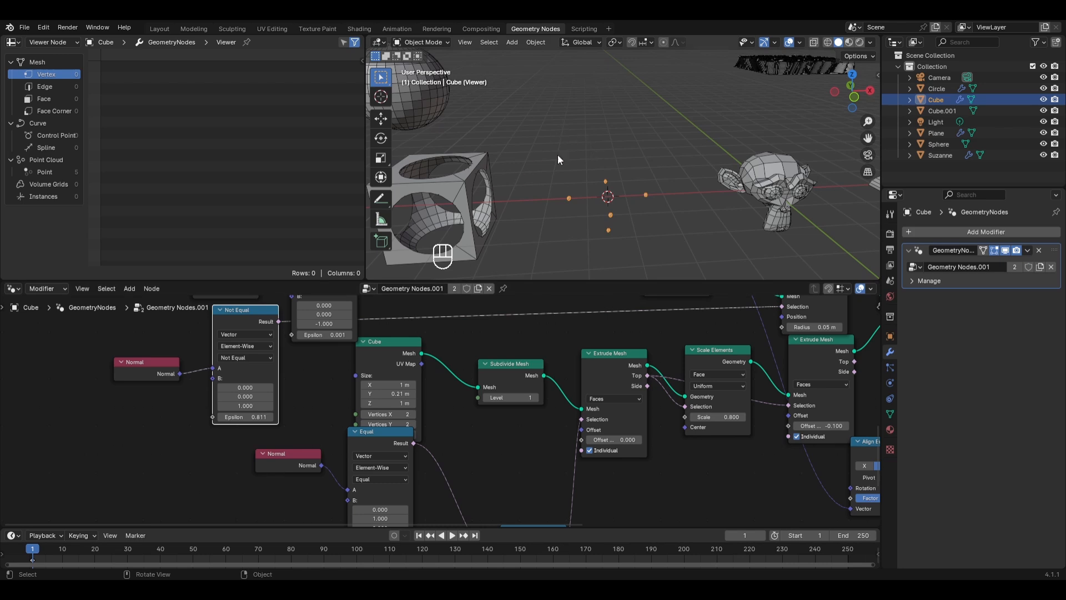
- Add a Boolean Math node with the And operation beside the upper Not Equal node
scroll(298, 381, "down", 3)
middle_click_drag(348, 368, 298, 405)
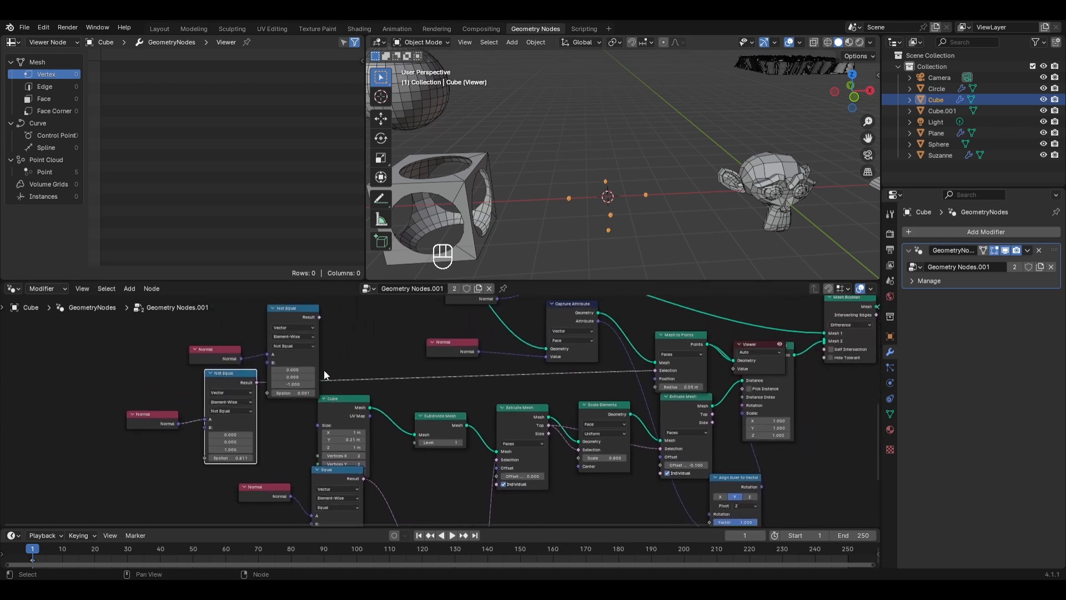
key("shift+a")
mouse_move(348, 329)
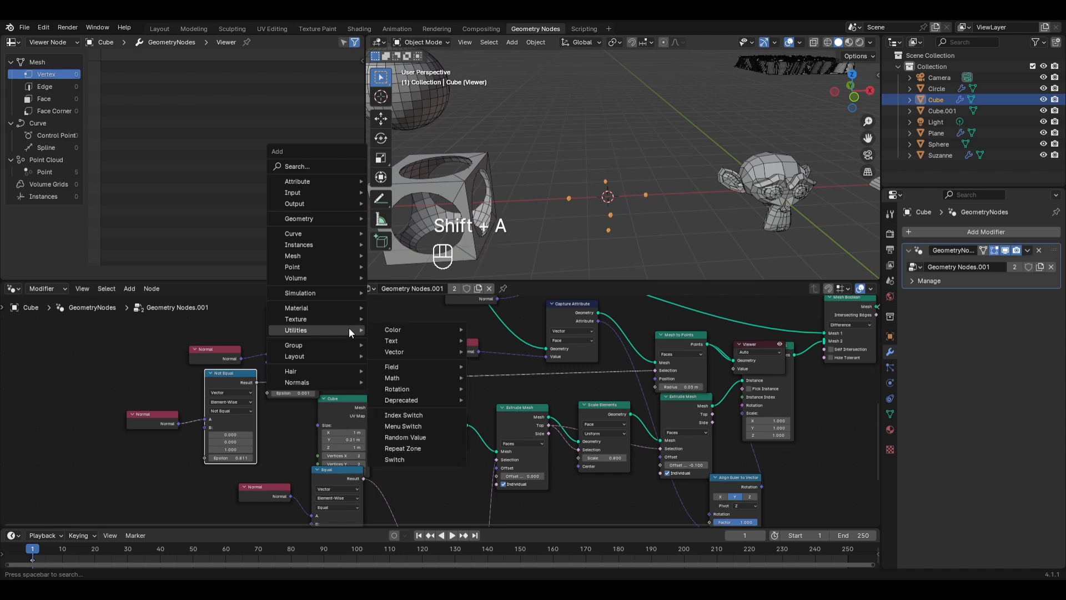
mouse_move(396, 380)
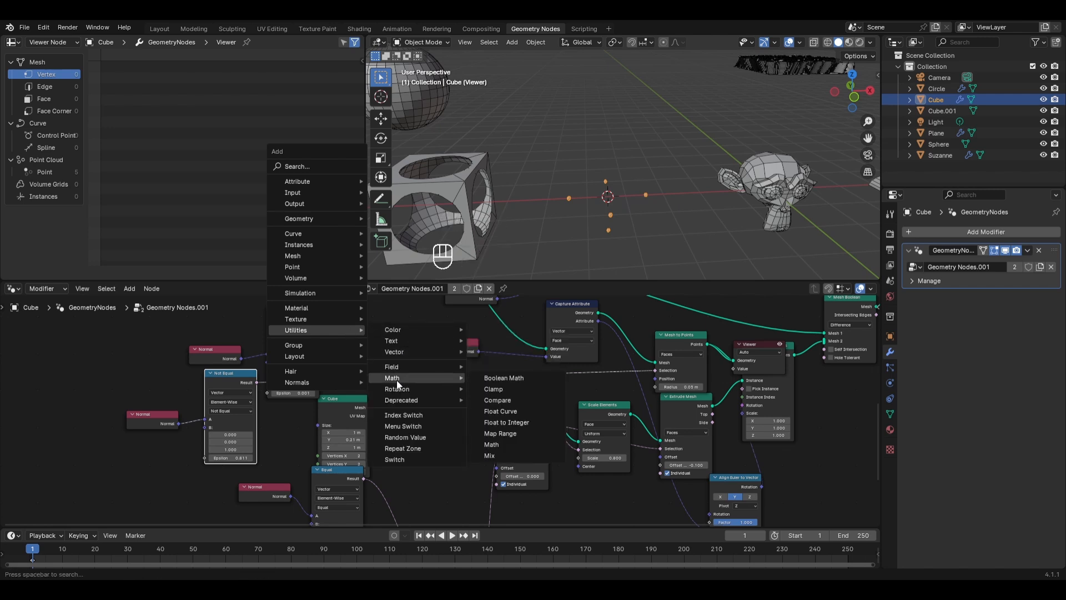
left_click(498, 372)
left_click(353, 320)
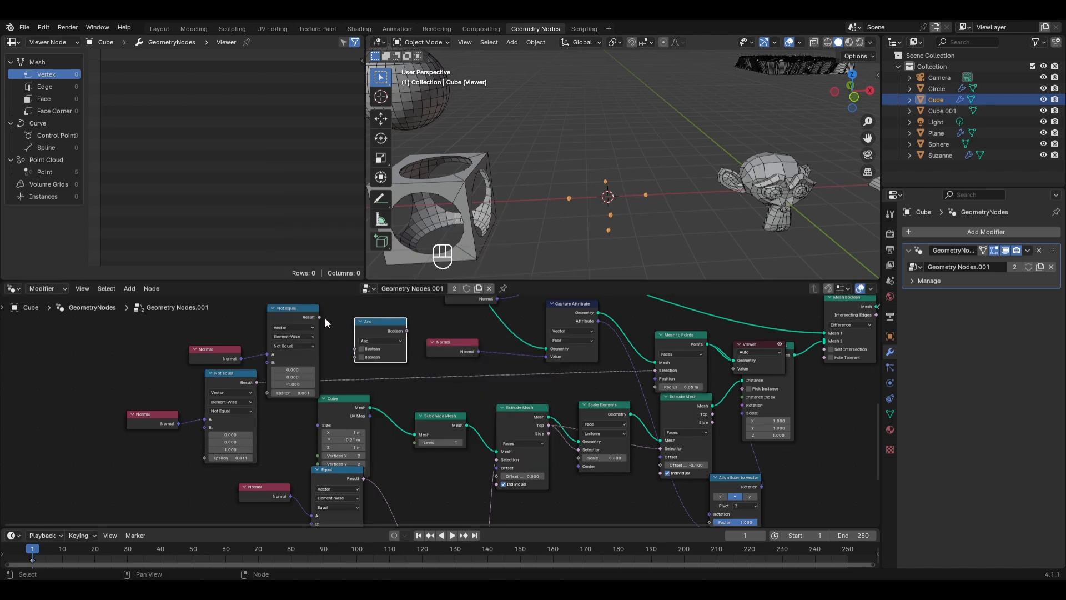
- Connect both Not Equal results to the And node's inputs and its Boolean output to the Mesh to Points Selection
left_click_drag(319, 317, 354, 349)
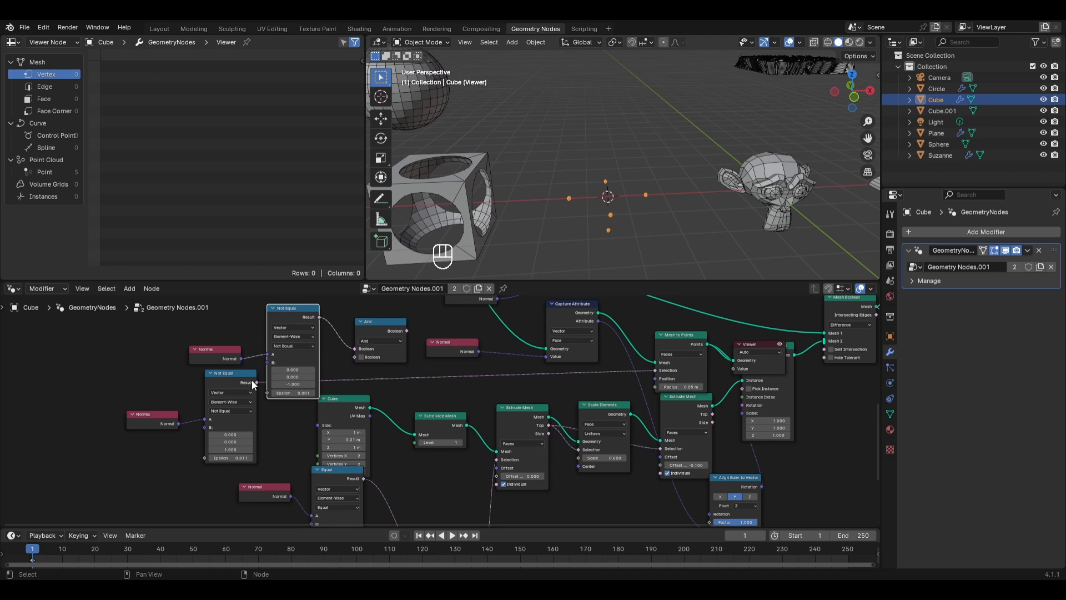
left_click_drag(253, 383, 360, 361)
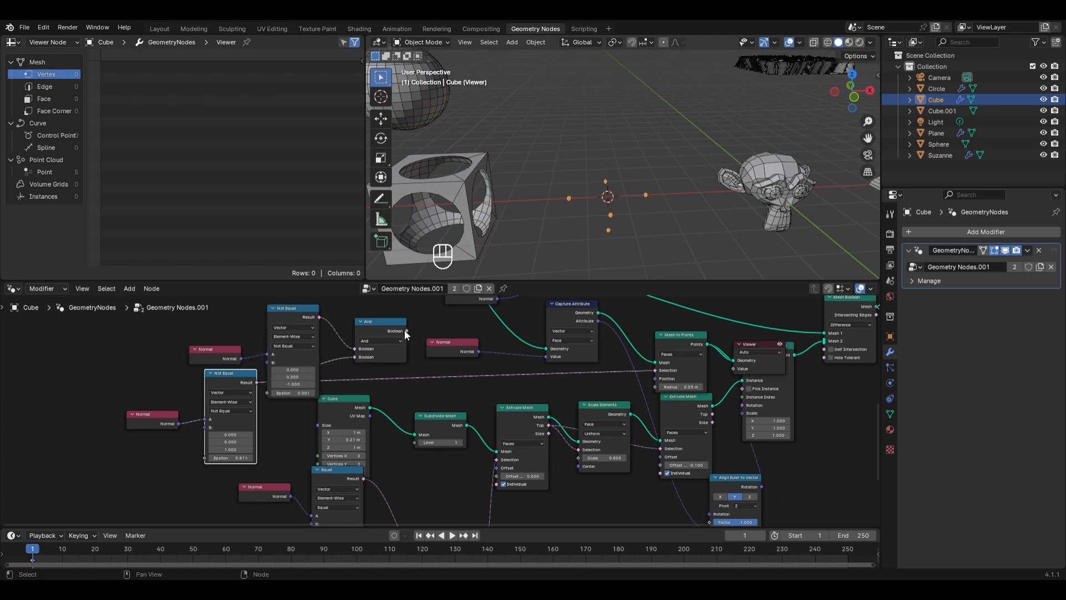
left_click_drag(406, 331, 656, 370)
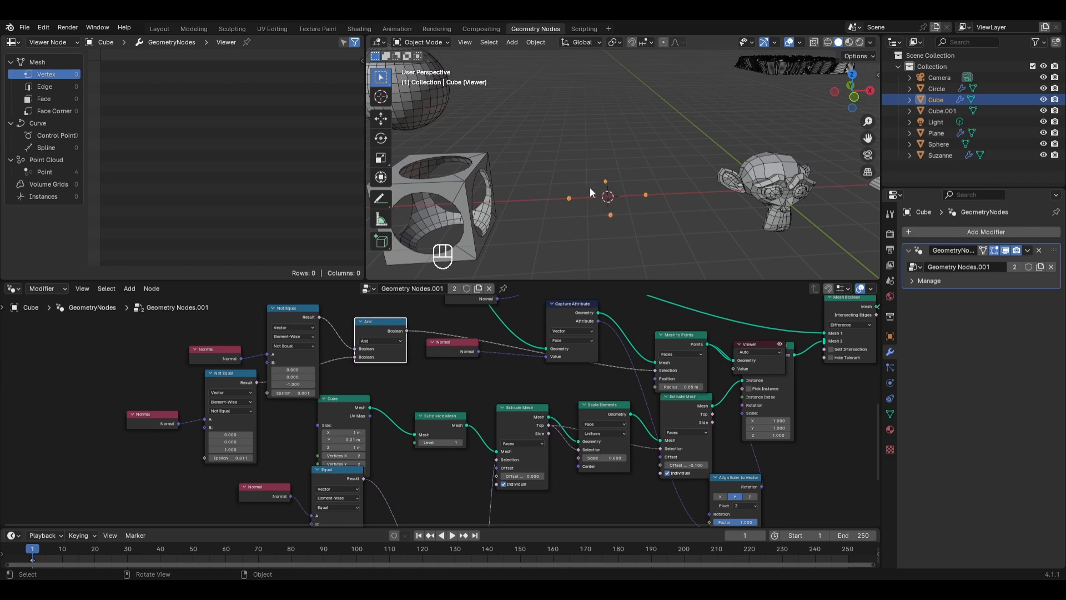
- Delete the Viewer node in the house's node tree and inspect the windows on its walls
left_click(382, 341)
left_click(758, 344)
key("x")
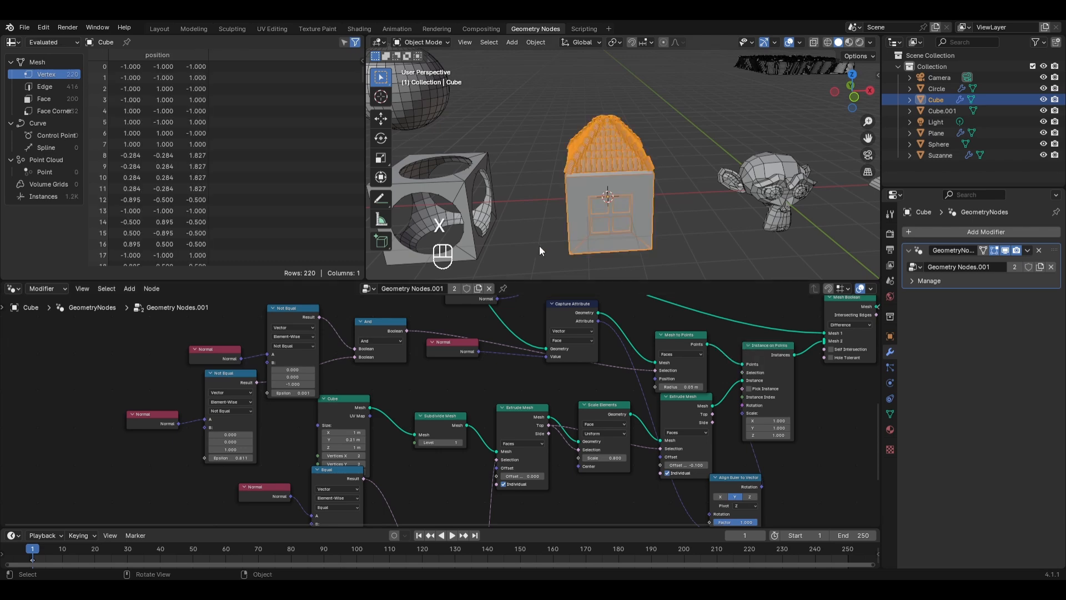
middle_click_drag(537, 237, 811, 233)
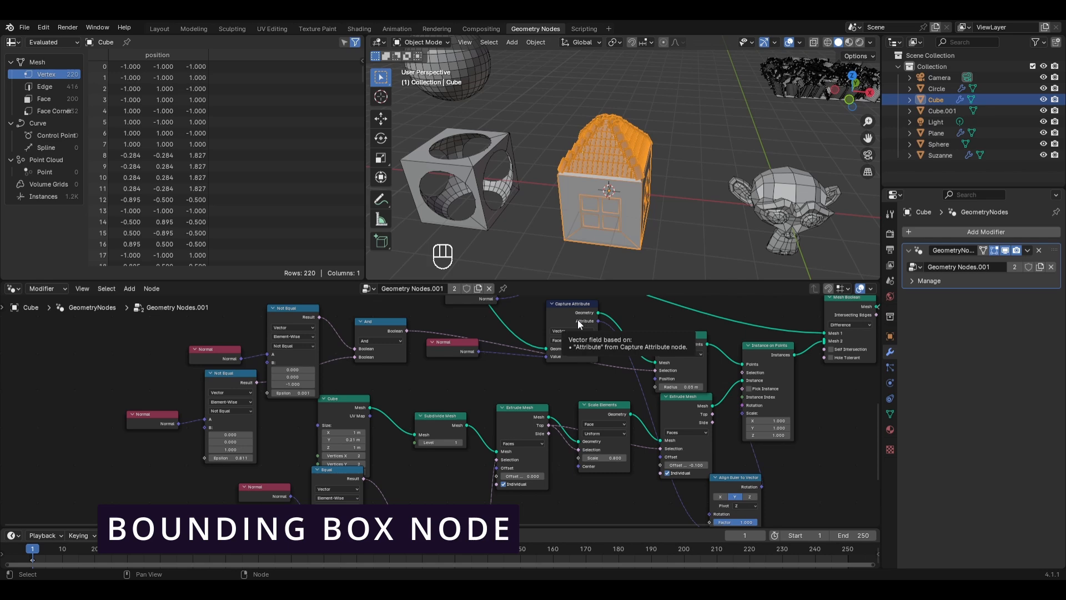
scroll(555, 243, "up", 2)
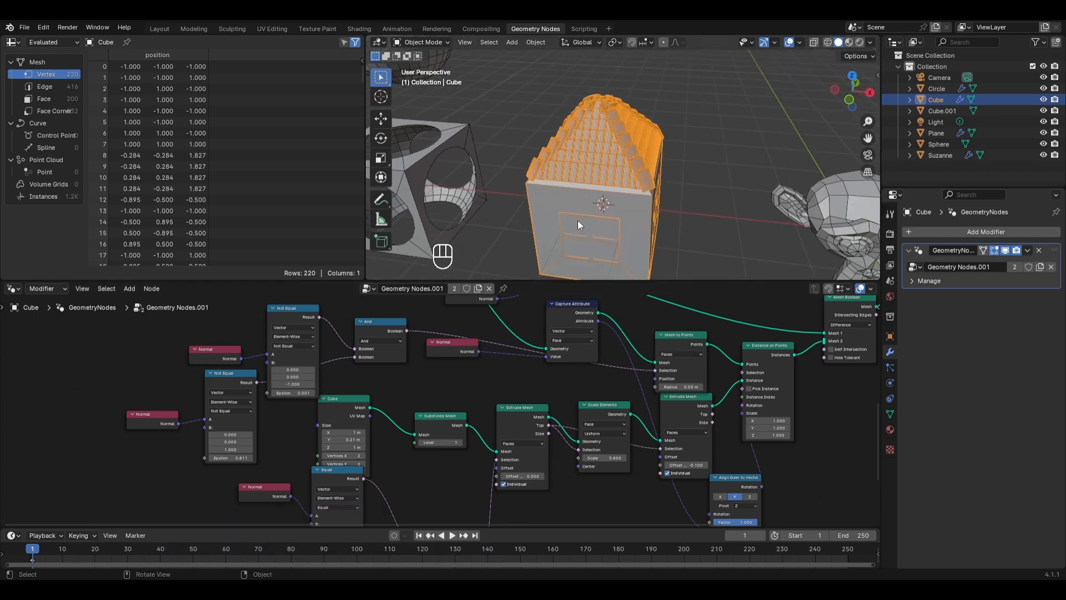
middle_click_drag(577, 220, 542, 218)
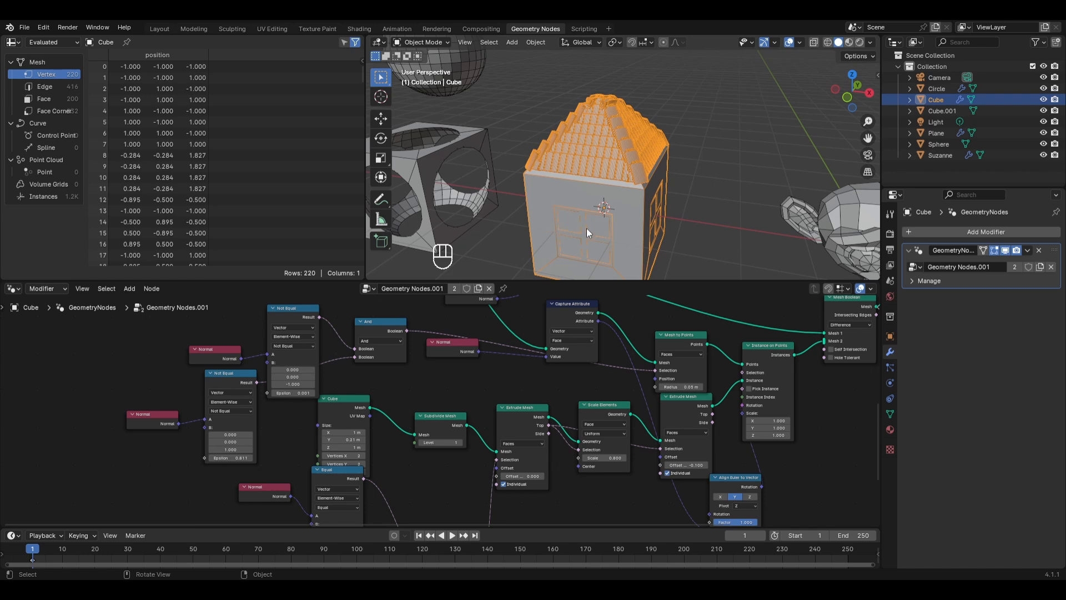
scroll(618, 128, "down", 3)
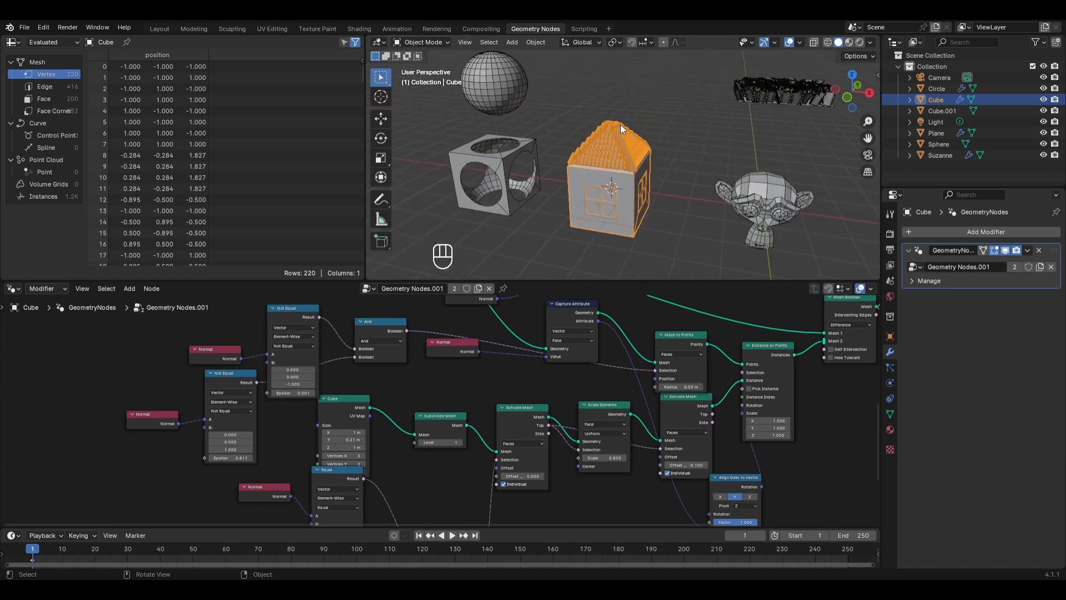
- Select the monkey head and insert a Bounding Box node between its Group Input and Group Output
left_click(771, 189)
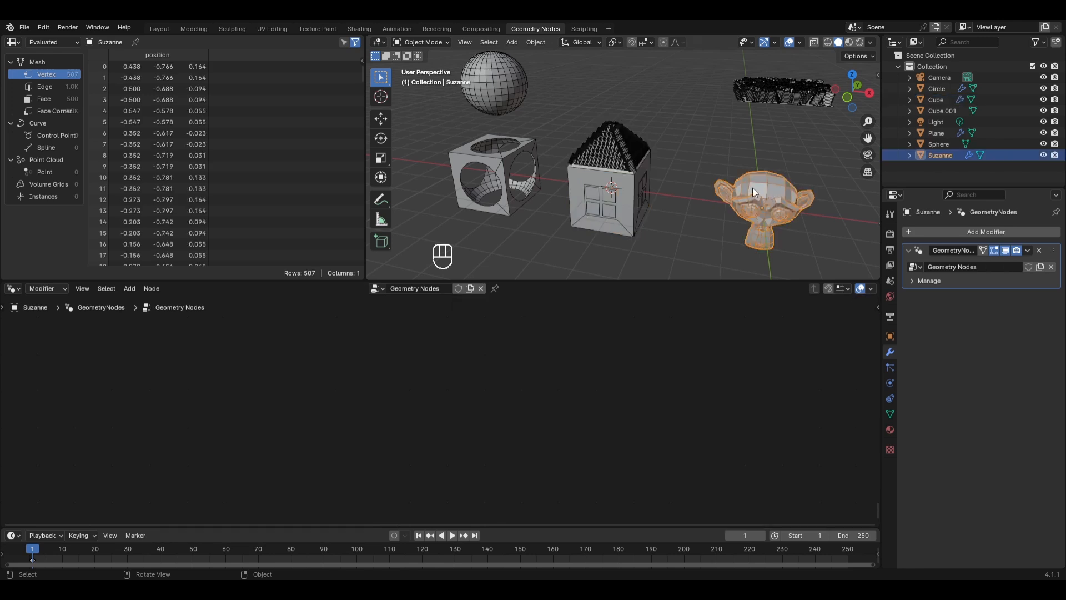
key("Home")
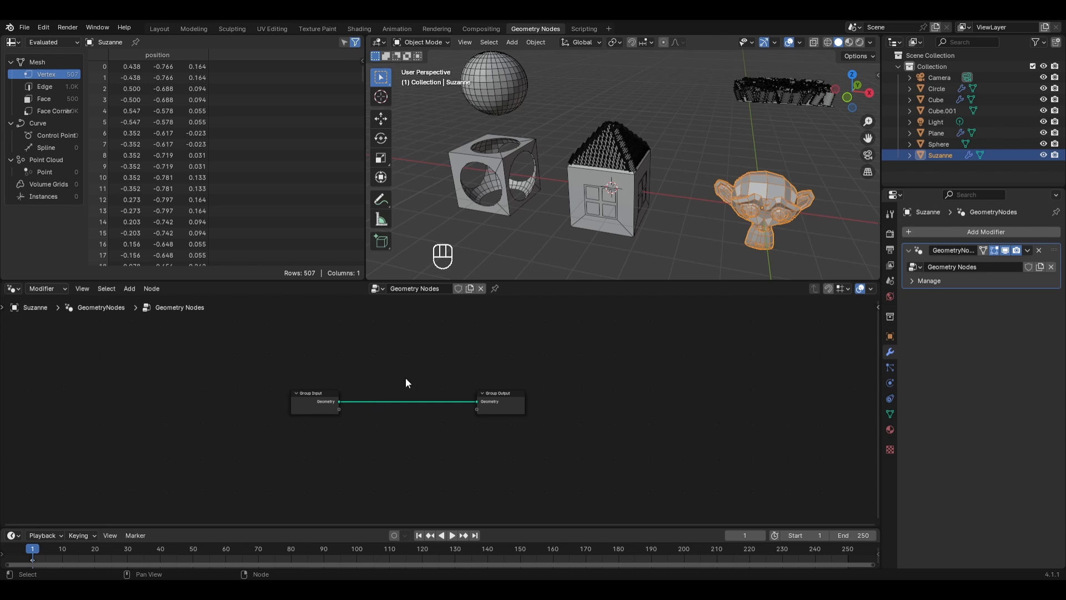
key("shift+a")
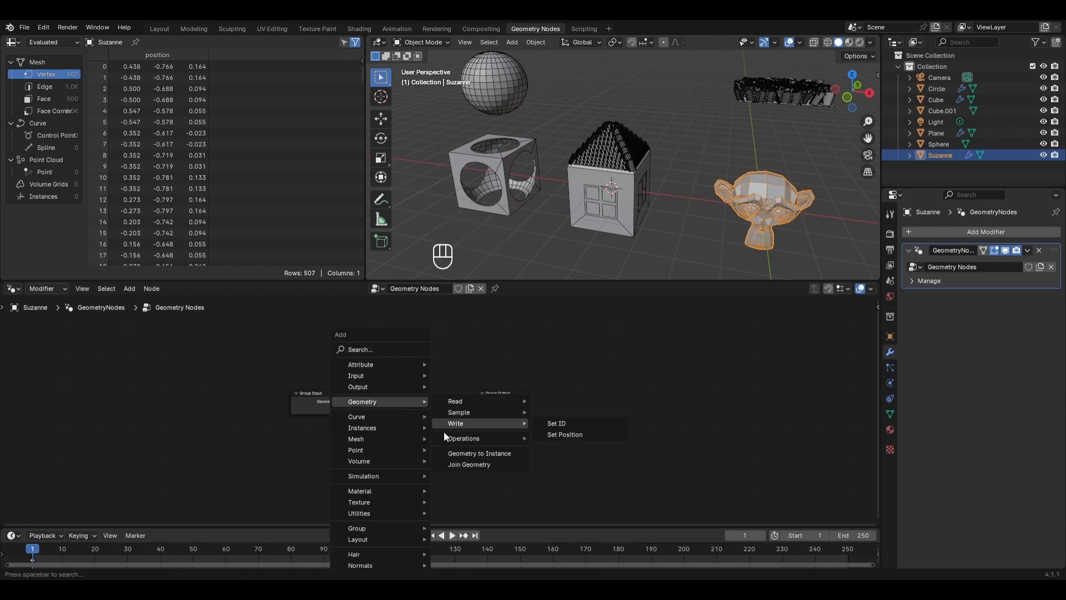
mouse_move(522, 438)
left_click(571, 449)
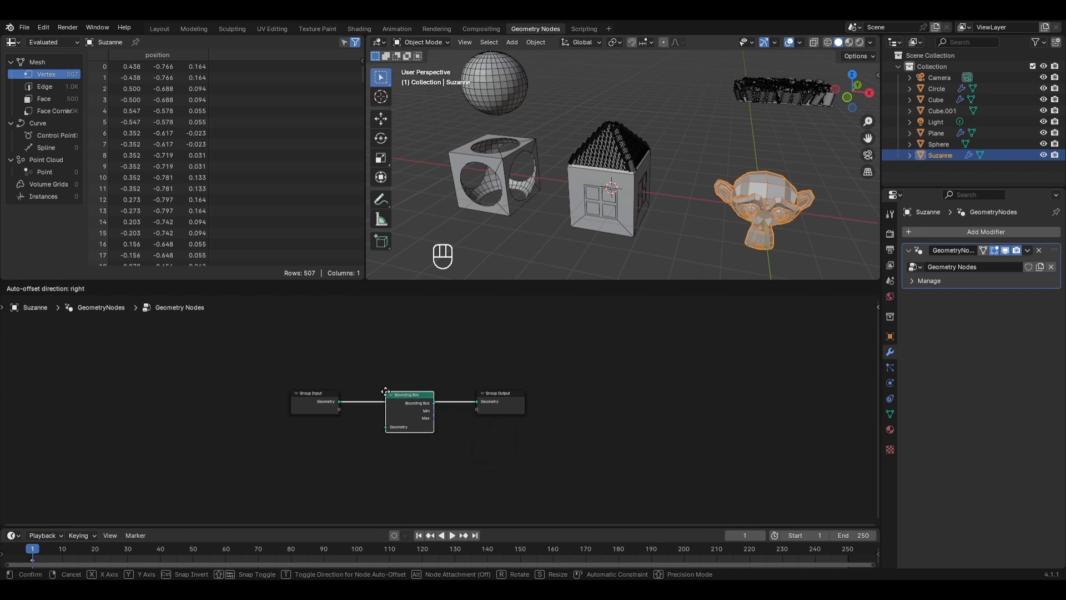
left_click(386, 391)
middle_click_drag(706, 227, 677, 189)
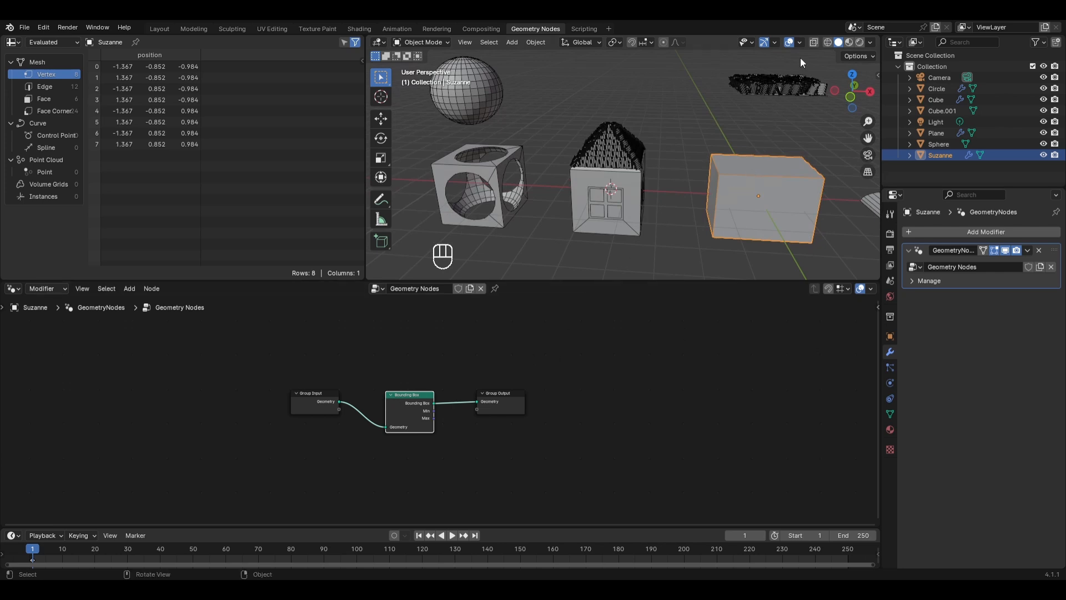
- Show the scene in wireframe and join the monkey's original geometry with its bounding box through a Join Geometry node
left_click(831, 43)
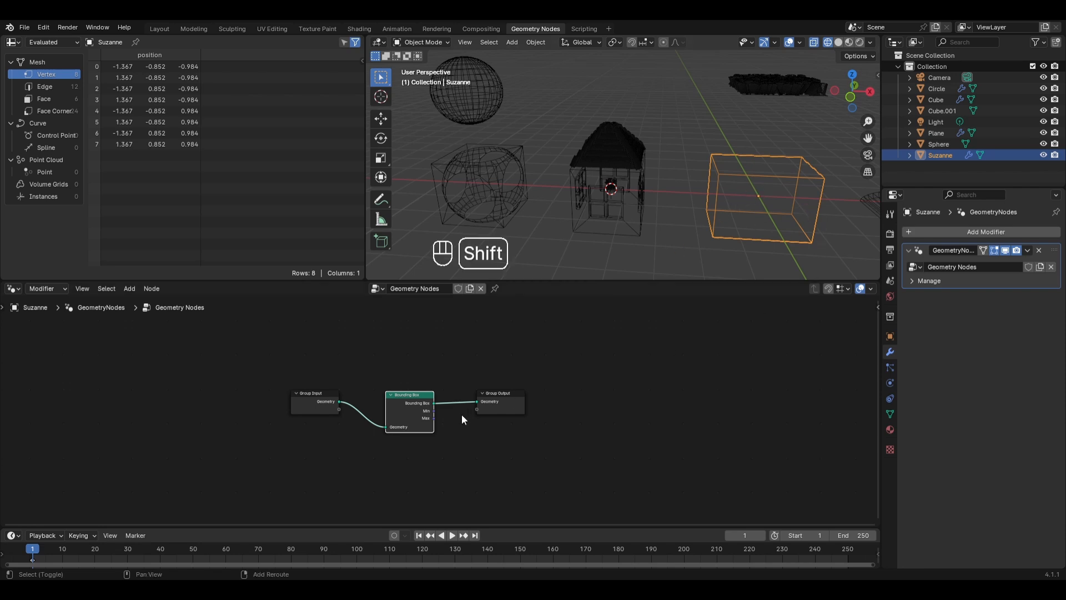
key("shift+a")
mouse_move(460, 404)
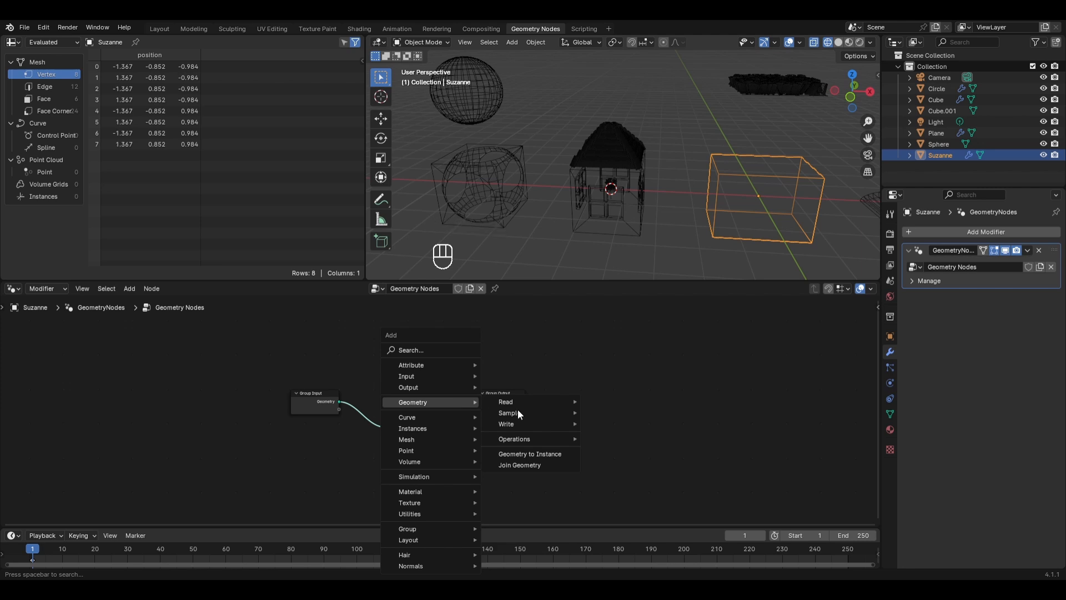
left_click(517, 464)
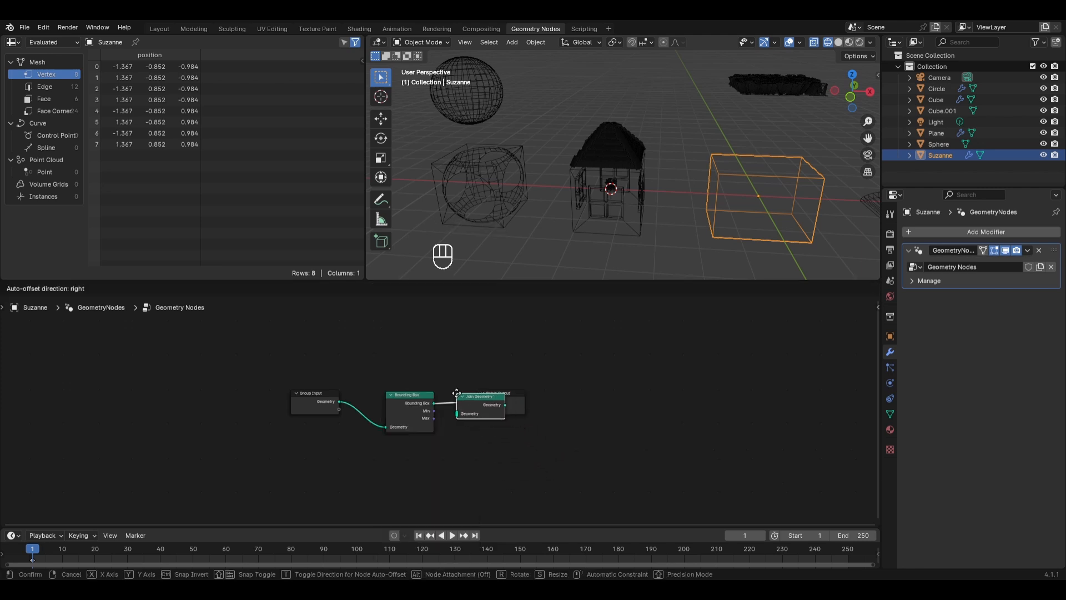
left_click(461, 392)
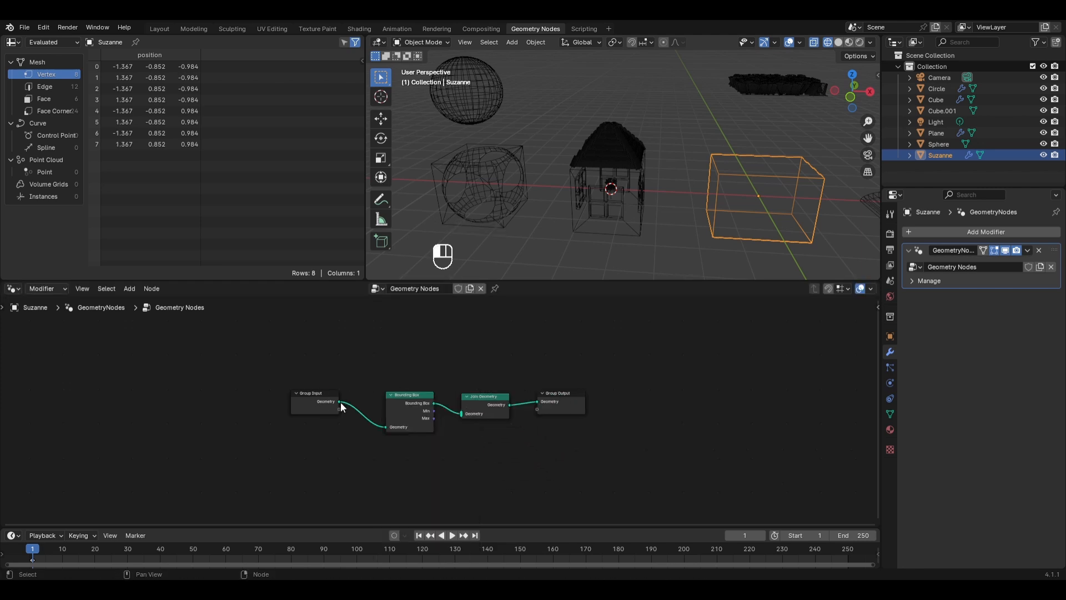
left_click_drag(341, 402, 462, 413)
- Examine how the bounding box encloses the monkey head from the front, right and top views
middle_click_drag(877, 212, 793, 193)
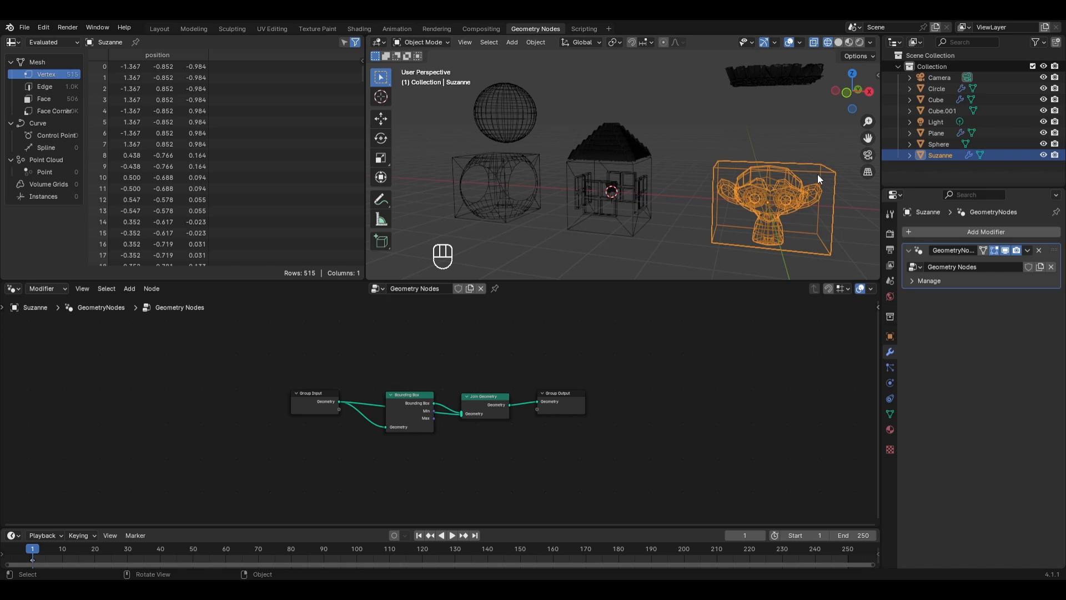
key("KP_1")
scroll(817, 203, "up", 4)
middle_click_drag(799, 203, 558, 119, "shift")
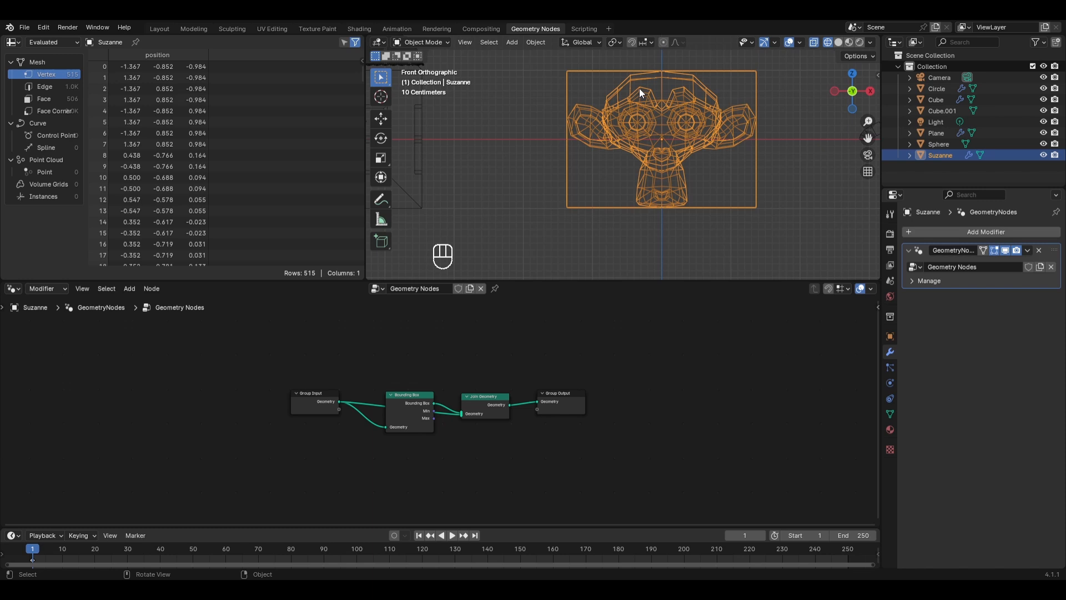
key("KP_3")
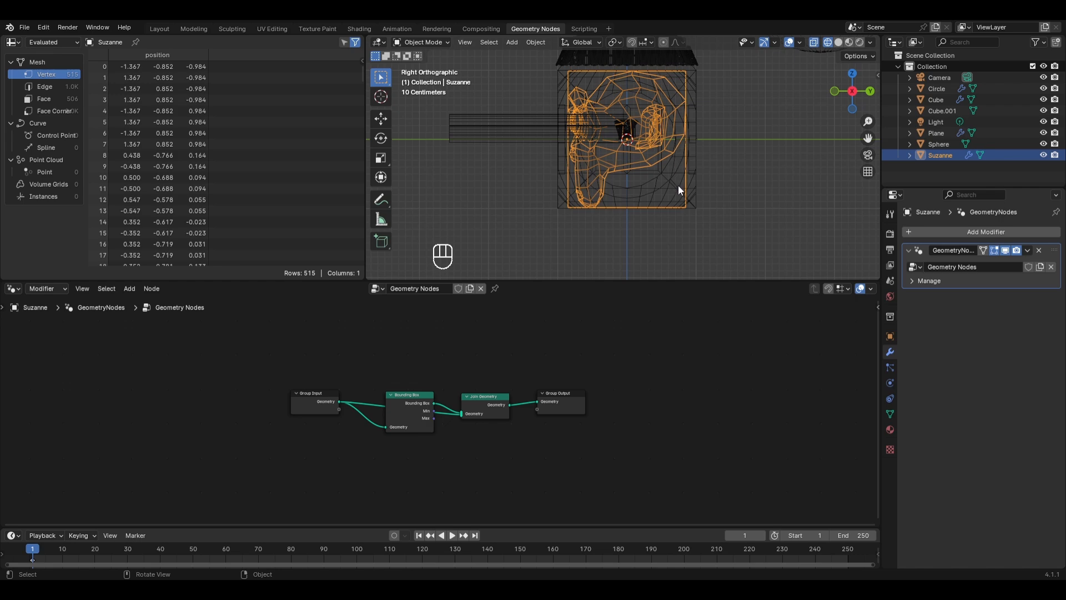
key("KP_7")
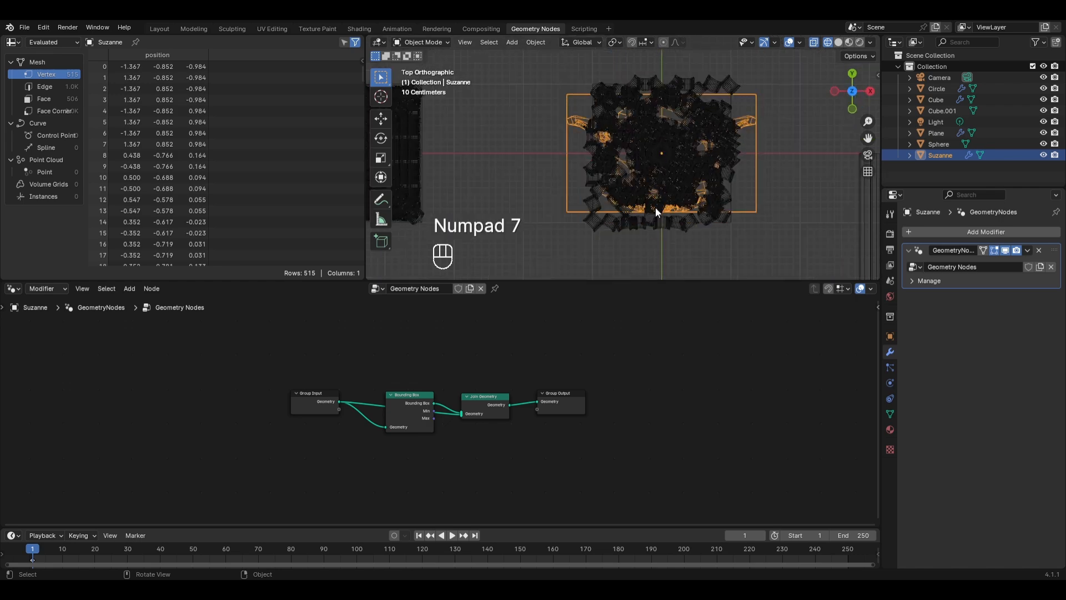
- Hide the Plane object covering the monkey head in the viewport and select the monkey head again
left_click(667, 153)
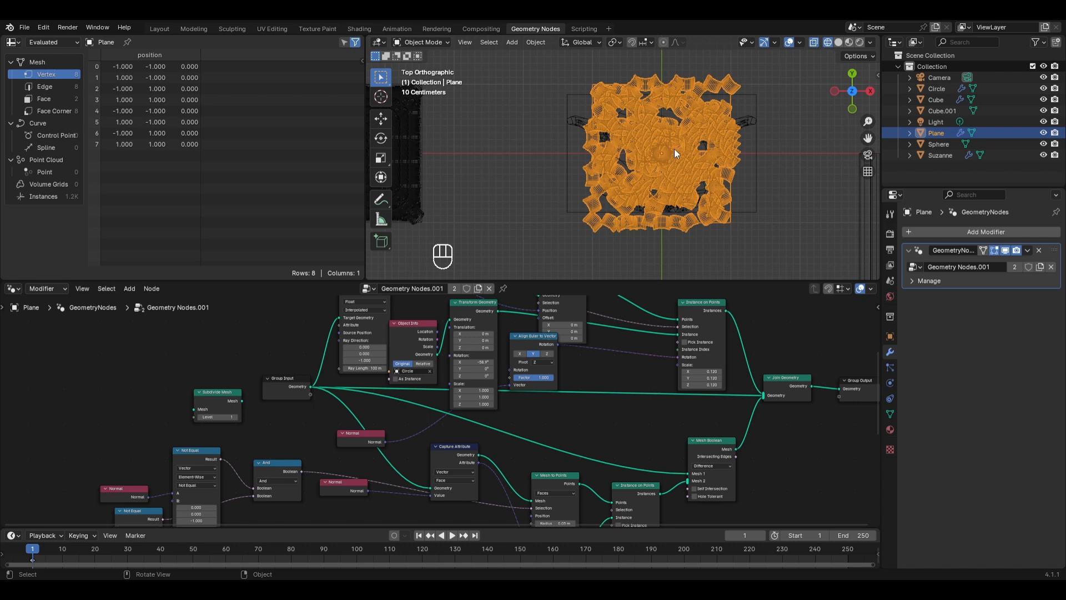
left_click(1043, 133)
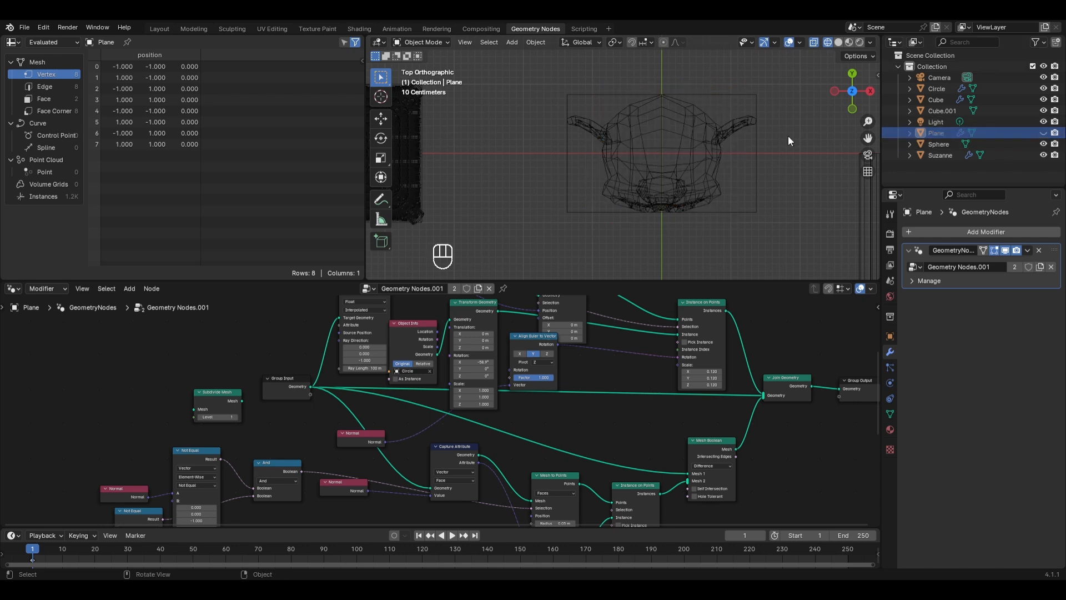
left_click(704, 138)
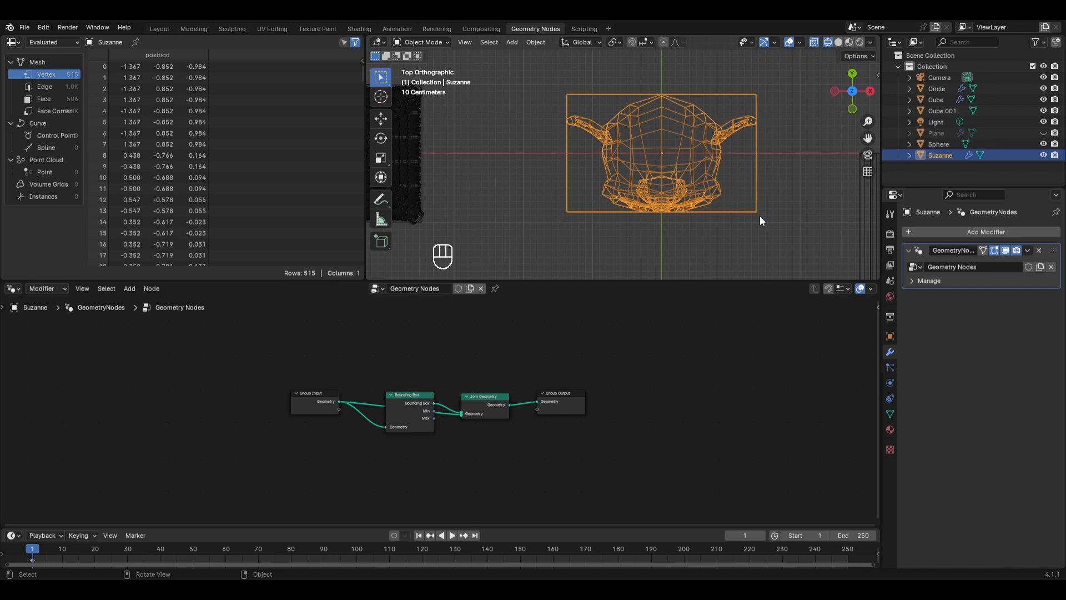
middle_click_drag(760, 216, 648, 161)
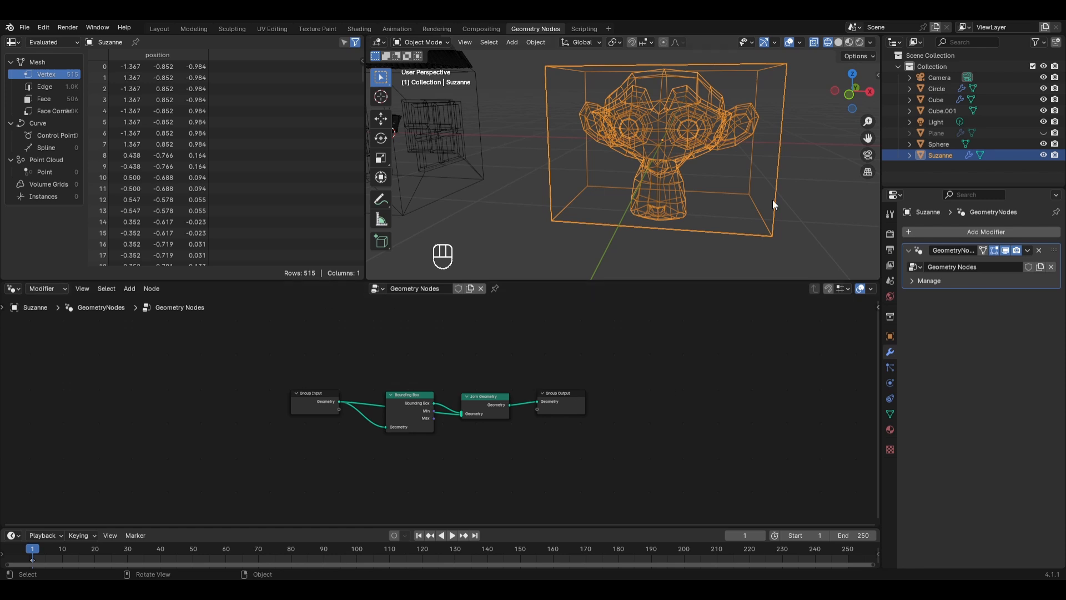
- Return the viewport to Solid shading and delete the monkey head with its bounding box
left_click(838, 42)
mouse_move(500, 177)
middle_mouse_down("shift")
mouse_move(682, 156)
mouse_move(638, 179)
mouse_move(568, 157)
middle_mouse_up("shift")
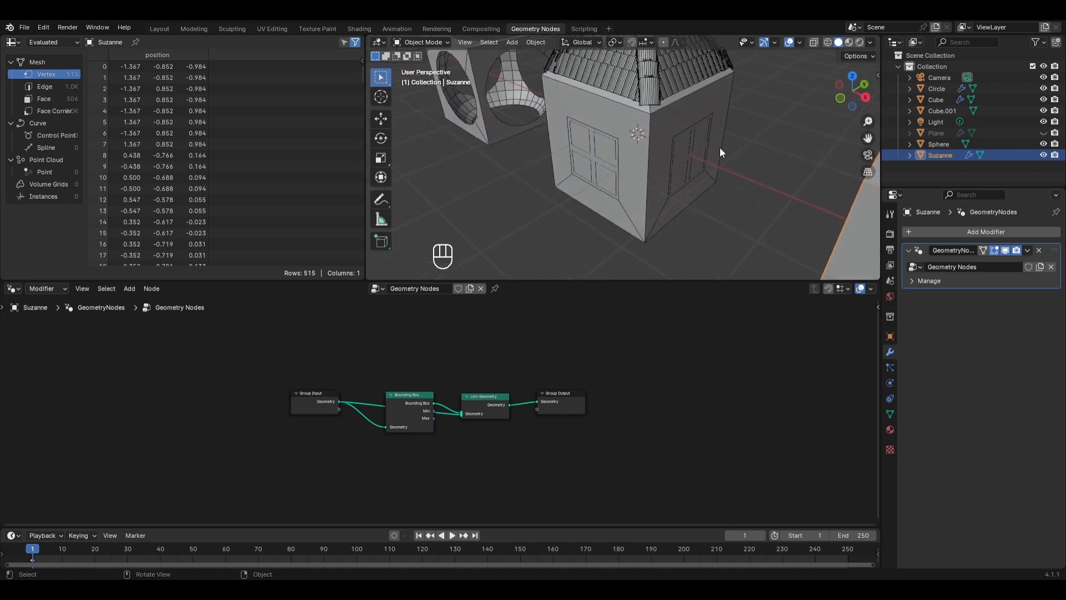
scroll(720, 148, "down", 3)
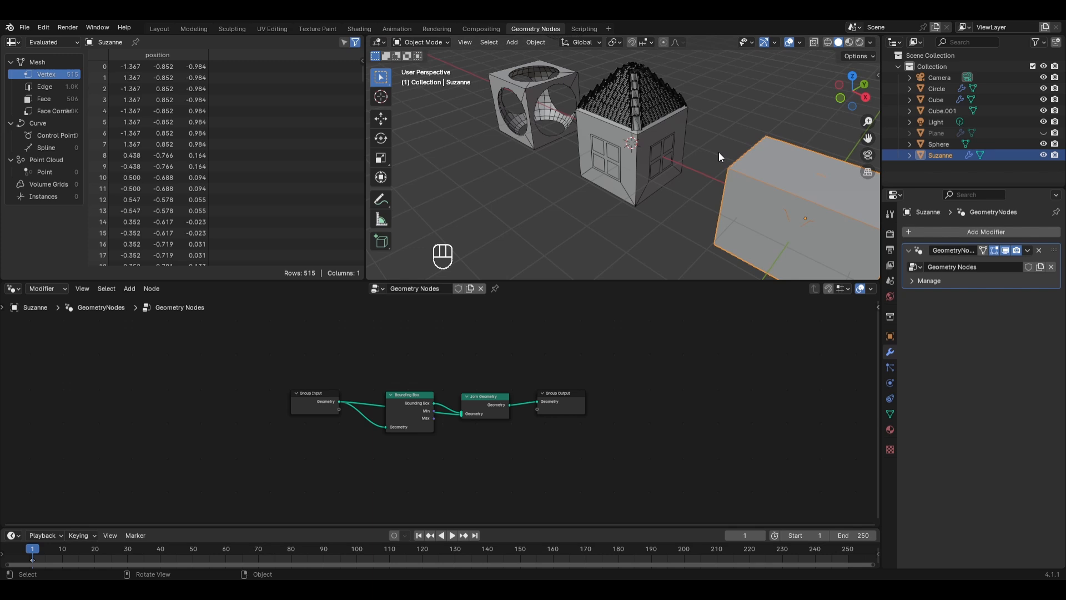
key("x")
left_click(719, 152)
- Delete the cube with the round holes and the sphere above it
scroll(592, 136, "down", 2)
left_click_drag(524, 74, 540, 101)
scroll(549, 78, "down", 1)
left_click(578, 68, "shift")
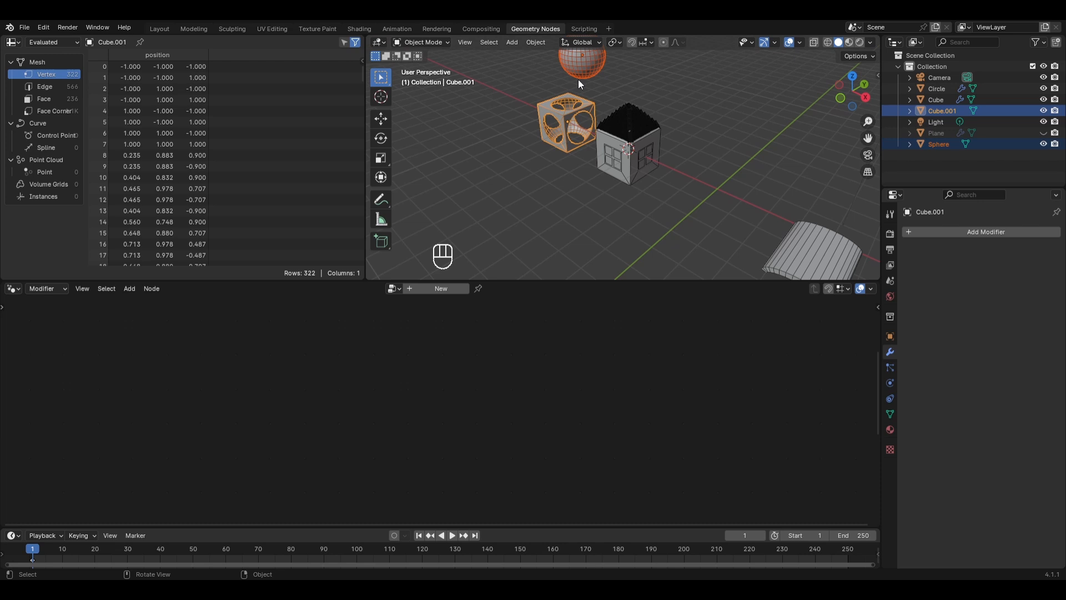
key("x")
left_click(578, 79)
scroll(664, 148, "up", 2)
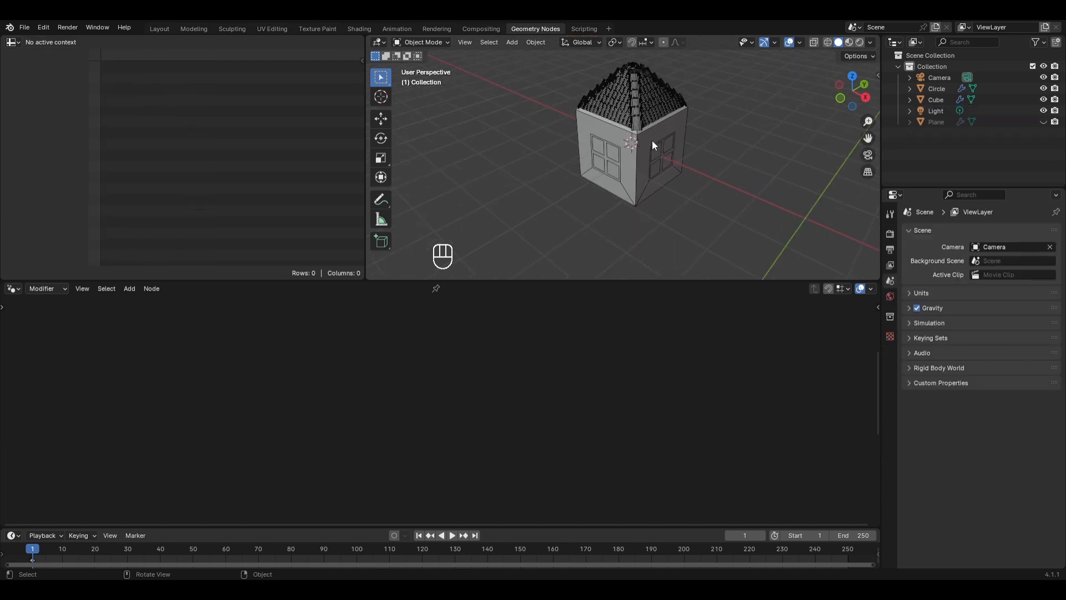
- Insert a Bounding Box node between Instance on Points and the Mesh 2 input of Mesh Boolean in the house's node tree
left_click(636, 140)
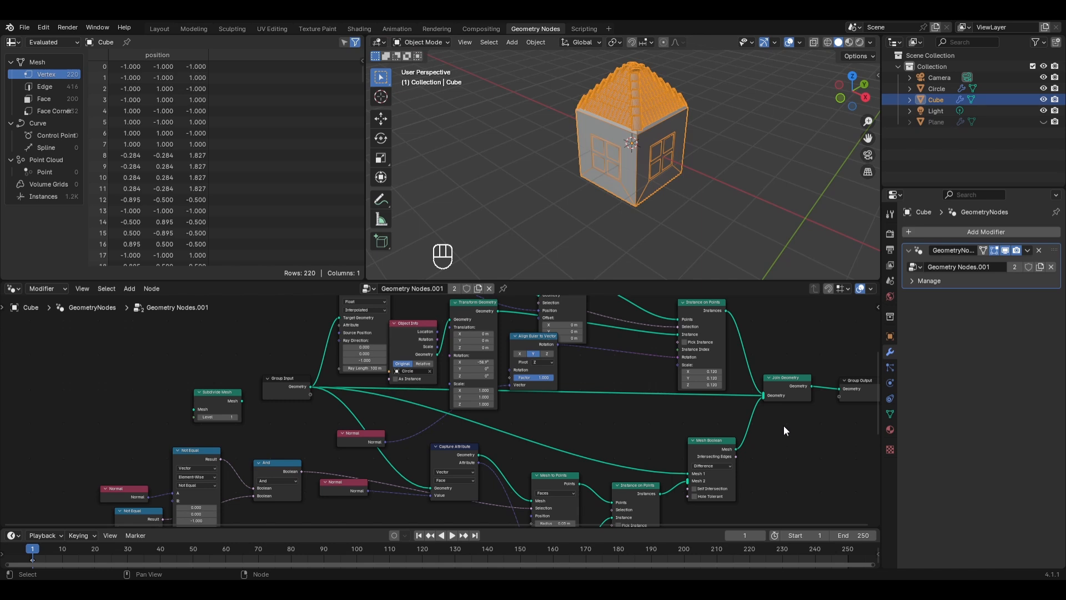
middle_click_drag(784, 425, 680, 400)
key("shift+a")
mouse_move(681, 400)
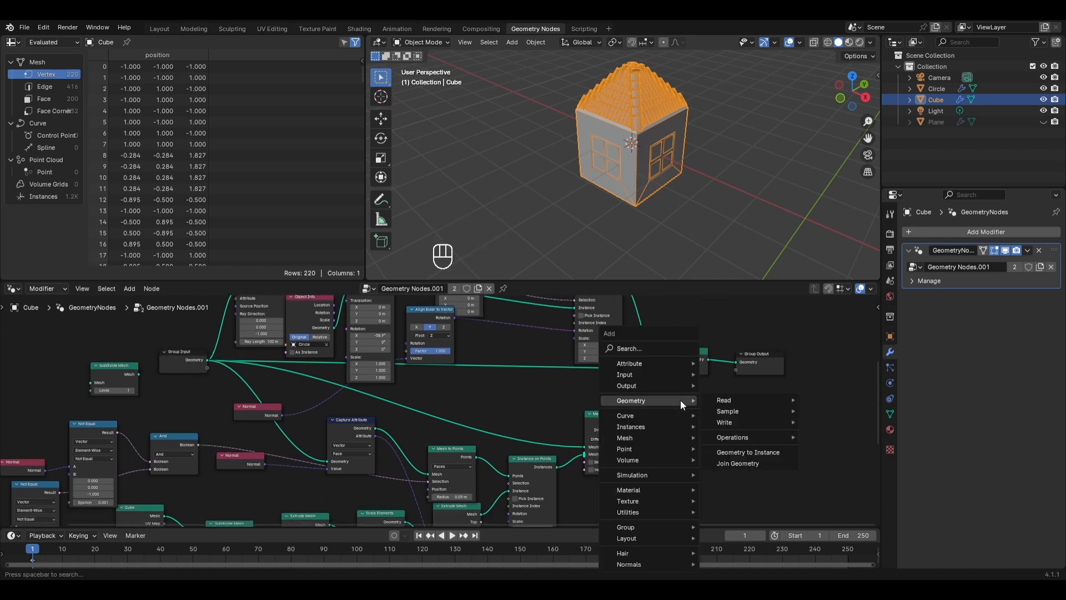
mouse_move(743, 436)
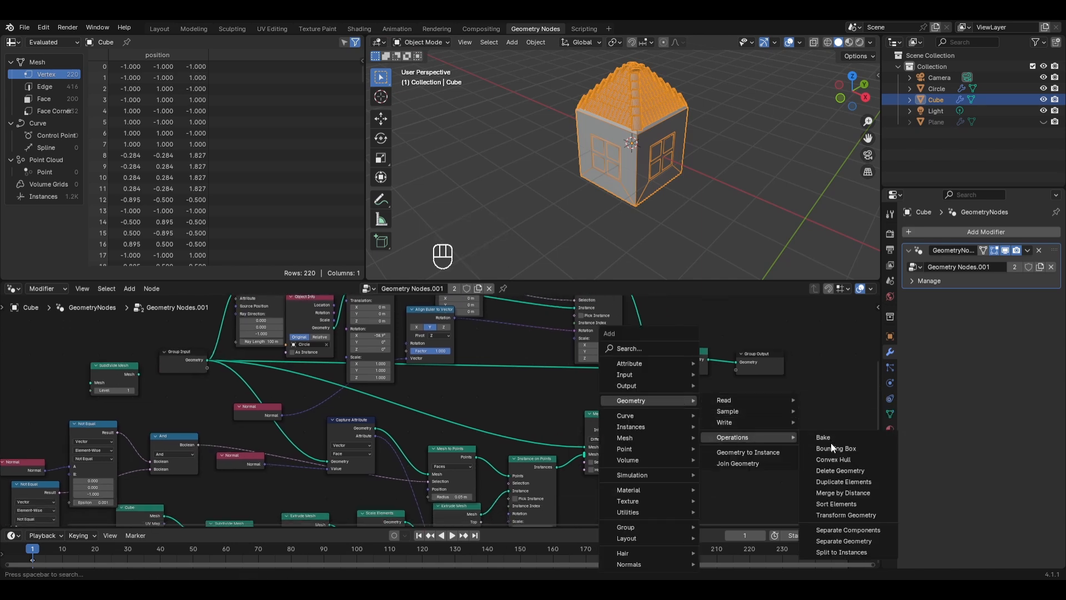
left_click(832, 448)
left_click(702, 412)
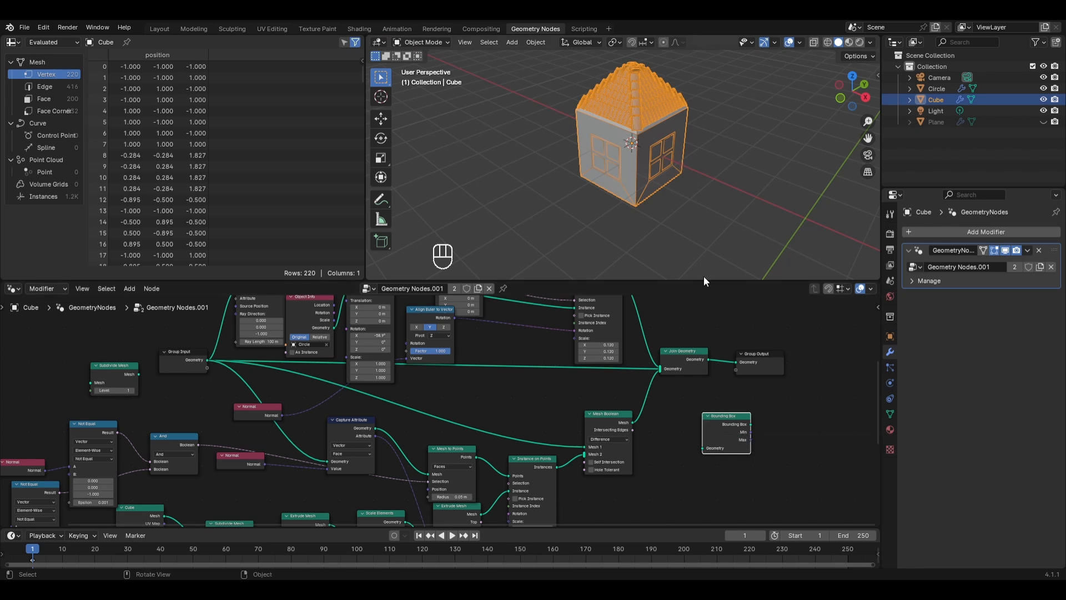
middle_click_drag(596, 417, 579, 364)
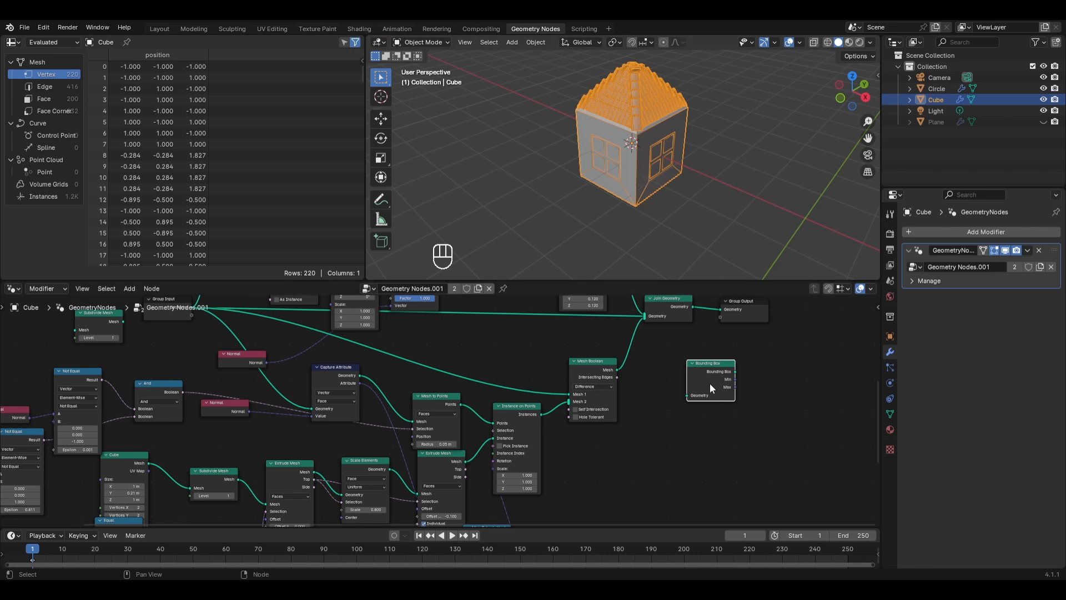
left_click_drag(710, 383, 589, 421)
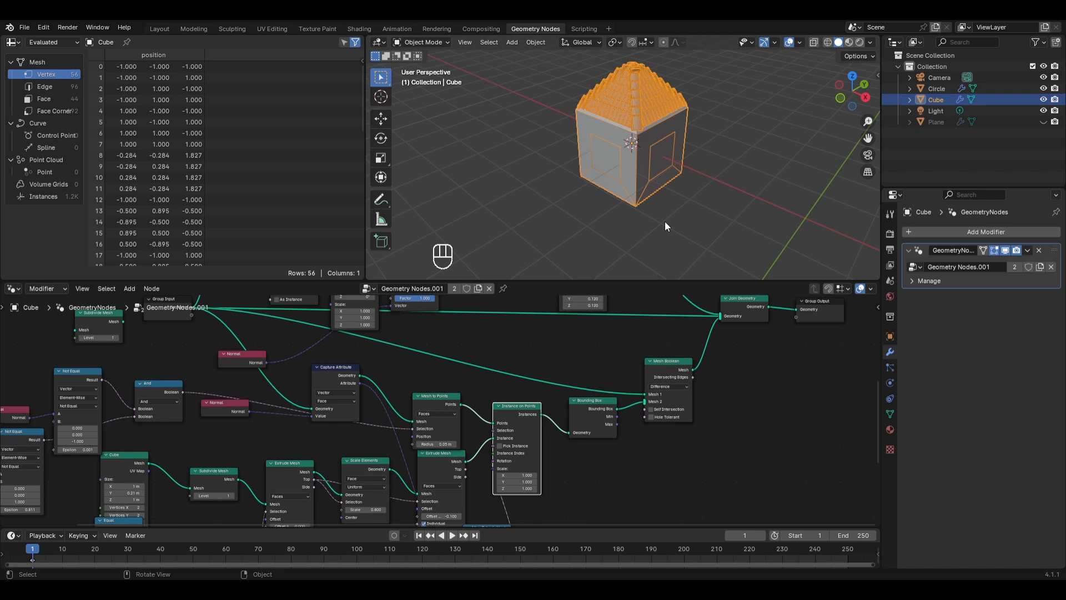
- Also connect the Instances output of the window's Instance on Points node to the Join Geometry node
middle_click_drag(665, 221, 672, 197)
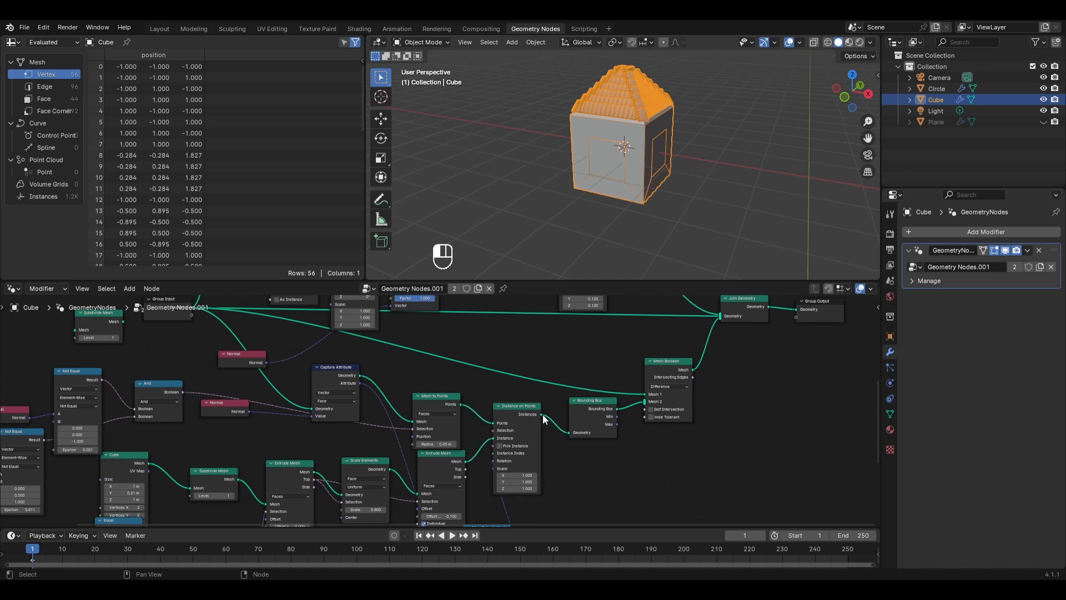
left_click_drag(543, 414, 719, 317)
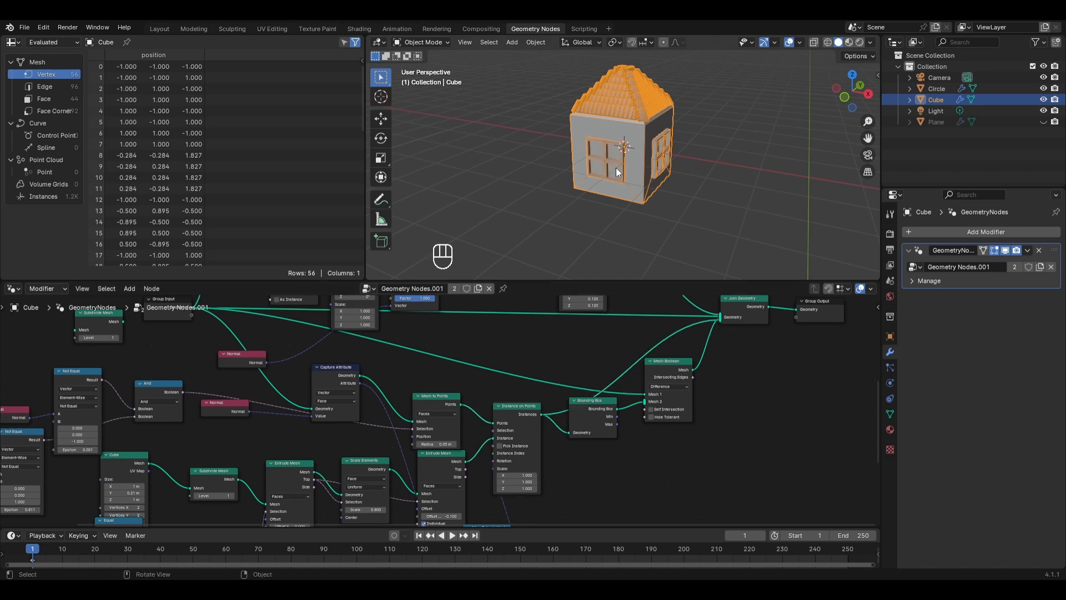
scroll(818, 145, "up", 4)
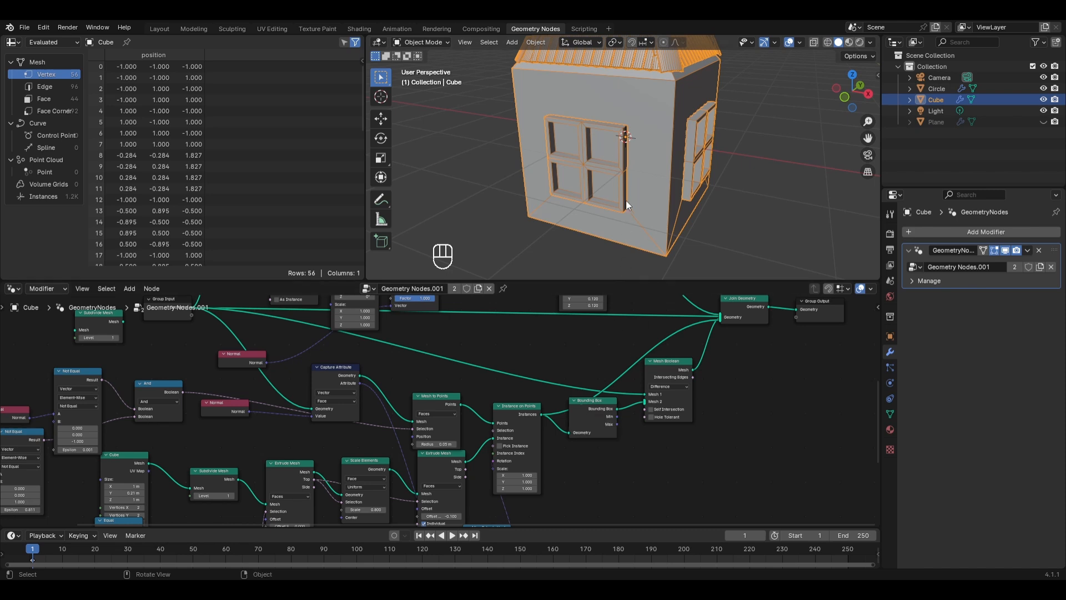
- Switch the viewport to Rendered shading and give the house cube a new material named House with a yellow base color
mouse_move(633, 157)
middle_mouse_down()
mouse_move(640, 175)
mouse_move(628, 172)
middle_mouse_up()
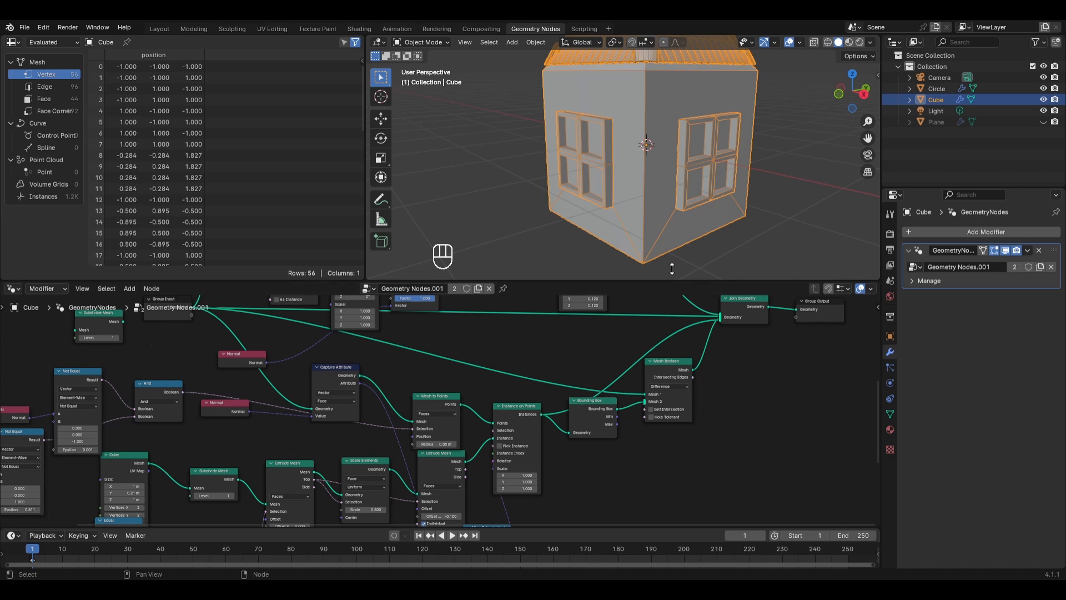
left_click(859, 42)
left_click(891, 430)
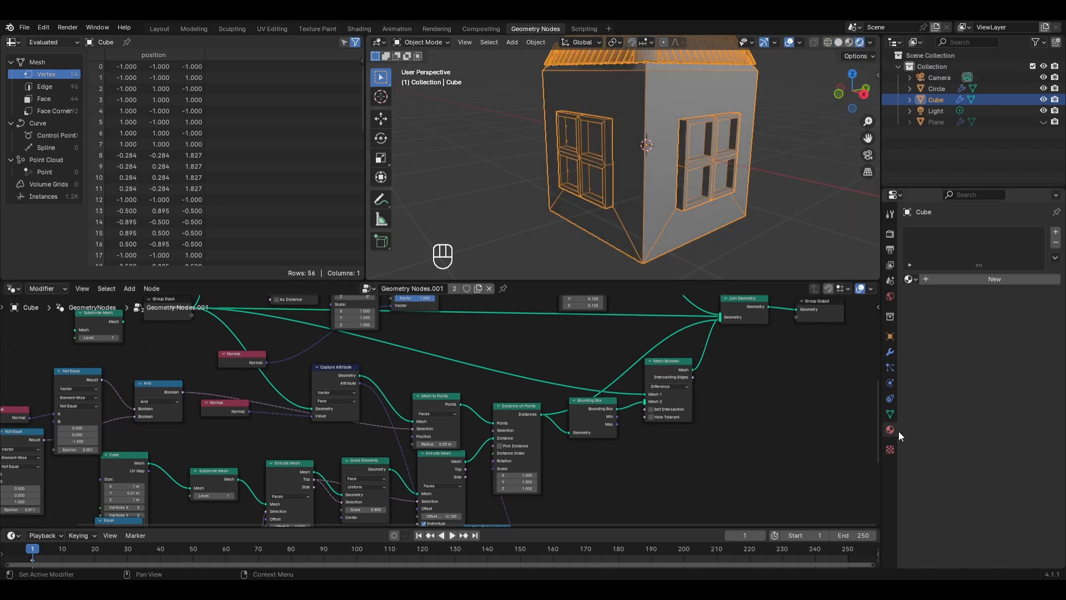
left_click(988, 280)
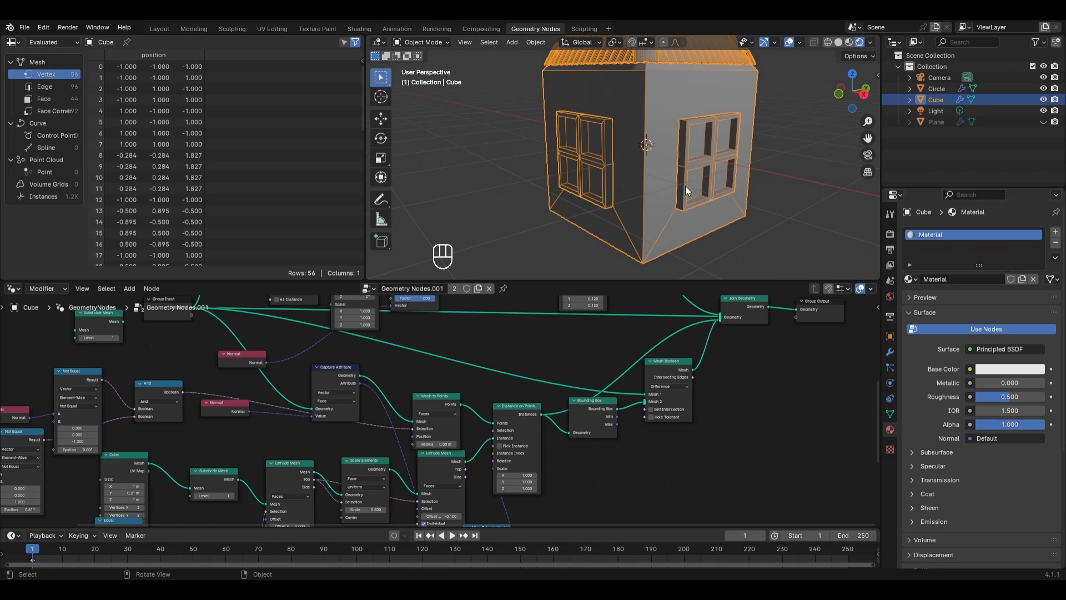
left_click(935, 281)
type("House")
key("Return")
left_click(990, 371)
left_click_drag(971, 246, 948, 260)
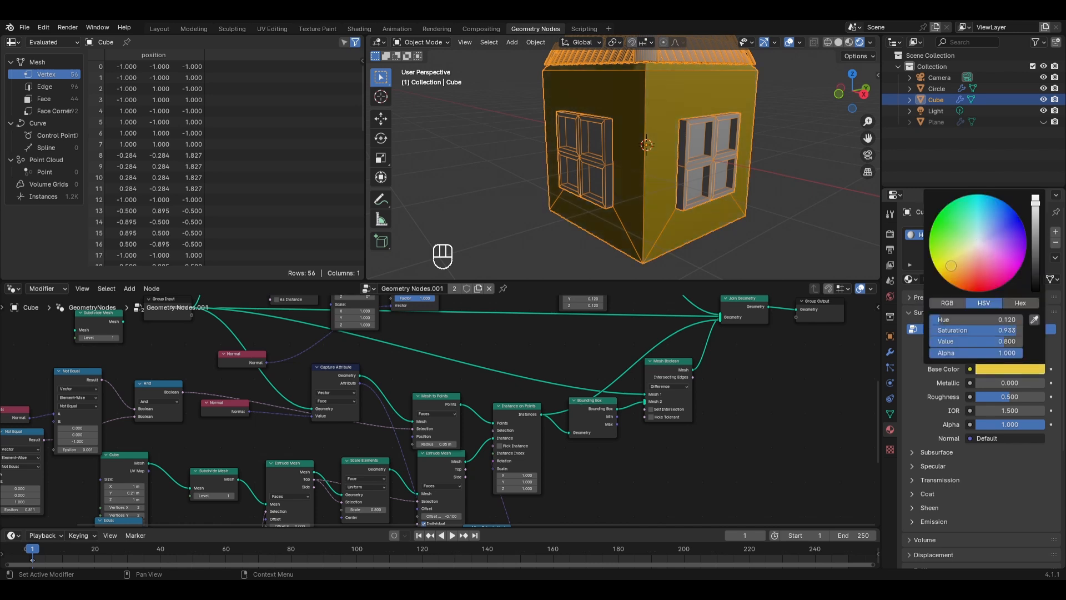
- Add a second material slot to the cube with a new material named Glass
left_click(1056, 232)
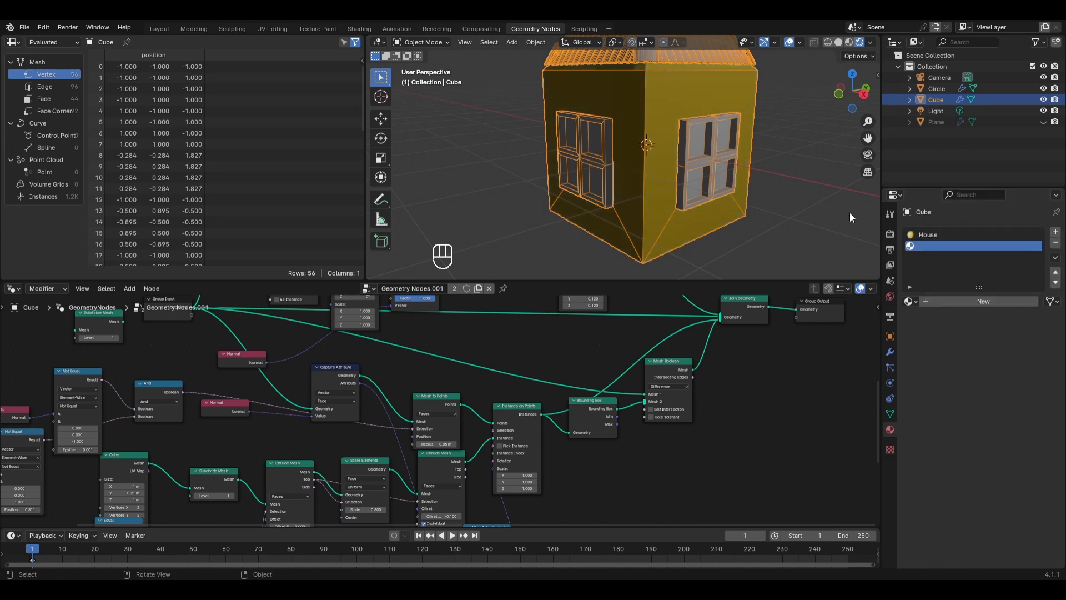
left_click(954, 302)
left_click(956, 302)
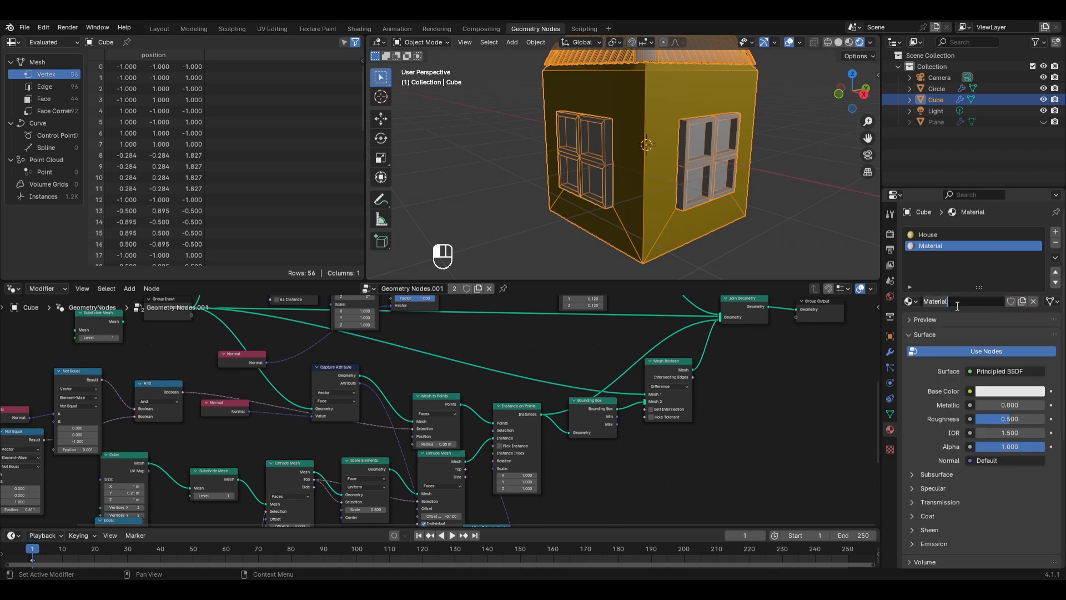
type("Glass")
key("Return")
- Add a third material slot with a new material named Frame and give it a blue base color
left_click(1056, 232)
left_click(962, 299)
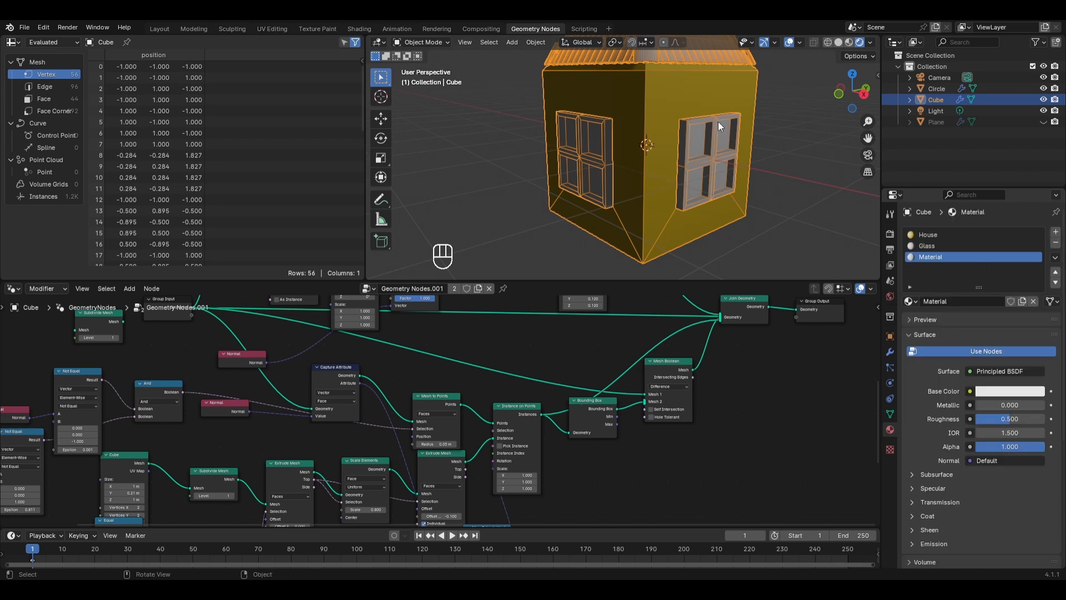
left_click(948, 301)
type("Frame")
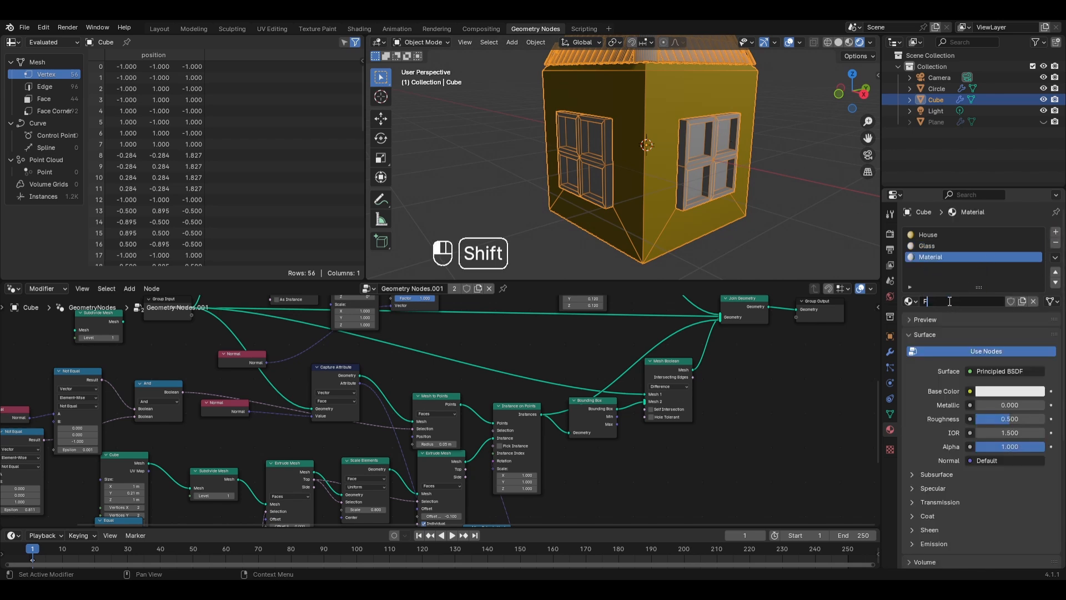
key("Return")
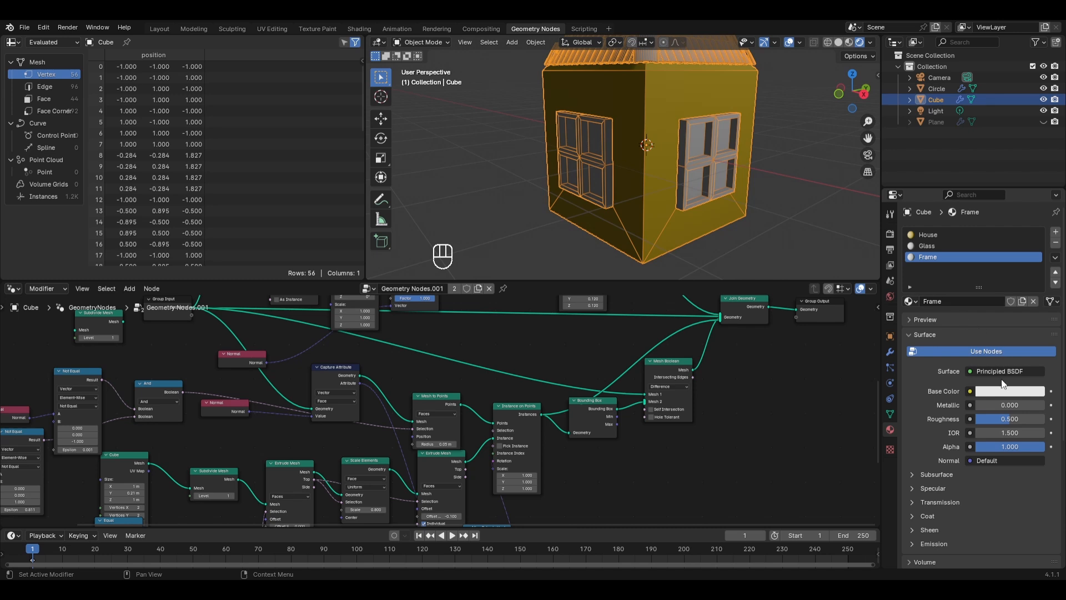
left_click(993, 391)
left_click_drag(979, 279, 1016, 246)
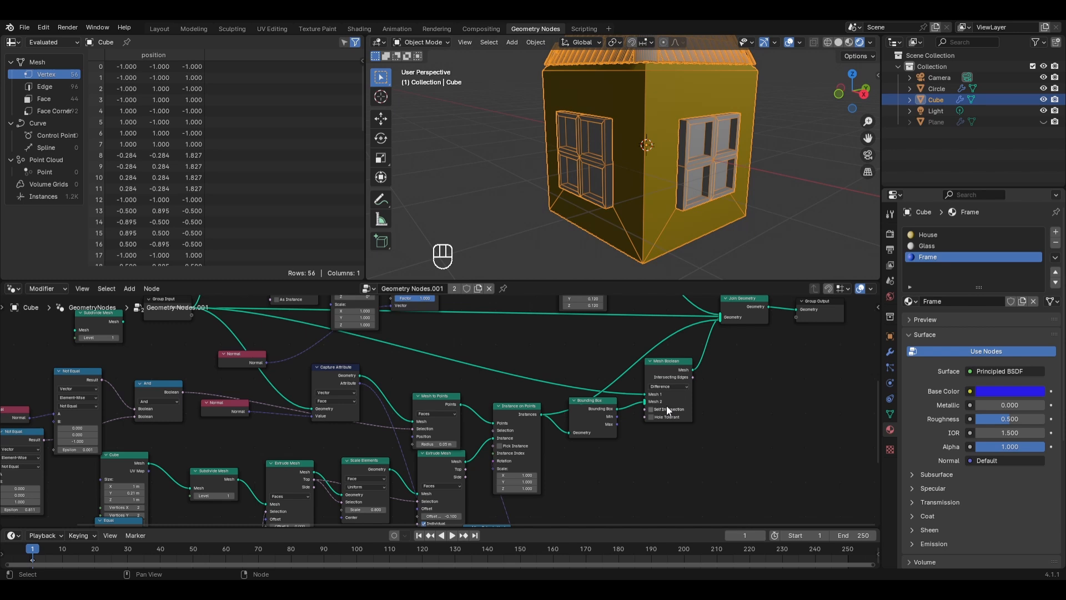
- Insert a Set Material node between the window's last Extrude Mesh and Instance on Points, and assign the Frame material
key("shift+a")
mouse_move(616, 491)
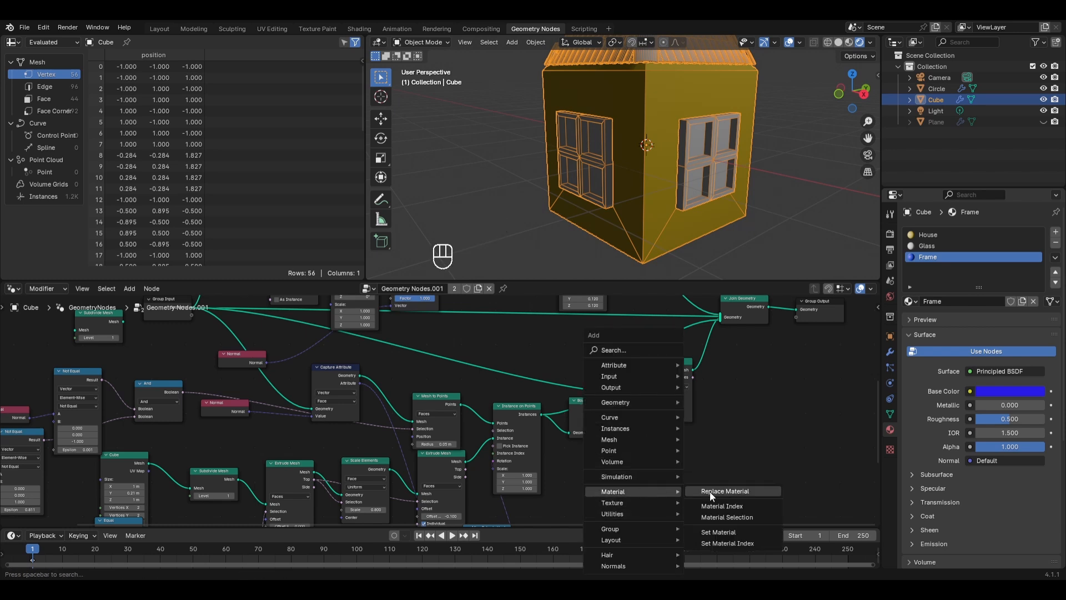
left_click(719, 541)
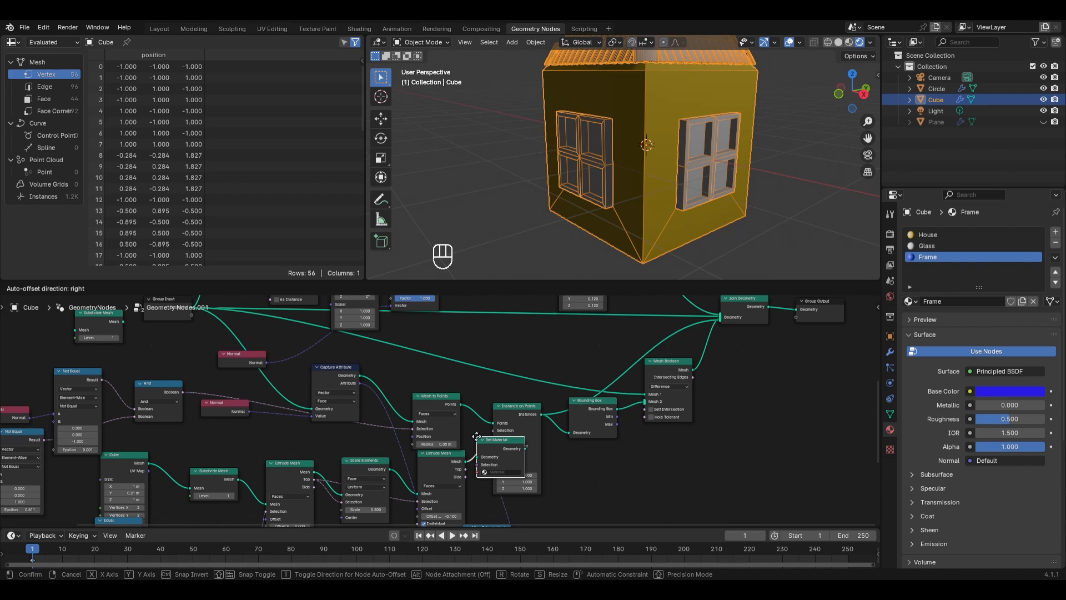
left_click(477, 437)
left_click(511, 472)
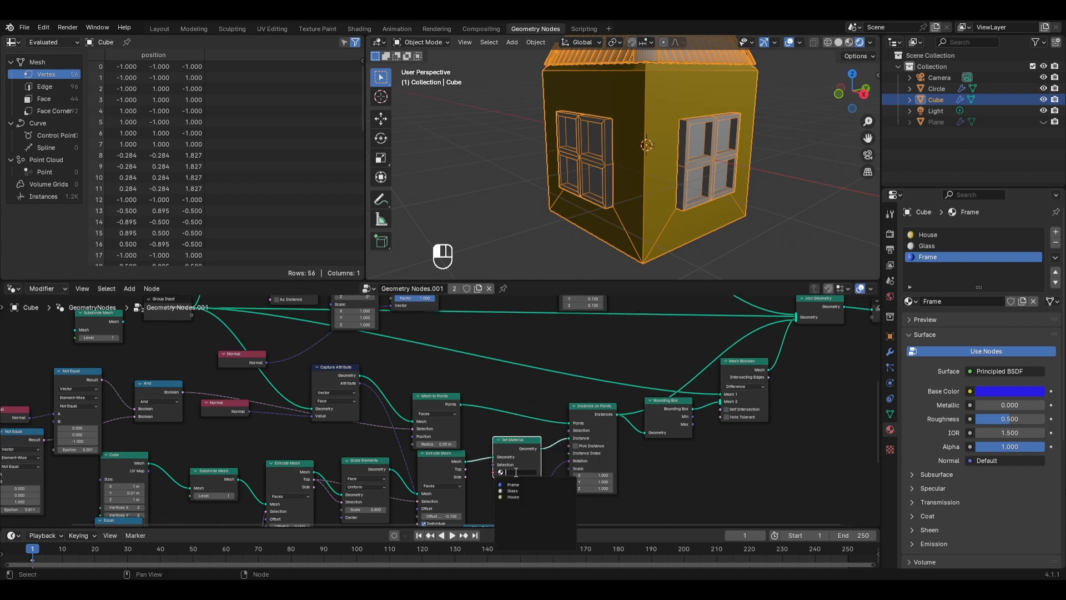
left_click(515, 484)
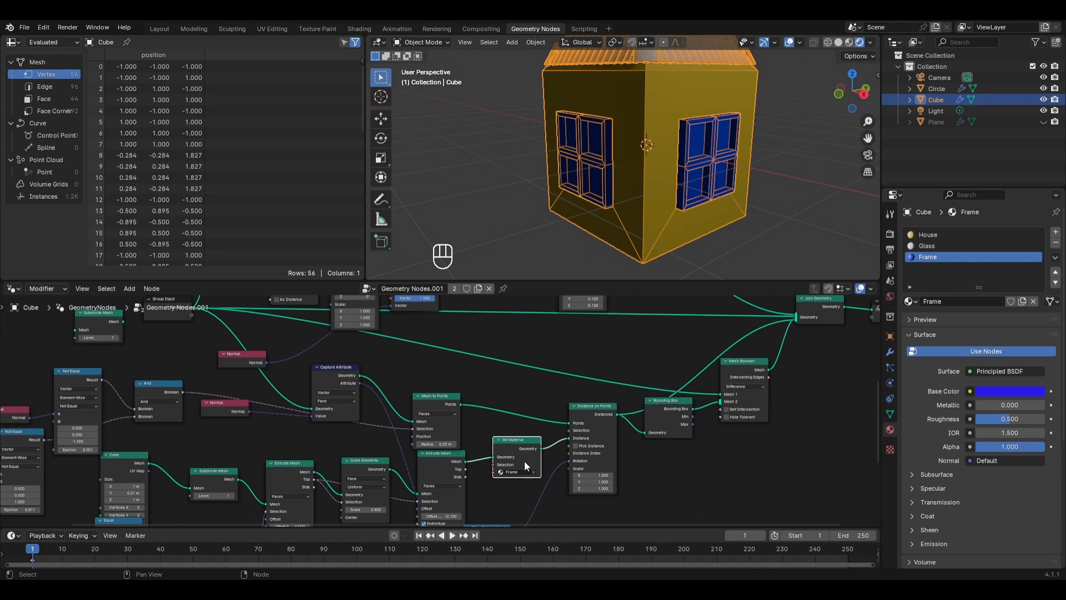
- Duplicate the Set Material node, place the copy just before Instance on Points, and assign the Glass material to it
mouse_move(525, 461)
key("shift+d")
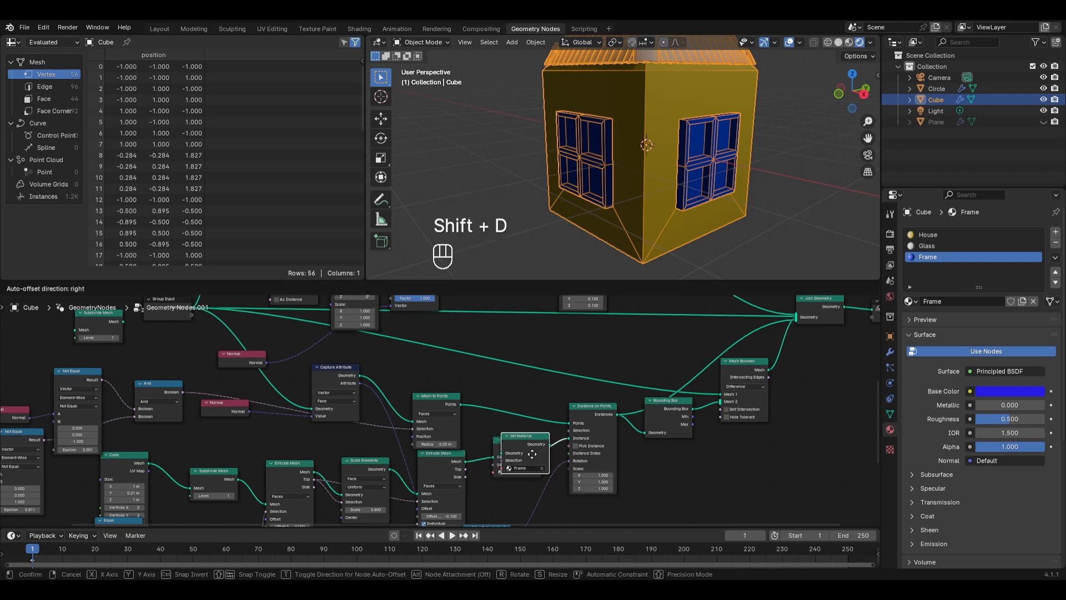
left_click(584, 453)
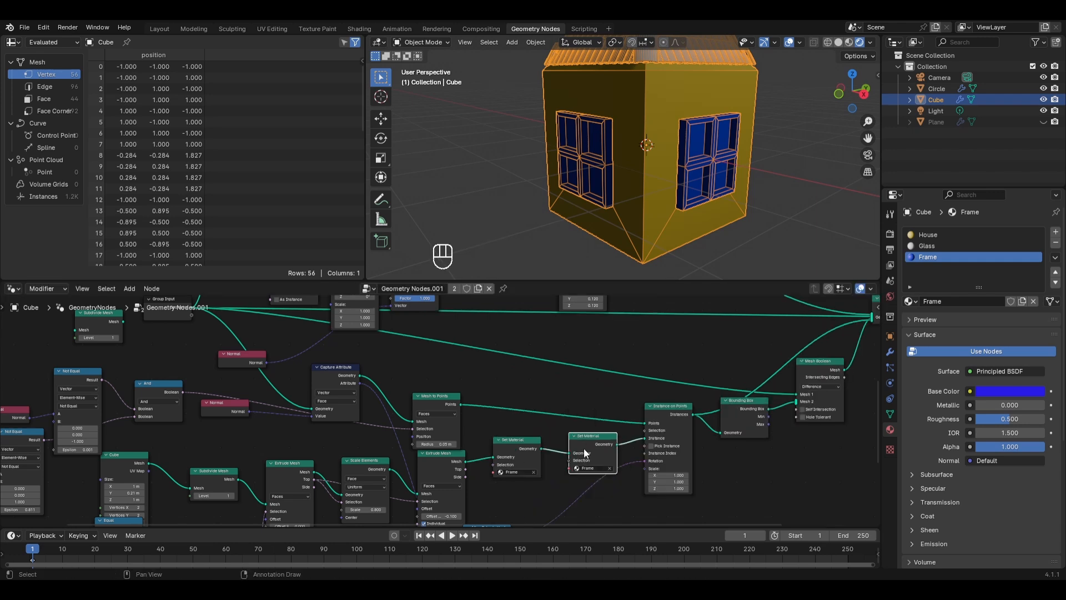
left_click(587, 469)
left_click(587, 486)
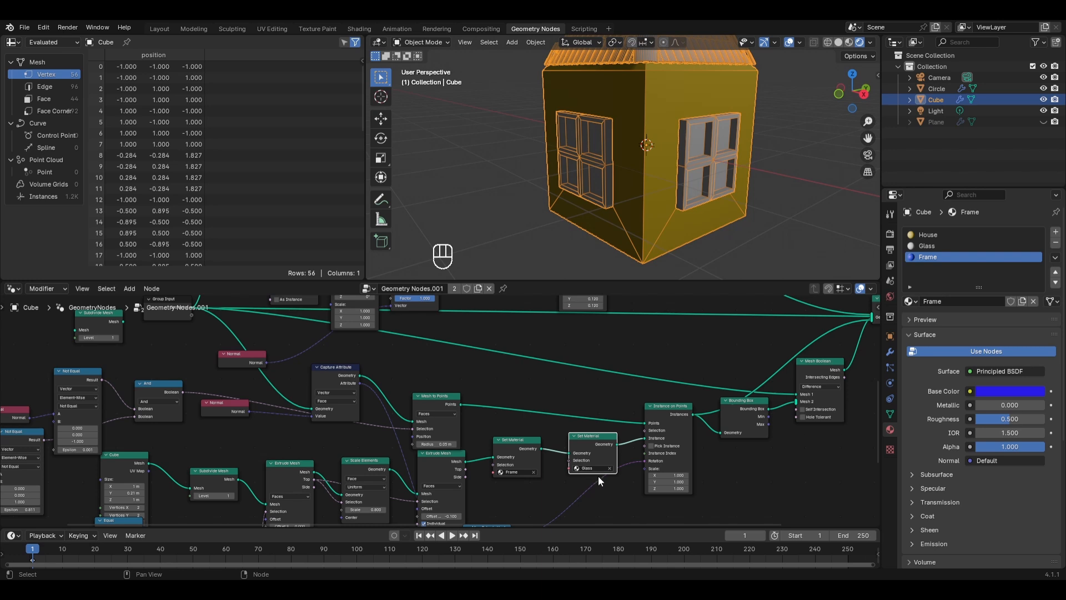
- Connect the Top output of the window's last Extrude Mesh to the Selection input of the Glass Set Material node
middle_click_drag(761, 156, 698, 155)
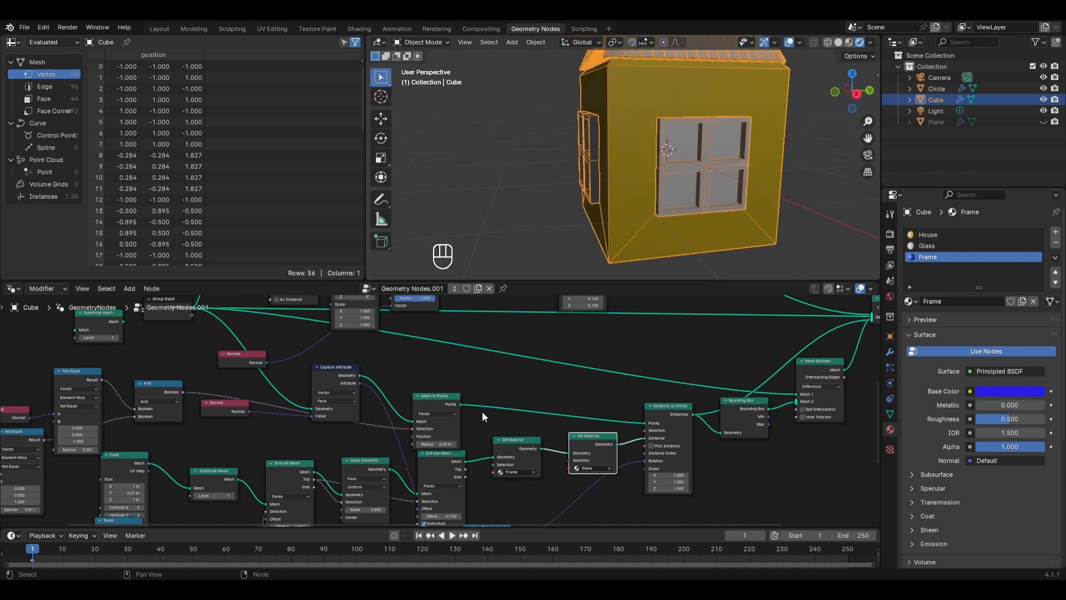
left_click_drag(460, 471, 567, 460)
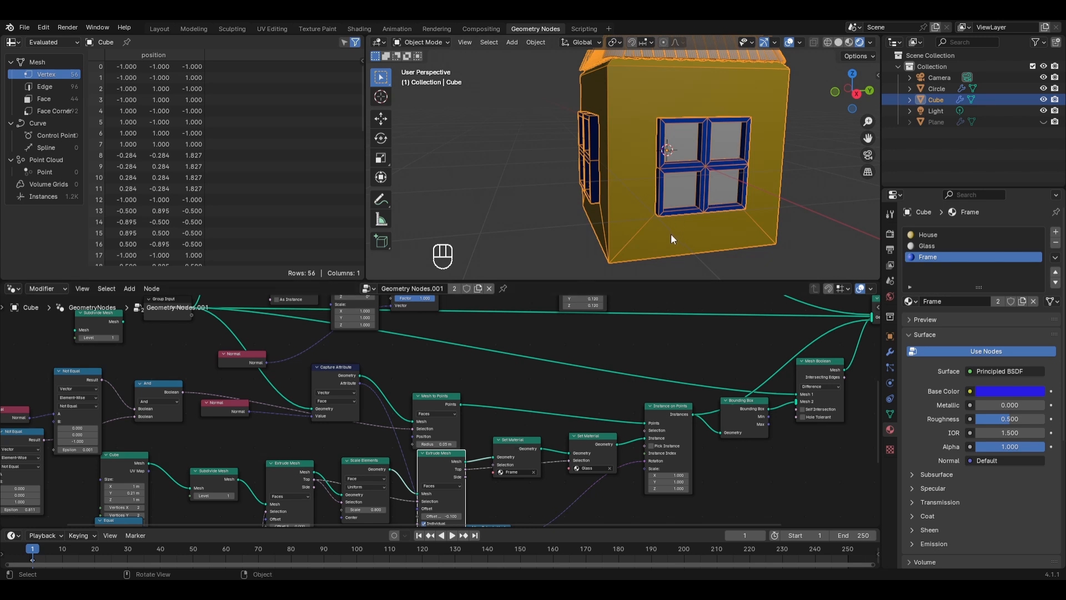
left_click(594, 435)
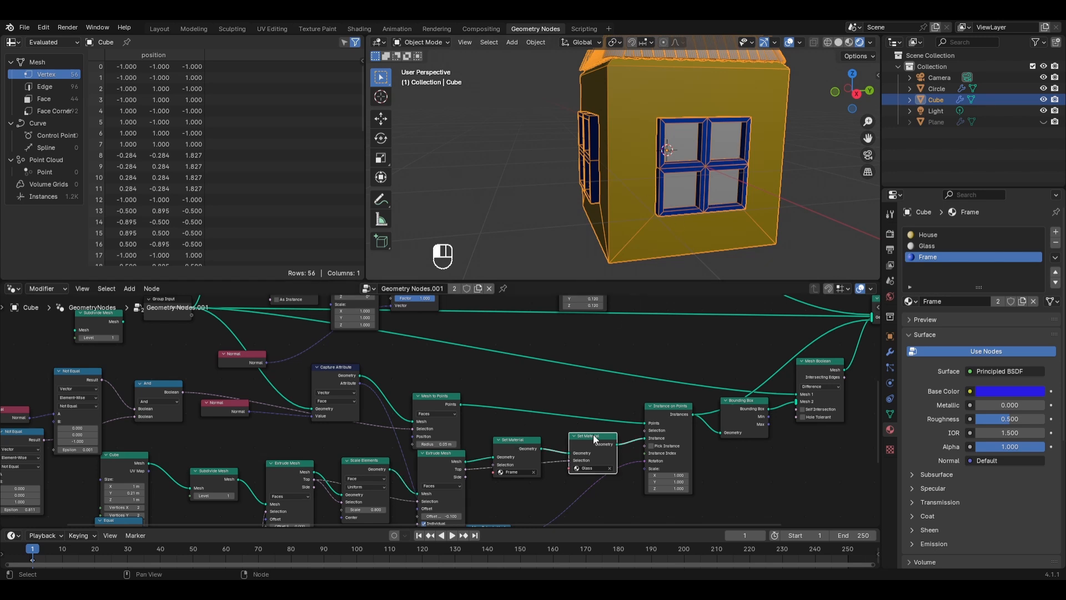
- Change the Glass material's surface shader to Glass BSDF and set its roughness to 0
left_click(959, 246)
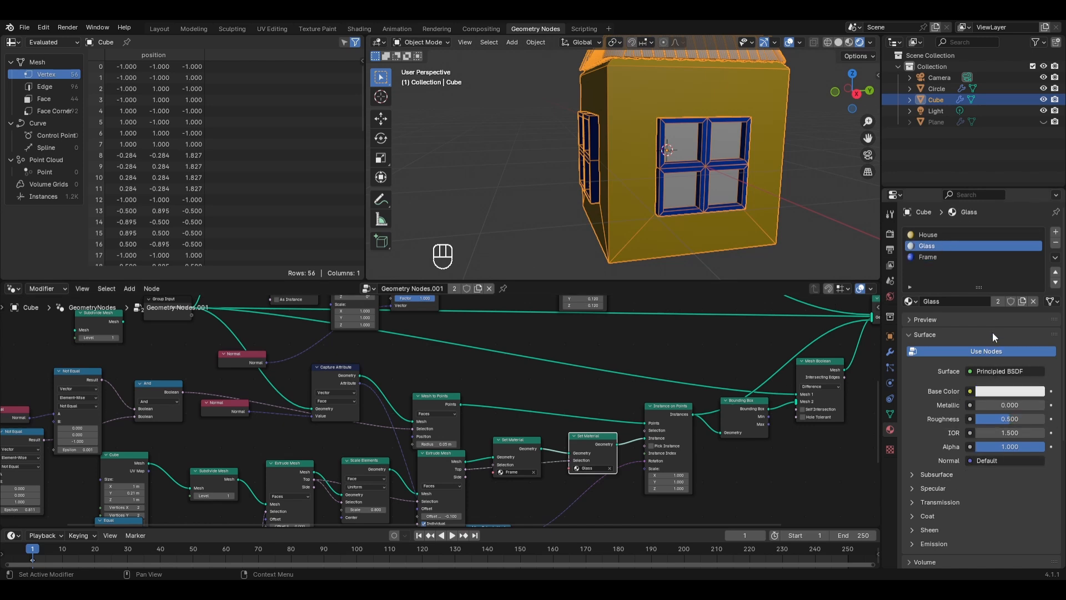
left_click(992, 371)
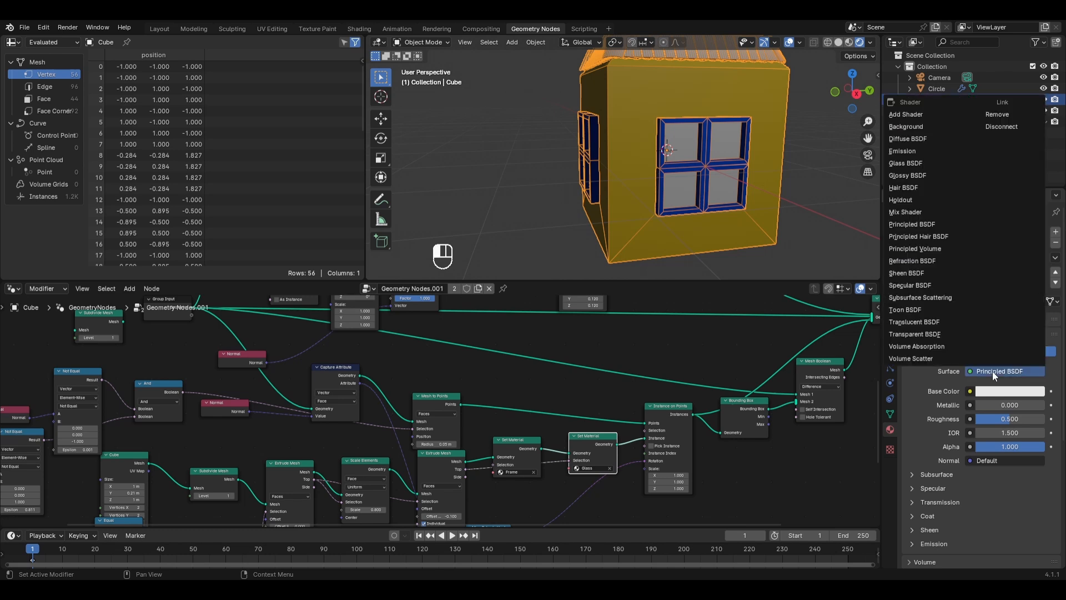
left_click(906, 162)
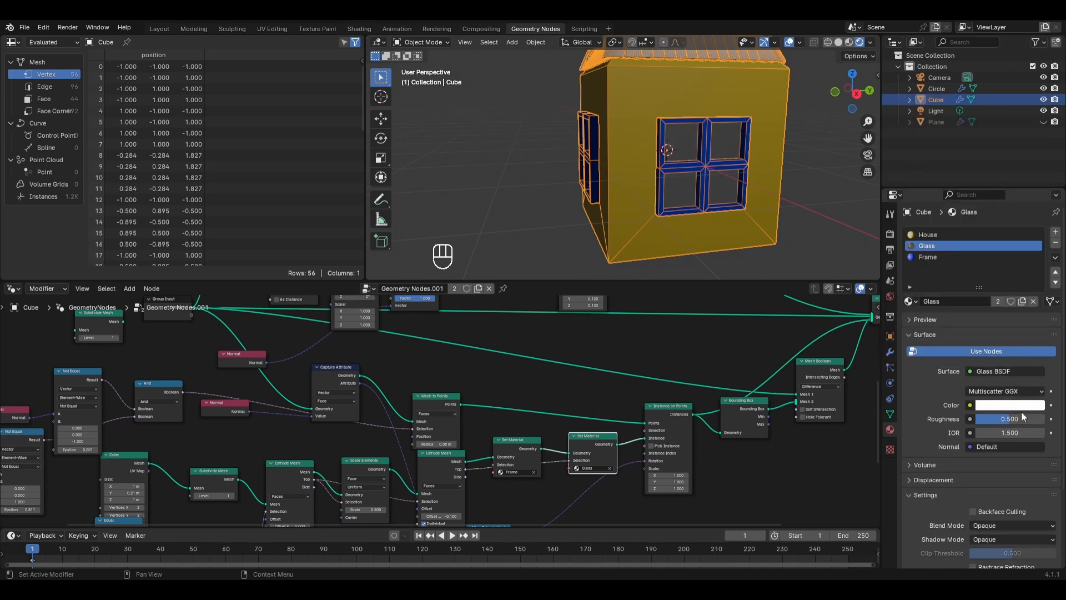
left_click_drag(1009, 419, 977, 419)
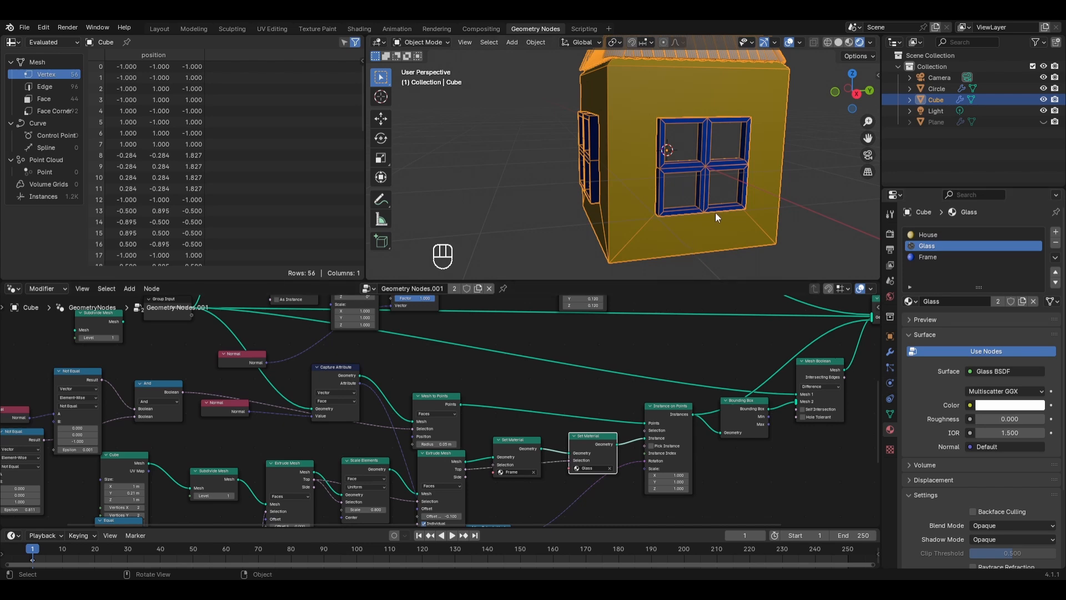
- Enable Screen Space Reflections with Refraction in the EEVEE render settings
left_click(890, 233)
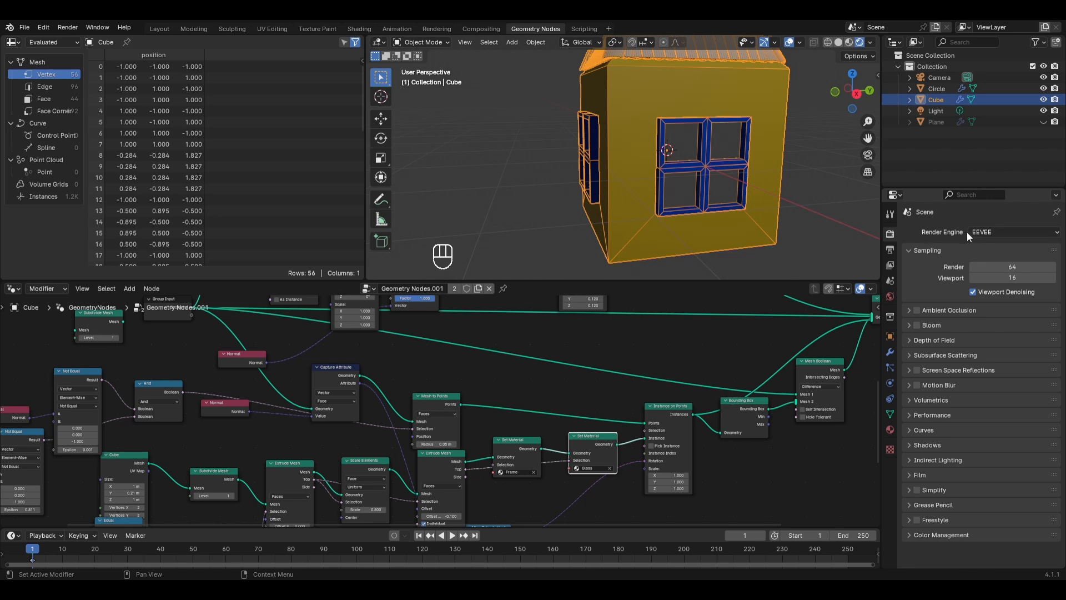
left_click(938, 370)
left_click(916, 370)
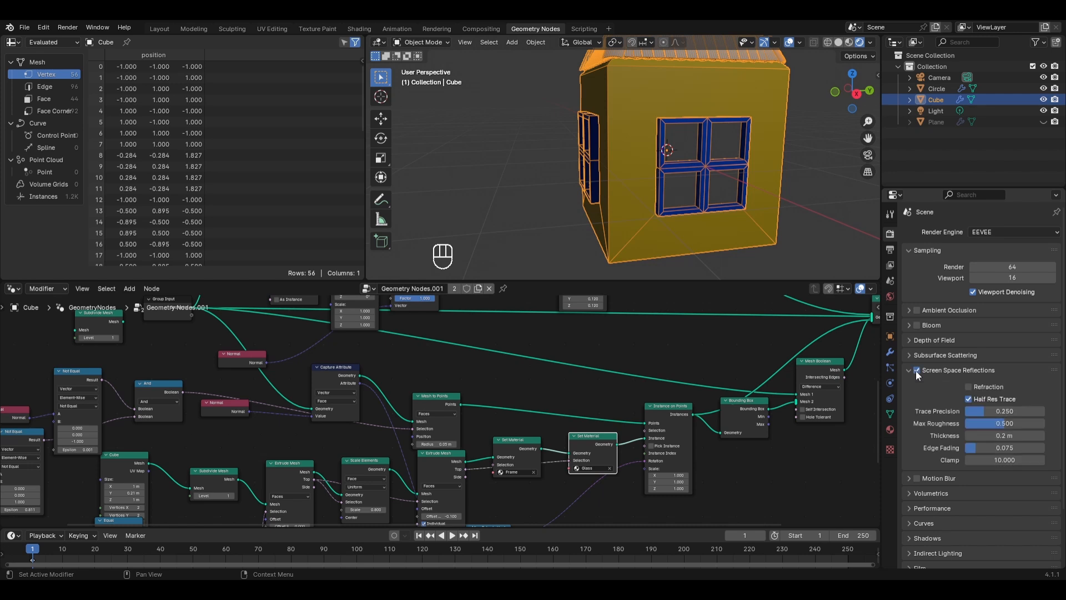
left_click(971, 385)
middle_click_drag(639, 164, 705, 179)
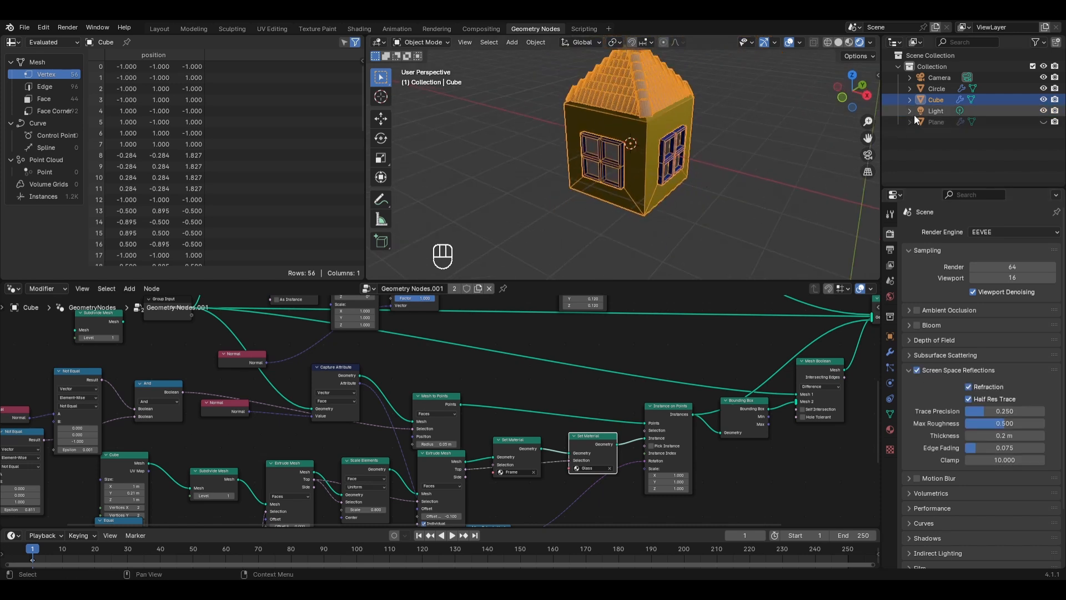
- Change the scene's light to a Sun light with a strength of 6
left_click(934, 109)
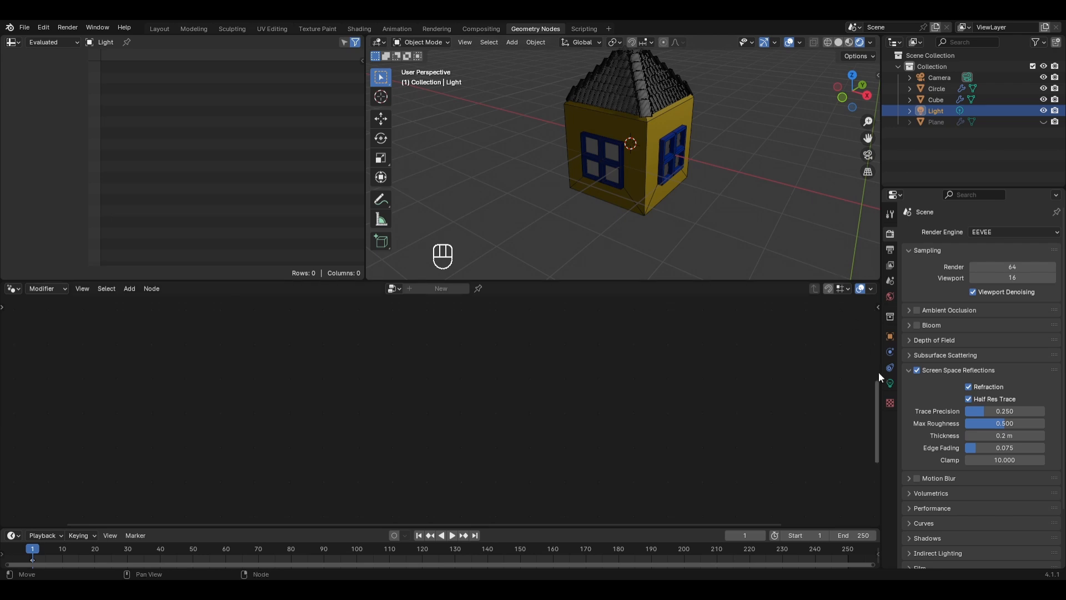
left_click(893, 382)
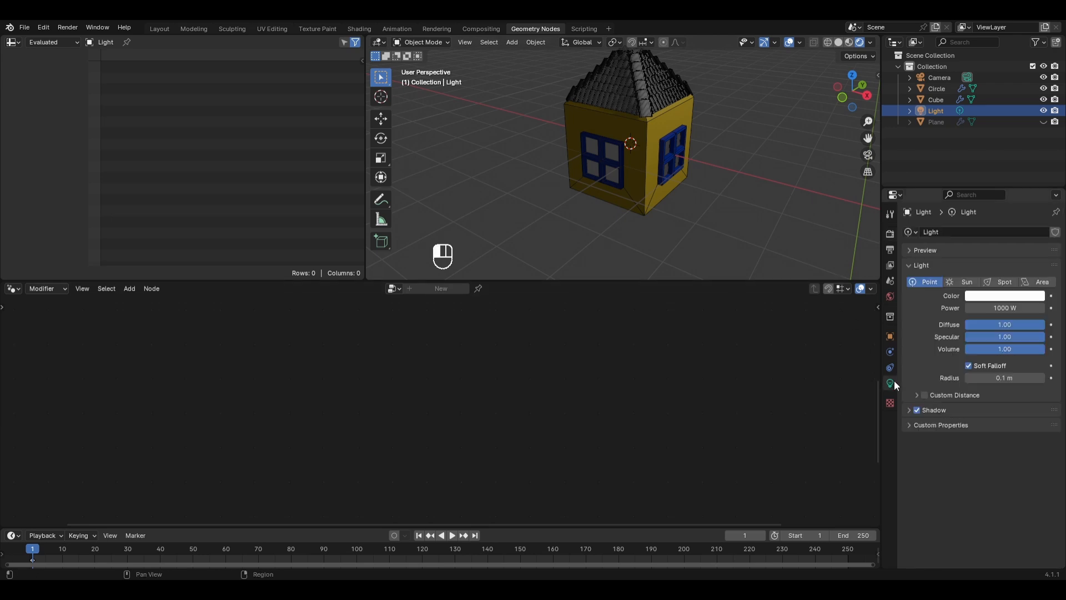
left_click(964, 282)
left_click(992, 308)
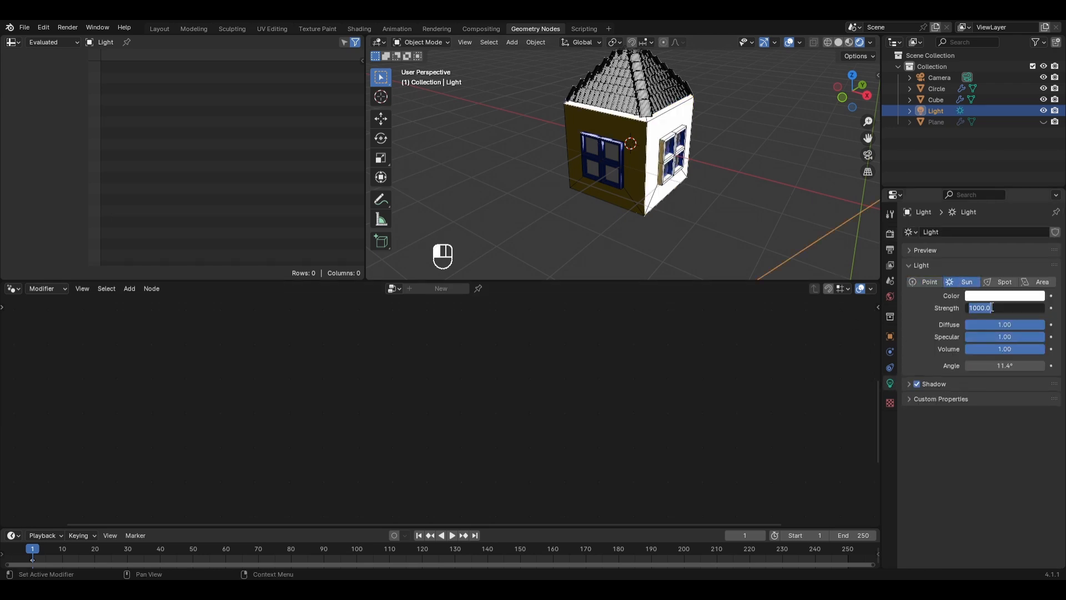
key("Return")
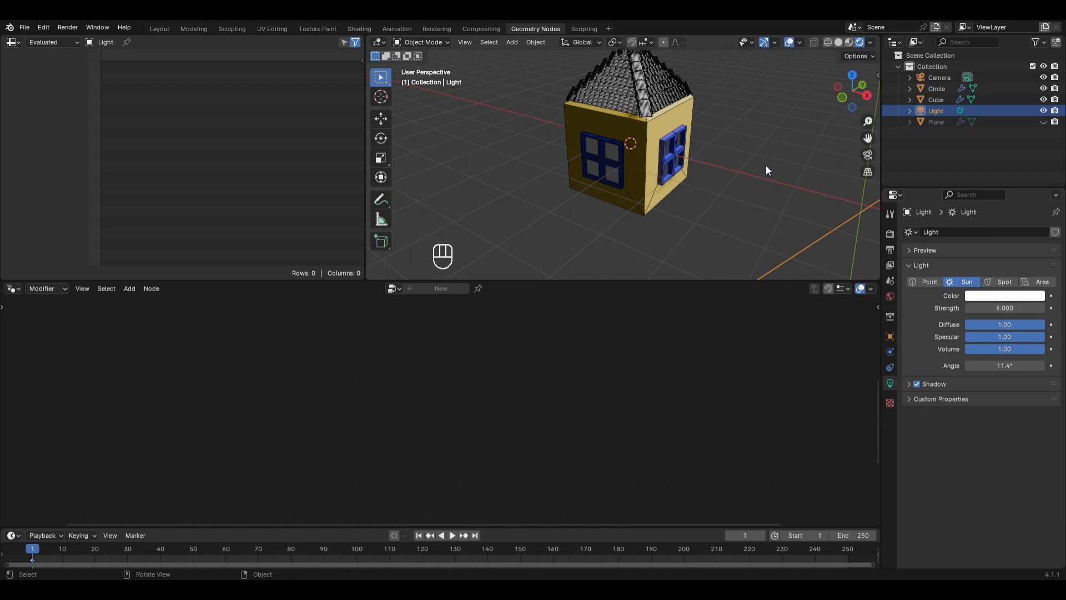
- Rotate the sun light around the global X axis so that it lights the window walls of the house
key("r")
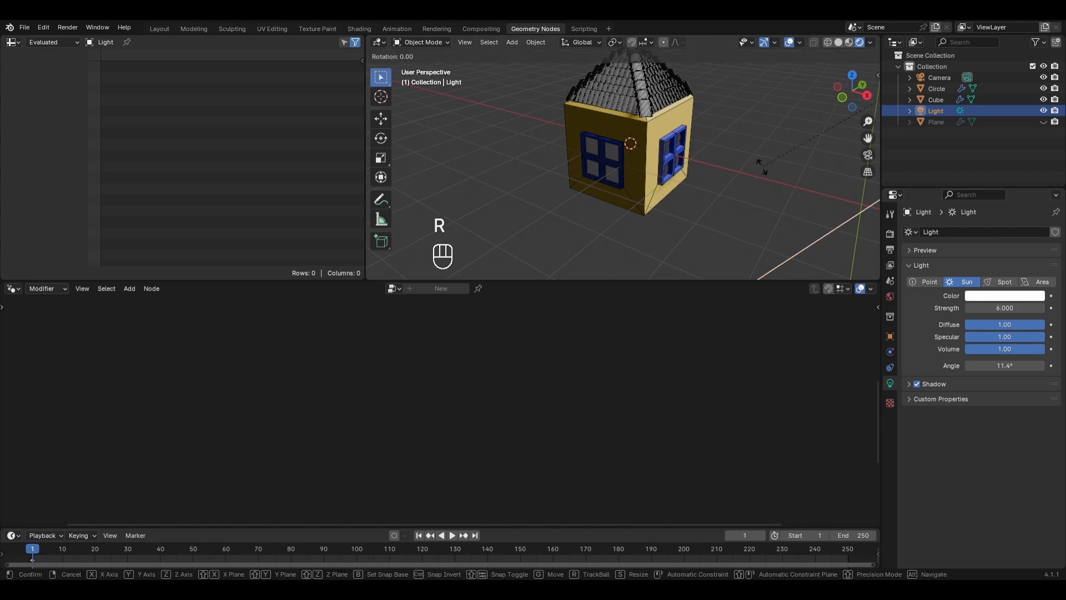
key("x")
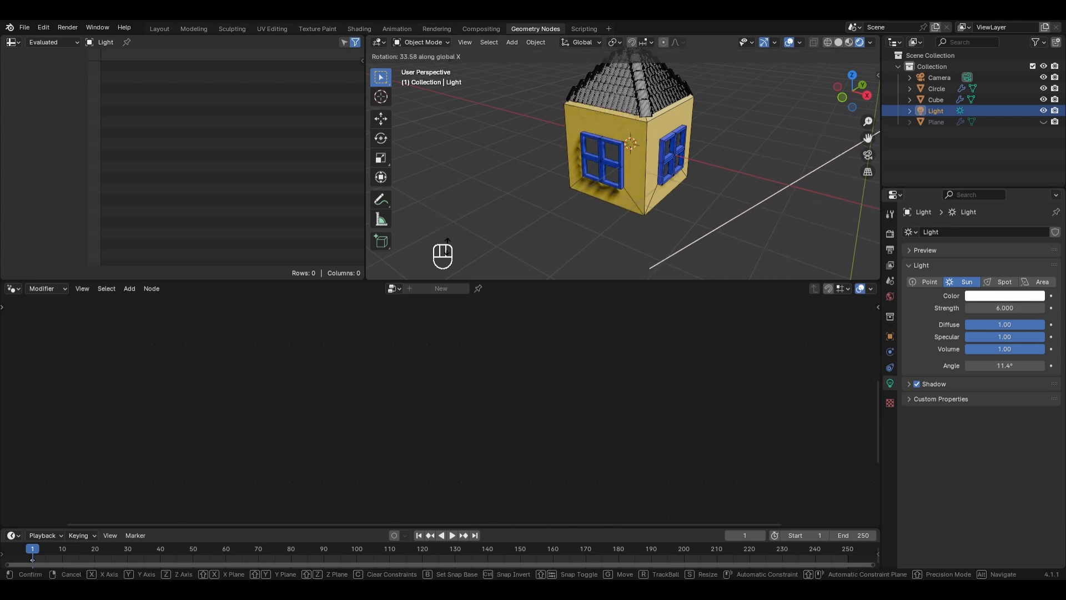
left_click(422, 221)
scroll(529, 194, "down", 5)
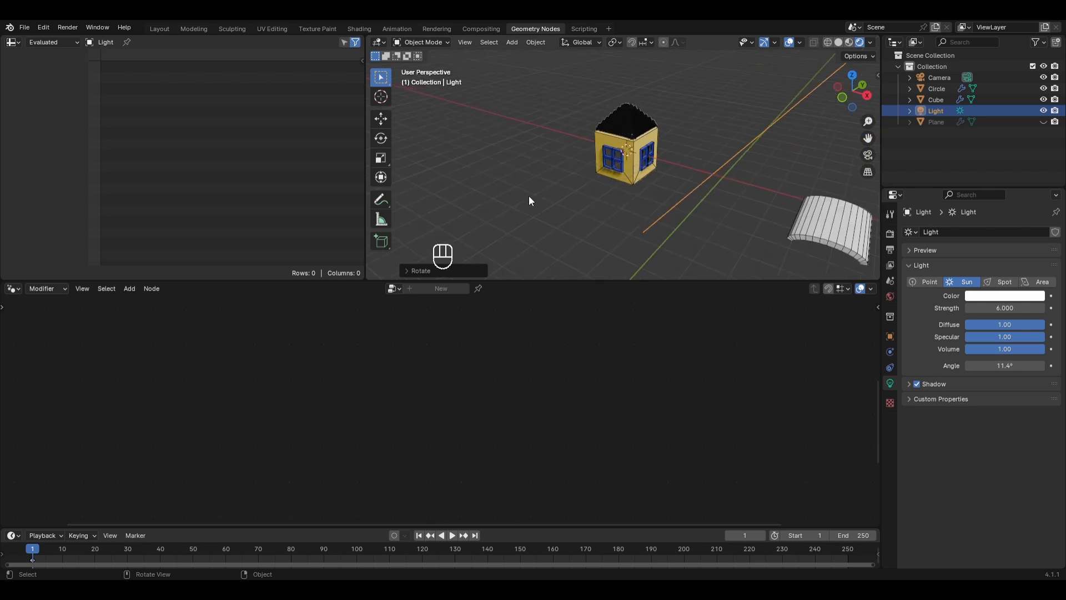
scroll(529, 195, "up", 6)
middle_click_drag(650, 224, 697, 214)
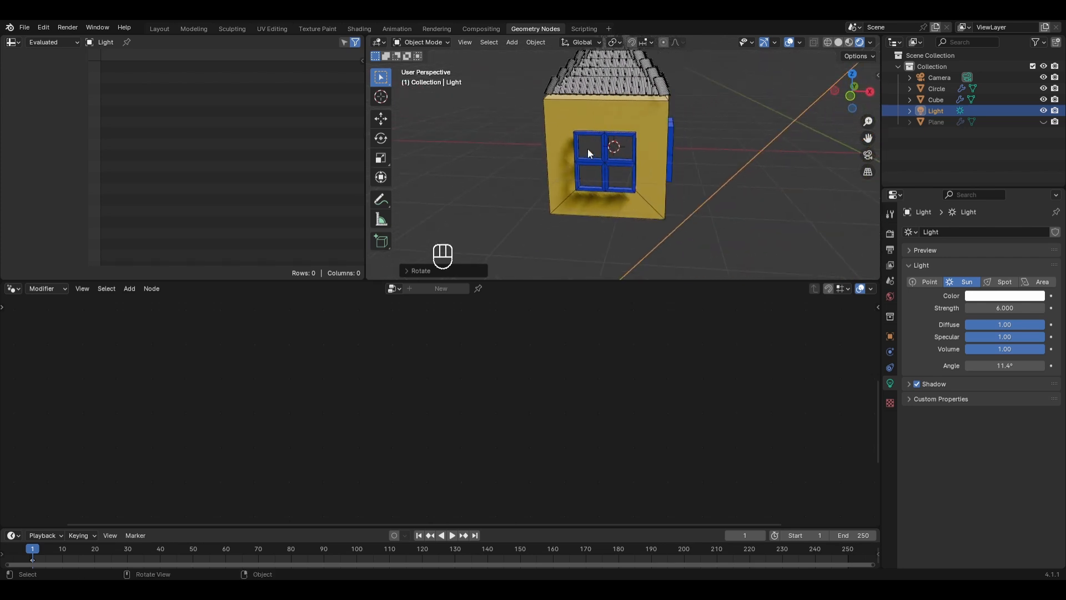
- Set the blend mode of the house's Glass material to Alpha Blend
left_click(616, 128)
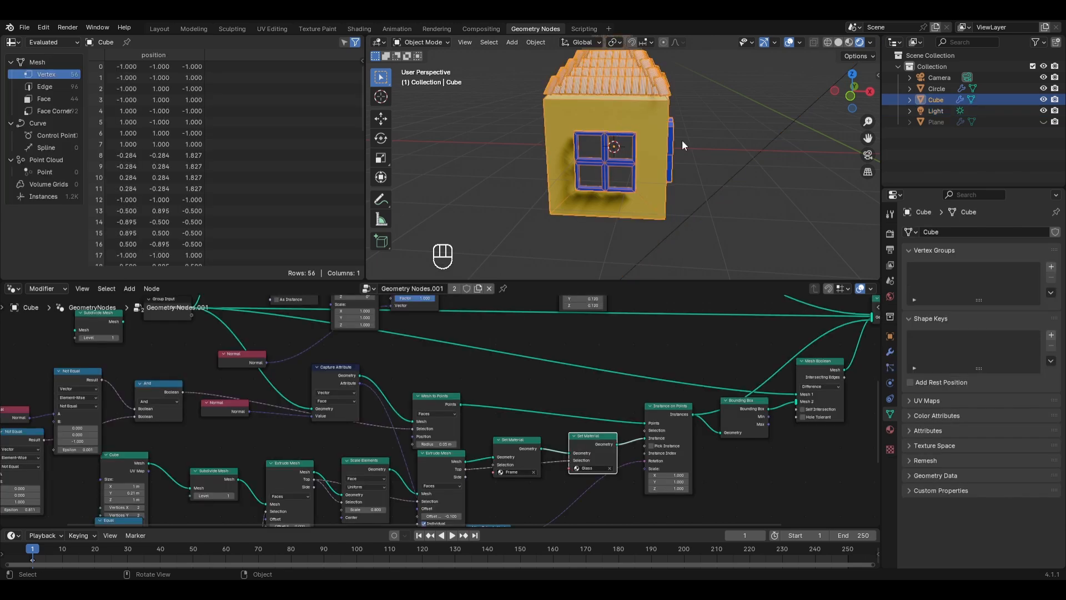
left_click(890, 430)
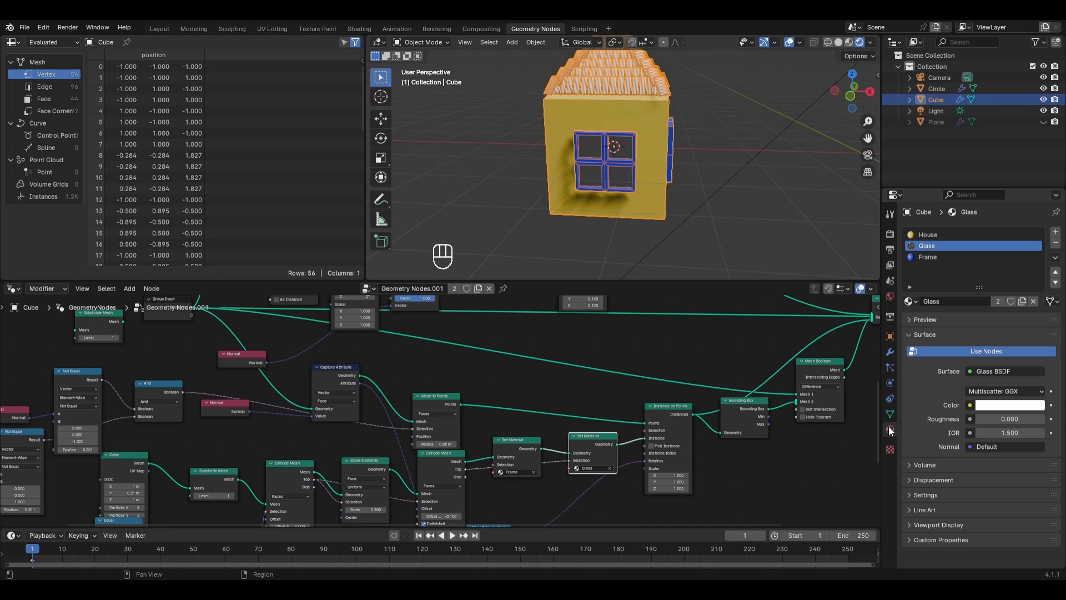
left_click(935, 495)
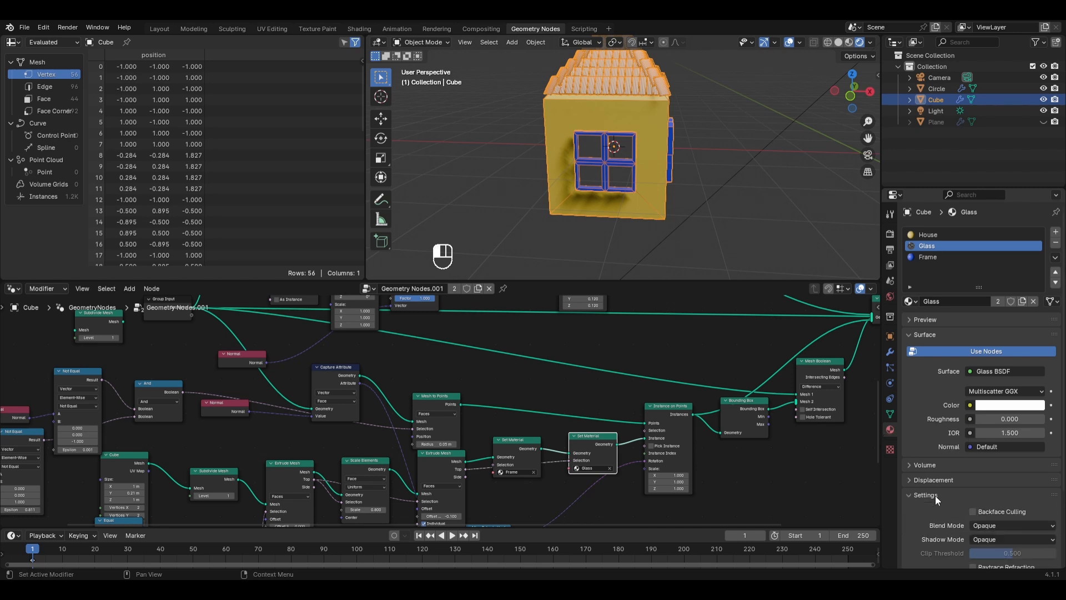
scroll(936, 495, "down", 4)
left_click(984, 430)
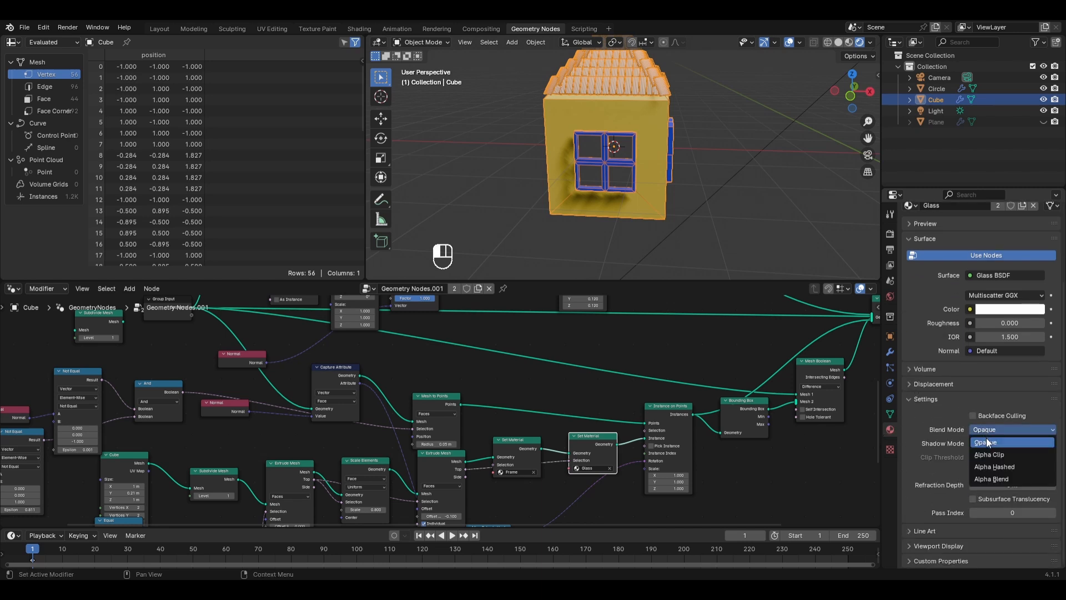
left_click(997, 479)
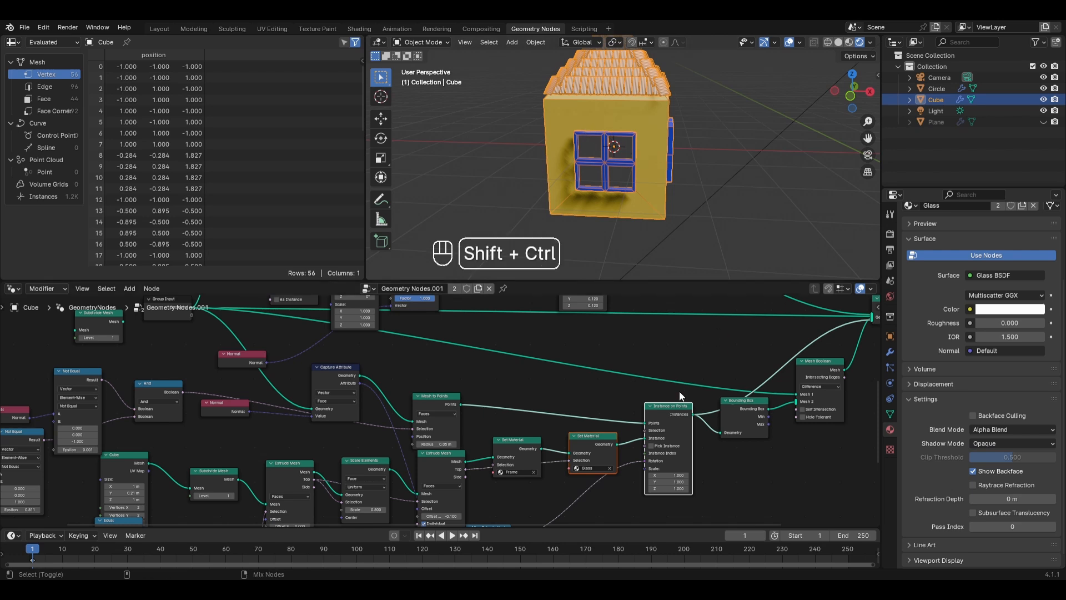
- Preview the window instances alone with a temporary Viewer node on Instance on Points, and remove the viewer
left_click(662, 411, "ctrl+shift")
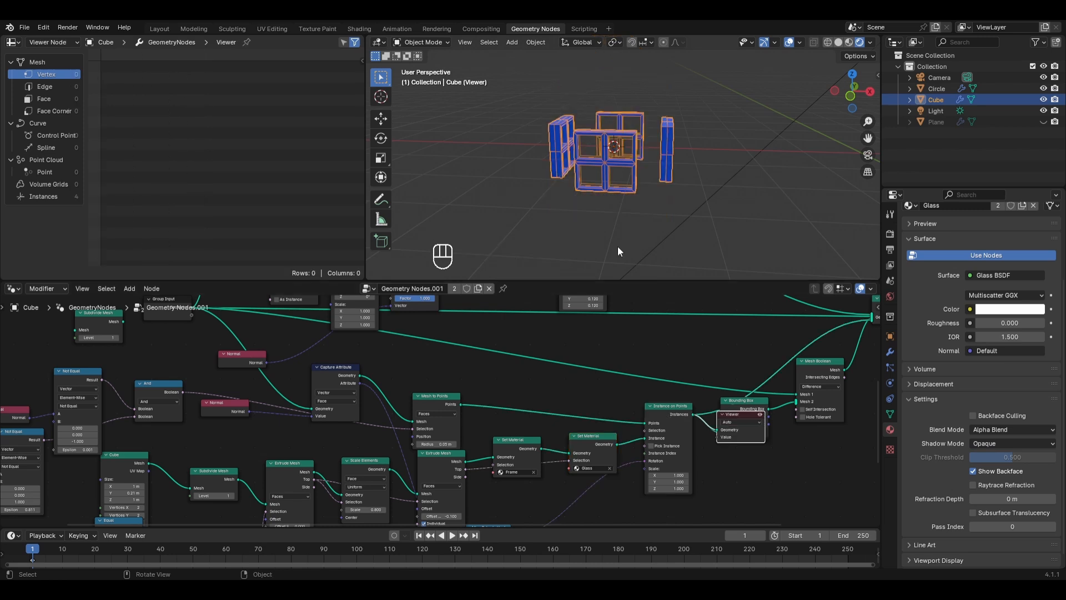
middle_click_drag(618, 246, 728, 341)
key("x")
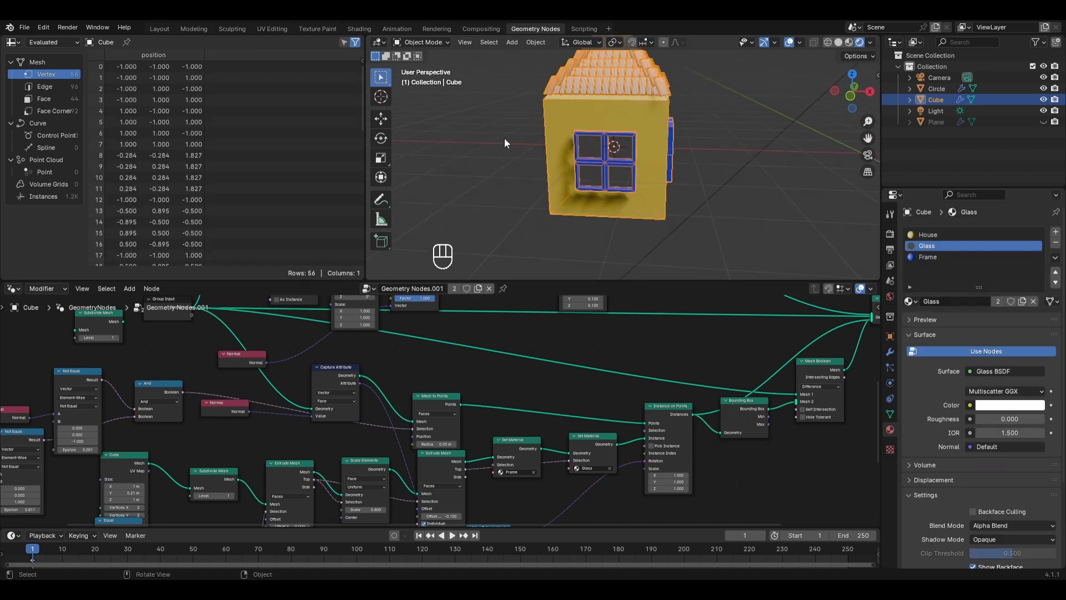
- Deselect the house and turn off the wireframe overlay in the 3D view
left_click(482, 138)
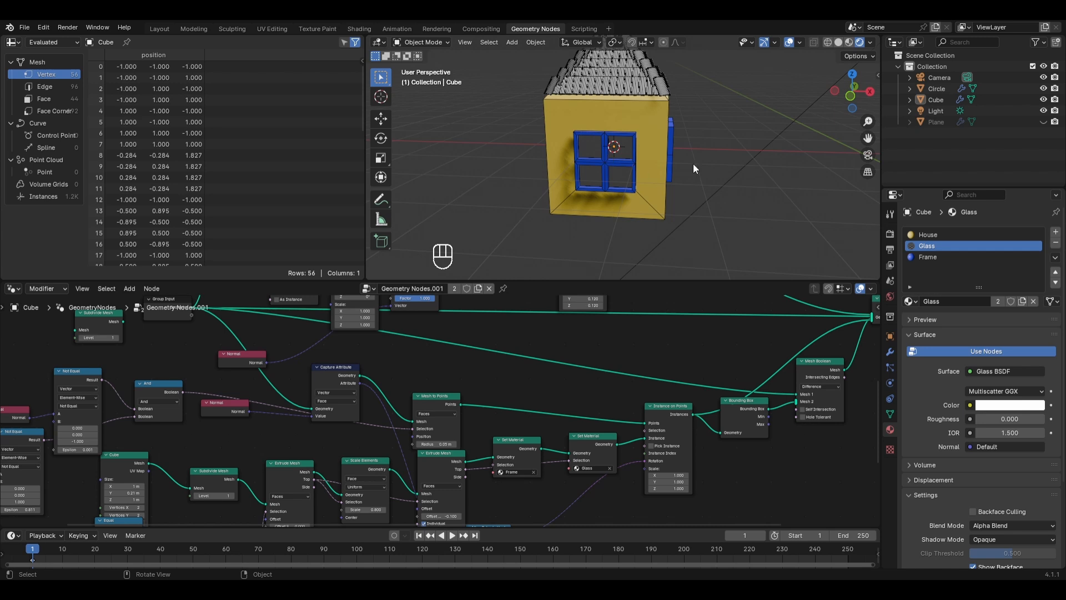
left_click(801, 43)
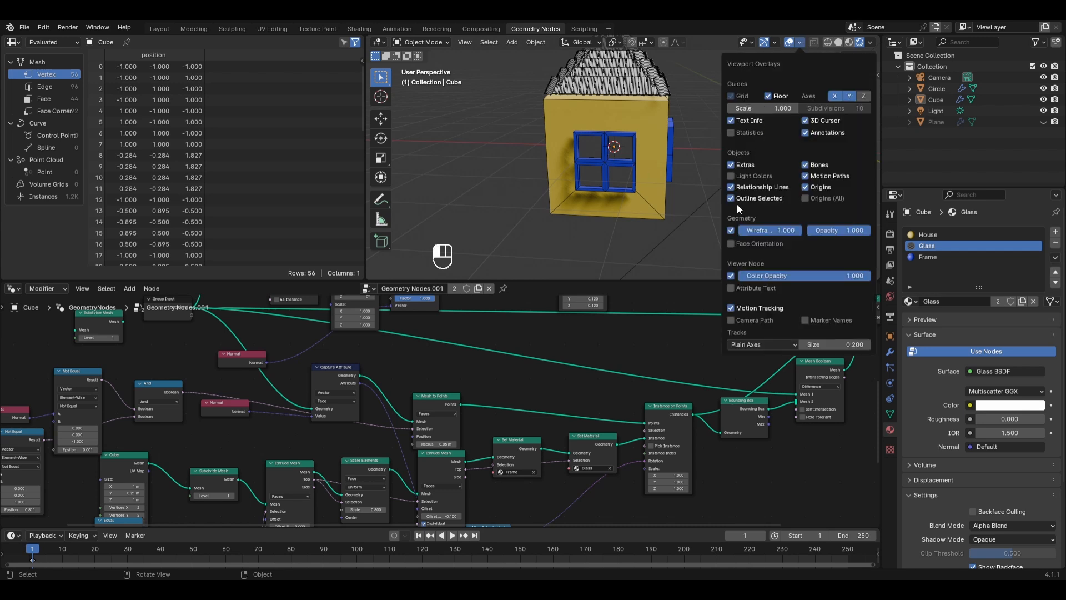
left_click(730, 230)
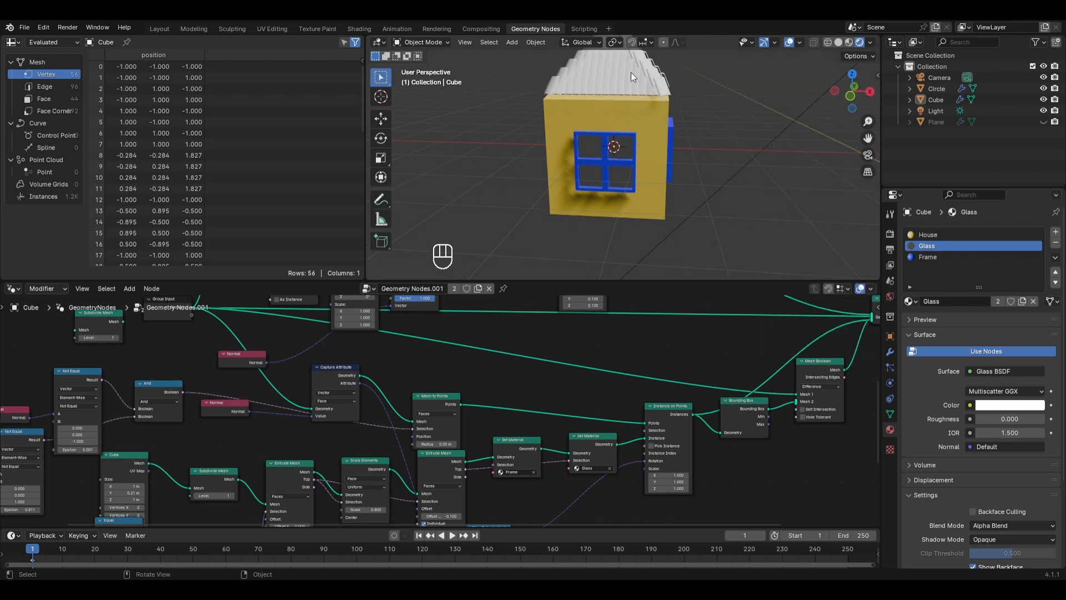
- Add a second material named Rooftiles to the separate roof tile object and give it an orange base color
scroll(716, 89, "down", 4)
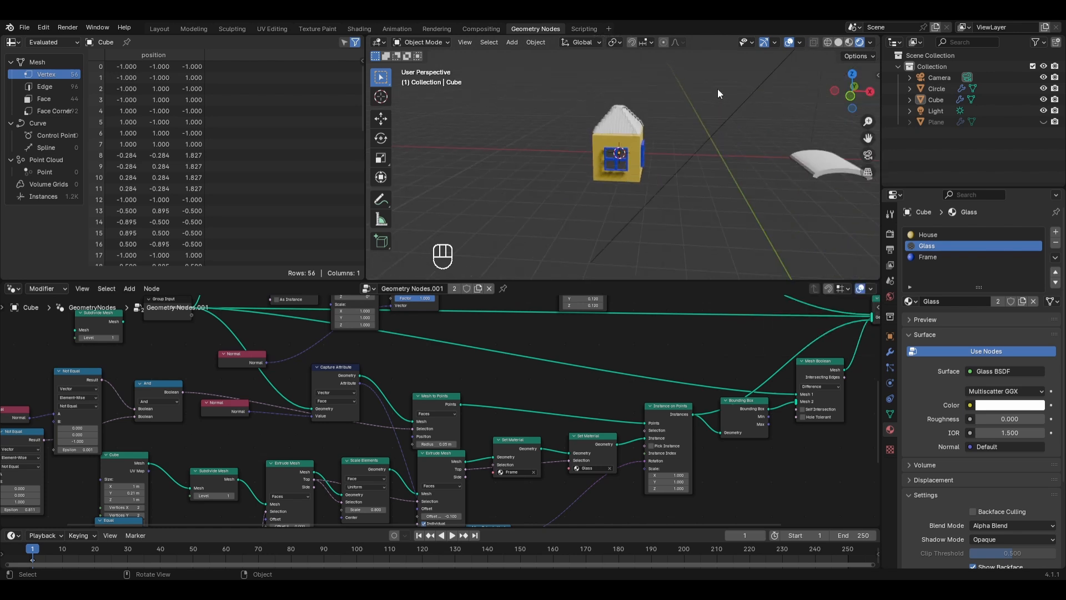
left_click(824, 155)
scroll(772, 168, "up", 3)
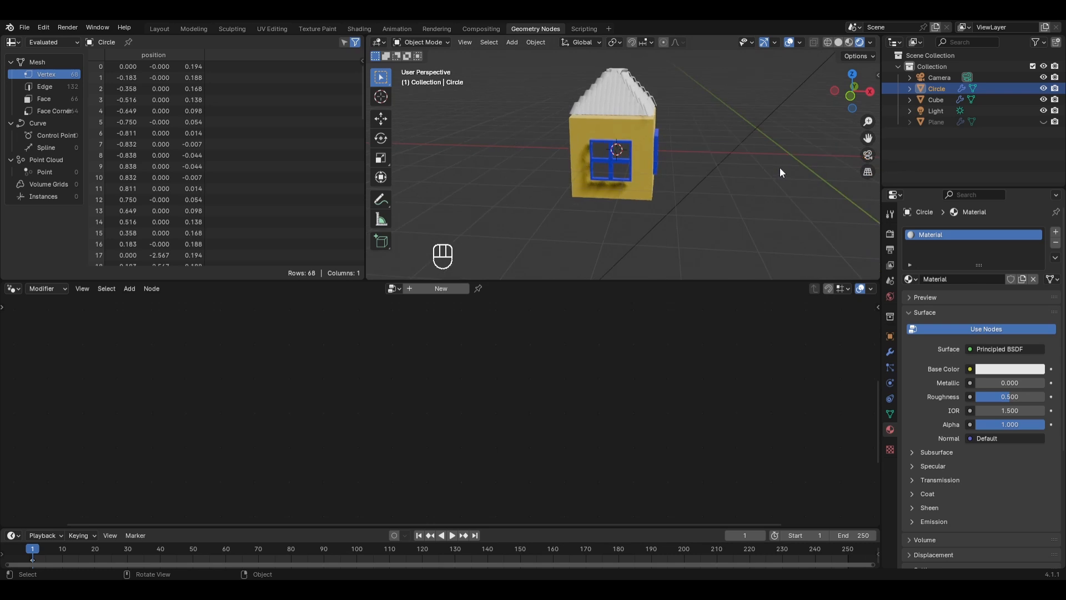
left_click(1055, 232)
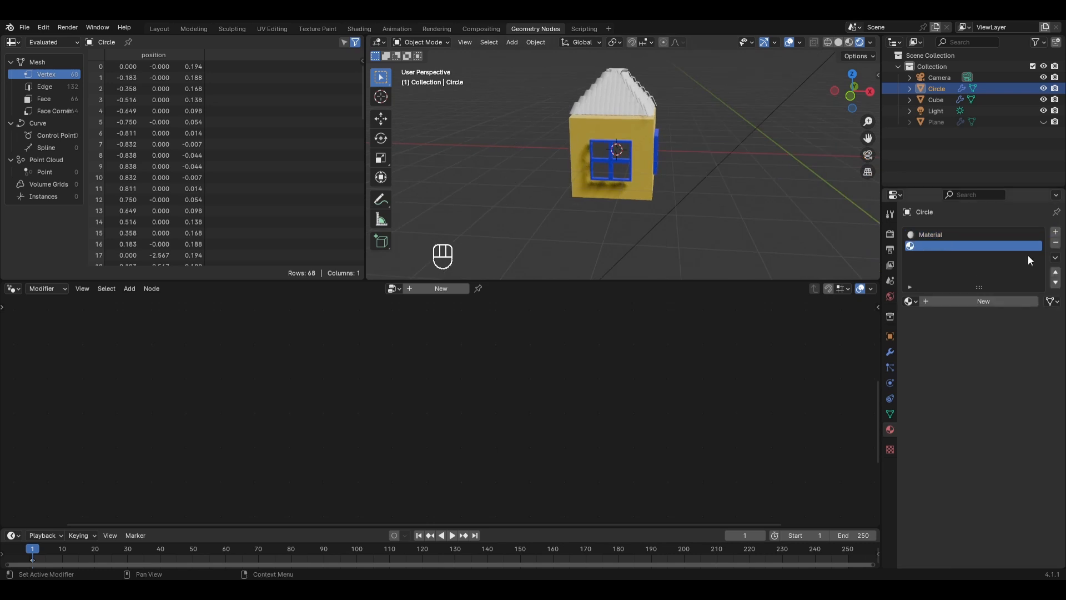
left_click(960, 303)
key("ctrl+a")
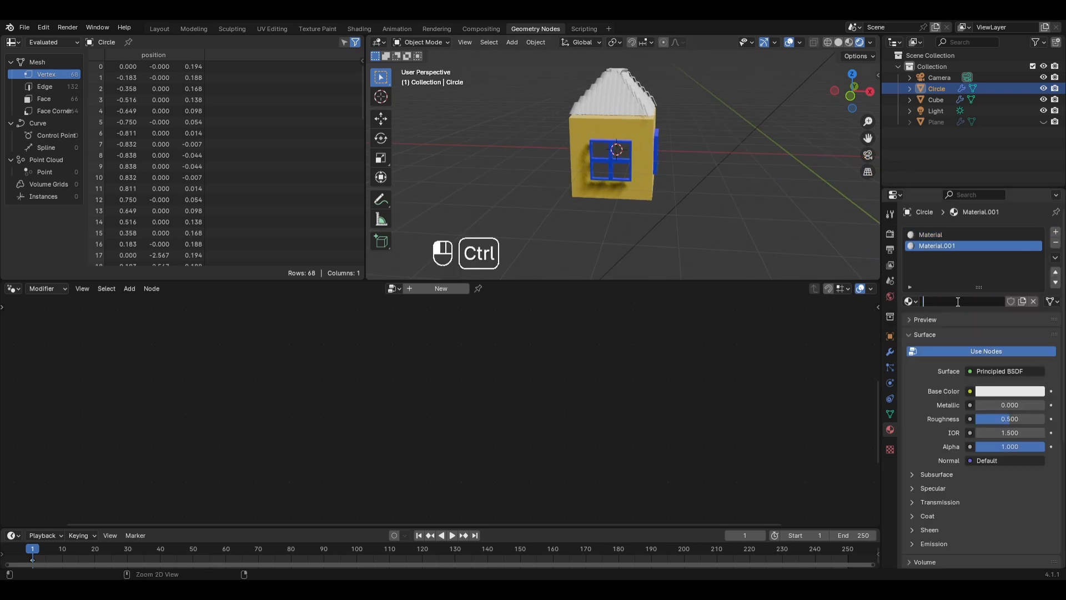
type("Roofltiles")
key("Return")
left_click(1026, 392)
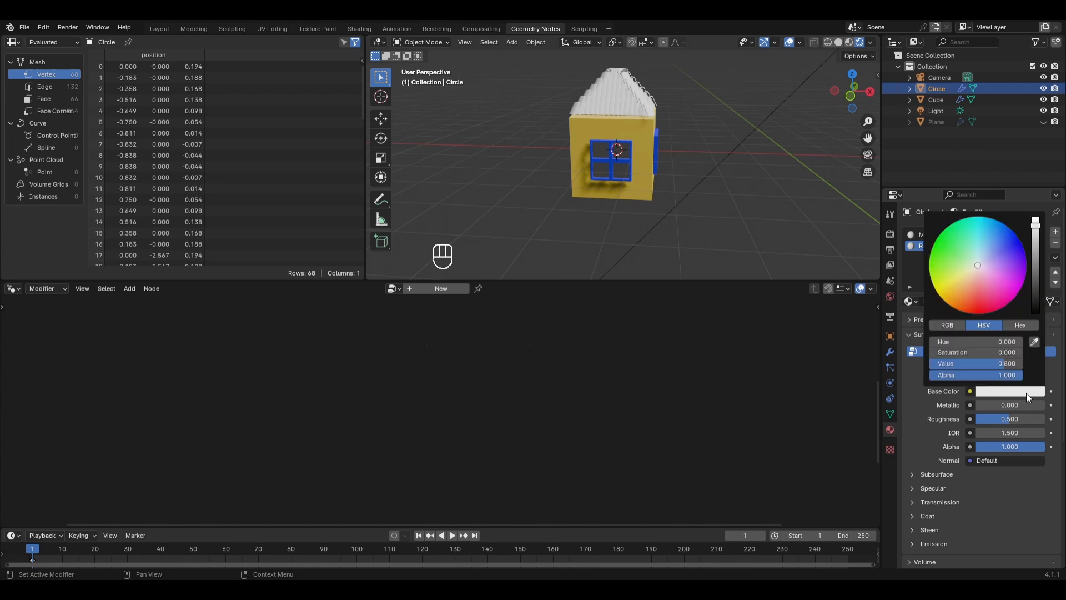
left_click_drag(972, 273, 959, 295)
- Assign the Rooftiles material to the entire mesh of the roof tile object
scroll(761, 158, "down", 4)
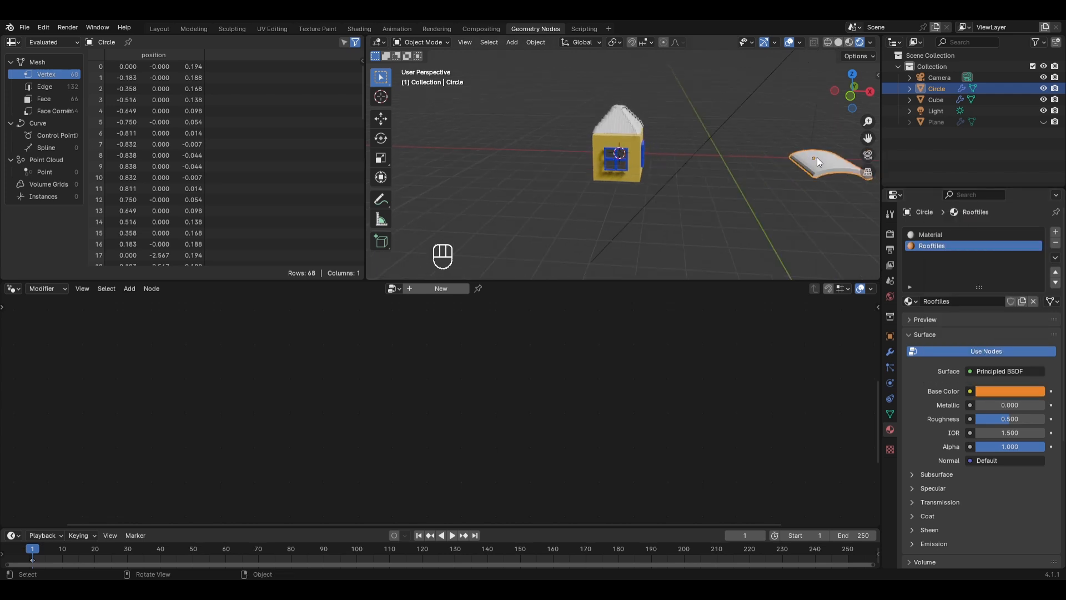
key("Tab")
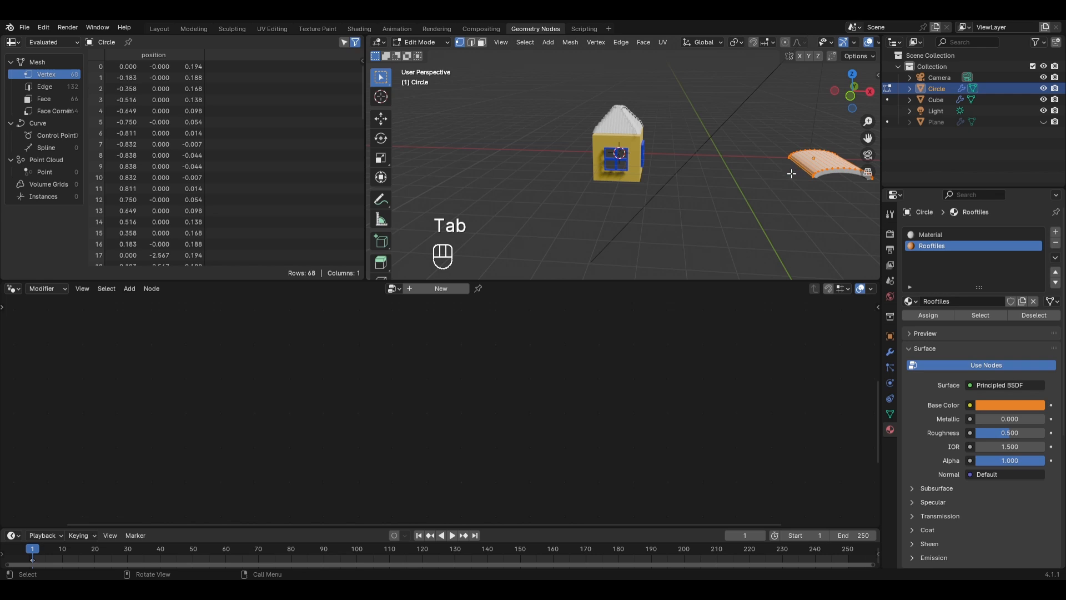
key("a")
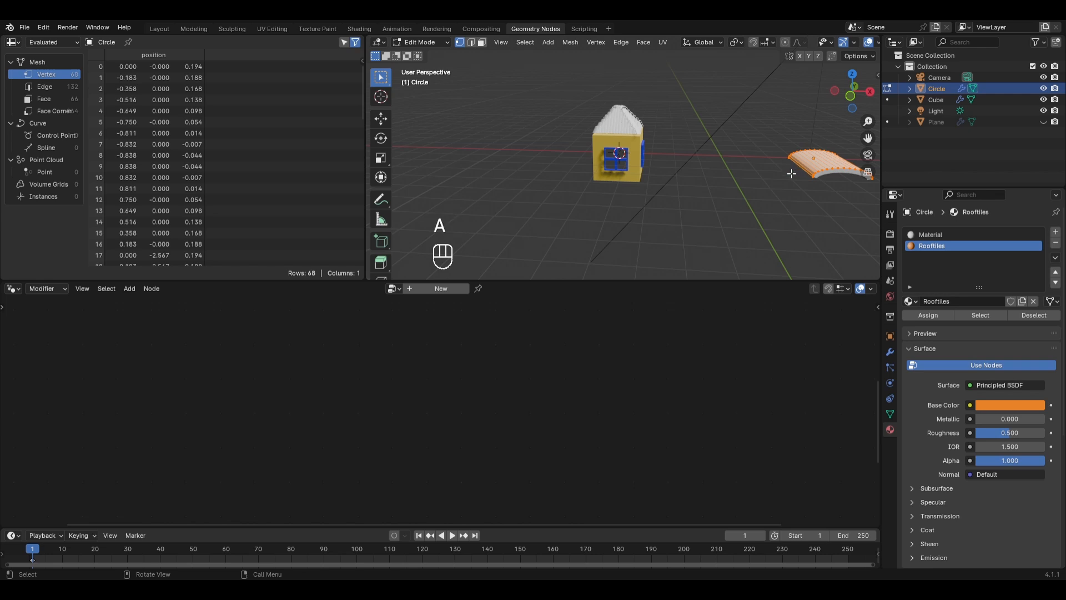
left_click(908, 313)
key("Tab")
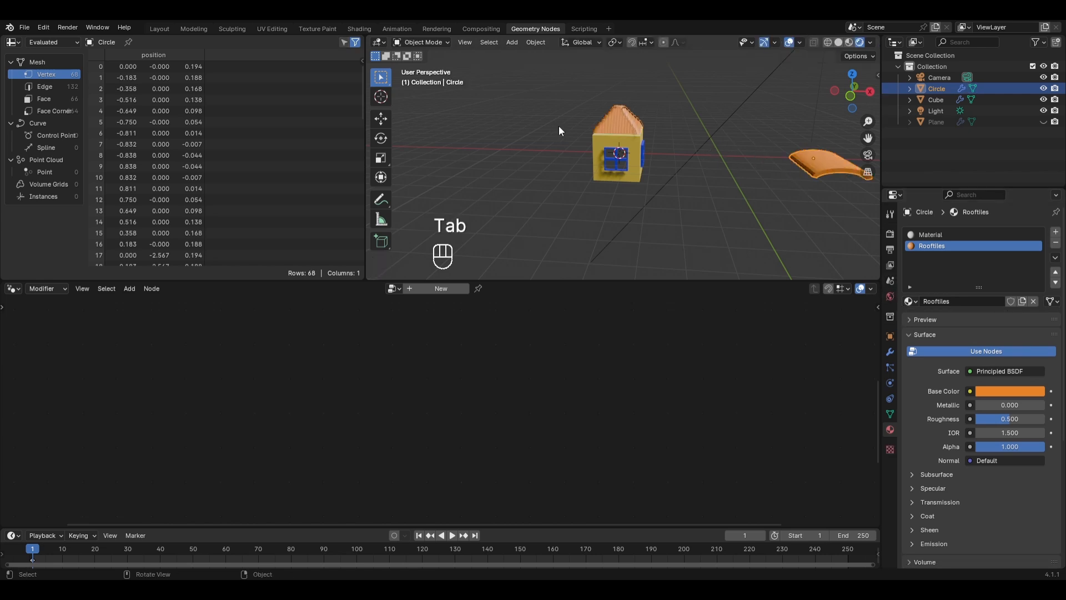
- Insert a Set Material node using the House material on the house's link between Group Input and Join Geometry
scroll(644, 122, "up", 5)
middle_click_drag(635, 83, 633, 105, "shift")
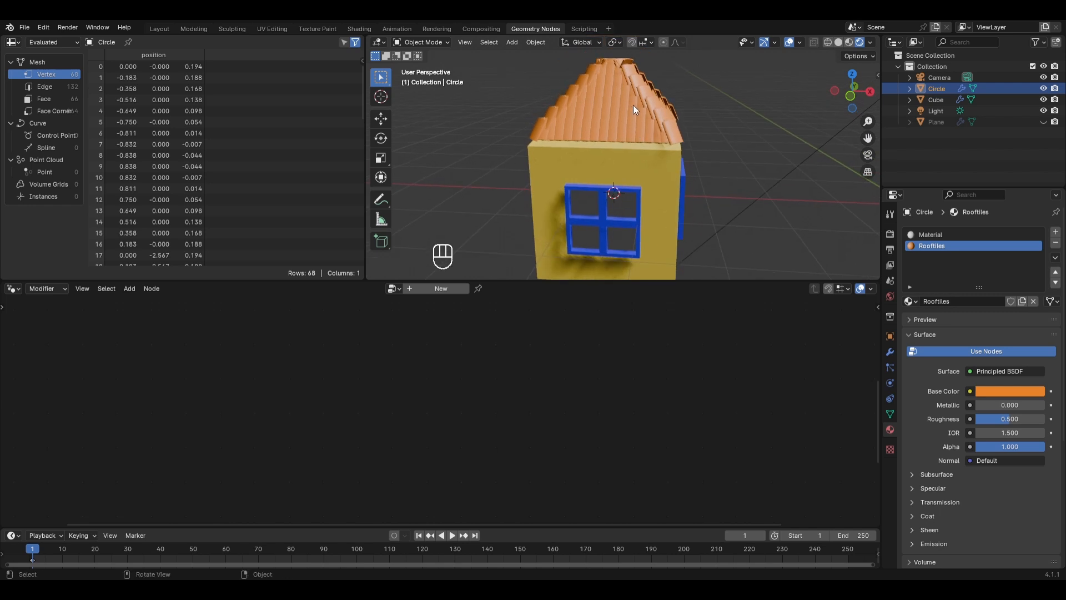
left_click(608, 165)
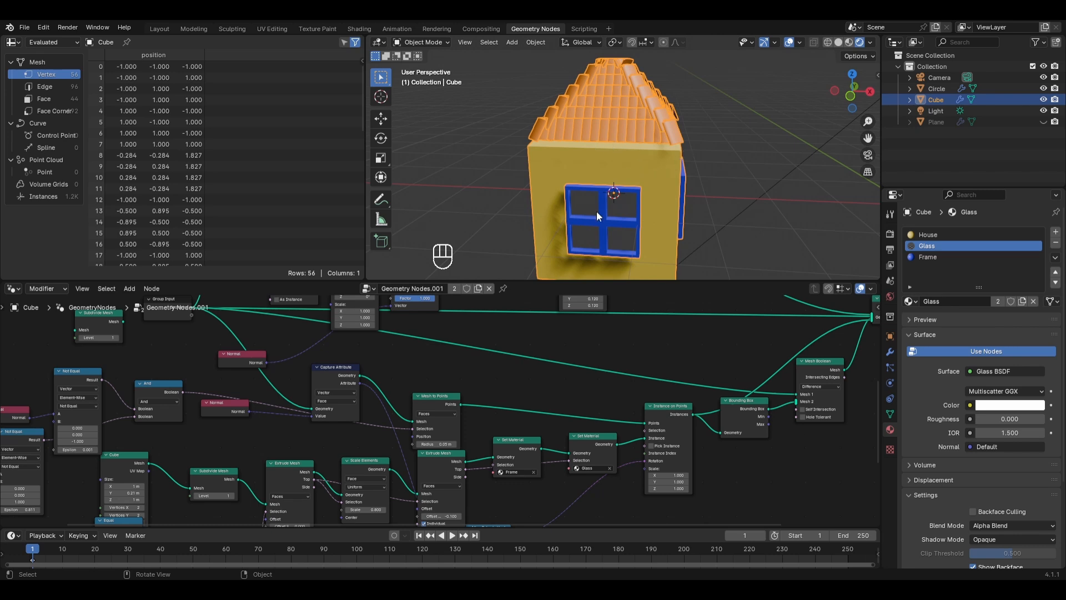
scroll(608, 360, "down", 2)
key("shift+a")
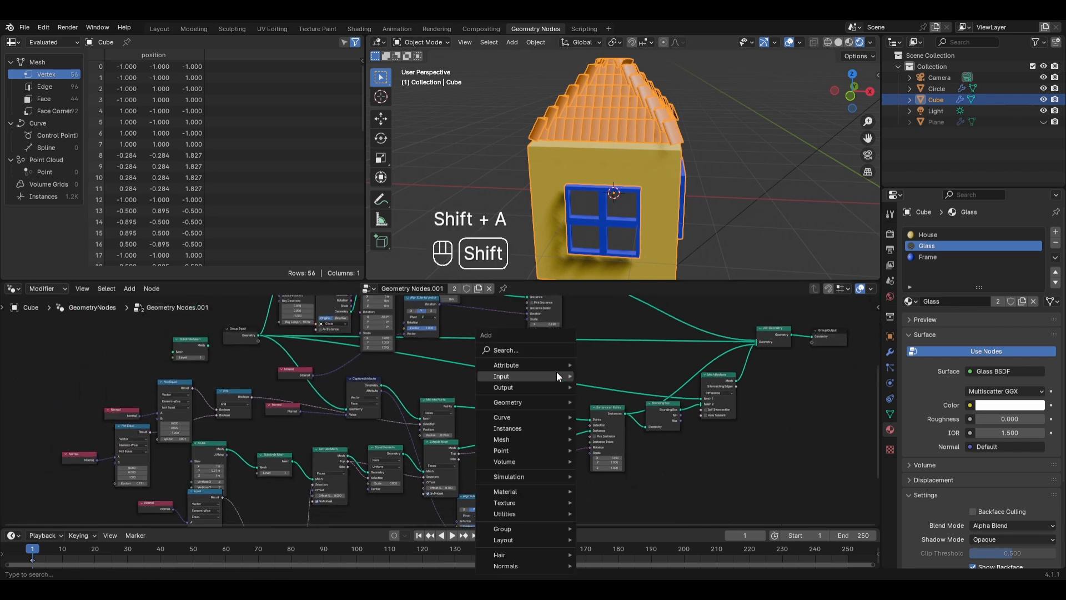
mouse_move(533, 491)
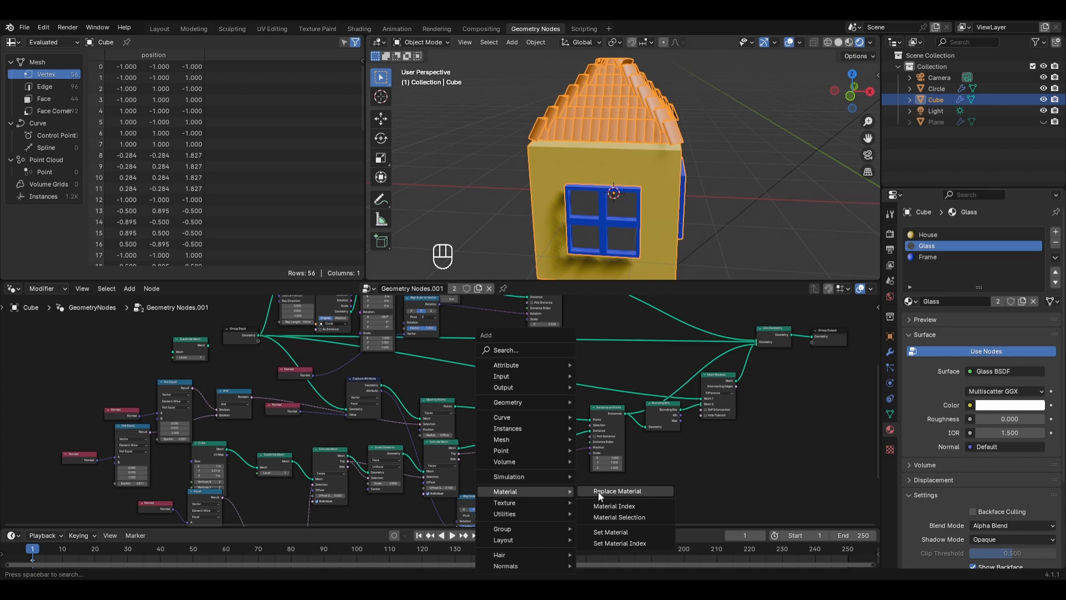
left_click(616, 532)
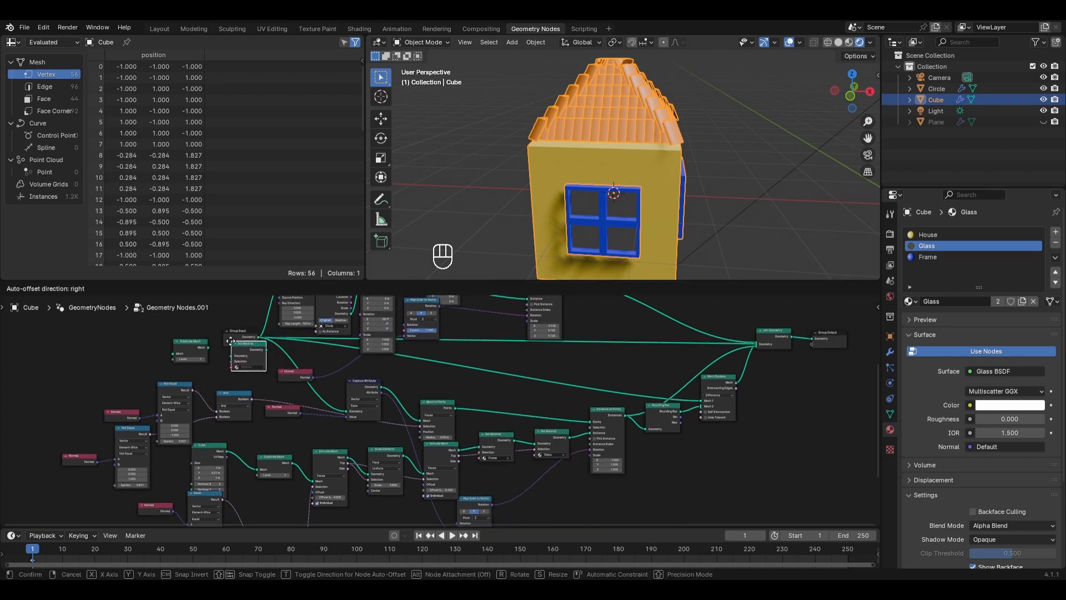
left_click(565, 333)
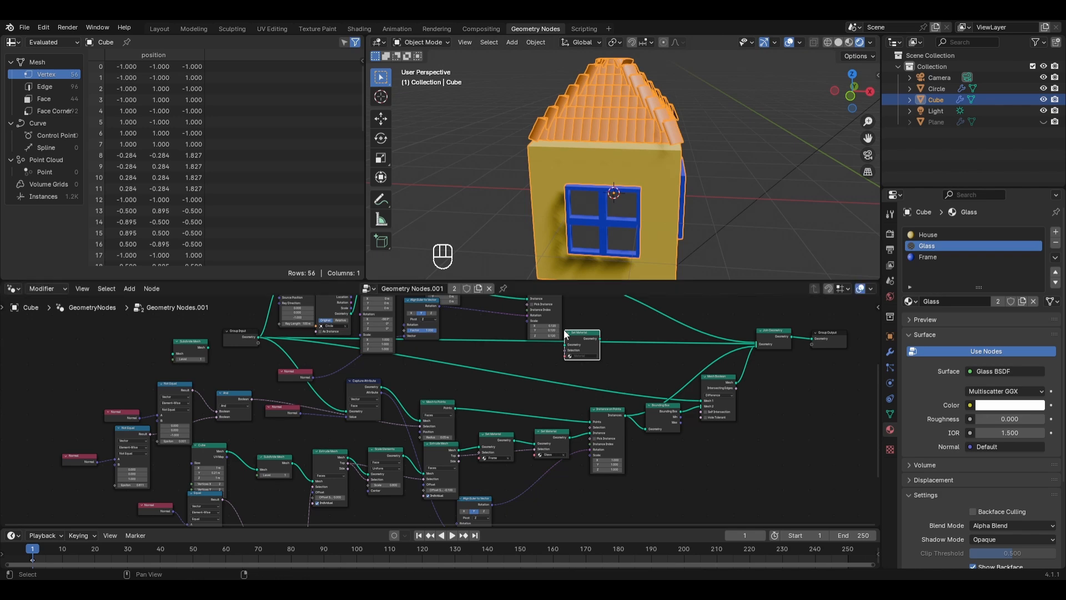
scroll(705, 332, "up", 2)
left_click(530, 389)
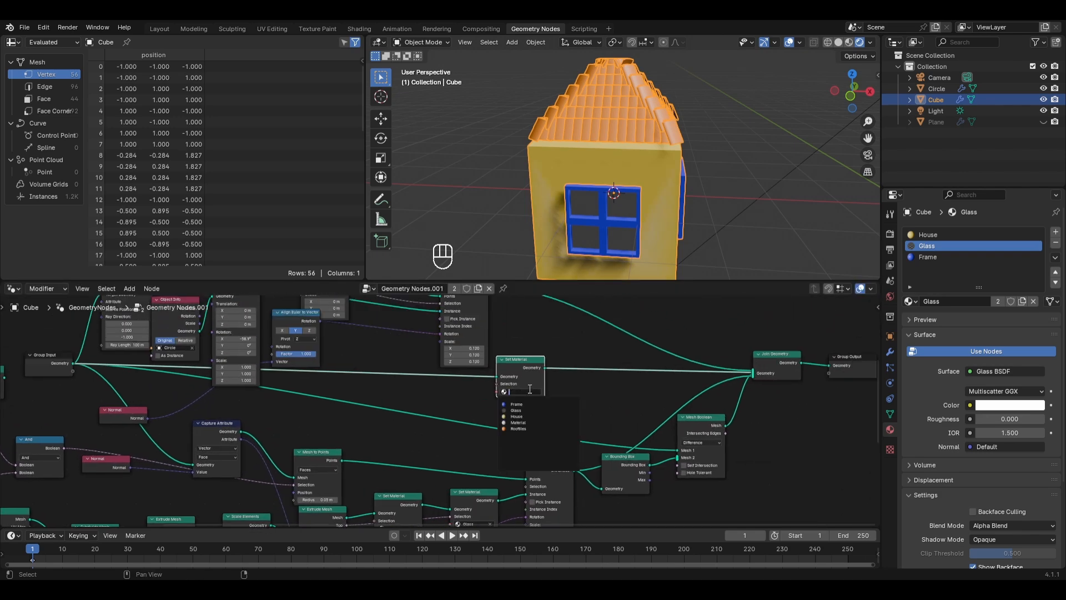
left_click(543, 417)
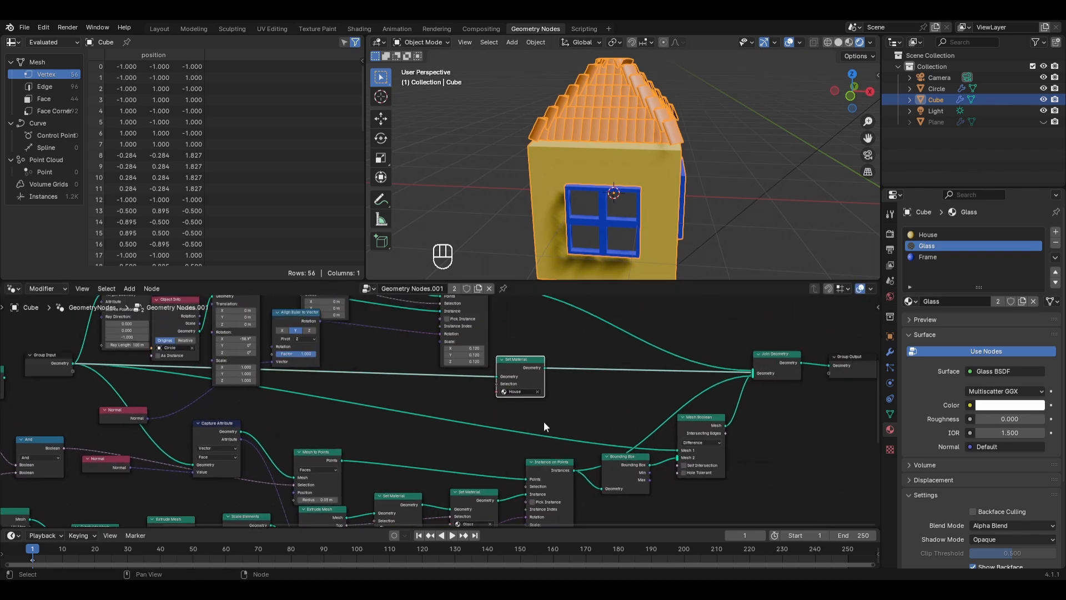
- Duplicate the House Set Material node onto the link just before it and switch the copy to the Rooftiles material
key("shift+d")
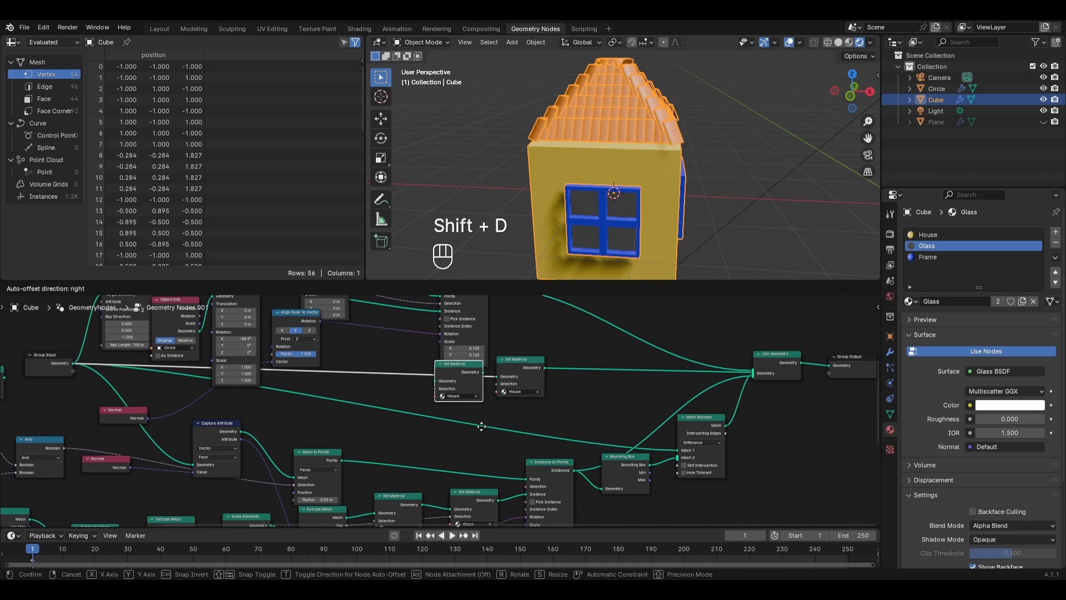
left_click(468, 422)
left_click(446, 392)
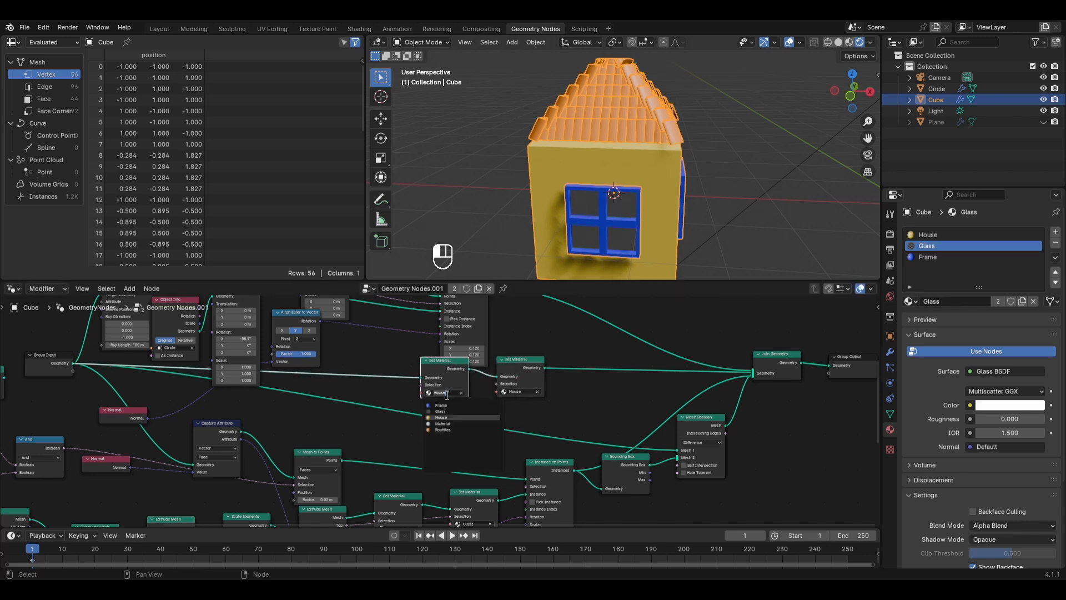
left_click(437, 434)
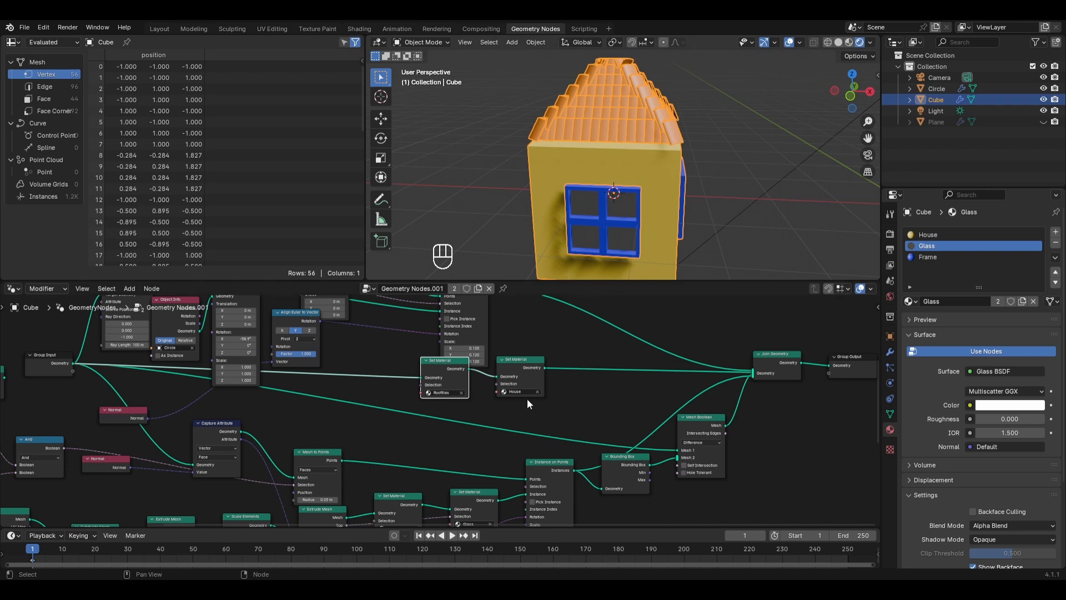
- Connect the And node's Boolean output to the Selection input of the House Set Material node
middle_click_drag(589, 250, 641, 213)
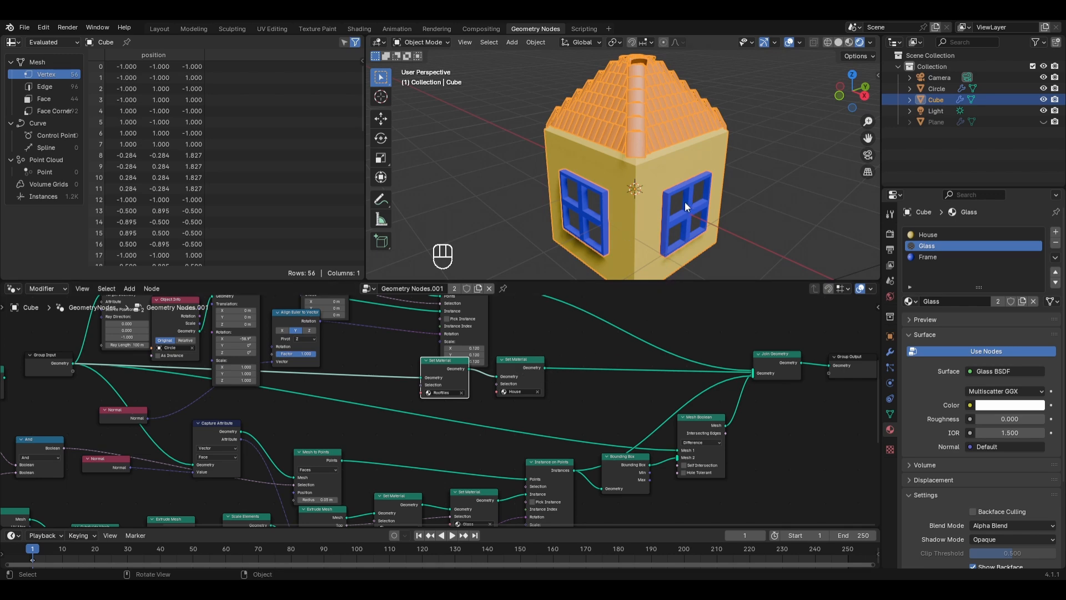
scroll(672, 204, "down", 2)
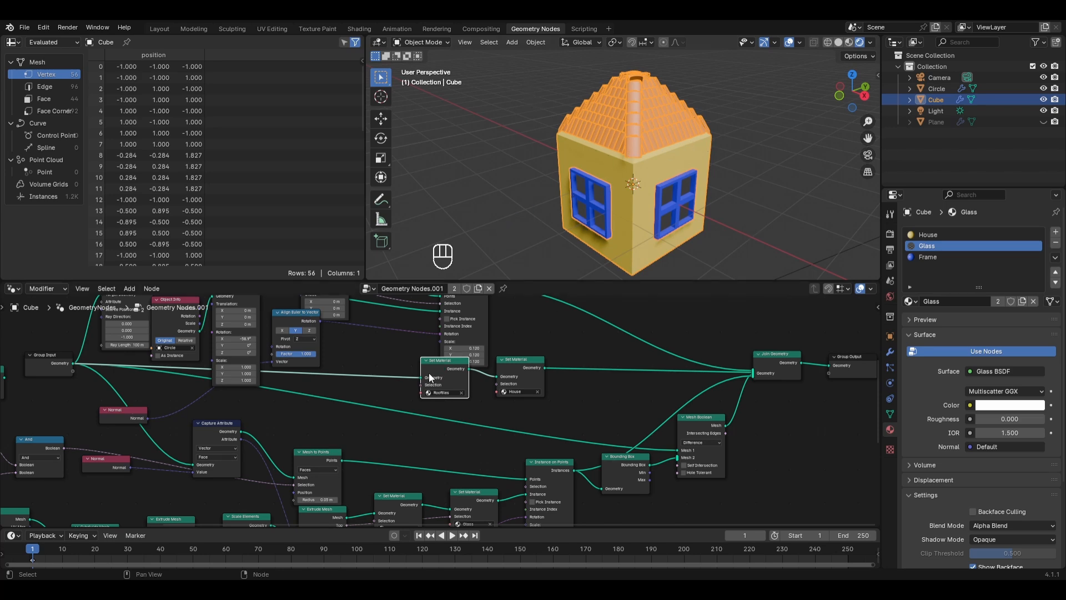
scroll(165, 414, "down", 2)
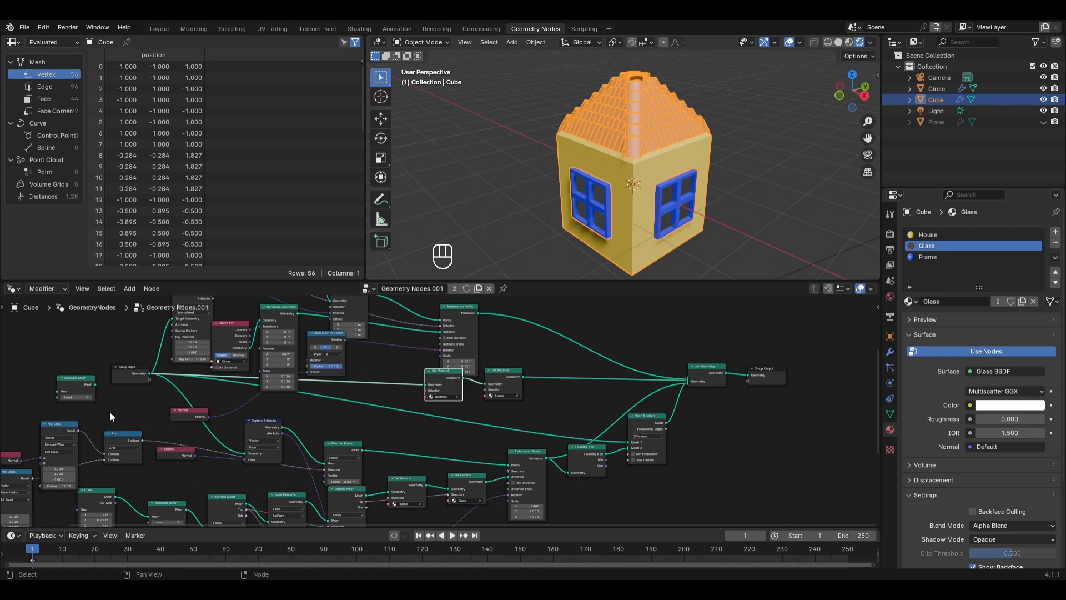
middle_click_drag(109, 411, 263, 382)
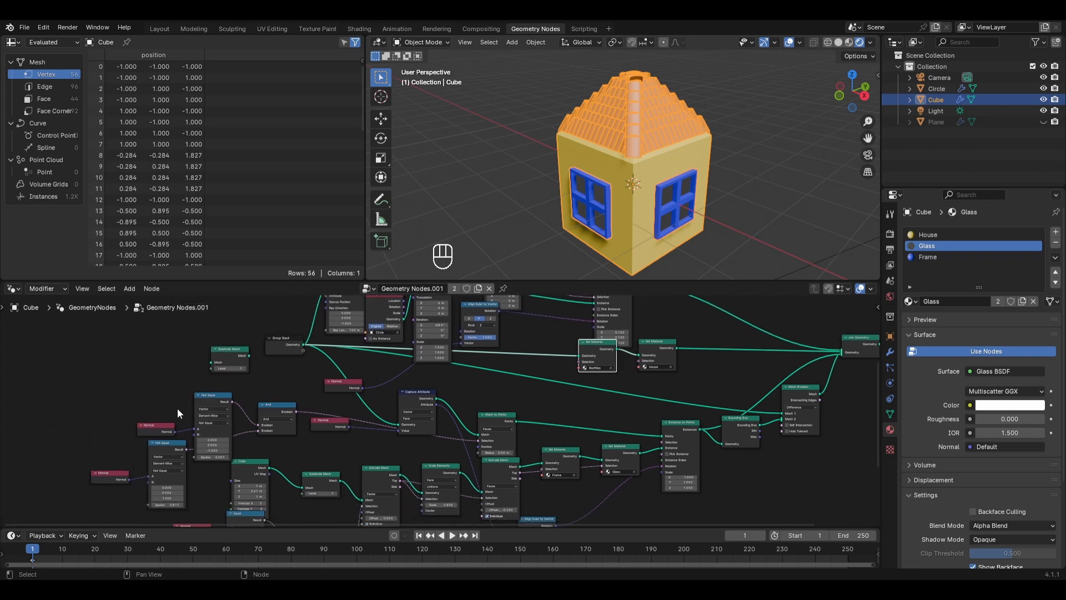
scroll(178, 408, "up", 2)
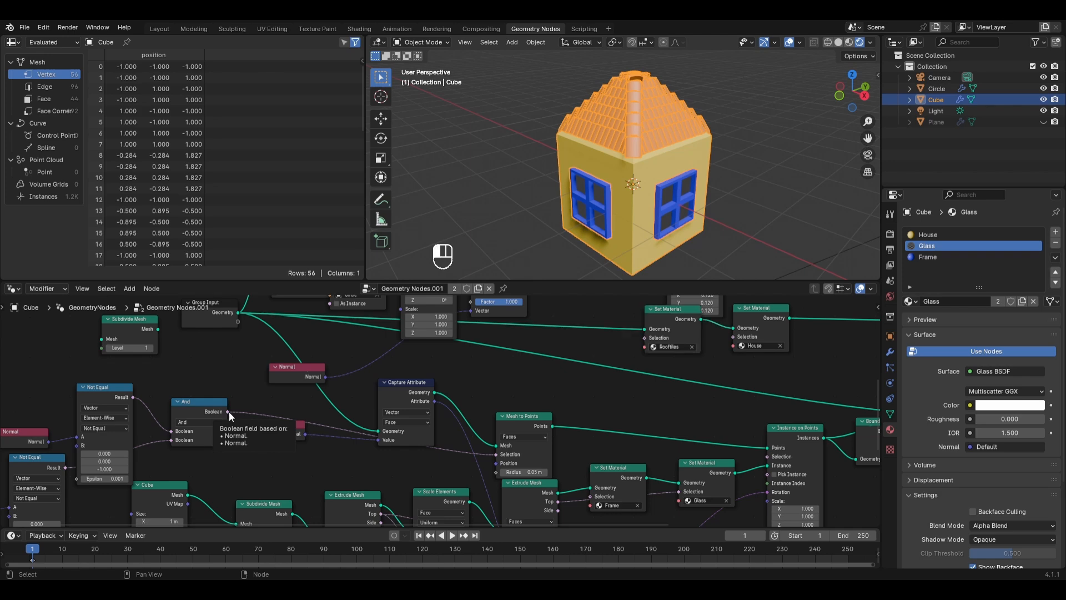
mouse_move(229, 411)
left_mouse_down()
mouse_move(528, 397)
mouse_move(714, 338)
mouse_move(647, 338)
left_mouse_up()
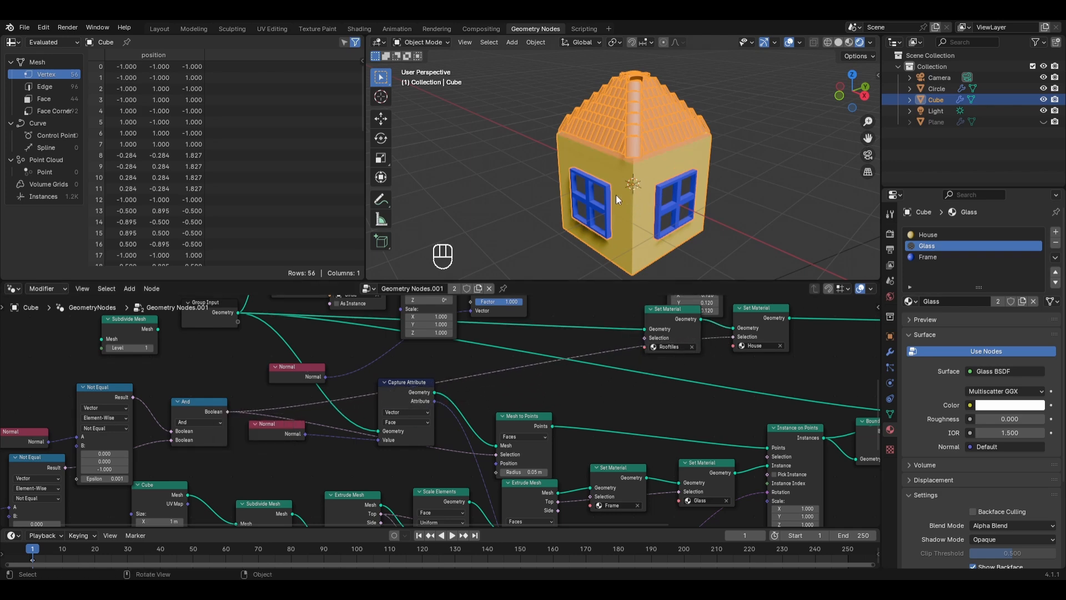
- Enable Raytrace Refraction for the Glass material and check the windows on the house
middle_click_drag(615, 194, 638, 232)
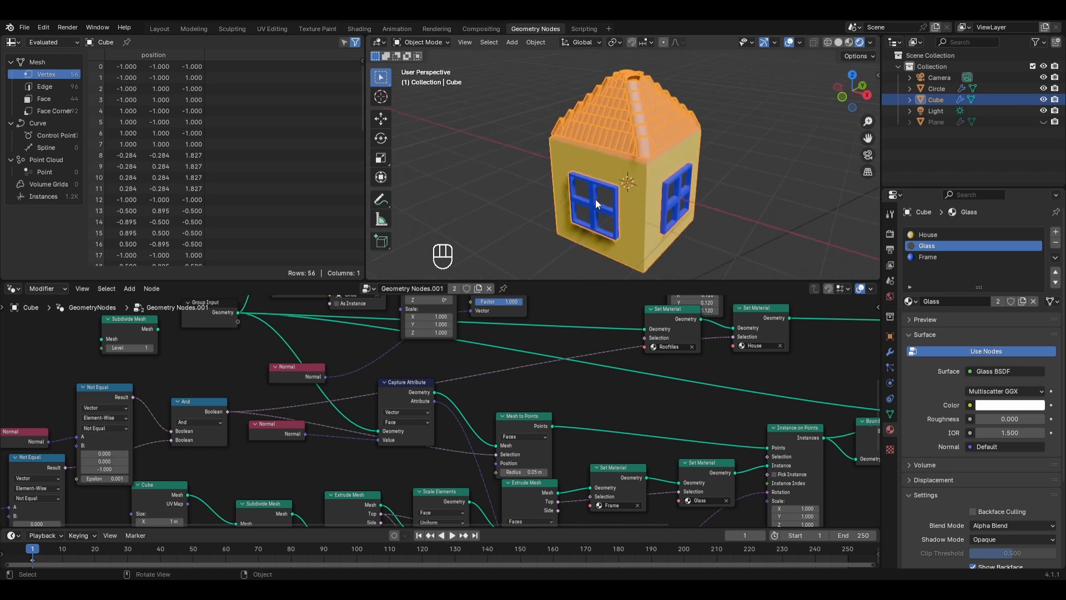
scroll(1050, 511, "down", 3)
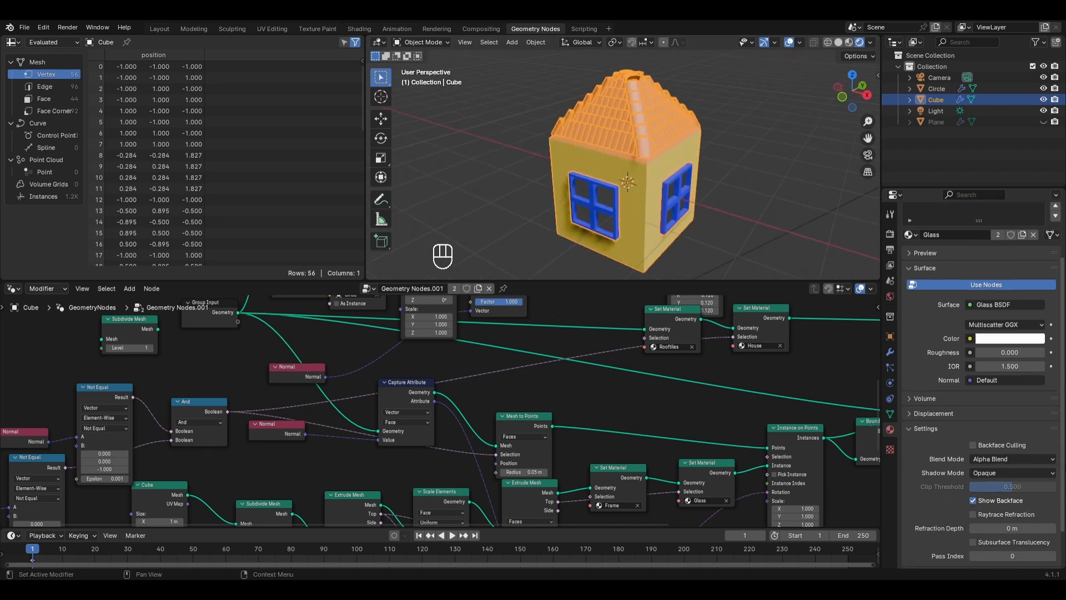
left_click(1018, 515)
middle_click_drag(633, 245, 591, 216)
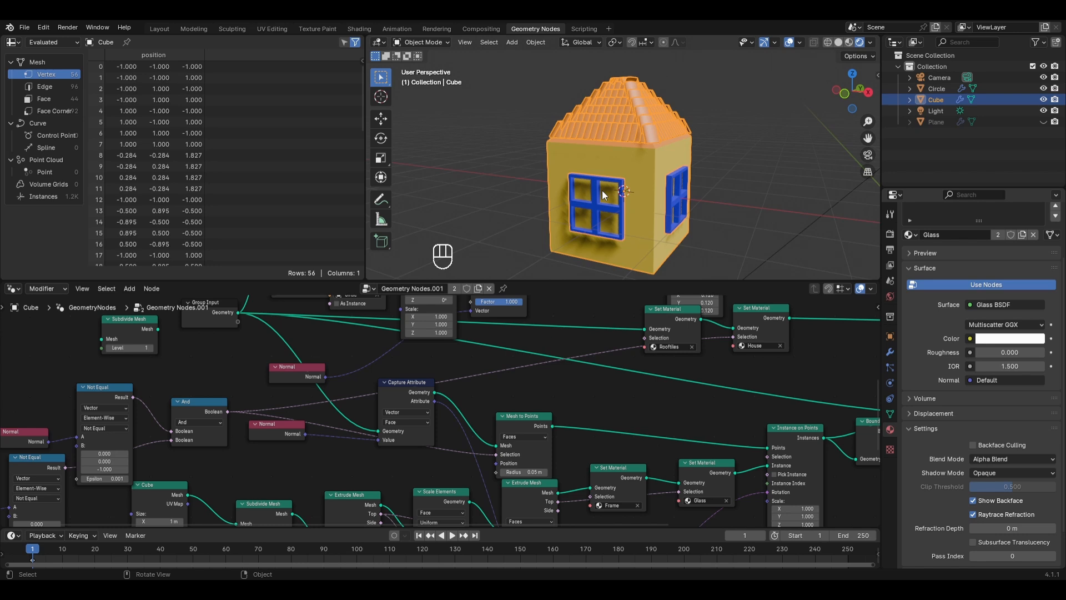
scroll(985, 311, "up", 3)
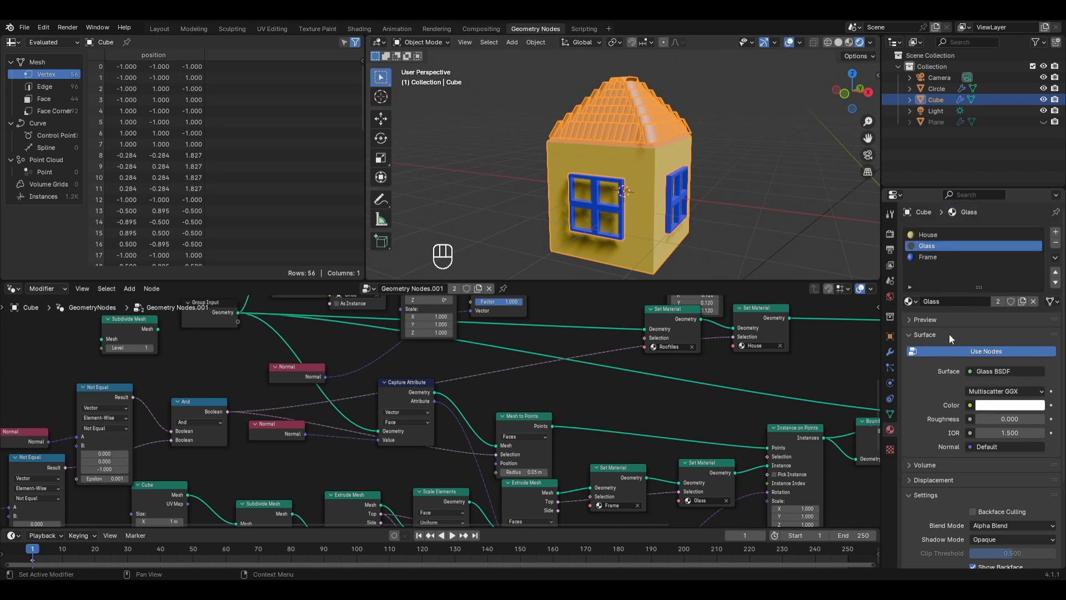
scroll(949, 334, "down", 2)
middle_click_drag(658, 194, 636, 195)
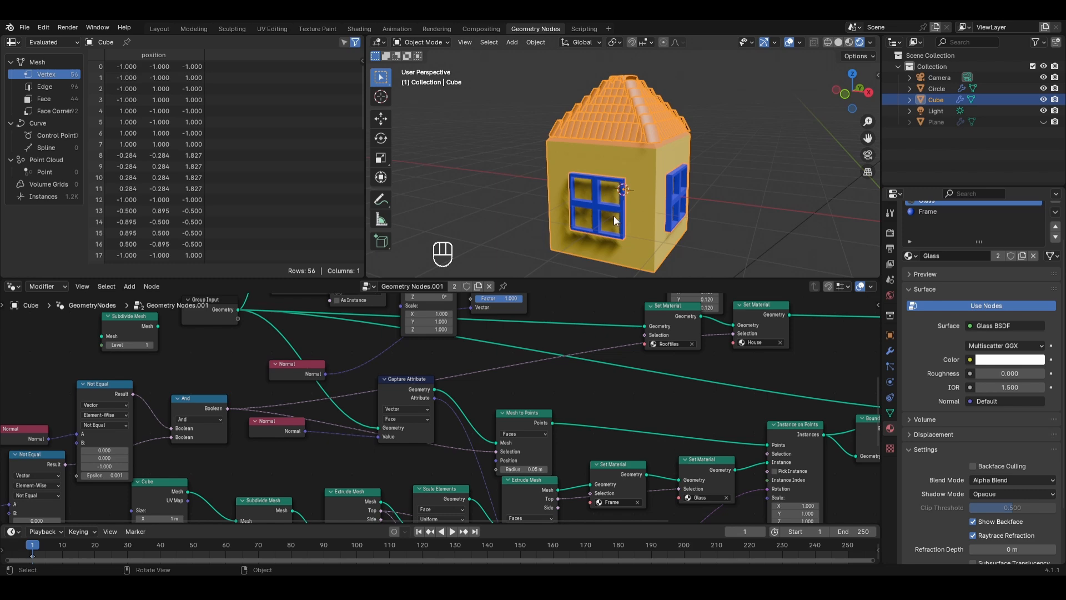
- Move the Bounding Box node slightly lower and add a fourth material with a Transparent BSDF surface and Alpha Blend blend mode
scroll(736, 375, "down", 2)
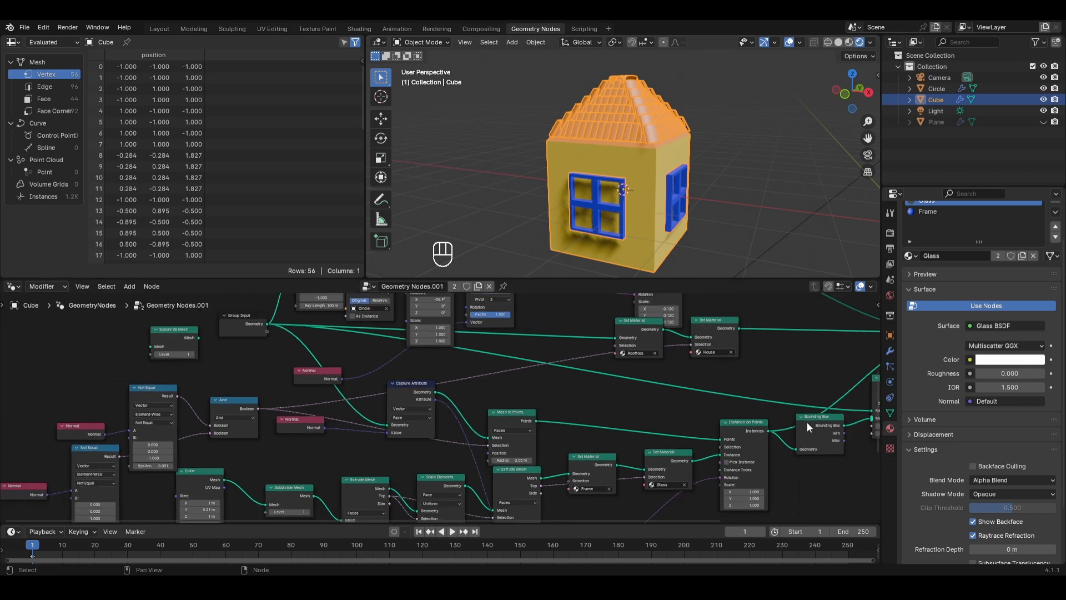
left_click_drag(808, 422, 788, 451)
scroll(988, 273, "up", 2)
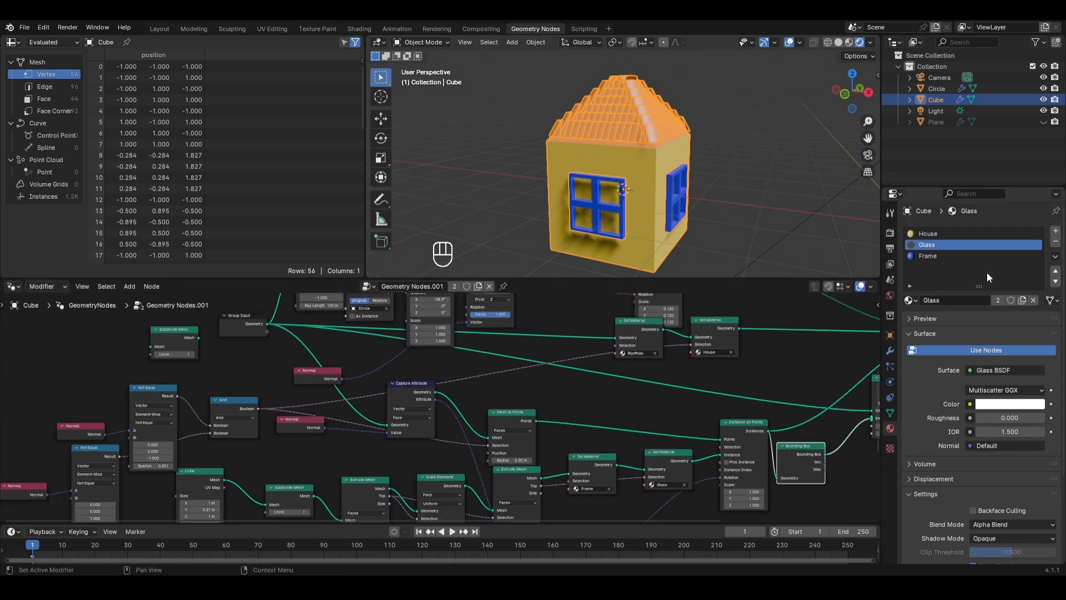
left_click(1055, 231)
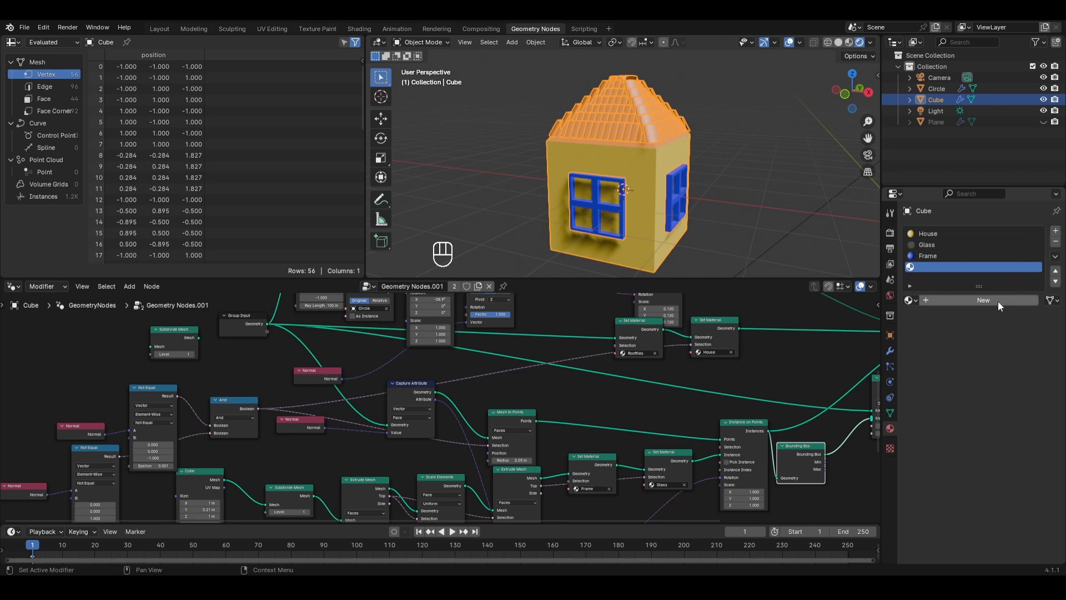
left_click(995, 303)
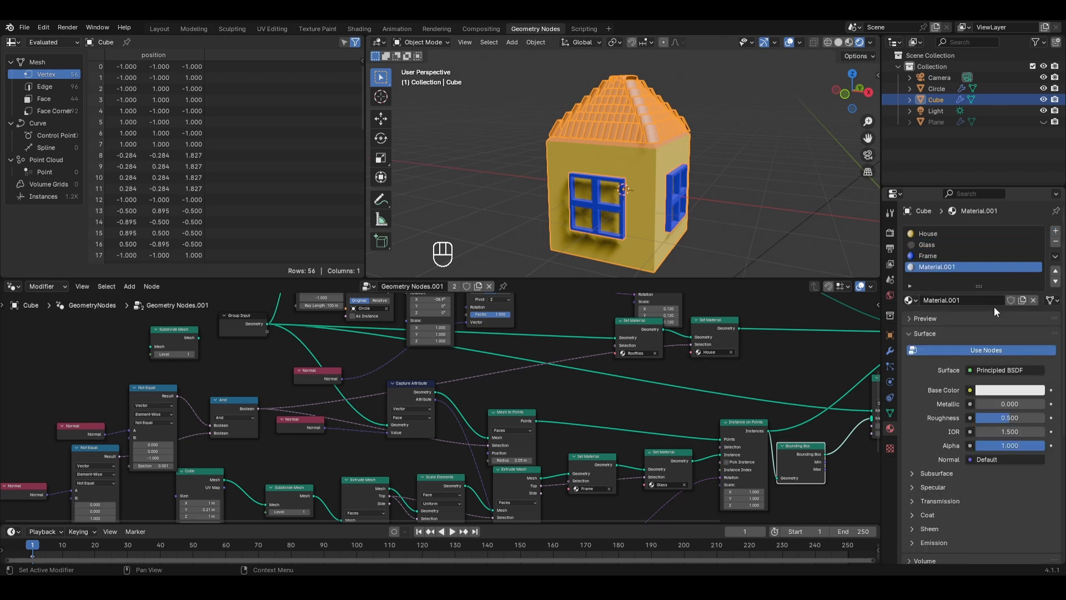
left_click(995, 368)
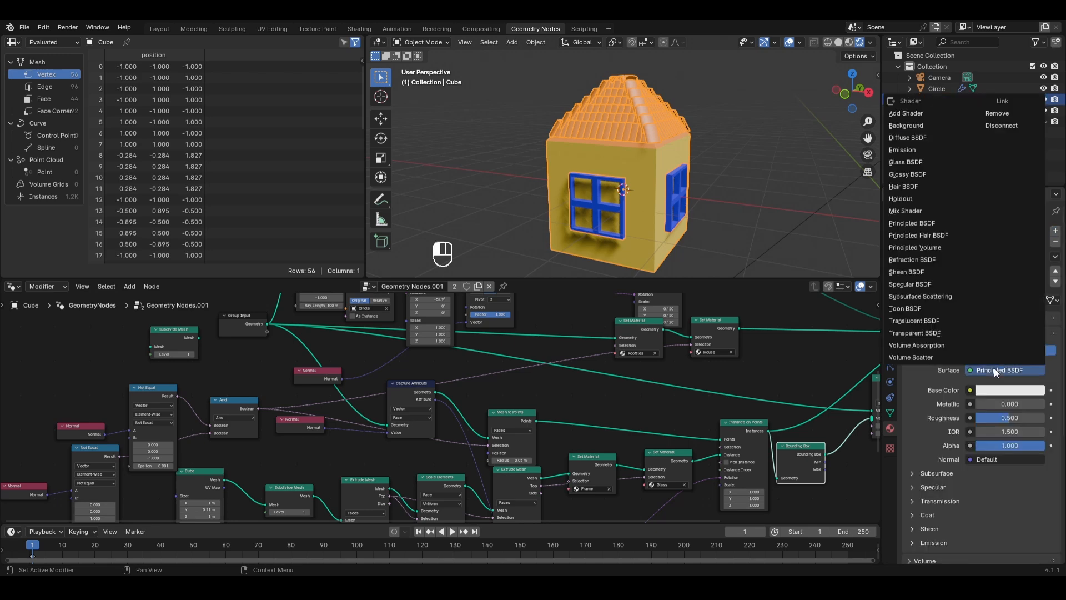
left_click(929, 332)
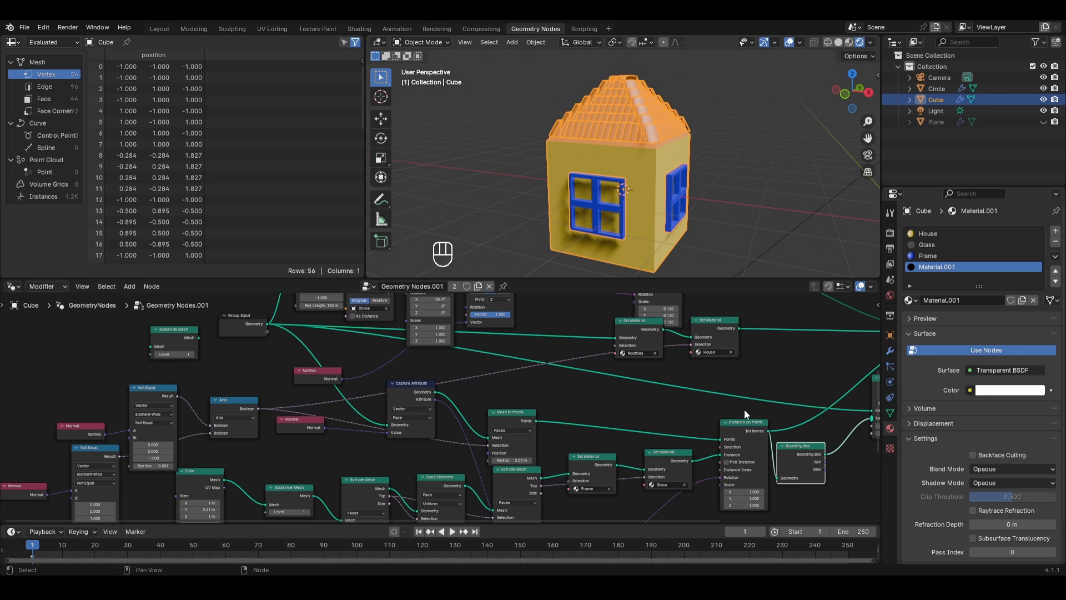
left_click(1017, 471)
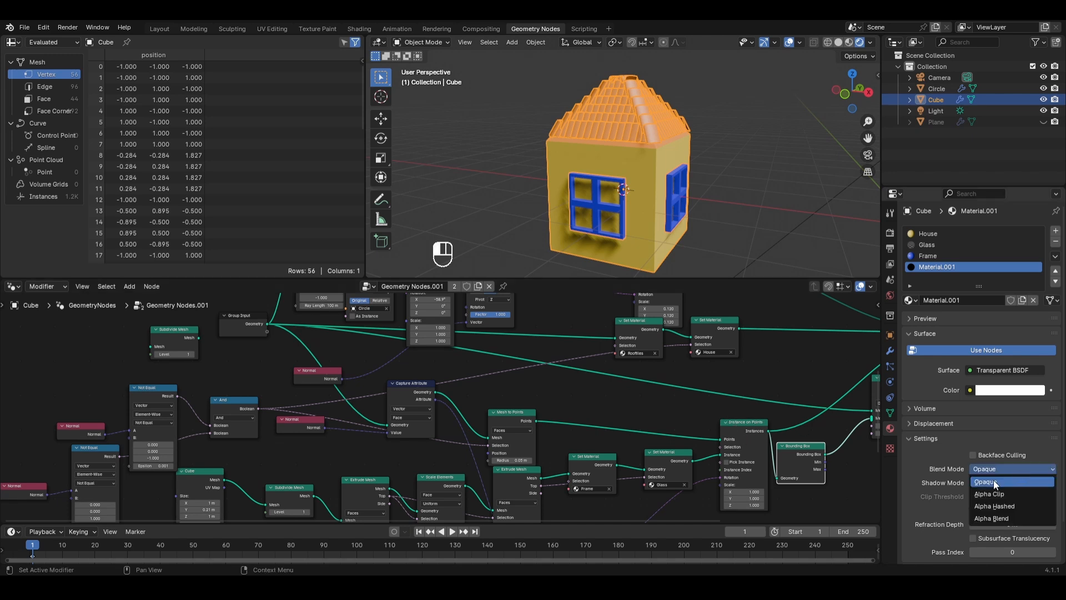
left_click(997, 517)
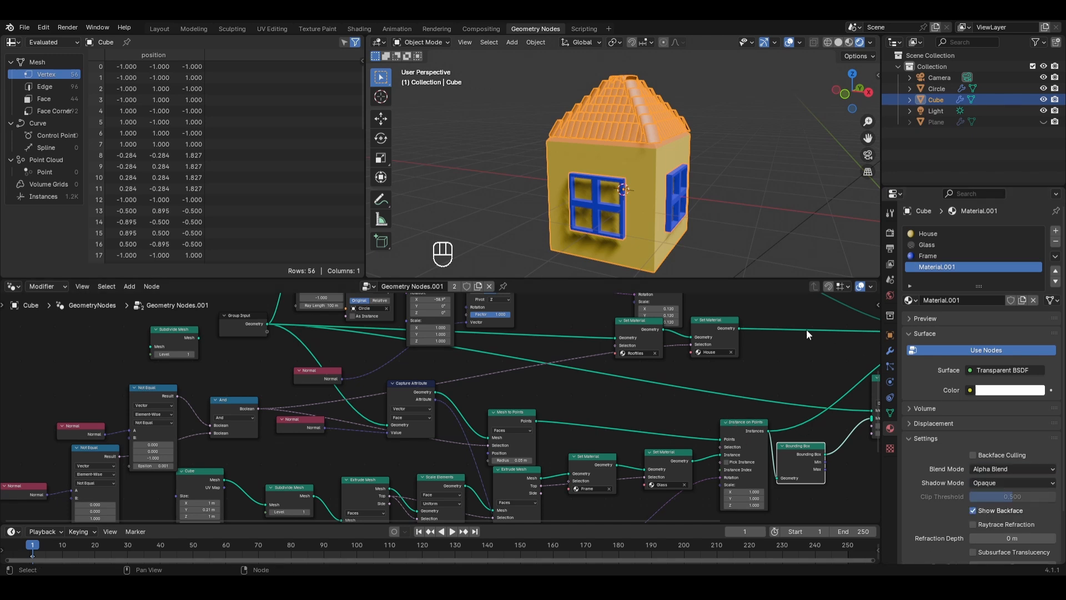
- Duplicate the House Set Material node onto the link between Bounding Box and Mesh Boolean, and switch the copy to Material.001
left_click(714, 324)
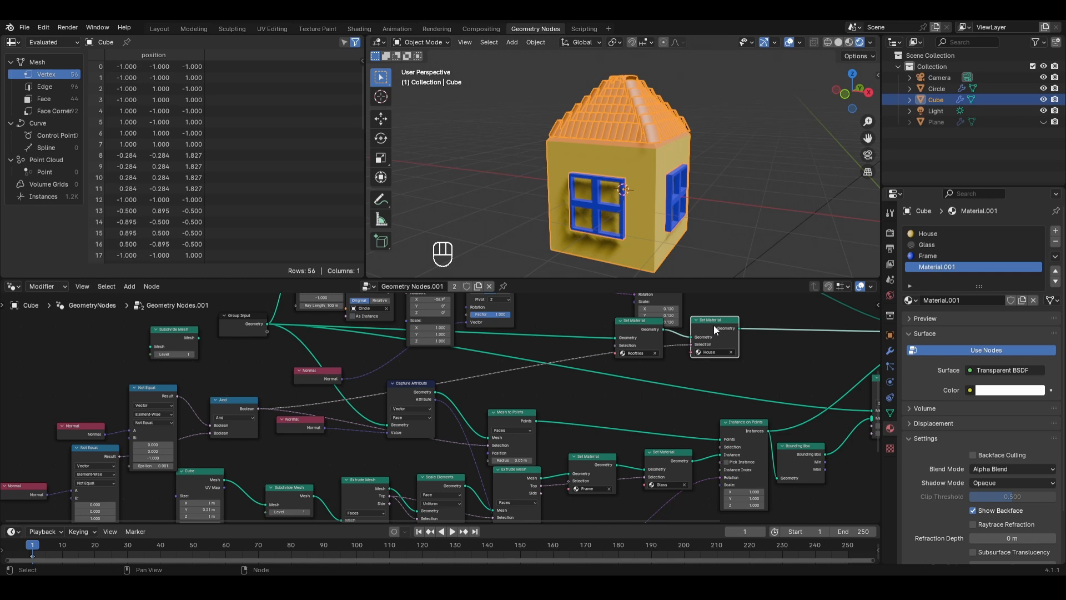
key("shift+d")
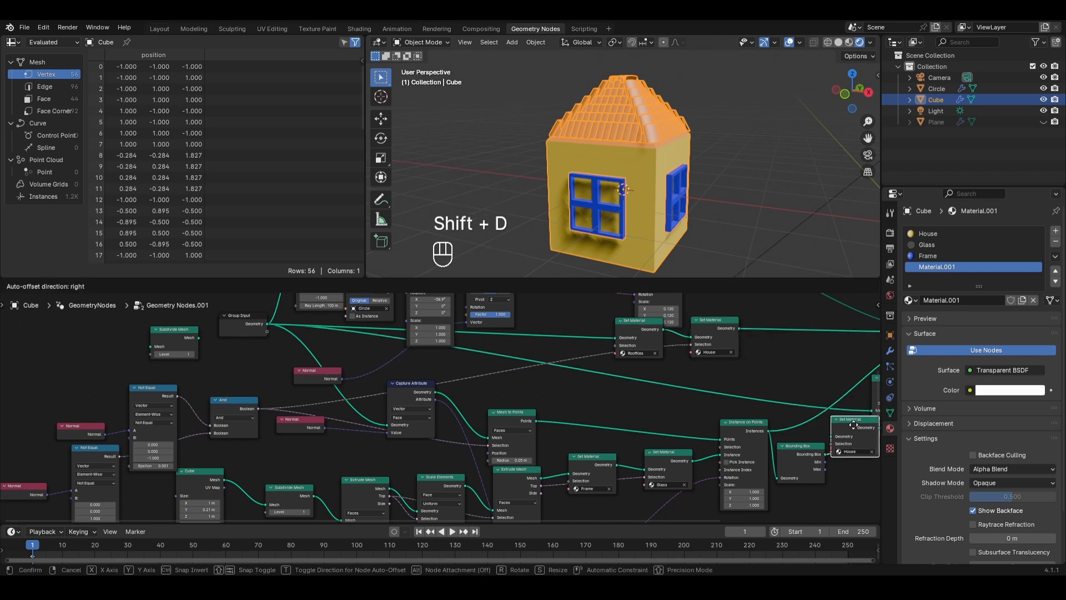
left_click(716, 427)
left_click(711, 451)
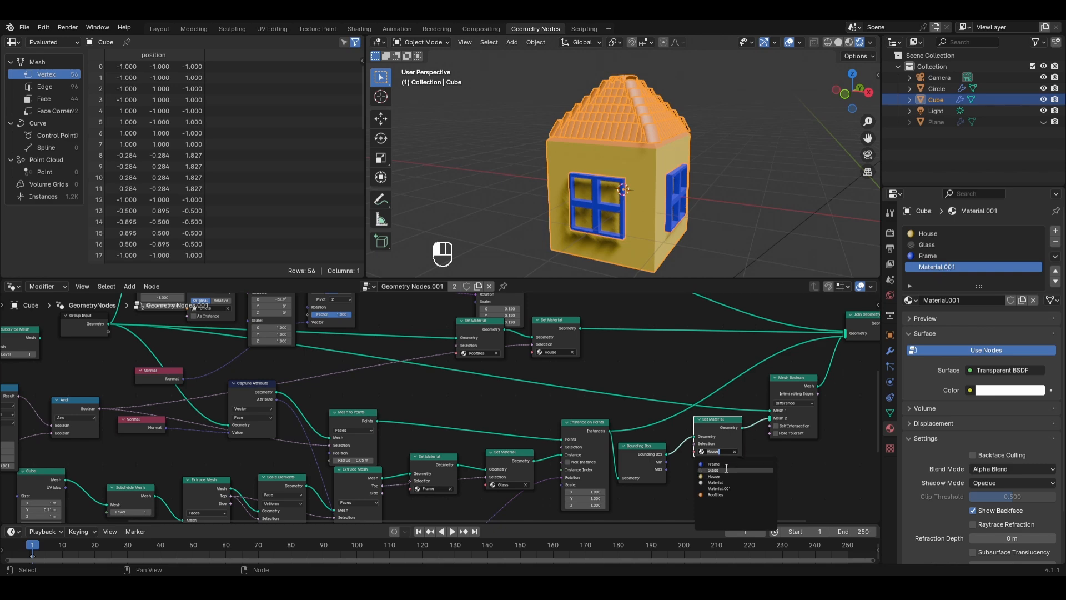
left_click(720, 488)
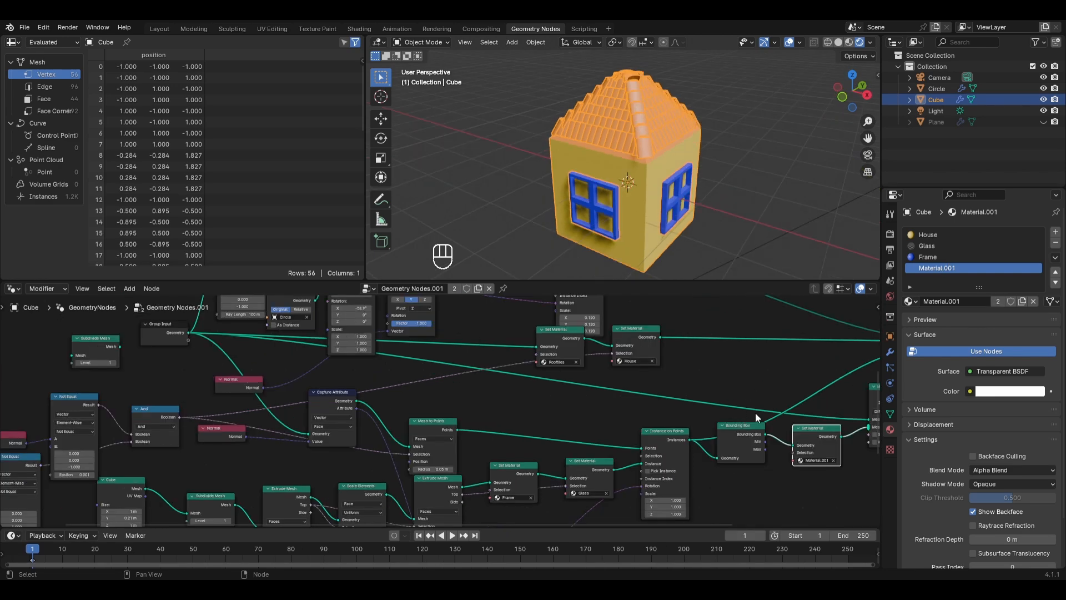
- Preview the Mesh Boolean output with a temporary Viewer node, remove the viewer and inspect the house walls
scroll(753, 400, "right", 5, "ctrl")
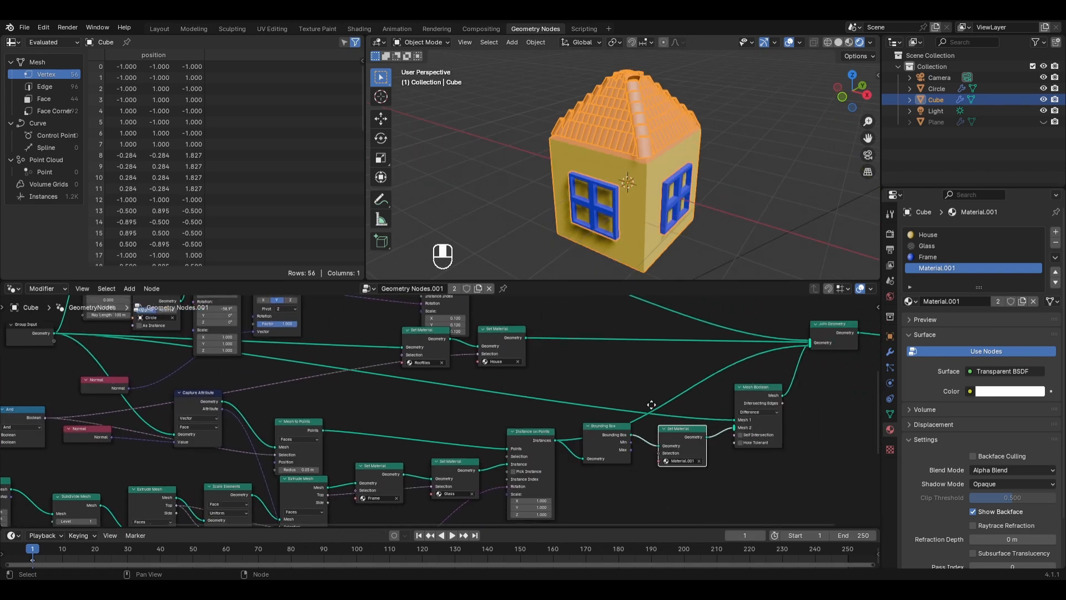
left_click(751, 395, "ctrl+shift")
middle_click_drag(557, 245, 598, 223)
key("x")
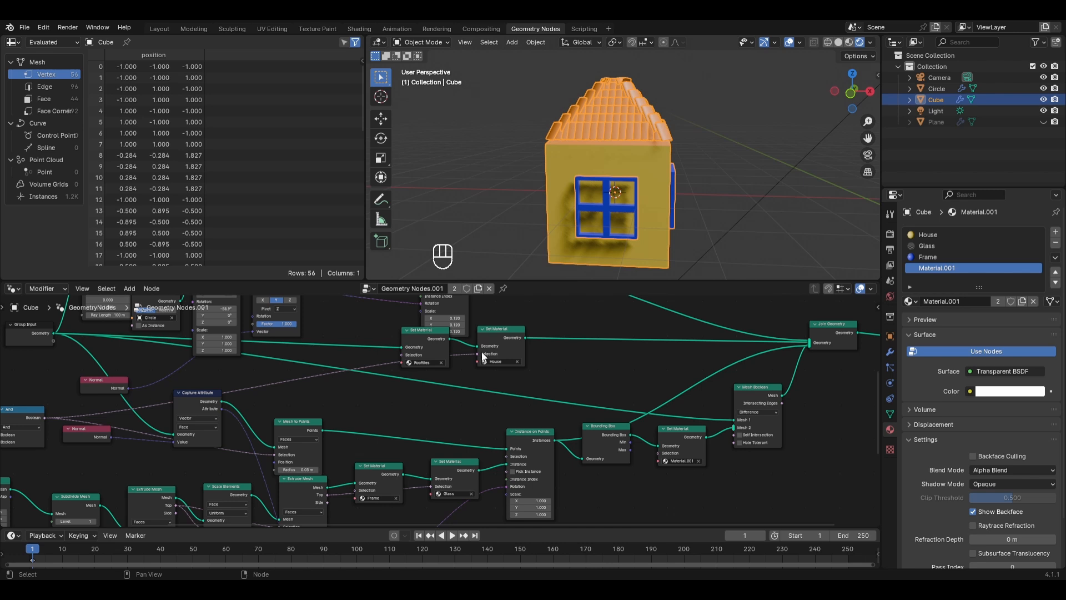
mouse_move(483, 356)
middle_click_drag(562, 220, 455, 206)
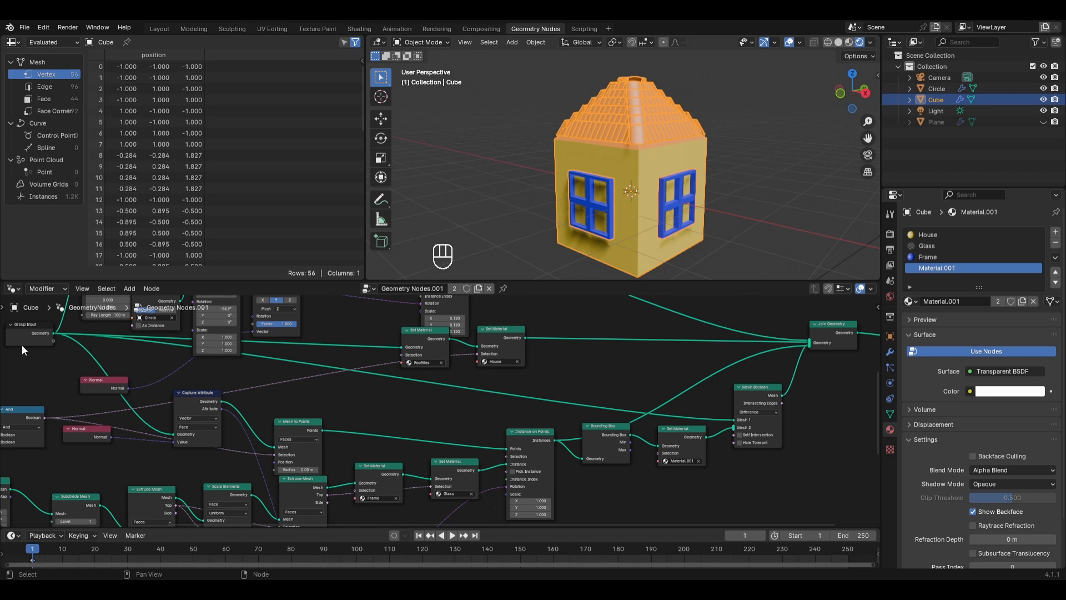
- Duplicate the Rooftiles Set Material node onto the link between Group Input and Mesh Boolean, and delete the original node
left_click(423, 333)
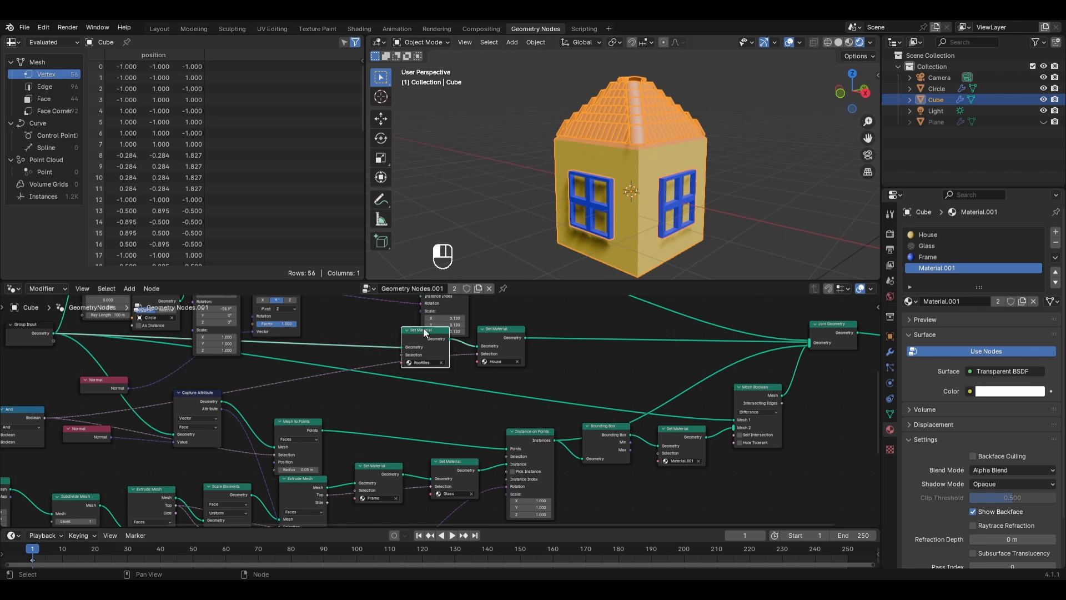
key("shift+d")
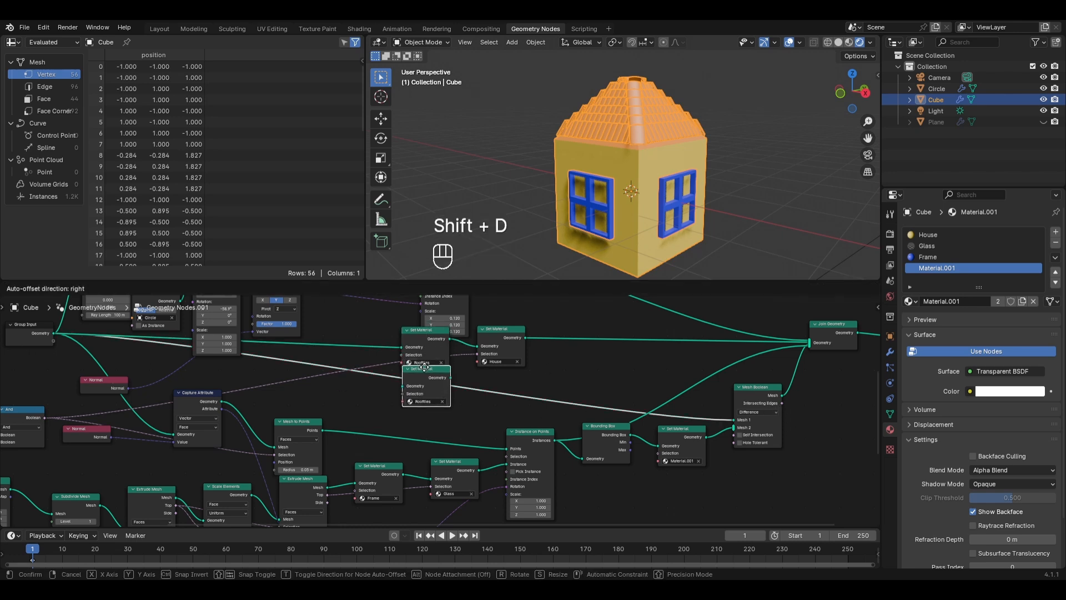
left_click(423, 369)
left_click(422, 330)
key("x")
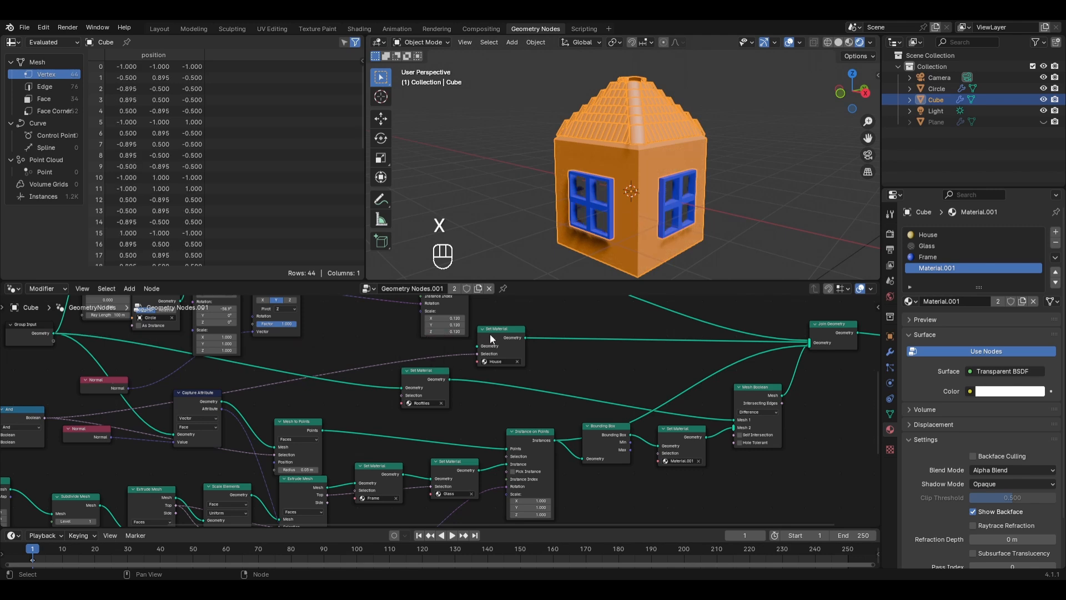
- Move the House Set Material node onto the link between Rooftiles and Mesh Boolean, and connect the And output to its Selection
left_click(492, 334)
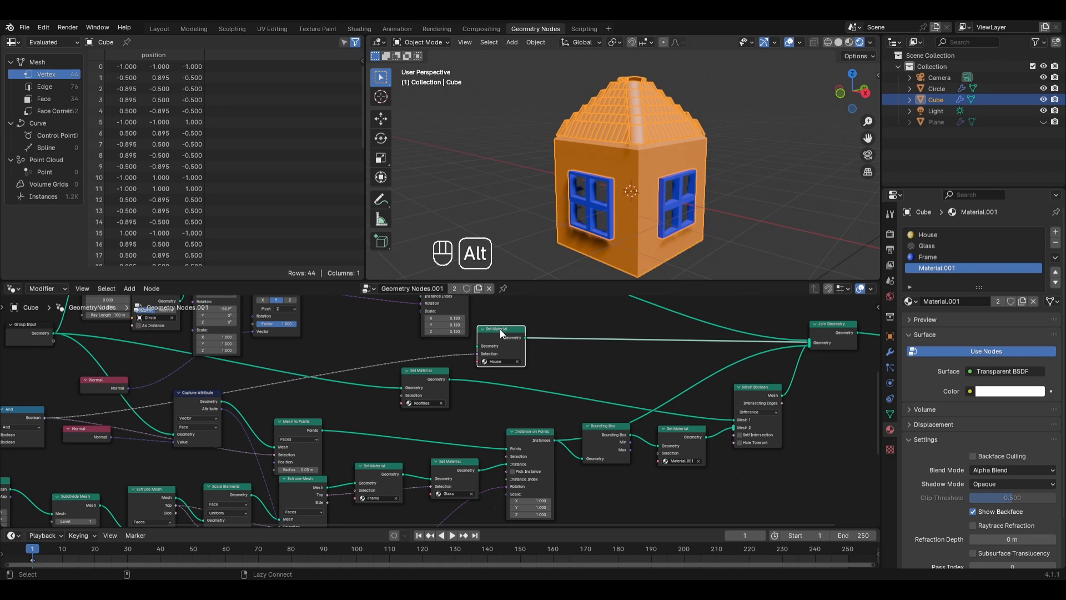
left_click_drag(499, 329, 497, 382, "alt")
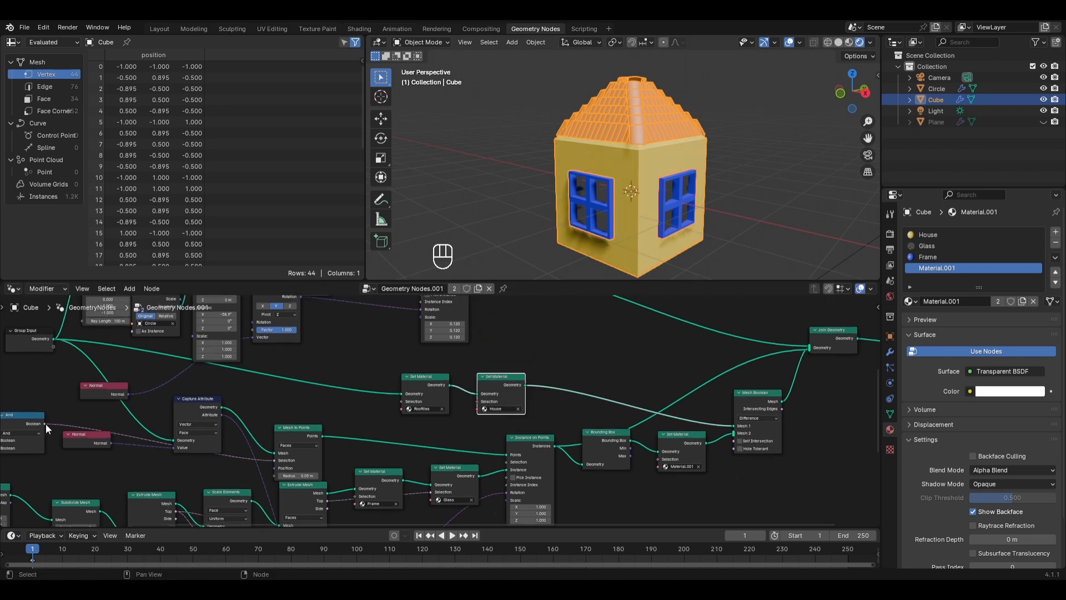
left_click_drag(46, 424, 473, 401)
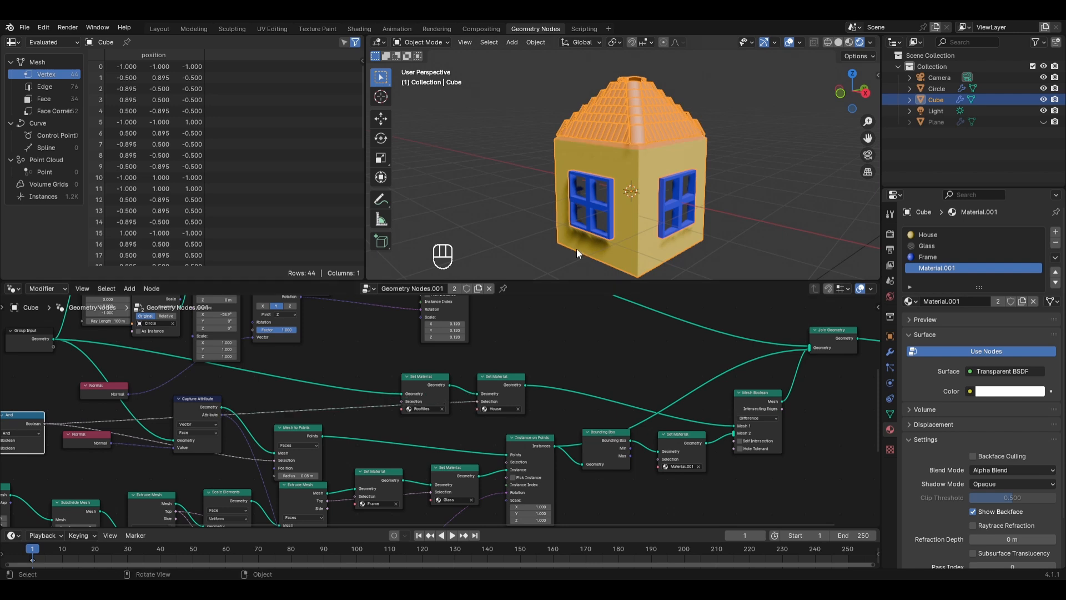
- Switch the viewport to Solid shading and inspect the window openings from the front of the house
mouse_move(577, 249)
middle_mouse_down()
mouse_move(670, 225)
mouse_move(498, 223)
mouse_move(677, 238)
mouse_move(701, 221)
mouse_move(792, 225)
mouse_move(581, 218)
mouse_move(861, 248)
mouse_move(838, 234)
mouse_move(868, 265)
middle_mouse_up()
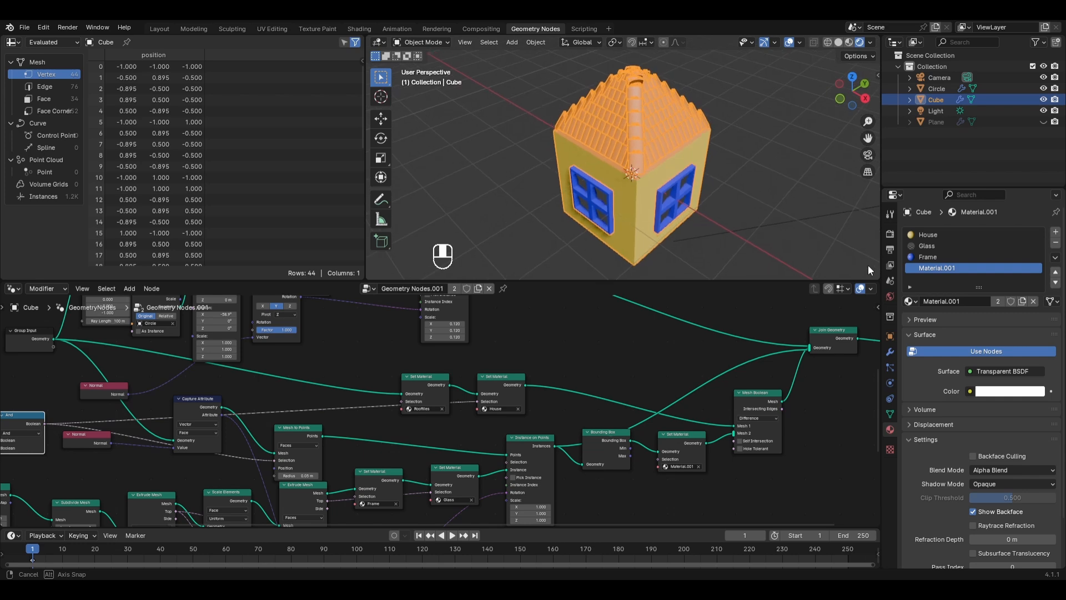
left_click(838, 43)
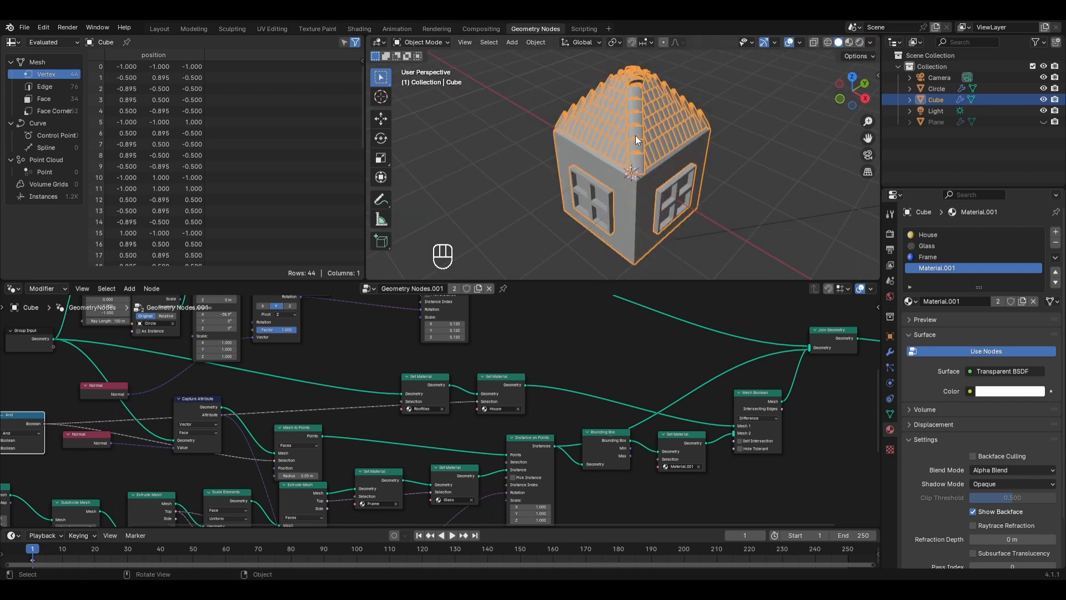
middle_click_drag(632, 176, 706, 145)
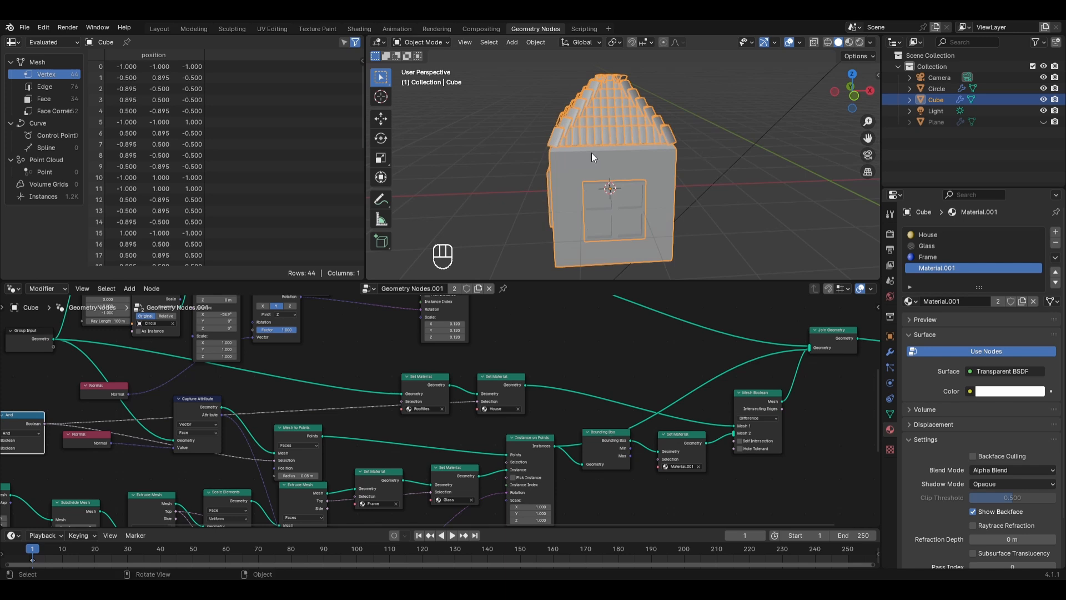
- In Edit Mode, move the whole roof tile mesh of the Circle object about 1.44 m along the global Y axis
middle_click_drag(591, 152, 702, 161)
middle_click_drag(768, 154, 666, 154, "shift")
left_click(812, 174)
key("Tab")
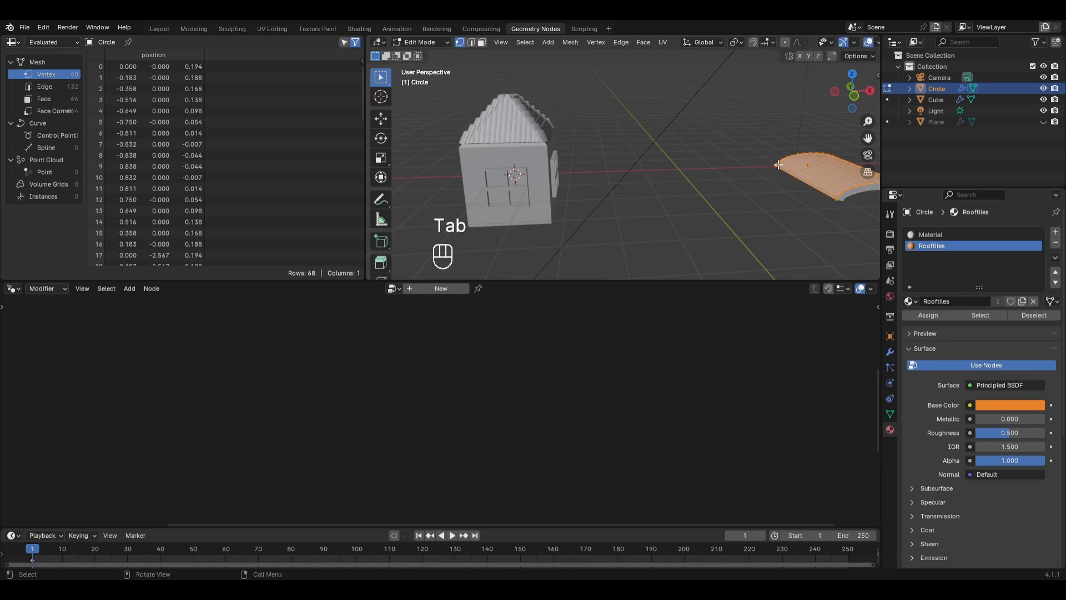
key("a")
key("g")
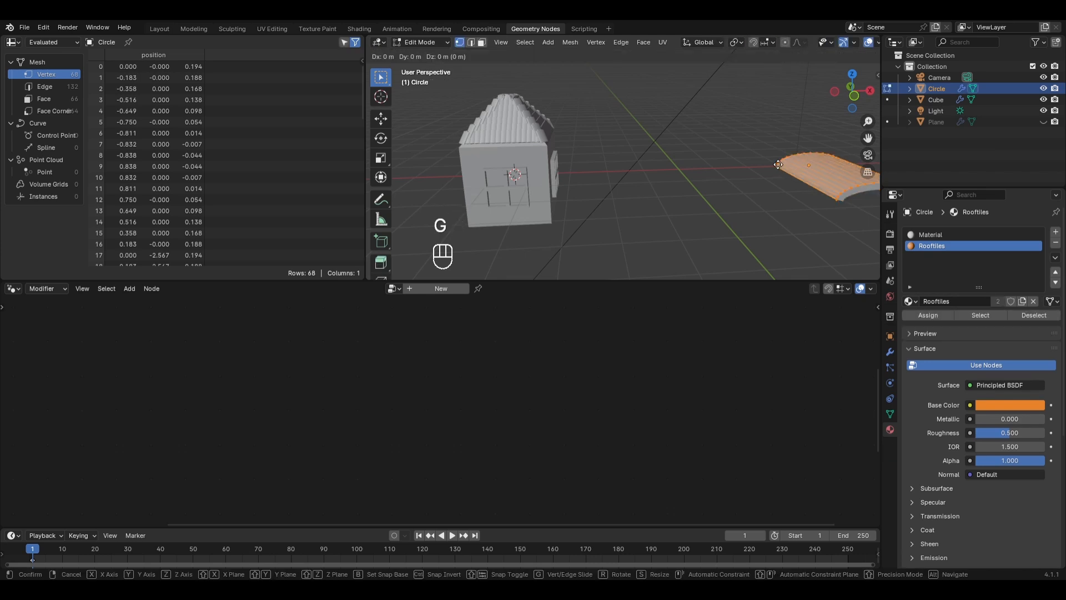
key("y")
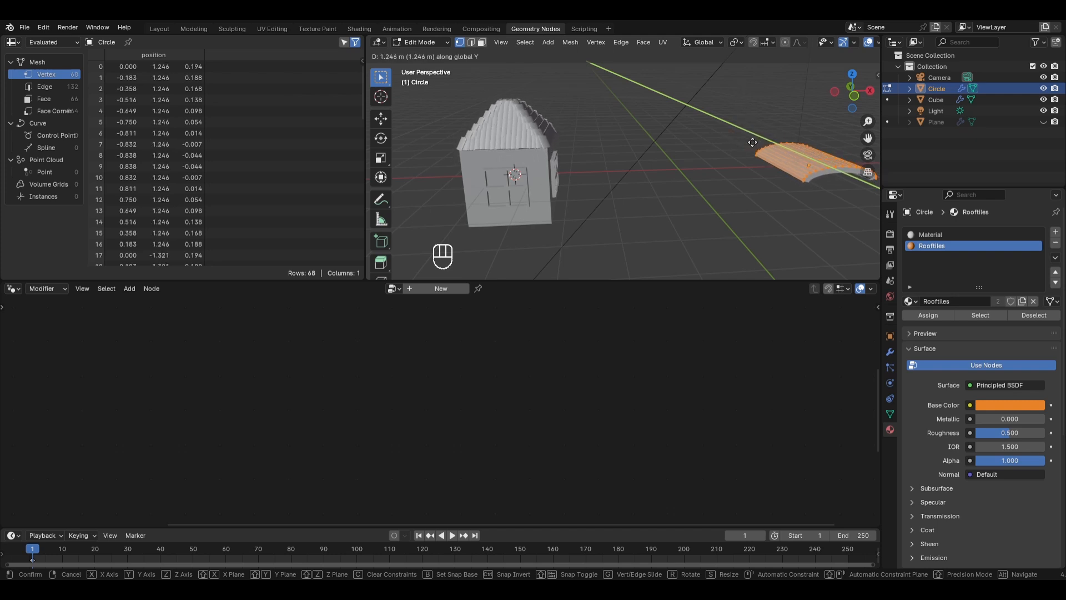
left_click(749, 142)
scroll(476, 144, "up", 1)
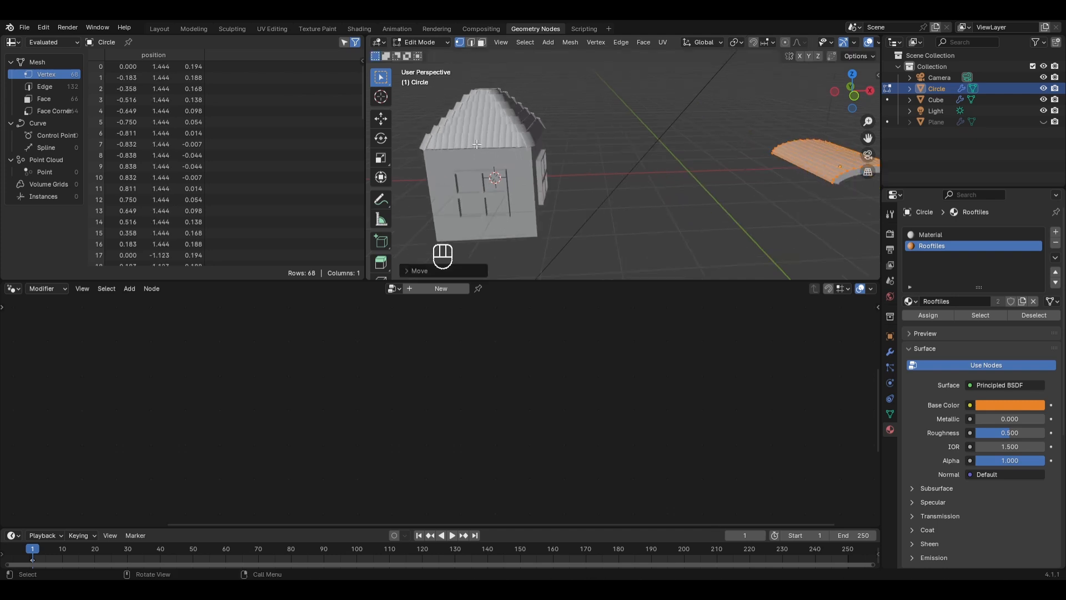
middle_click_drag(477, 143, 582, 184)
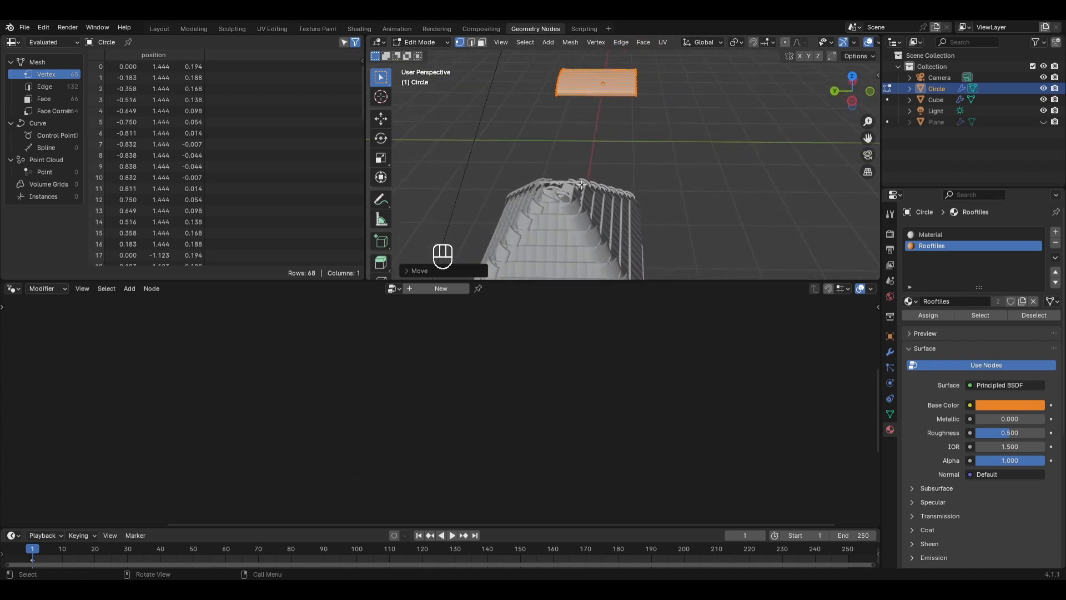
key("Tab")
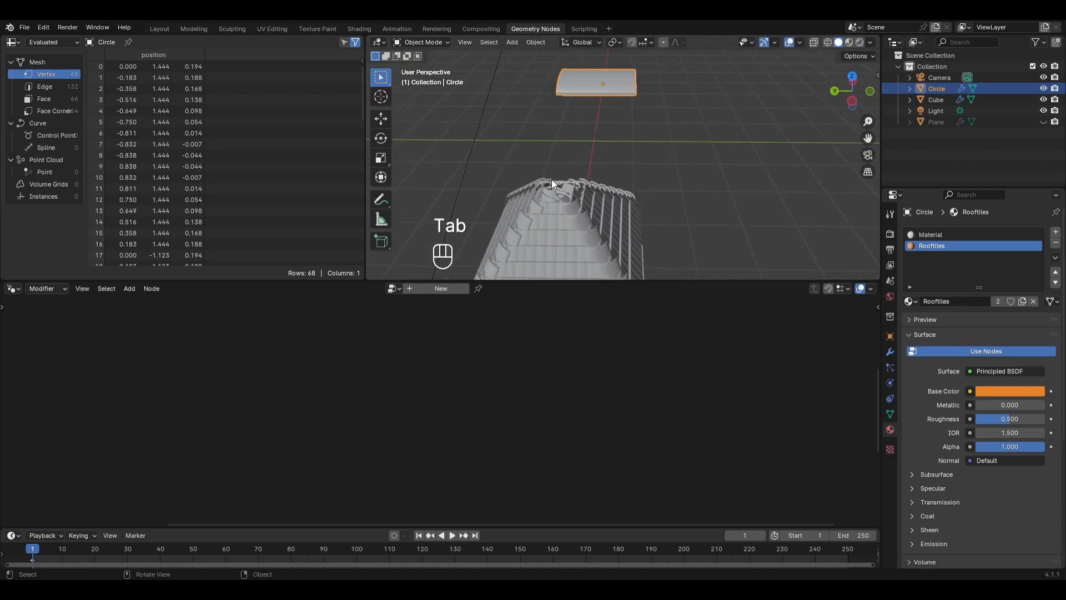
- Select the house and add a Boolean Math node set to And above the Instance on Points node of the roof tiles
middle_click_drag(561, 194, 541, 201)
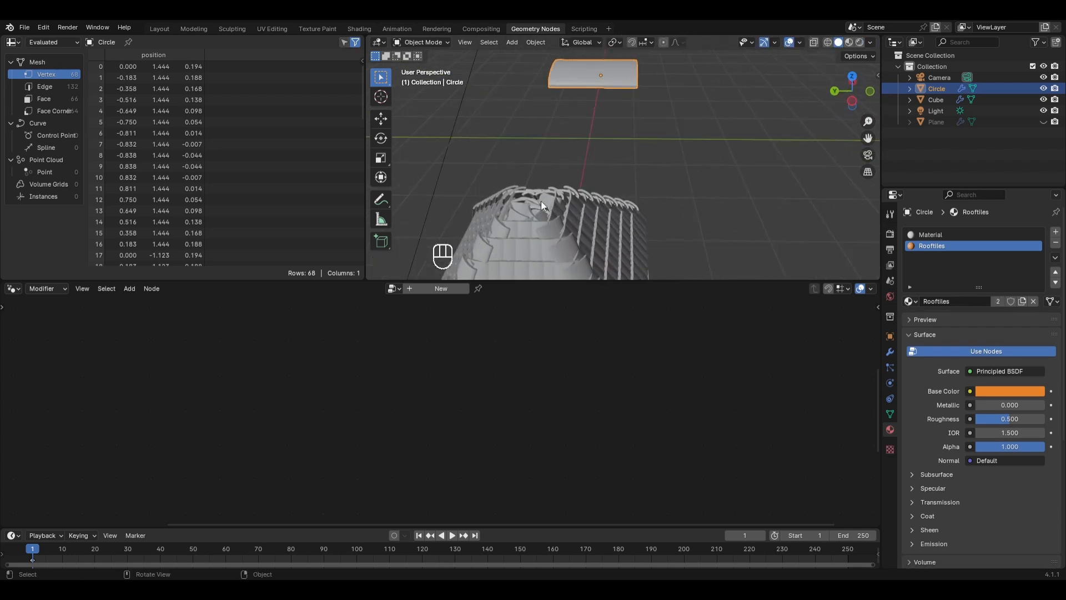
left_click(534, 210)
middle_click_drag(376, 319, 424, 481)
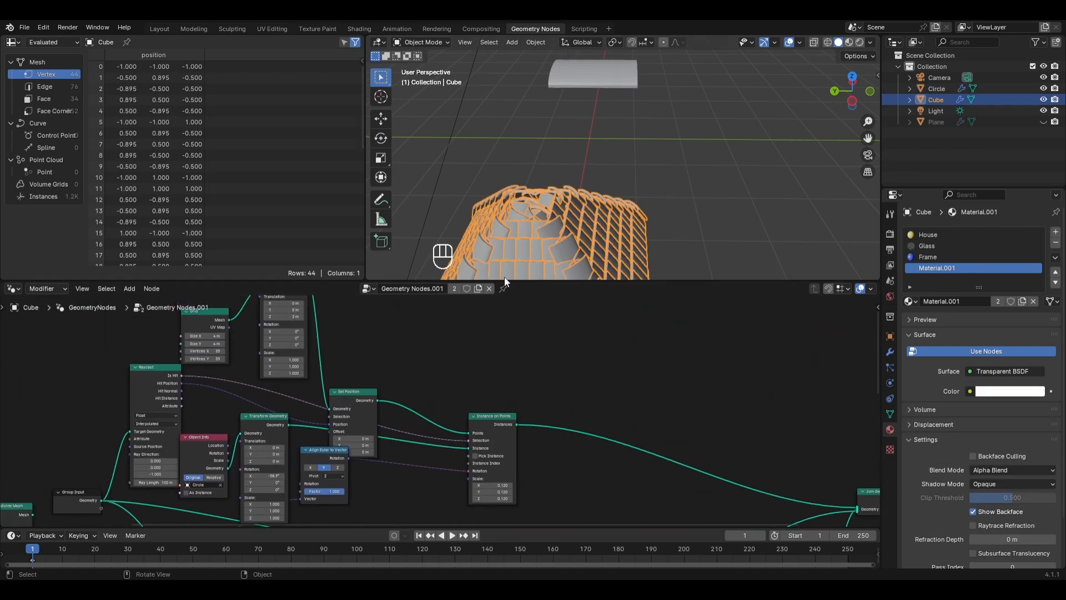
middle_click_drag(145, 368, 159, 383)
left_click_drag(166, 392, 153, 391)
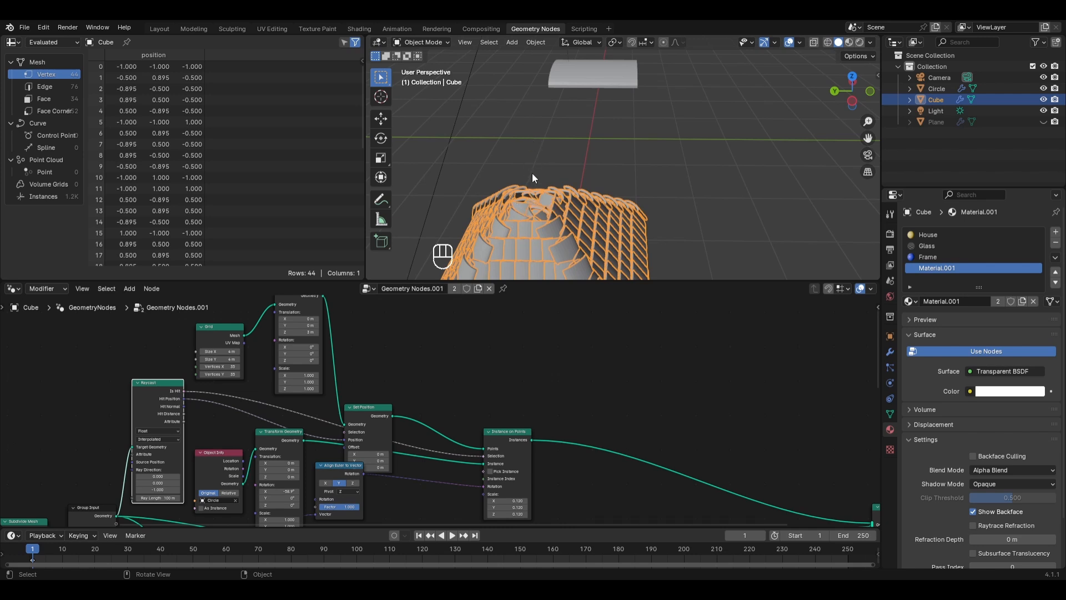
key("shift+a")
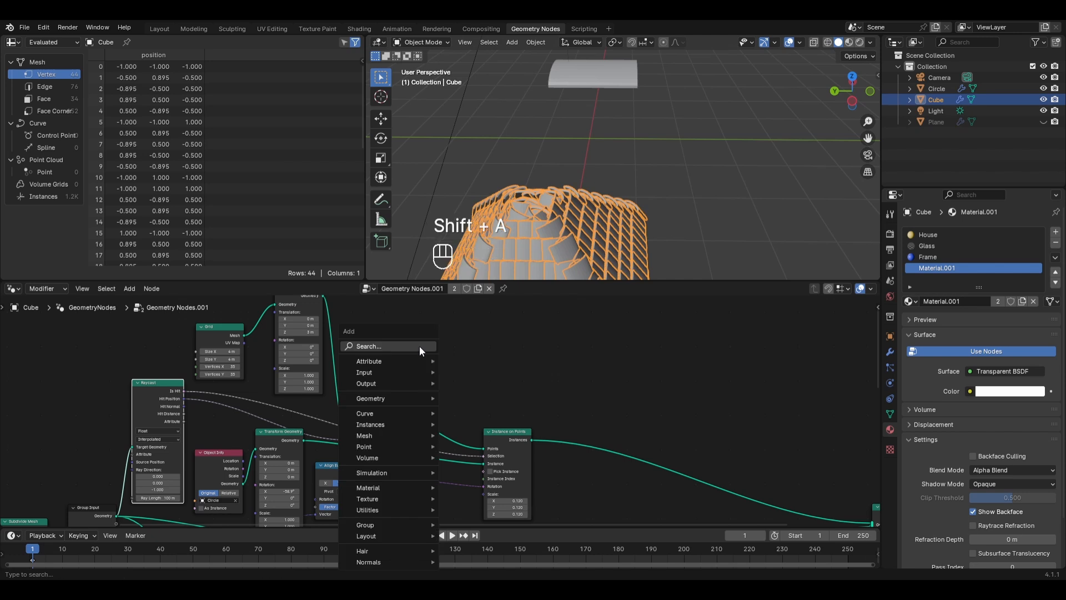
mouse_move(367, 500)
mouse_move(486, 425)
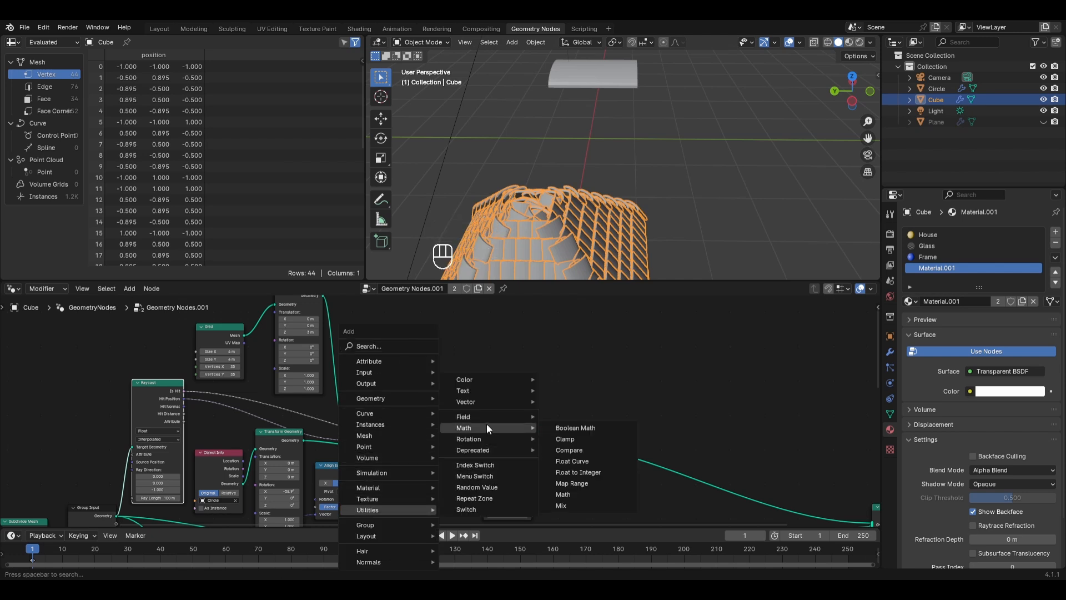
left_click(562, 423)
left_click(411, 344)
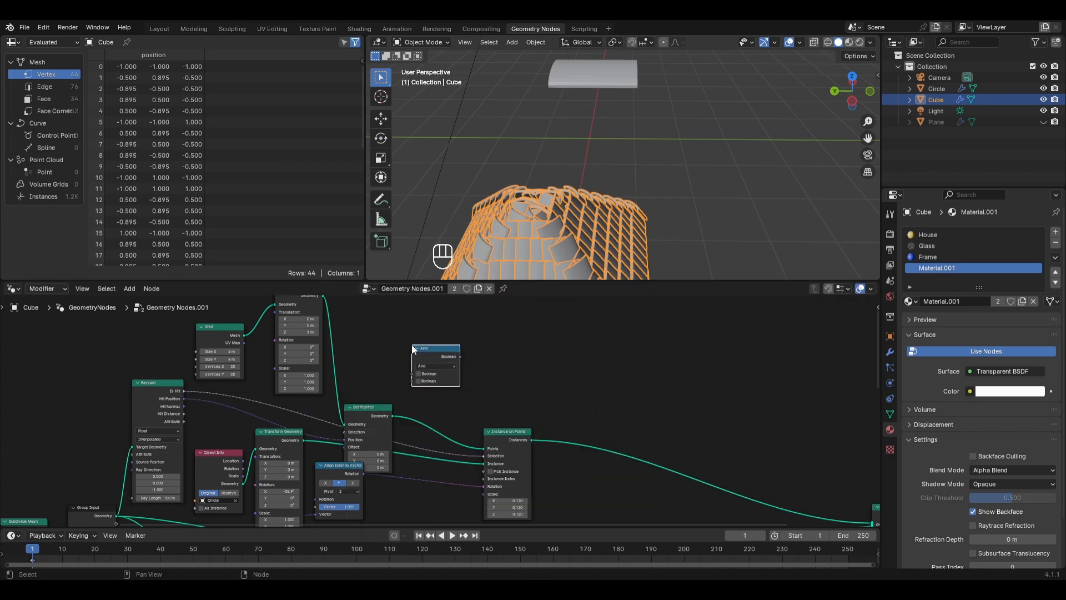
left_click_drag(422, 349, 511, 357)
- Add a Compare node beside the And node and set its data type to Vector
key("shift+a")
mouse_move(435, 328)
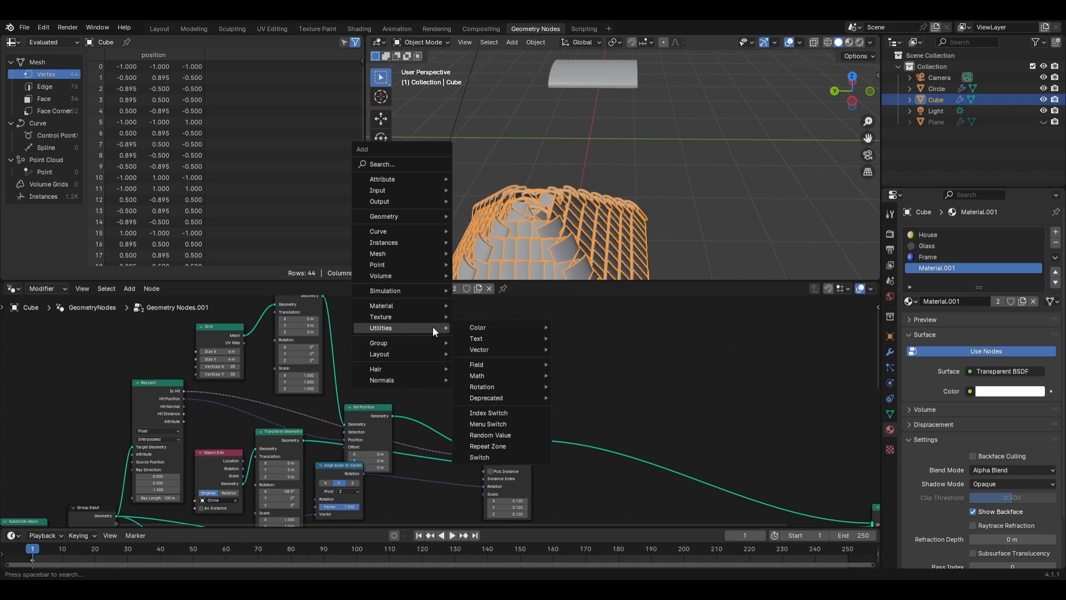
mouse_move(481, 377)
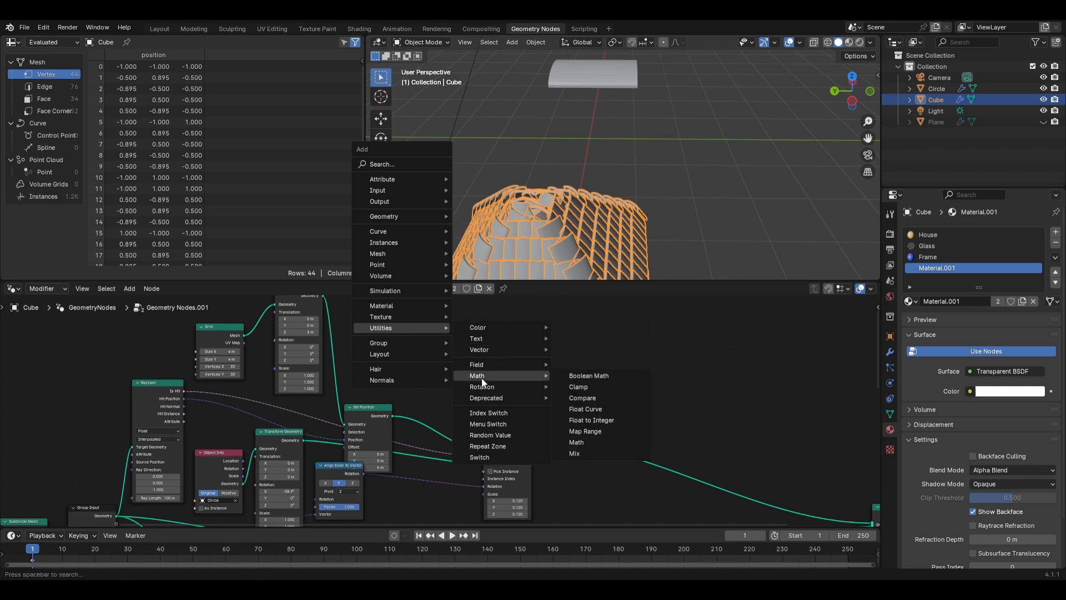
left_click(575, 394)
left_click(398, 315)
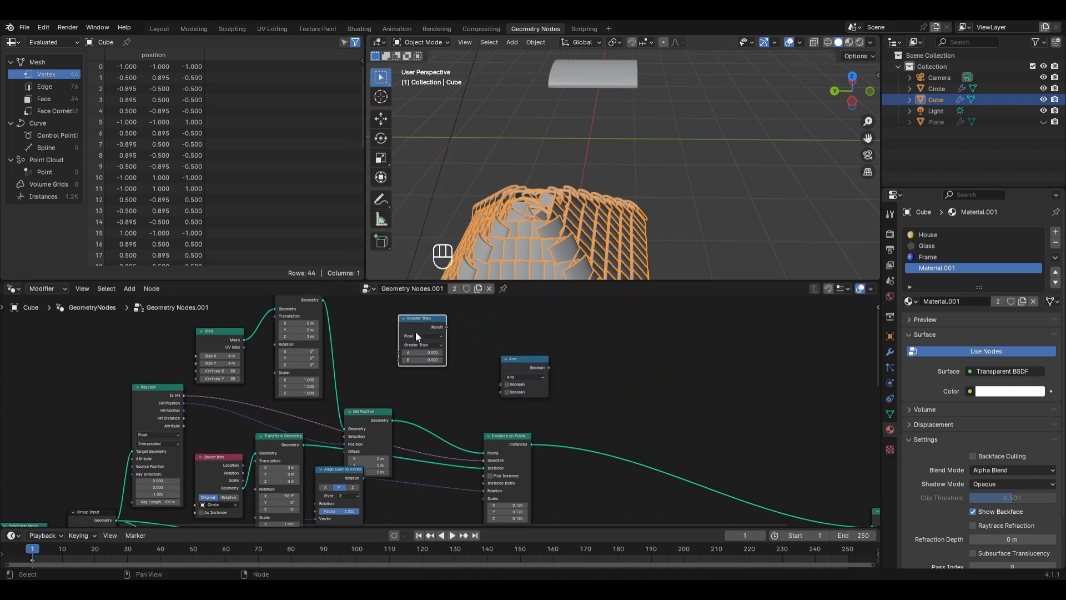
left_click(415, 335)
left_click(419, 366)
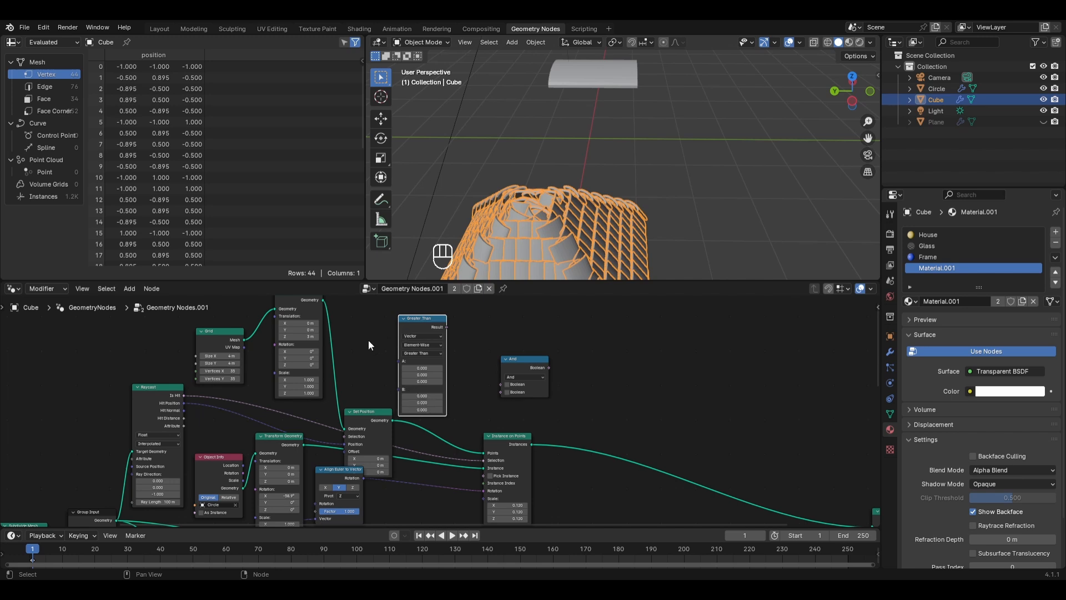
- Add a Normal node and connect its output to input A of the Compare node
key("shift+a")
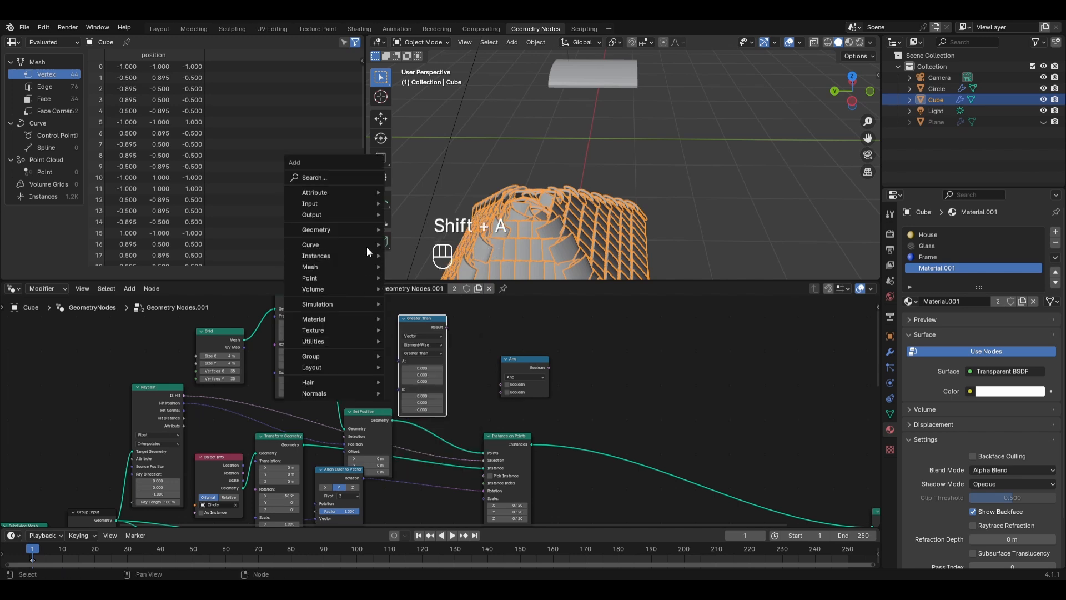
mouse_move(358, 229)
mouse_move(403, 231)
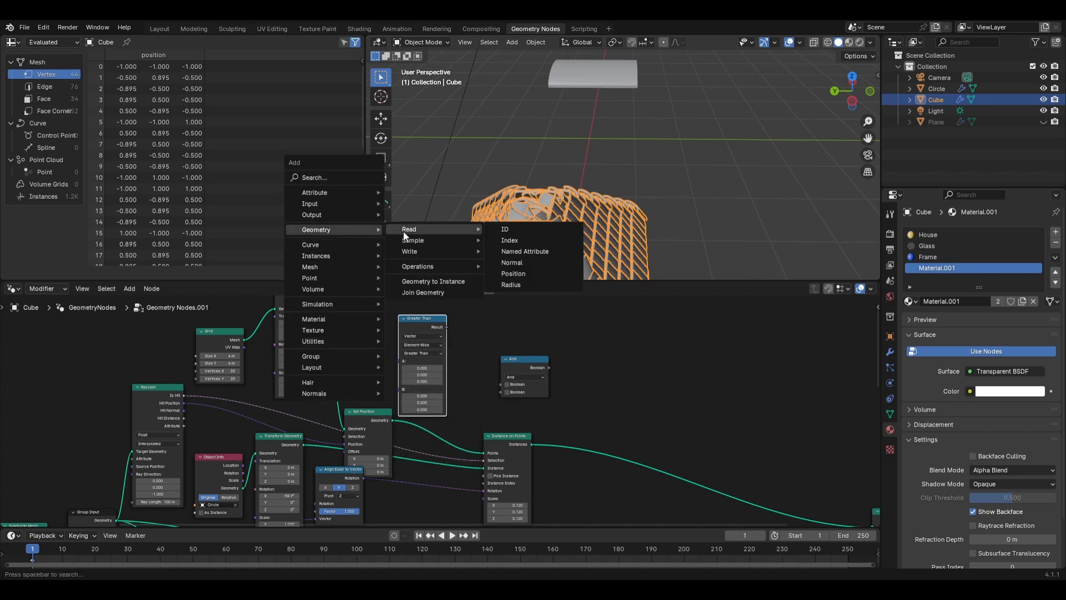
left_click(525, 261)
left_click(399, 362)
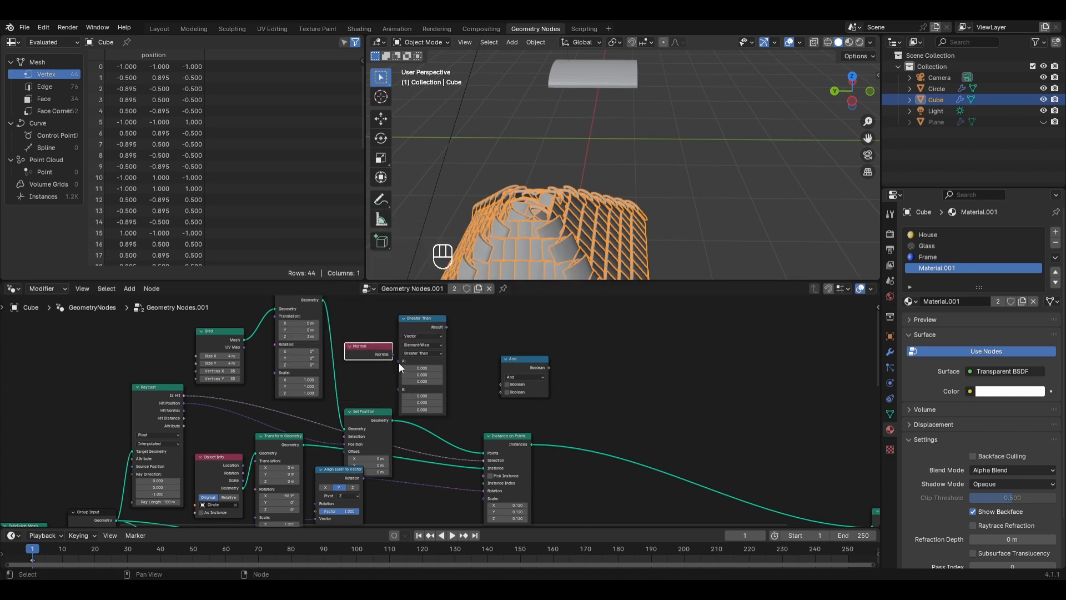
left_click_drag(398, 354, 401, 360)
scroll(435, 355, "up", 2)
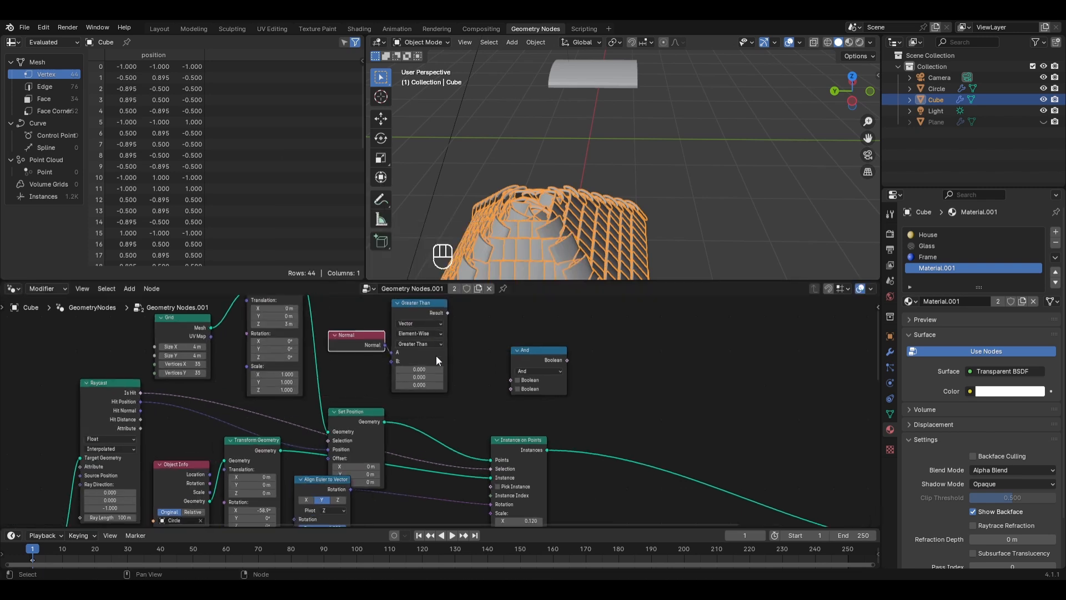
- Set the Compare operation to Not Equal and the Z component of vector B to 1
left_click(418, 332)
left_click(407, 405)
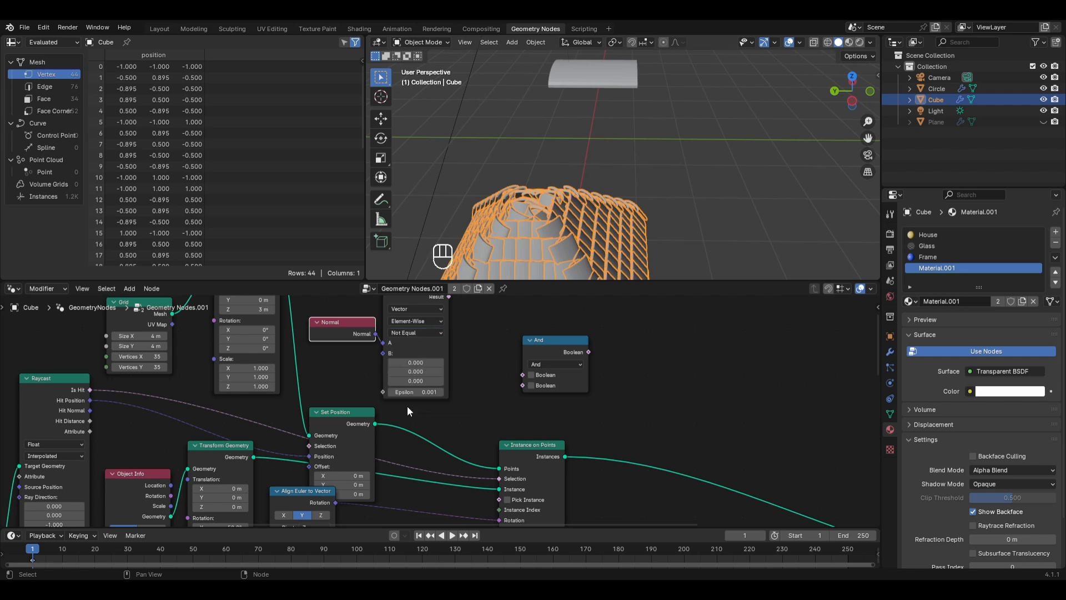
left_click(416, 381)
type("1")
key("Return")
- Connect the Not Equal result and the Raycast Is Hit to And, and feed And into the Instance on Points Selection
left_click_drag(448, 297, 523, 375)
left_click_drag(89, 389, 555, 389)
scroll(629, 345, "down", 2)
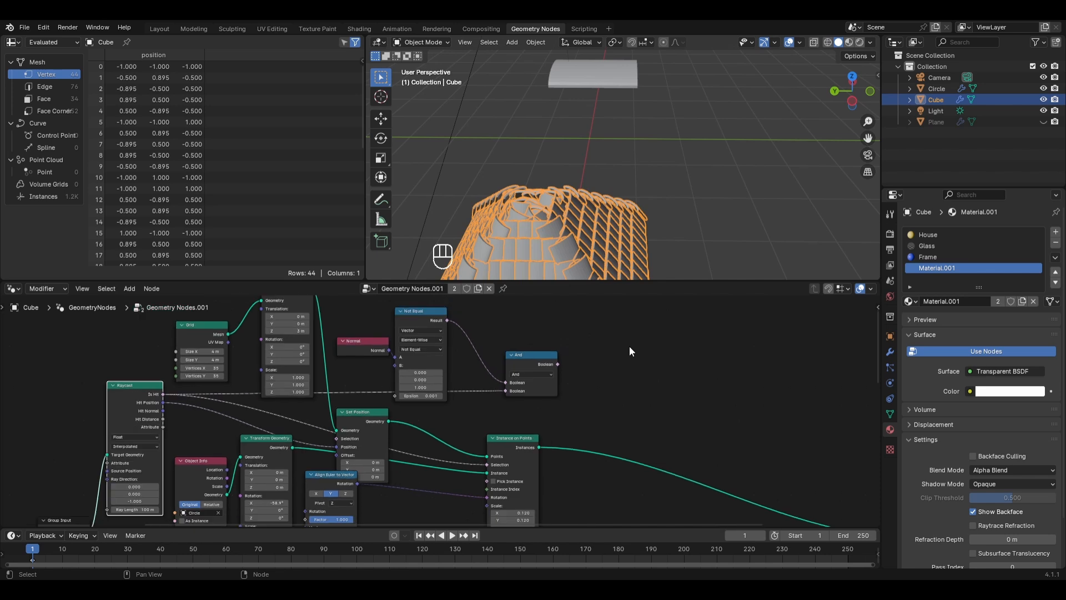
middle_click_drag(665, 408, 528, 369)
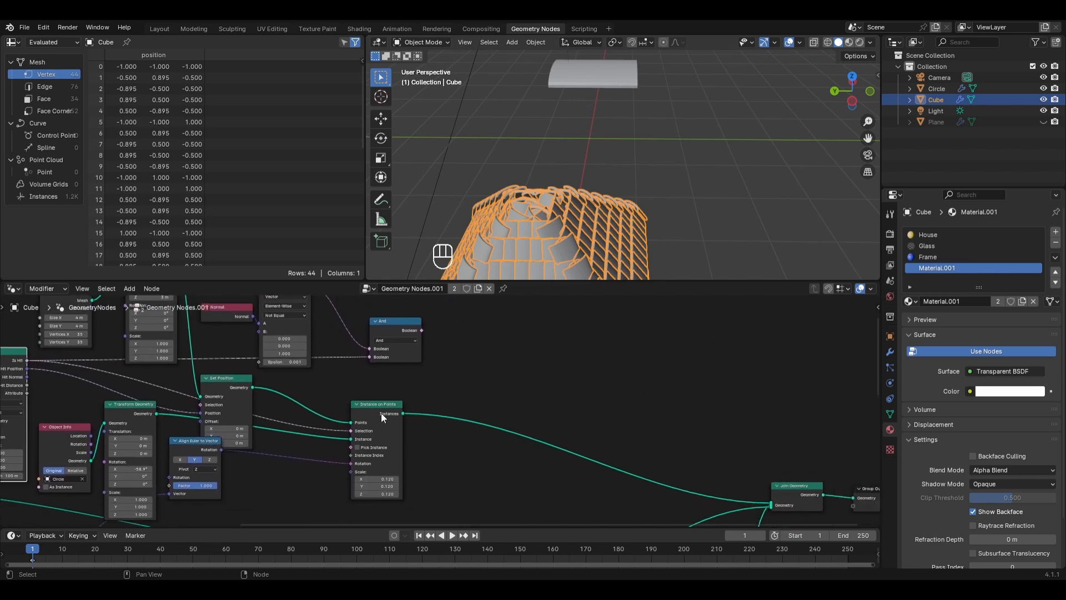
left_click_drag(421, 330, 351, 430)
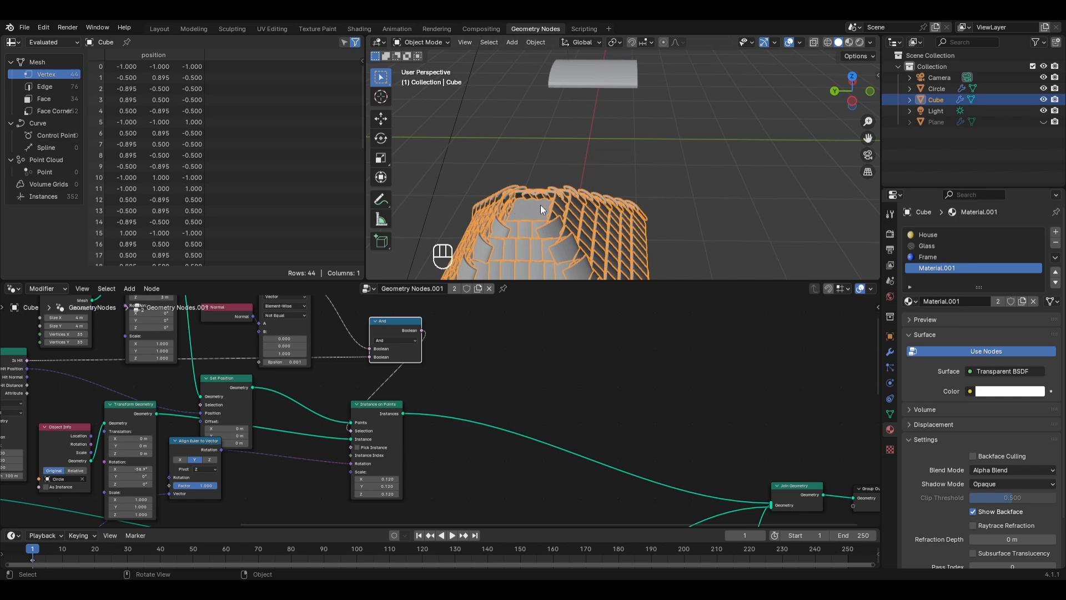
- Extrude the house's side wall face facing positive X outward by about 4.3 m in Edit Mode
mouse_move(541, 209)
middle_mouse_down()
mouse_move(488, 248)
mouse_move(540, 203)
mouse_move(552, 207)
middle_mouse_up()
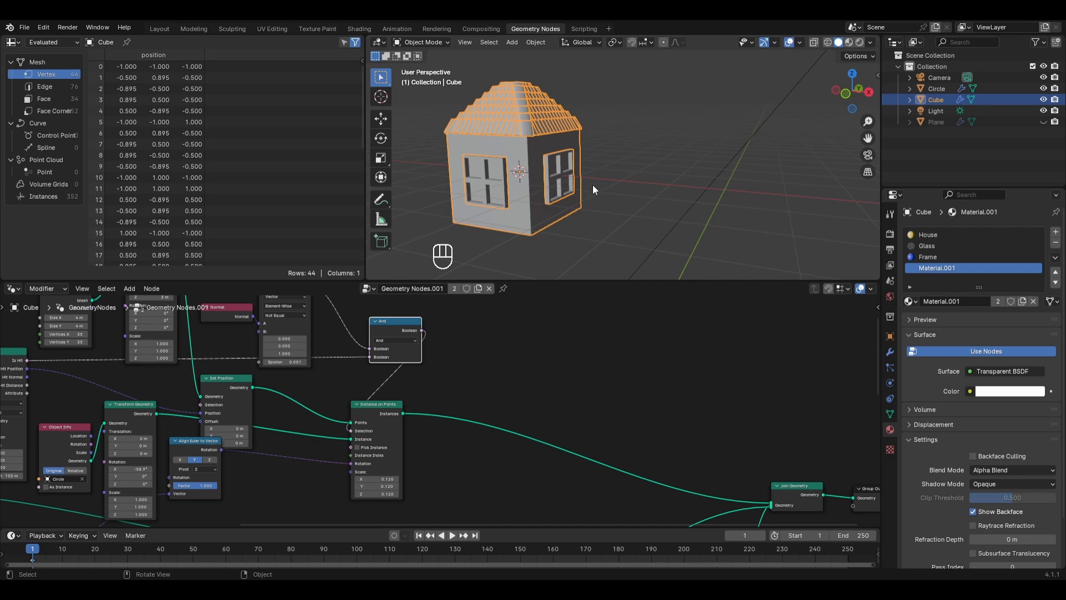
key("Tab")
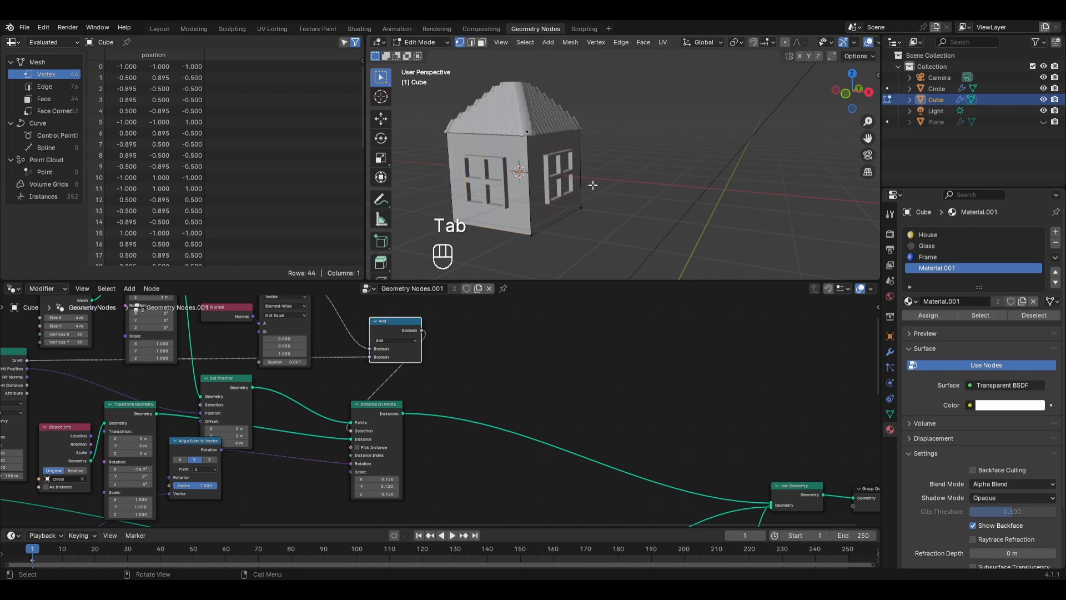
key("3")
left_click(540, 144)
key("e")
left_click(770, 155)
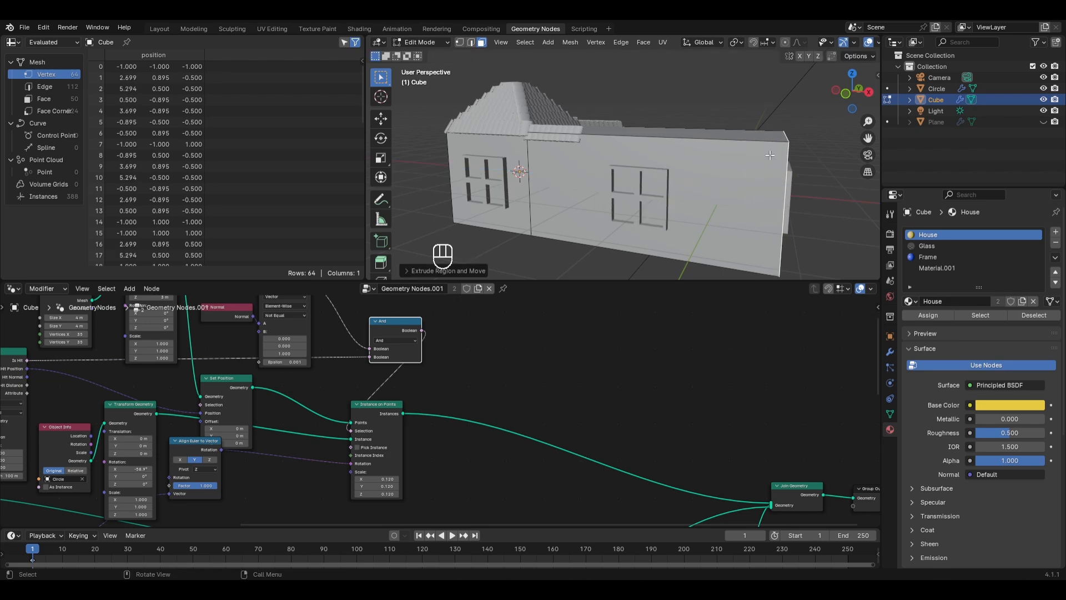
- Extrude the top face of the new house extension upward by about 1.22 m
mouse_move(754, 212)
middle_mouse_down()
mouse_move(733, 219)
mouse_move(644, 189)
mouse_move(600, 206)
mouse_move(751, 230)
middle_mouse_up()
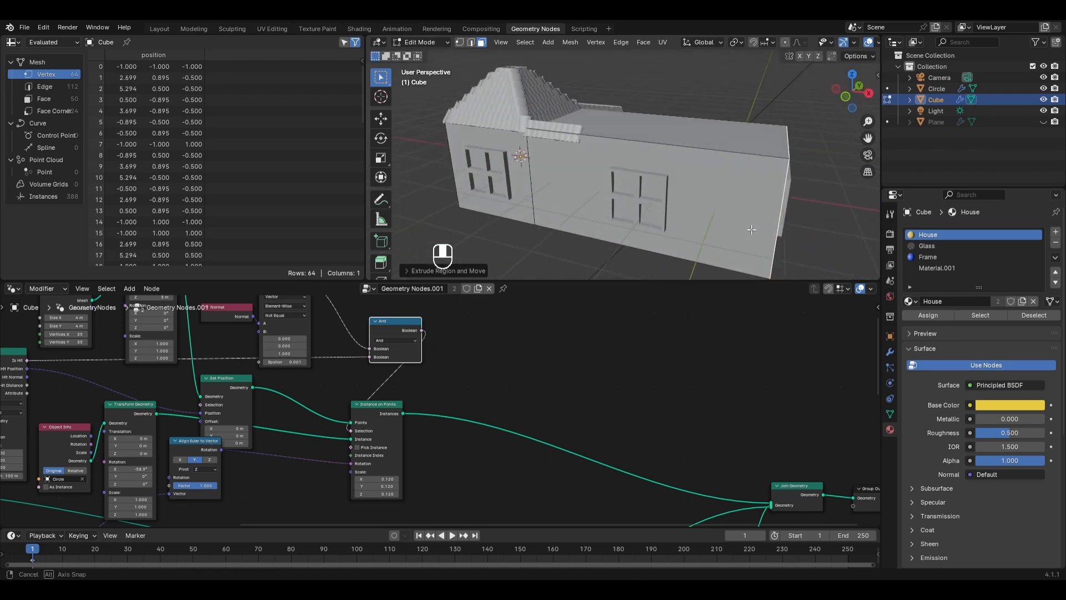
left_click(677, 131)
key("e")
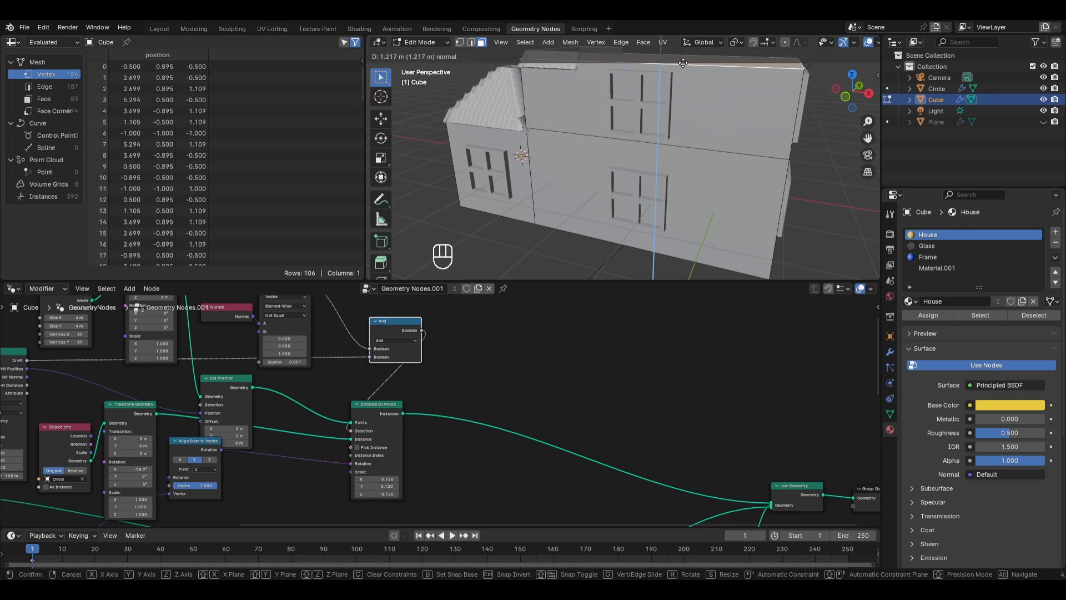
left_click(683, 64)
middle_click_drag(591, 105, 589, 85)
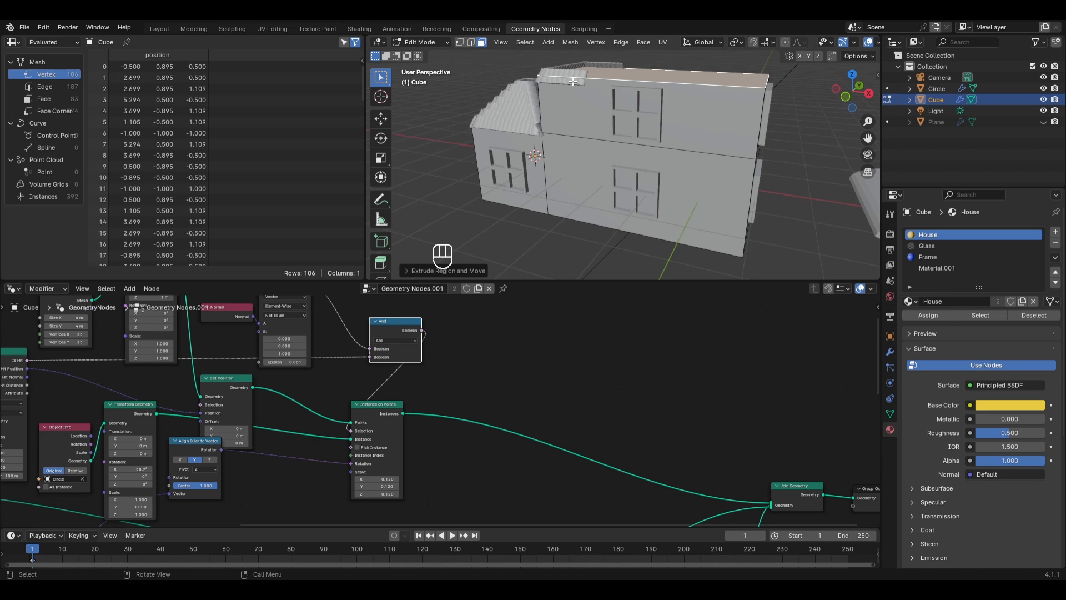
- Set Size X and Size Y of the Grid node to 100 m
middle_click_drag(39, 304, 129, 406)
scroll(129, 407, "up", 5)
middle_click_drag(49, 418, 201, 413)
left_click_drag(133, 410, 134, 421)
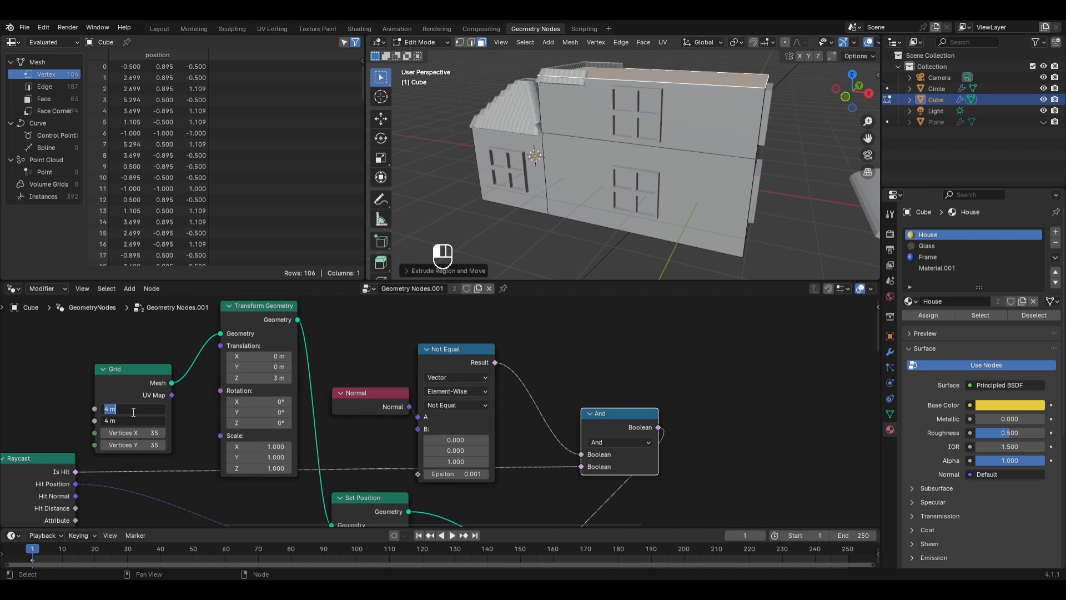
type("100")
key("Return")
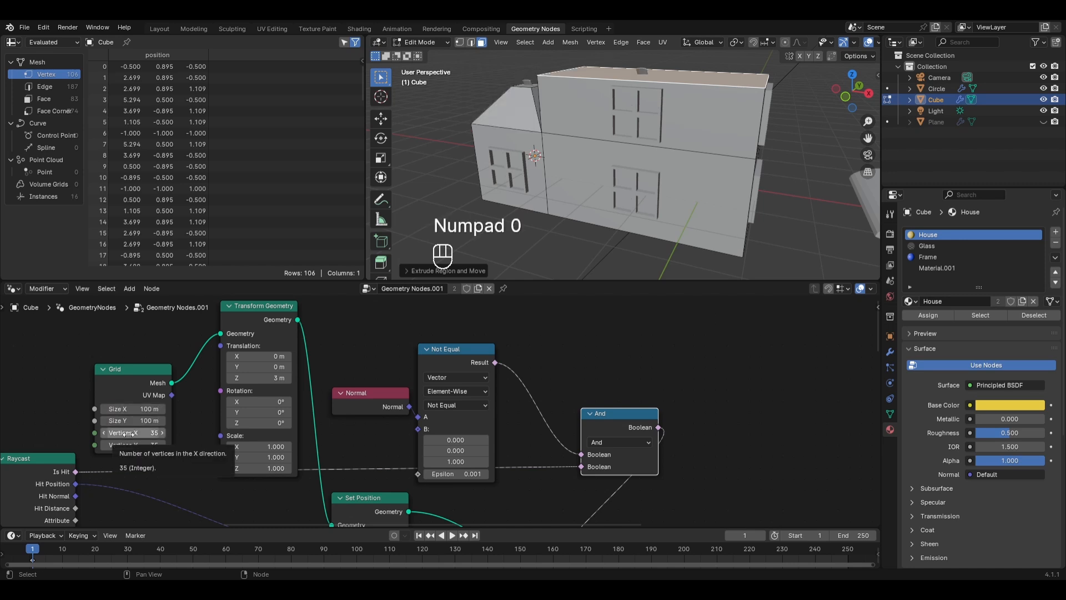
- Increase Vertices X and Y of the Grid node to 400 and finally 500, and inspect the roof tiles
left_click_drag(128, 433, 127, 445)
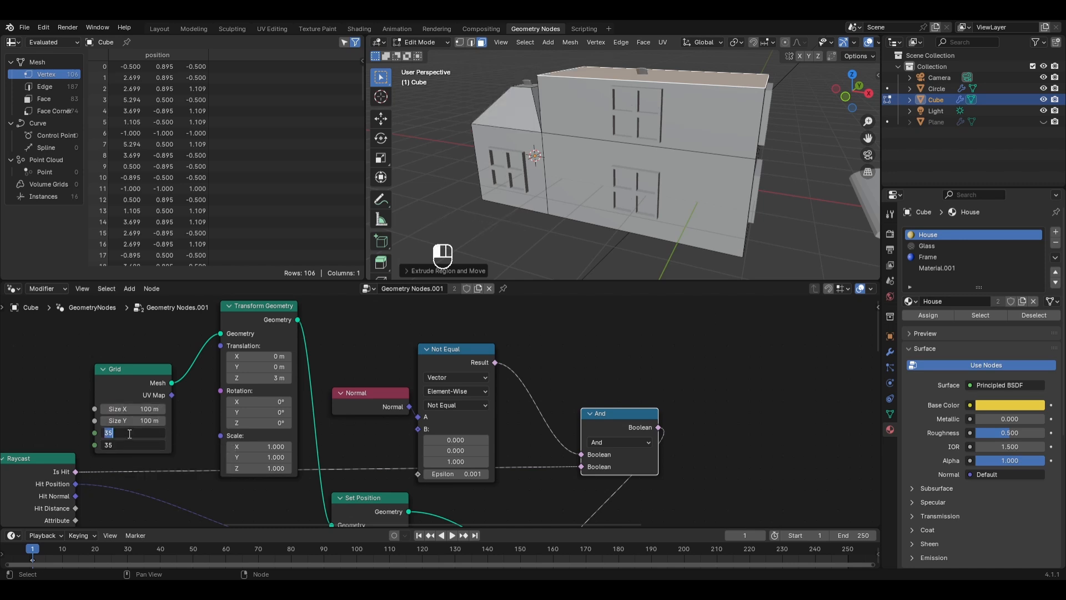
type("400")
key("Return")
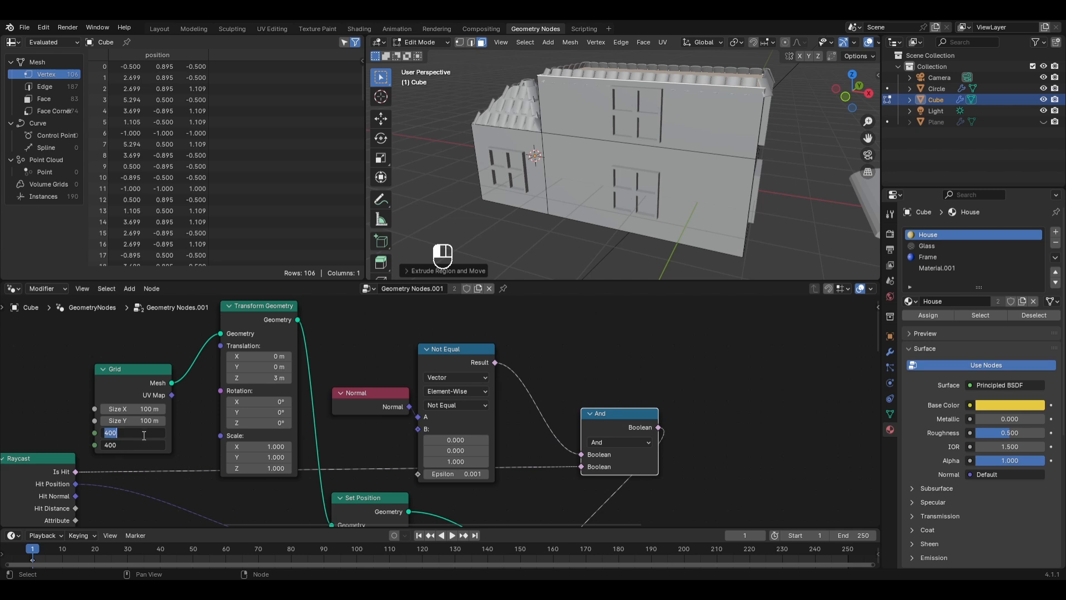
type("500")
key("Return")
middle_click_drag(454, 200, 515, 166)
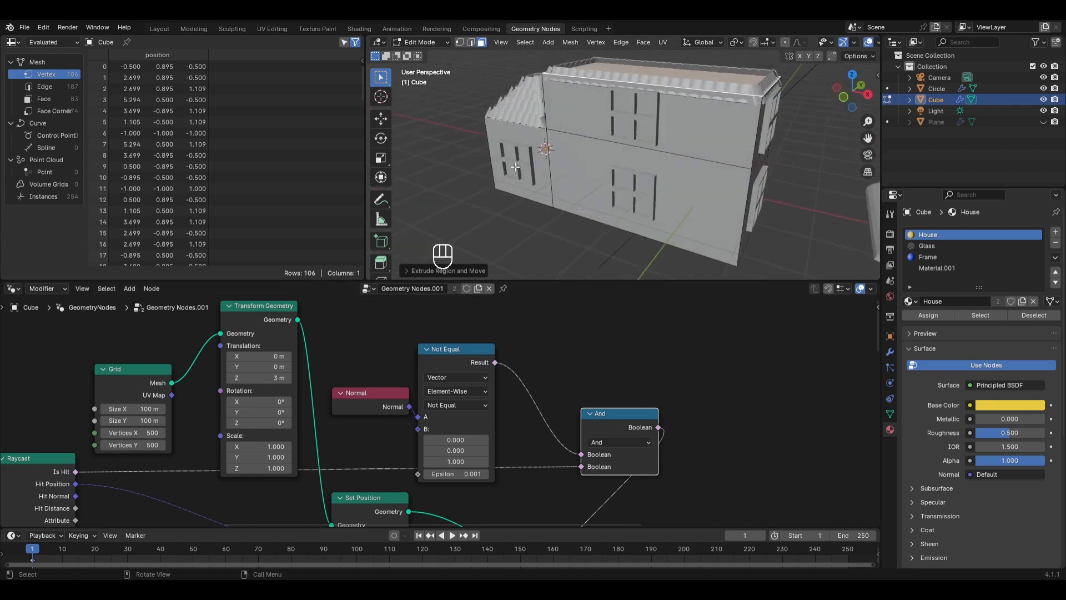
- Return the house to Object Mode and inspect it in Rendered shading
key("Tab")
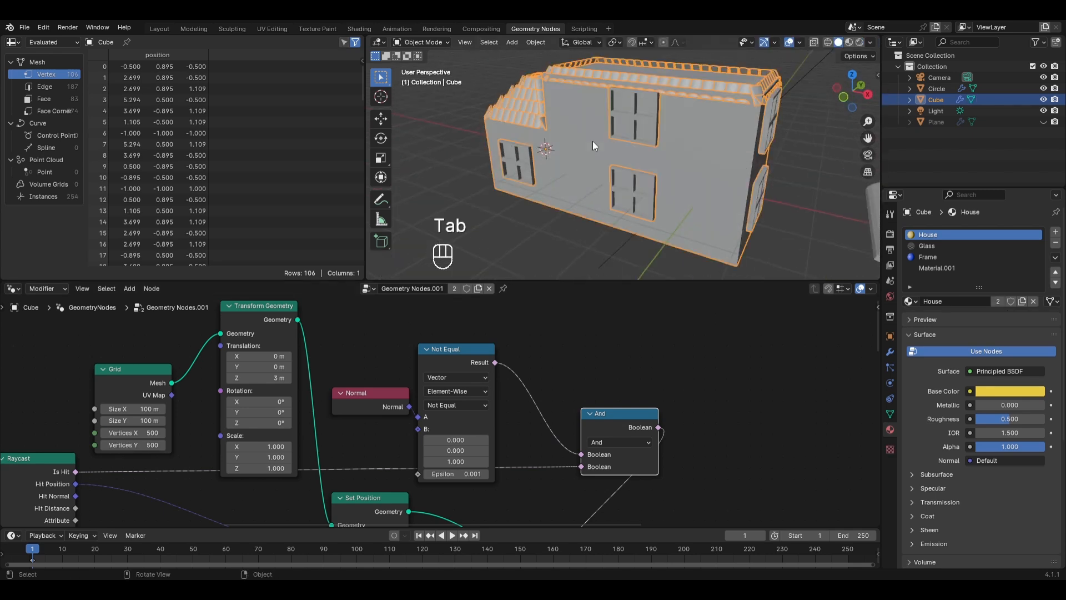
left_click(859, 43)
mouse_move(767, 169)
middle_mouse_down()
mouse_move(631, 184)
mouse_move(636, 172)
mouse_move(790, 174)
mouse_move(678, 205)
middle_mouse_up()
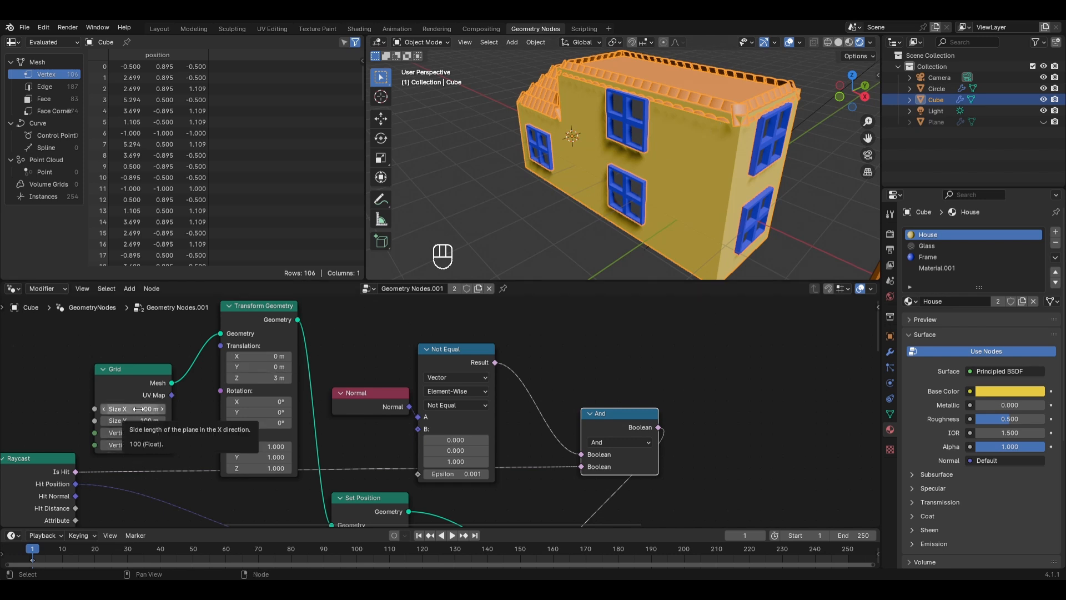
- Set the Grid node's Size X and Y to 80 m and its Vertices X and Y to 540
left_click_drag(138, 409, 142, 420)
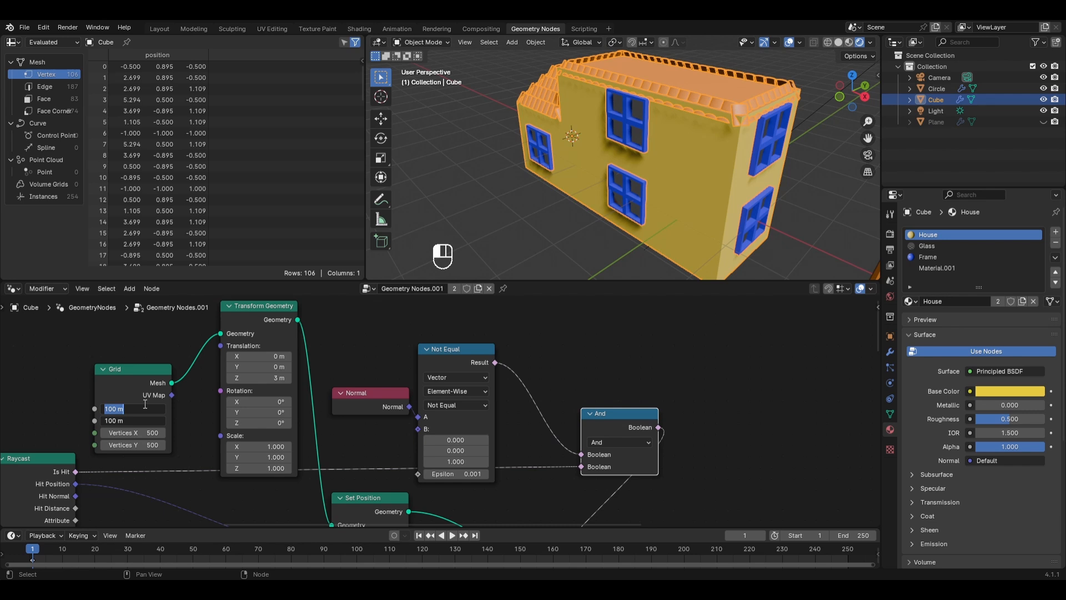
type("80")
key("Return")
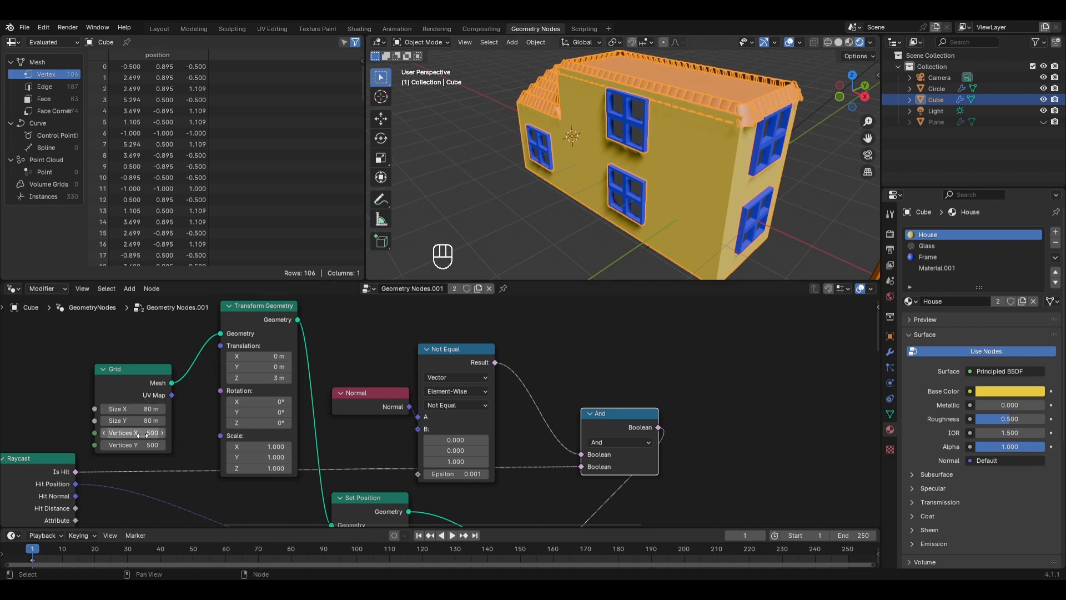
left_click_drag(145, 432, 145, 444)
type("550")
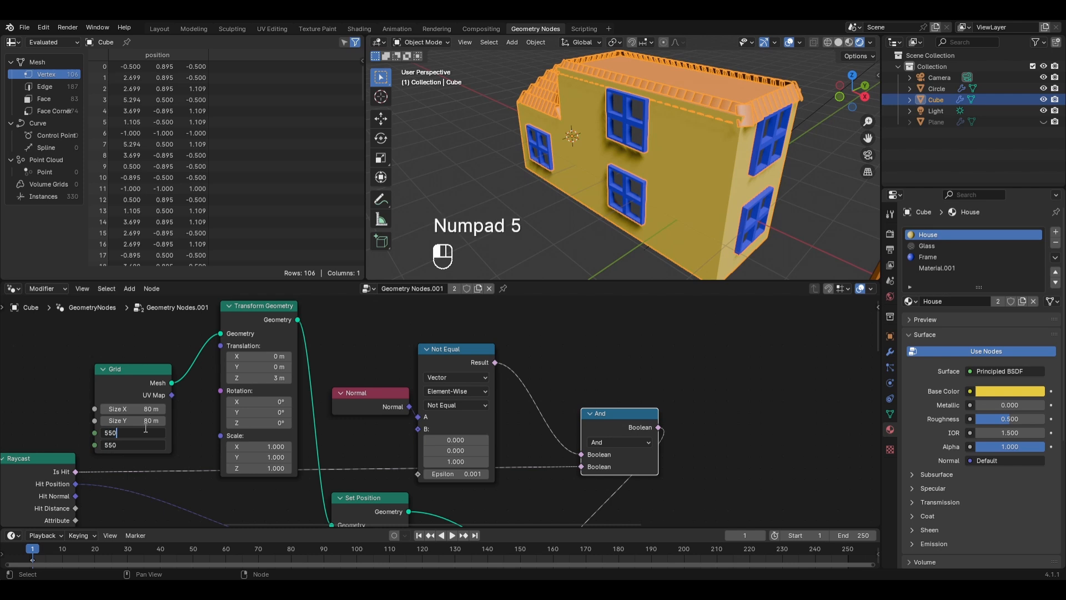
key("Return")
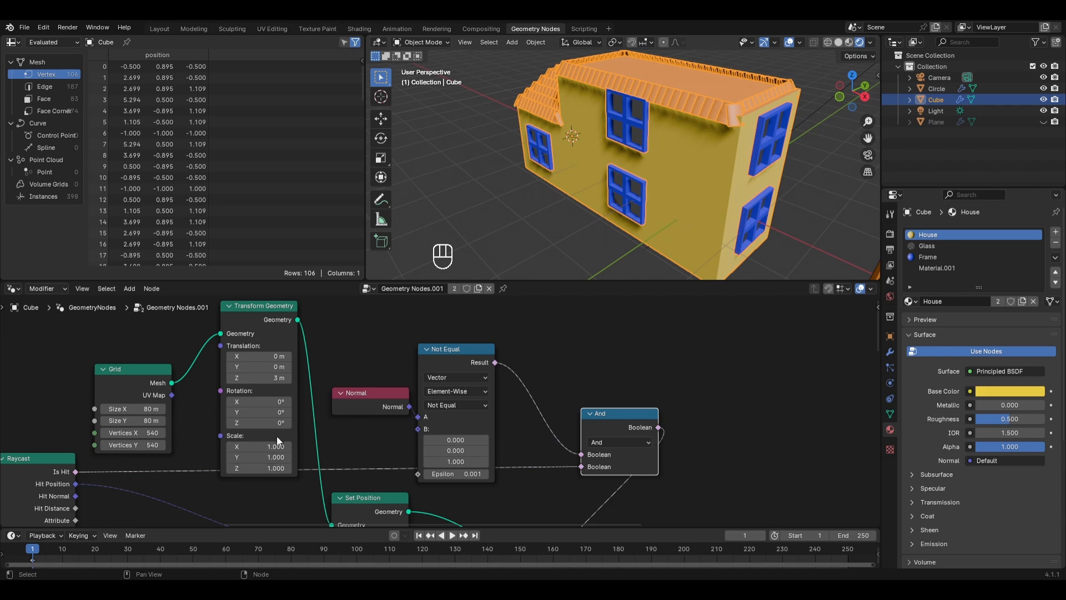
- Reduce the X scale of the grid's Transform Geometry node to 0.940 and check the roof tiles from several sides
left_click_drag(278, 442, 261, 442, "shift")
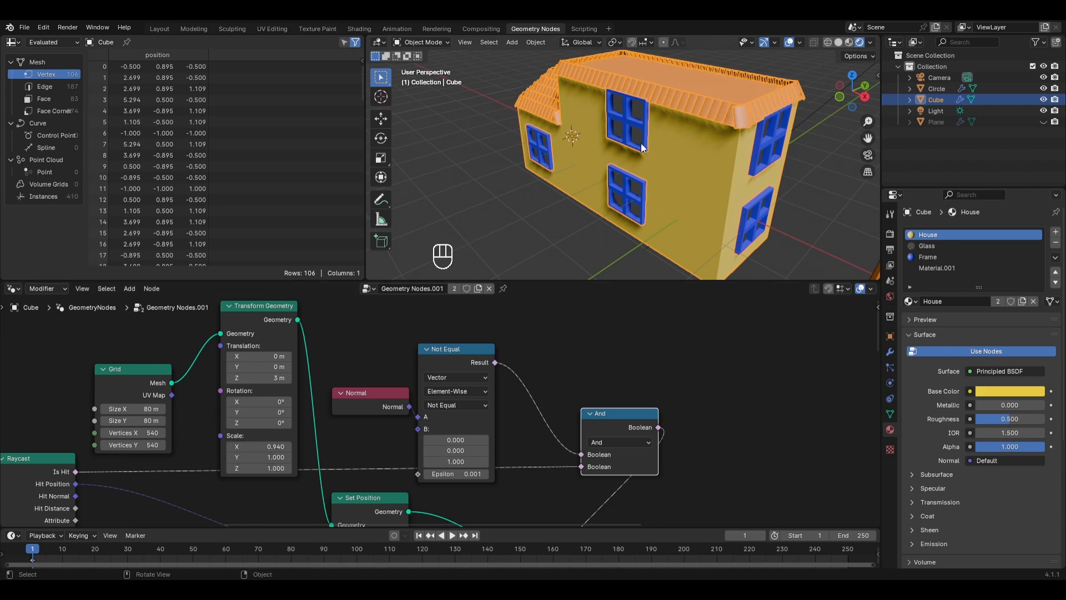
middle_click_drag(748, 198, 501, 148)
scroll(501, 149, "down", 3)
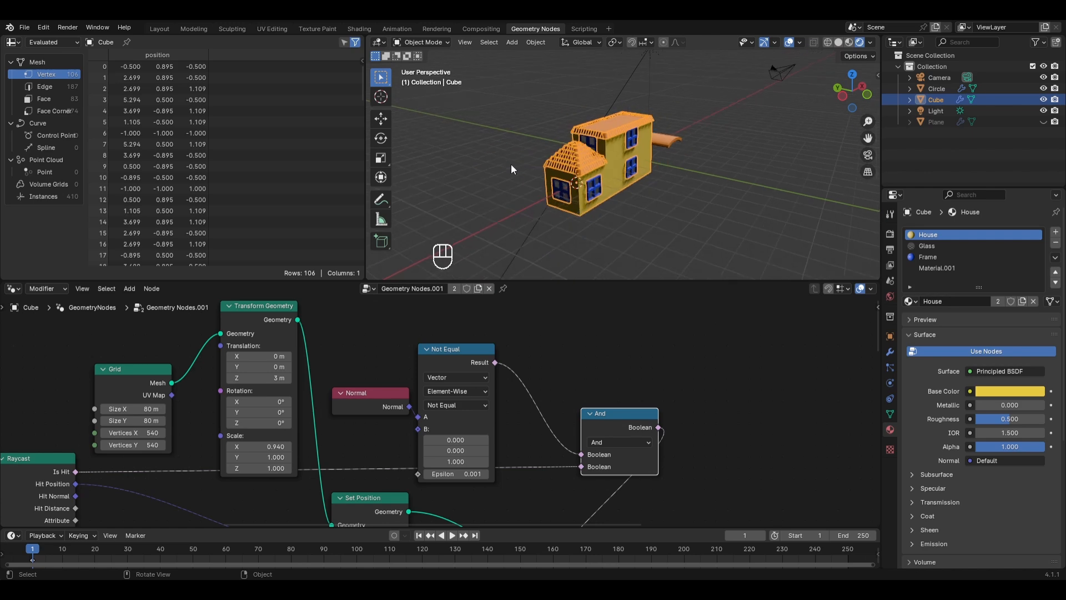
- Add a plane as the ground and scale it up about 14 times in Edit Mode
key("shift+a")
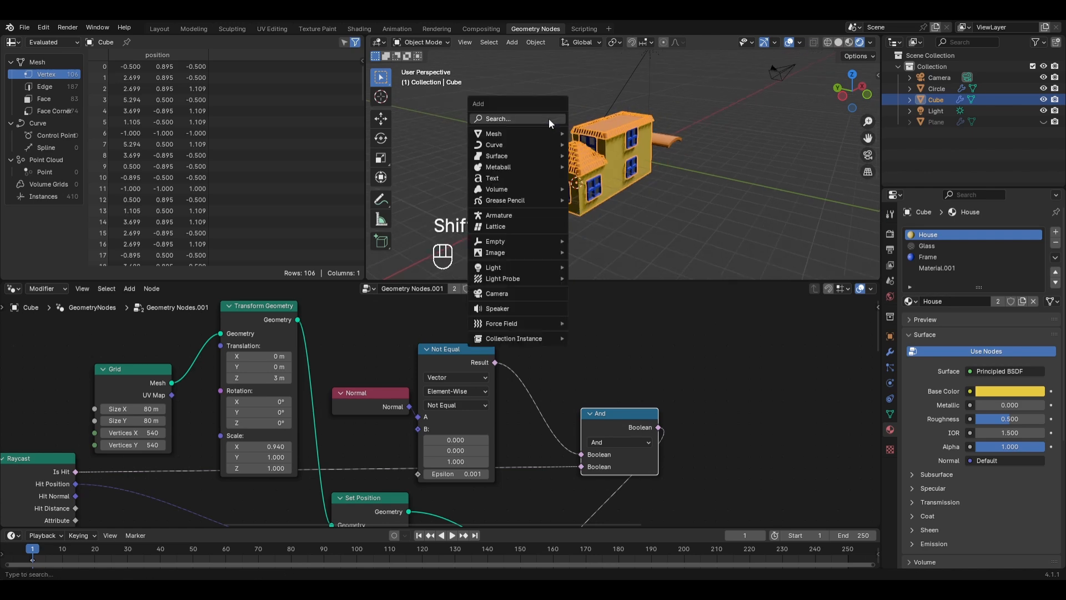
mouse_move(518, 132)
left_click(586, 132)
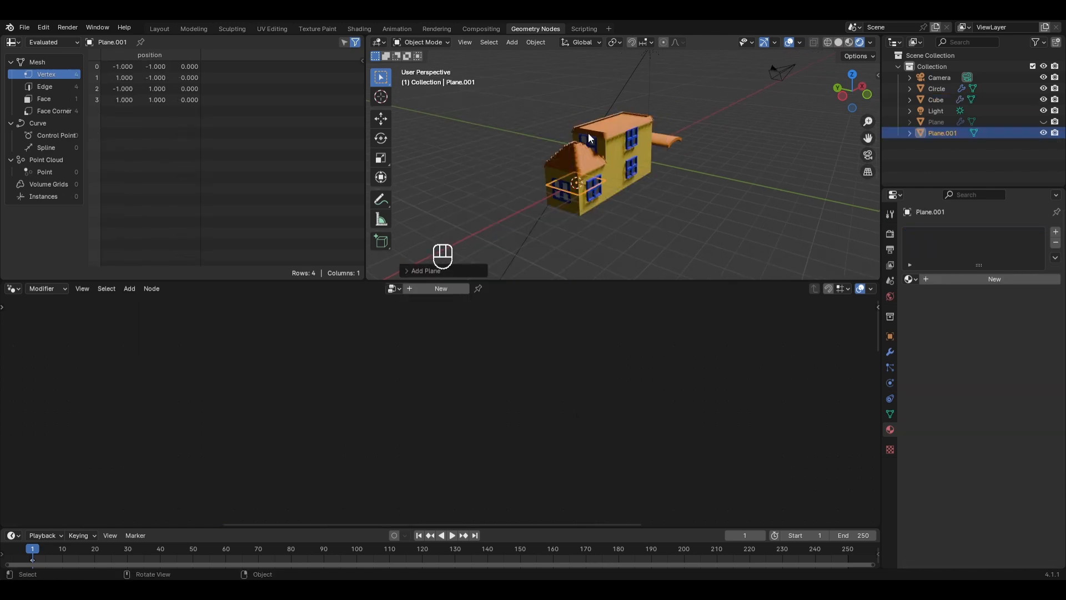
key("Tab")
key("s")
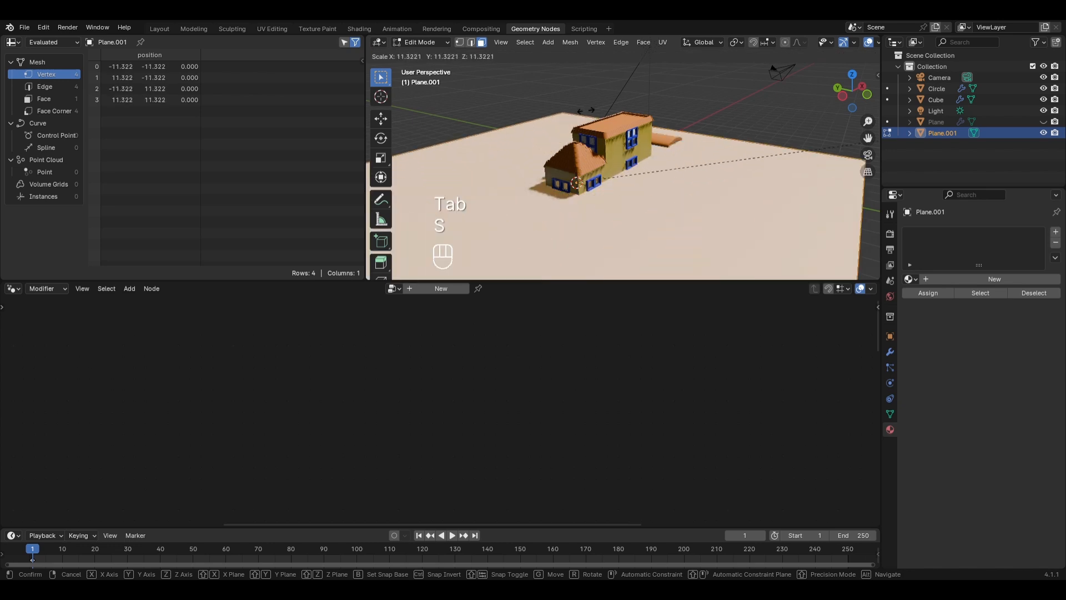
left_click(667, 138)
- Lower the ground plane about 1.17 m along Z to the base of the house and scale it by 20
key("g")
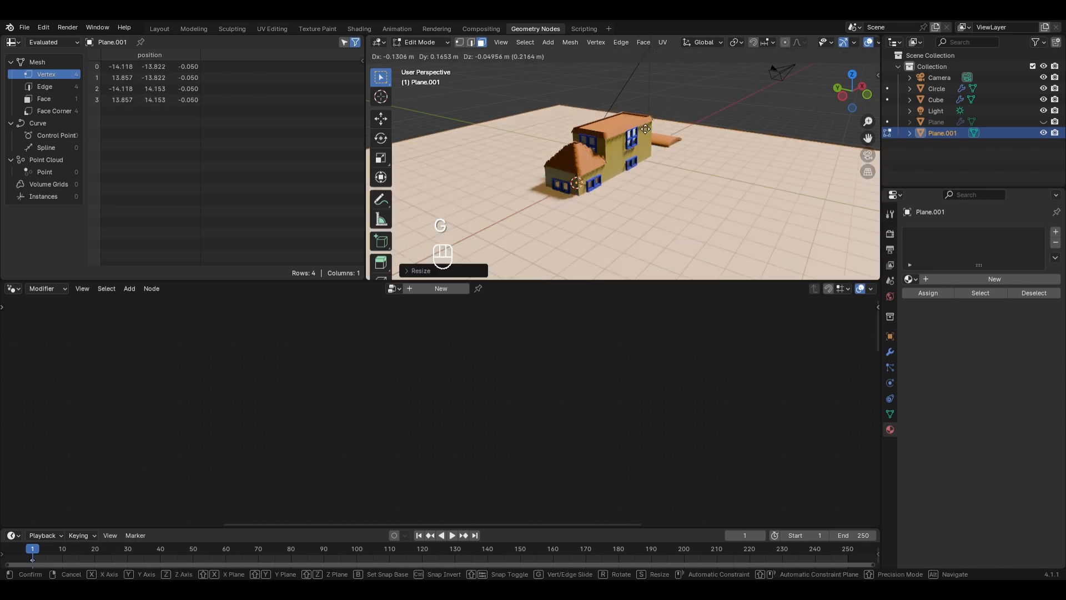
key("z")
left_click(615, 190)
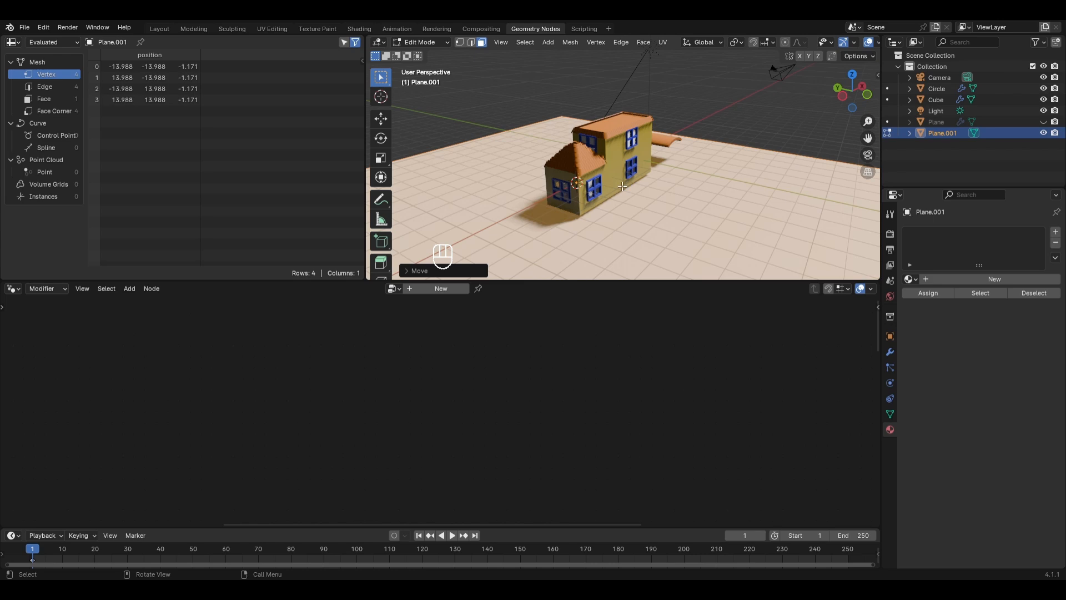
key("s")
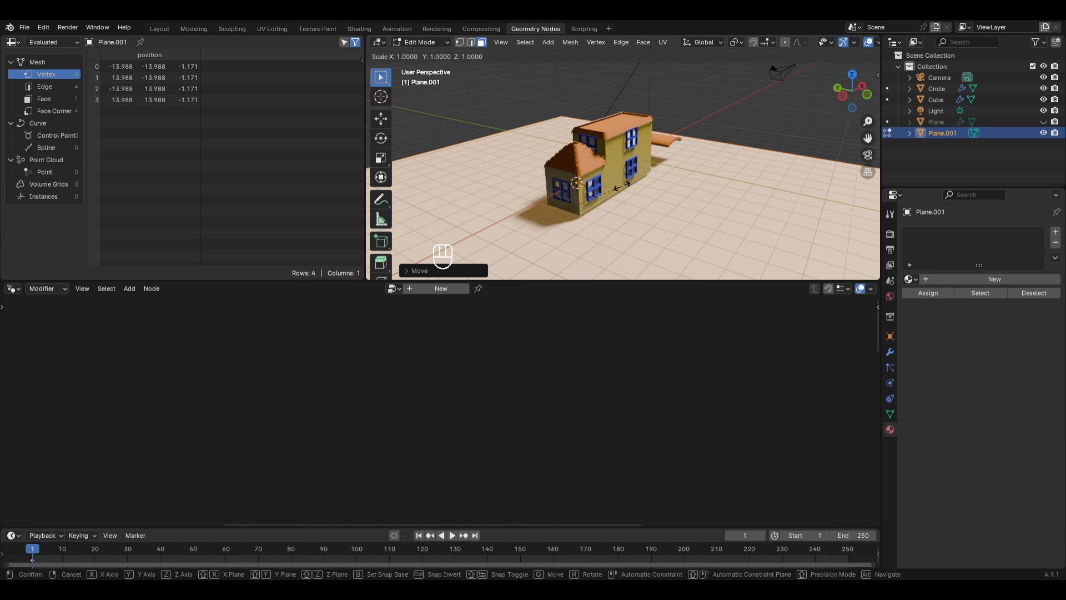
key("KP_2")
key("KP_0")
key("KP_Enter")
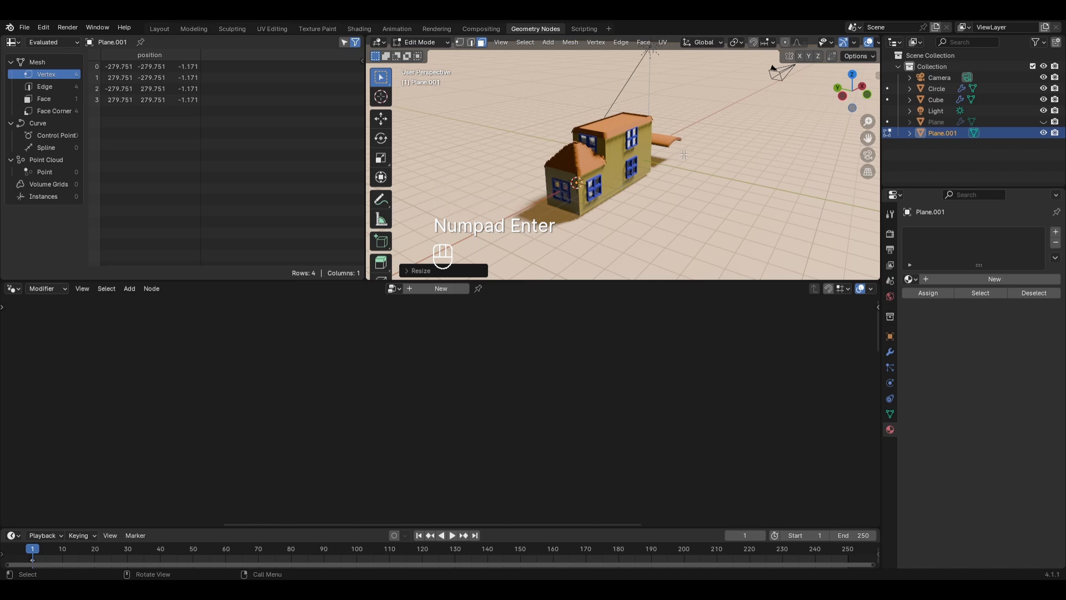
- Look through the camera with Camera to View locking enabled and frame the whole house with its lower extension in front
key("KP_0")
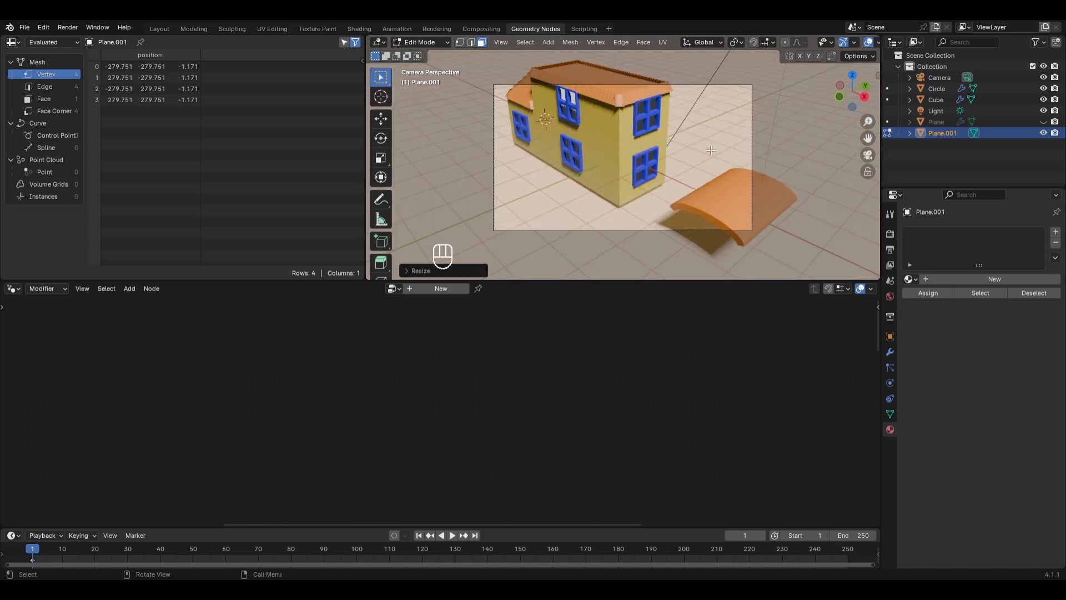
key("Tab")
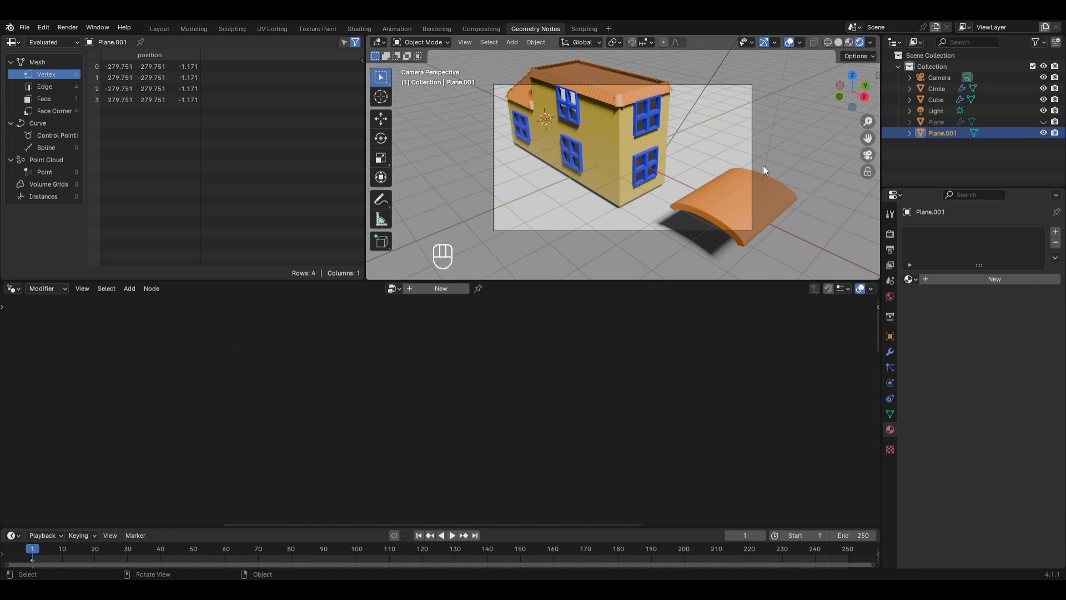
key("n")
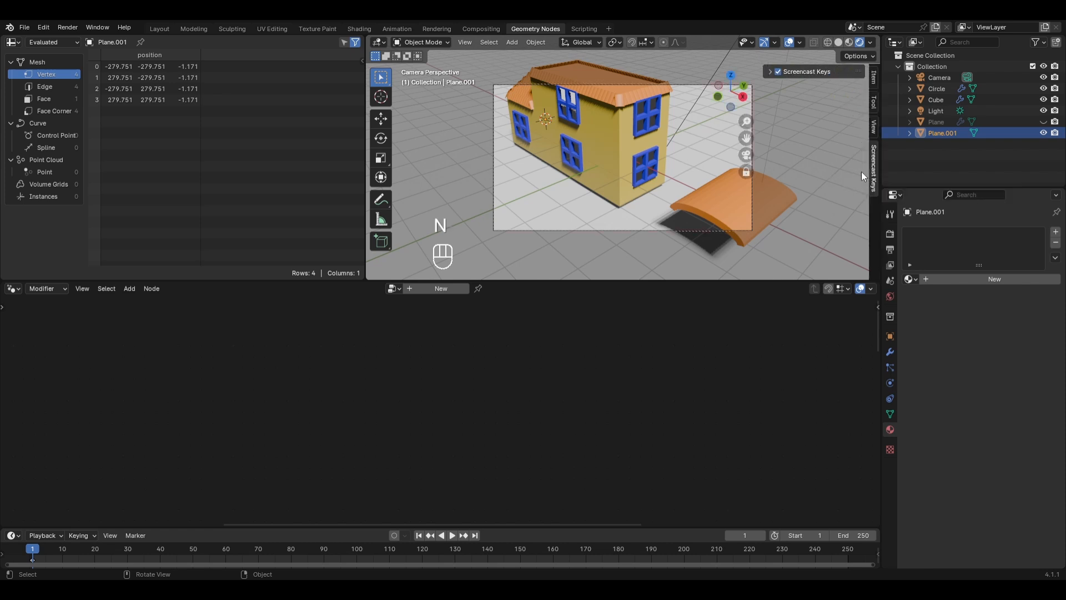
left_click(873, 138)
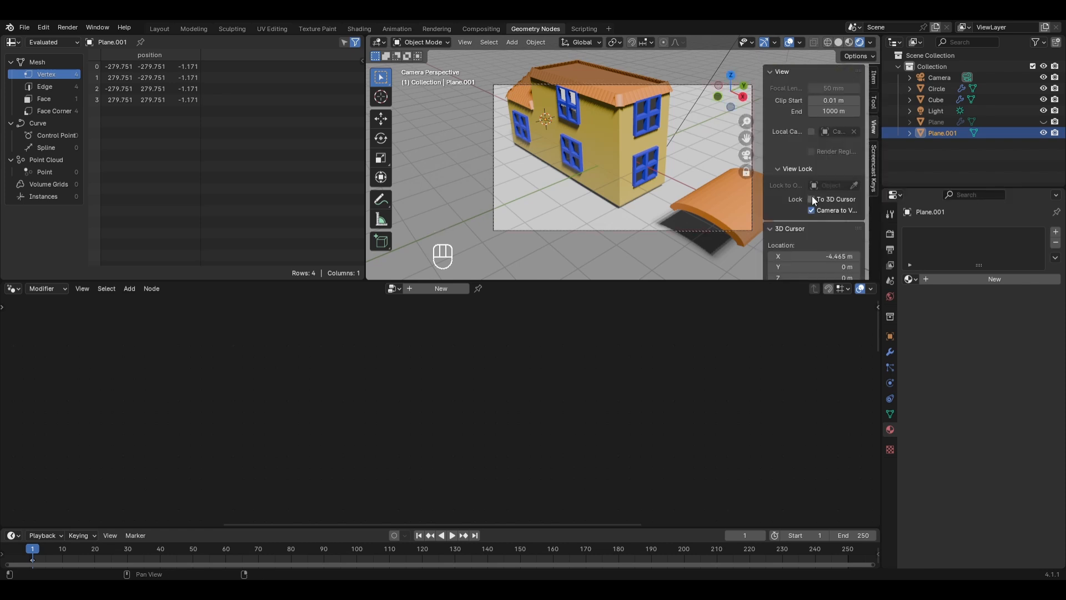
key("n")
middle_click_drag(711, 170, 625, 148)
scroll(645, 150, "down", 2)
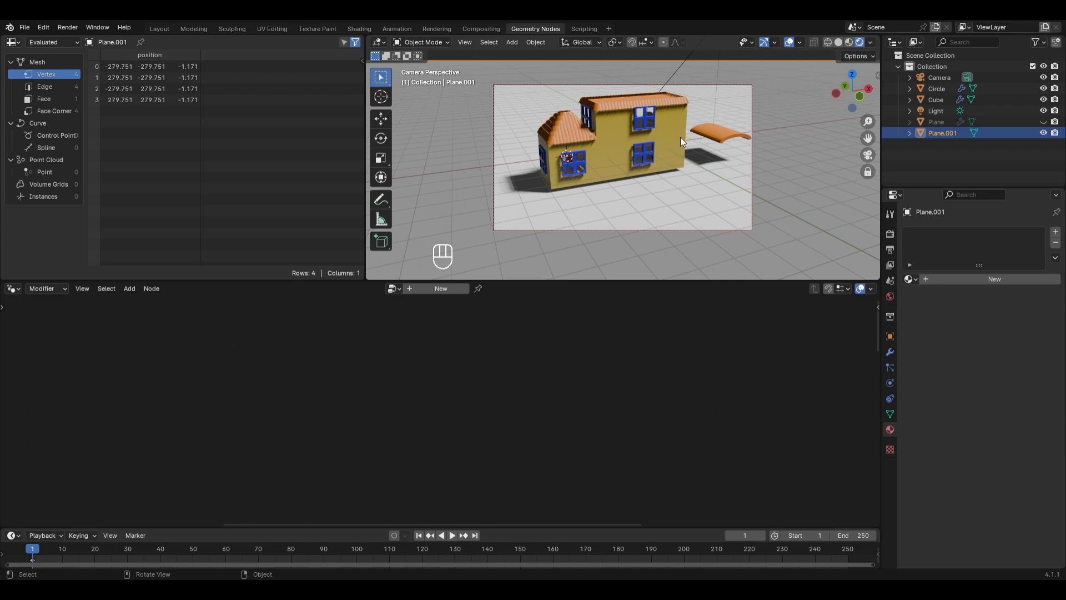
- Hide the Circle roof tile in the viewport and disable both Circle and Plane in renders
left_click(718, 133)
left_click(1043, 88)
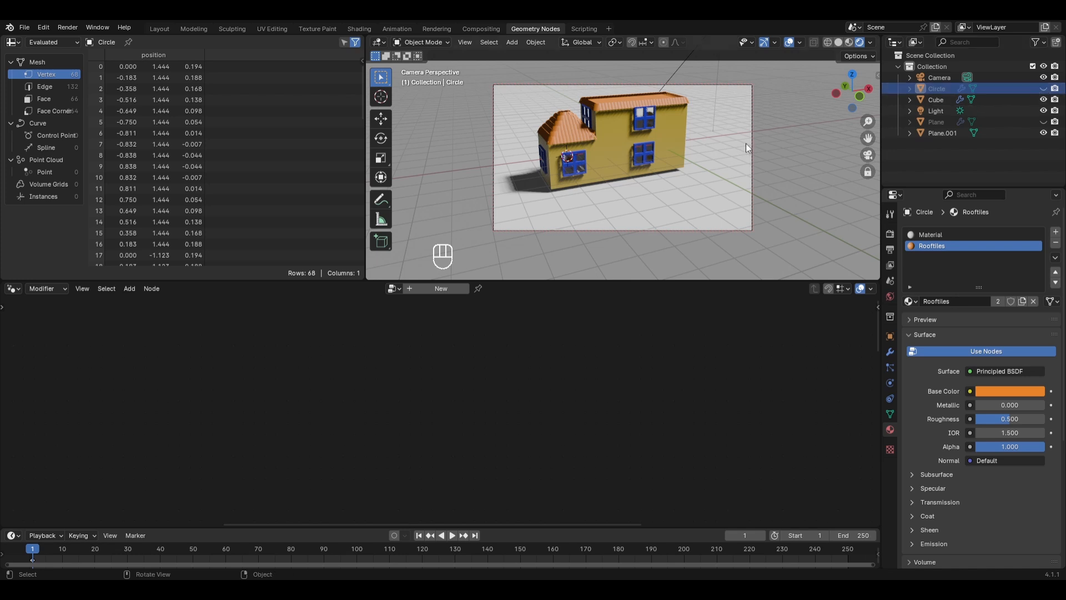
left_click(1055, 89)
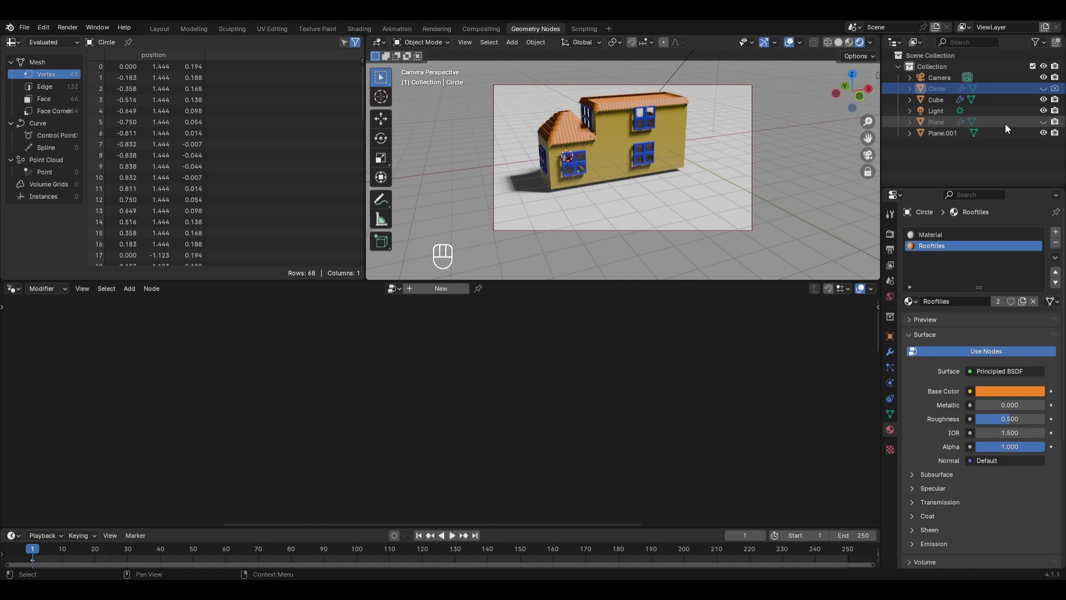
left_click(1055, 121)
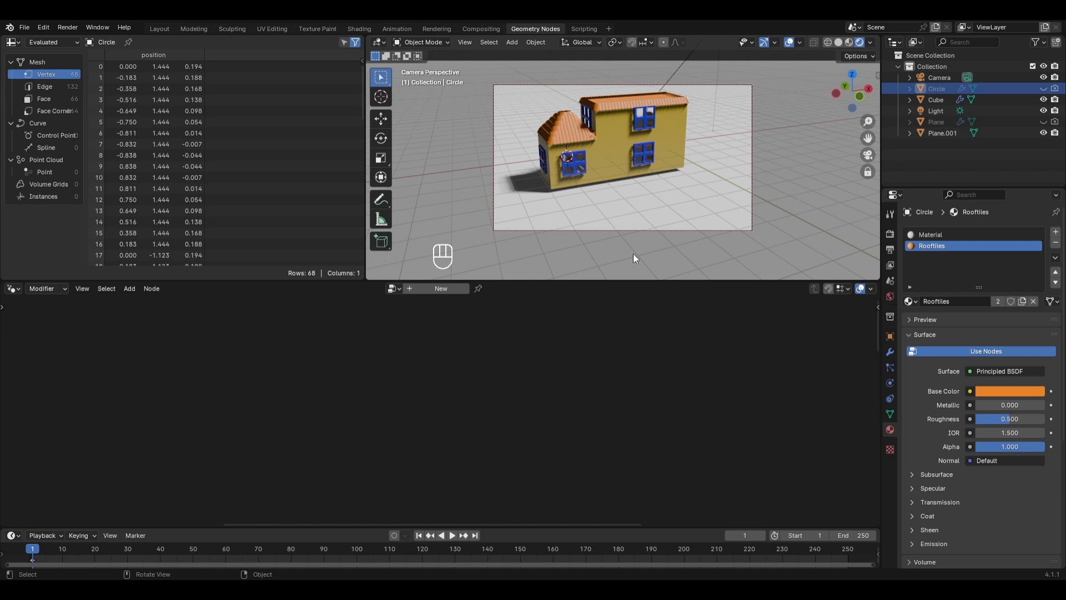
- Replace the spreadsheet with the Asset Browser and apply the Sand material from the User Library to the ground plane
left_click(13, 42)
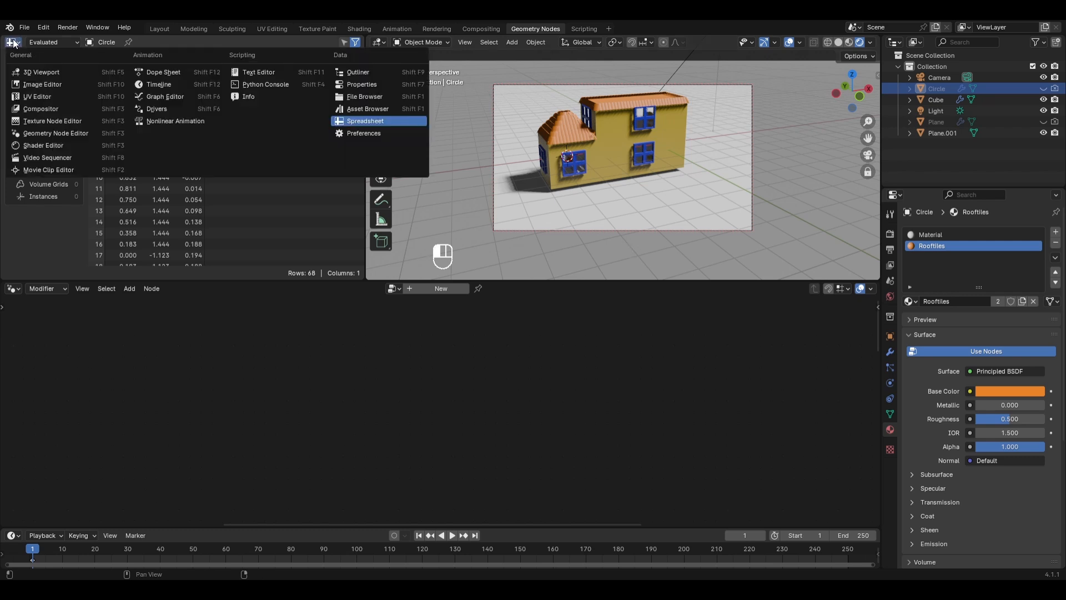
left_click(351, 108)
left_click(102, 59)
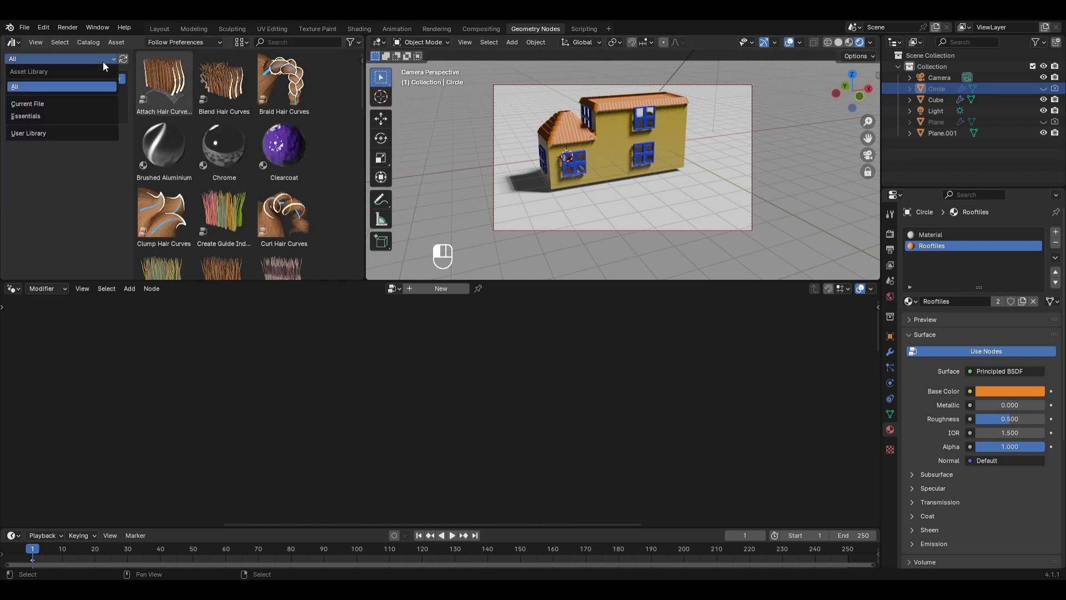
left_click(61, 131)
scroll(229, 225, "down", 3)
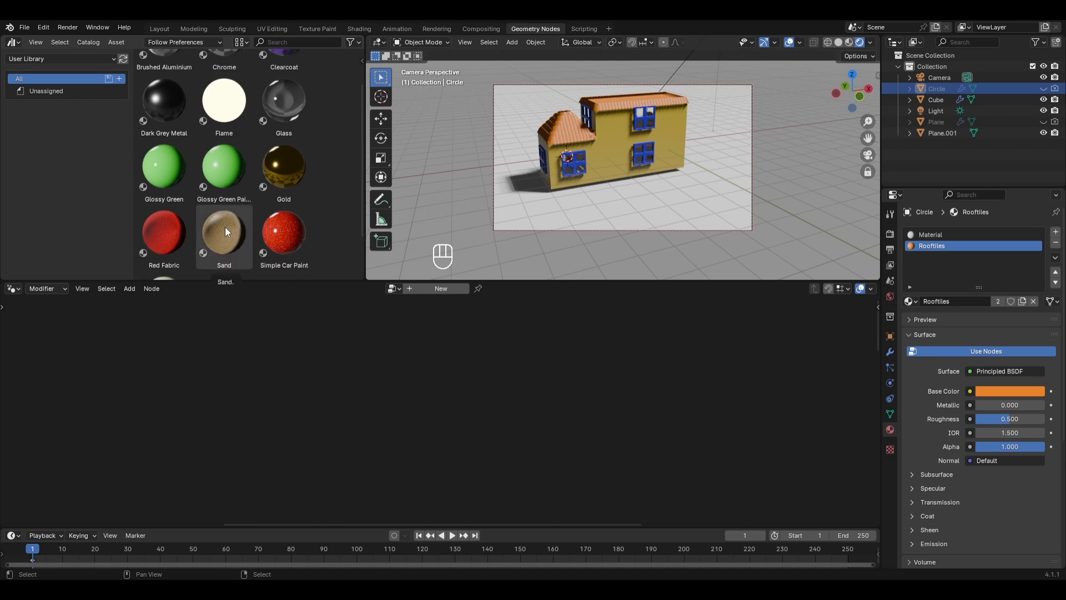
left_click_drag(225, 226, 459, 119)
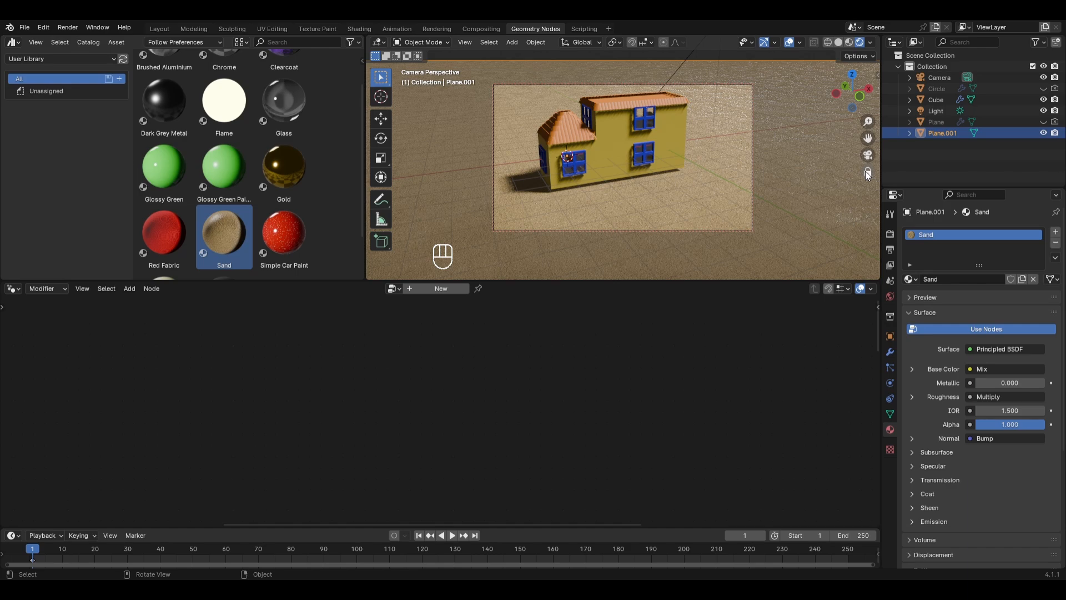
- Raise the top face of the taller part of the house slightly along Z in Edit Mode
scroll(669, 125, "up", 2)
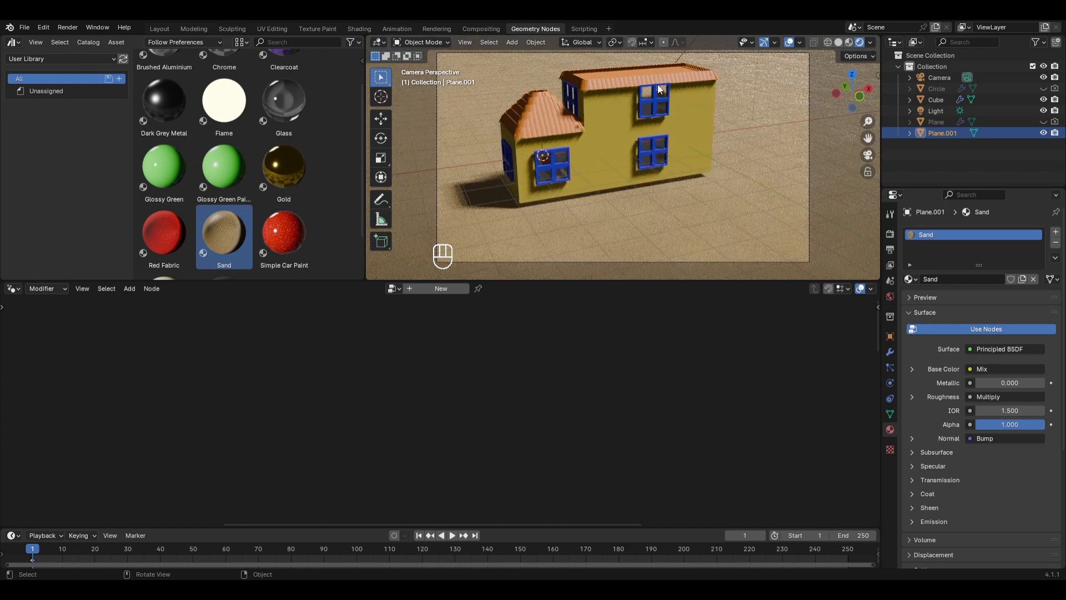
left_click(622, 99)
key("Tab")
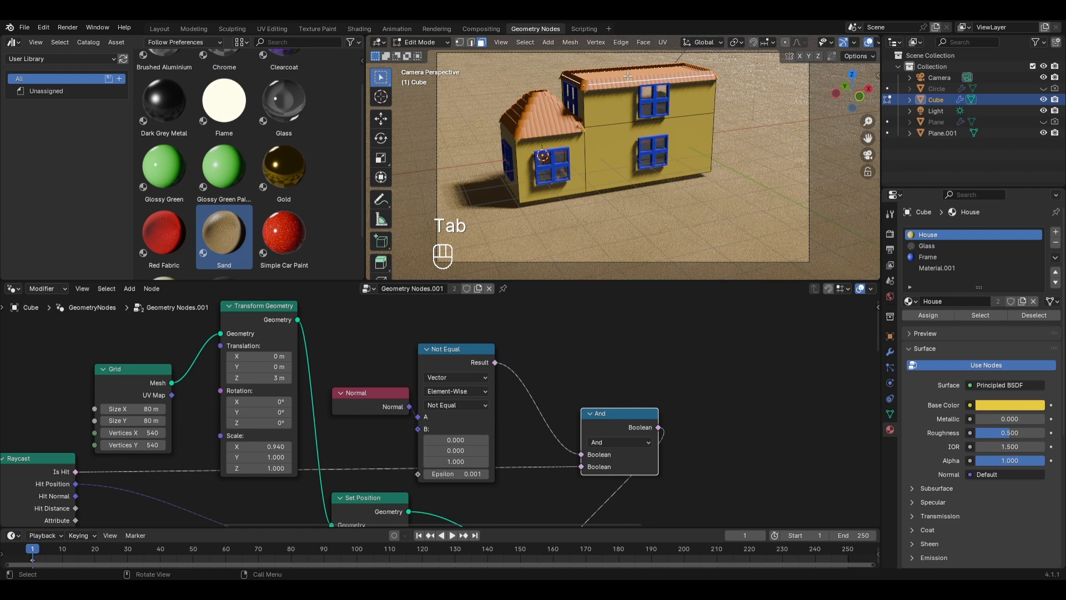
key("g")
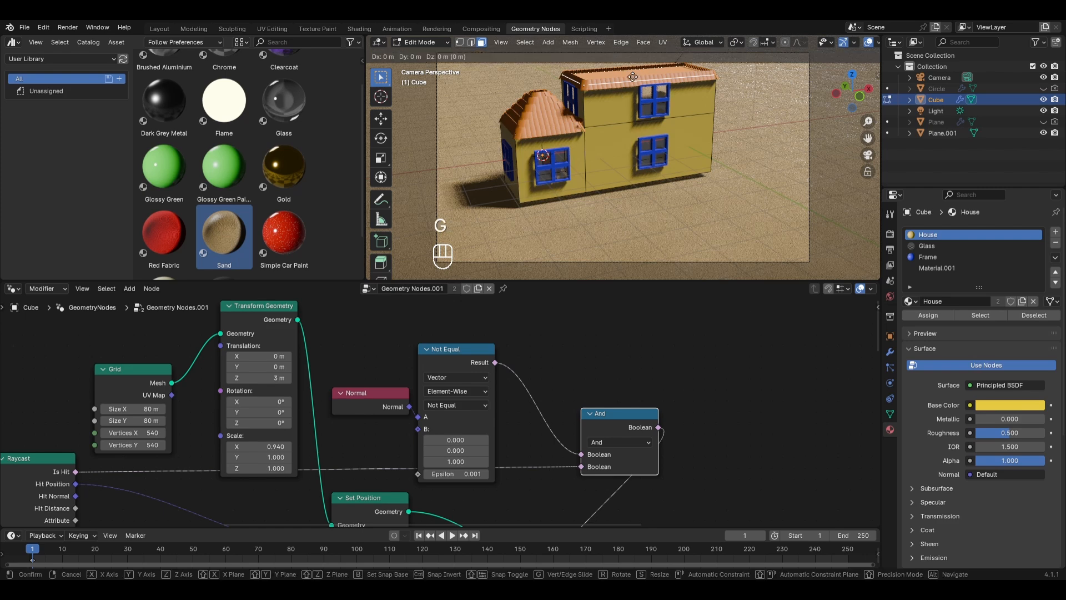
key("z")
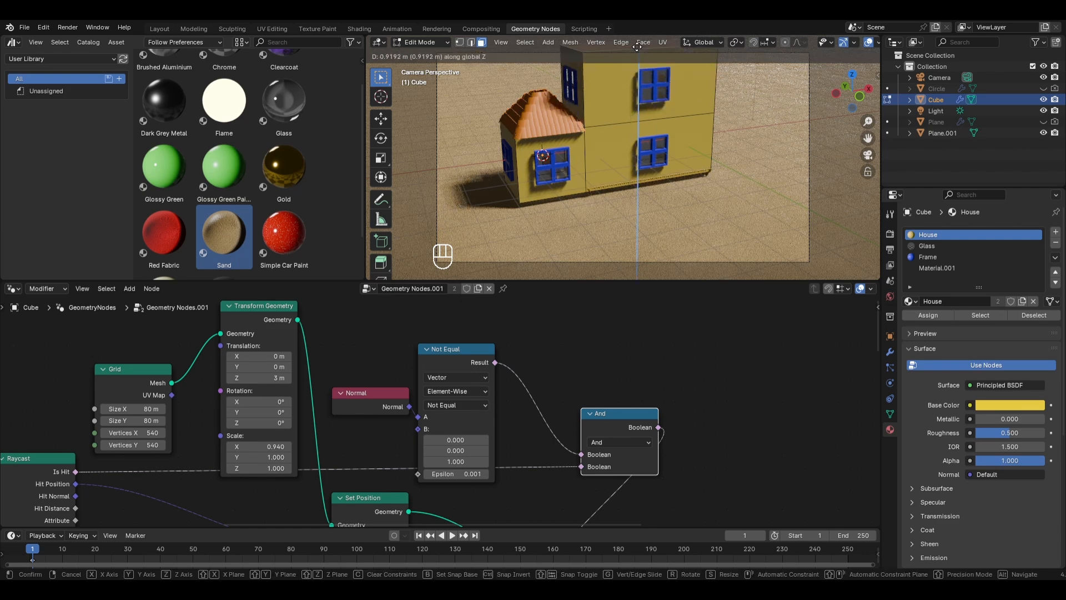
left_click(618, 65)
scroll(618, 66, "down", 1)
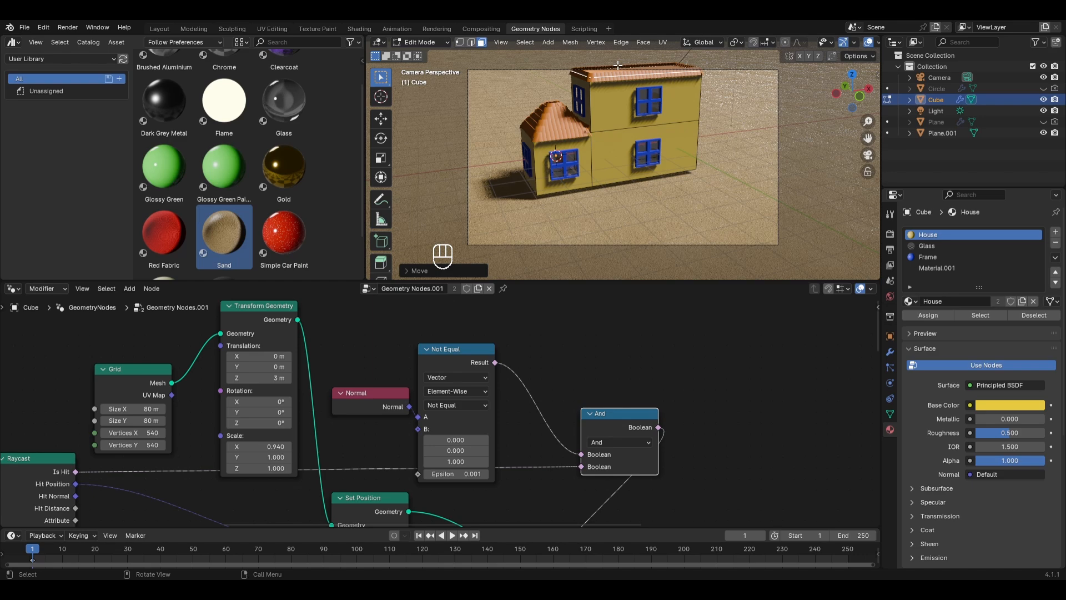
key("Tab")
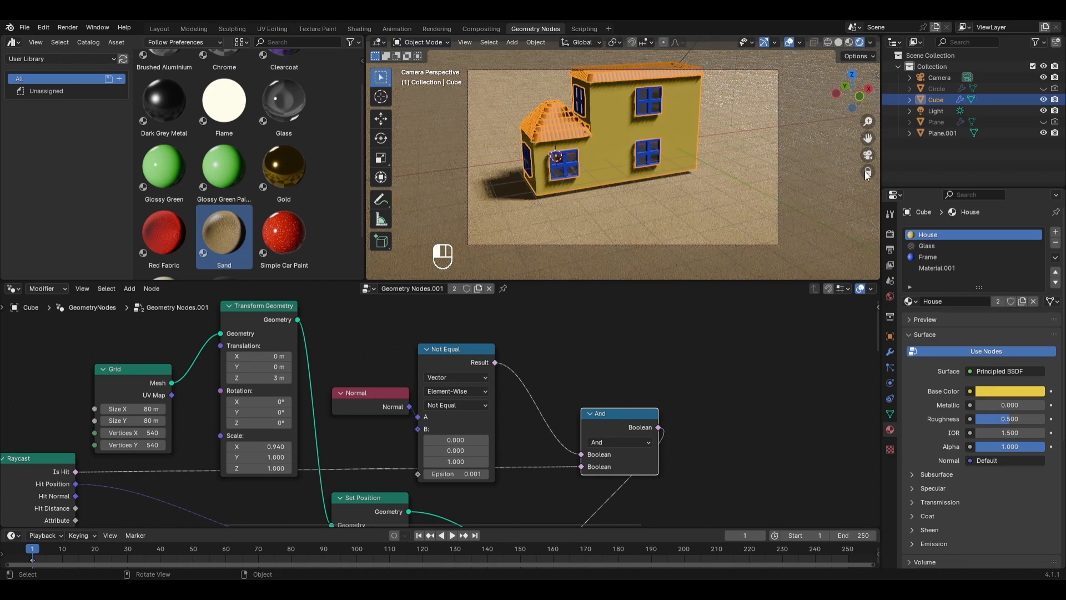
- Pull the camera back slightly with the camera locked to the view and recentre the house in the frame
left_click(866, 171)
scroll(657, 131, "down", 1)
middle_click_drag(691, 132, 632, 132, "shift")
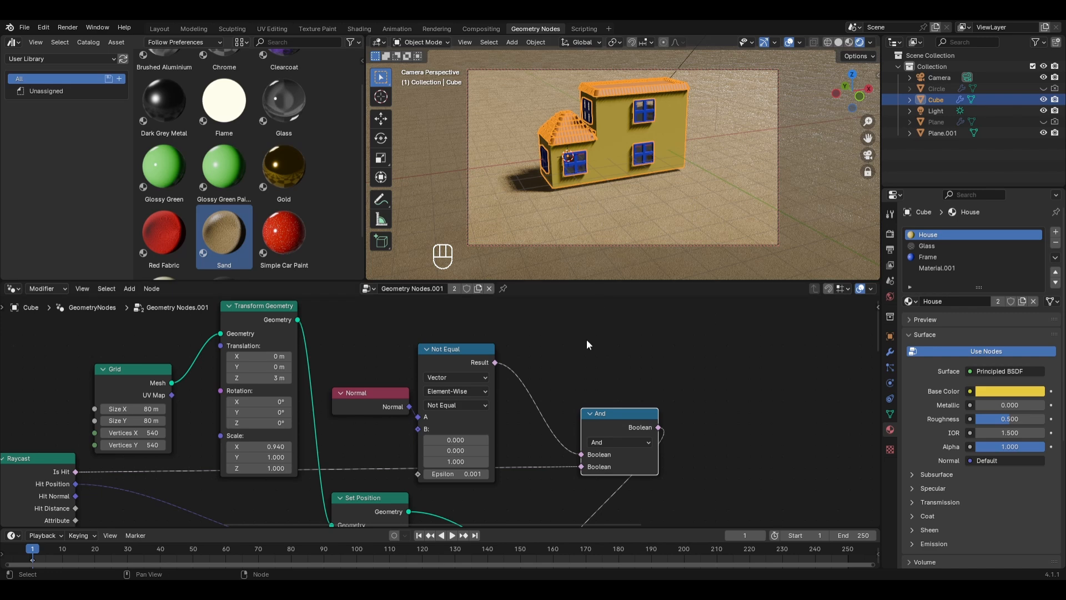
- Show the roof-tile node network around the Instance on Points node
scroll(586, 340, "down", 3)
middle_click_drag(550, 445, 553, 390)
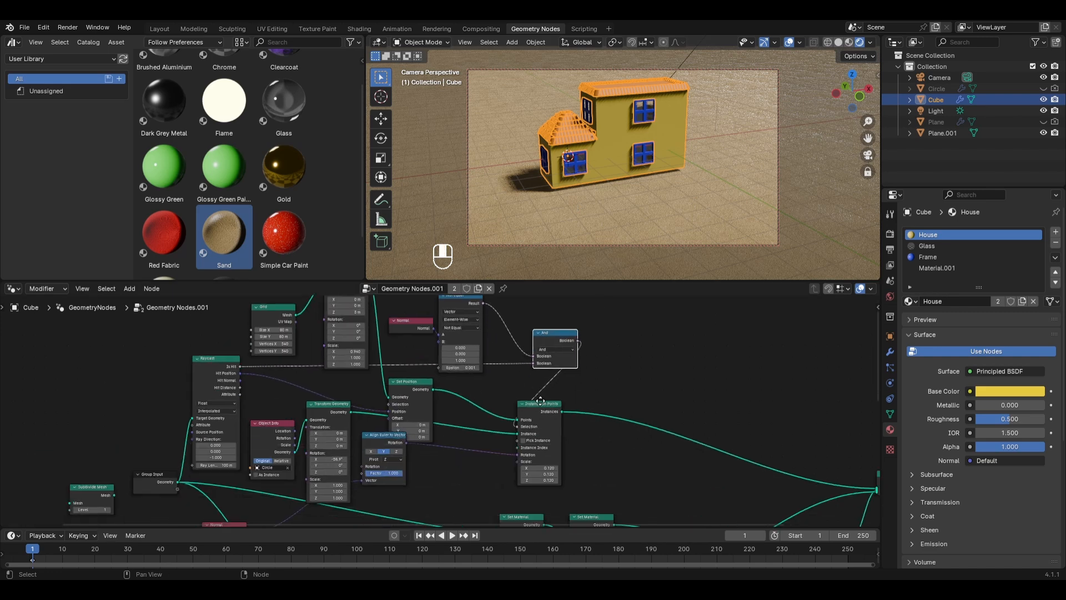